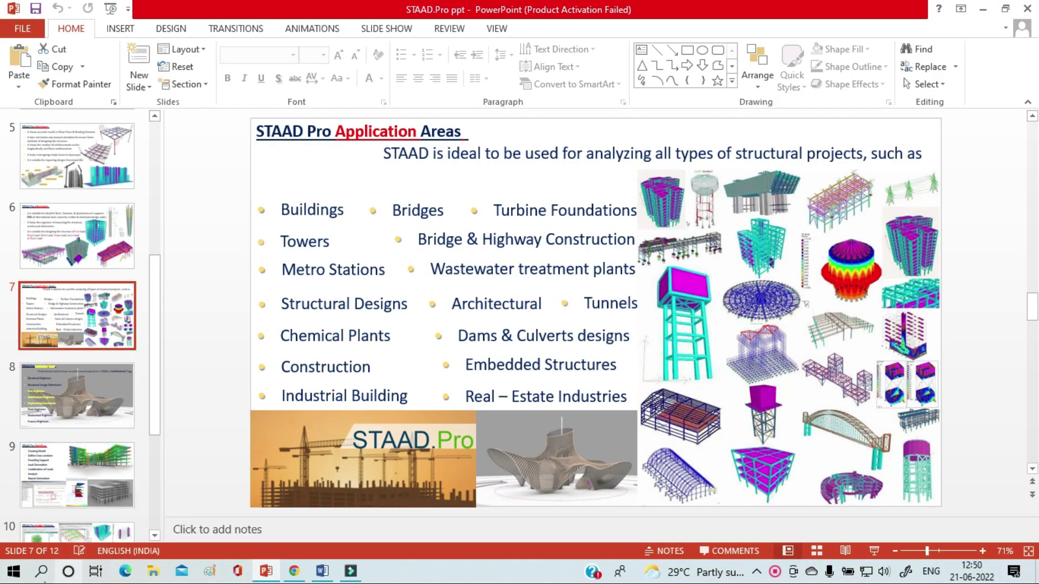
Search Windows for 'Sta' and launch STAAD.Pro V8i from the results.
left_click(44, 577)
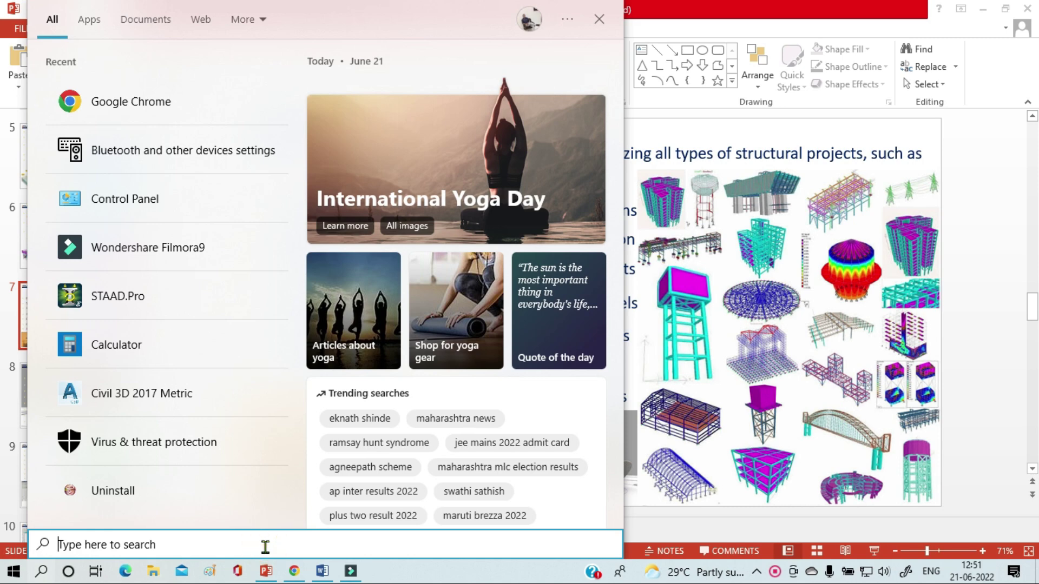
type("Stad")
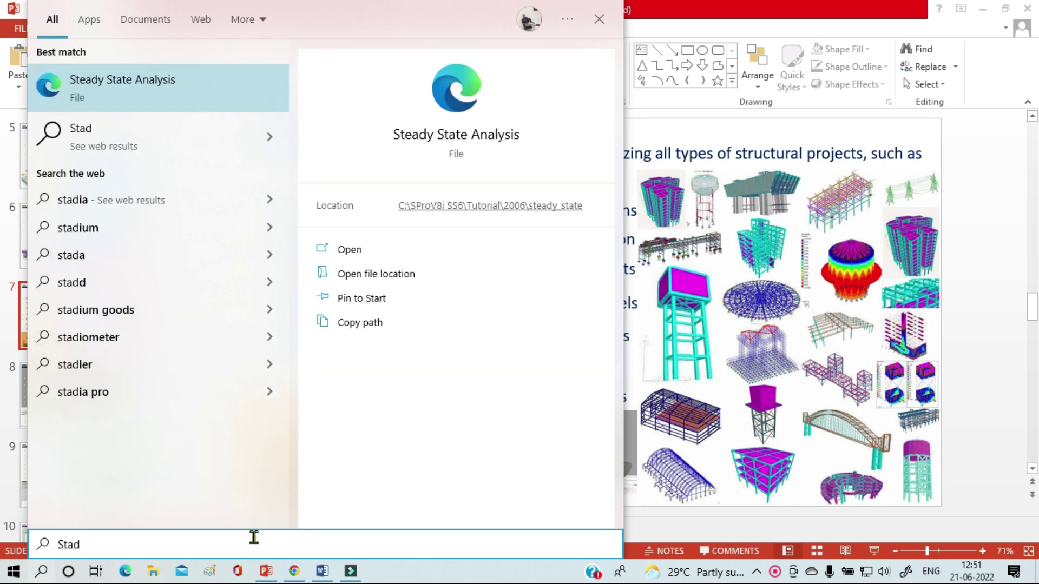
key("BackSpace")
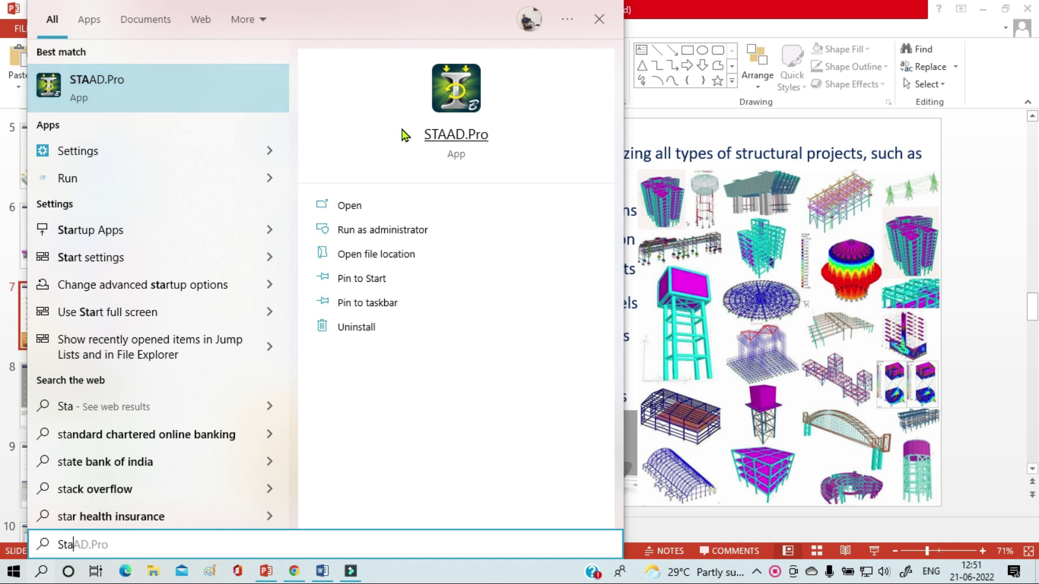
left_click(465, 144)
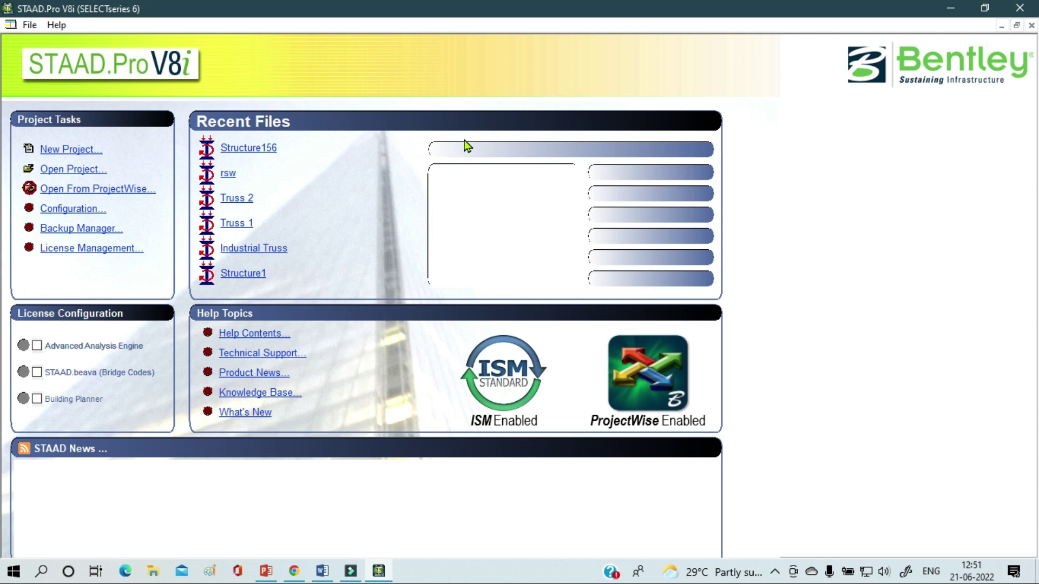
Open the File menu on the start page, then dismiss it.
left_click(30, 26)
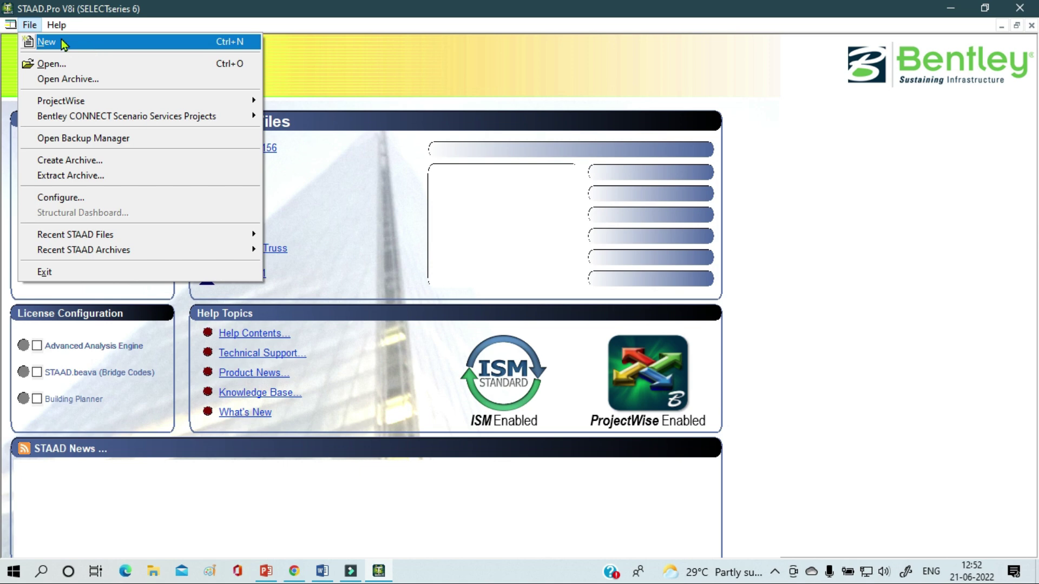
left_click(30, 25)
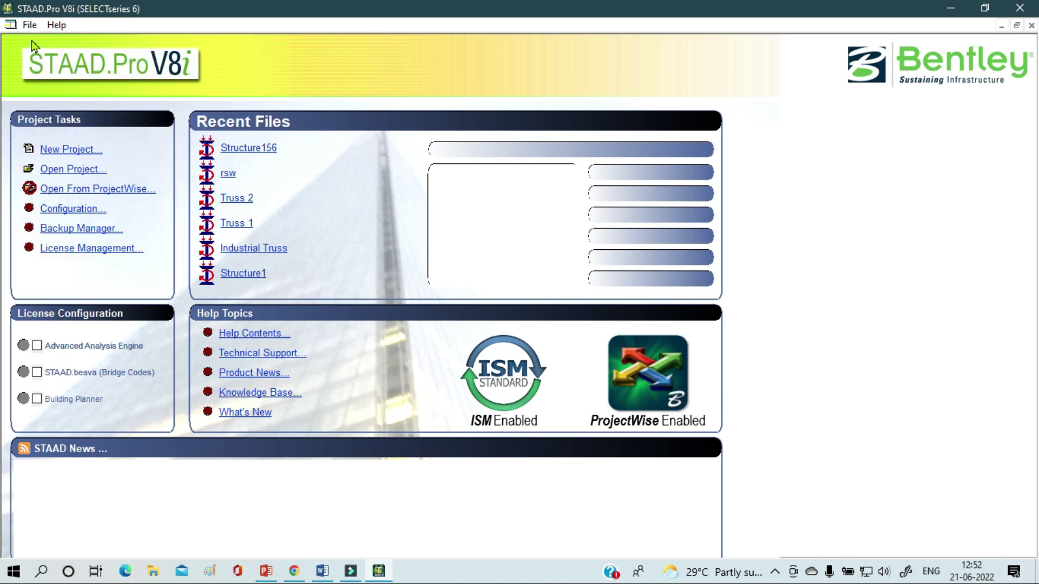
left_click(10, 25)
mouse_move(30, 25)
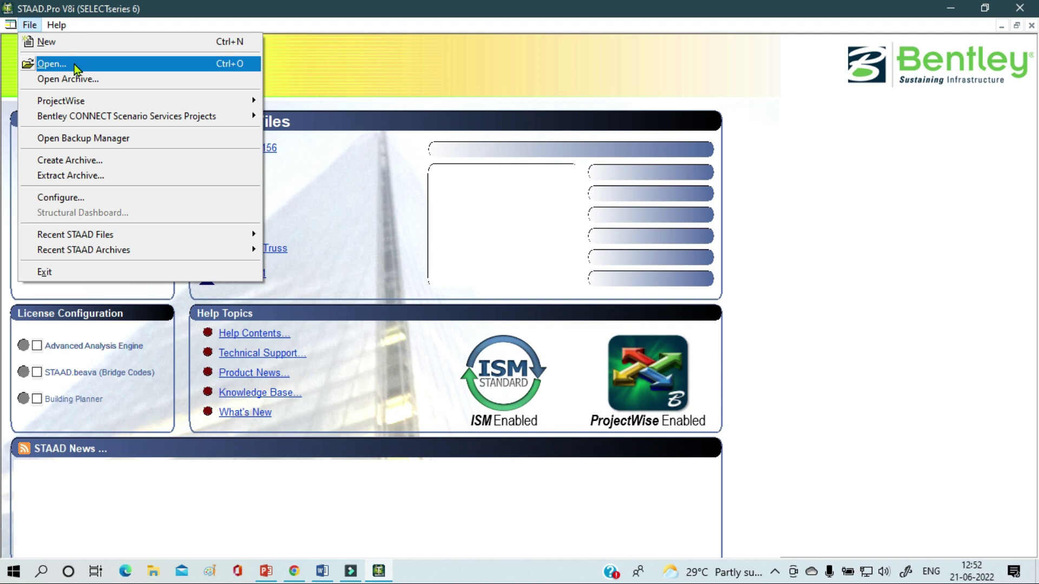
left_click(327, 76)
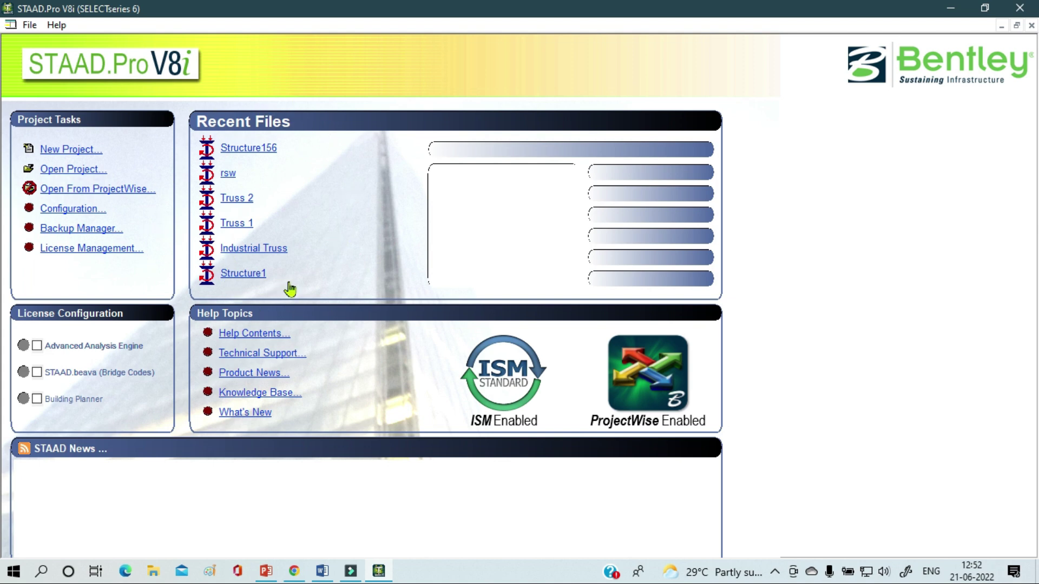
Preview each recent model on the start page, ending on Industrial Truss.
mouse_move(290, 163)
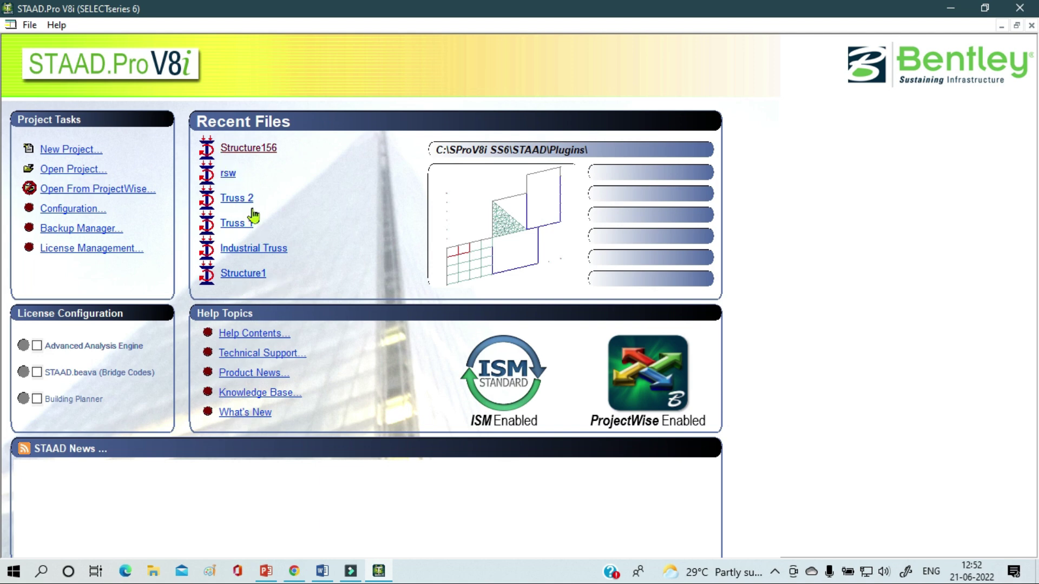
mouse_move(250, 206)
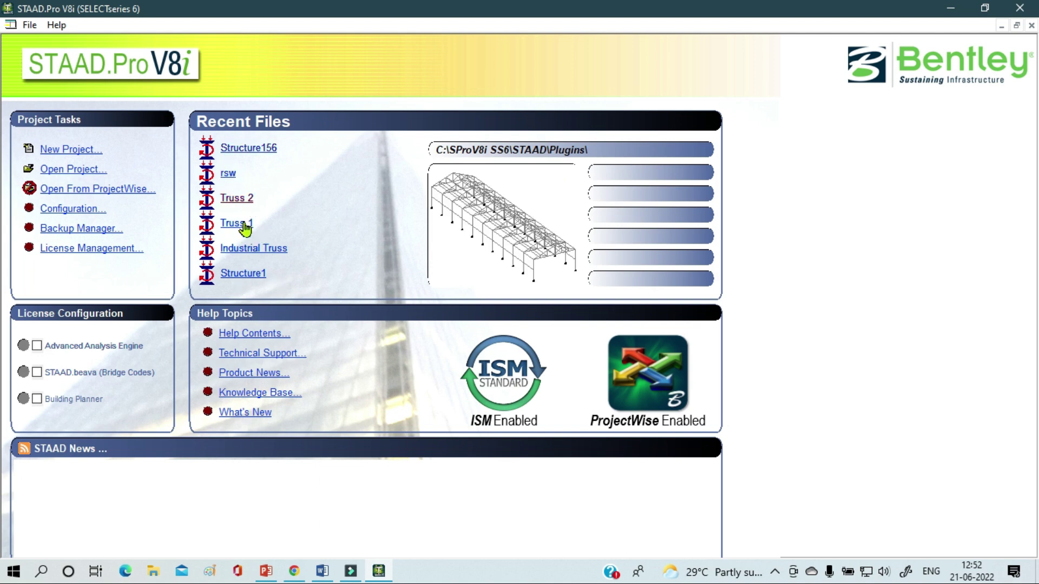
mouse_move(243, 227)
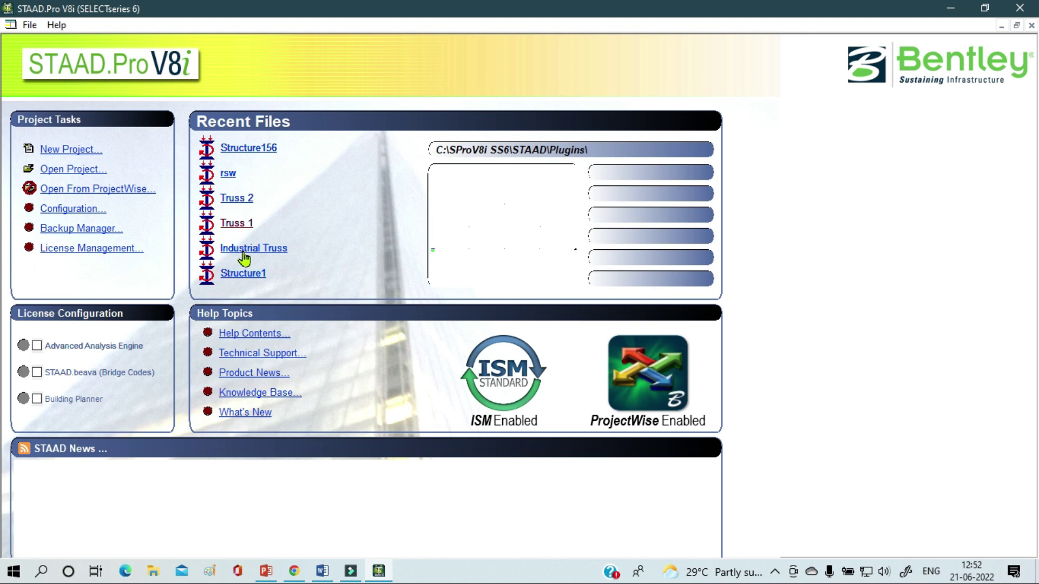
mouse_move(244, 255)
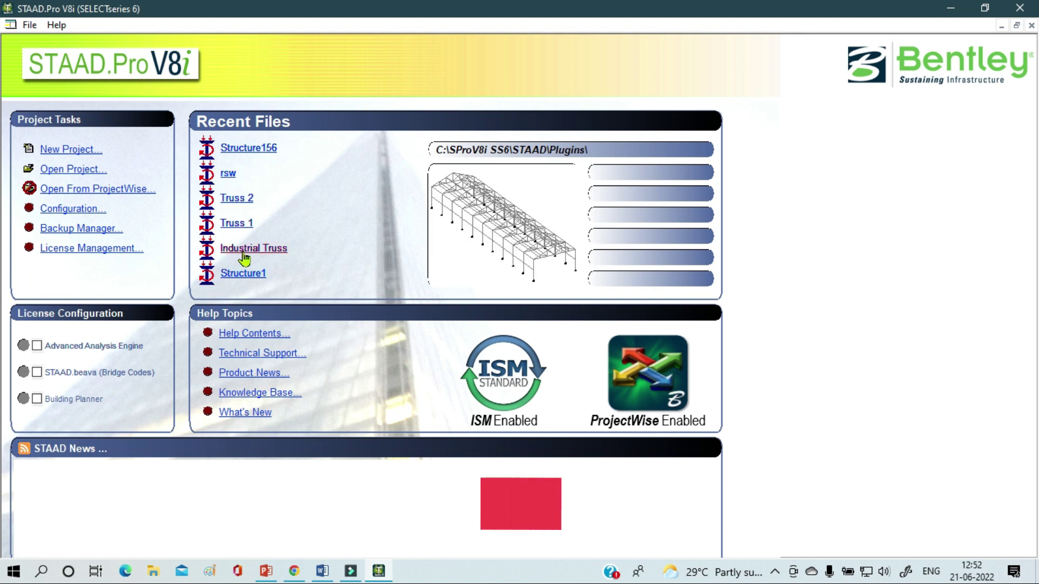
left_click(29, 25)
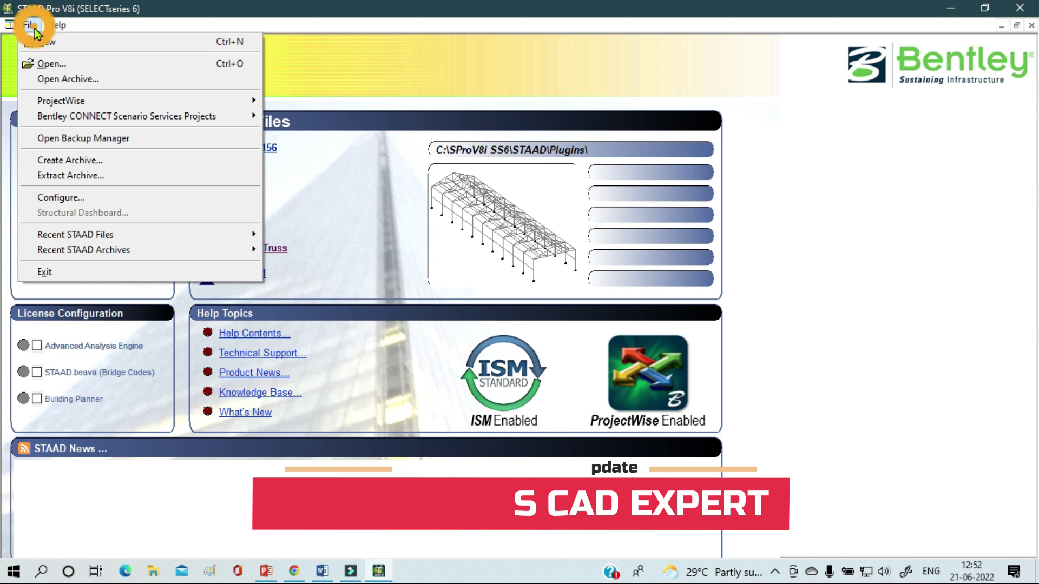
left_click(65, 63)
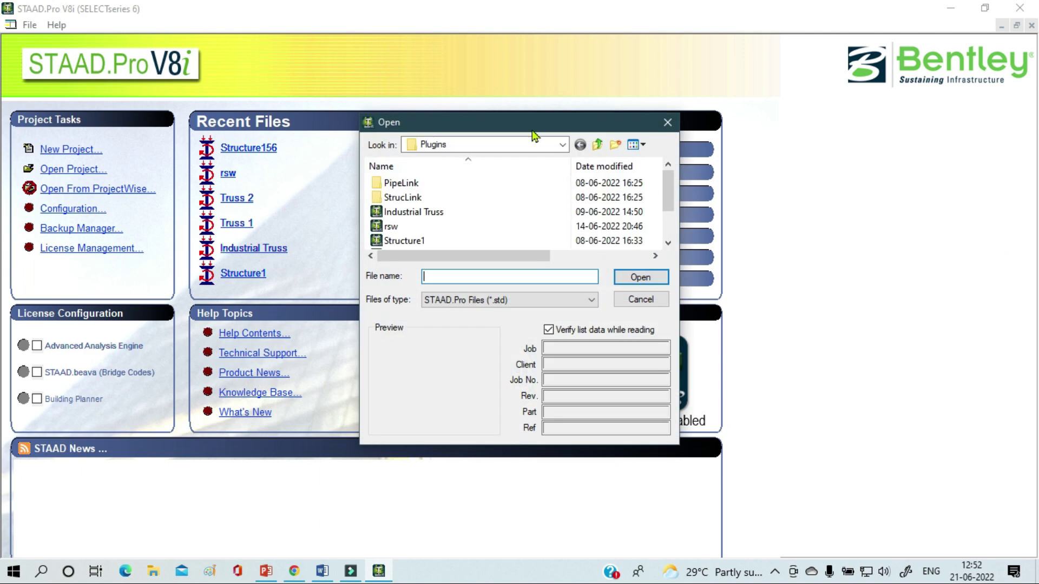
left_click_drag(533, 127, 427, 68)
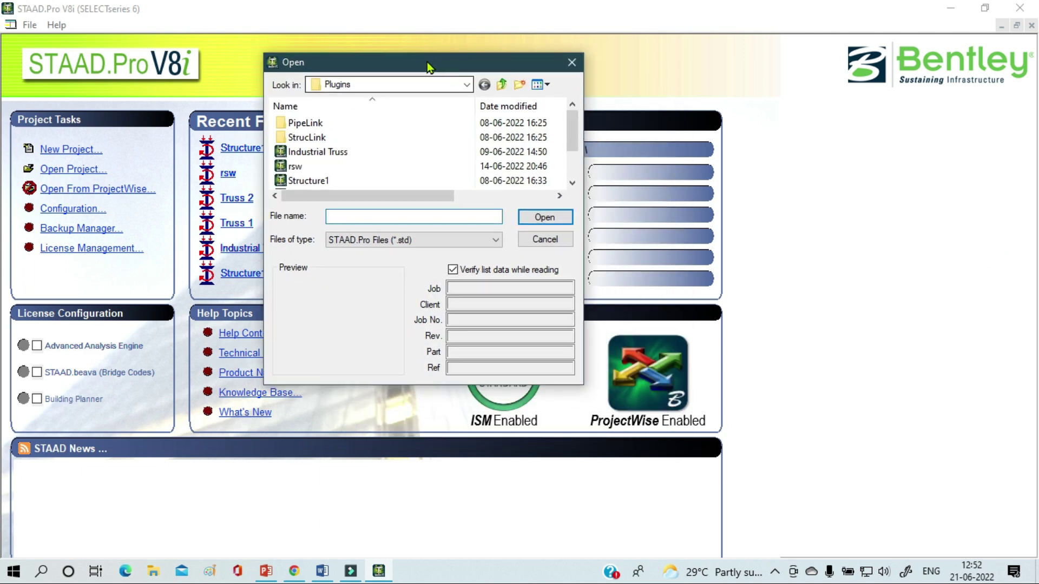
left_click(492, 181)
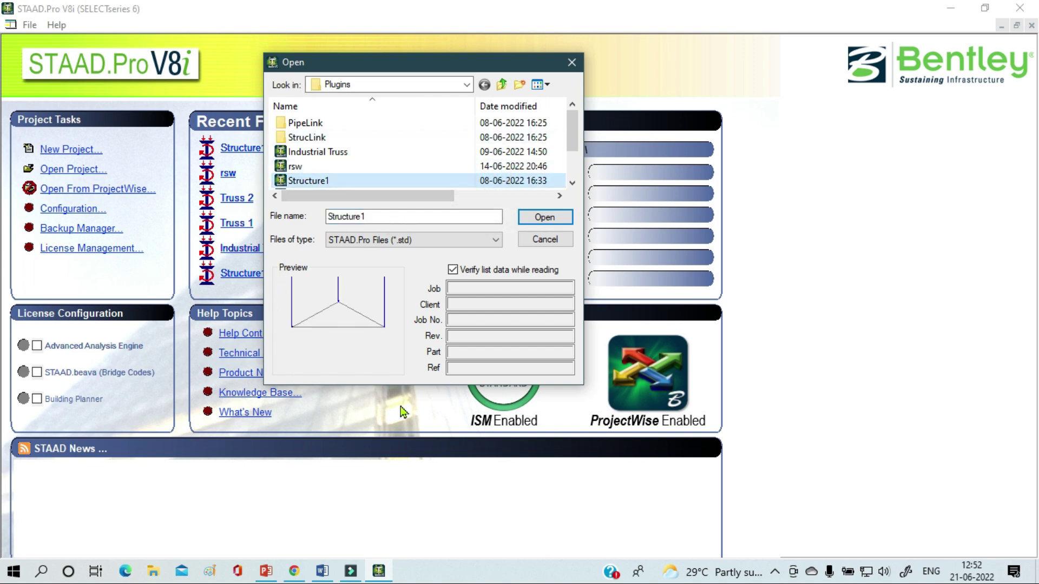
left_click(303, 166)
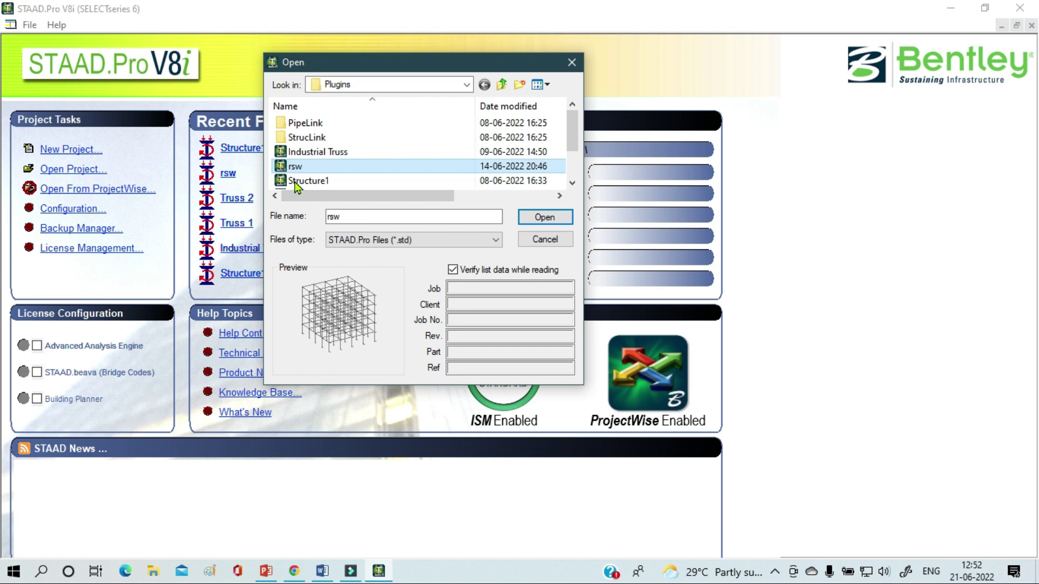
left_click(410, 153)
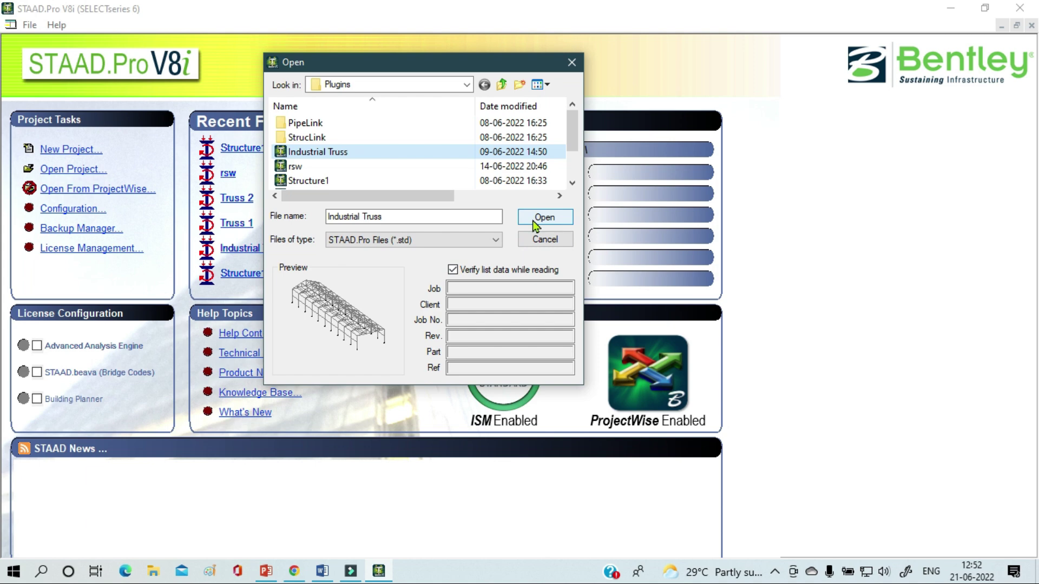
left_click(571, 62)
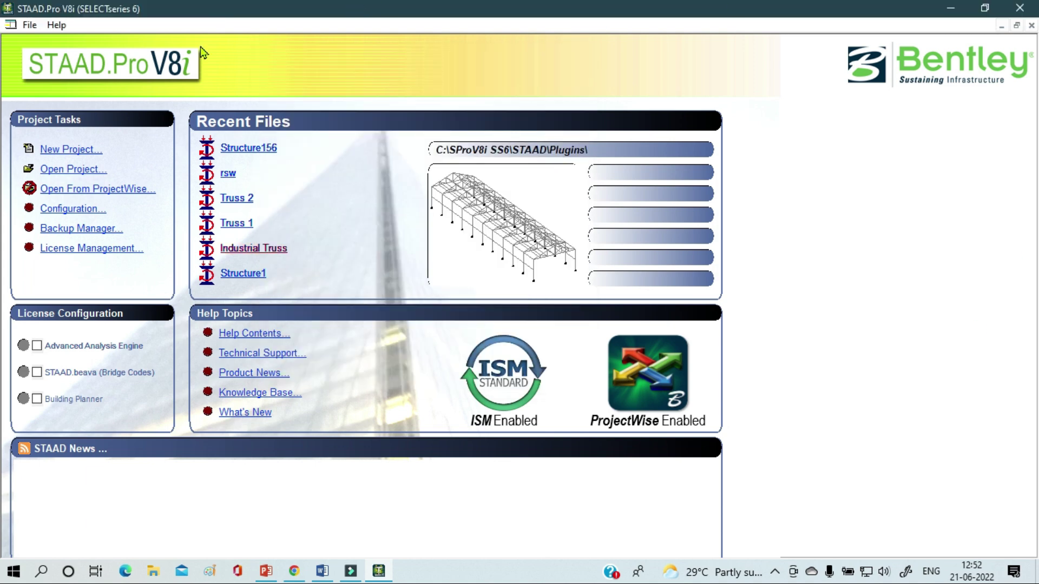
left_click(29, 25)
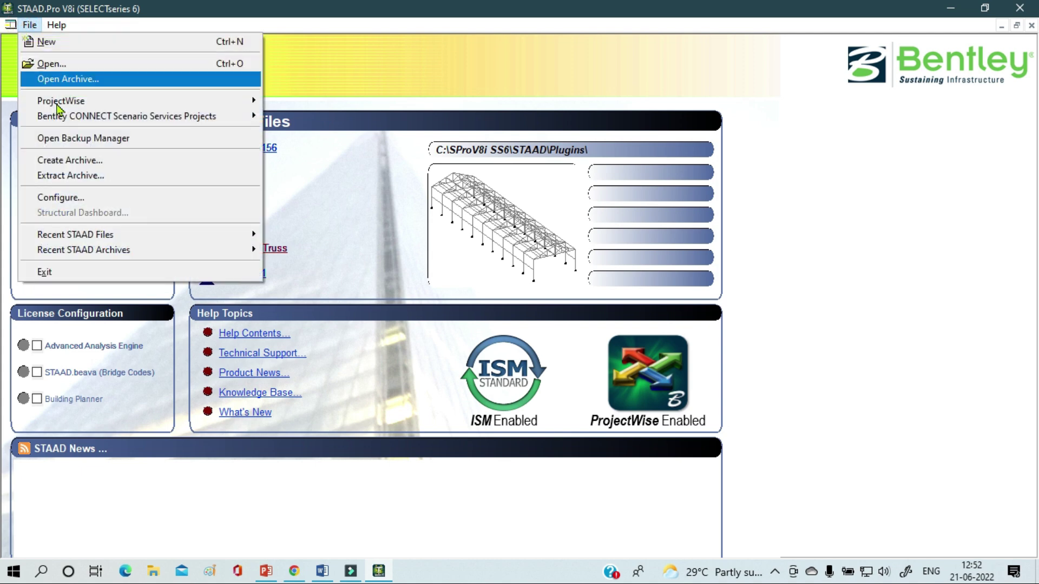
mouse_move(59, 111)
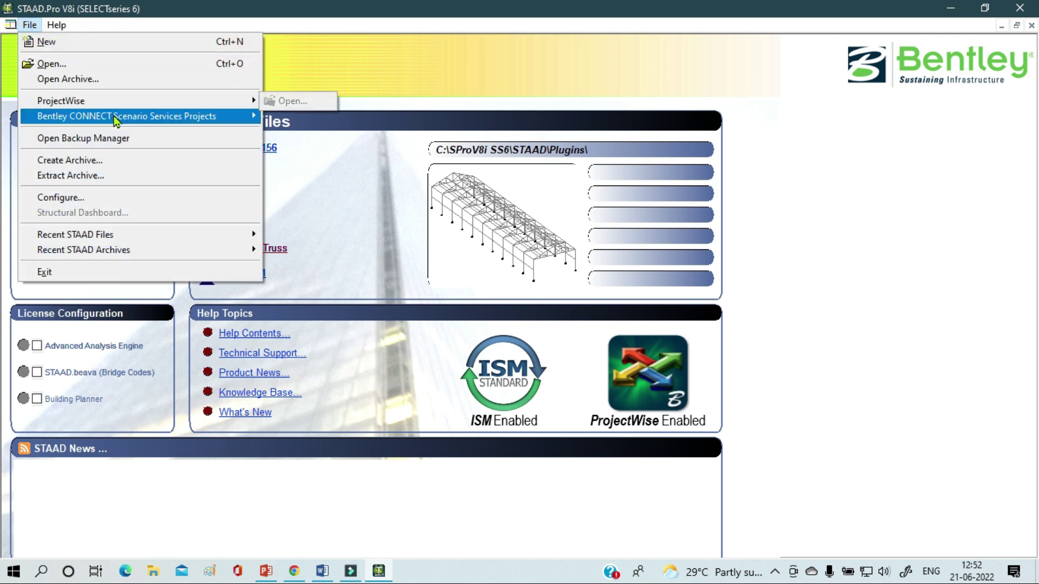
mouse_move(112, 124)
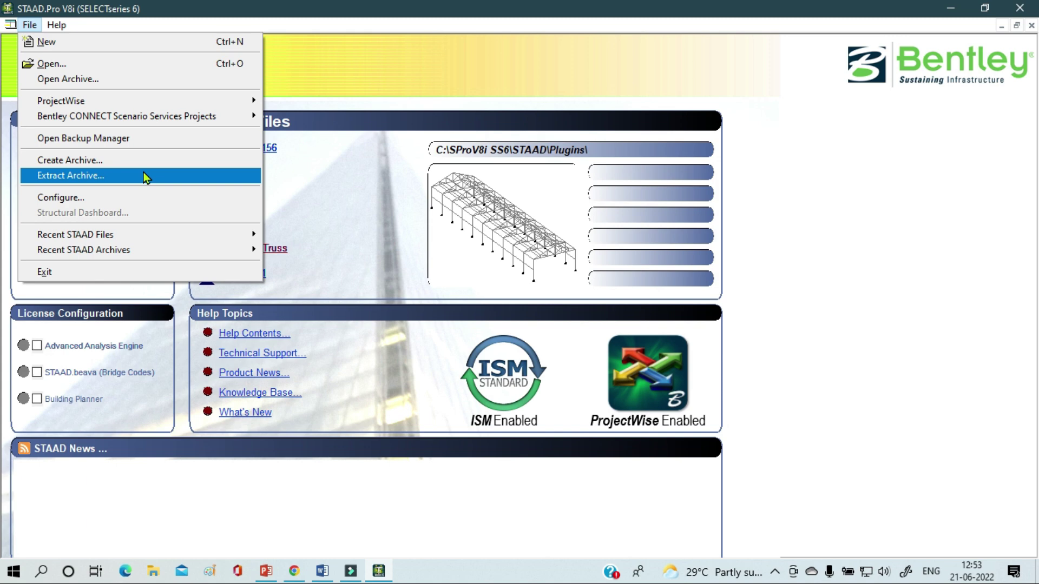
mouse_move(174, 235)
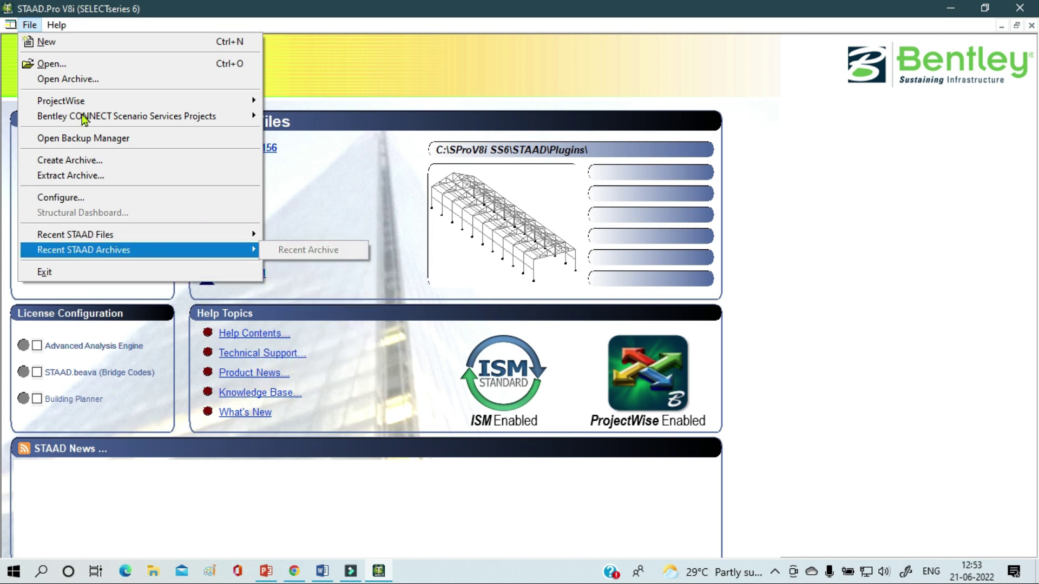
mouse_move(56, 25)
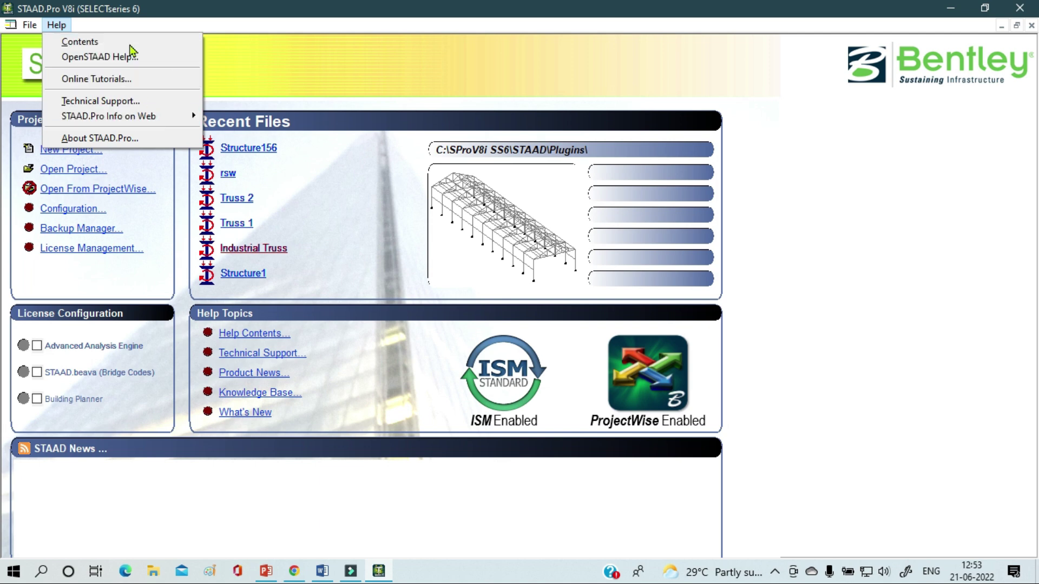
left_click(248, 26)
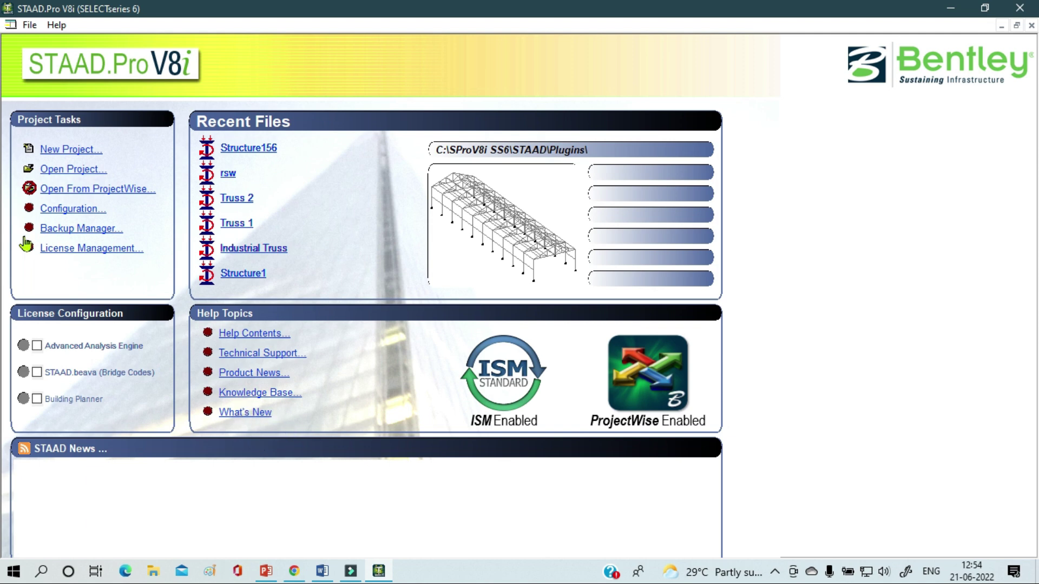
Start a new model, reposition its dialog and select the default name Structure1.
left_click(64, 153)
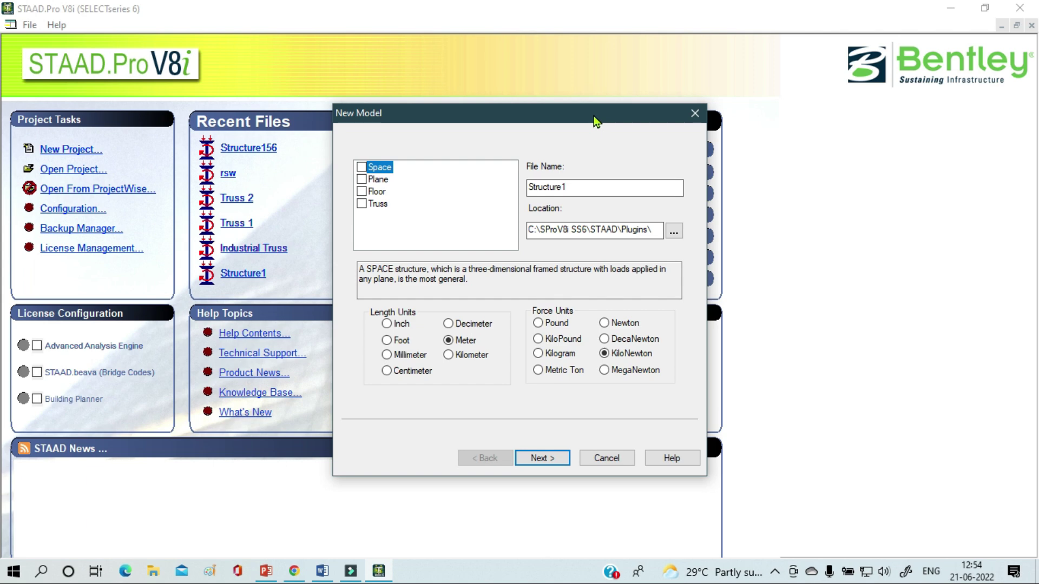
left_click_drag(596, 116, 579, 71)
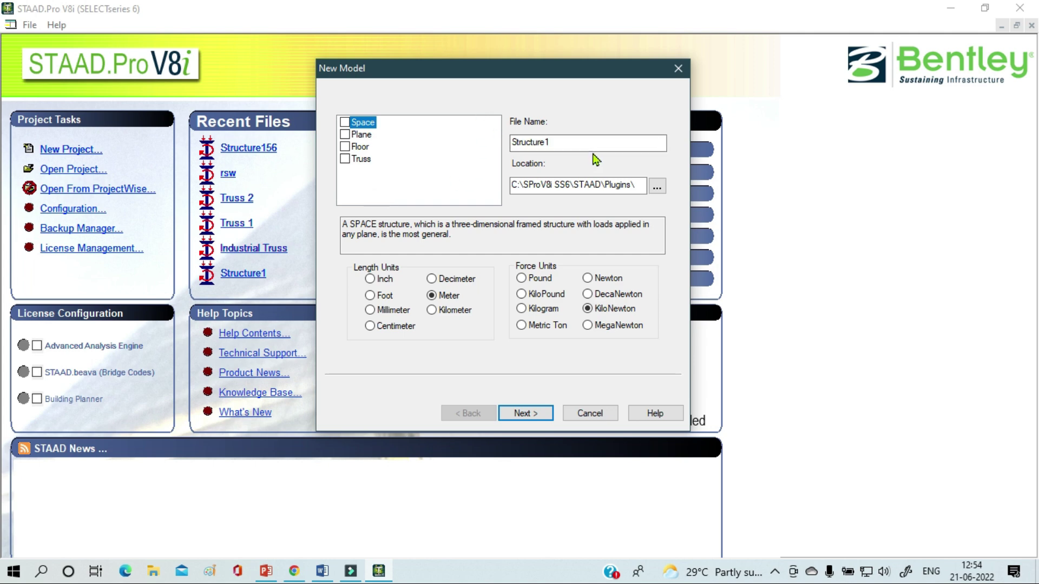
double_click(567, 144)
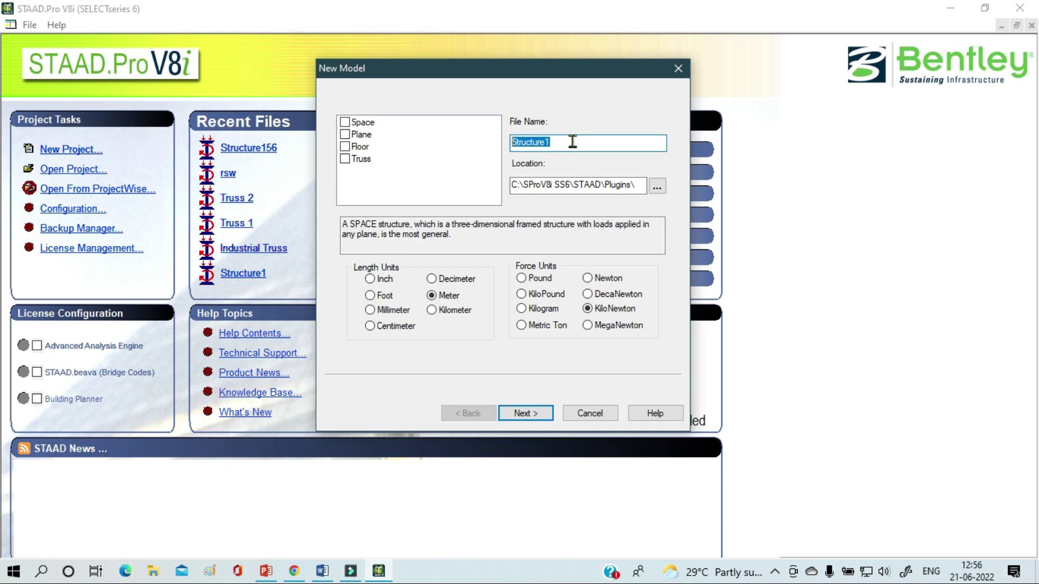
Enter 'Beam' as the file name and tick the Space structure type.
type("Beam")
left_click(349, 124)
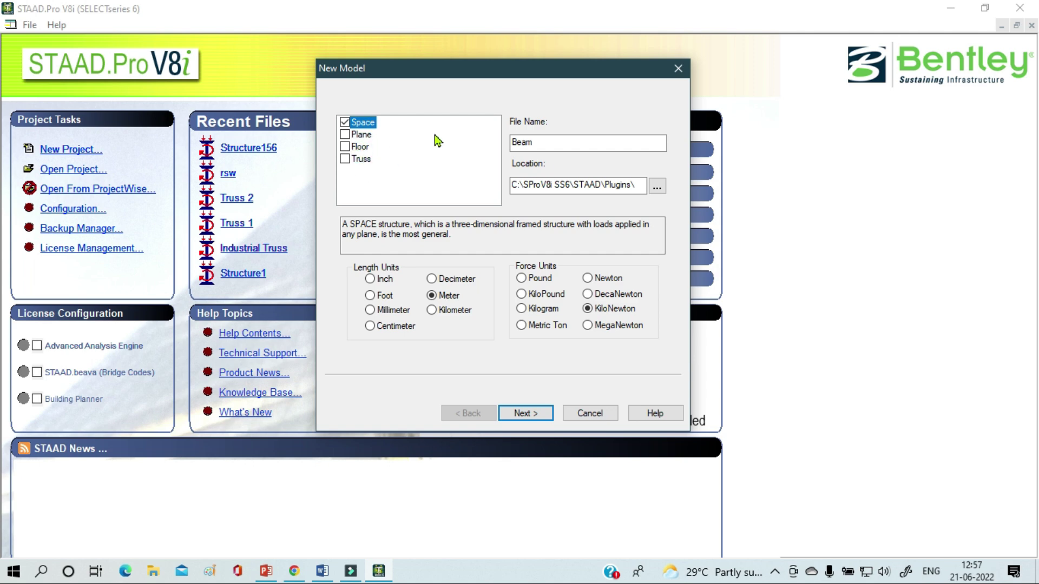
left_click_drag(452, 66, 469, 39)
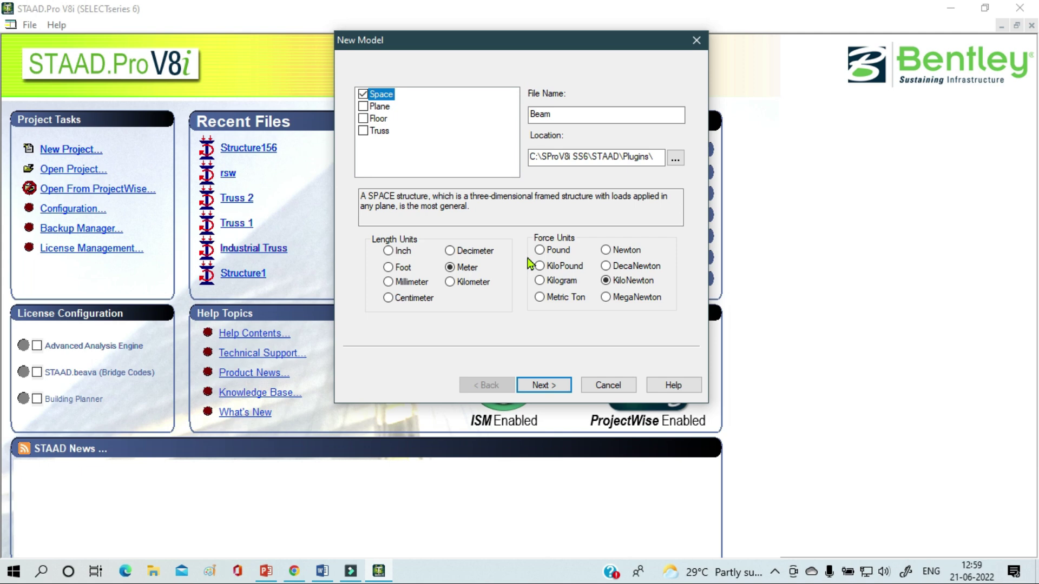
Try other force units, return to KiloNewton, and switch the structure type to Plane.
left_click(632, 250)
left_click(630, 266)
left_click(643, 299)
left_click(567, 297)
left_click(569, 267)
left_click(607, 281)
left_click(362, 108)
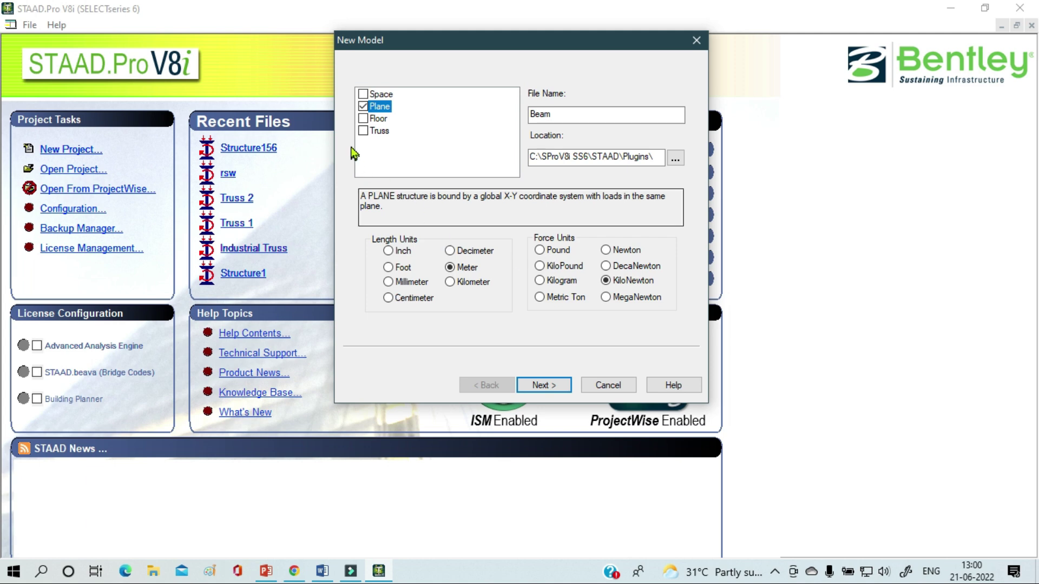
Try Floor and Truss, settle on Space, and advance to the next setup page.
left_click(368, 122)
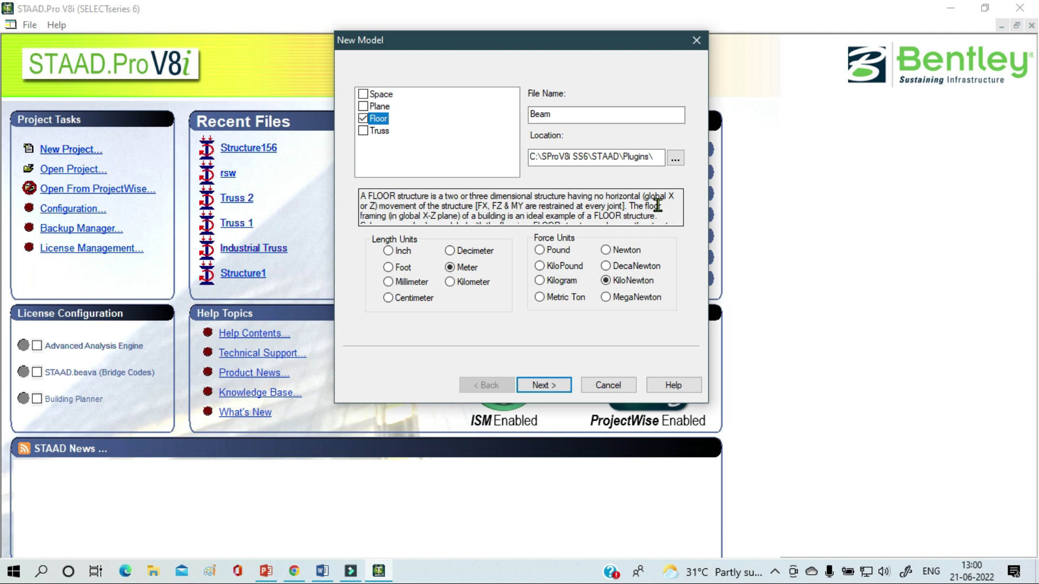
left_click(363, 131)
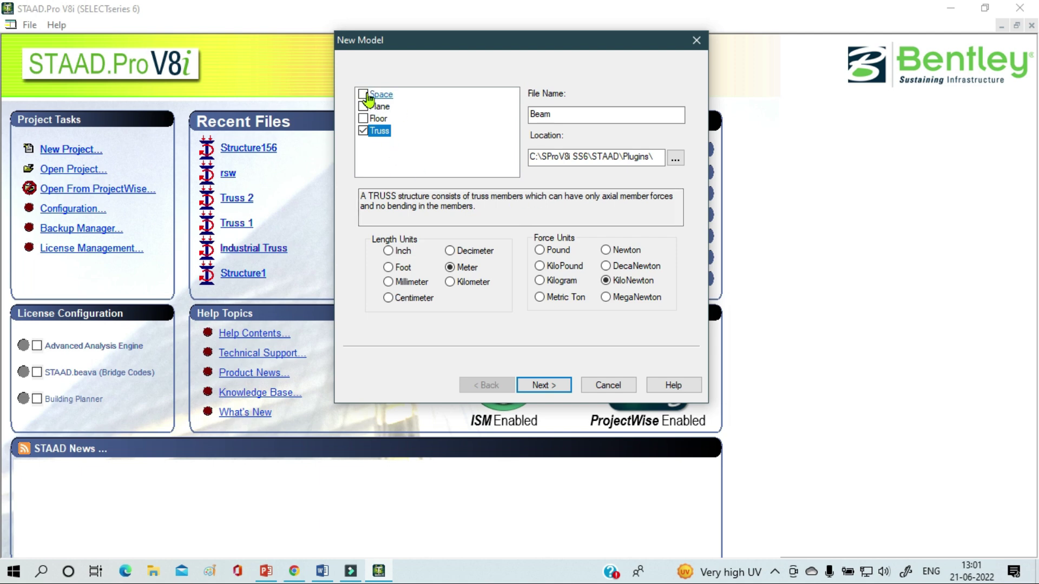
left_click(368, 97)
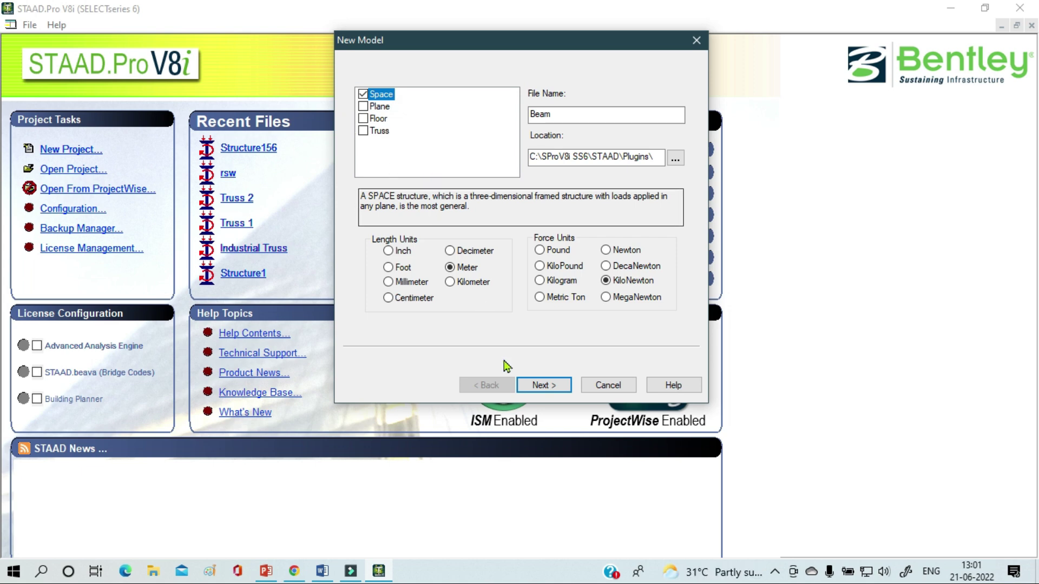
left_click(538, 385)
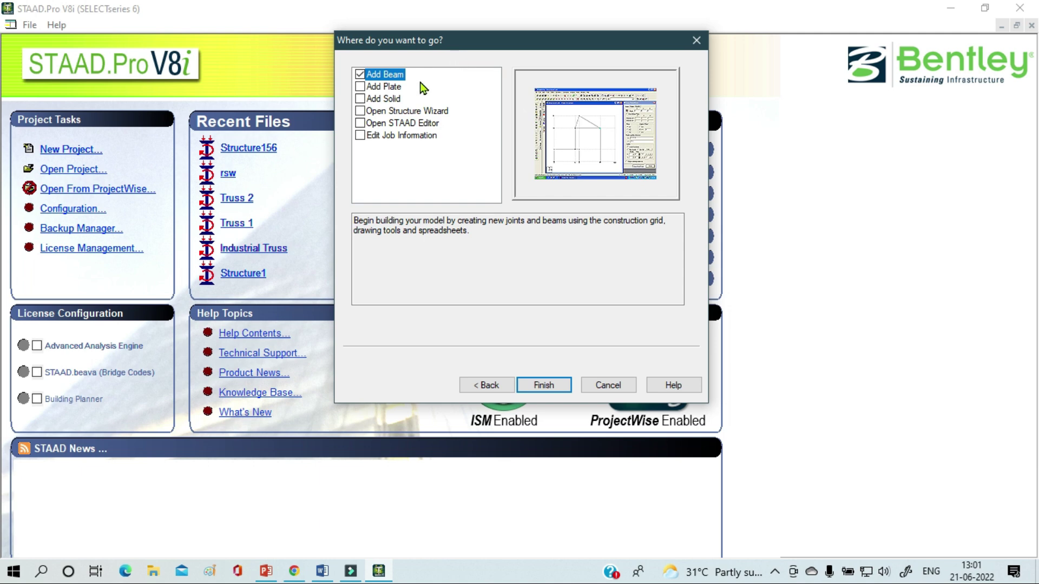
left_click(360, 89)
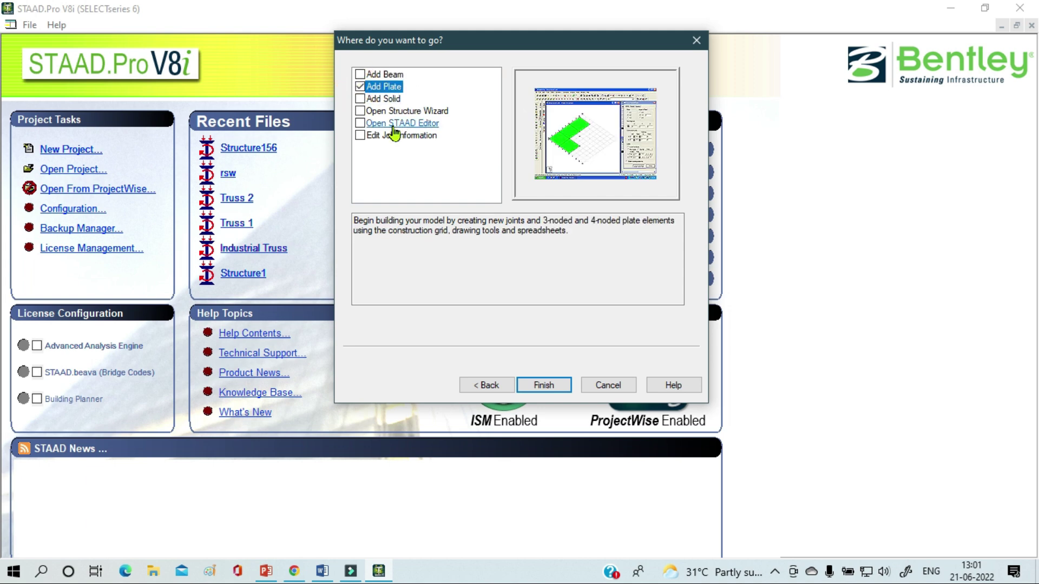
left_click(364, 100)
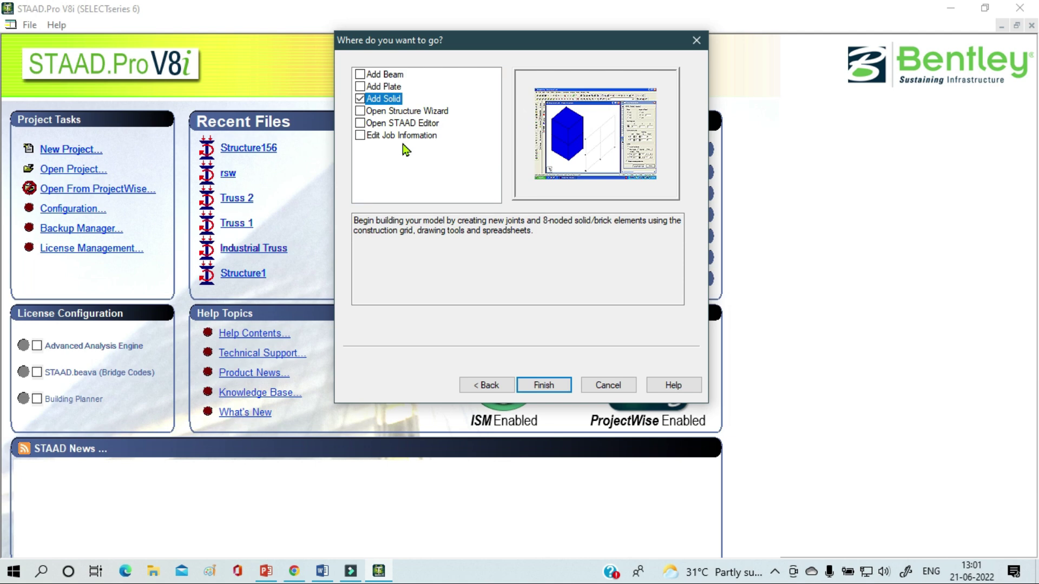
left_click(361, 111)
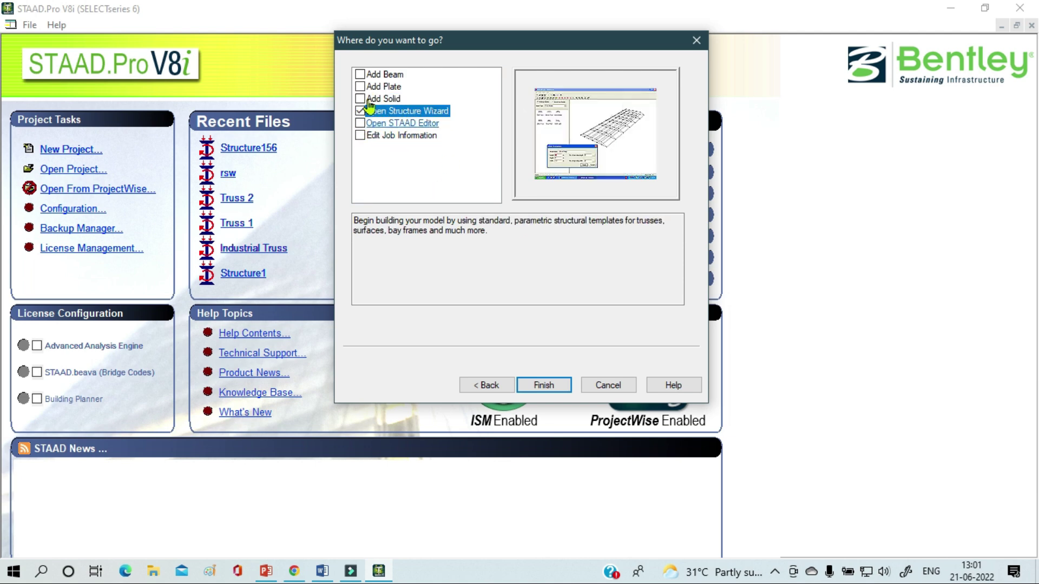
left_click(361, 74)
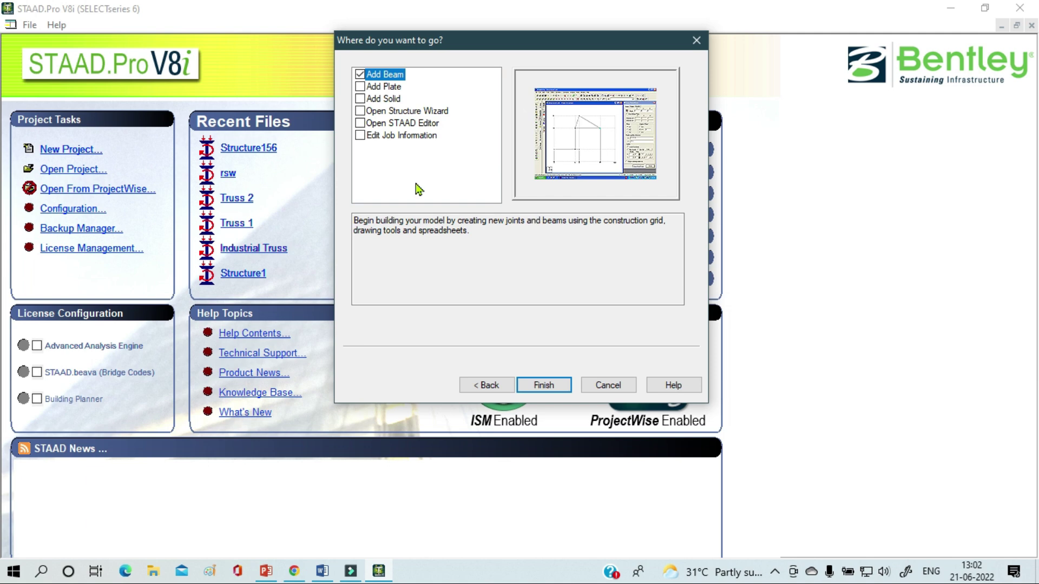
left_click(363, 88)
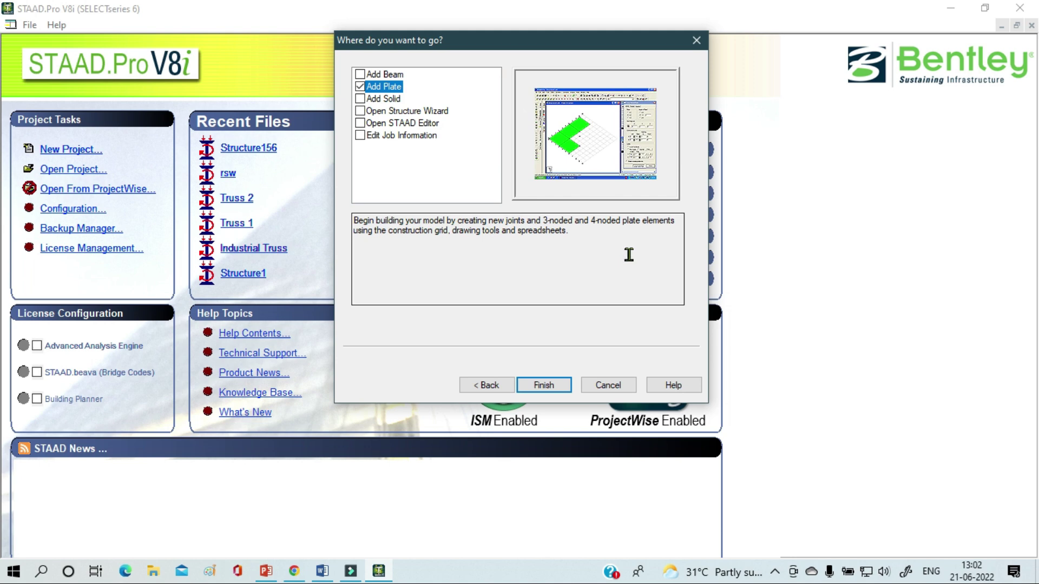
left_click(367, 100)
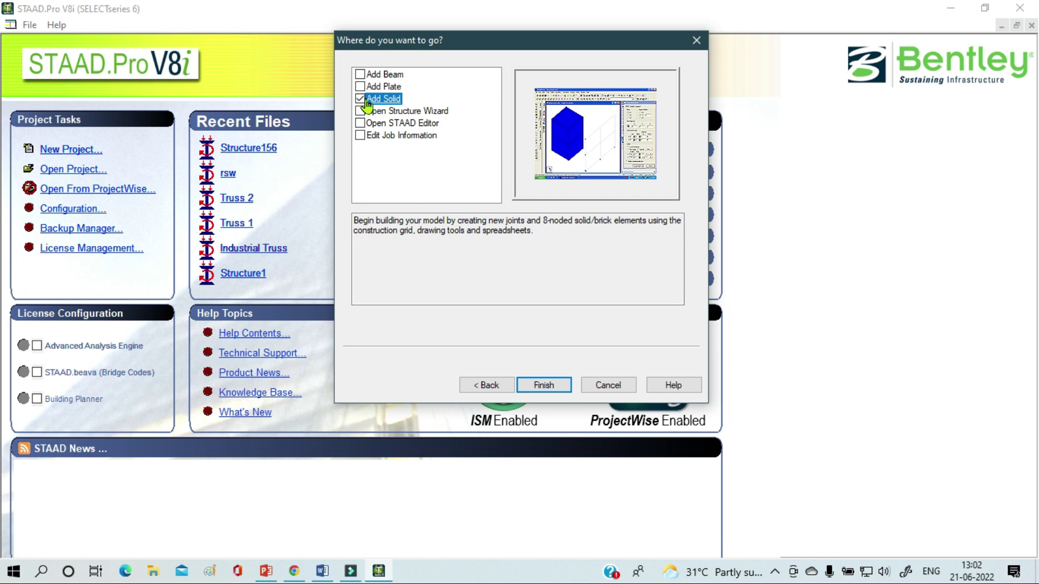
left_click(359, 113)
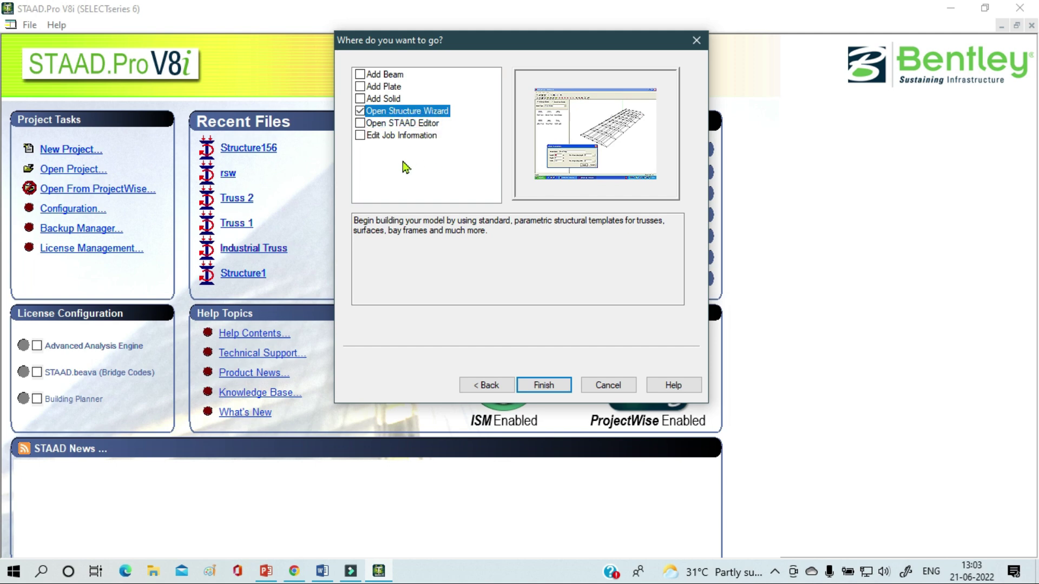
left_click(361, 124)
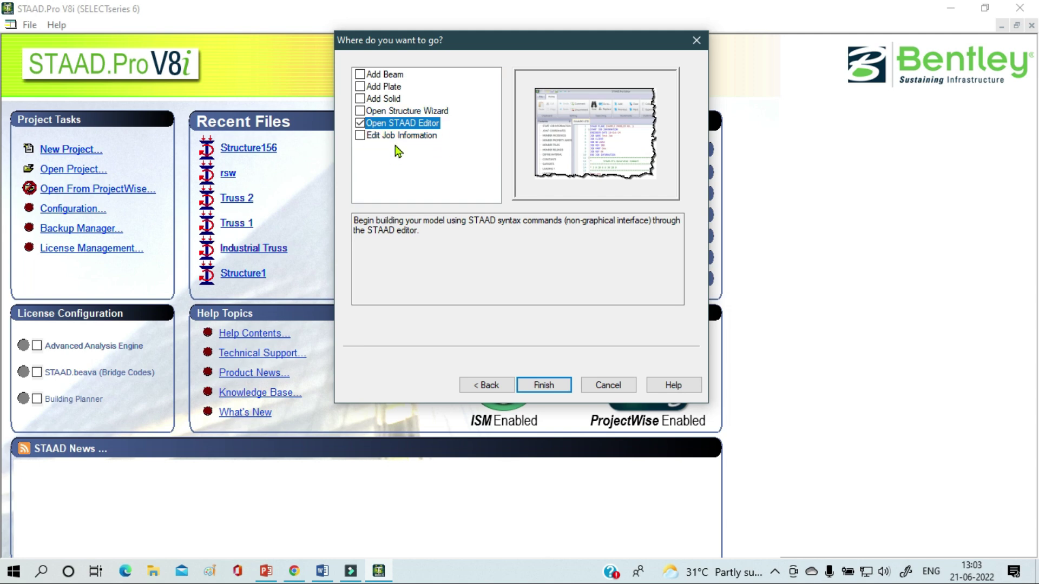
left_click(360, 137)
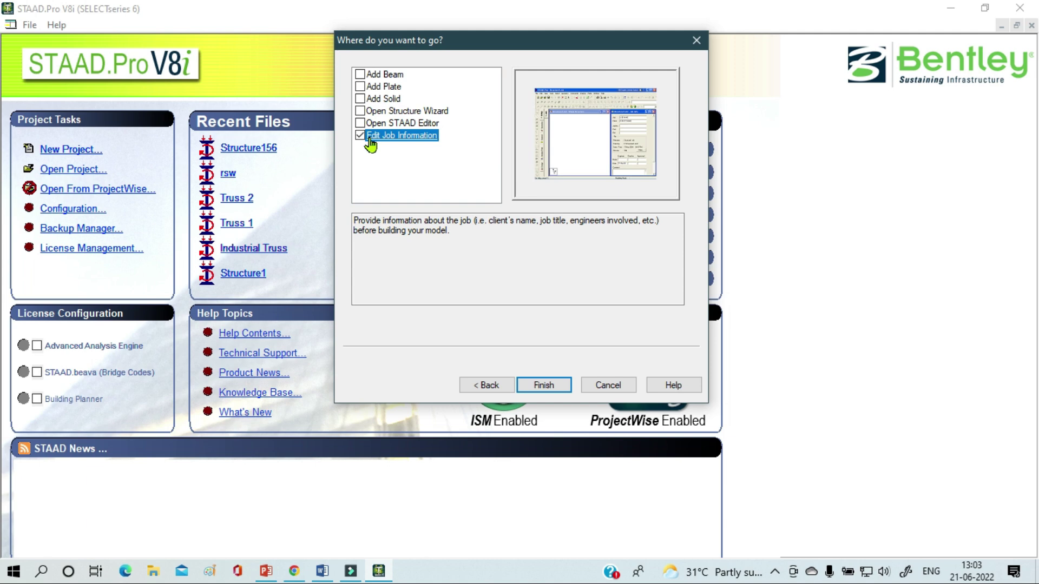
left_click(359, 74)
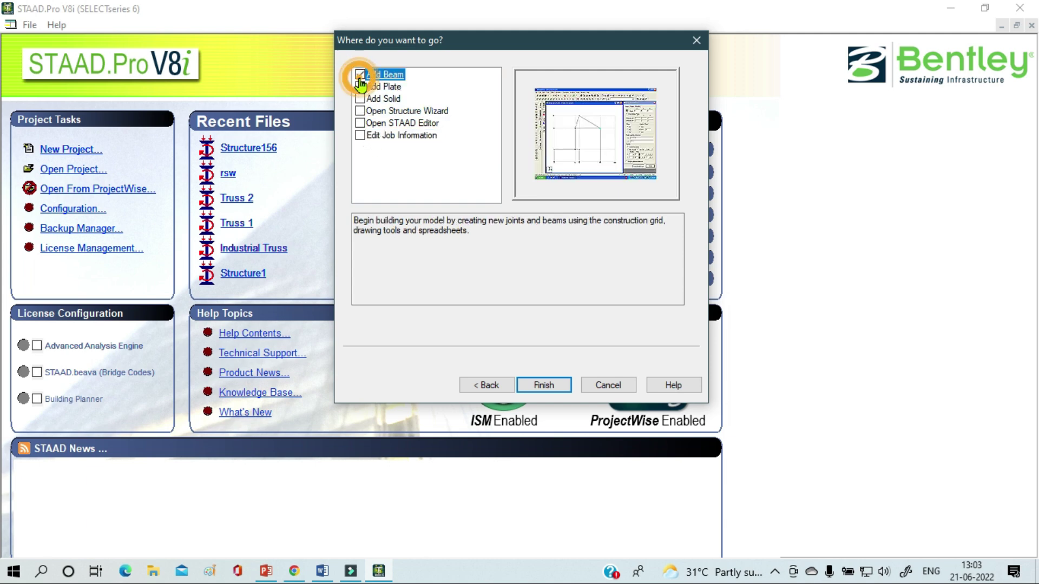
Finish the wizard to open Beam with the default 10 by 10 Snap Node/Beam grid.
left_click(550, 385)
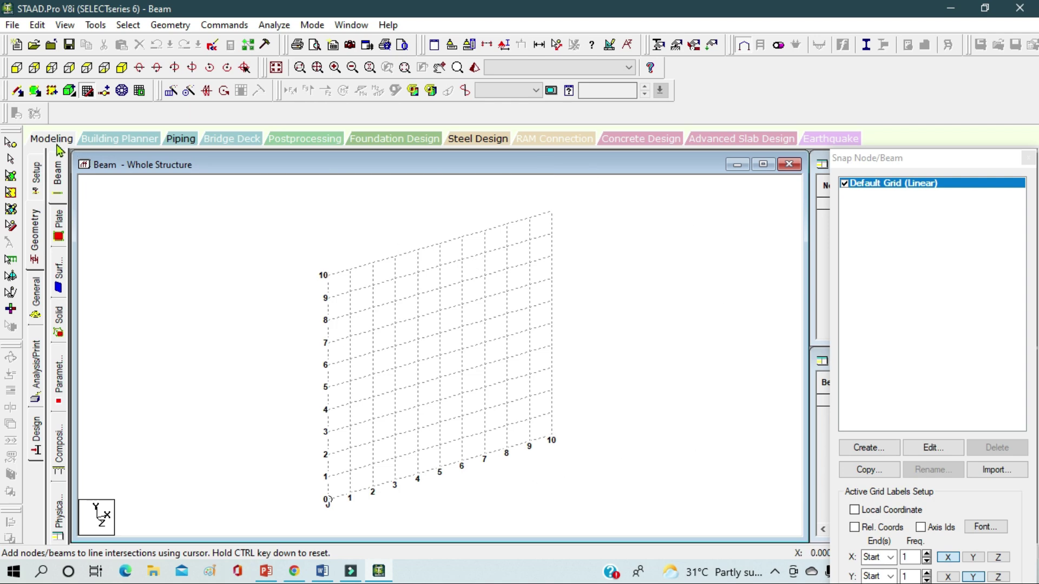
left_click(137, 144)
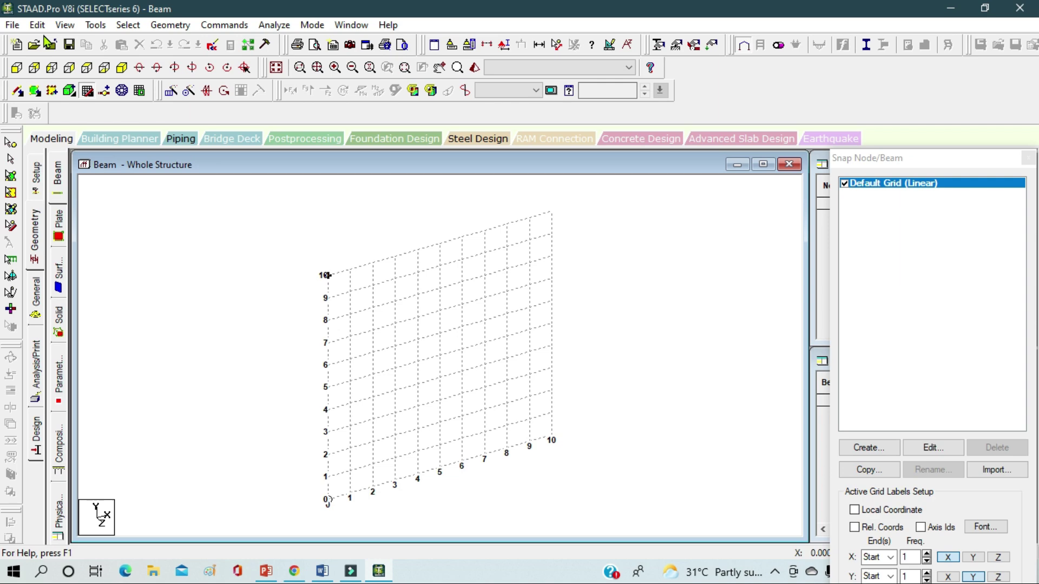
Close the Beam model and reopen it from Recent Files in metre and kilonewton units.
left_click(14, 27)
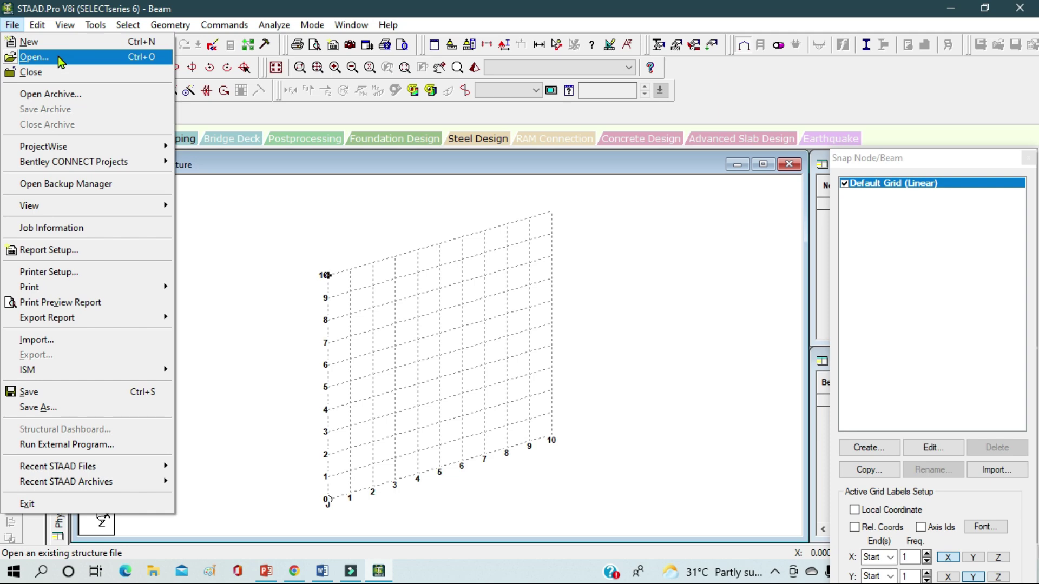
left_click(70, 77)
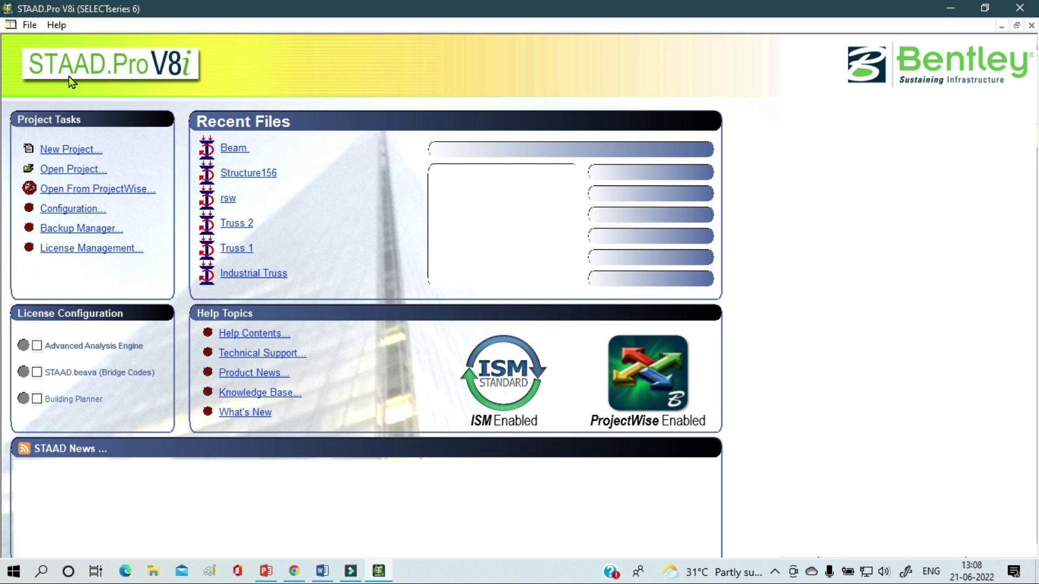
left_click(232, 148)
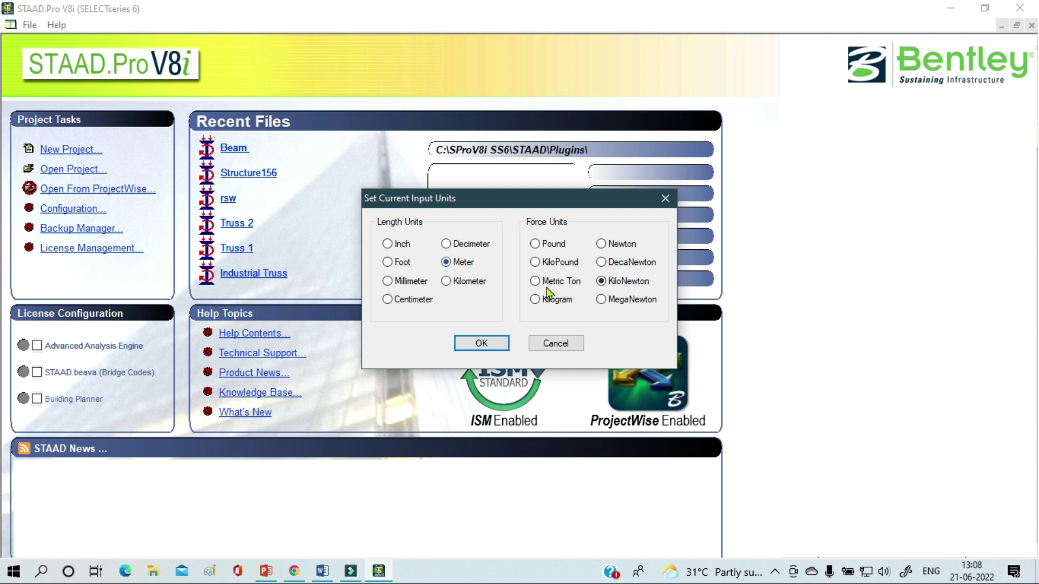
left_click(488, 345)
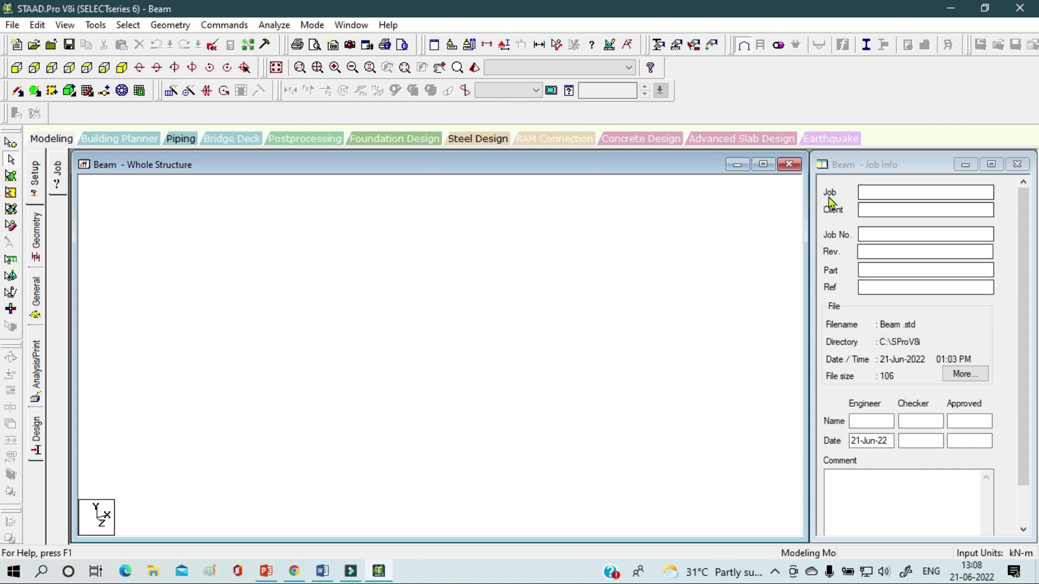
Return to the modelling view and bring up the General properties page.
left_click(887, 168)
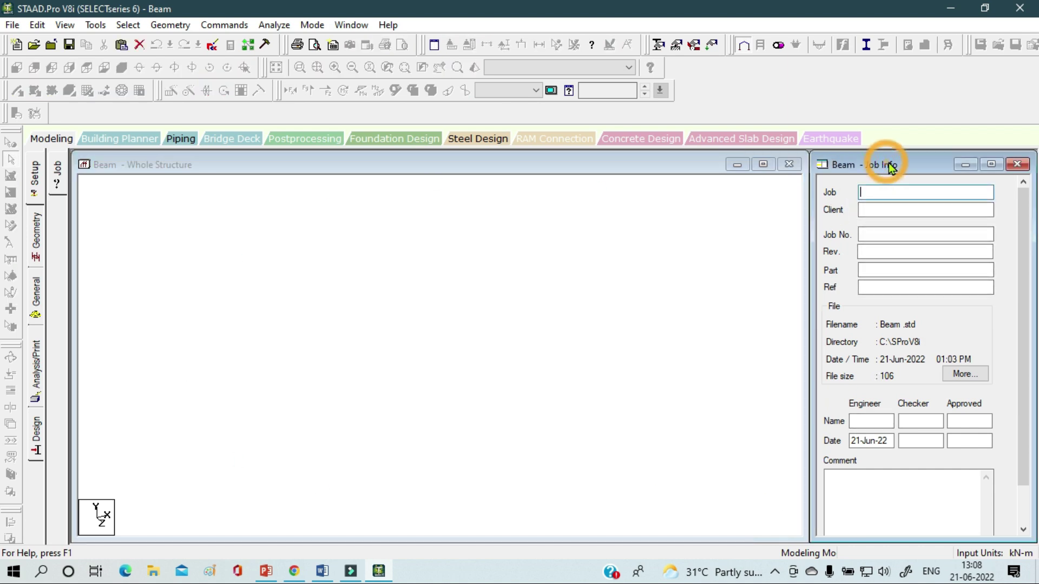
left_click(48, 139)
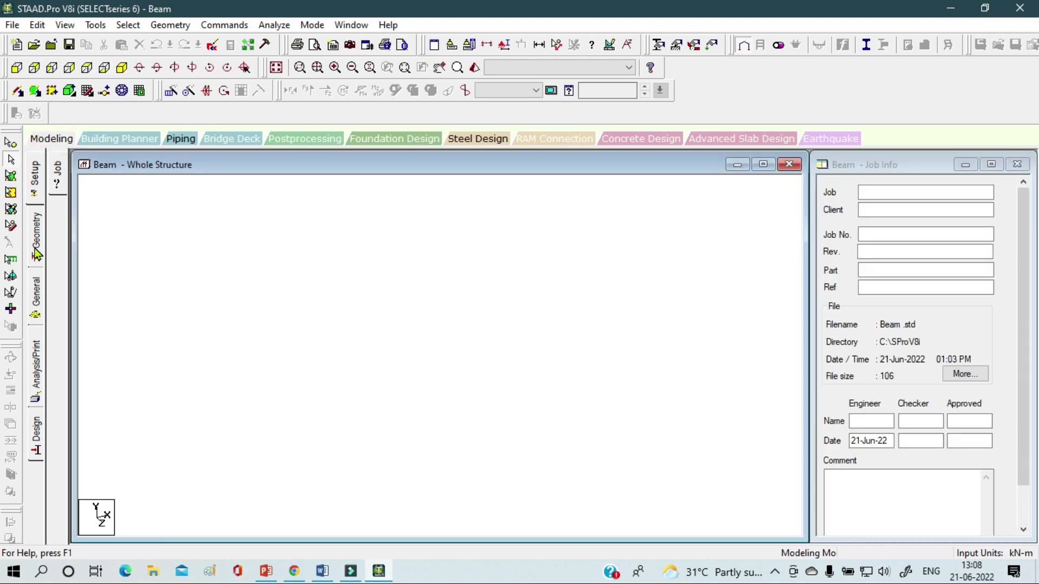
left_click(33, 289)
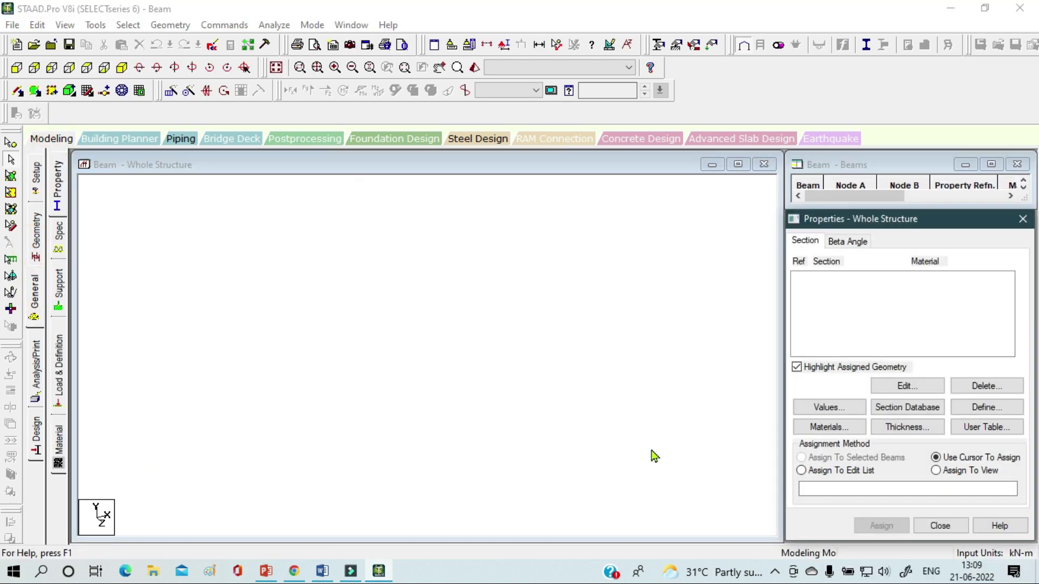
Close the Properties – Whole Structure panel, floating it first, then open the File menu.
left_click(1022, 219)
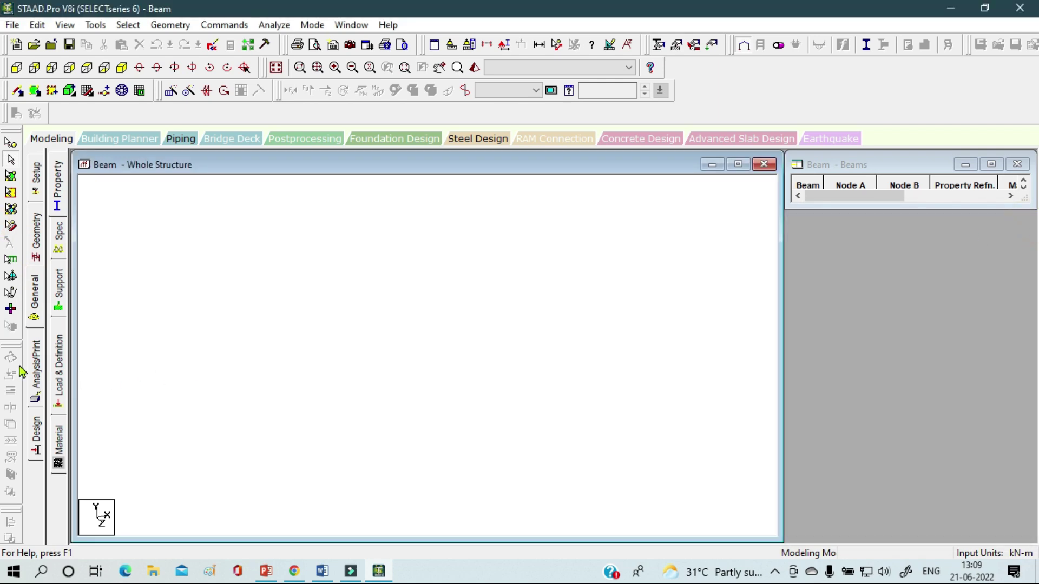
left_click(36, 297)
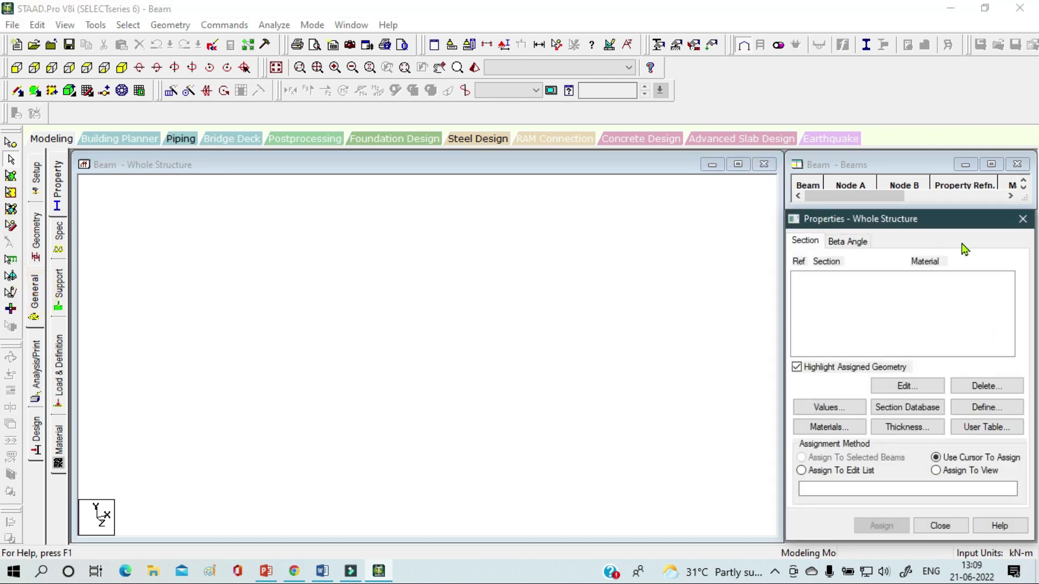
left_click_drag(944, 220, 882, 153)
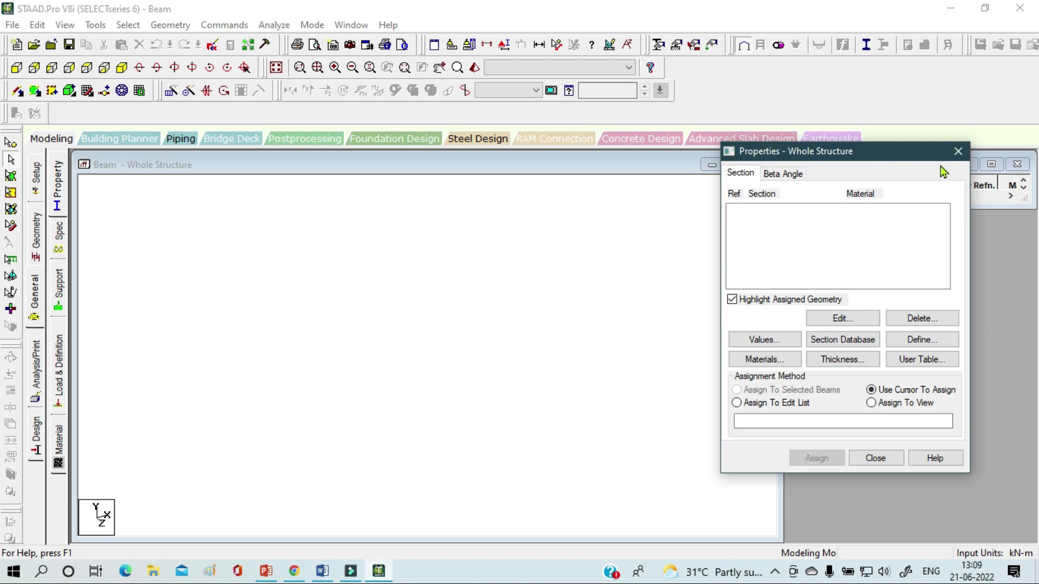
left_click(957, 152)
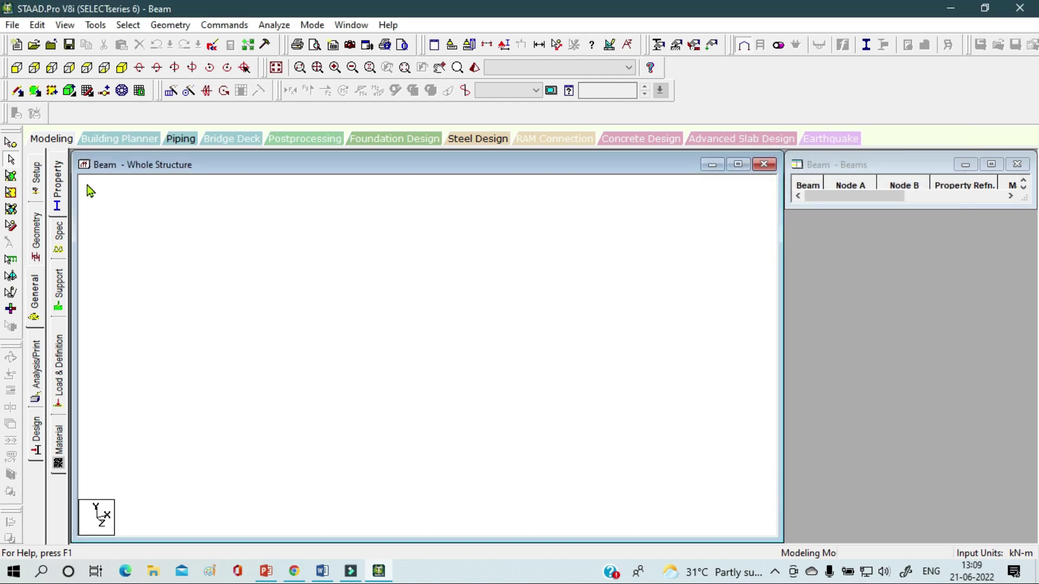
left_click(12, 26)
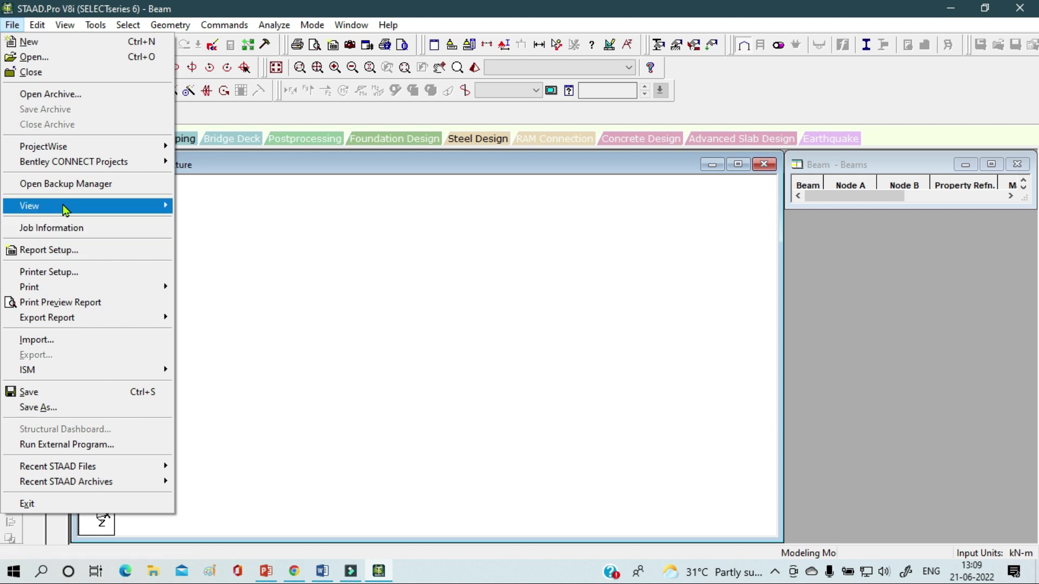
Browse the File menu commands, then dismiss the menu back to the empty Beam view.
mouse_move(65, 210)
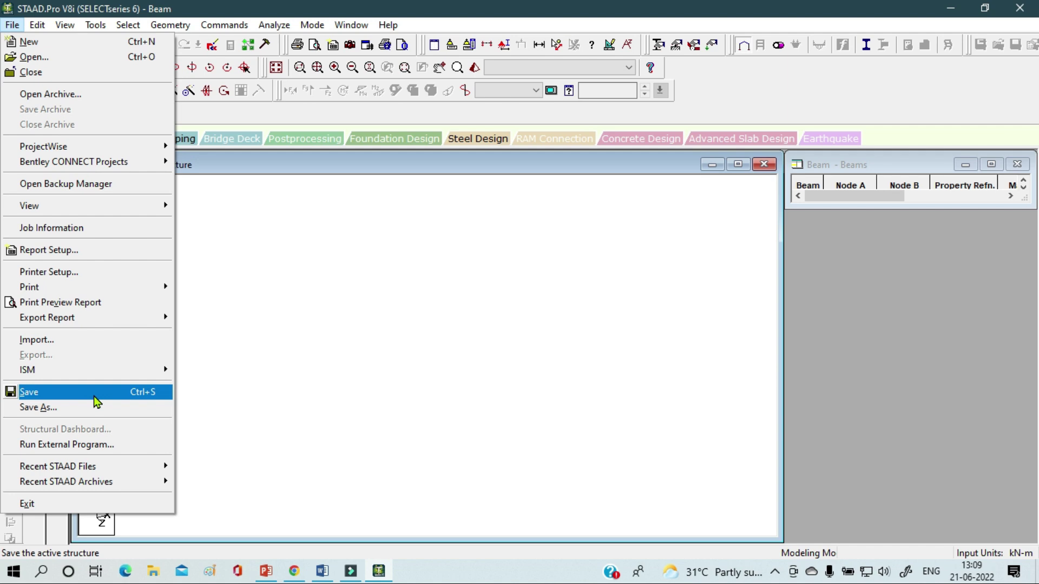
mouse_move(109, 475)
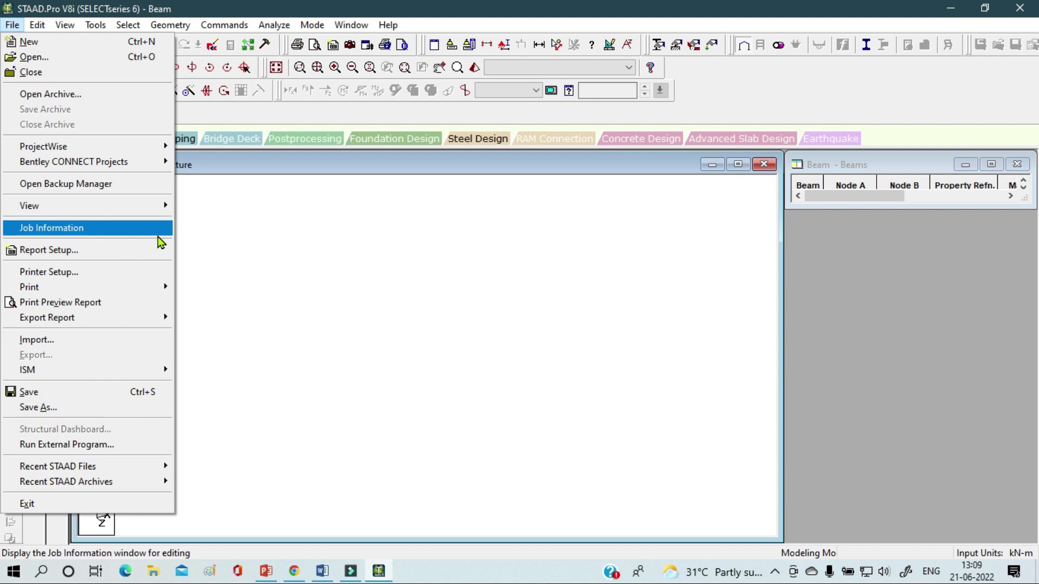
left_click(239, 116)
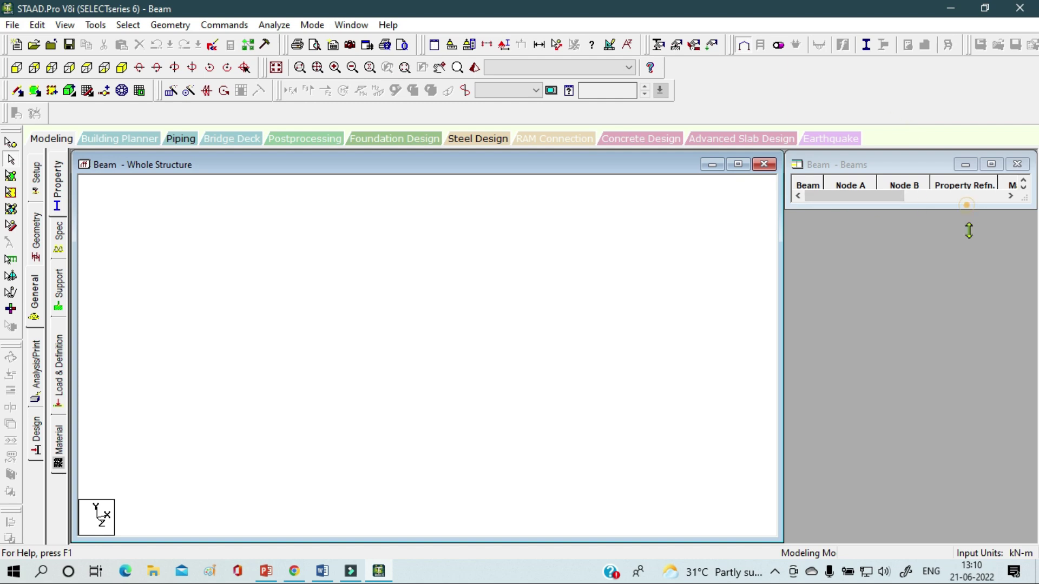
Review the Job Info on the Setup page, then open the Beam page with its default 10-by-10 snap grid.
left_click(967, 207)
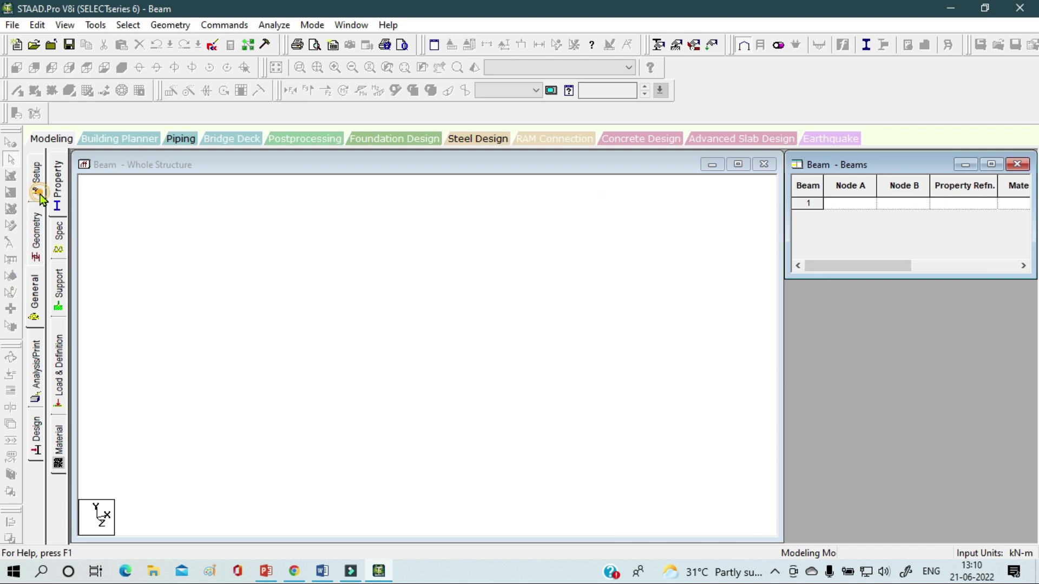
left_click(39, 192)
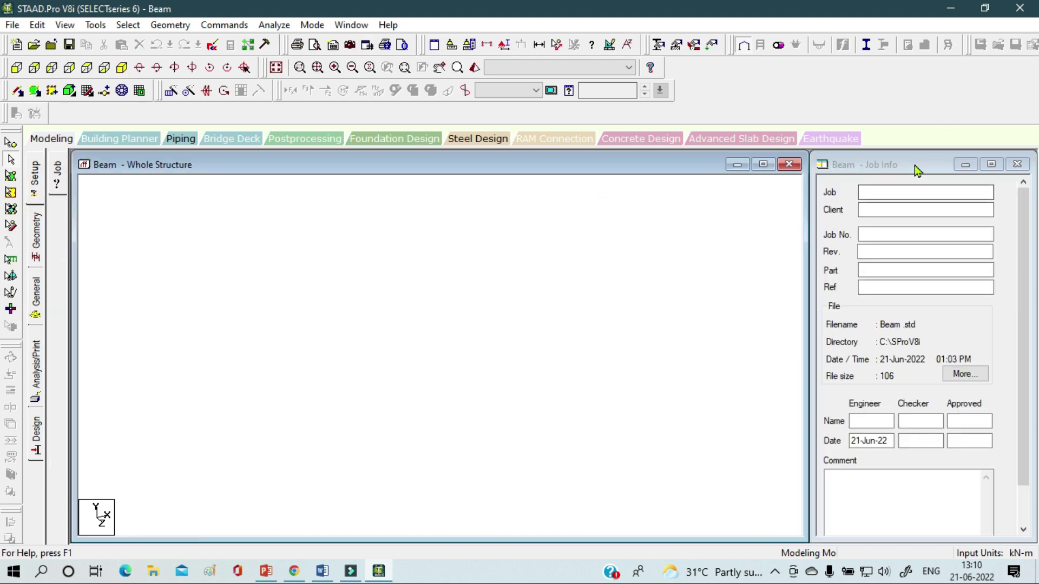
left_click(915, 163)
left_click_drag(918, 157, 916, 169)
left_click(1017, 168)
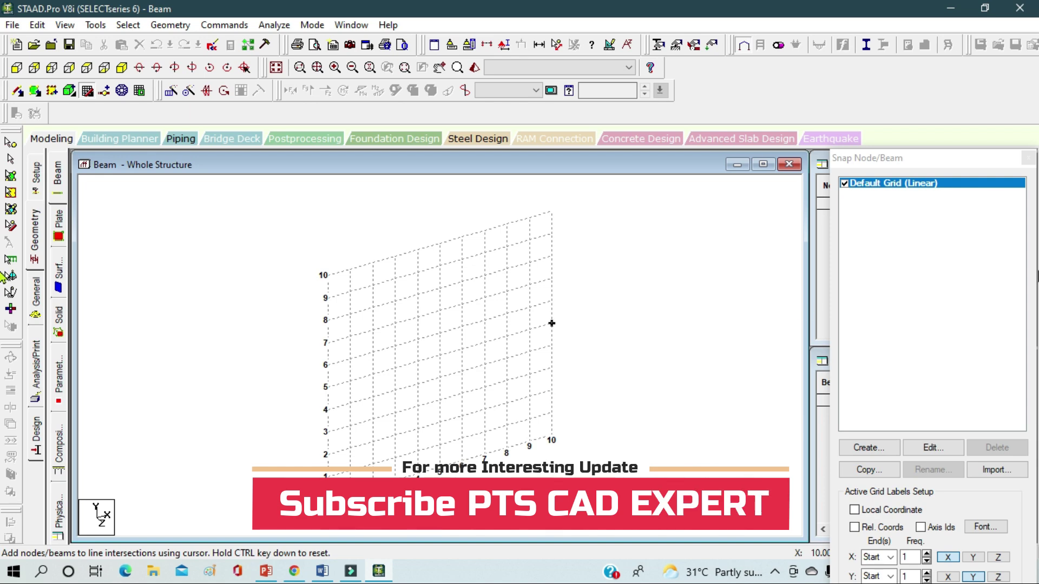
left_click(1026, 163)
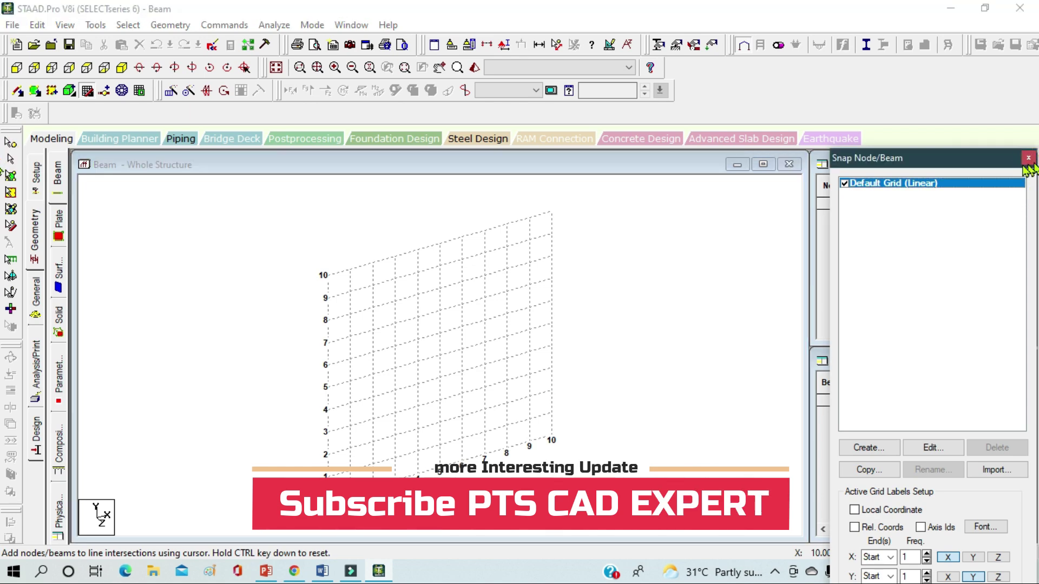
left_click_drag(1000, 164, 266, 31)
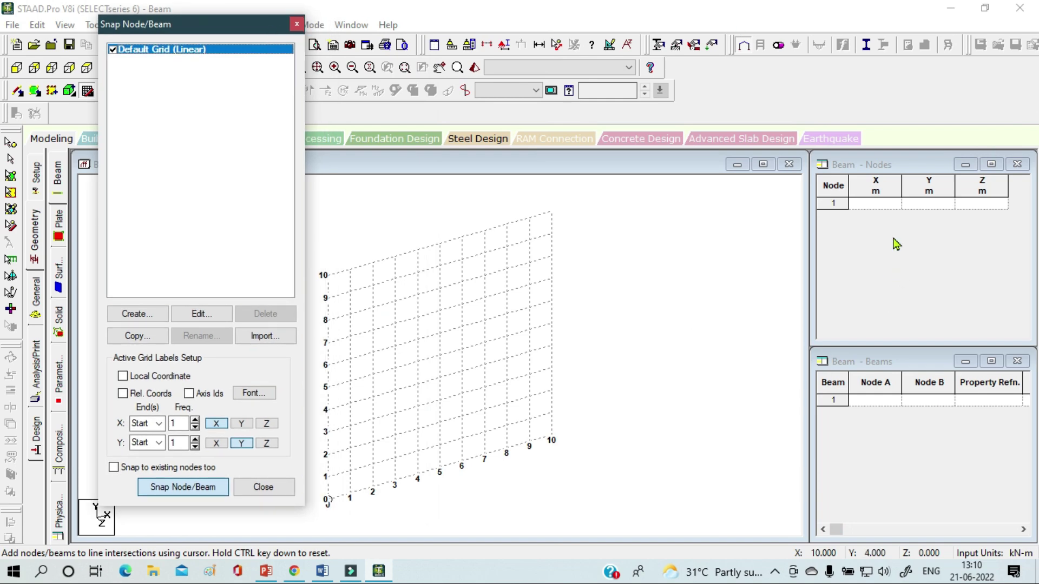
left_click(884, 165)
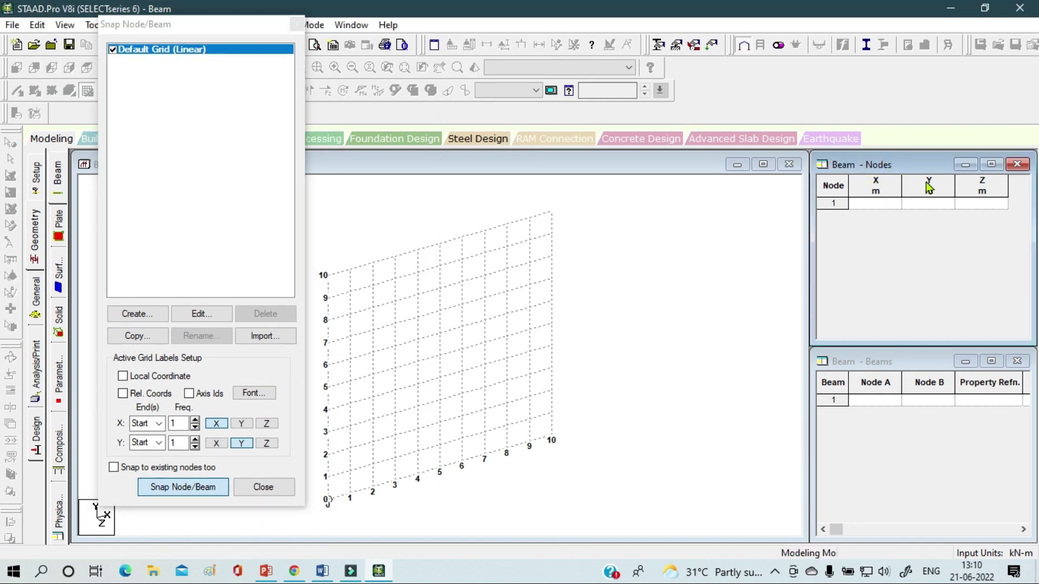
left_click(879, 359)
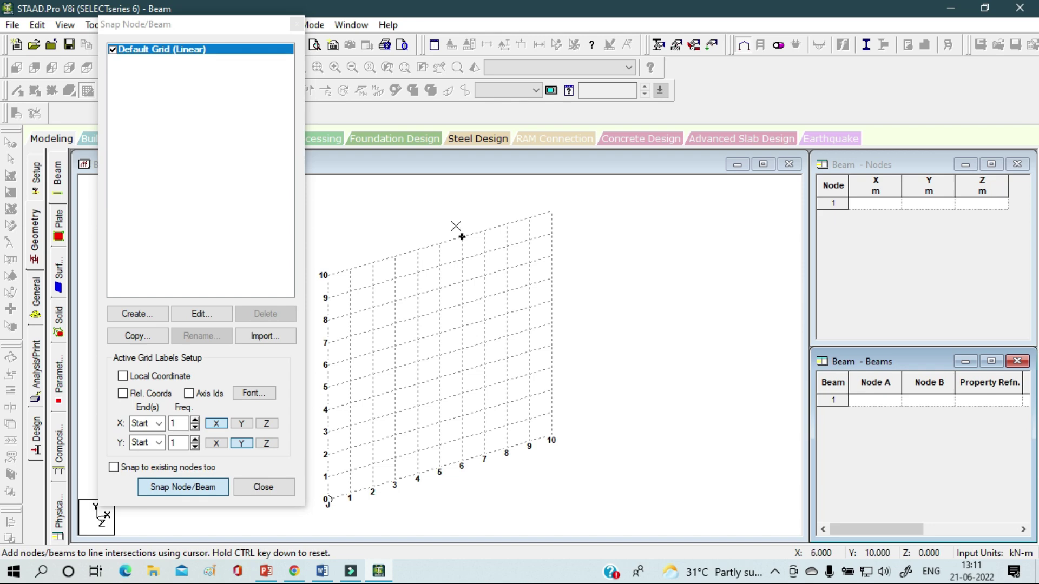
left_click_drag(243, 24, 963, 59)
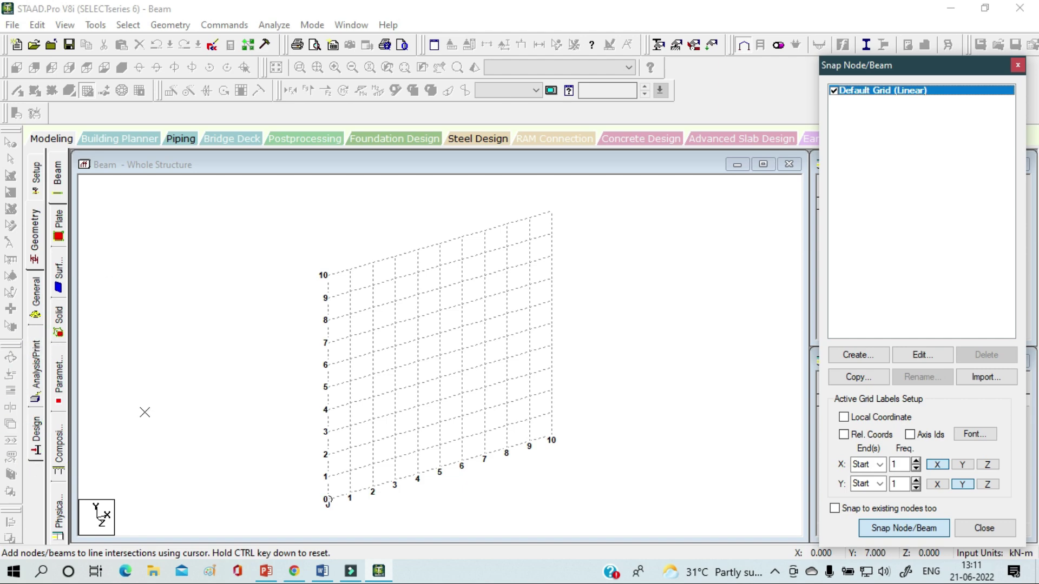
left_click(327, 297)
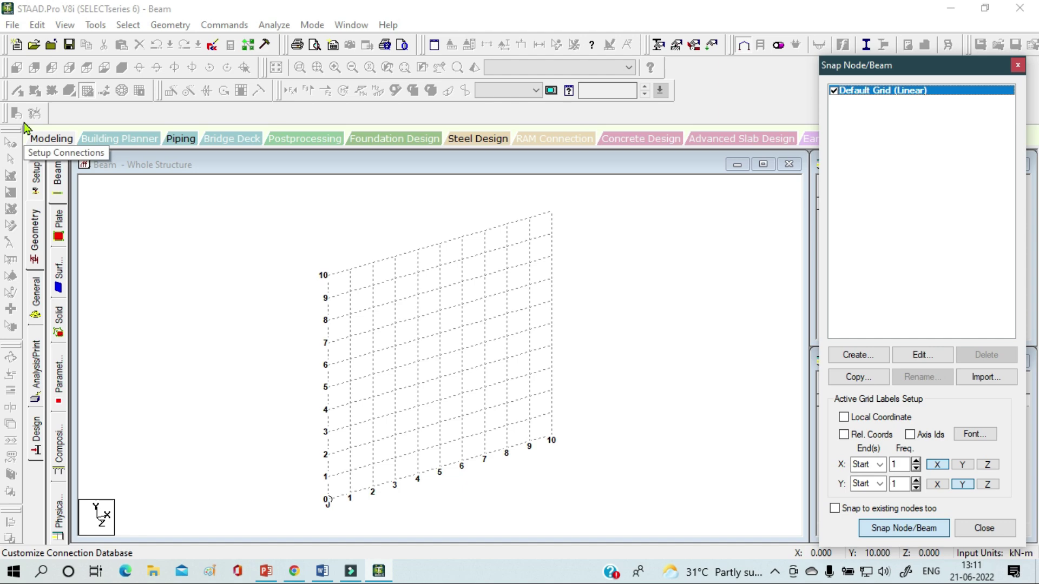
left_click(541, 8)
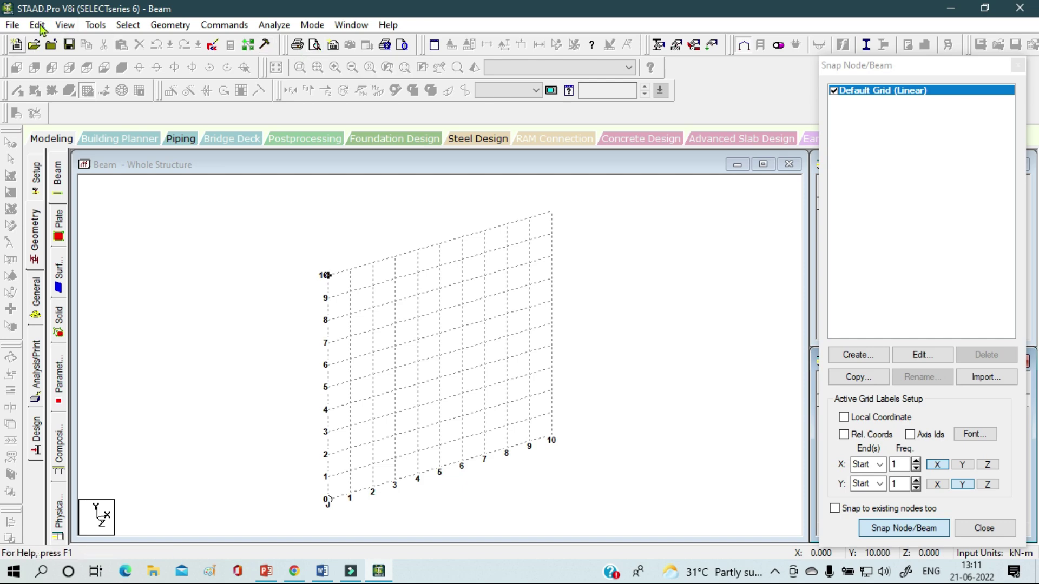
left_click(95, 27)
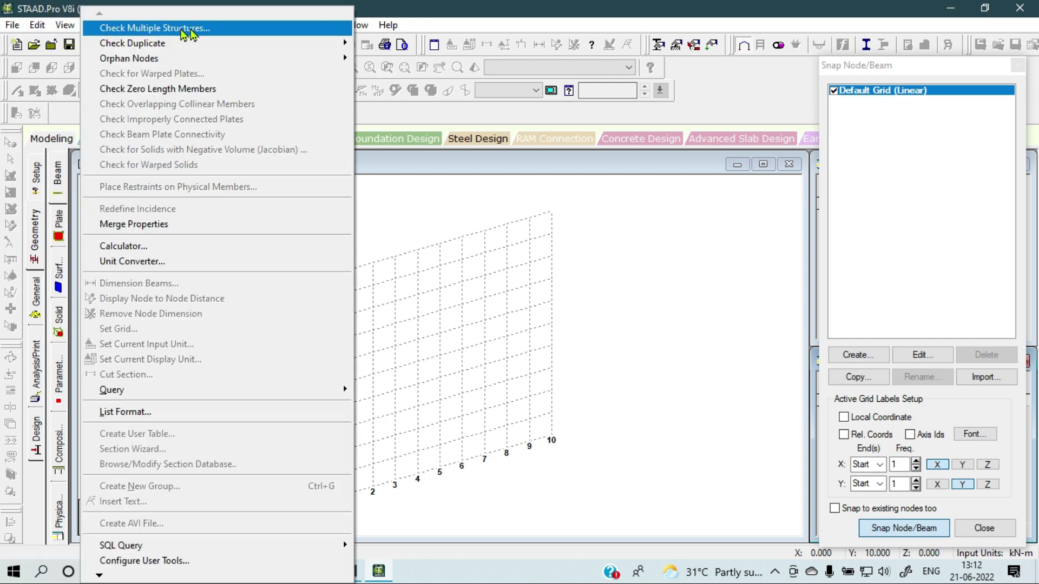
mouse_move(314, 27)
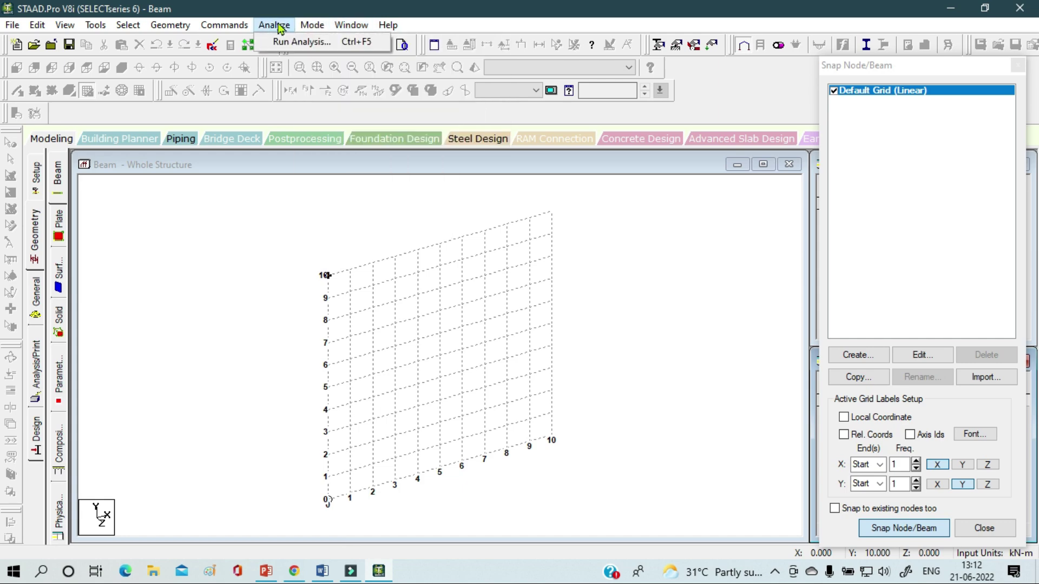
mouse_move(171, 25)
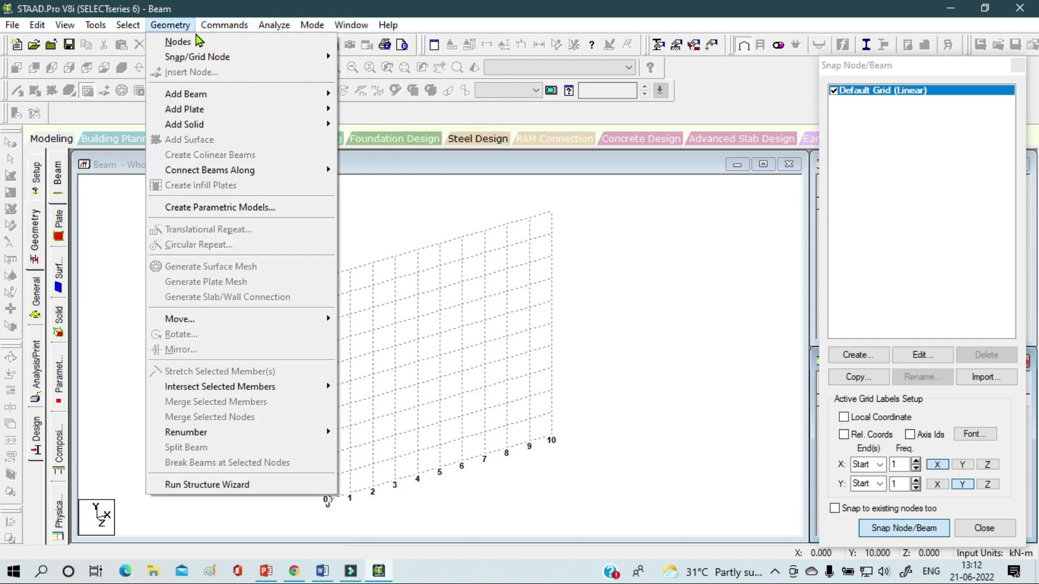
left_click(447, 27)
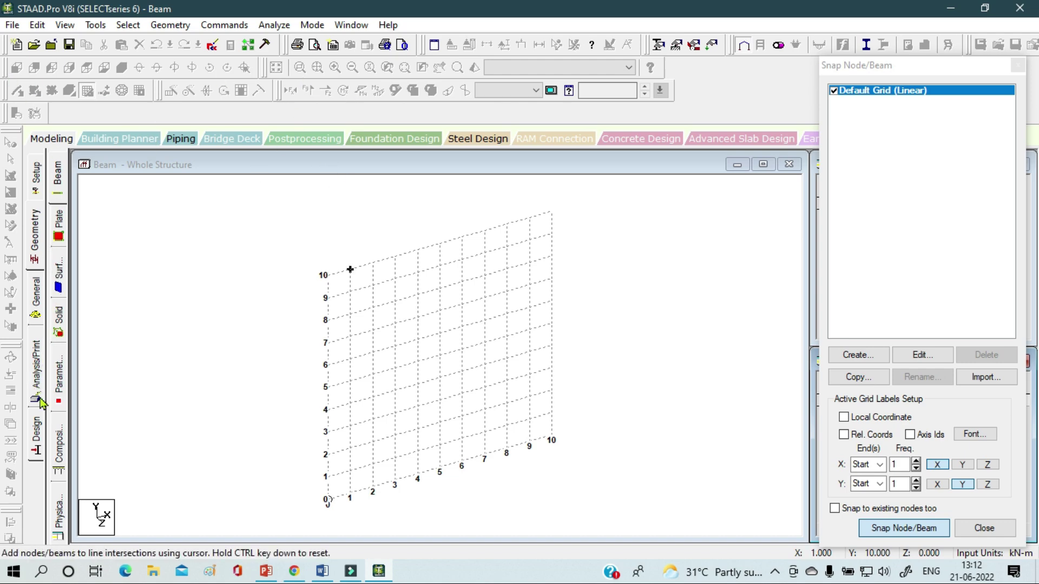
left_click(38, 441)
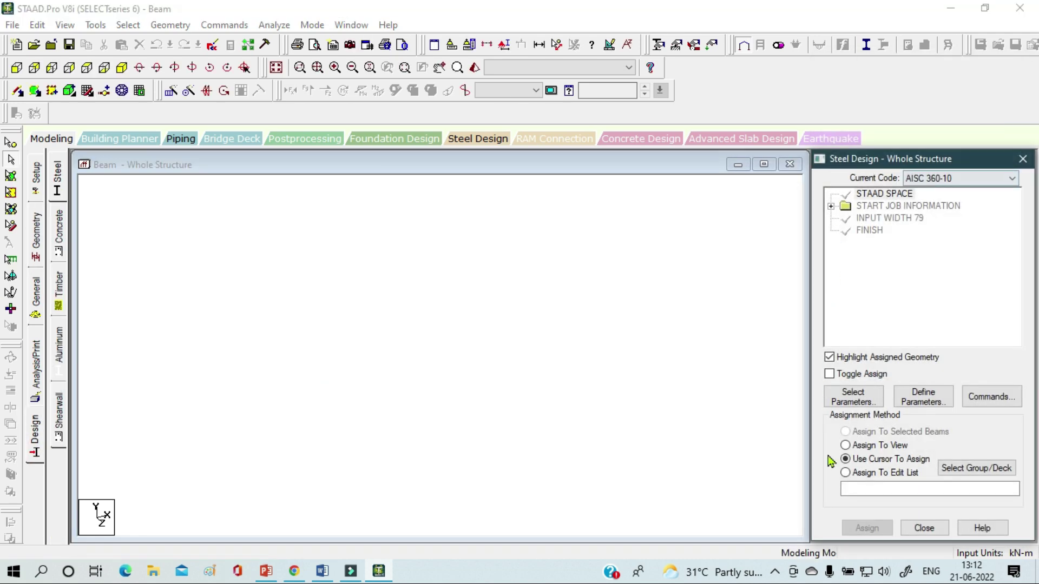
left_click(36, 376)
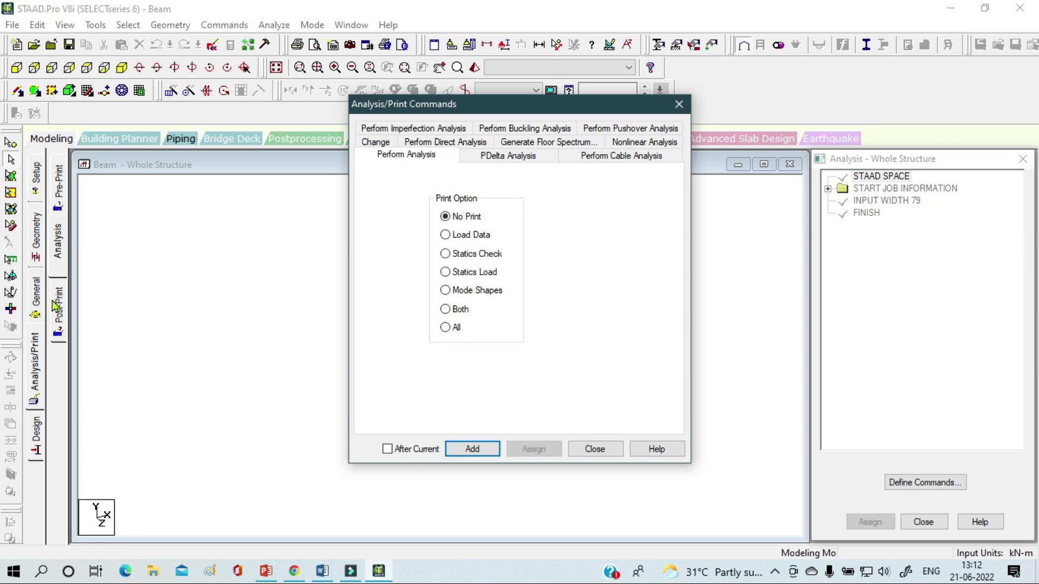
left_click(44, 224)
left_click(679, 104)
left_click(36, 233)
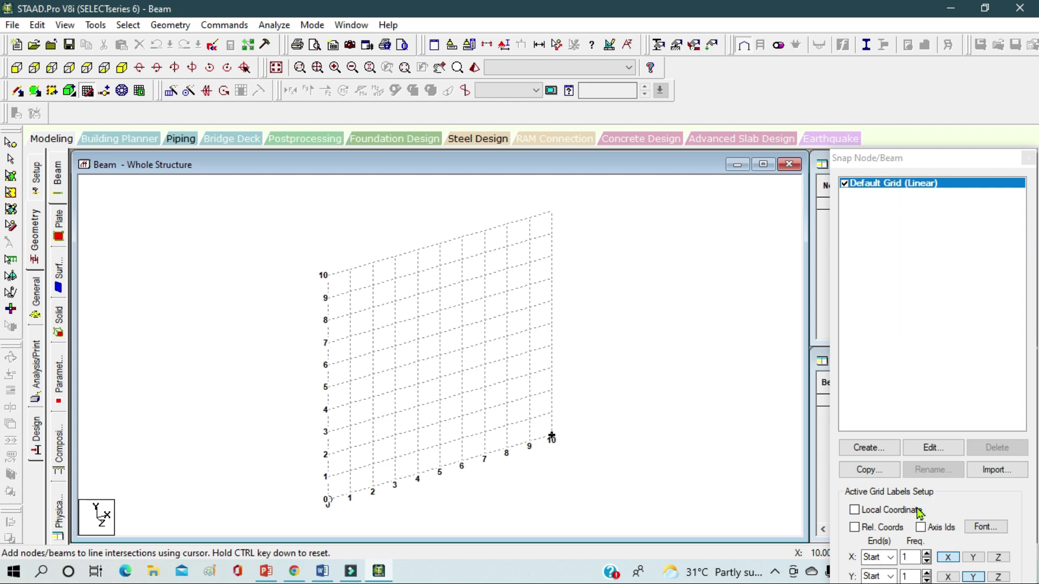
Focus the Snap Node/Beam panel and open the Edit menu with its undo and redo commands.
left_click(921, 158)
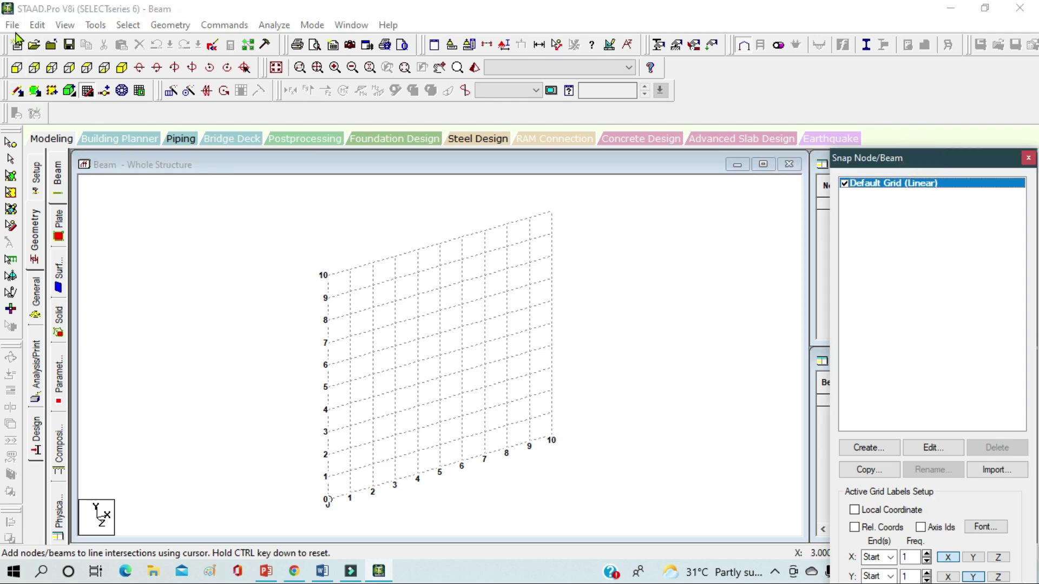
left_click(36, 25)
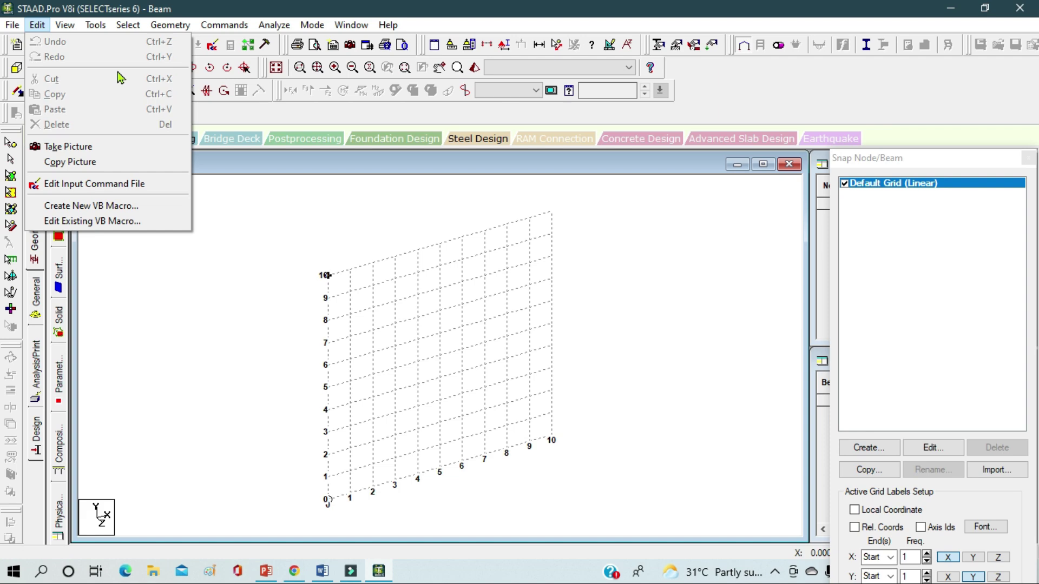
Browse the Edit menu entries, then show the View menu's View Management submenu.
mouse_move(63, 34)
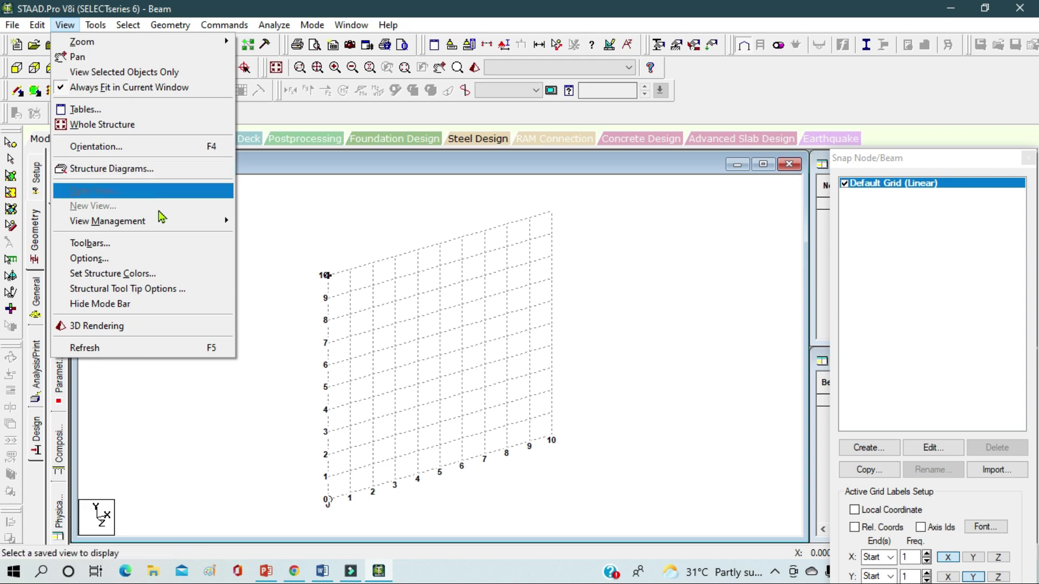
mouse_move(169, 225)
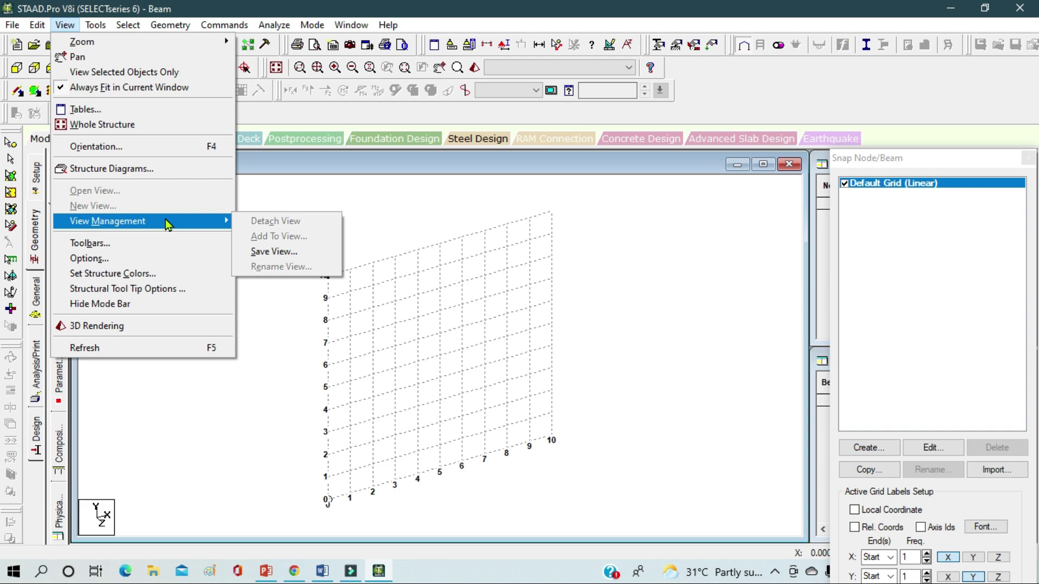
left_click(142, 242)
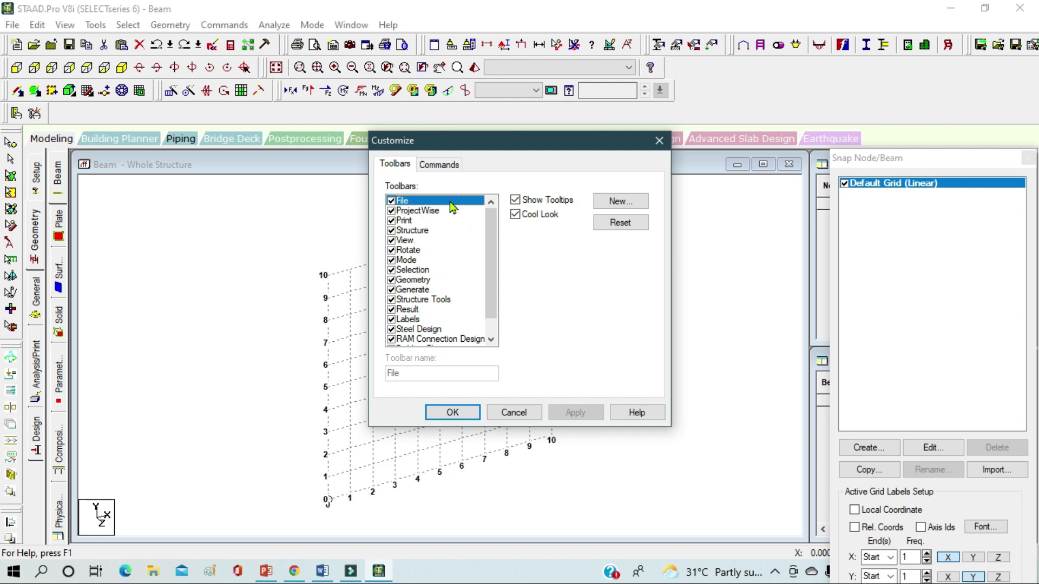
left_click(666, 149)
left_click(65, 25)
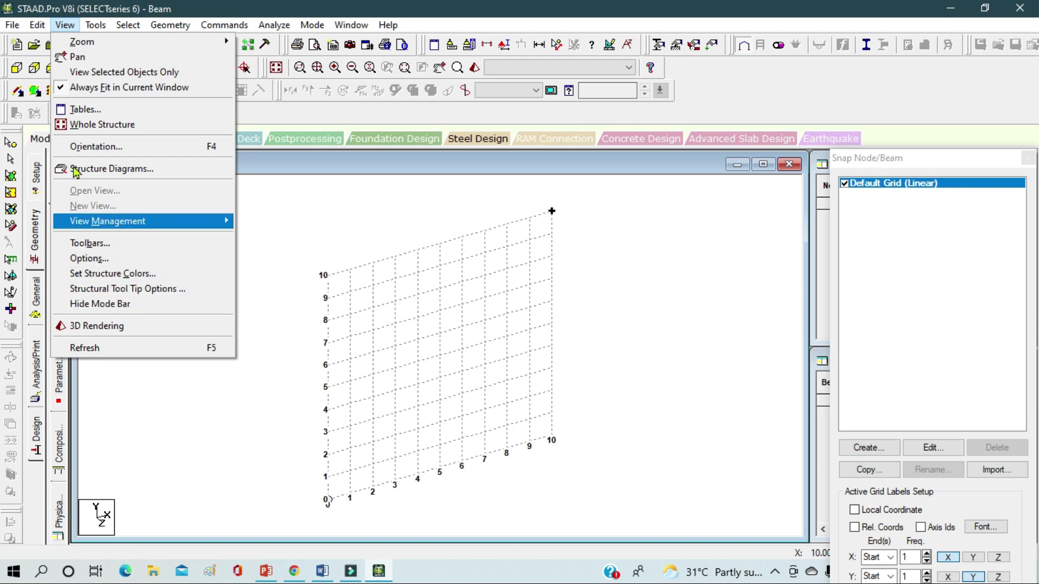
Look over the Tools menu's model checks such as Check Duplicate, then close it without choosing anything.
left_click(96, 25)
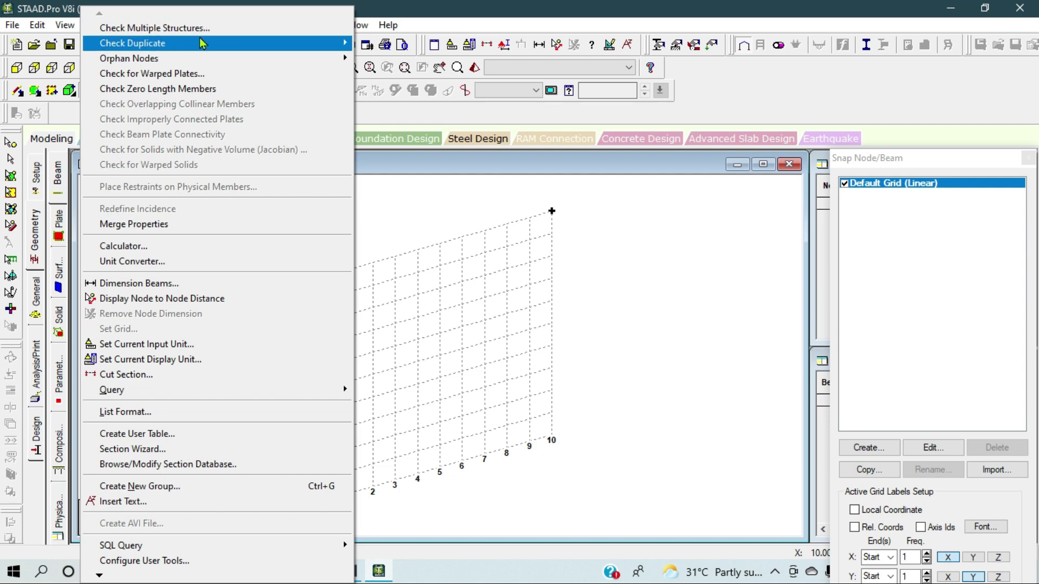
mouse_move(200, 44)
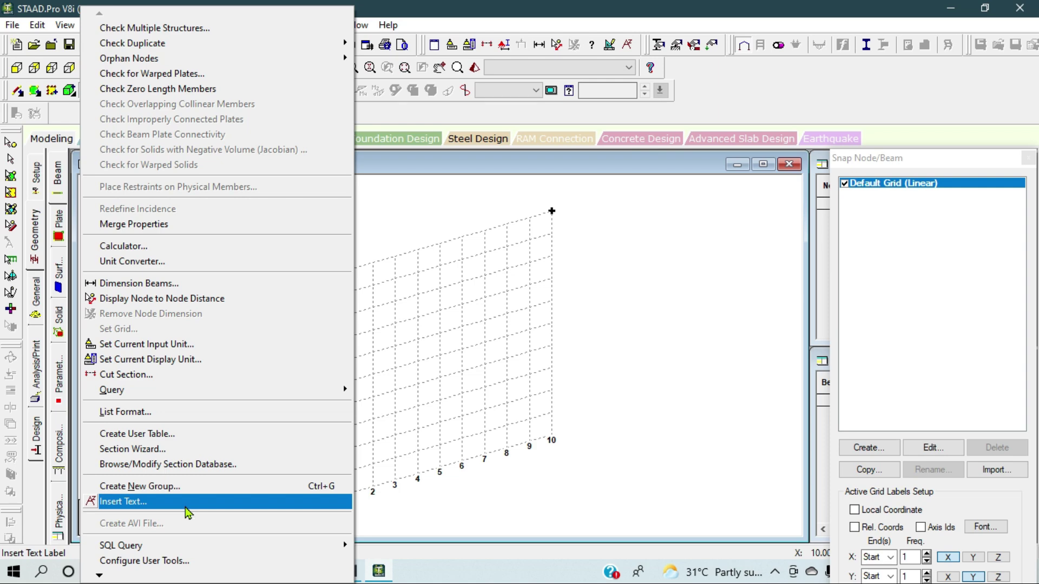
left_click(452, 24)
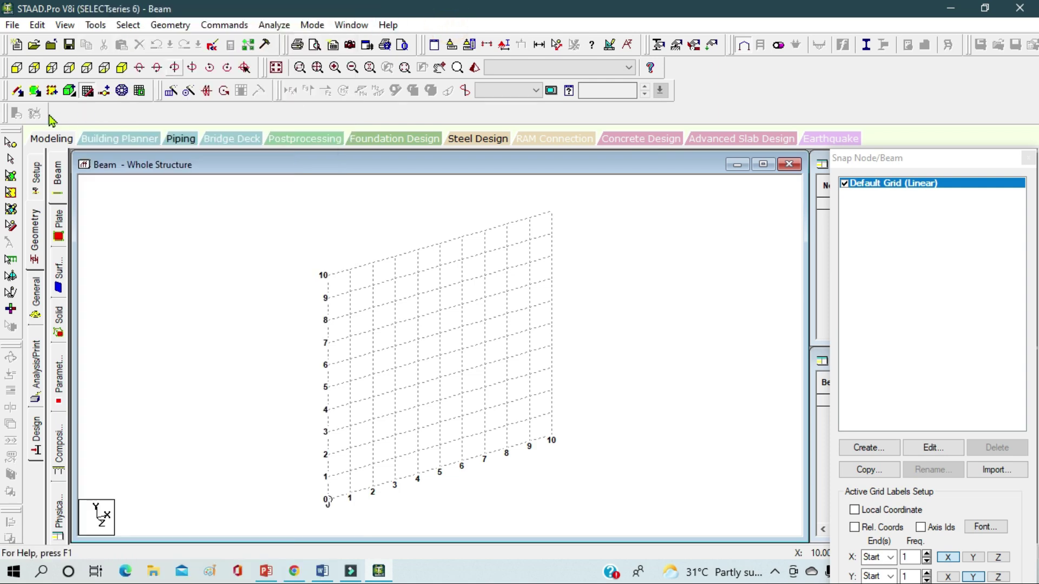
left_click(129, 25)
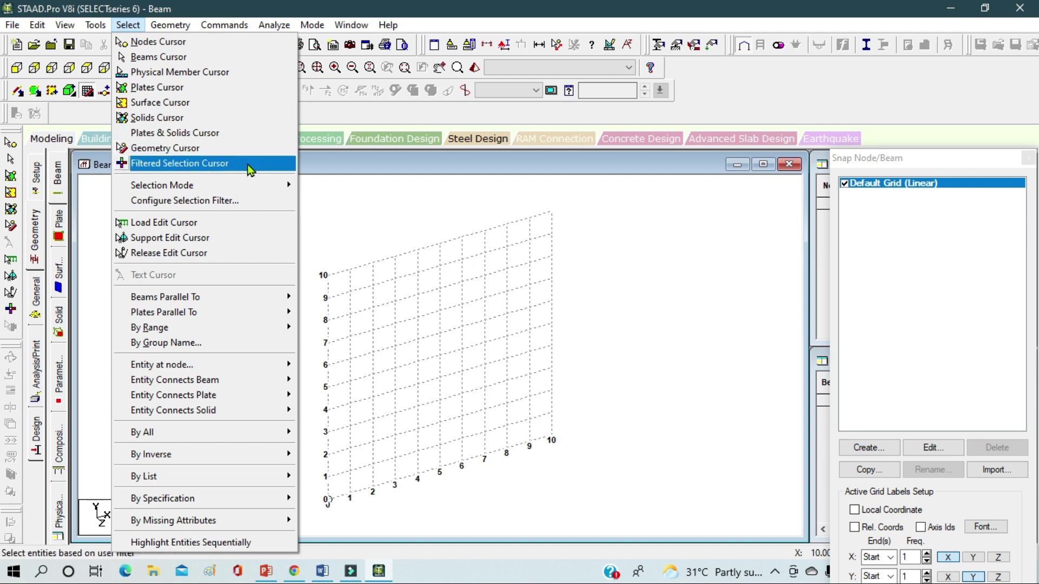
mouse_move(251, 190)
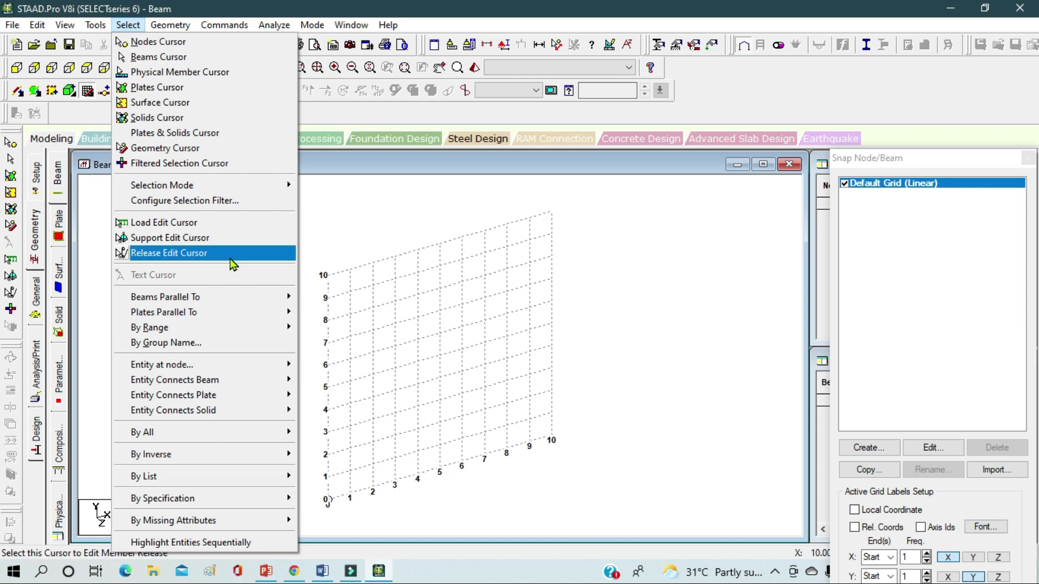
mouse_move(99, 28)
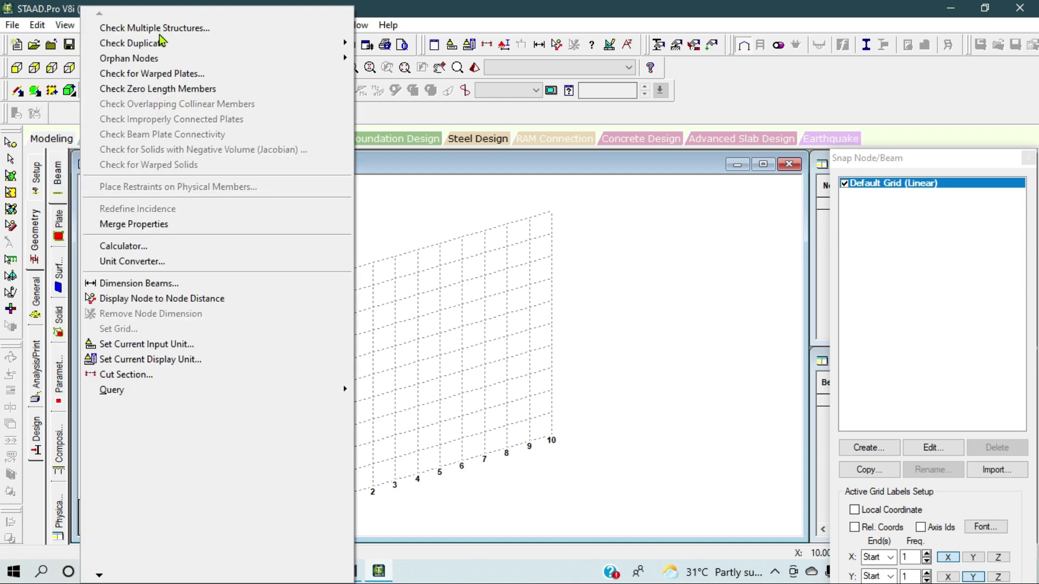
double_click(485, 13)
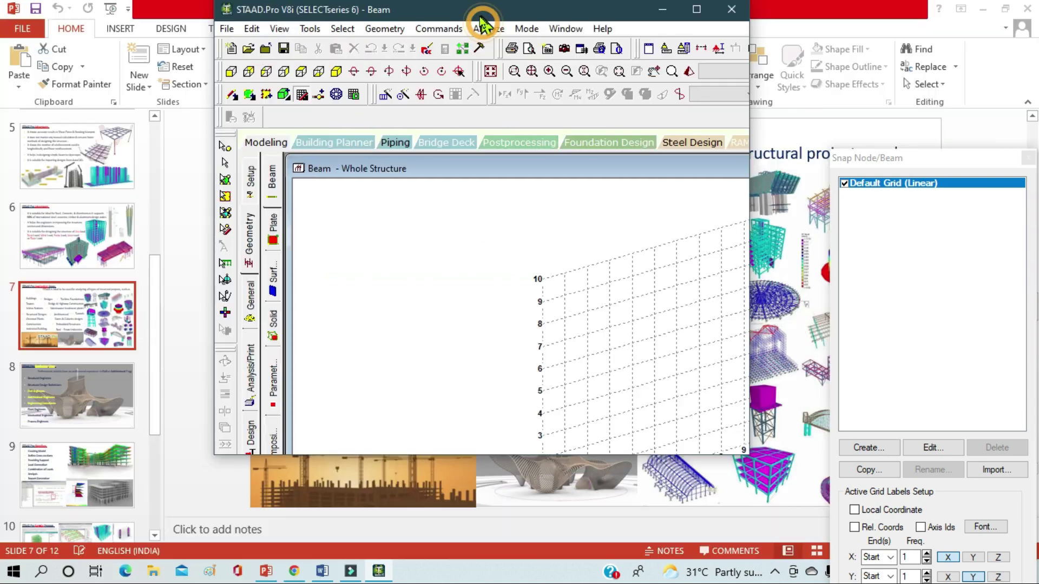
left_click(696, 12)
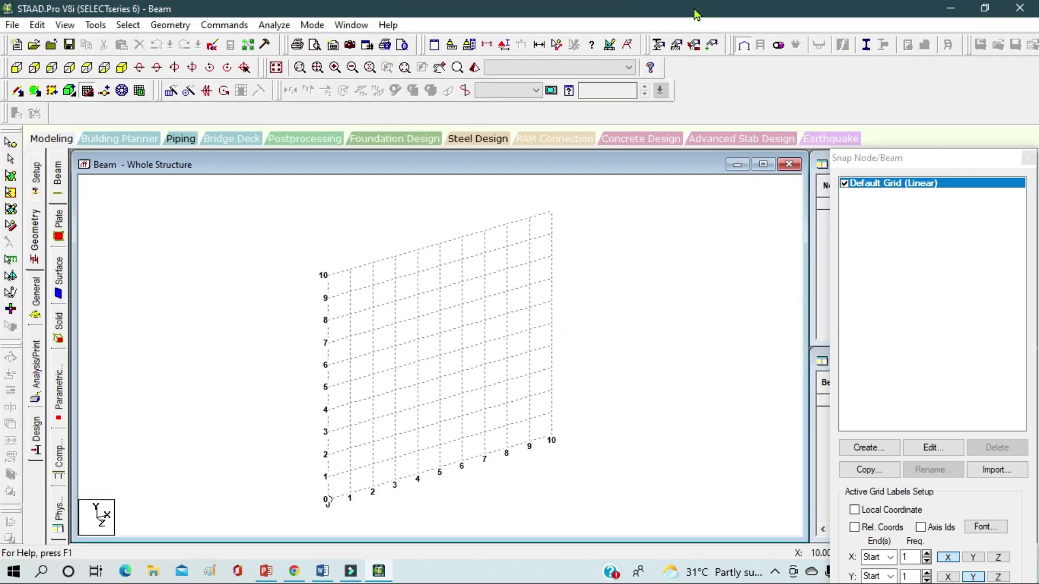
Review the Select menu's Beams Parallel To and By Range options, then bring up the Geometry menu.
left_click(124, 28)
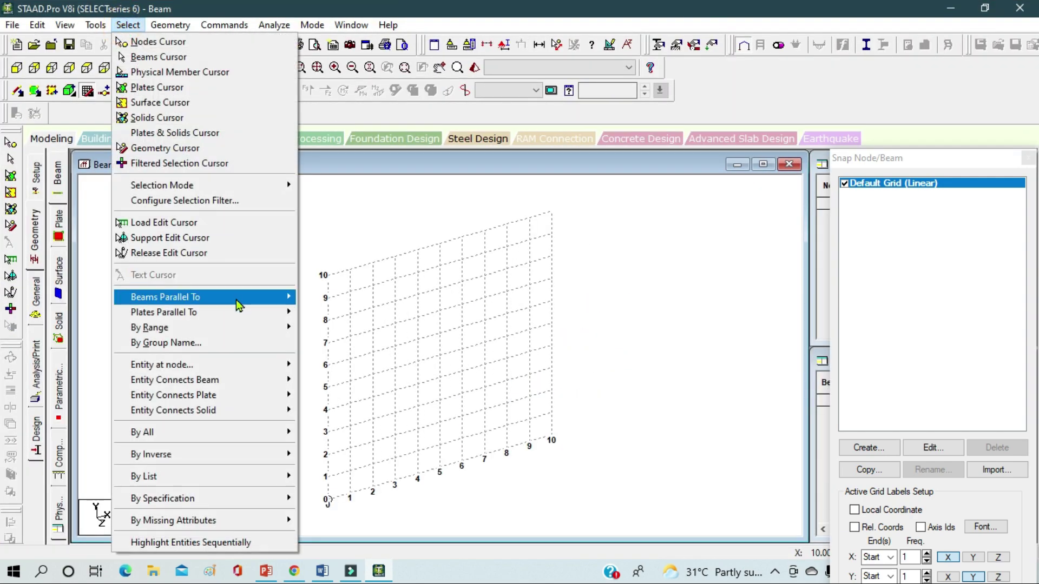
mouse_move(236, 300)
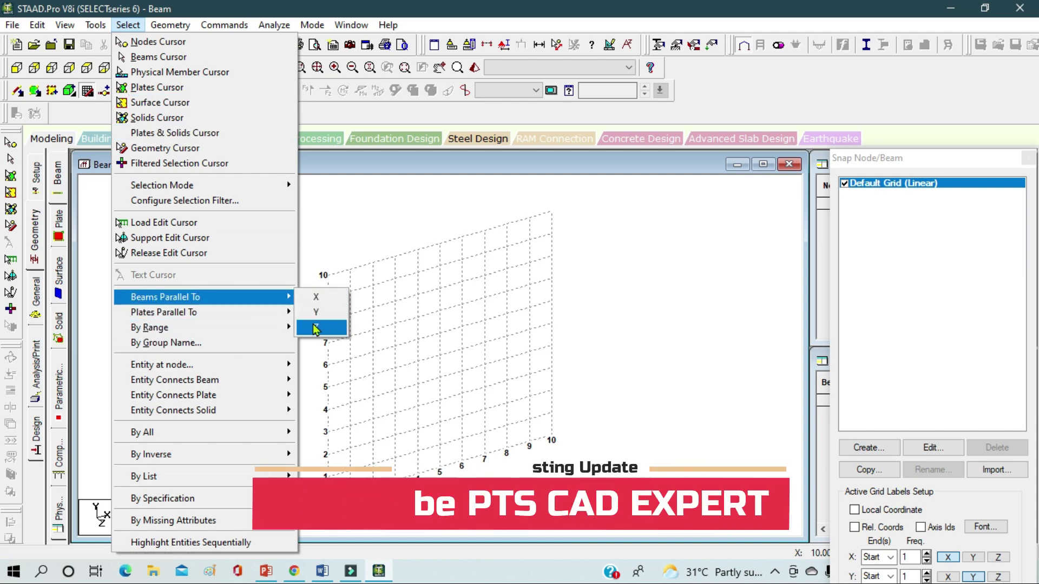
mouse_move(220, 317)
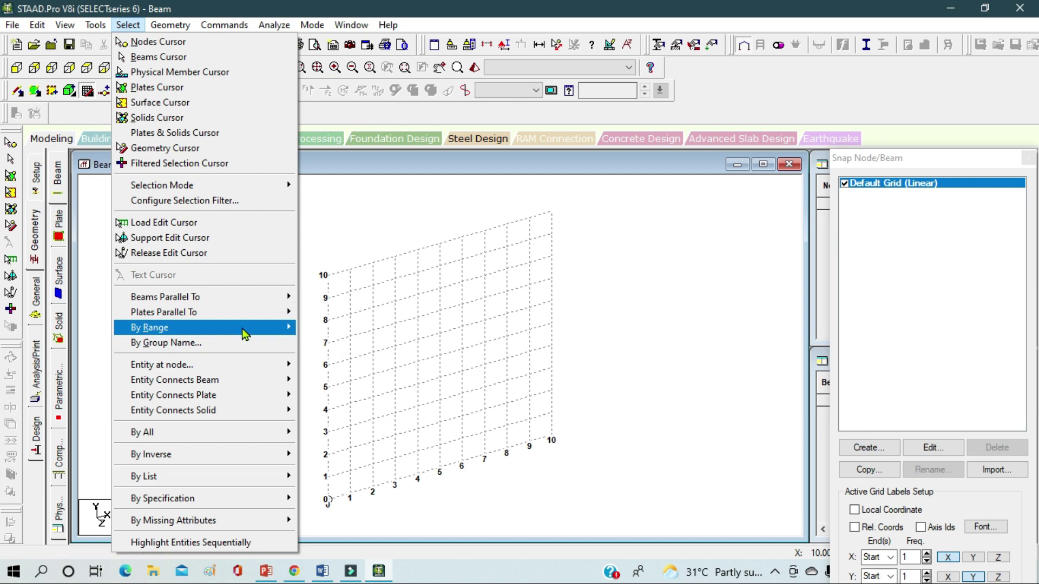
mouse_move(245, 334)
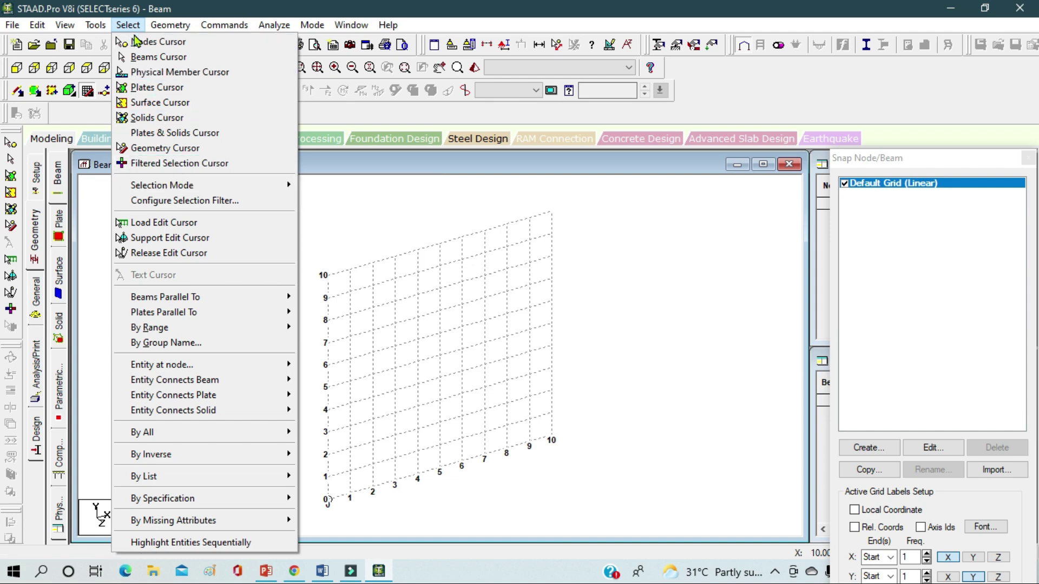
left_click(161, 26)
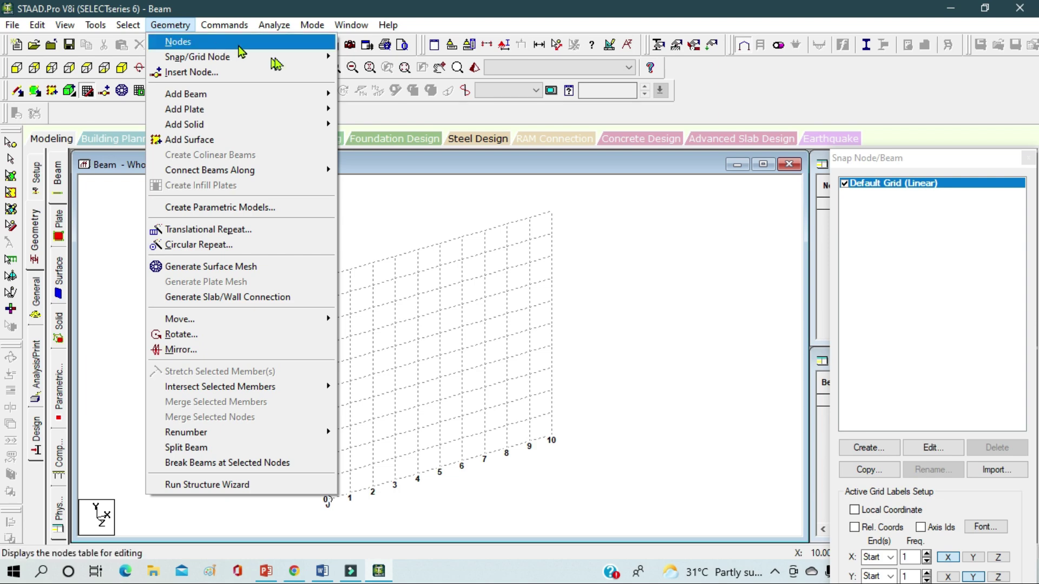
Choose Snap/Grid Node > Beam and start a beam at the top grid point above 10.
mouse_move(275, 59)
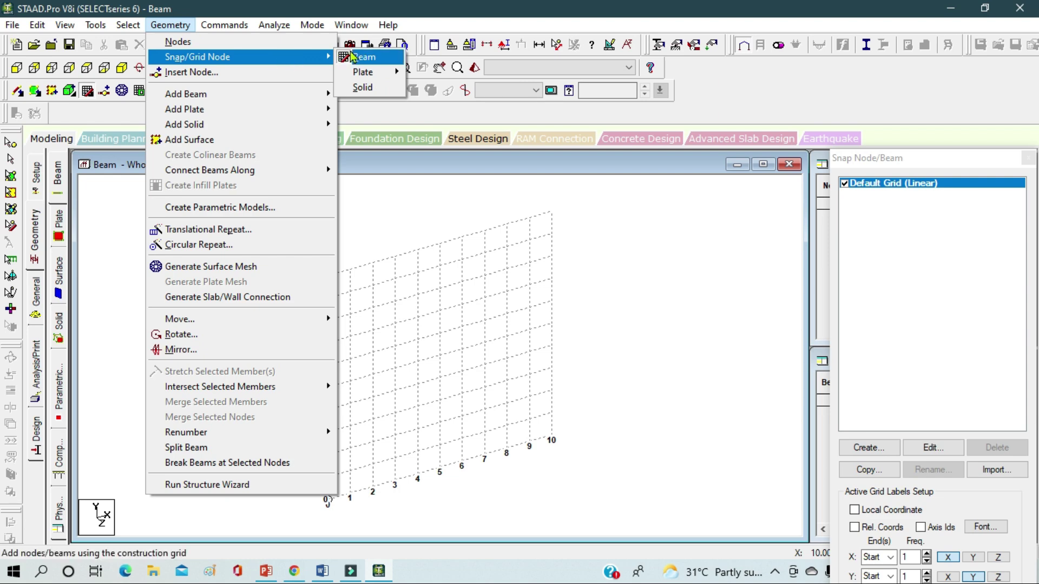
mouse_move(364, 72)
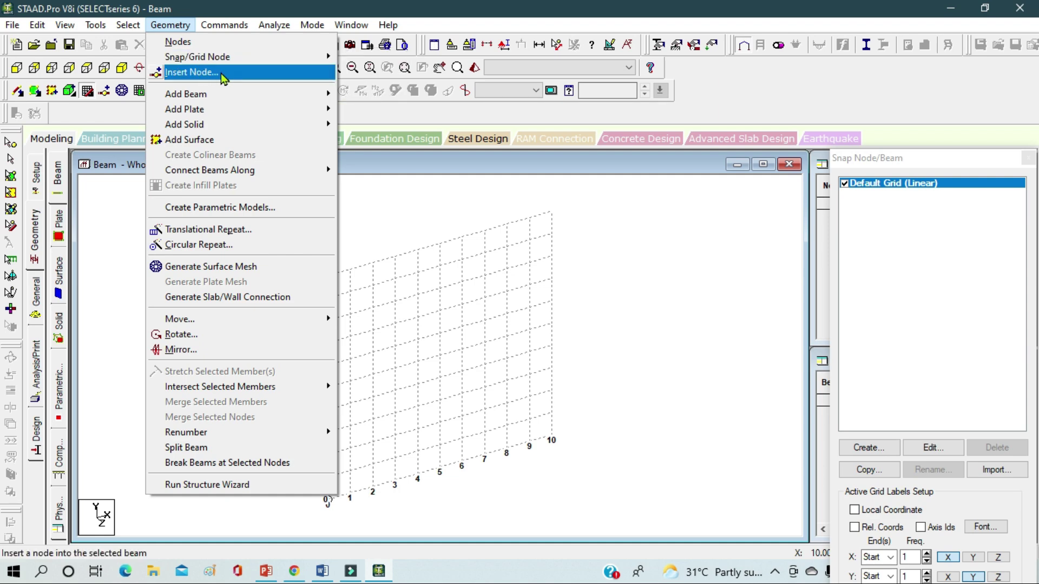
mouse_move(226, 95)
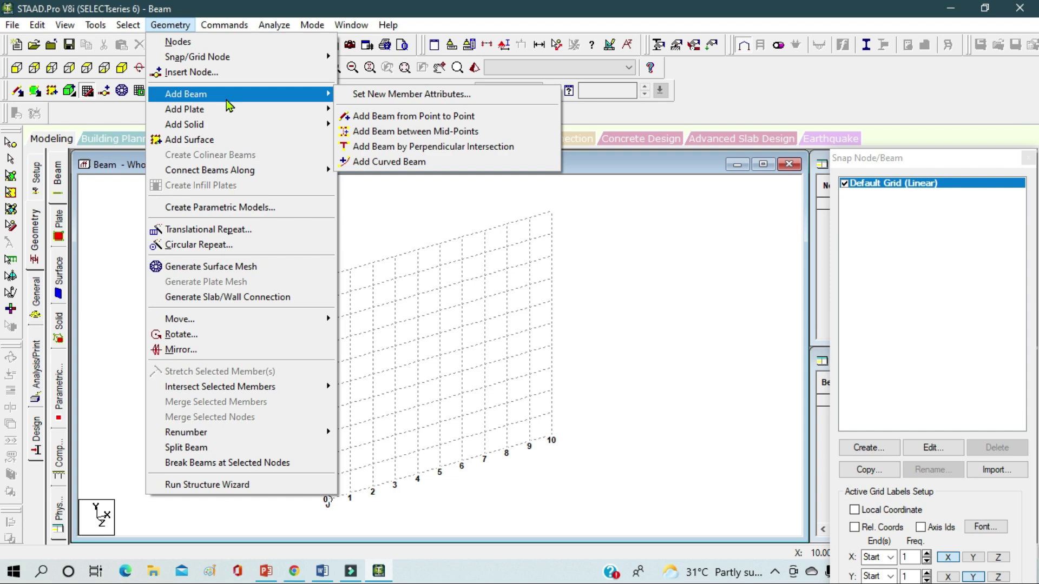
left_click(673, 315)
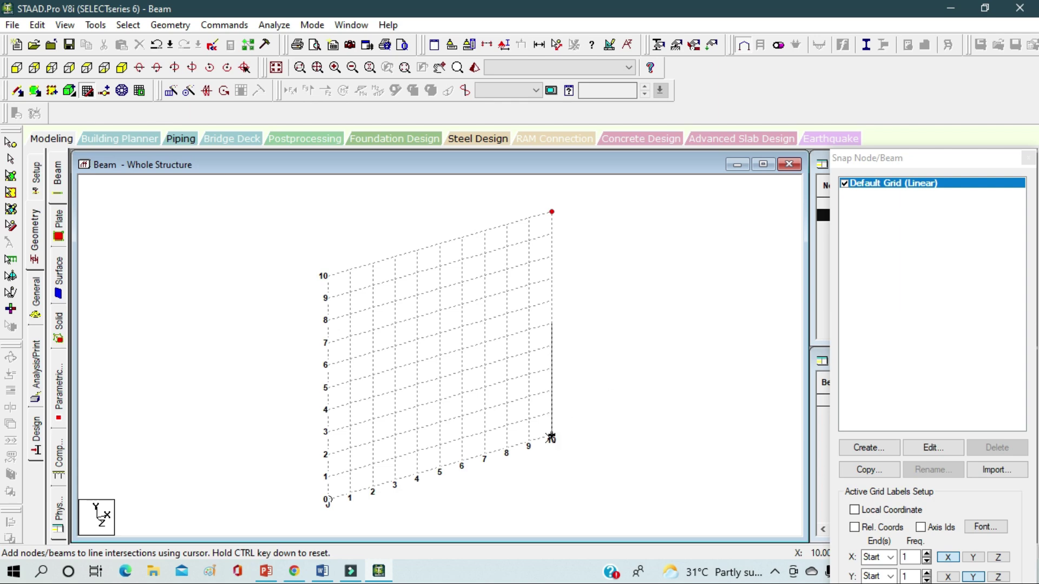
End the vertical beam at (10,0) and draw a horizontal beam from there to the origin.
left_click(553, 436)
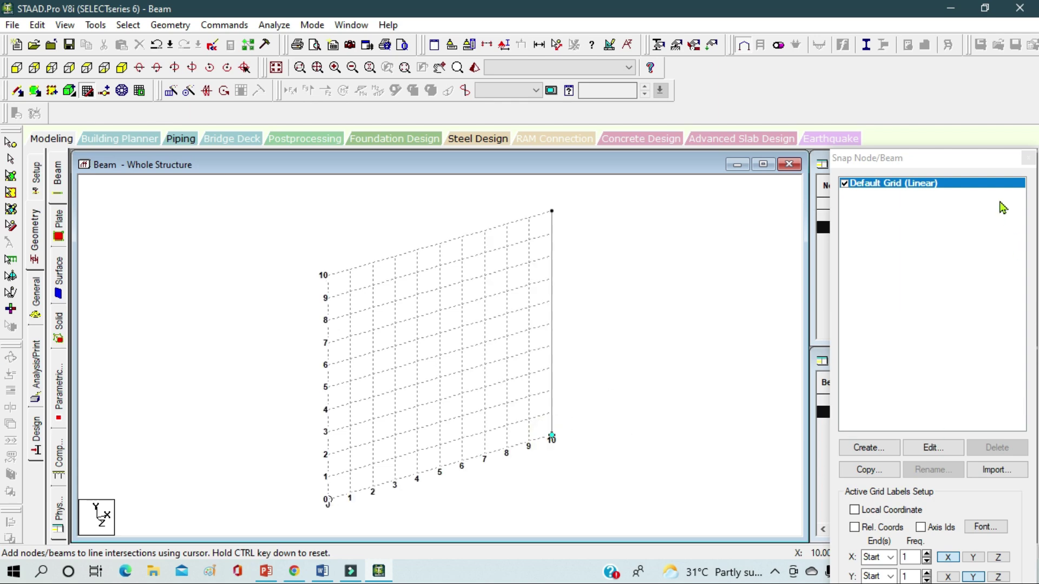
left_click_drag(975, 166, 951, 88)
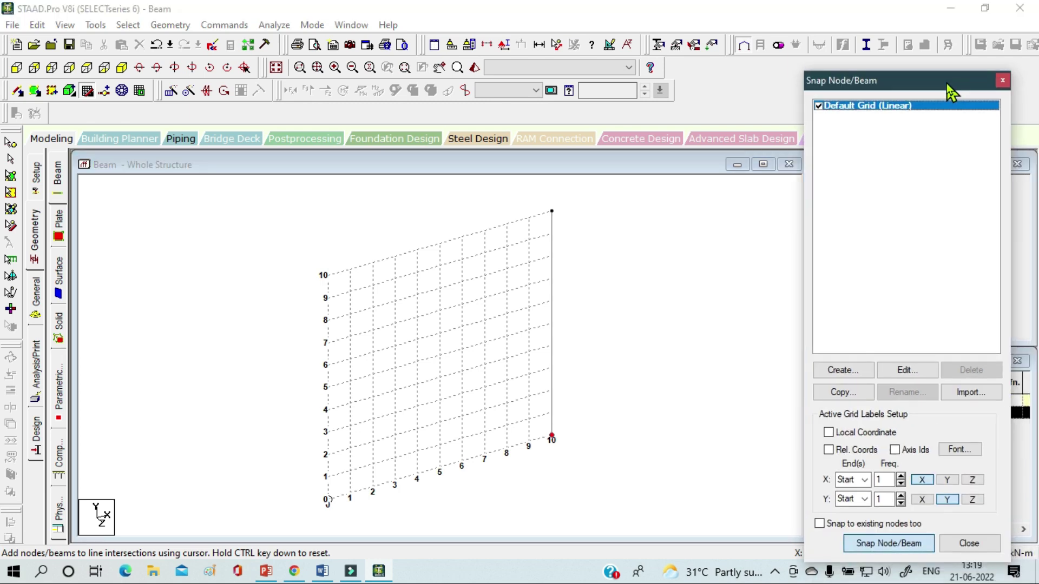
left_click(550, 437)
left_click(326, 499)
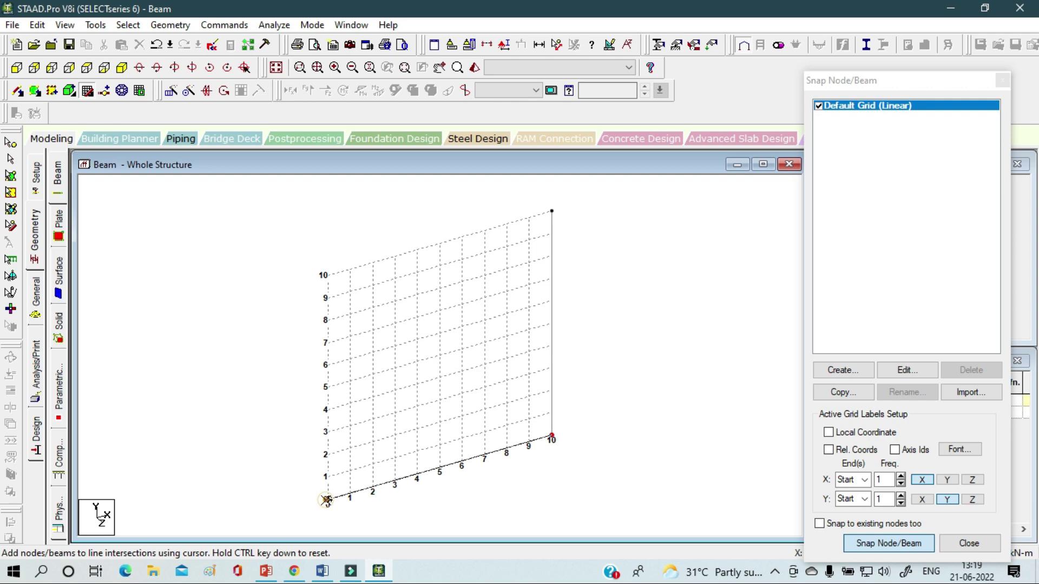
Exit grid-snapping mode, close the Snap Node/Beam dialog, and select vertical beam 1.
key("Escape")
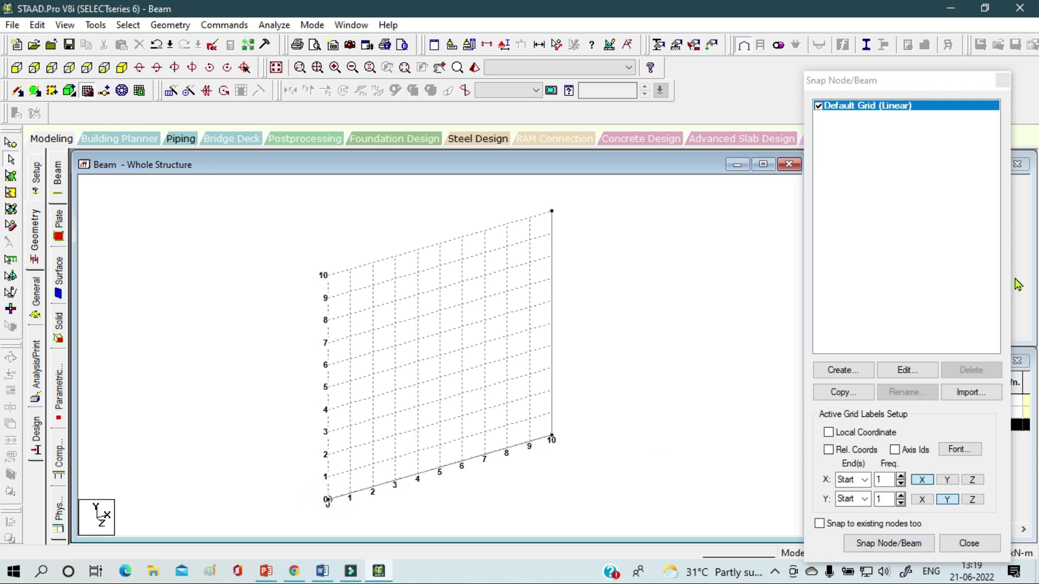
left_click(1002, 81)
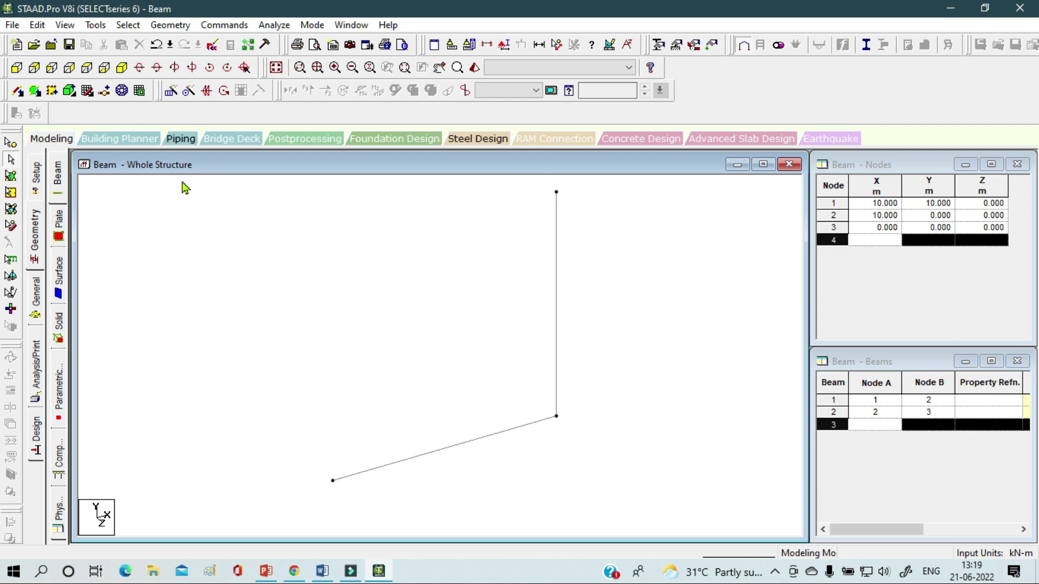
left_click_drag(582, 325, 464, 260)
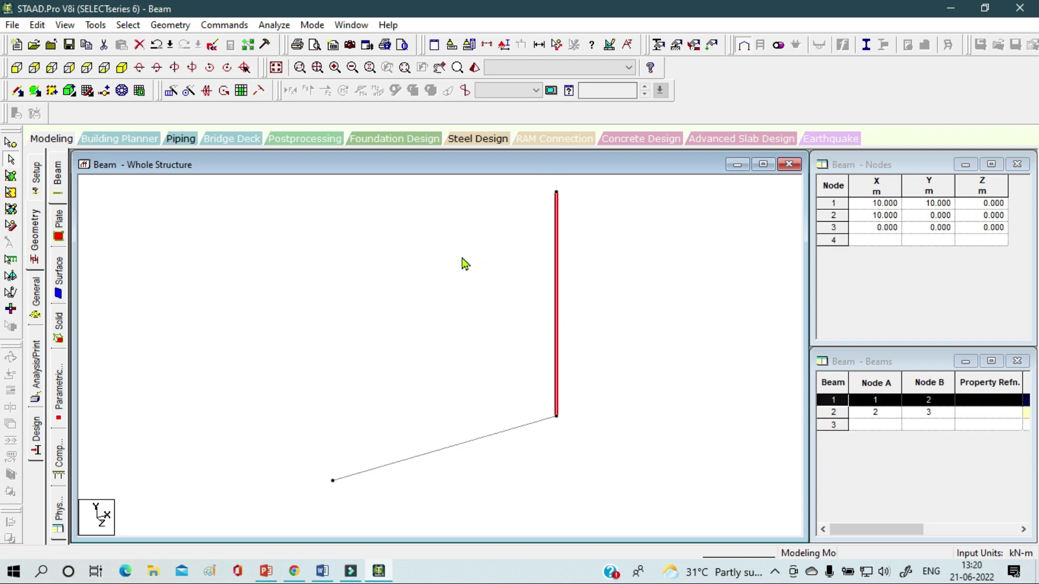
Delete vertical beam 1 and its orphaned node 1, confirming both prompts.
key("Delete")
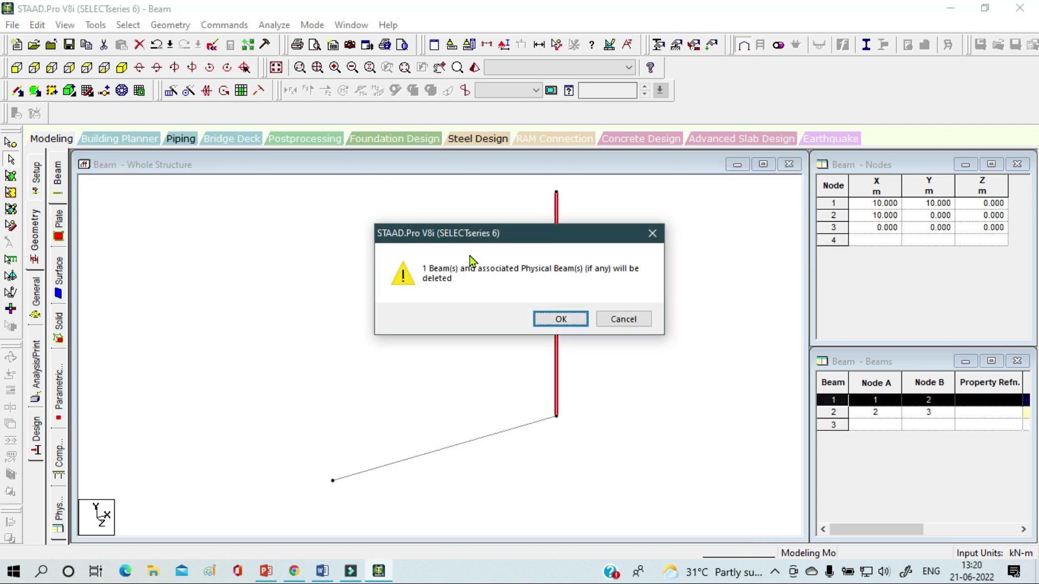
left_click(557, 319)
left_click(555, 321)
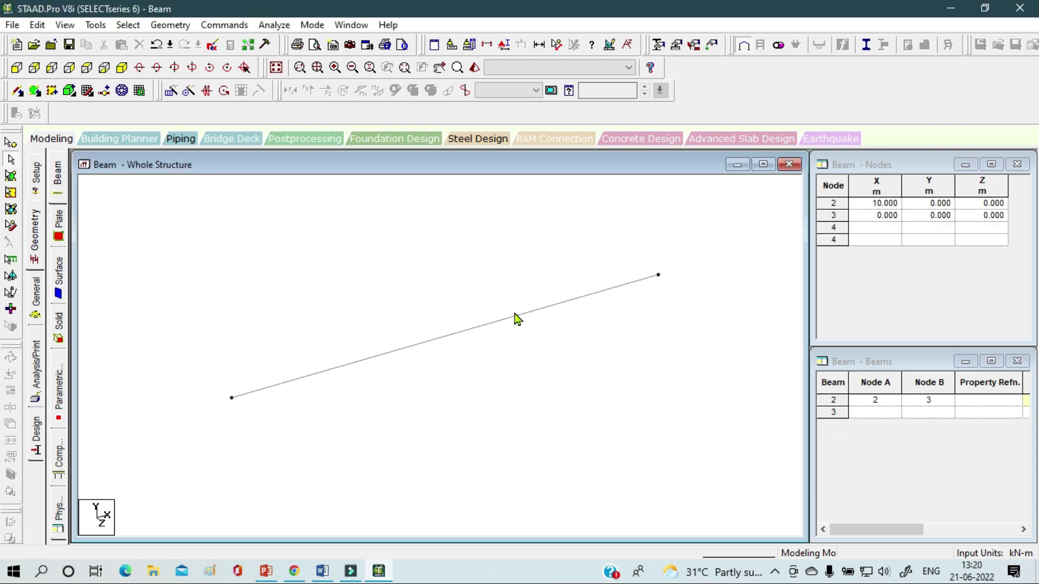
left_click(497, 319)
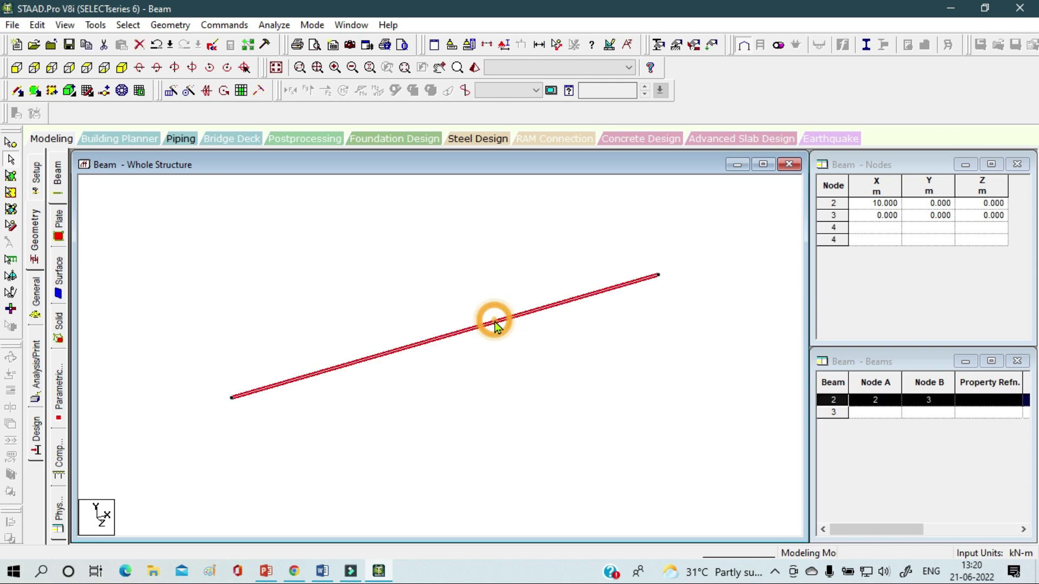
middle_click_drag(494, 289, 496, 321)
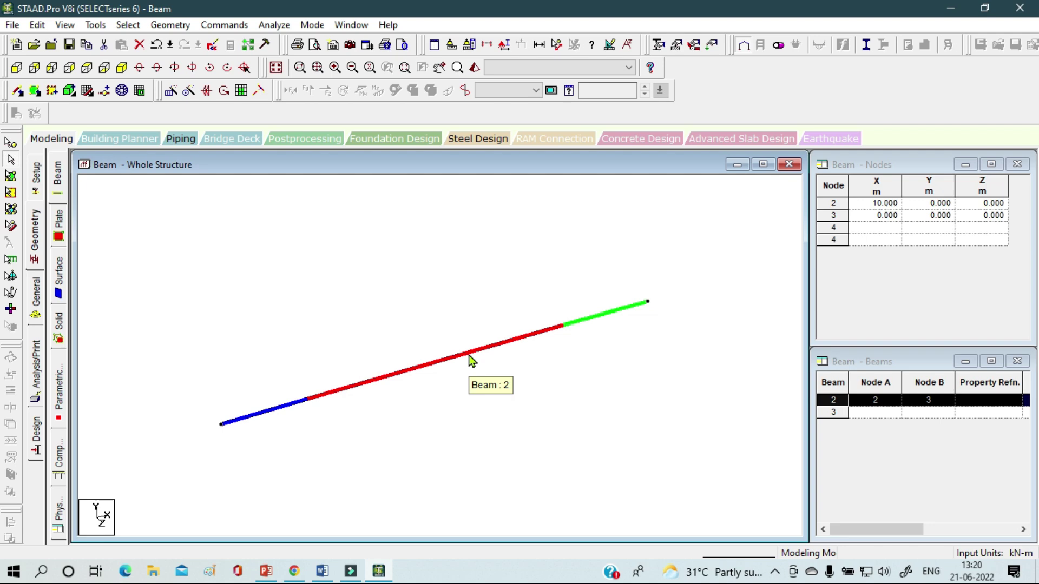
left_click(466, 354)
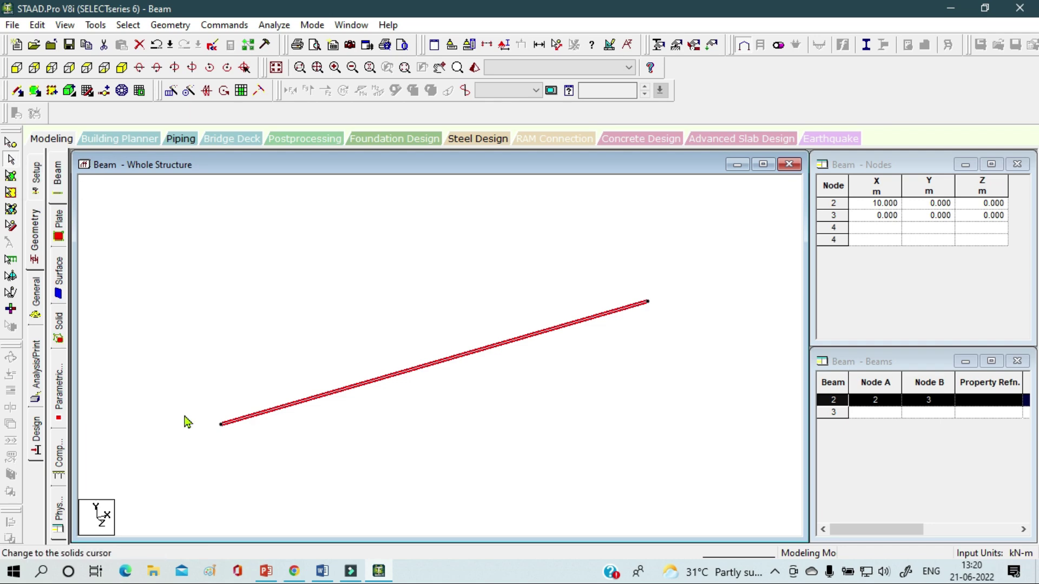
left_click_drag(181, 392, 271, 492)
left_click_drag(173, 390, 278, 478)
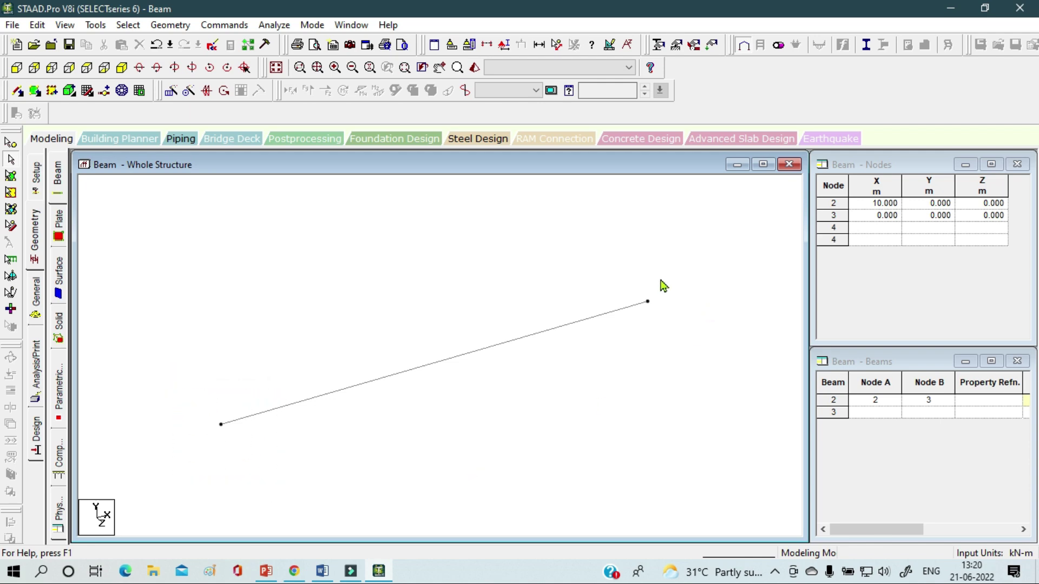
left_click_drag(616, 260, 551, 222)
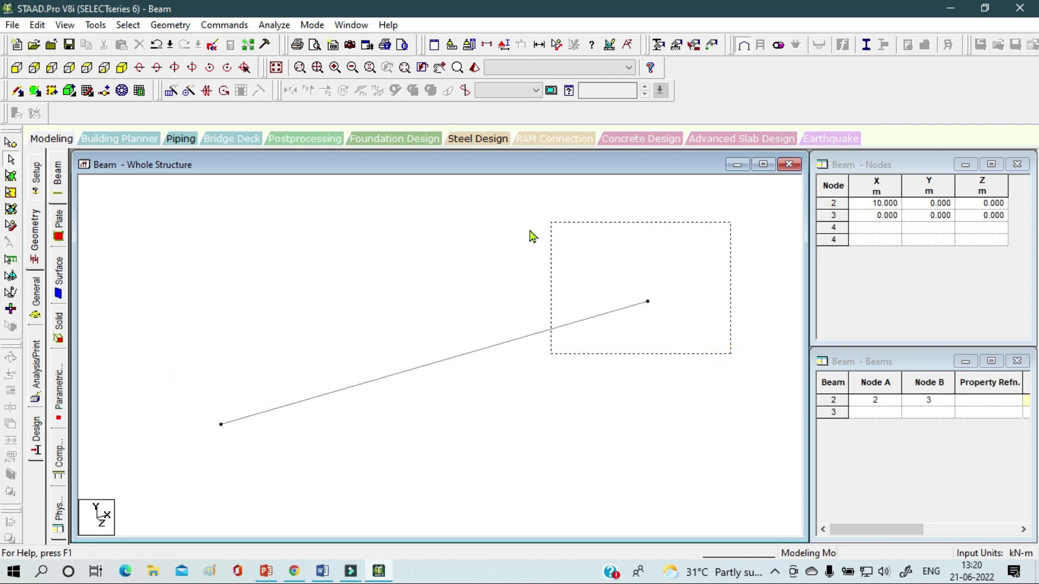
left_click_drag(141, 383, 274, 471)
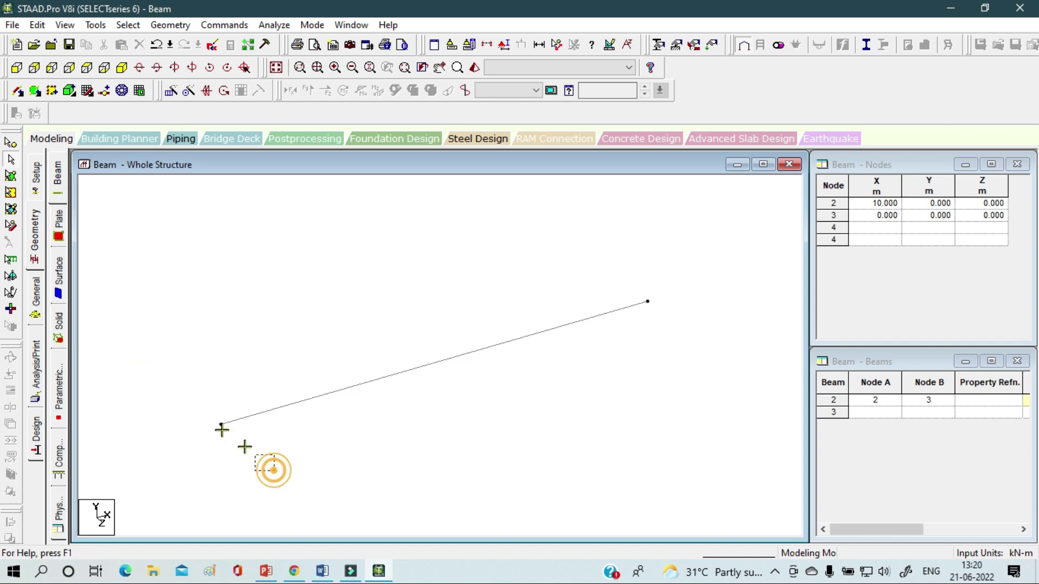
left_click_drag(167, 367, 282, 471)
left_click(500, 383)
left_click_drag(493, 373, 407, 285)
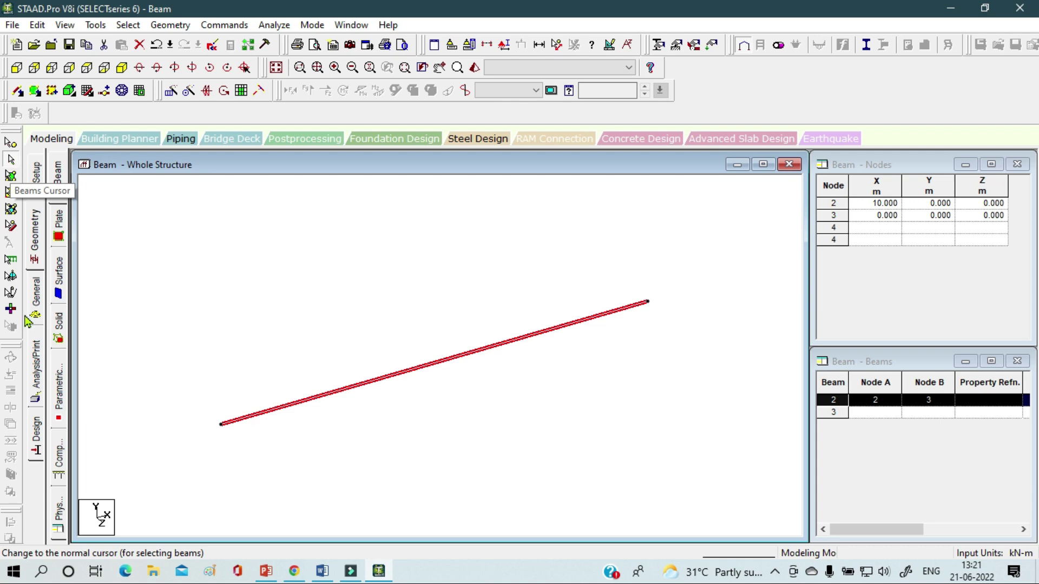
left_click_drag(142, 372, 269, 478)
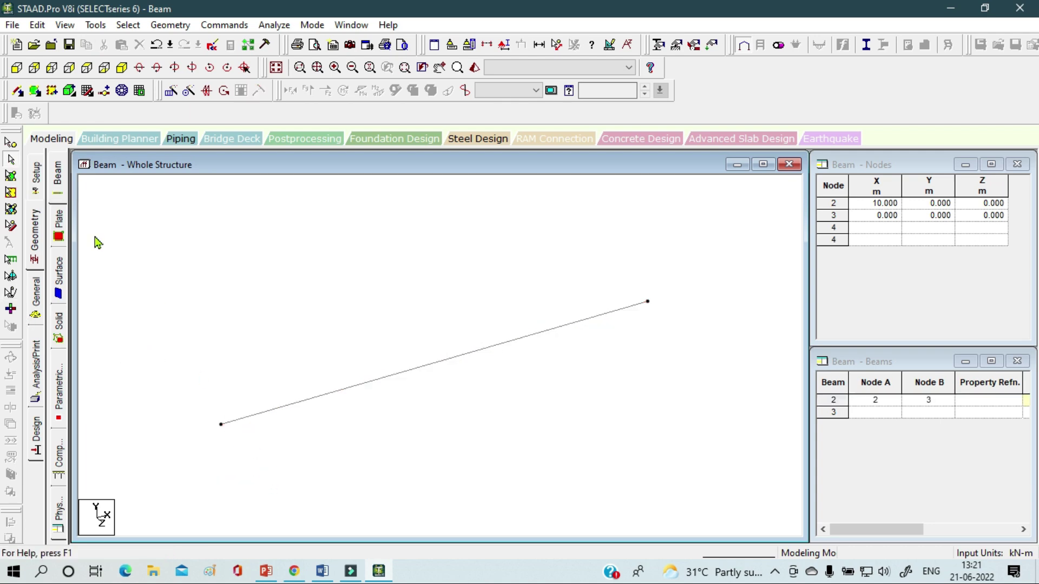
Use the Nodes cursor to select and then clear node 3, and return to the Beams cursor.
left_click(9, 145)
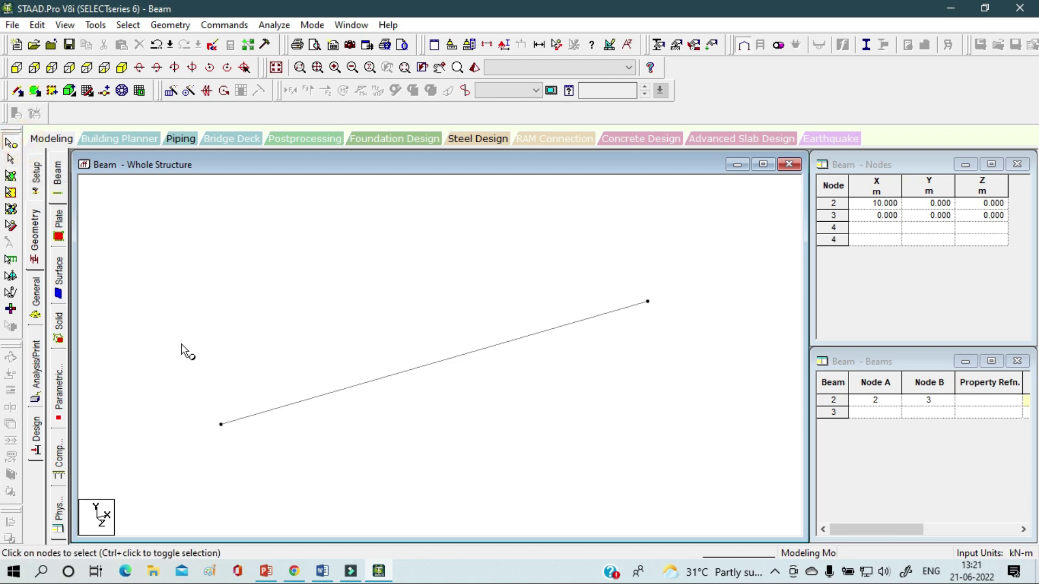
left_click_drag(193, 396, 266, 489)
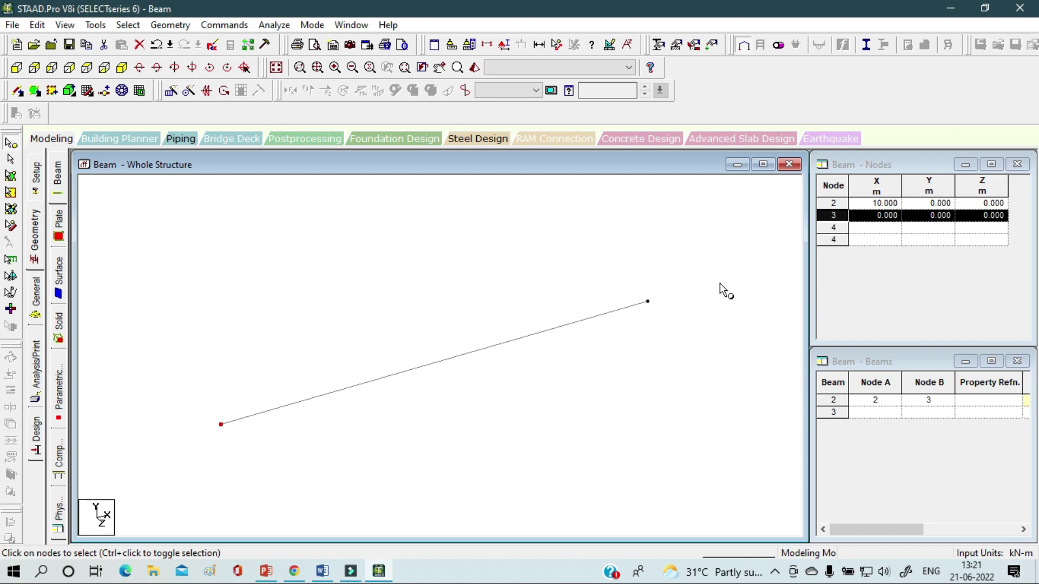
left_click_drag(627, 257, 672, 327)
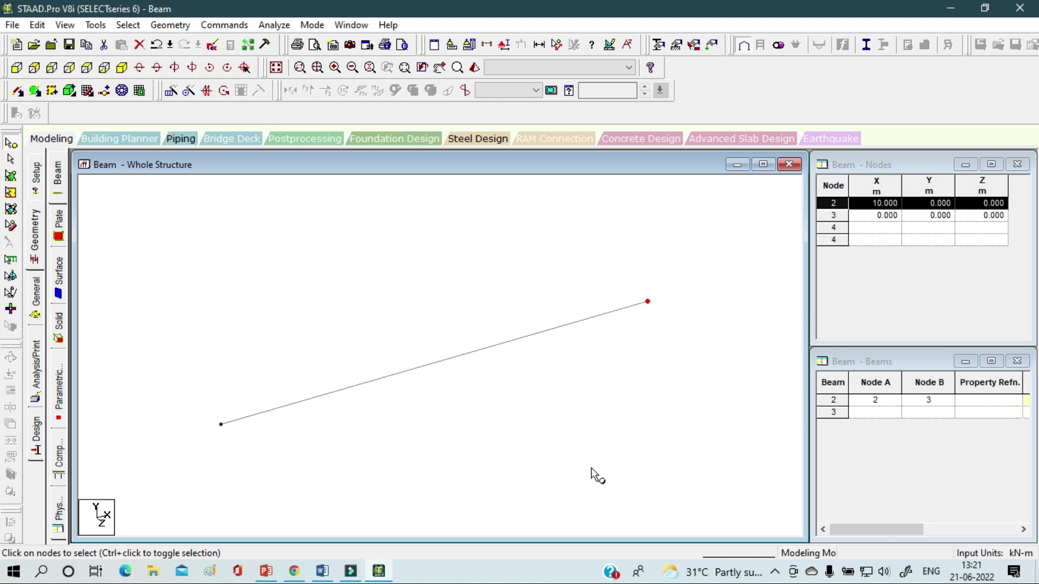
left_click(10, 160)
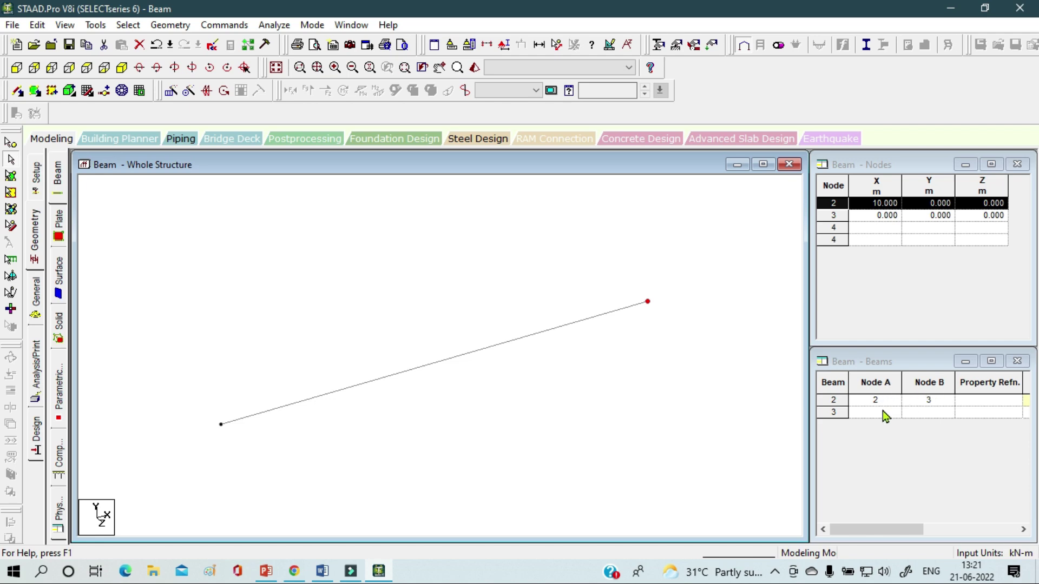
Check beam 2 in the Beams table and the model, then start editing node 2's X cell.
left_click(918, 401)
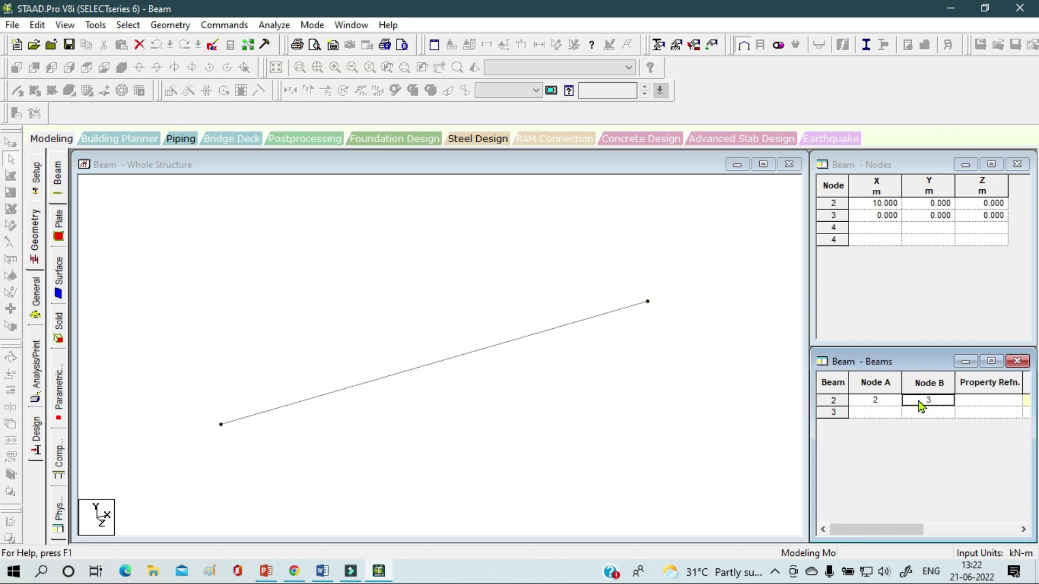
left_click(498, 348)
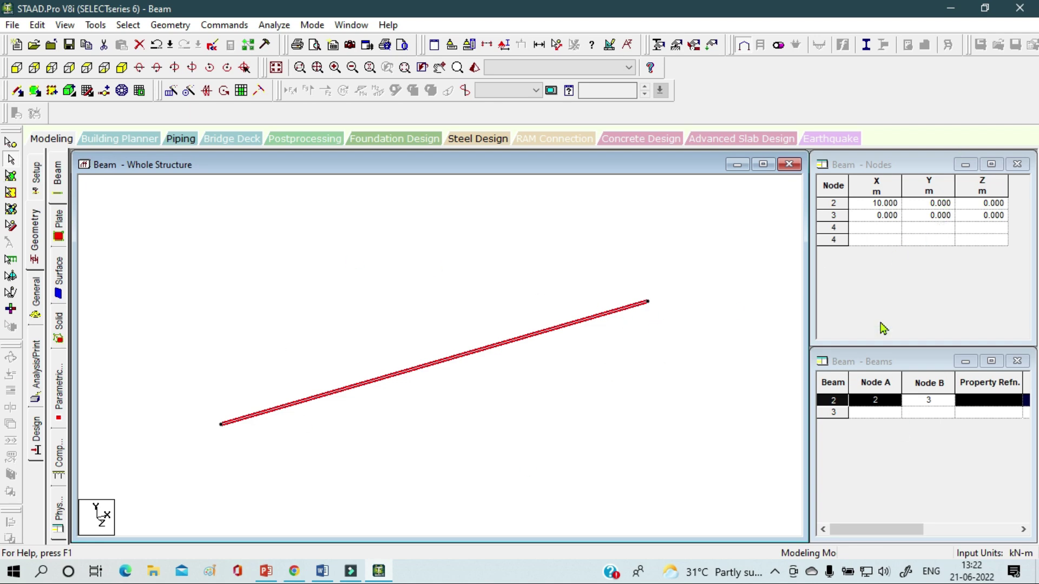
left_click(885, 204)
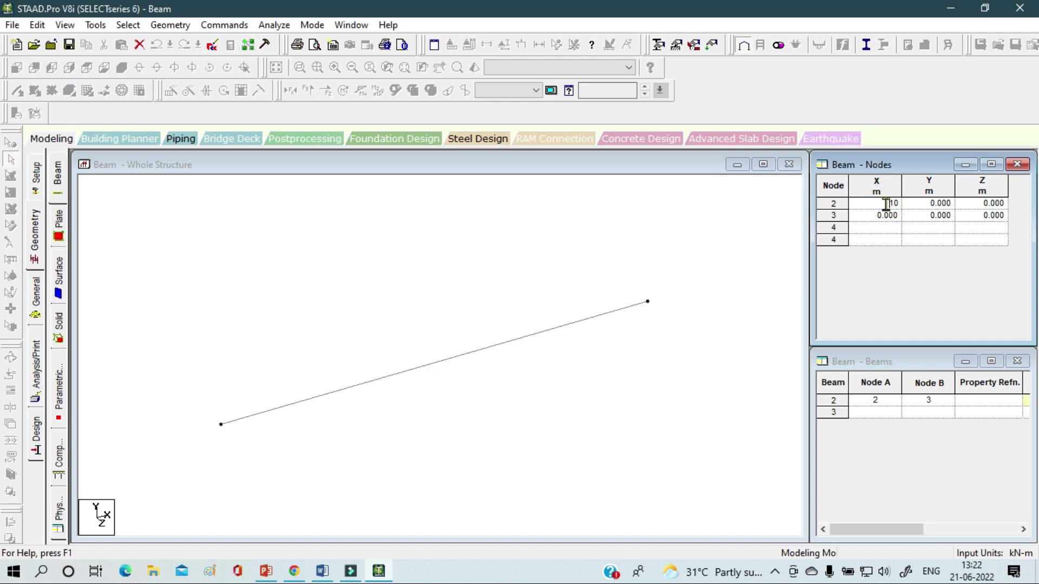
Change node 2's X coordinate from 10 to 5, then select beam 2.
left_click(887, 204)
key("BackSpace")
key("BackSpace")
type("5")
left_click(903, 203)
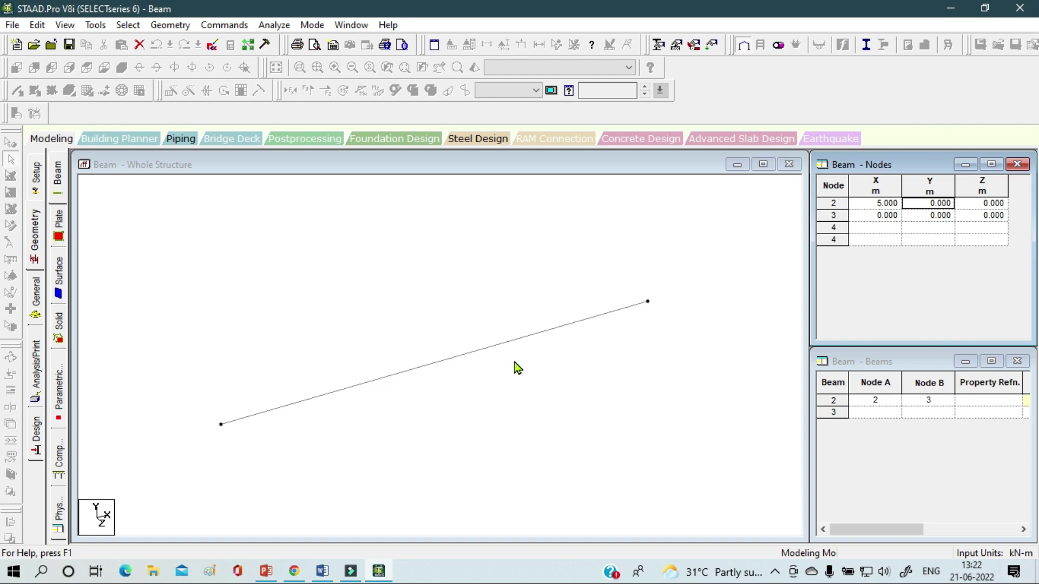
left_click(514, 340)
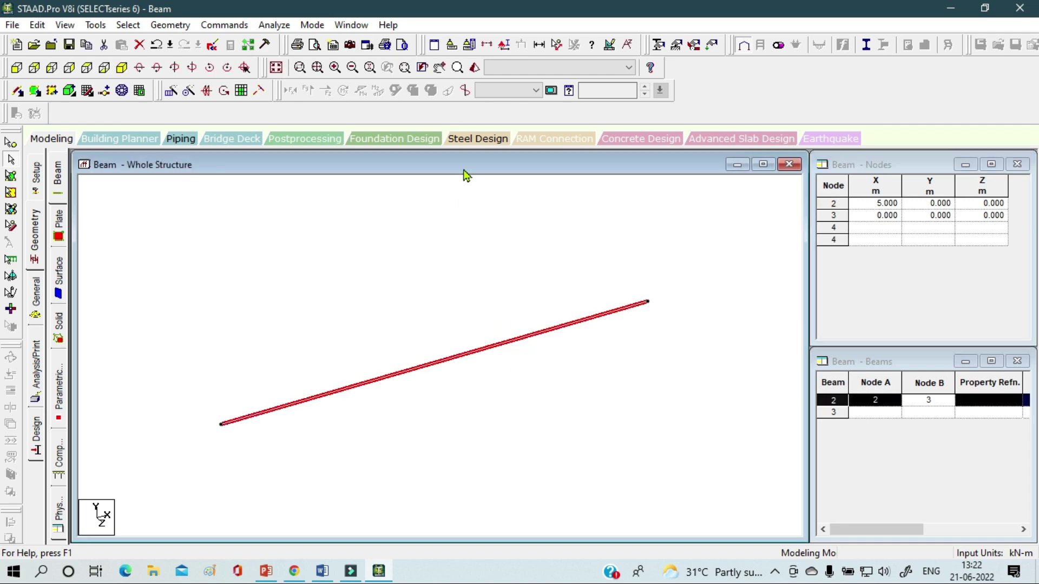
Open the Display/Remove Dimension dialog and leave it set to Display for the selected beam.
left_click(538, 45)
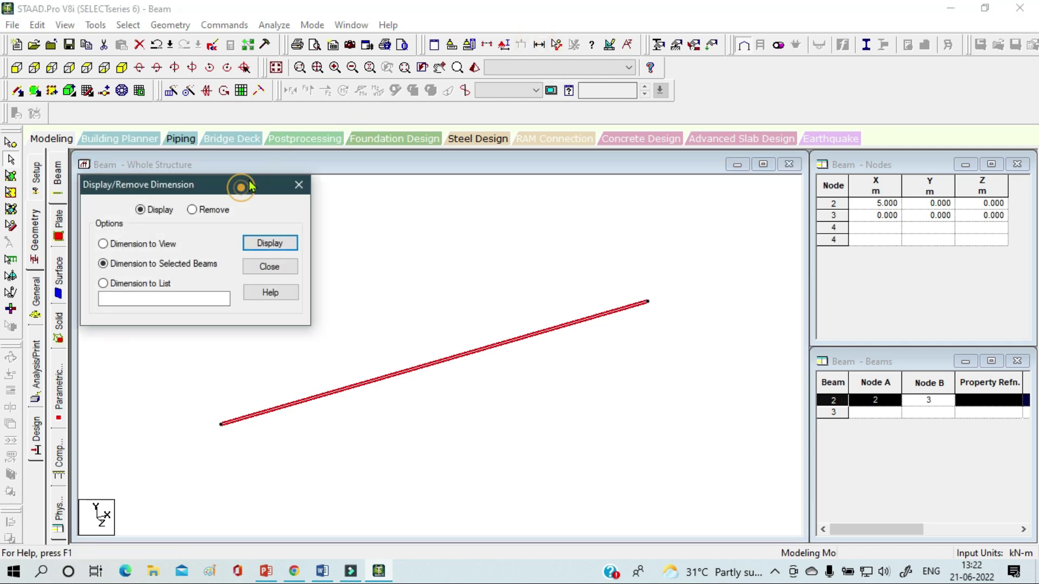
left_click_drag(242, 191, 340, 132)
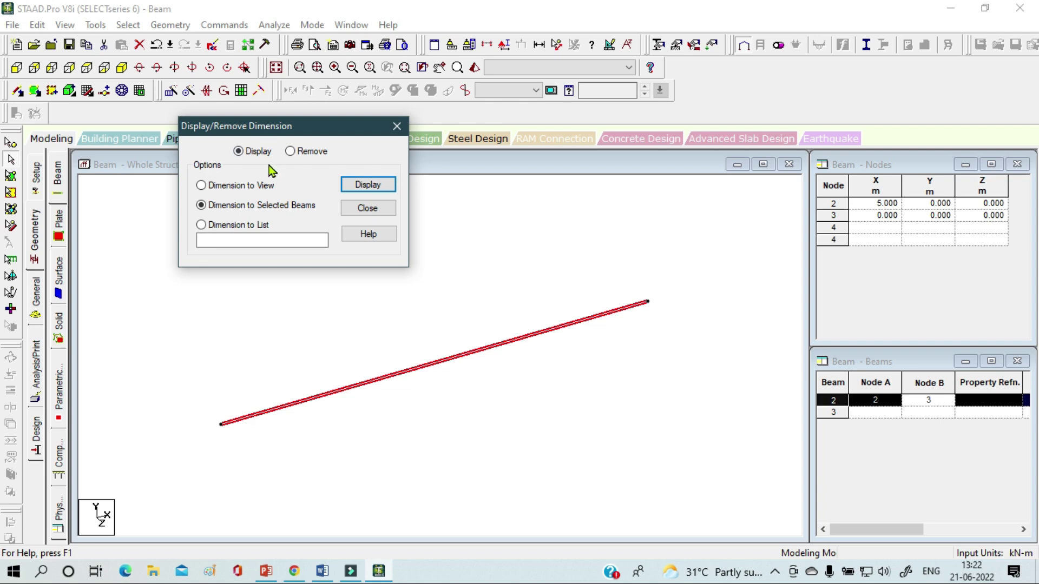
left_click(299, 152)
left_click(253, 156)
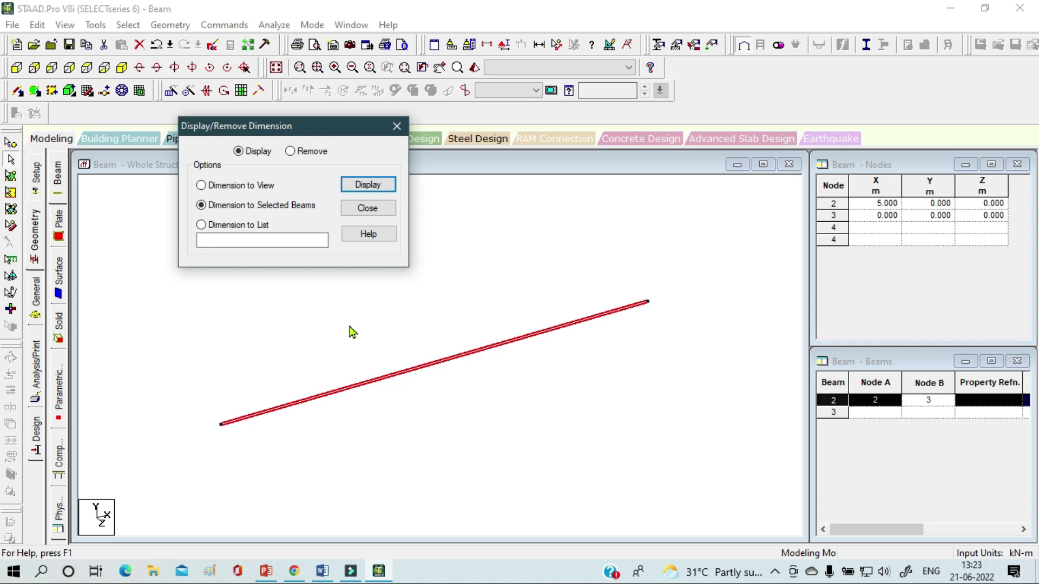
Show the 5 m length dimension on the selected beam, then close the Display/Remove Dimension dialog.
left_click(354, 185)
left_click(380, 185)
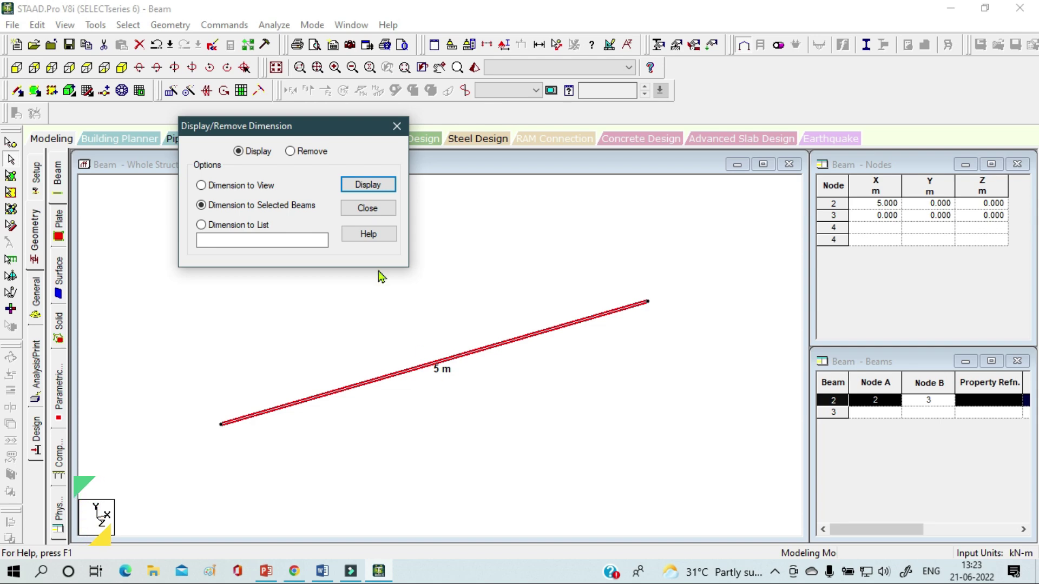
left_click(394, 124)
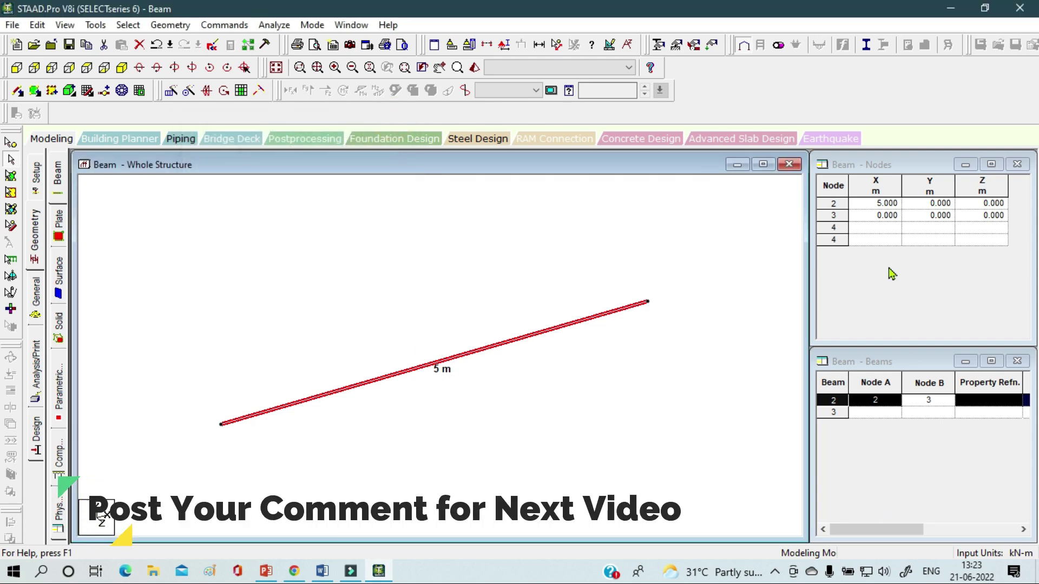
Accept the Auto Save prompt and save the modified structure.
left_click(886, 205)
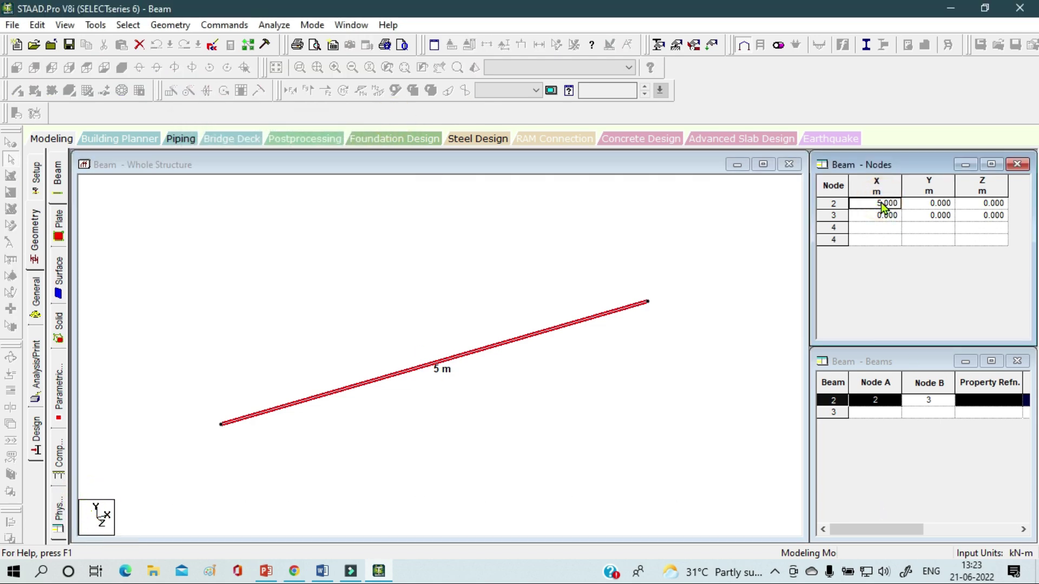
left_click(880, 203)
left_click(882, 204)
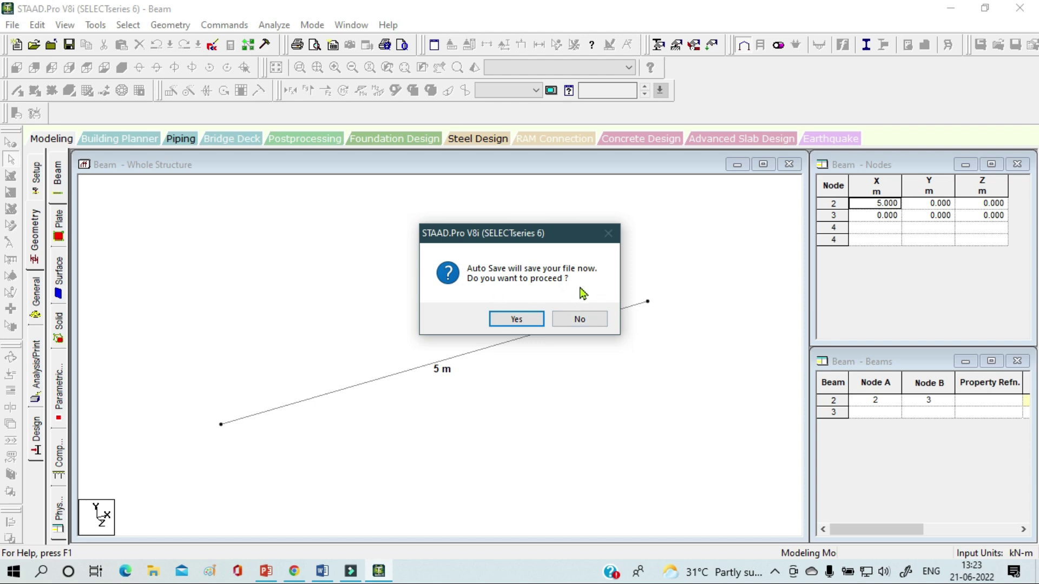
left_click(516, 317)
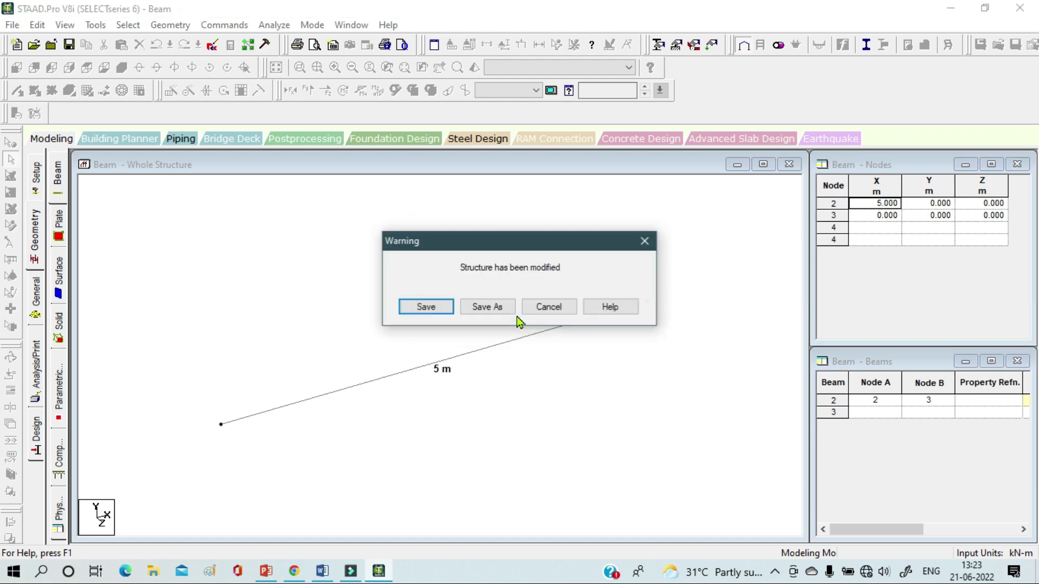
left_click(427, 305)
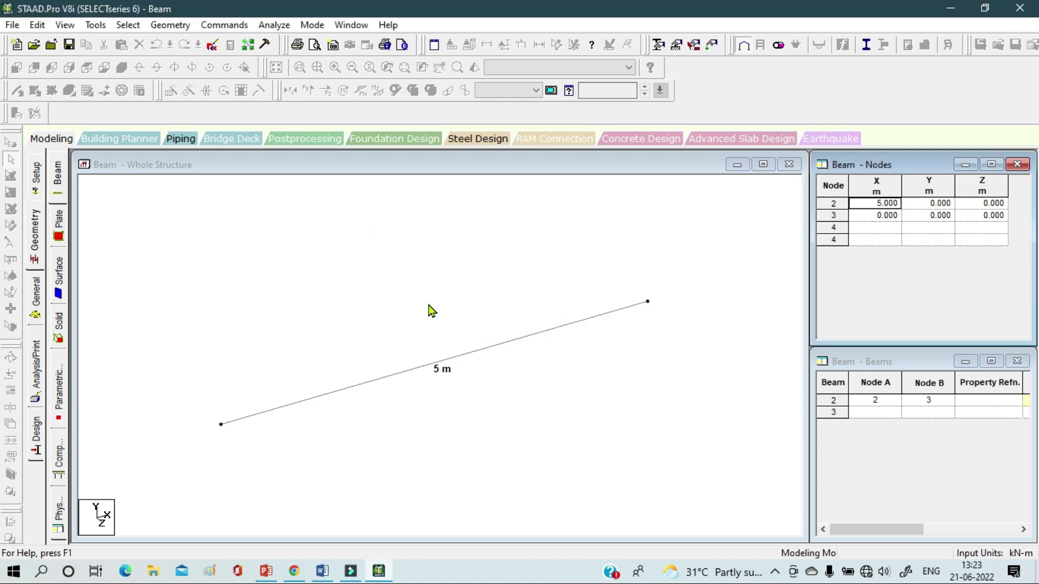
Change node 2's X coordinate from 5 to 10 in the Nodes table.
left_click(882, 206)
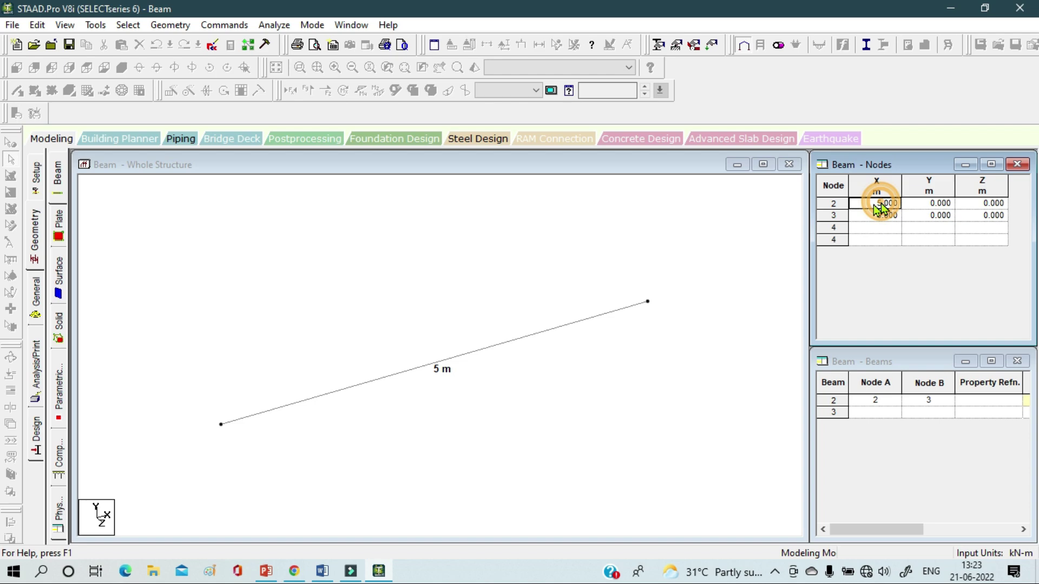
left_click(935, 205)
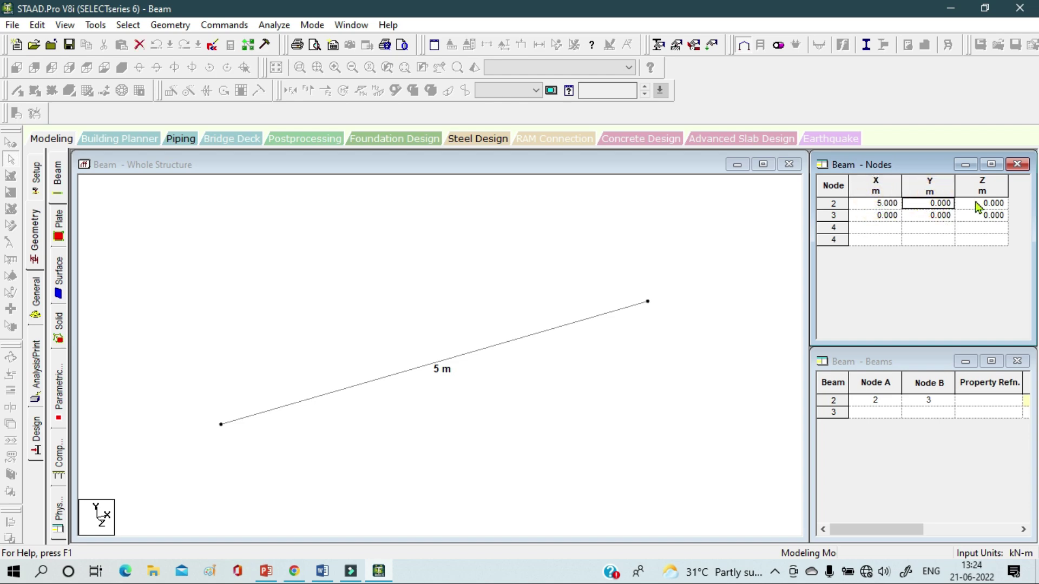
left_click(976, 206)
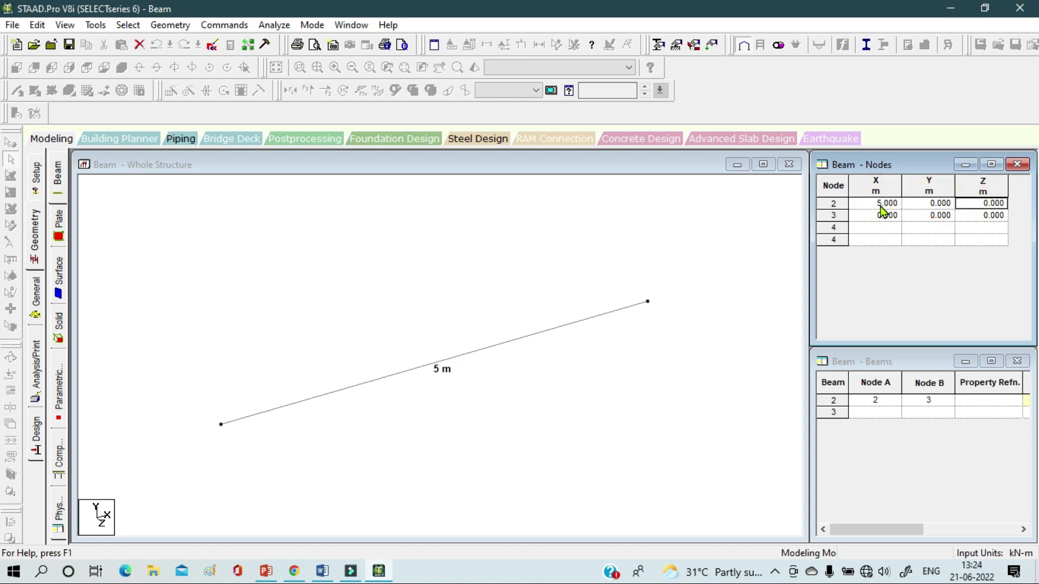
left_click(880, 204)
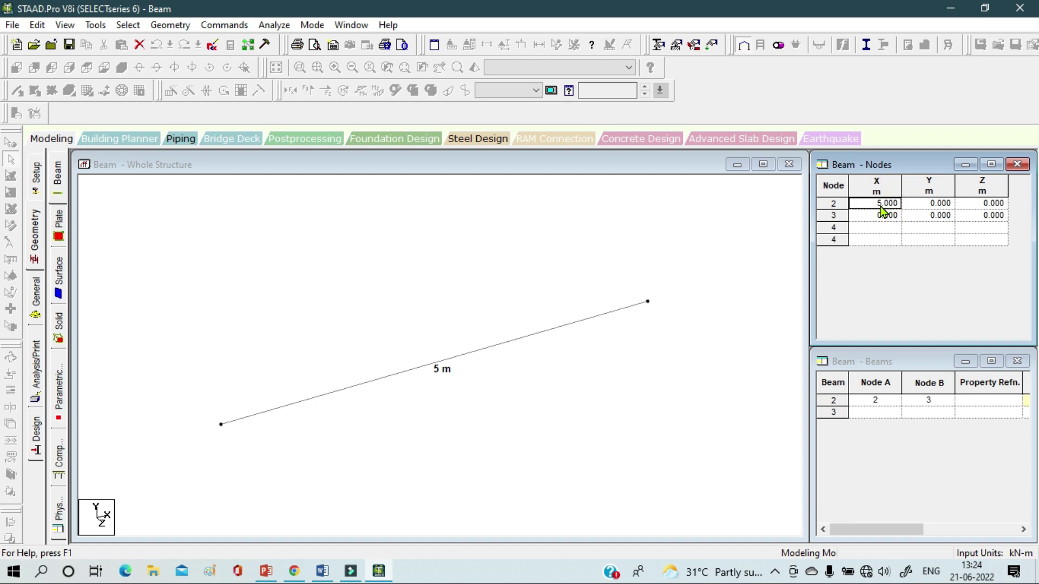
type("10")
double_click(944, 203)
scroll(483, 422, "down", 1)
scroll(482, 424, "down", 1)
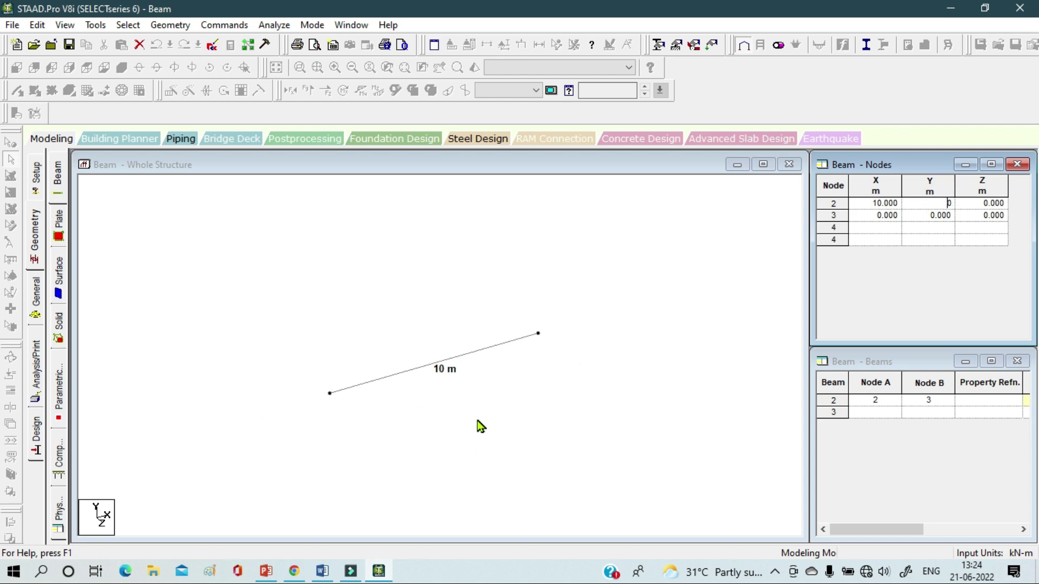
scroll(476, 424, "up", 2)
scroll(475, 425, "down", 1)
left_click(343, 314)
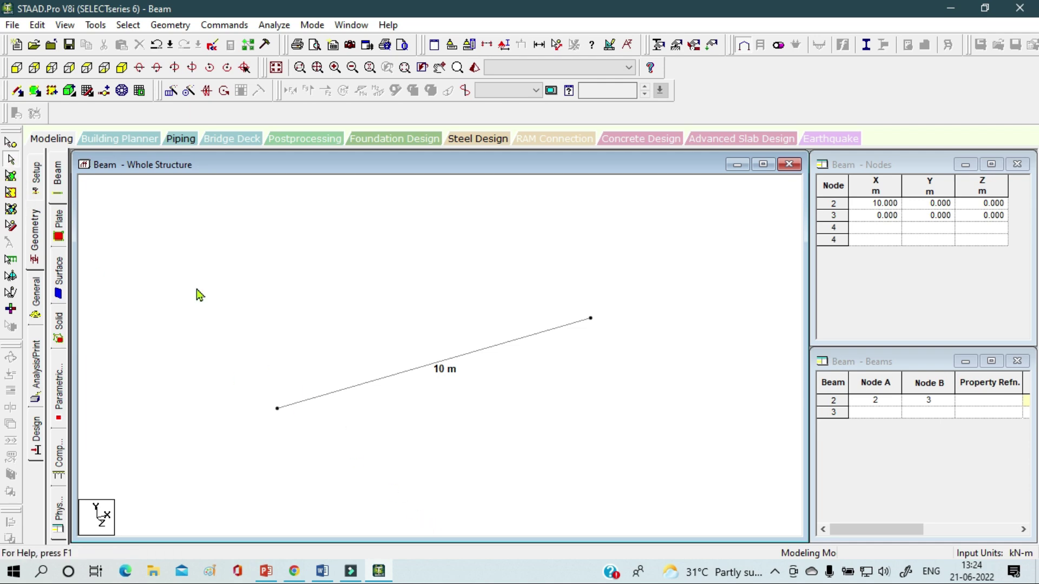
Enter node 4 at X 0, Y 5, Z 0 in the Nodes table's empty row.
left_click(170, 25)
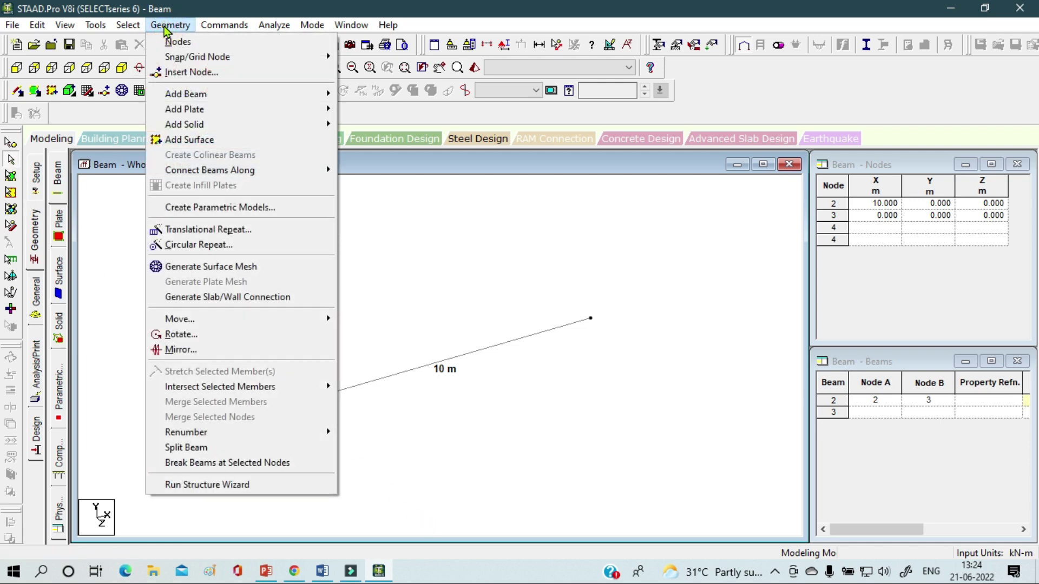
mouse_move(194, 96)
left_click(472, 275)
middle_click_drag(537, 259, 429, 452)
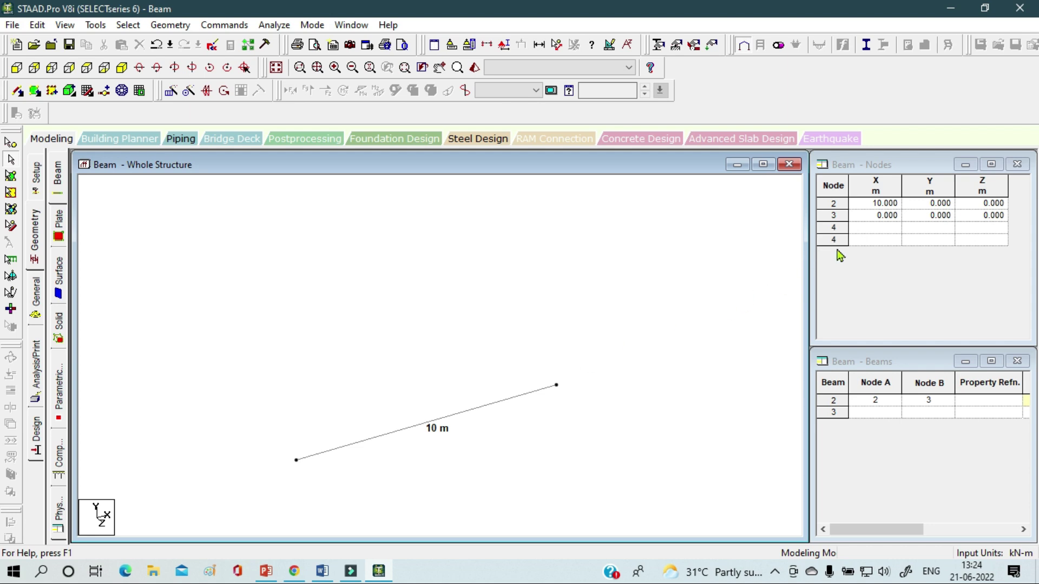
left_click(887, 228)
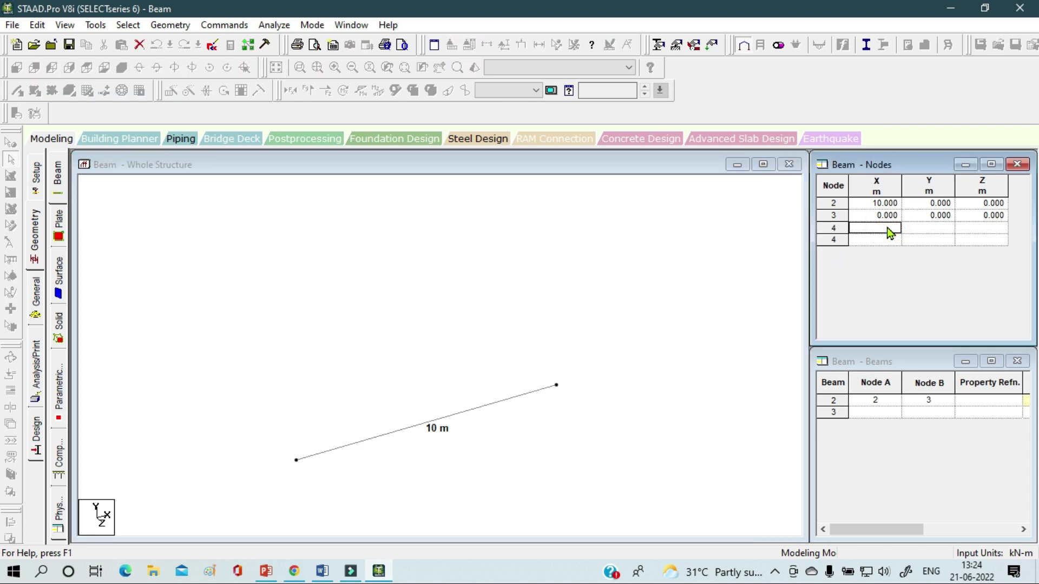
type("0")
key("Tab")
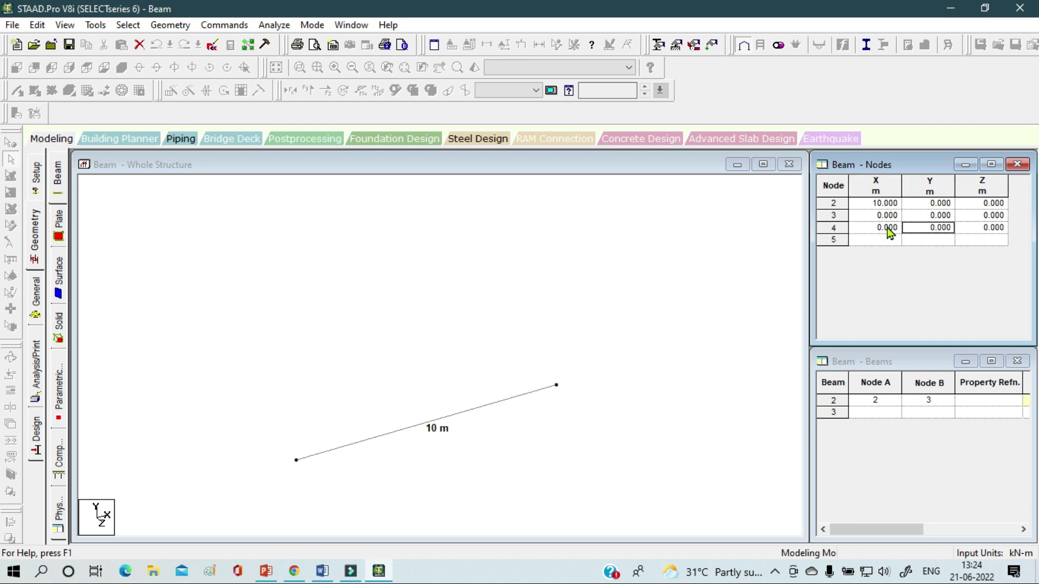
type("5")
key("Tab")
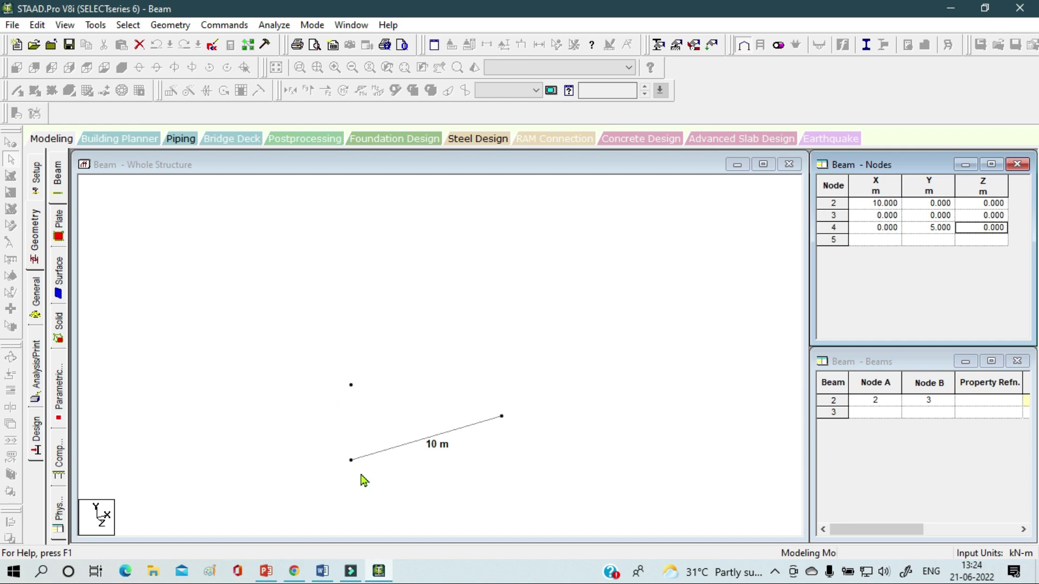
left_click(200, 278)
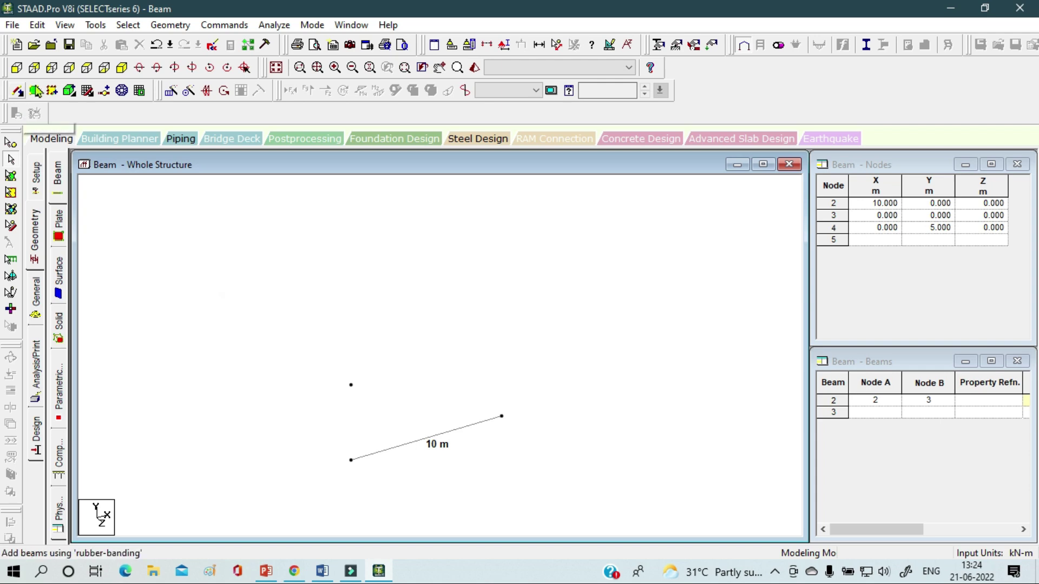
Draw beam 3 from node 3 up to node 4 with Add Beam from Point to Point.
left_click(178, 26)
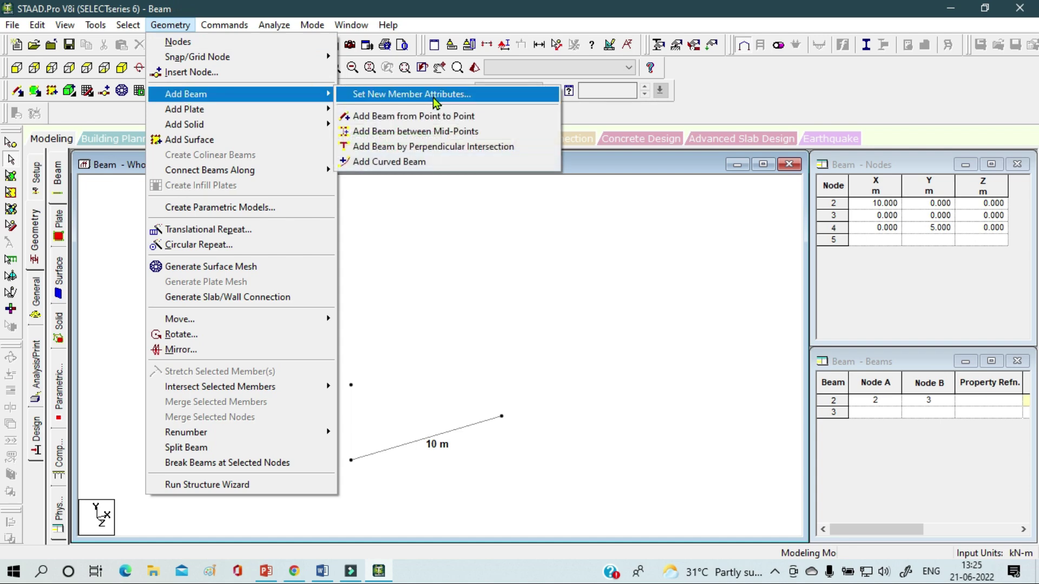
left_click(453, 116)
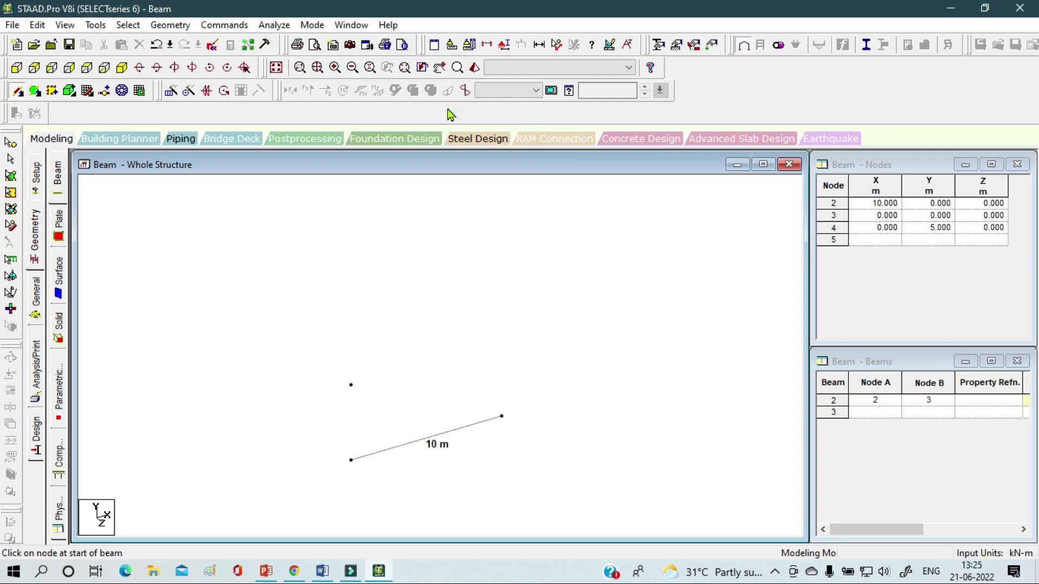
left_click_drag(352, 460, 351, 385)
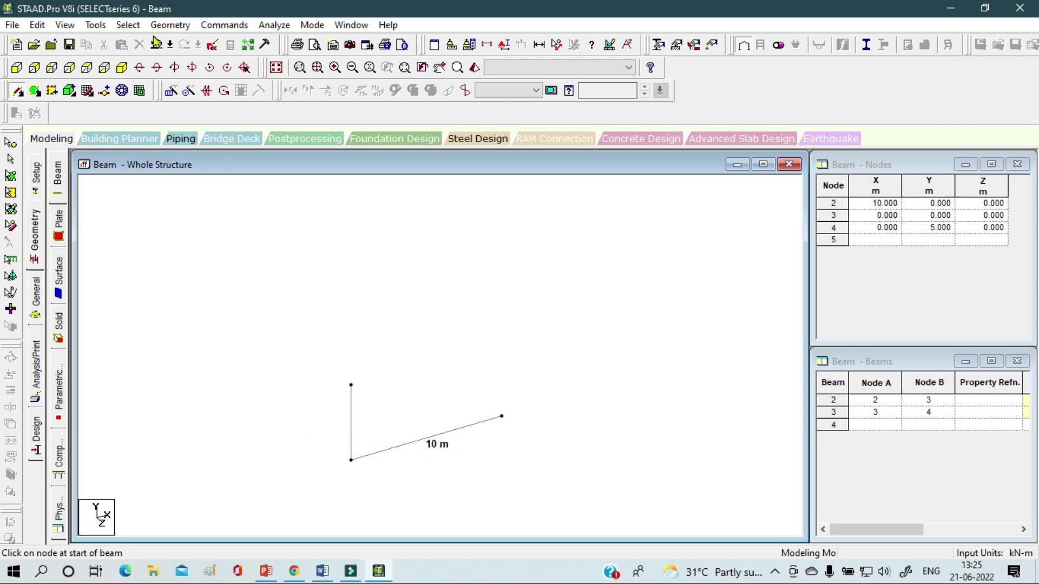
left_click(170, 25)
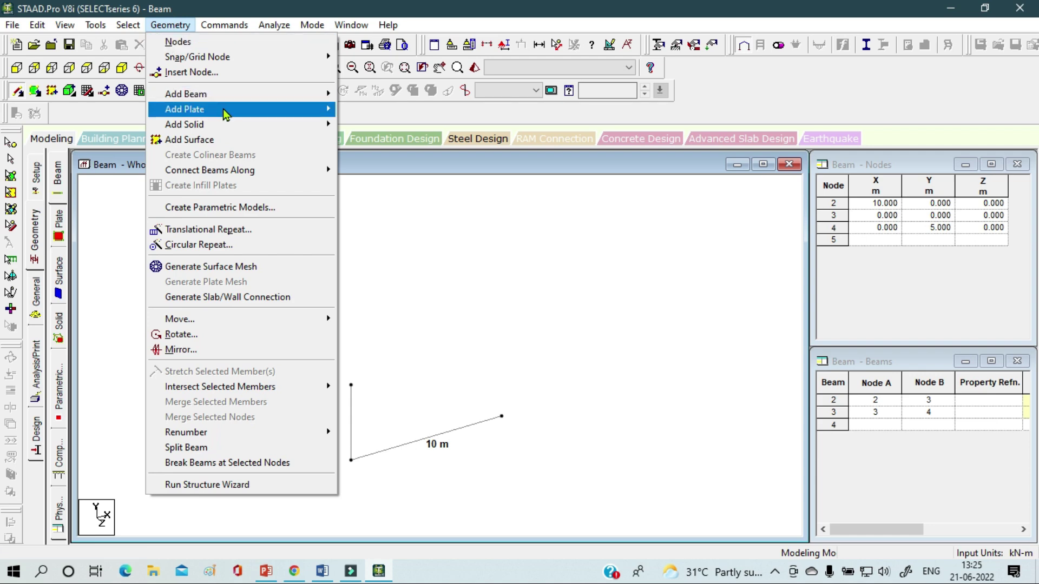
mouse_move(225, 112)
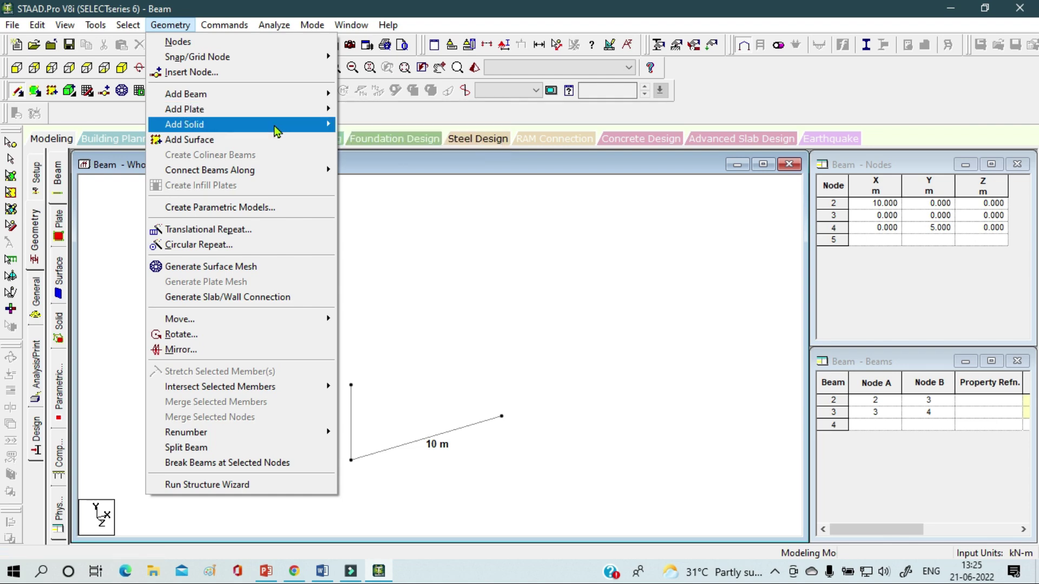
mouse_move(276, 131)
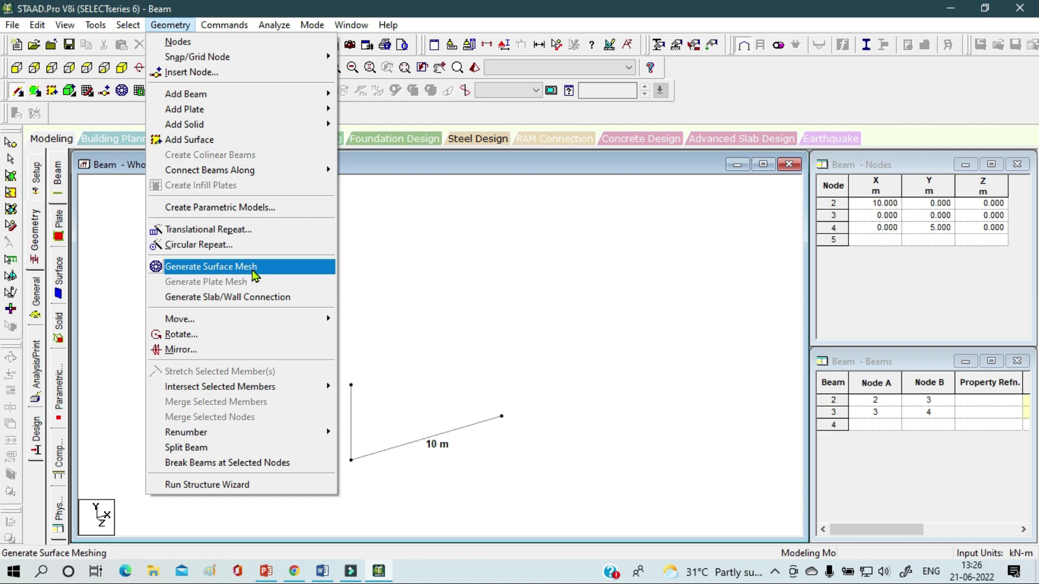
Set the Translational Repeat direction to global X and try applying it.
left_click(246, 232)
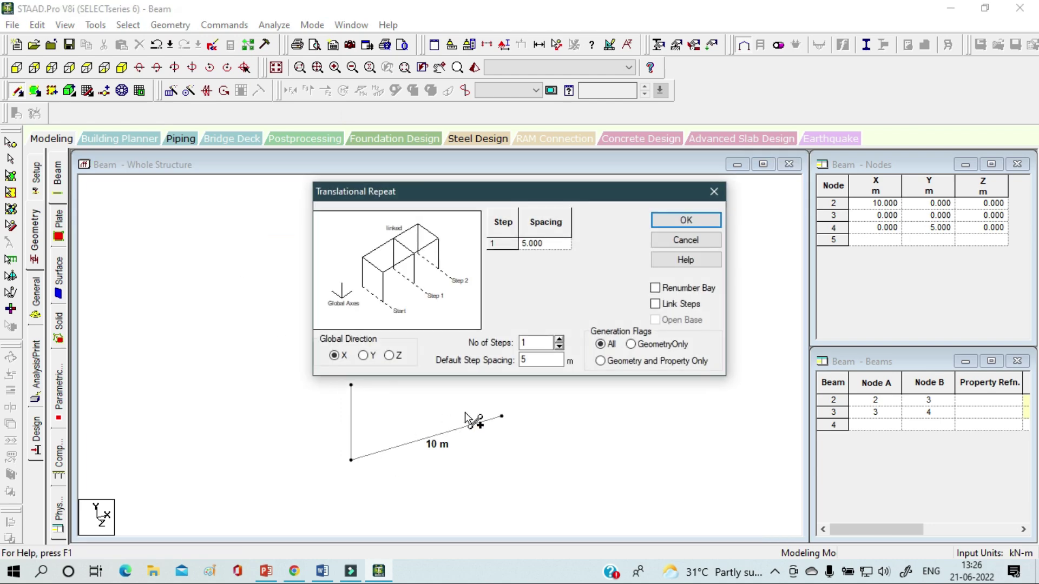
left_click(364, 357)
left_click_drag(480, 193, 337, 98)
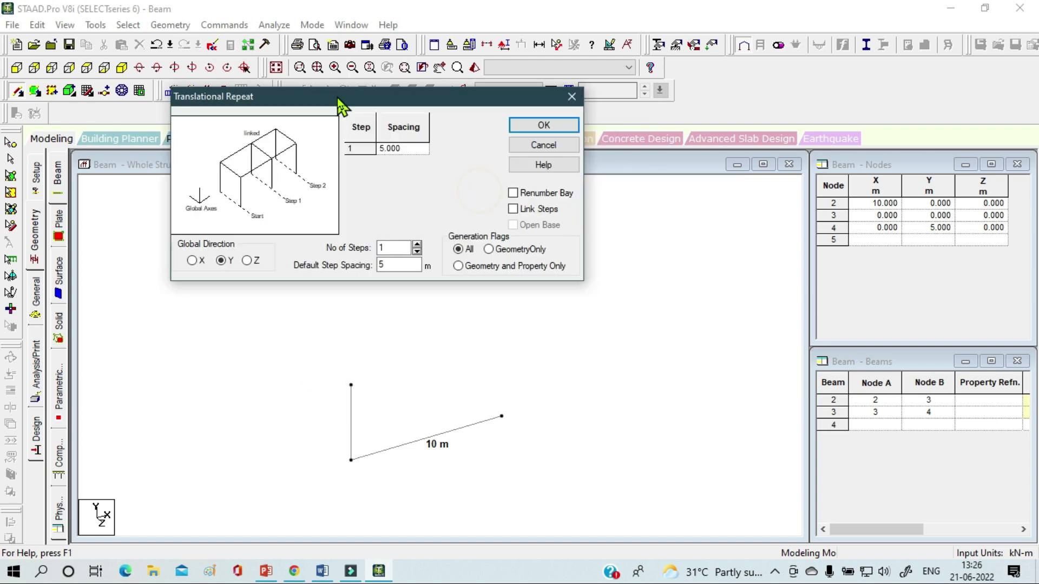
left_click(408, 151)
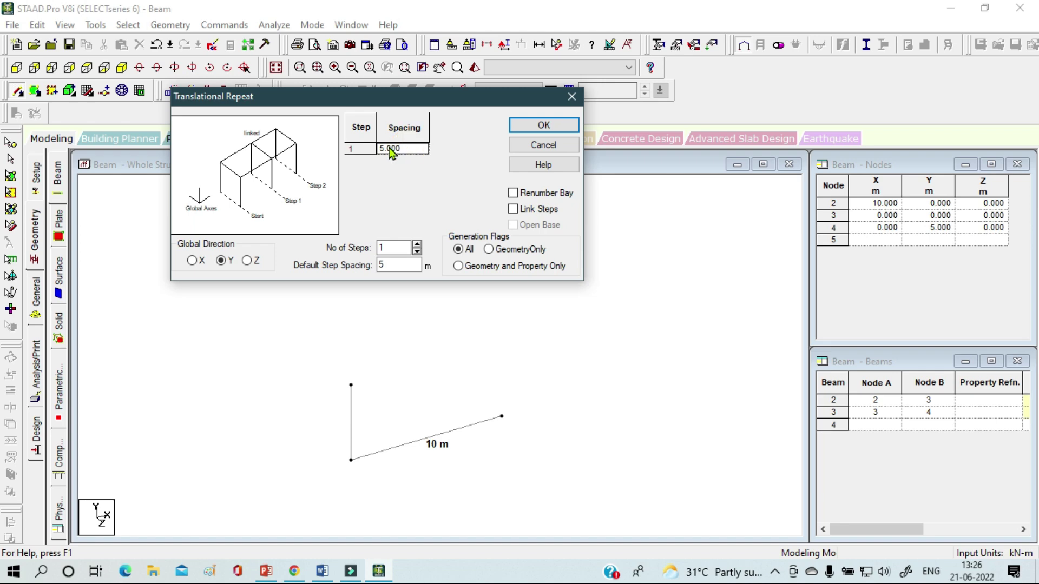
left_click(390, 150)
left_click(194, 261)
left_click(540, 126)
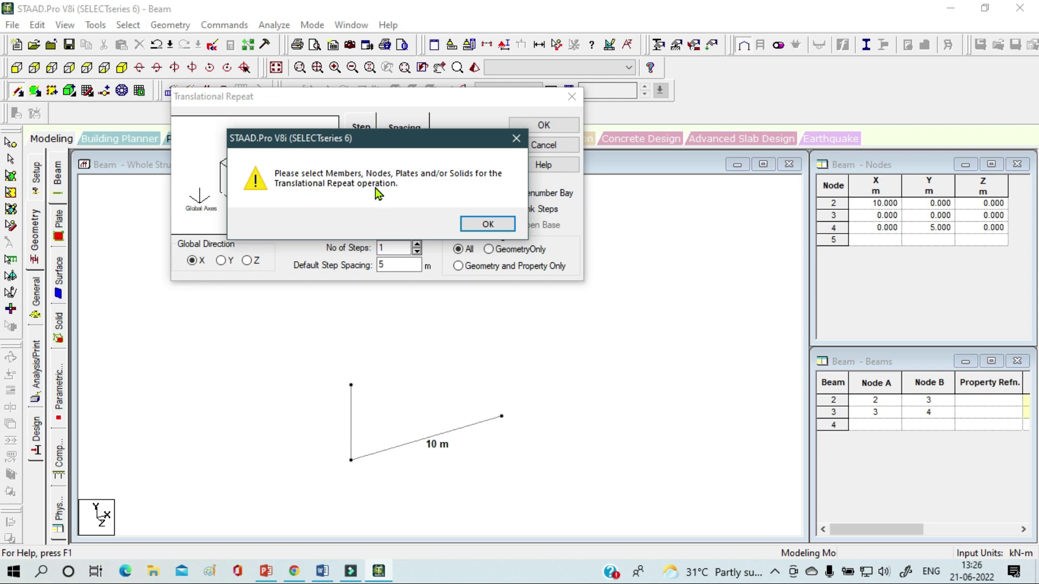
Dismiss the warning and accept adding a node on the vertical member.
left_click(494, 225)
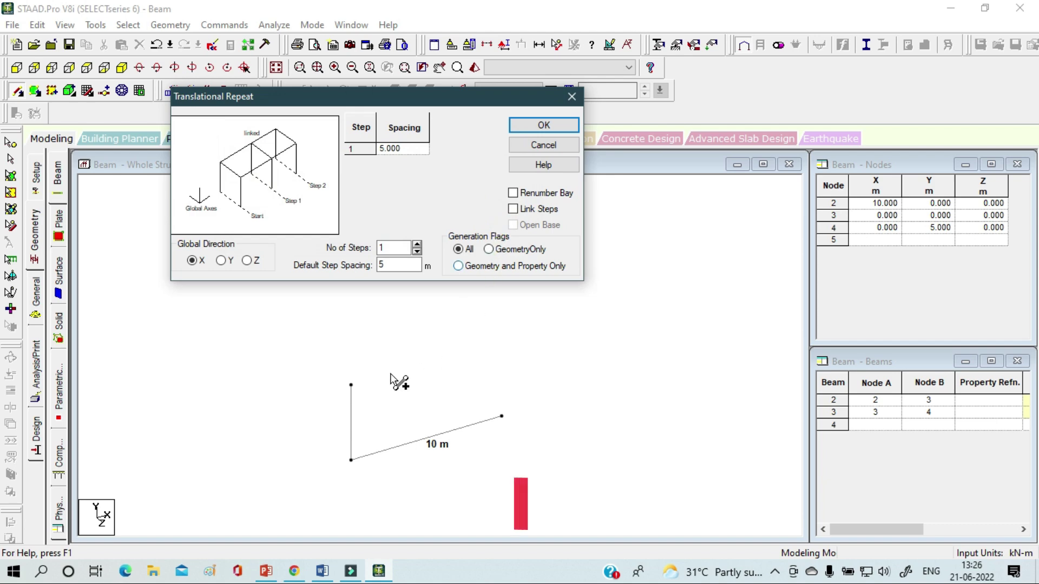
left_click(353, 408)
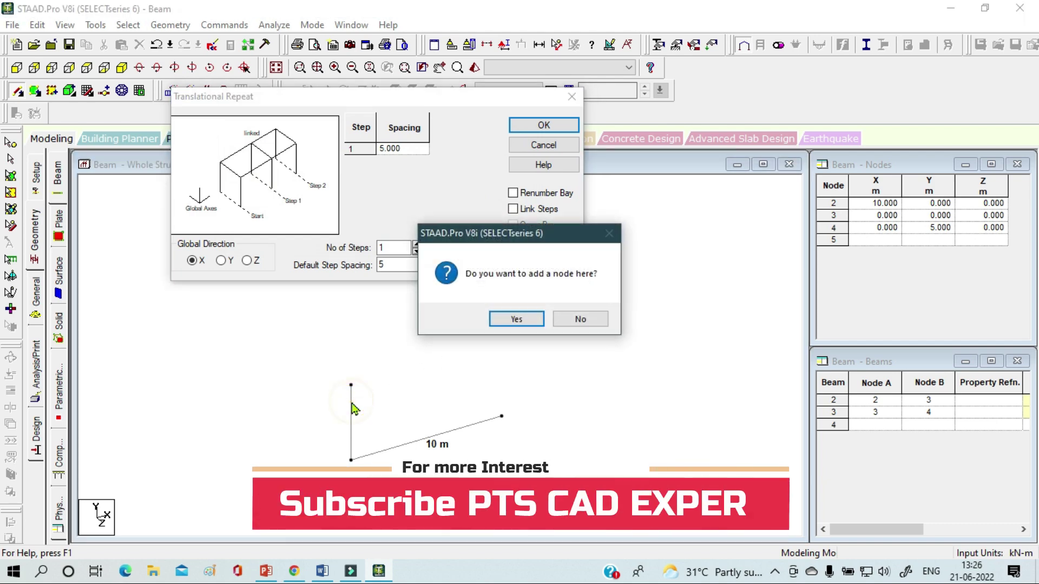
left_click(516, 320)
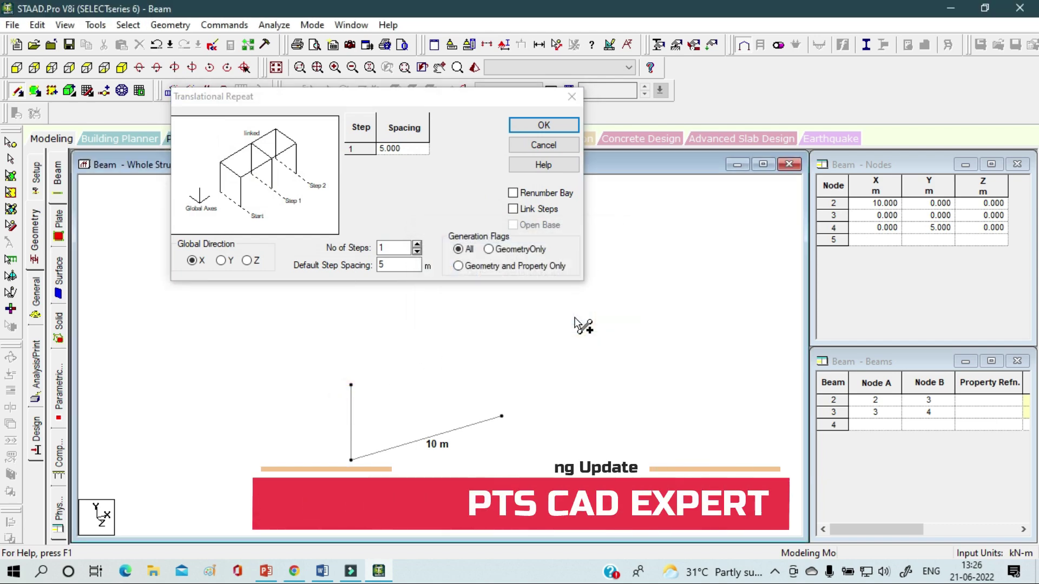
left_click_drag(348, 102, 425, 113)
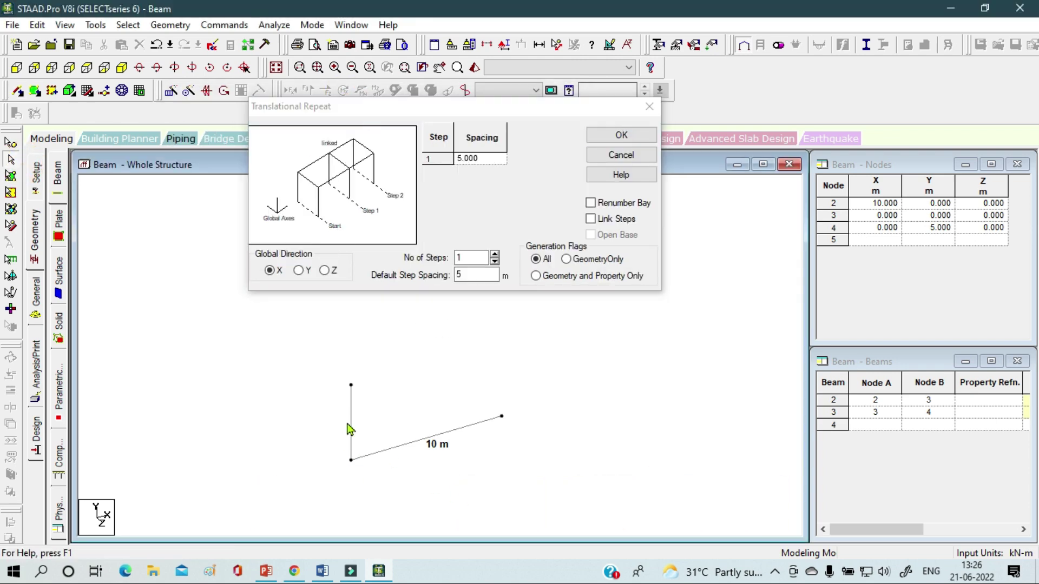
Repeat the selected vertical member along X in 2 steps of 5 m spacing.
left_click(350, 423)
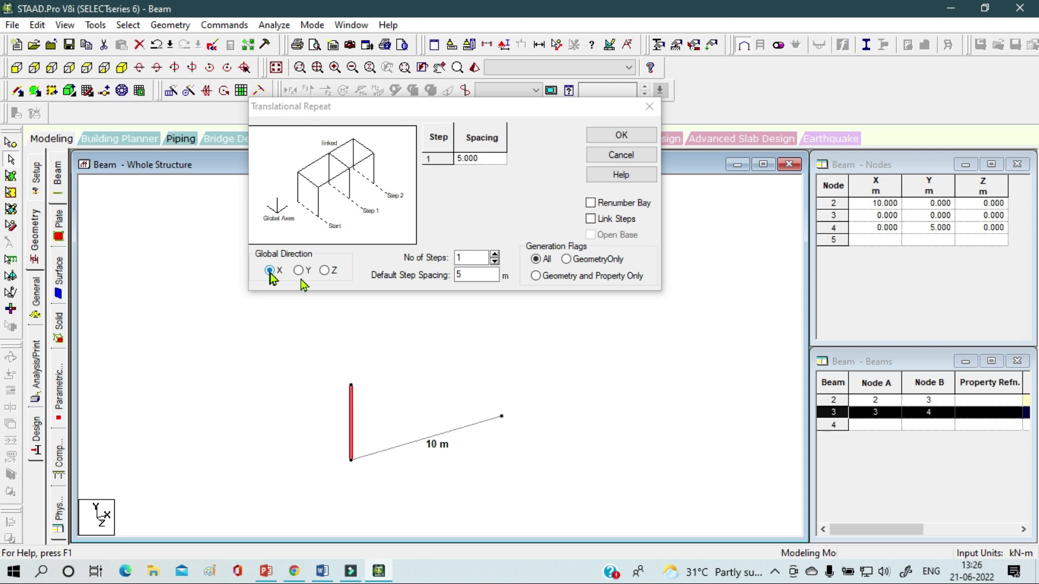
double_click(476, 275)
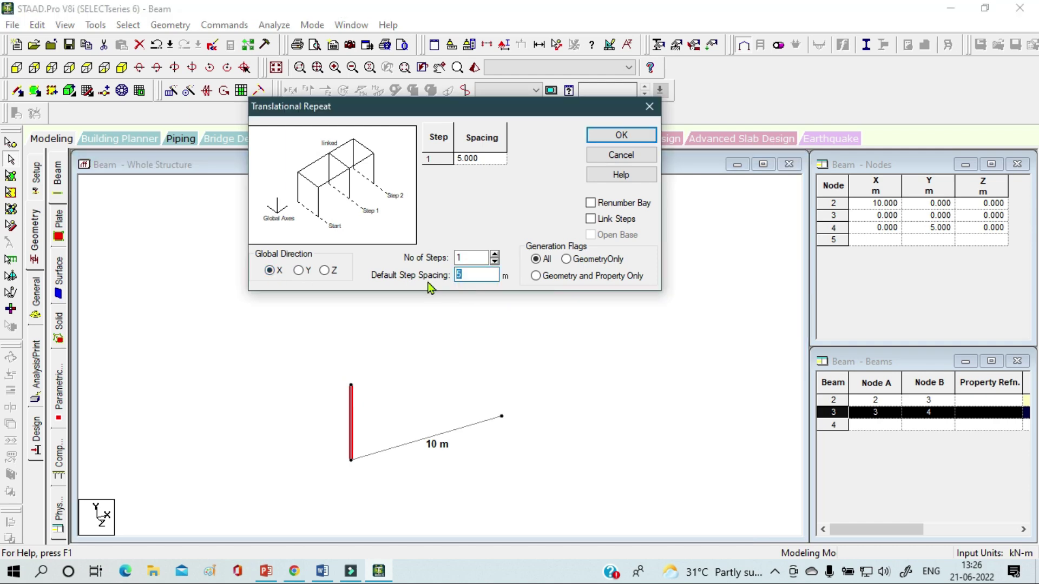
type("0")
key("BackSpace")
type("10")
left_click(472, 258)
double_click(475, 275)
type("5")
left_click(471, 257)
left_click(494, 254)
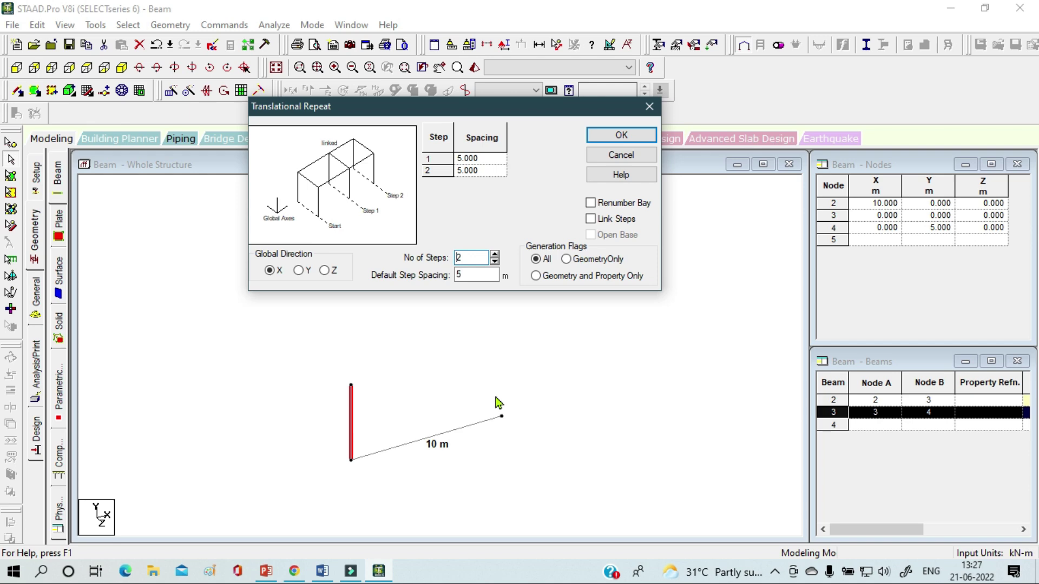
left_click(615, 139)
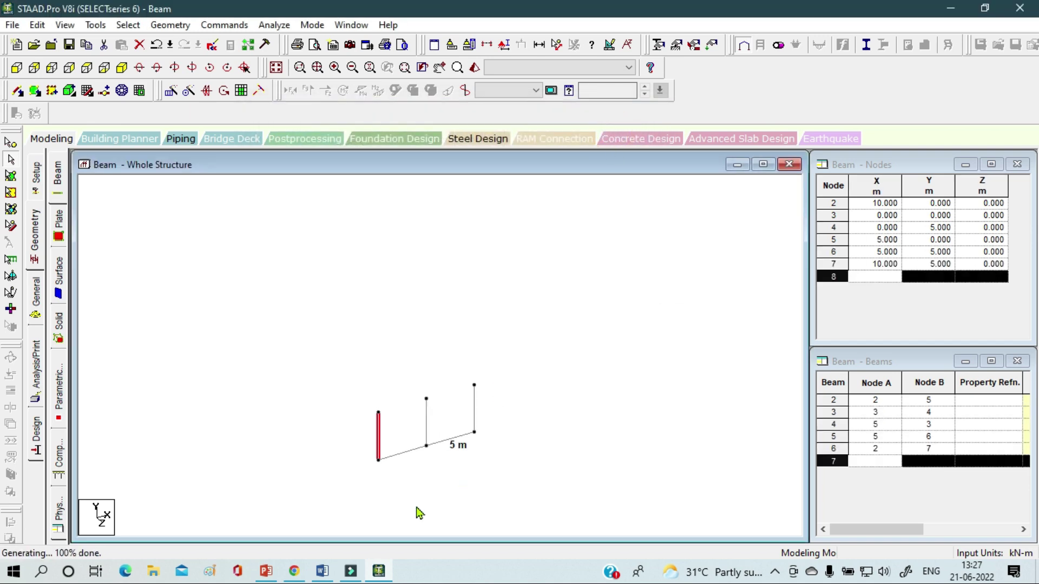
scroll(423, 430, "up", 5)
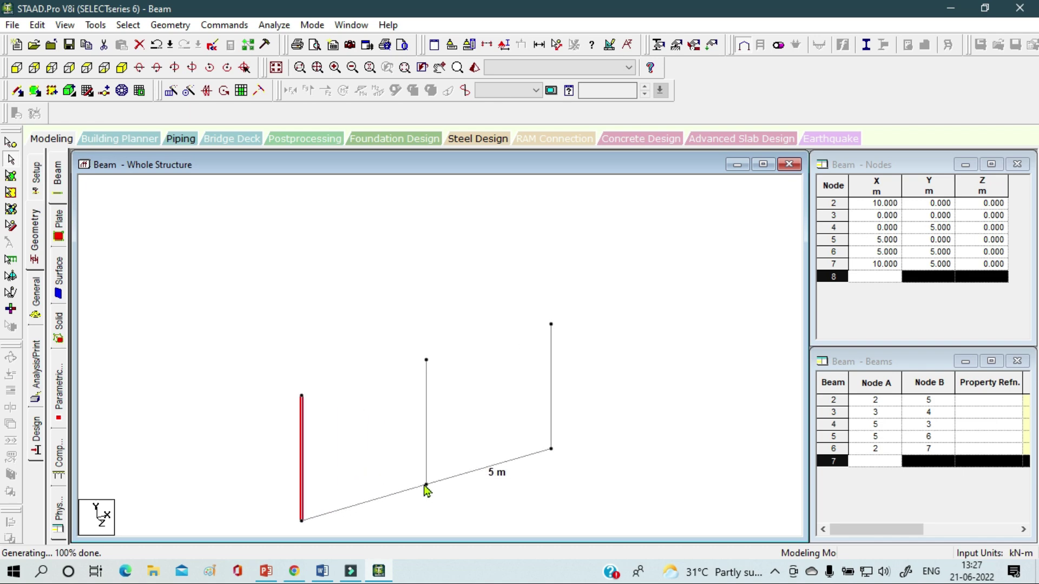
Pan the three-vertical frame into the centre of the view and open the Geometry menu.
middle_click_drag(450, 473, 459, 434)
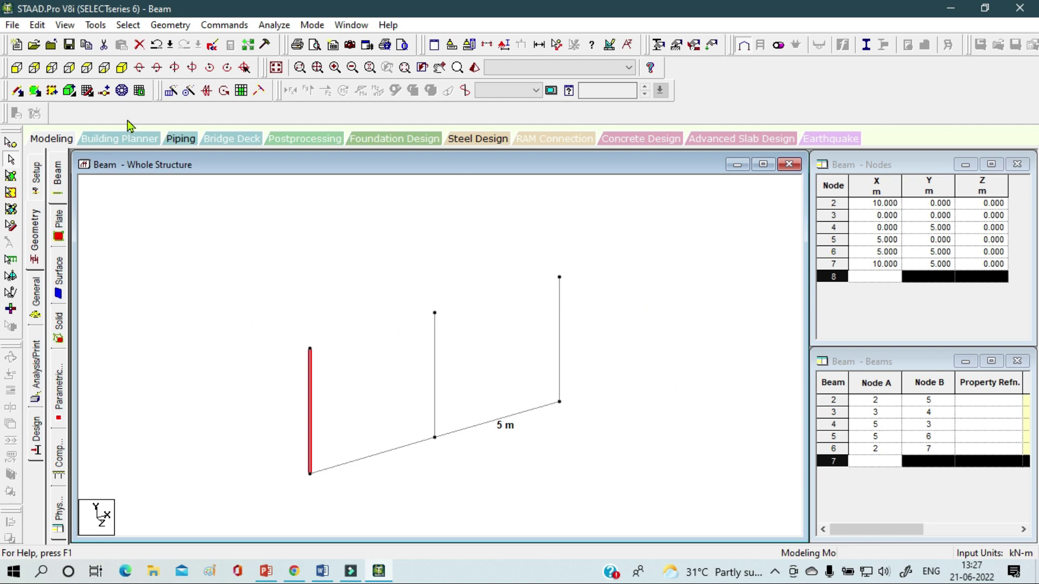
left_click(173, 30)
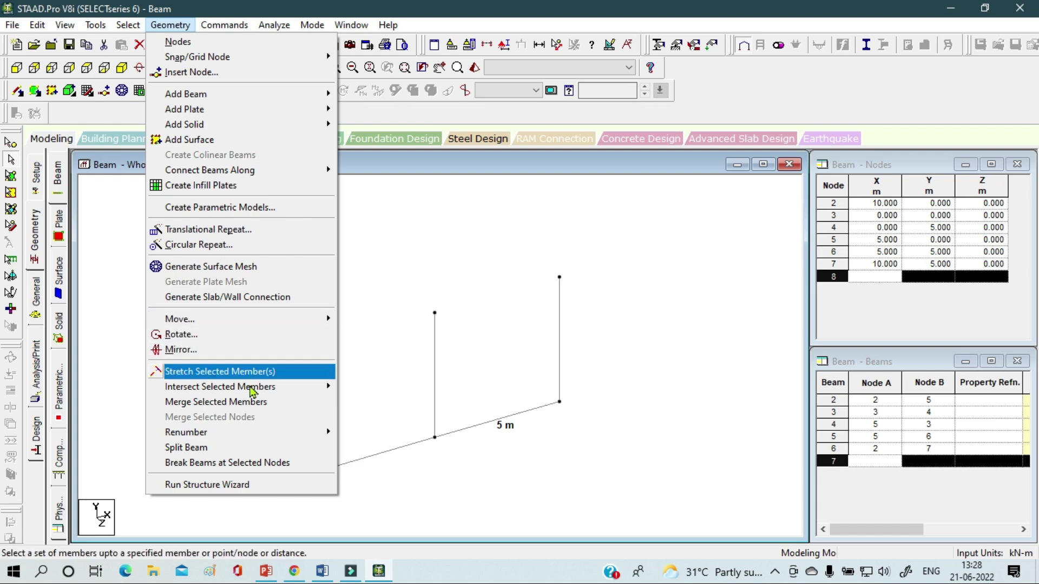
Browse the Geometry Renumber submenu, then point to Commands > Member Property.
mouse_move(247, 436)
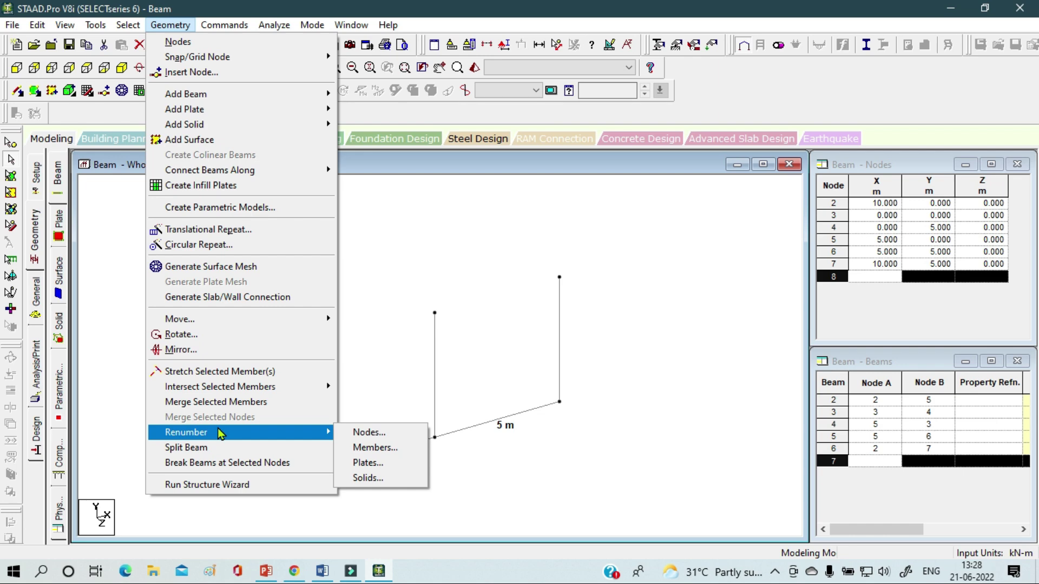
mouse_move(236, 32)
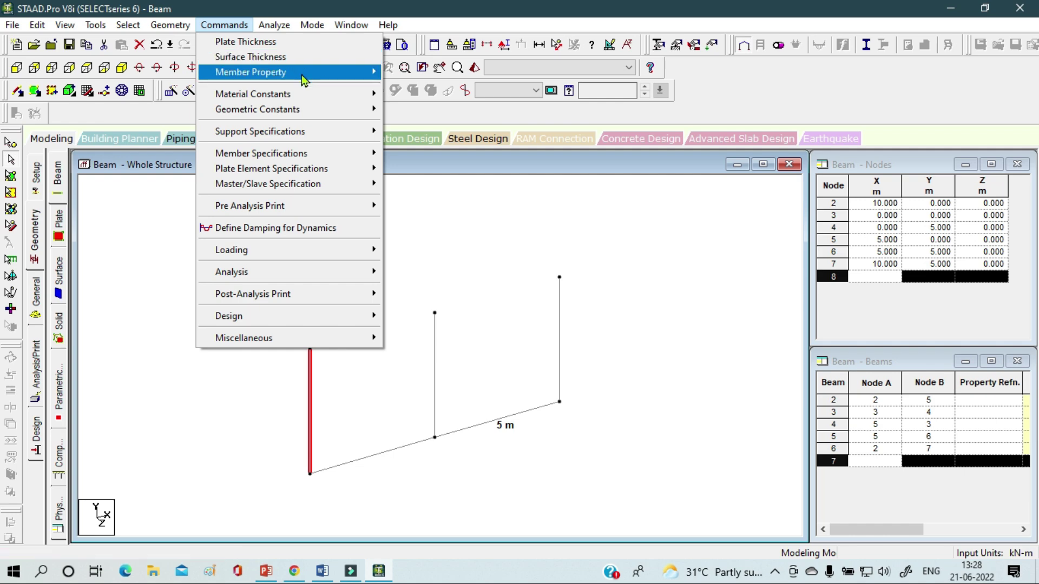
Save the modified structure, letting Auto Save proceed.
mouse_move(301, 79)
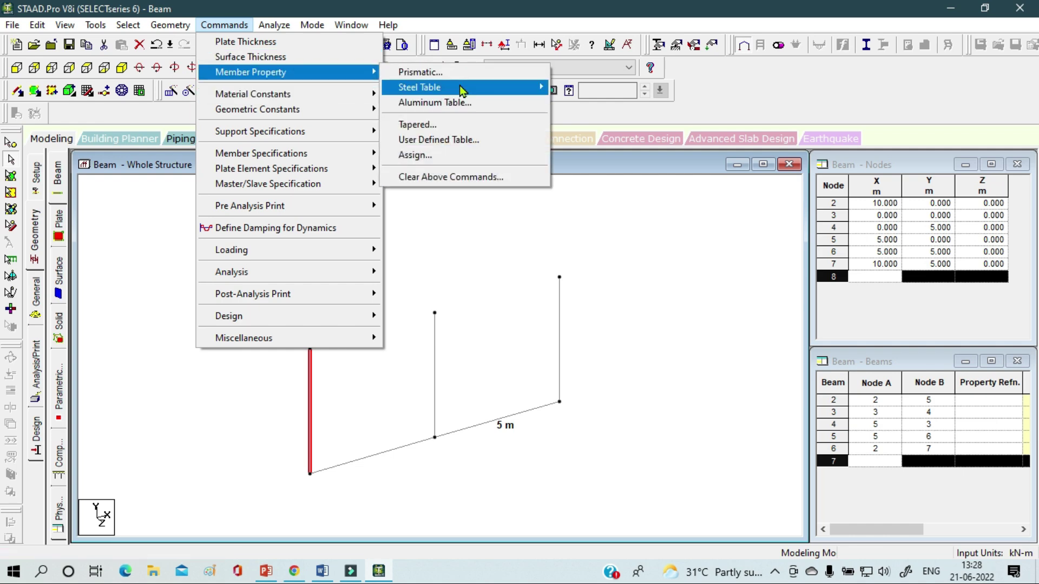
mouse_move(463, 89)
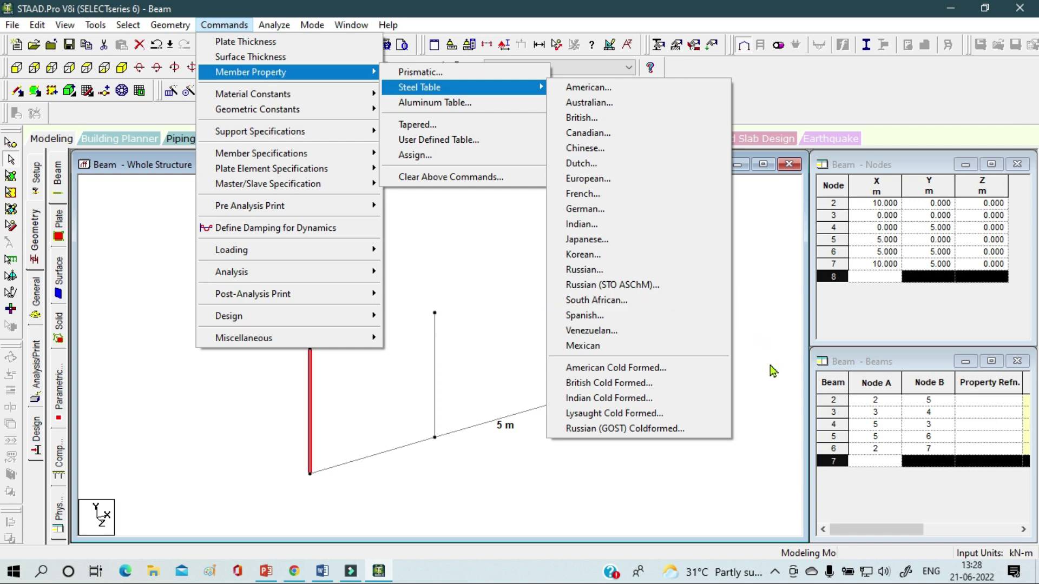
left_click(595, 100)
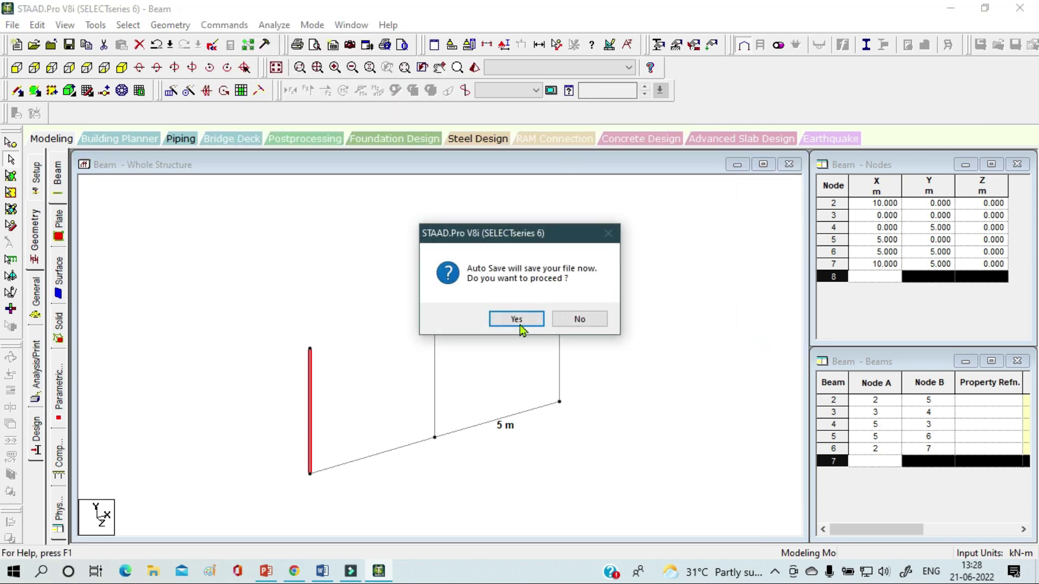
left_click(520, 323)
left_click(426, 306)
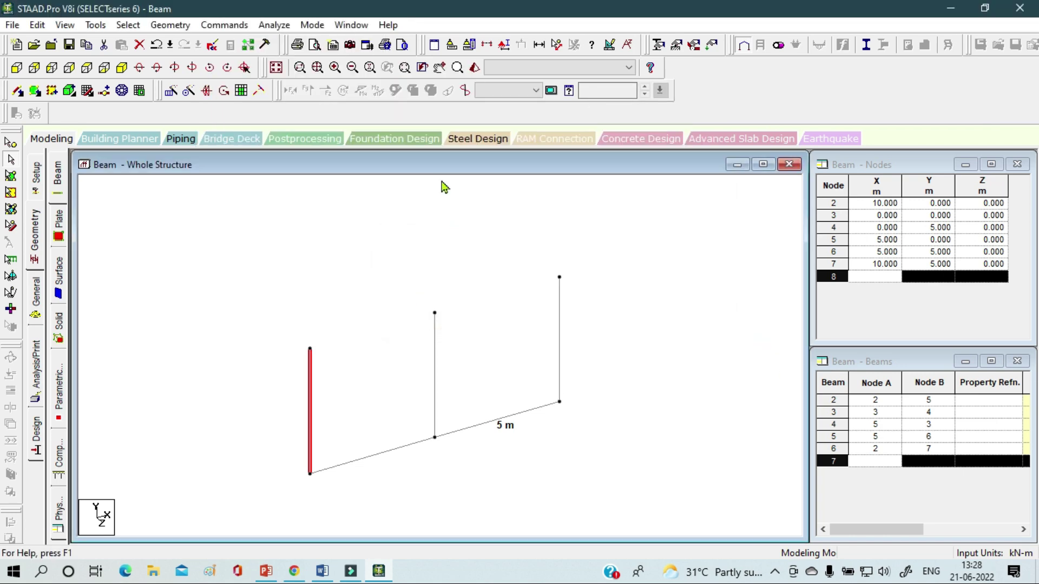
Open the Indian steel section table via Commands > Member Property > Steel Table.
left_click(236, 31)
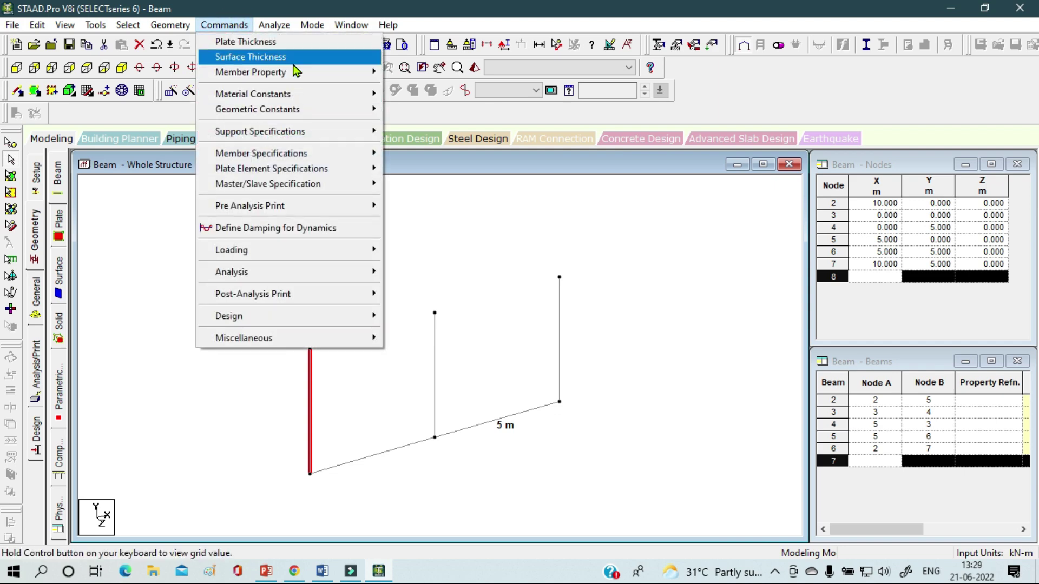
mouse_move(295, 72)
mouse_move(449, 93)
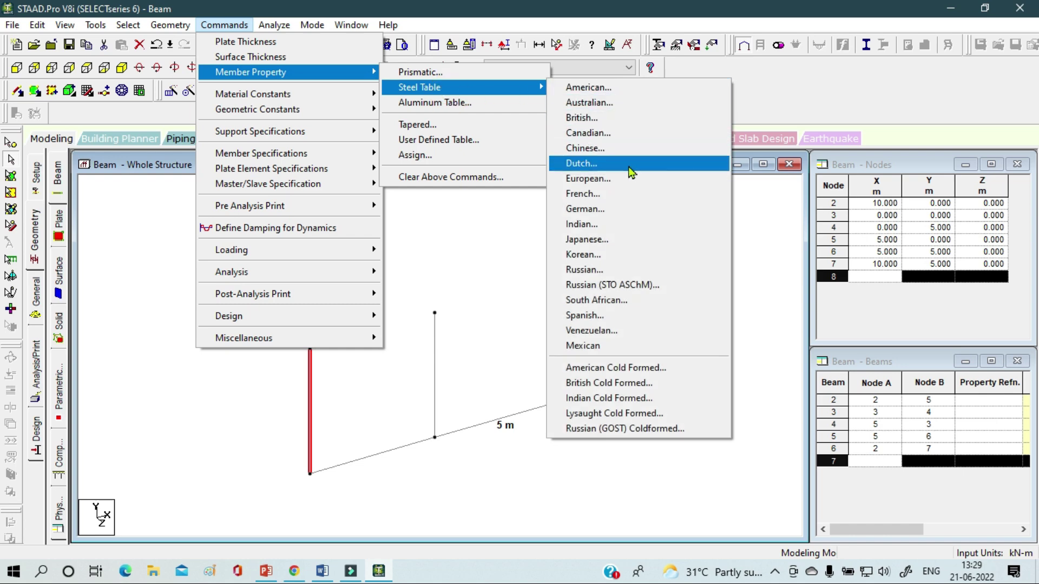
left_click(625, 225)
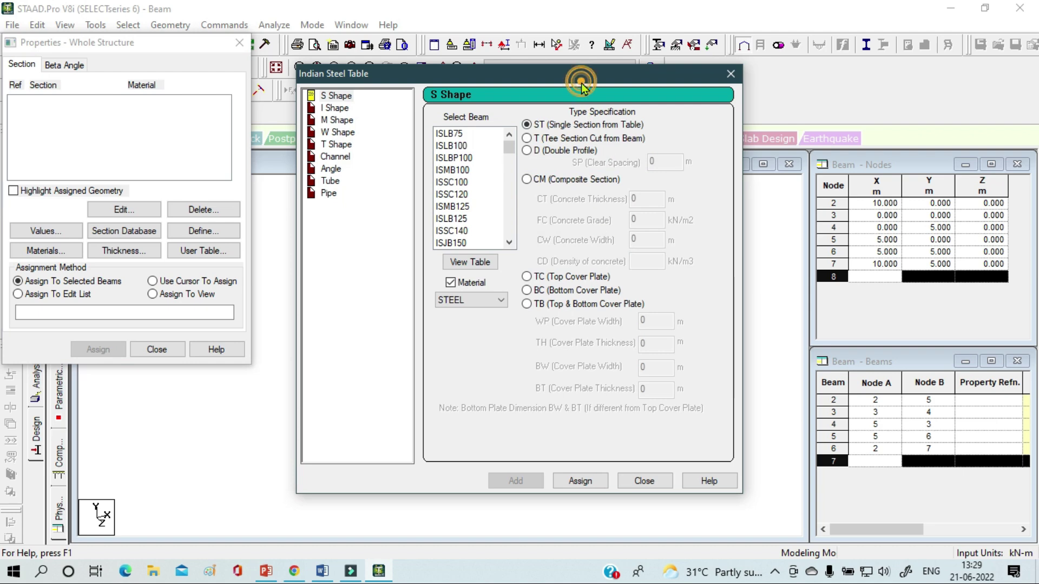
Choose Angle sections, scroll to the end of the Select Angle list, and view the ISA table.
left_click_drag(581, 83, 580, 63)
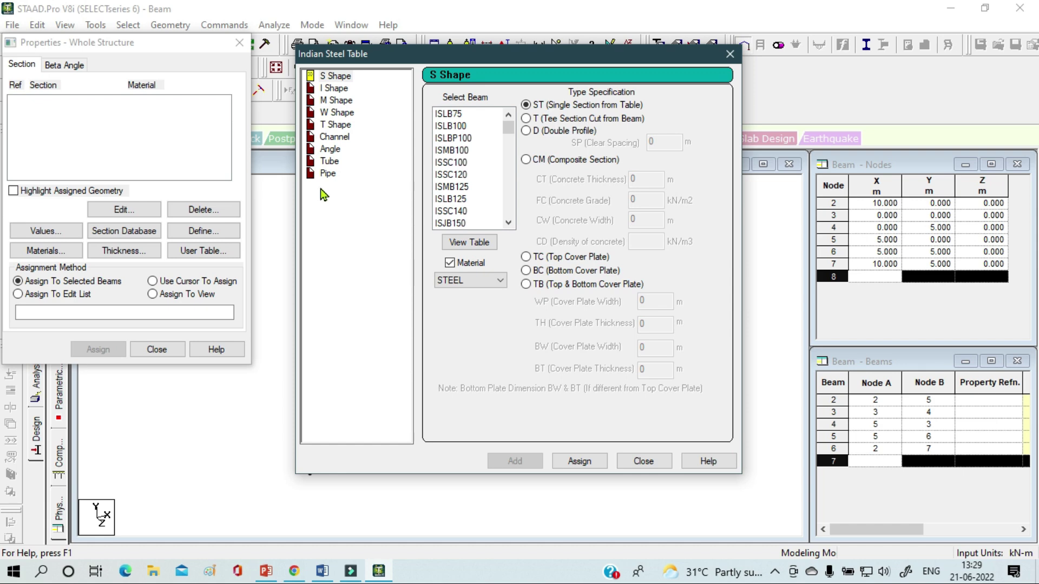
left_click(328, 151)
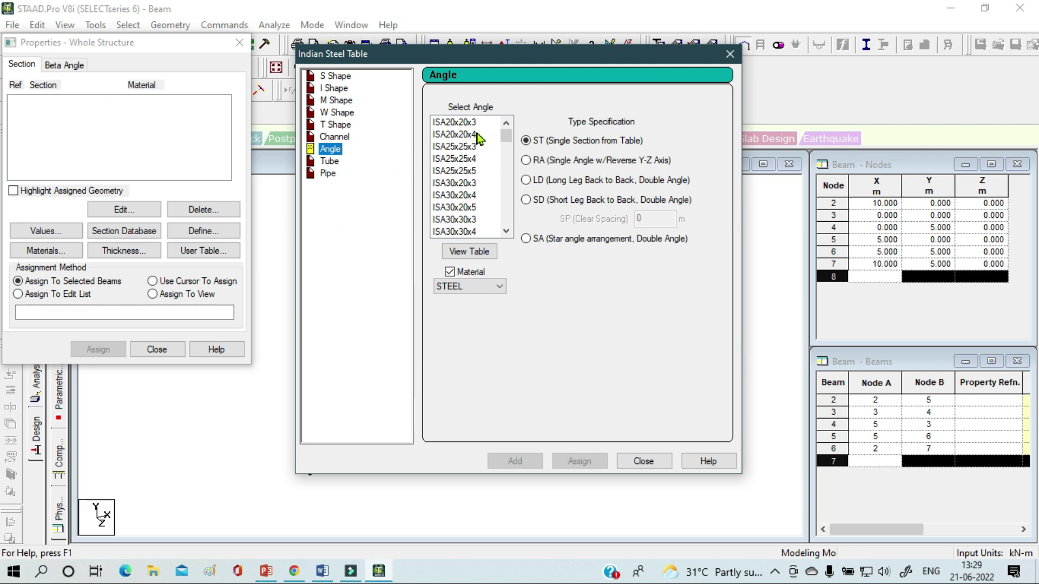
left_click(504, 136)
left_click_drag(504, 141, 517, 253)
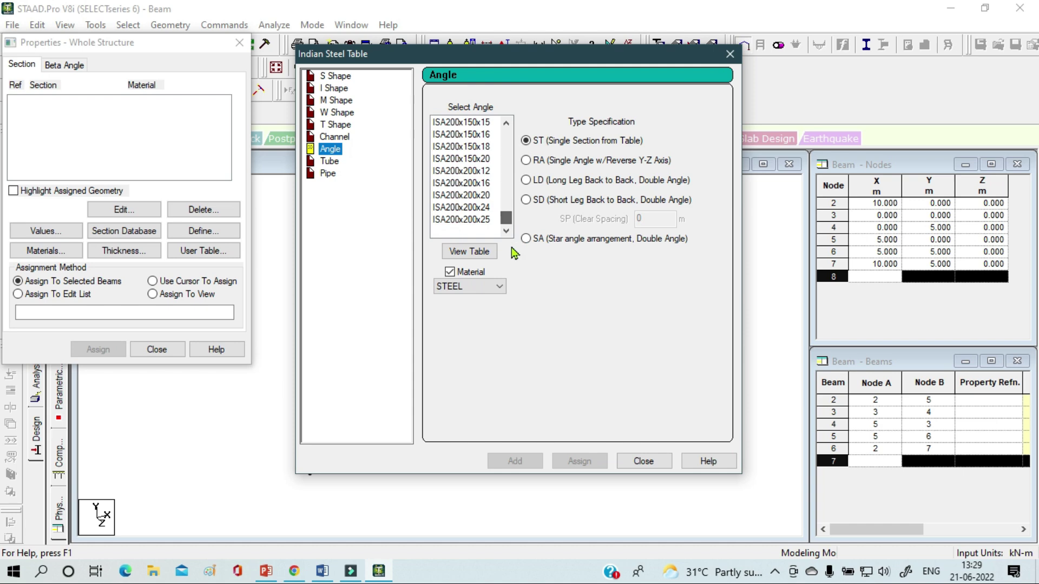
left_click(484, 252)
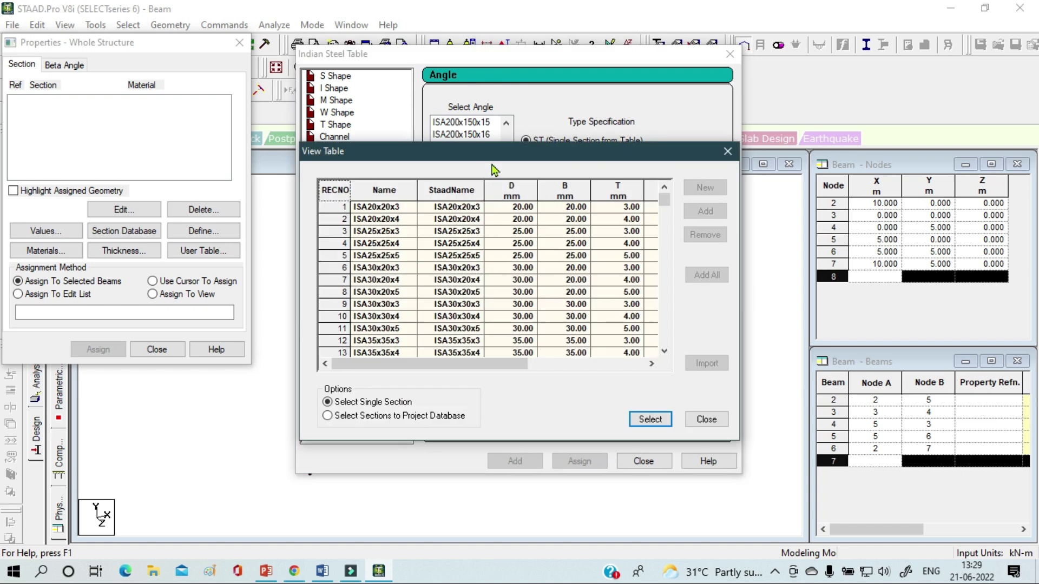
Reposition the Indian Steel Table and choose to add sections to the project database.
left_click_drag(496, 162, 471, 109)
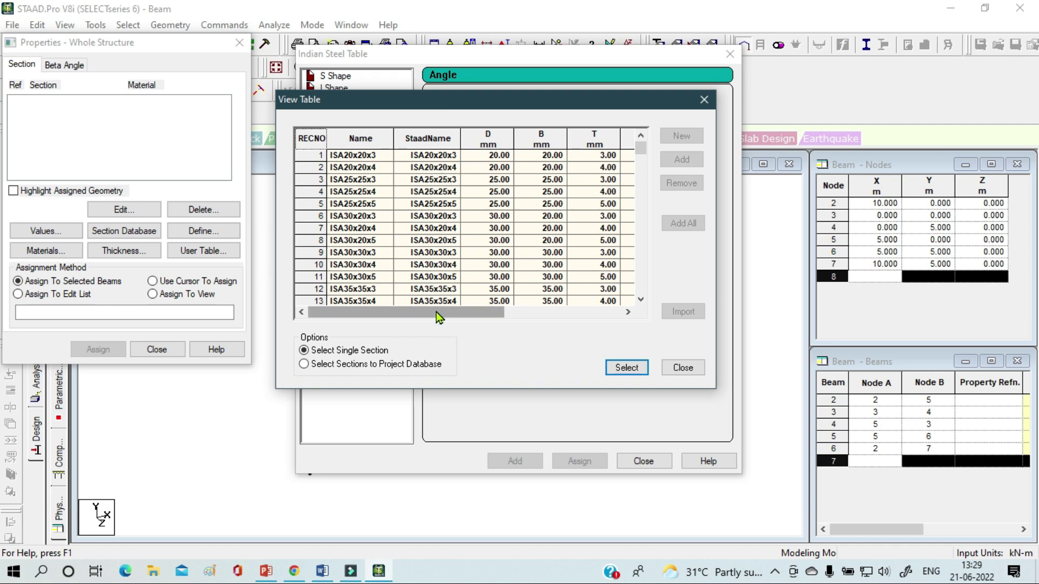
left_click_drag(436, 312, 591, 336)
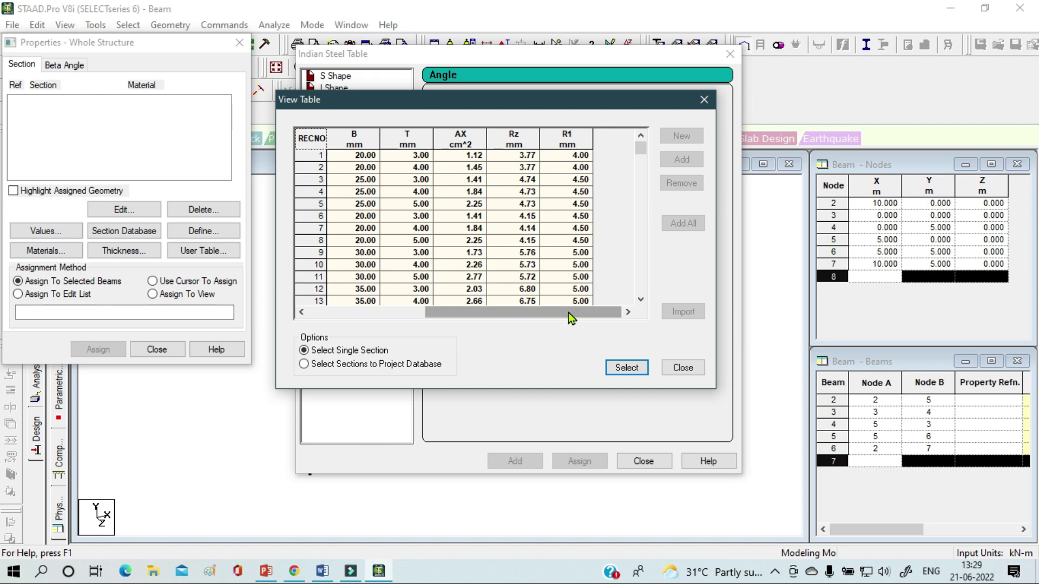
left_click_drag(568, 313, 298, 321)
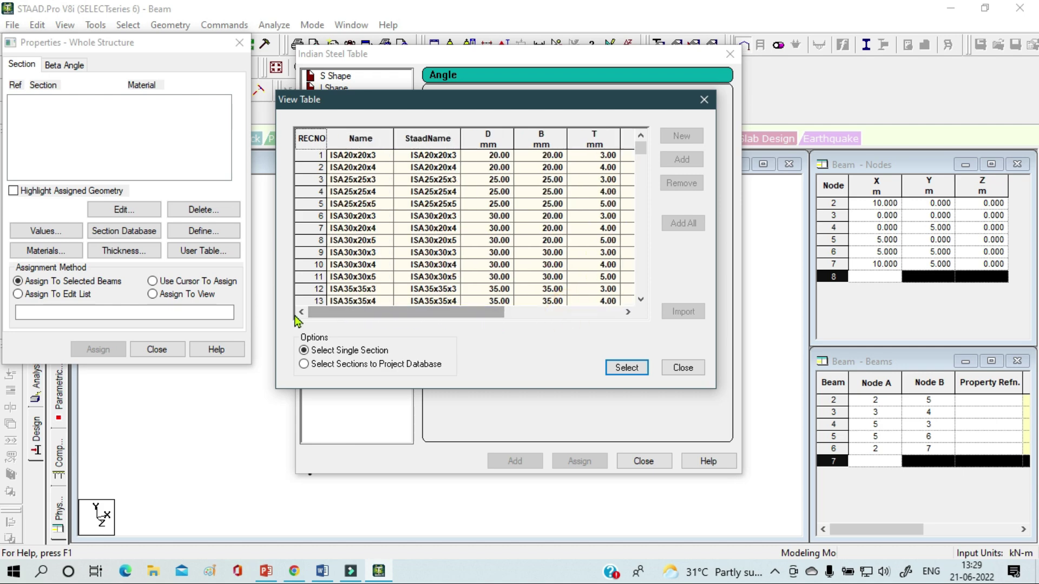
left_click(318, 366)
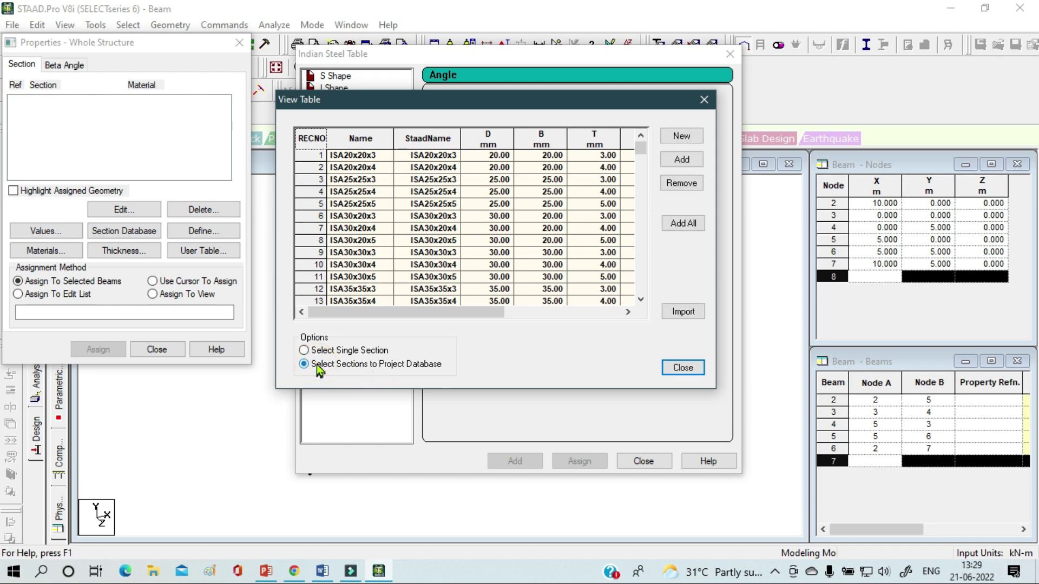
left_click(703, 100)
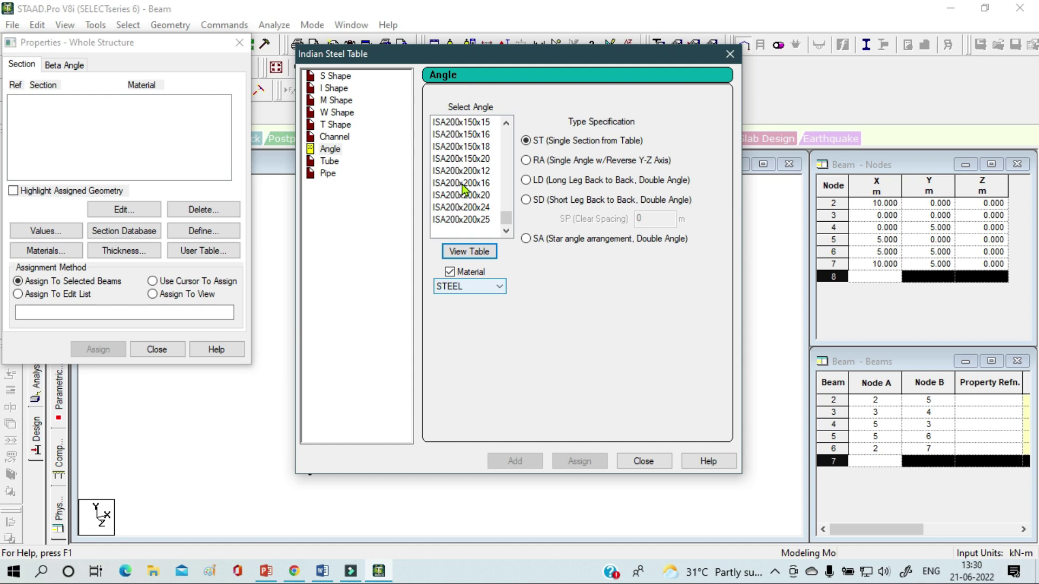
Leave the section material as STEEL, close the steel table unassigned, and close the Properties panel.
left_click(488, 287)
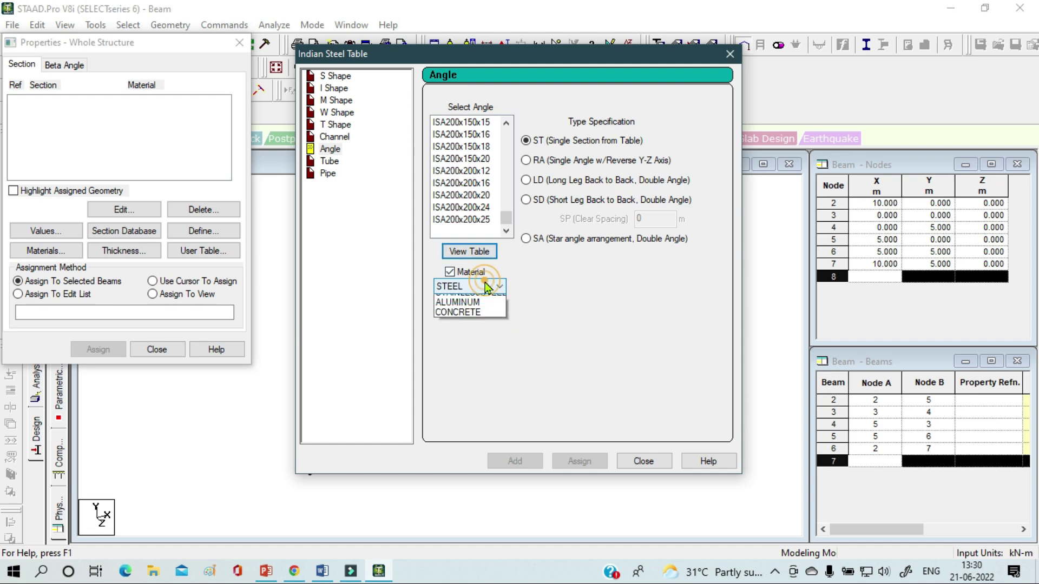
left_click(482, 330)
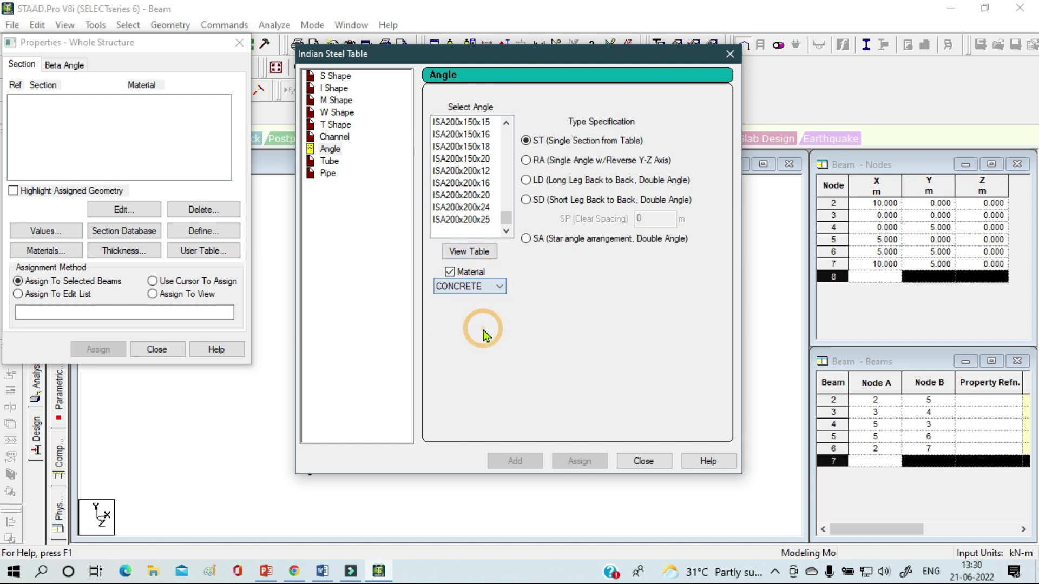
left_click(498, 288)
left_click(488, 298)
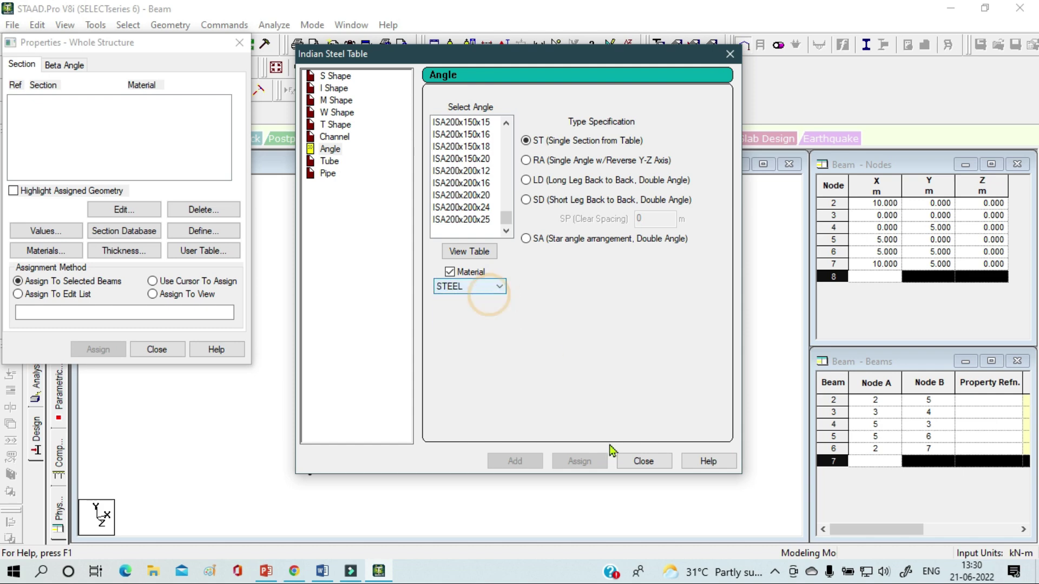
left_click(636, 464)
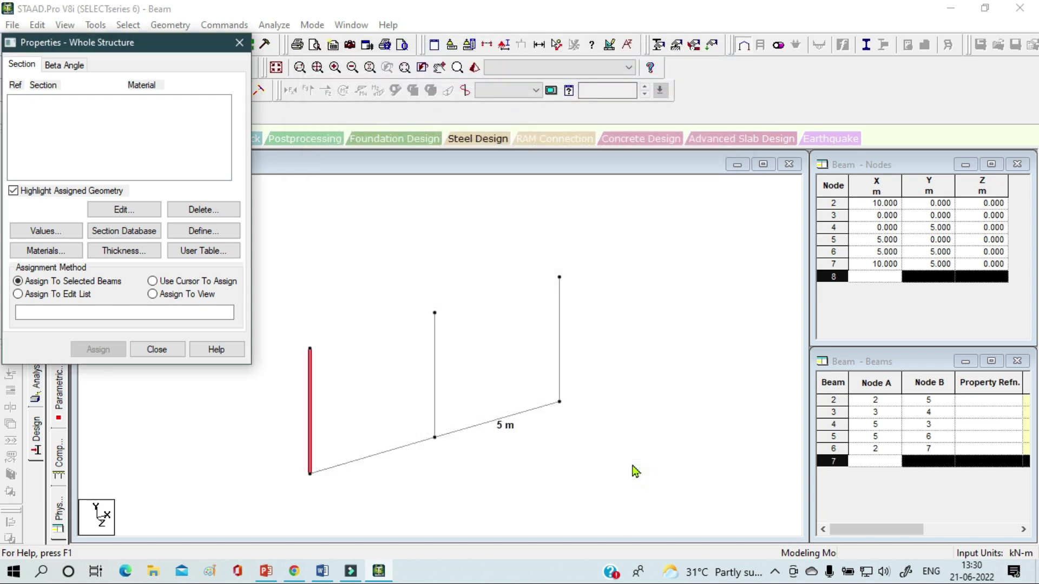
left_click(240, 43)
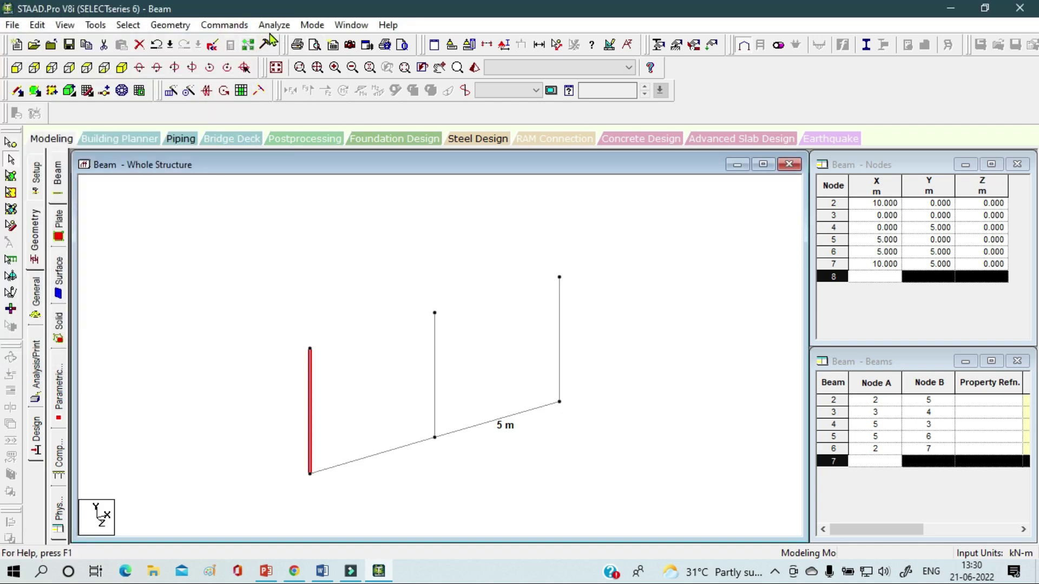
left_click(245, 25)
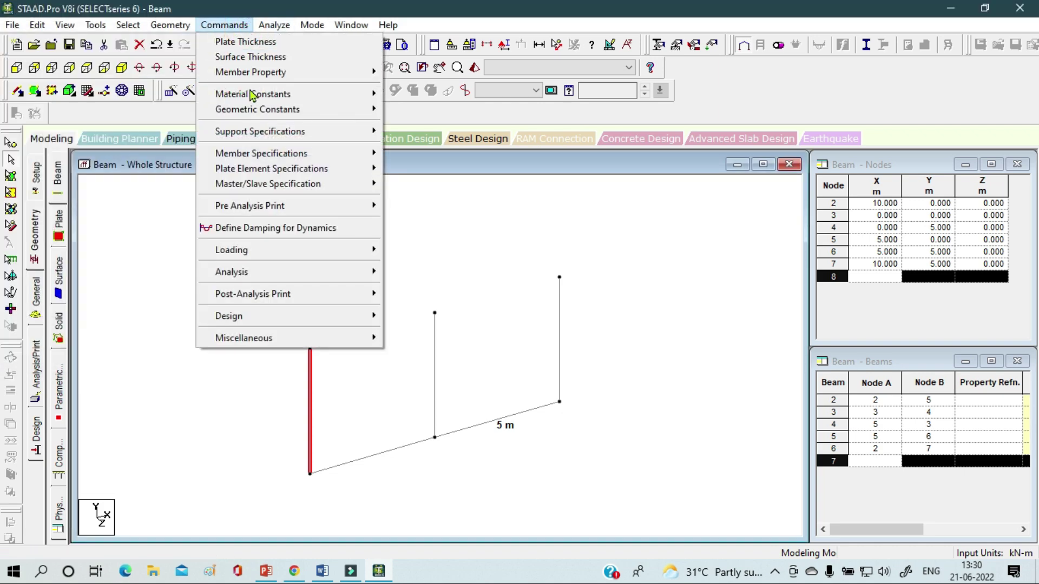
mouse_move(252, 98)
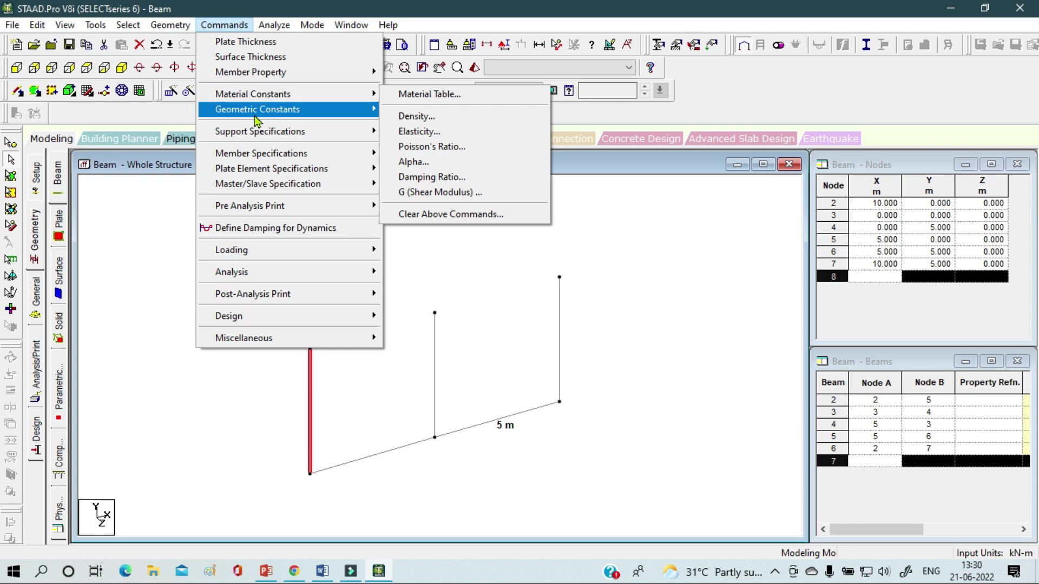
mouse_move(264, 142)
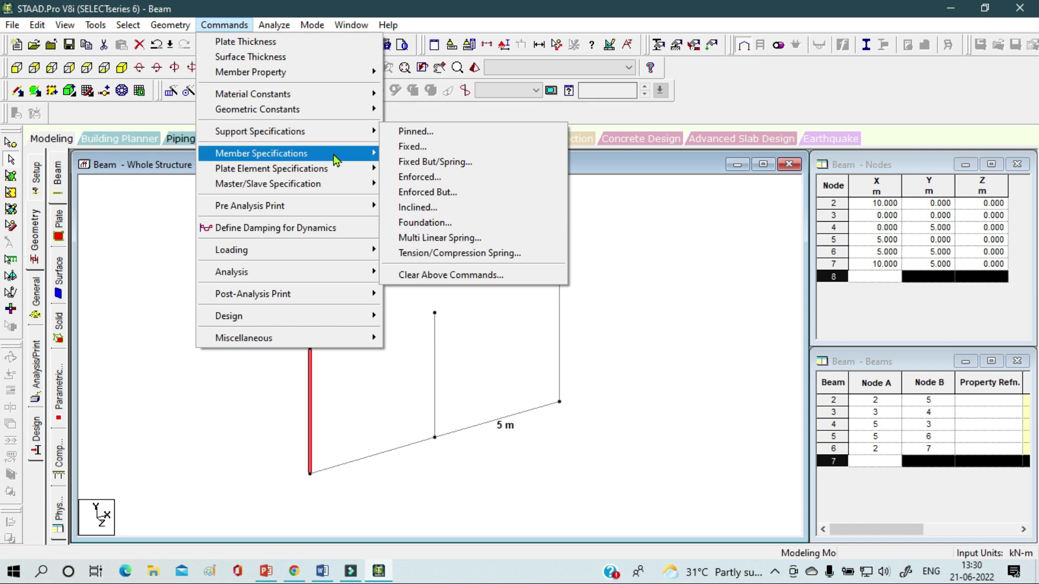
mouse_move(335, 157)
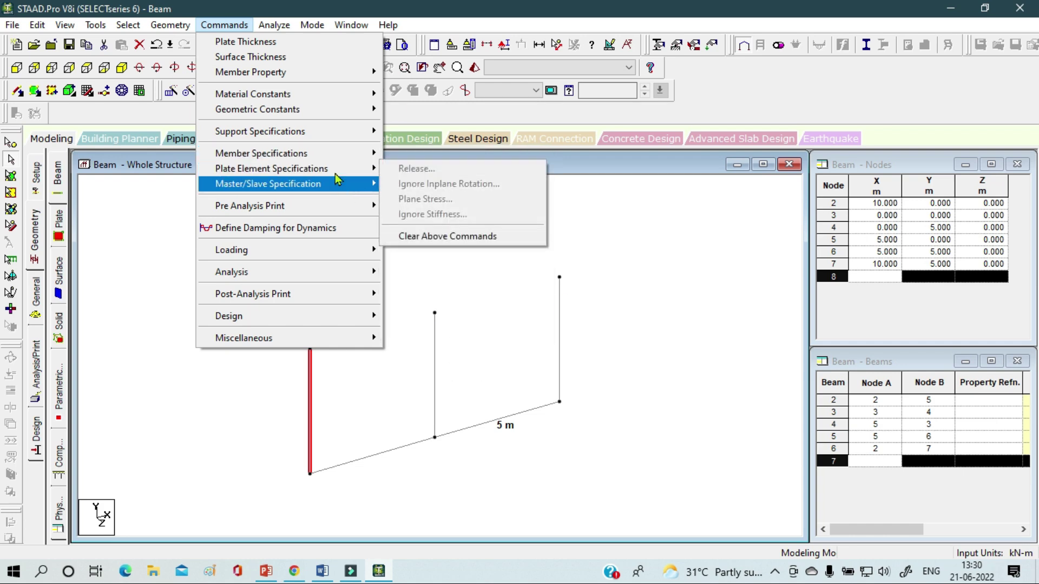
left_click(645, 157)
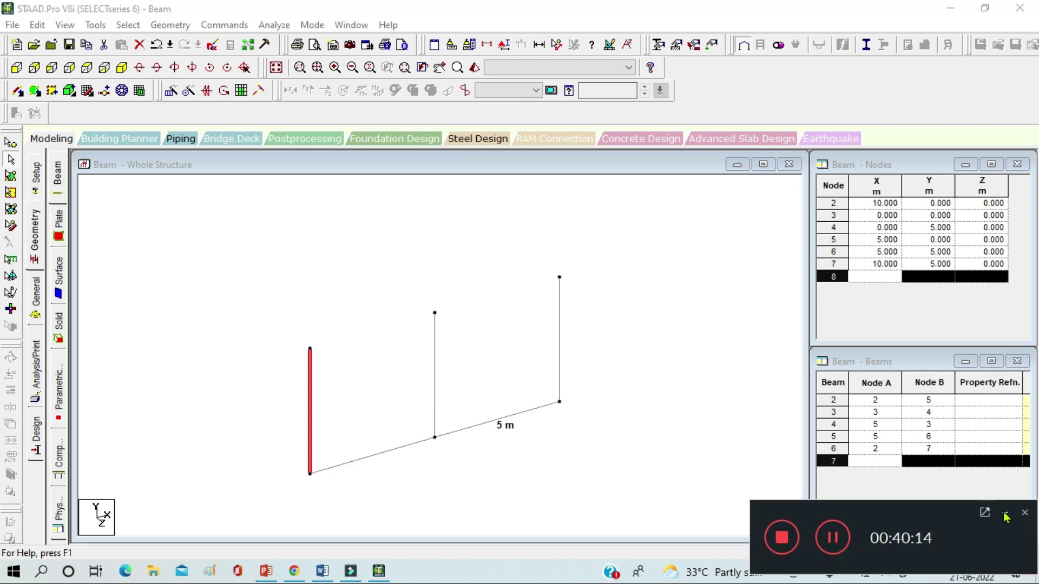
Select all five beams with Ctrl+A and delete them along with their orphan nodes.
left_click(1005, 517)
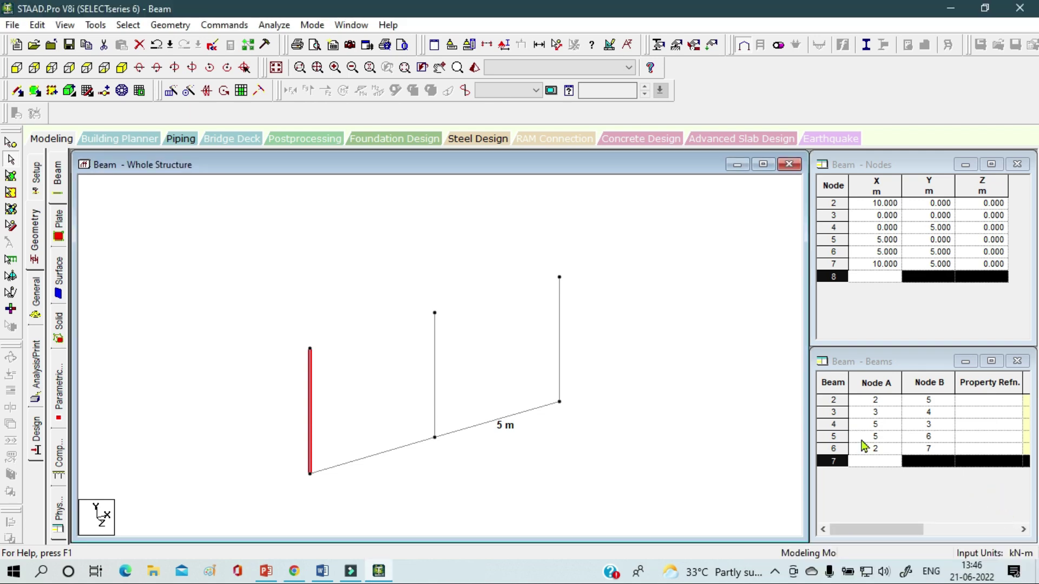
left_click(605, 373)
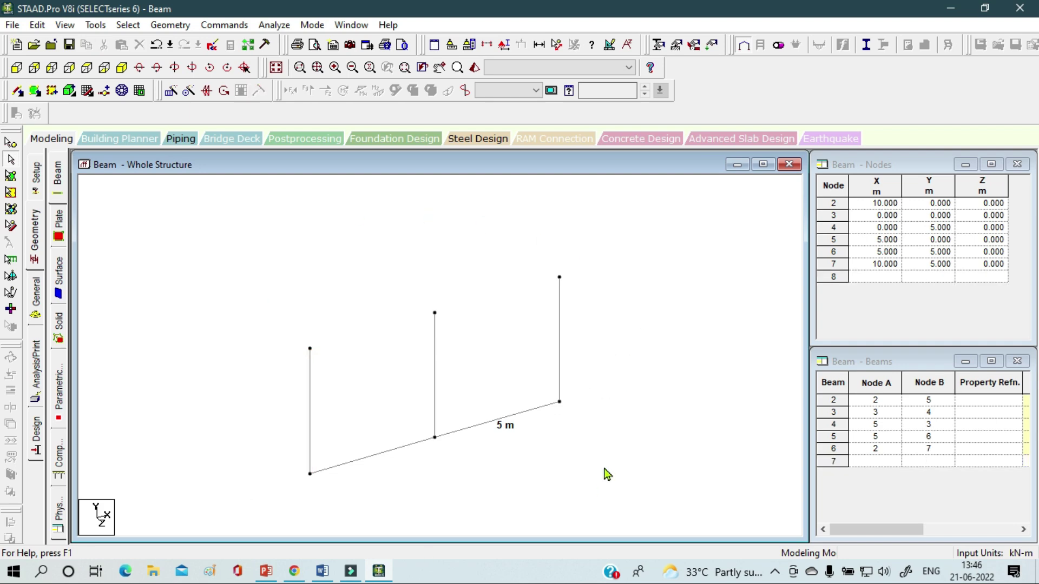
scroll(600, 446, "down", 1)
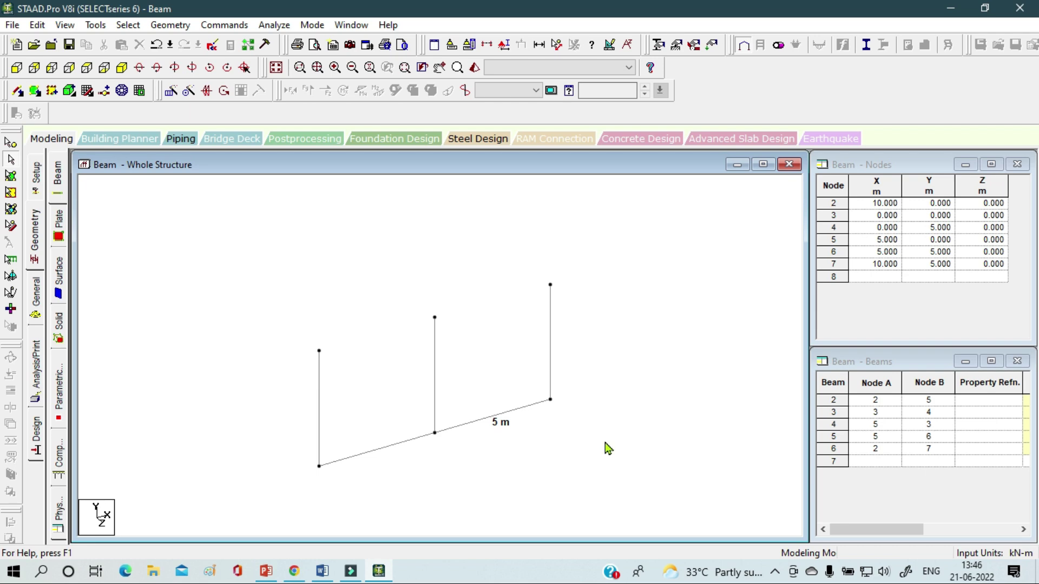
key("ctrl+a")
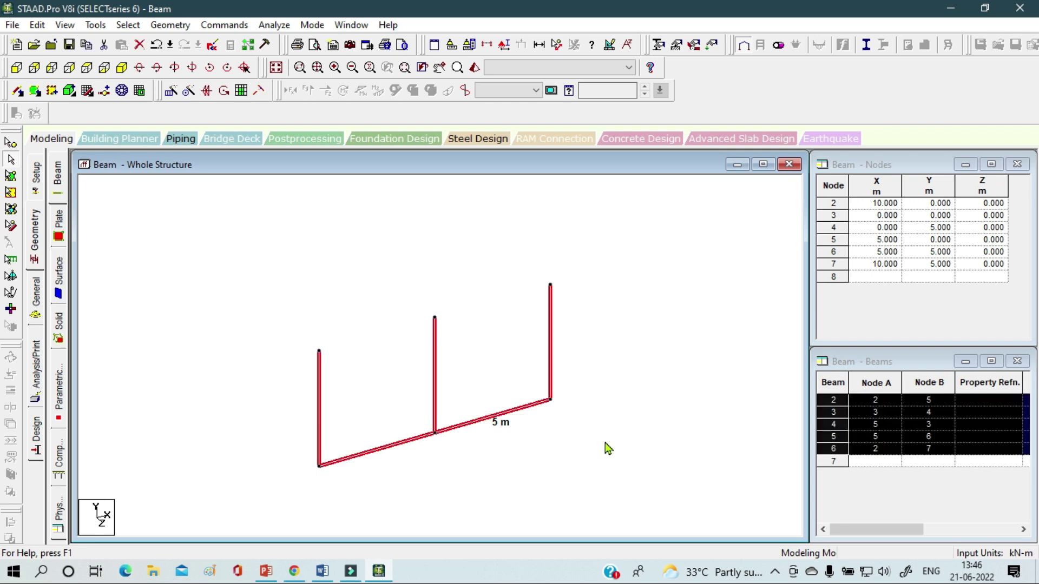
key("Delete")
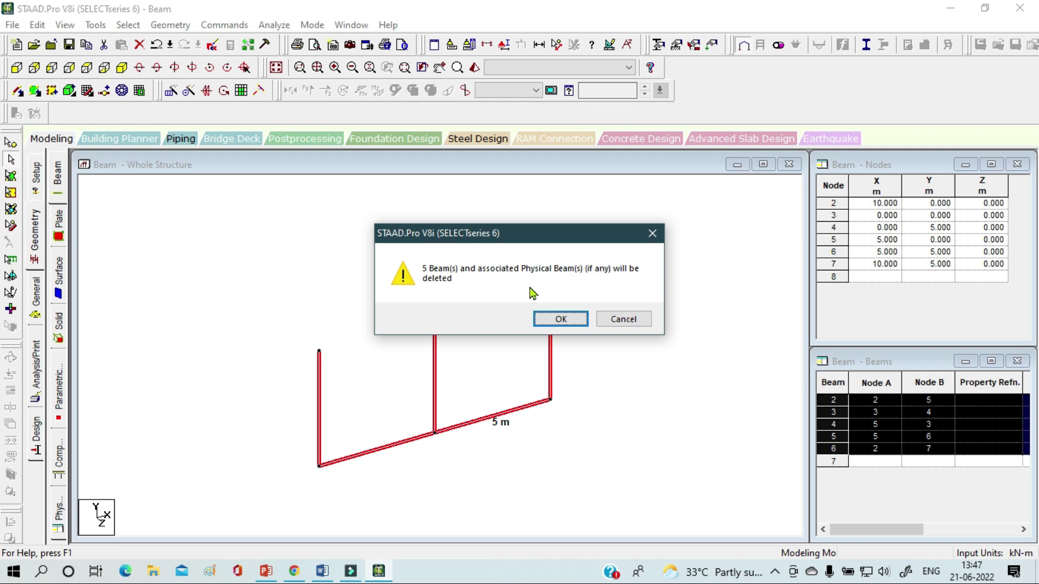
left_click(561, 319)
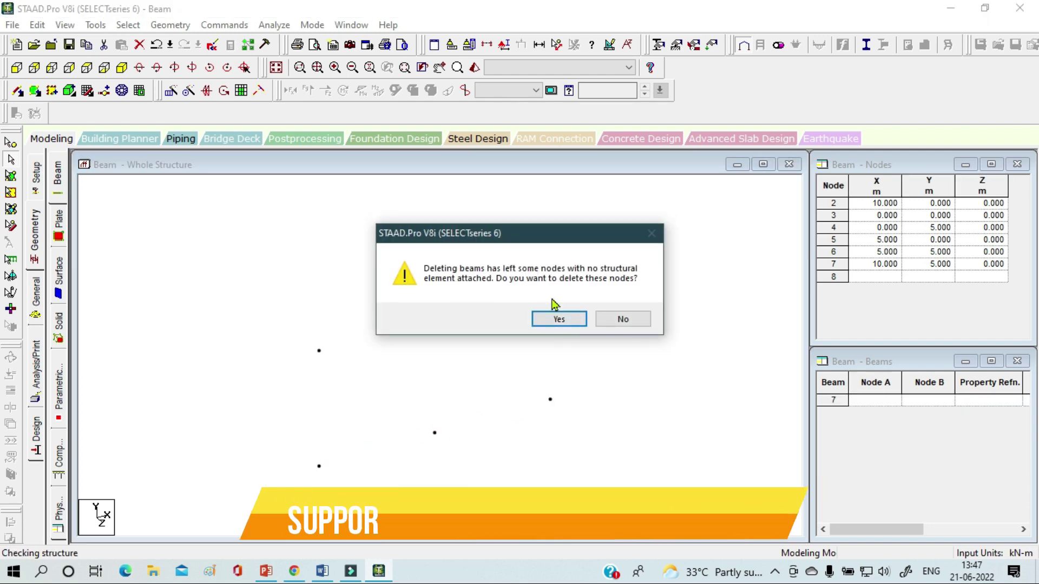
left_click(568, 320)
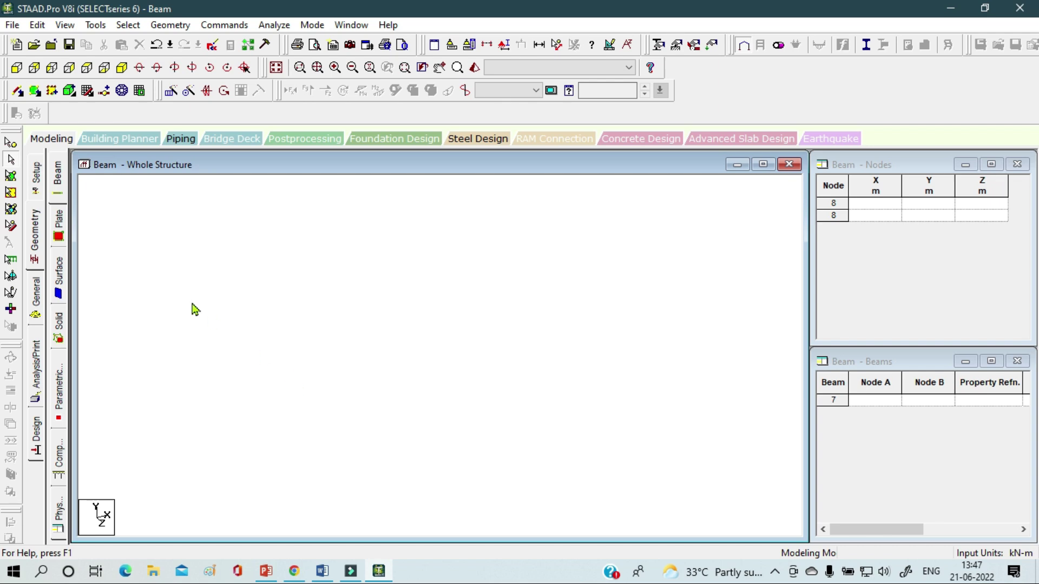
Show the Snap Node/Beam construction grid and float its settings panel as a separate window.
left_click(86, 91)
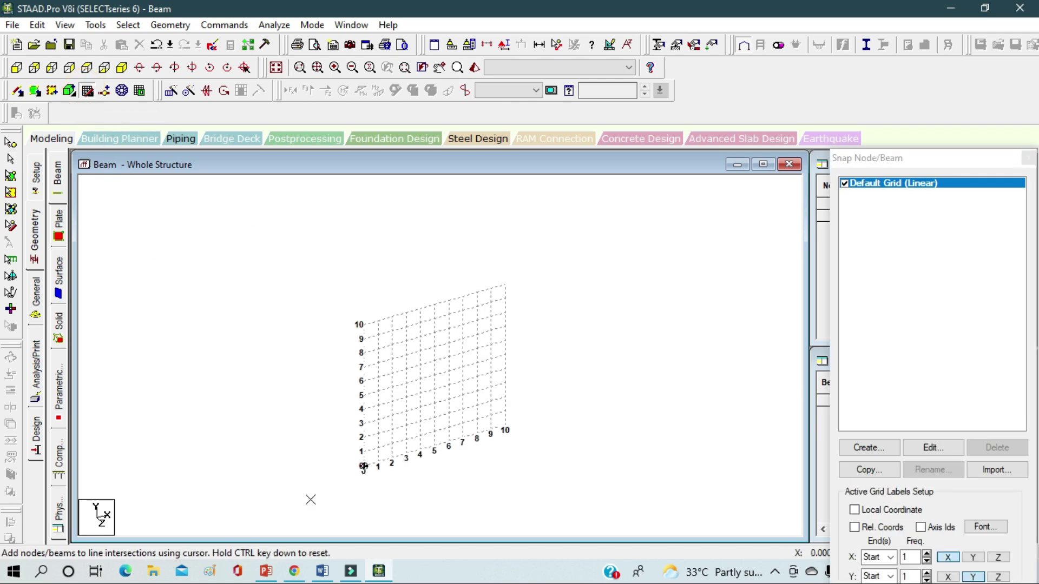
middle_click_drag(311, 498, 459, 458)
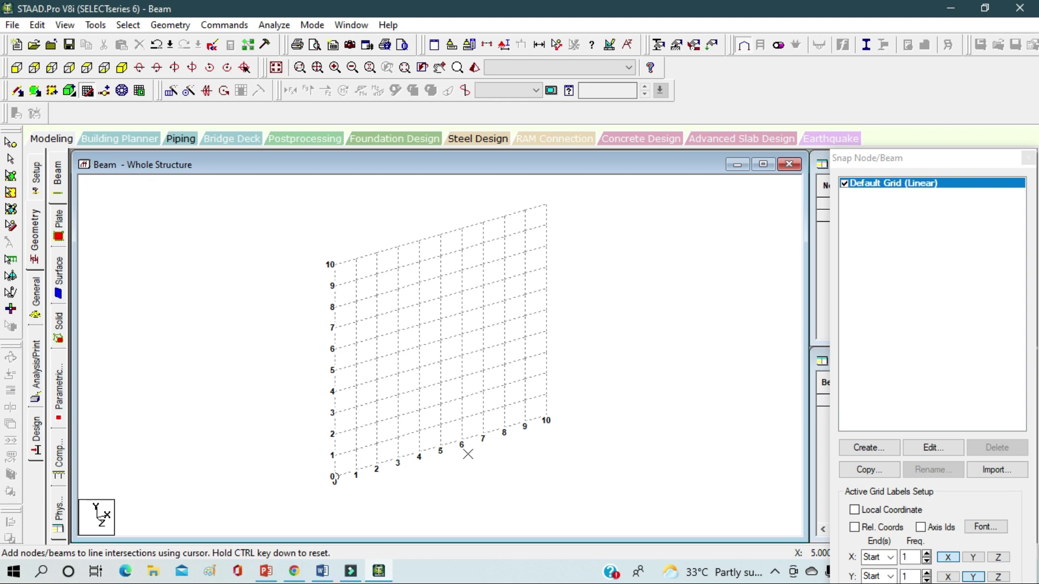
left_click_drag(969, 164, 956, 44)
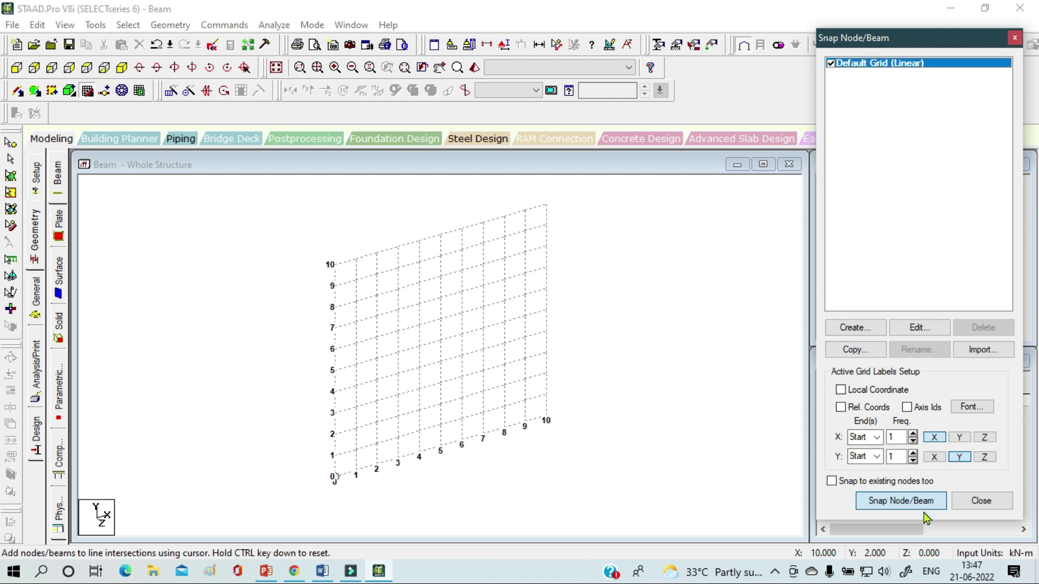
Edit the Default Grid, trying an X extent of 15, fewer Y lines and 2 m X spacing.
left_click(918, 328)
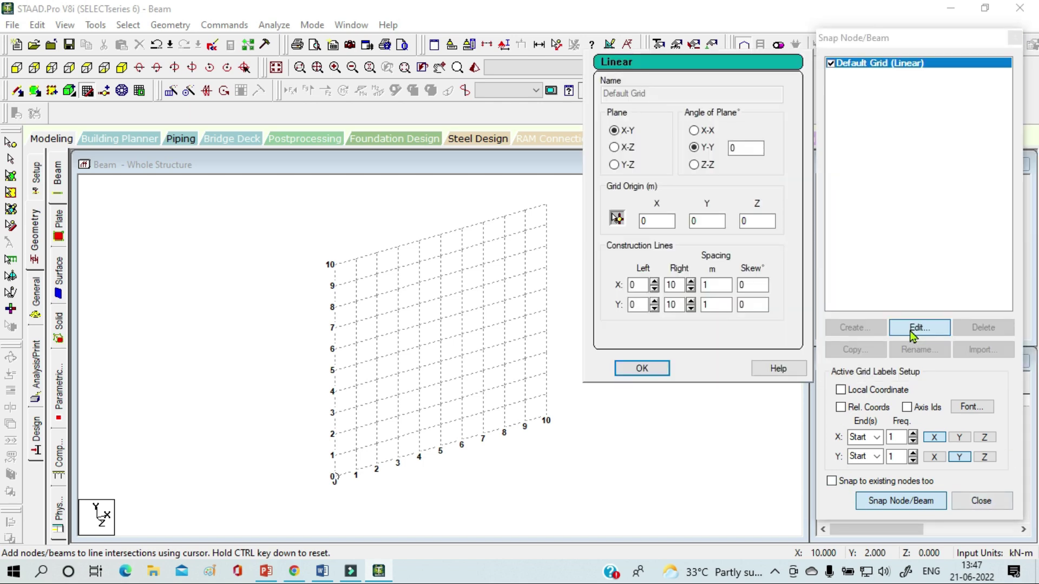
left_click(691, 281)
left_click(692, 282)
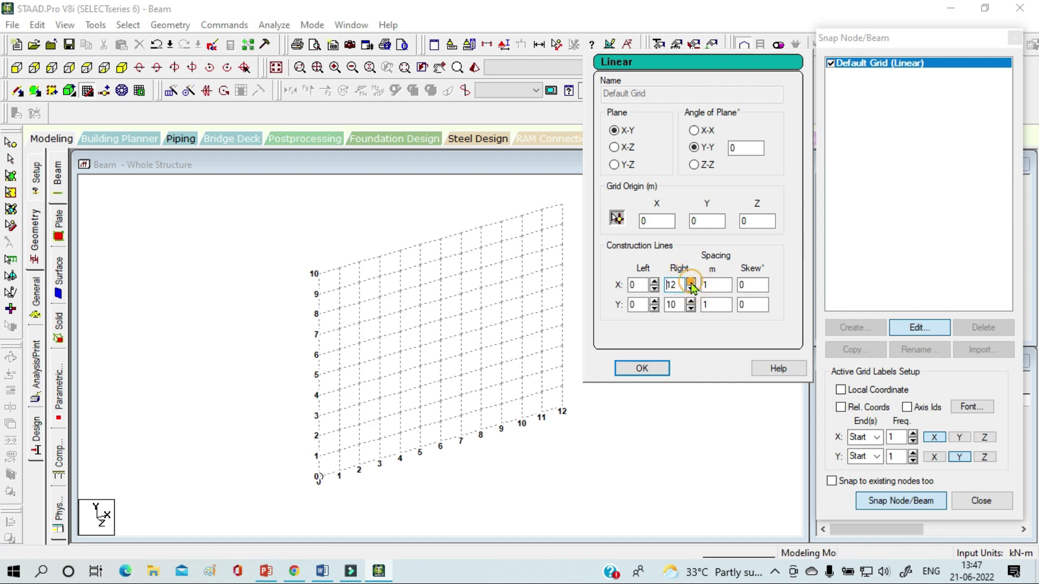
left_click(692, 282)
left_click(691, 282)
left_click(692, 282)
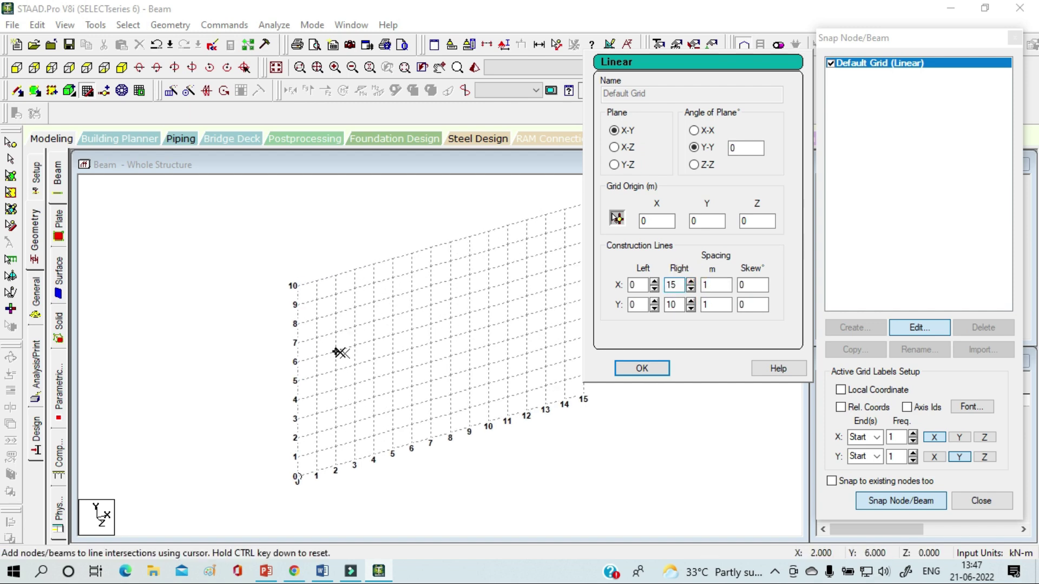
left_click(692, 309)
left_click(691, 310)
left_click(691, 309)
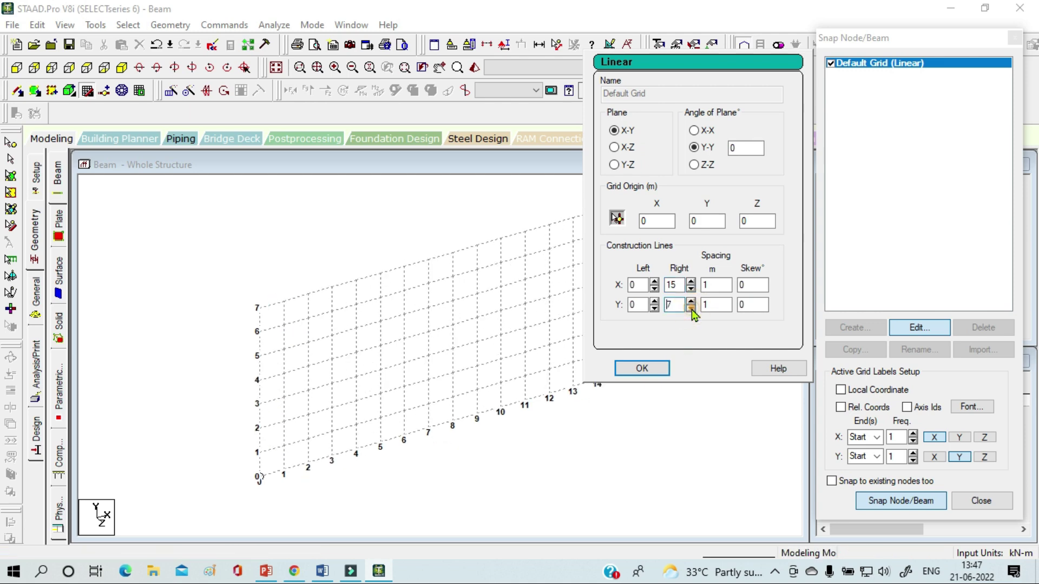
left_click(692, 309)
left_click(691, 310)
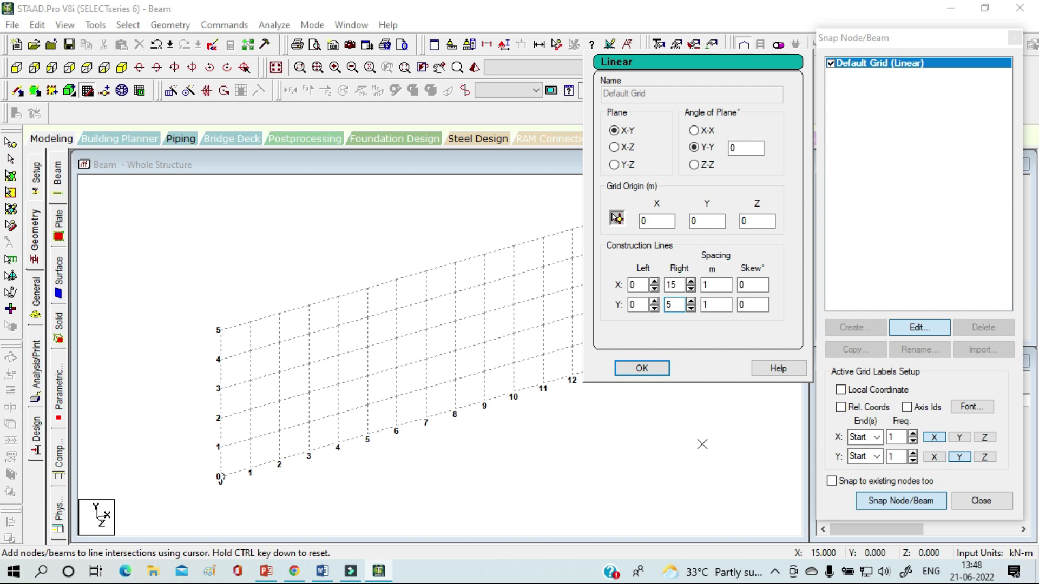
double_click(719, 287)
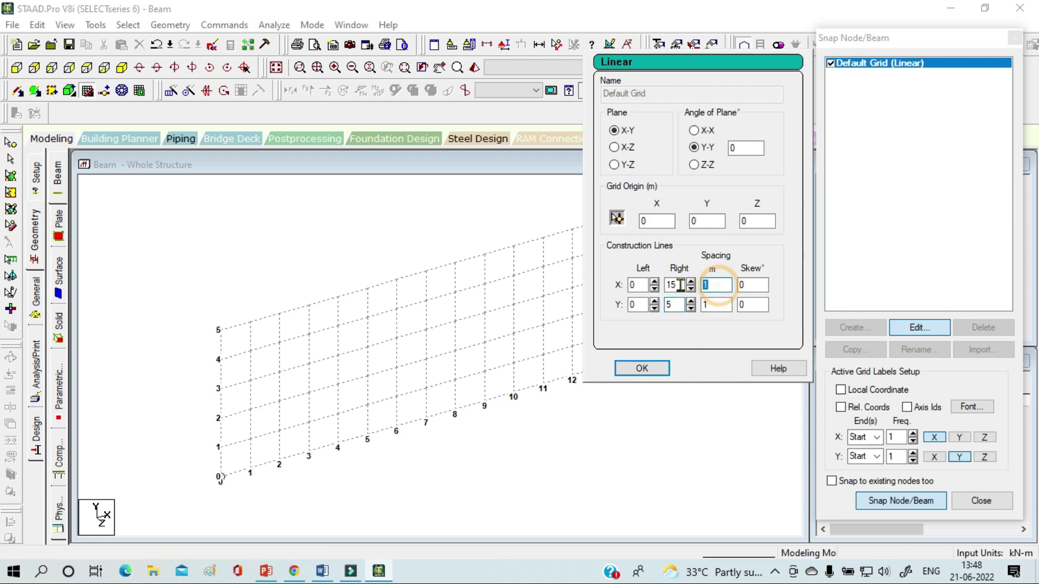
type("2")
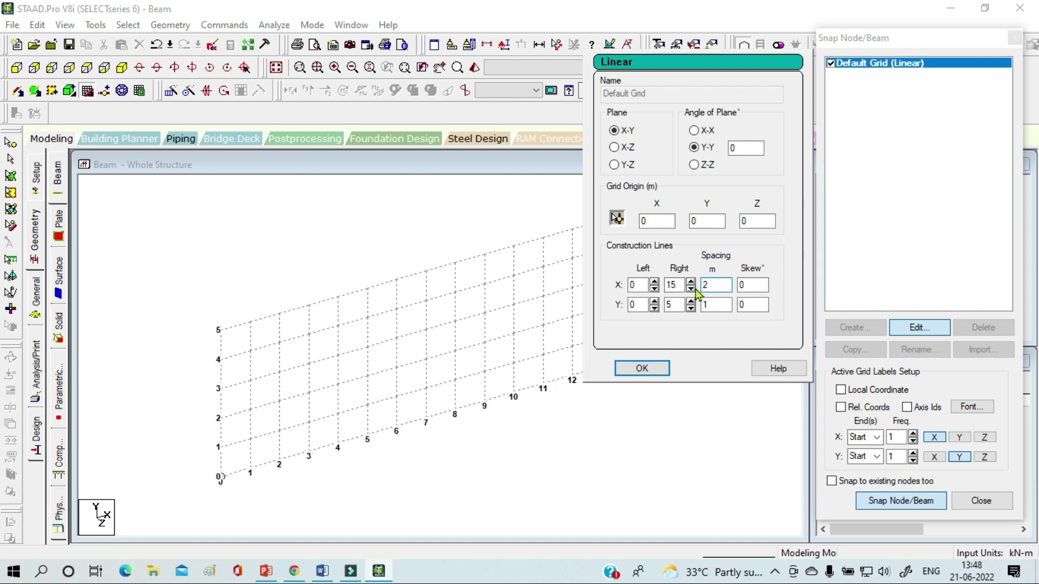
left_click(728, 306)
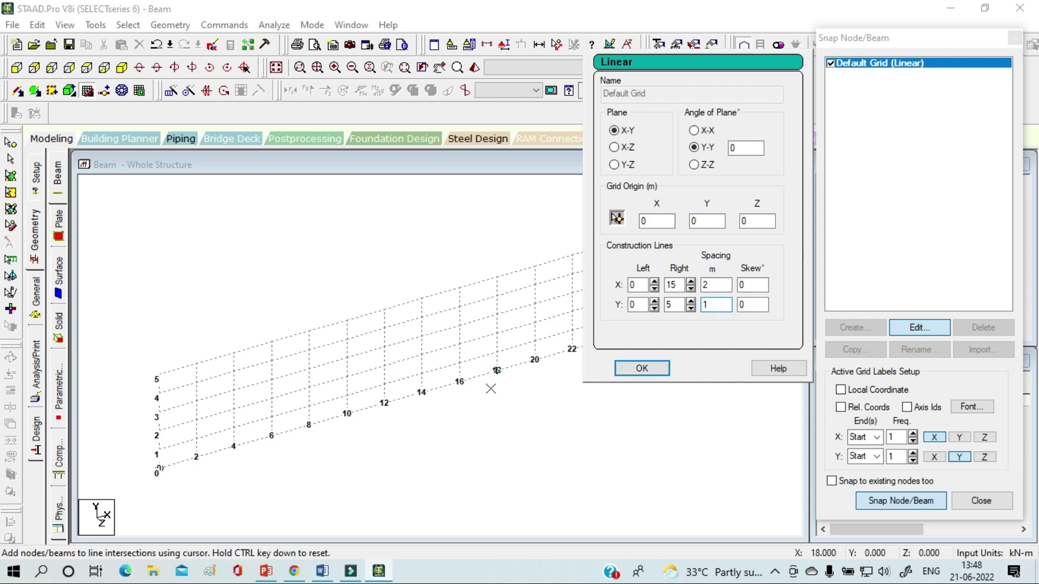
Set the grid plane to X-Y with X extent 10 and 1 m X spacing.
left_click(615, 148)
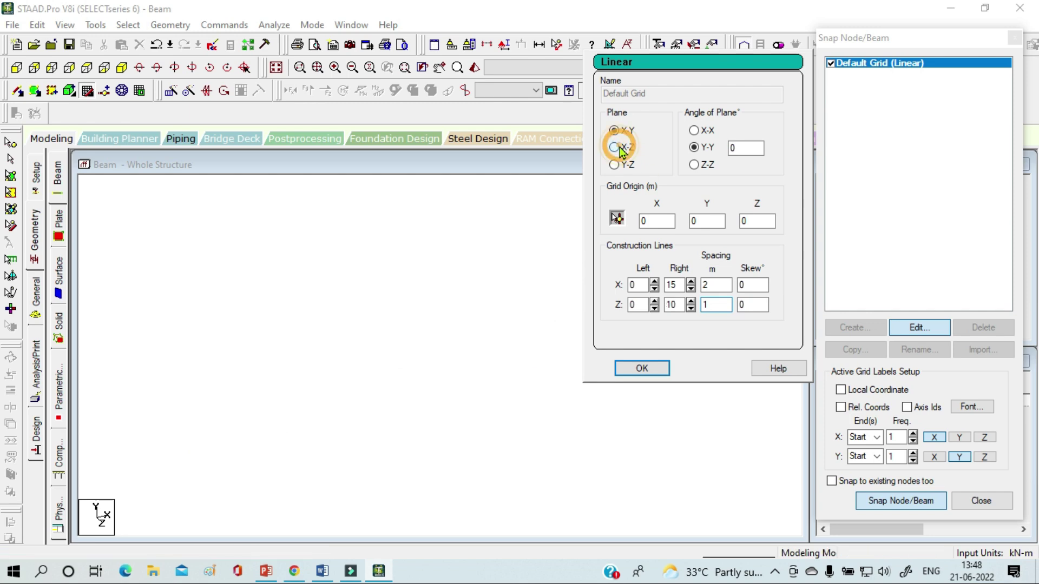
left_click(620, 168)
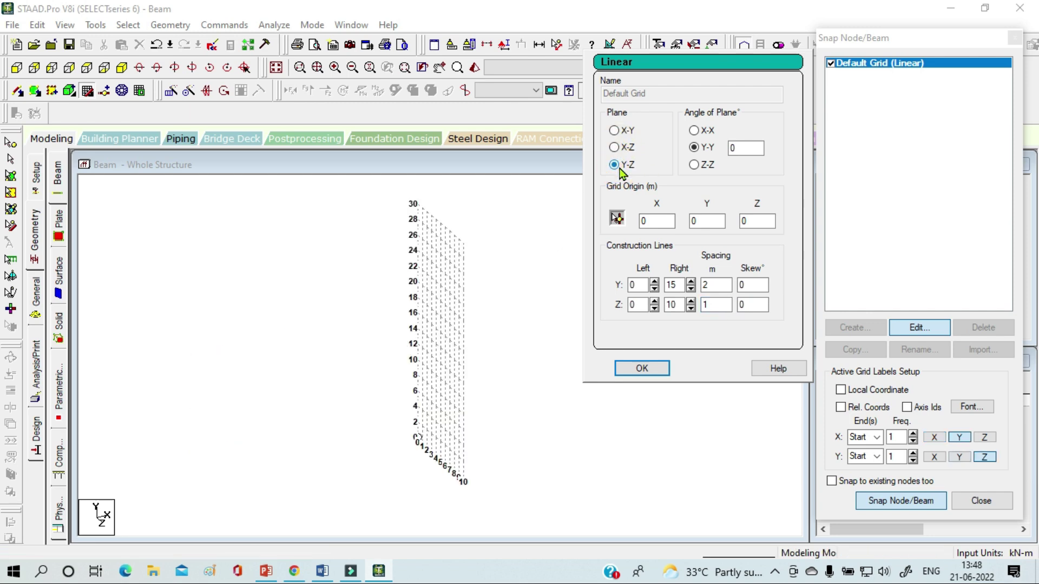
left_click(615, 147)
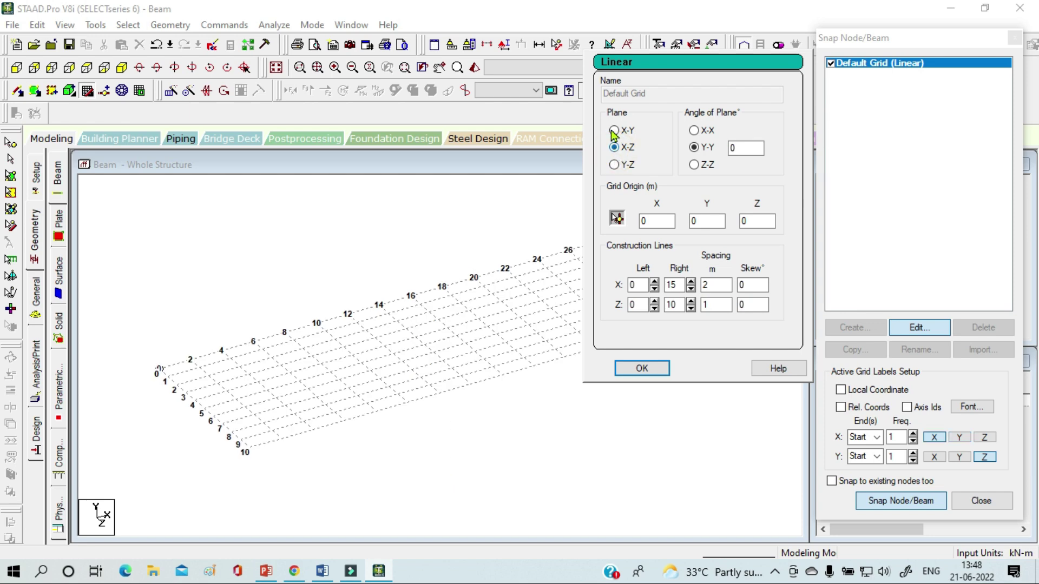
left_click(614, 131)
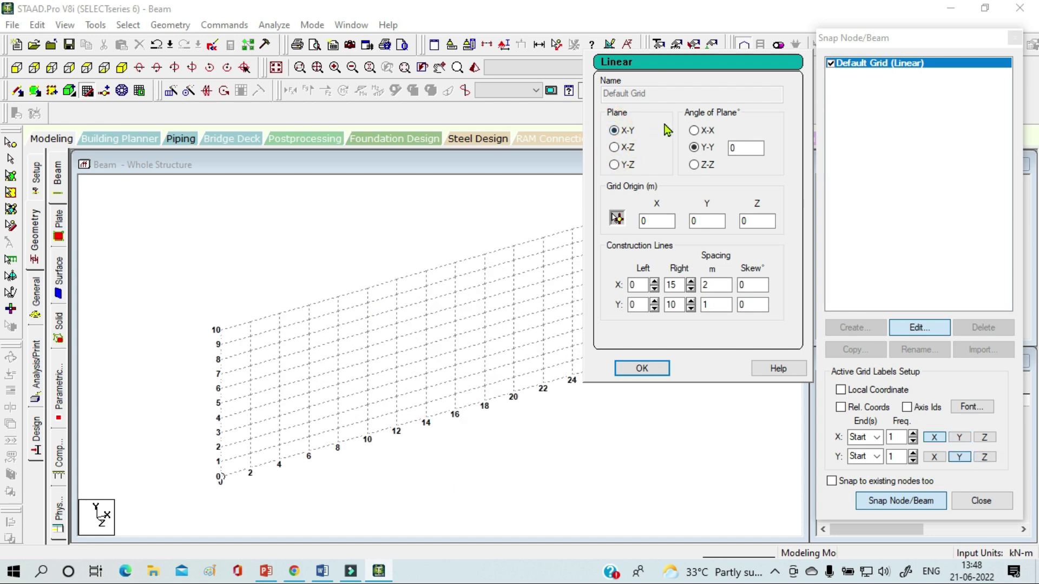
left_click(691, 292)
left_click(691, 292)
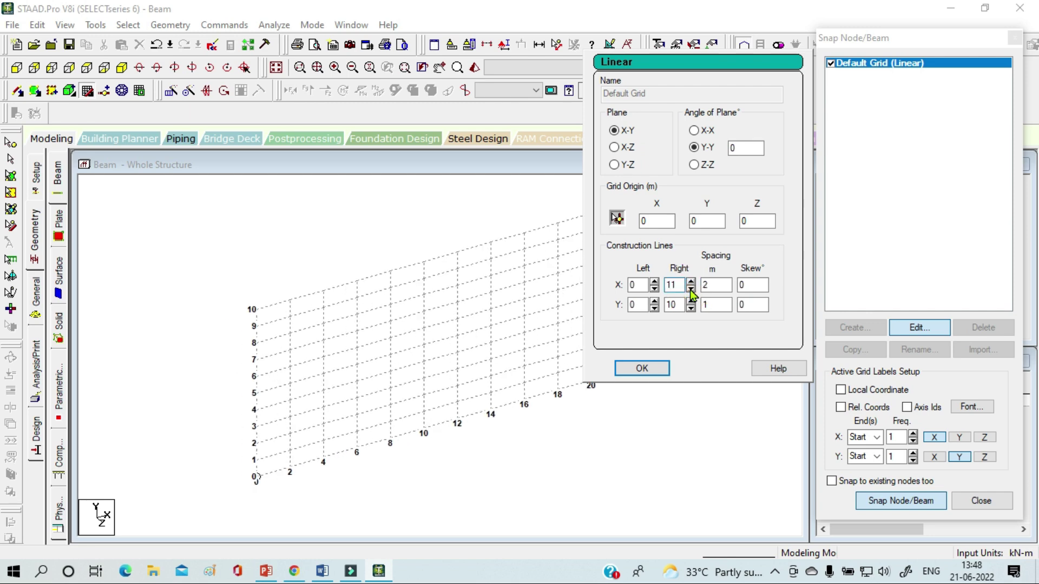
left_click(690, 288)
double_click(715, 284)
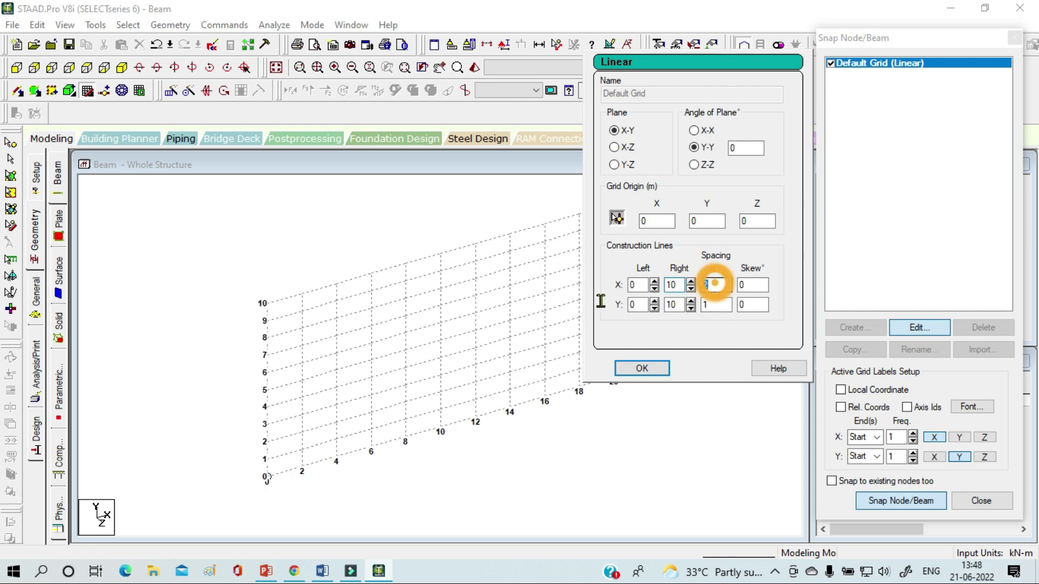
type("1")
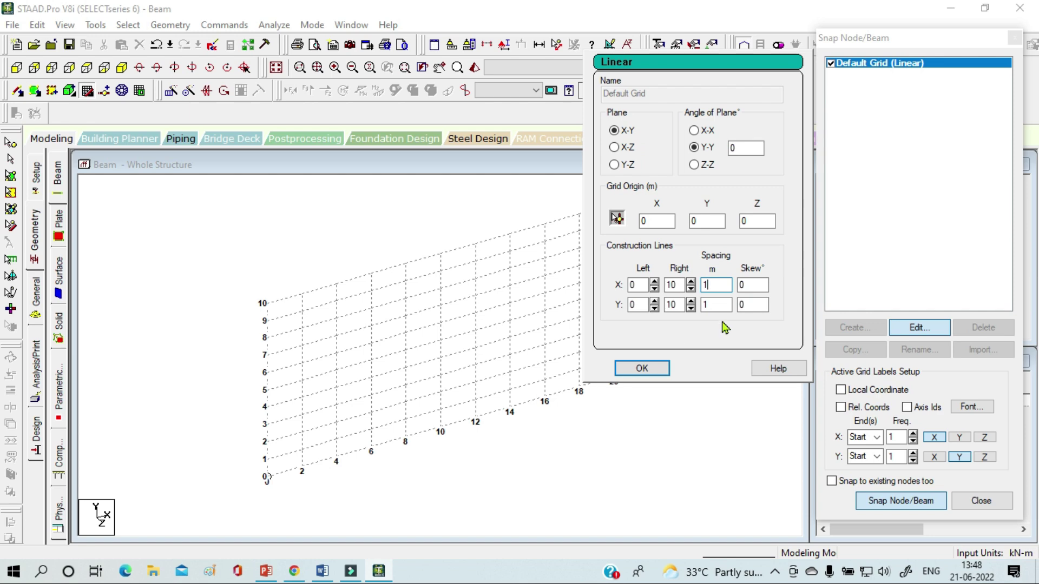
left_click(718, 305)
Accept the grid settings and preview the grid from front, back, side, top and isometric views.
left_click(652, 373)
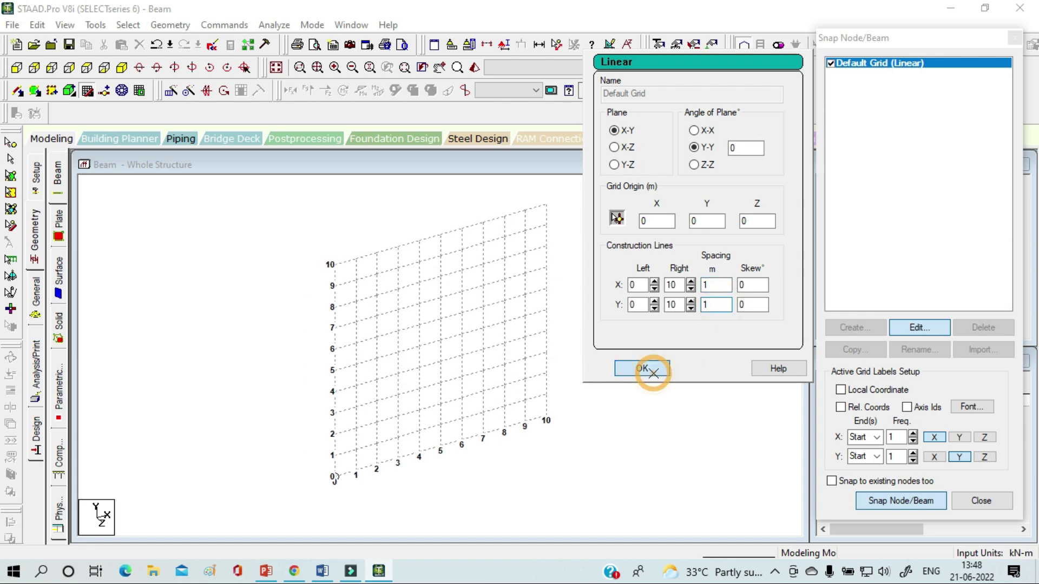
left_click(16, 68)
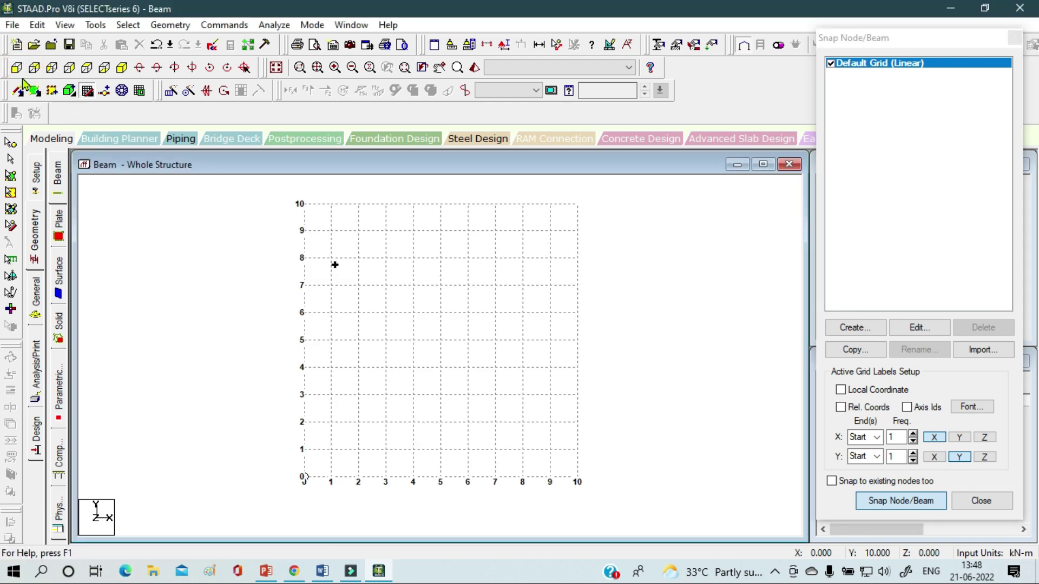
left_click(39, 77)
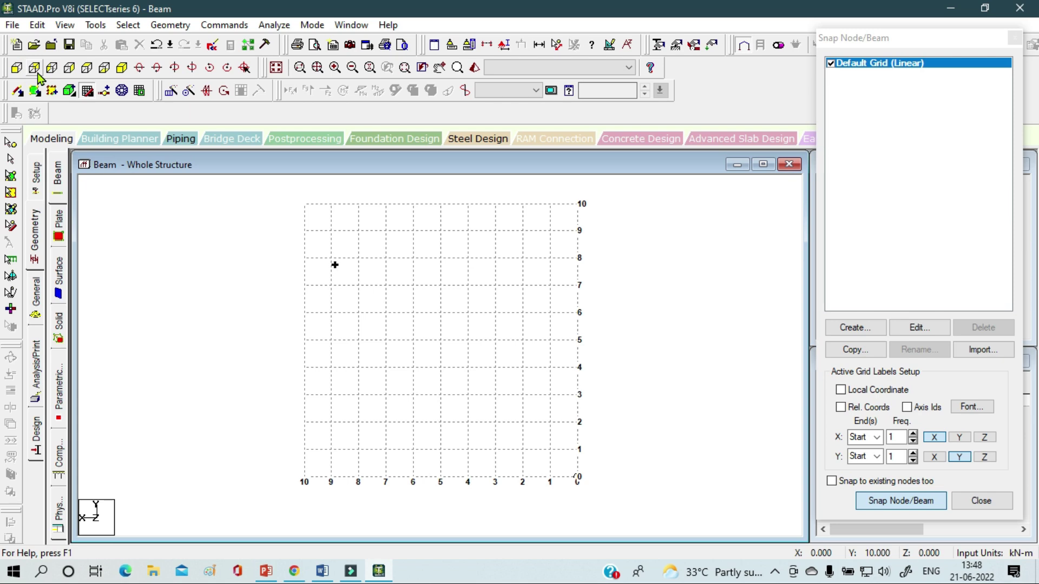
left_click(53, 71)
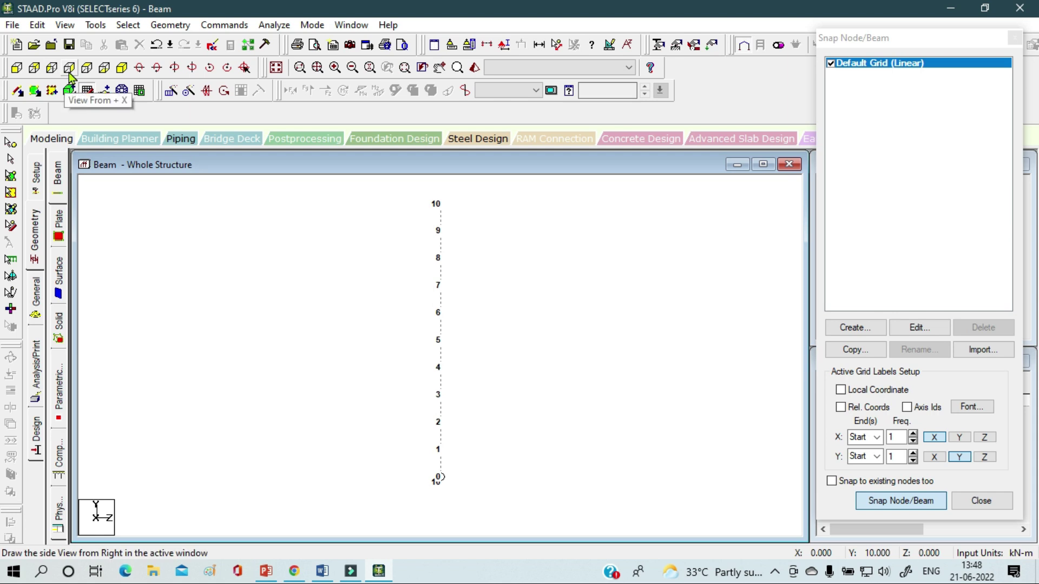
left_click(87, 68)
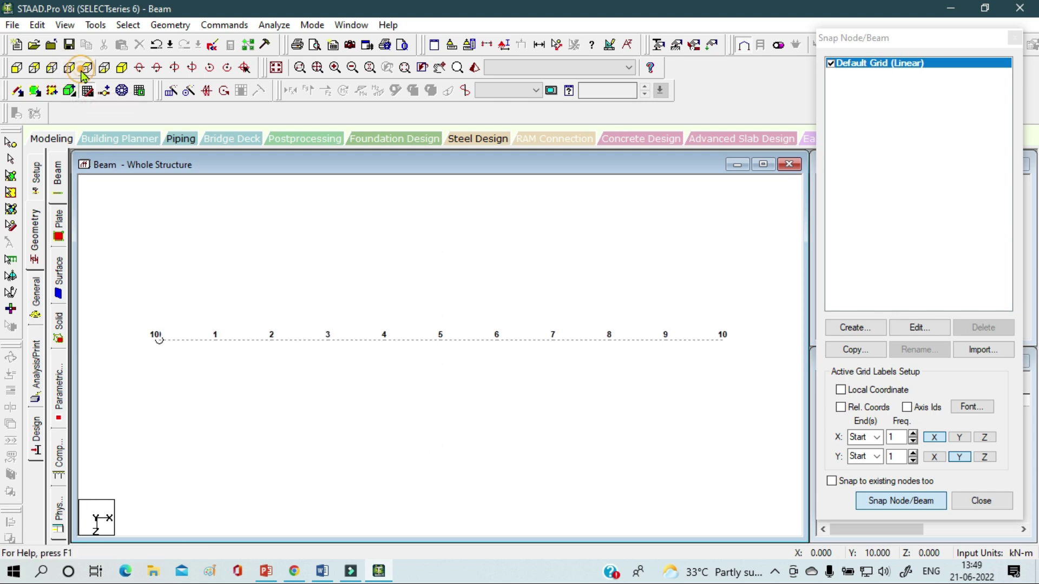
left_click(121, 67)
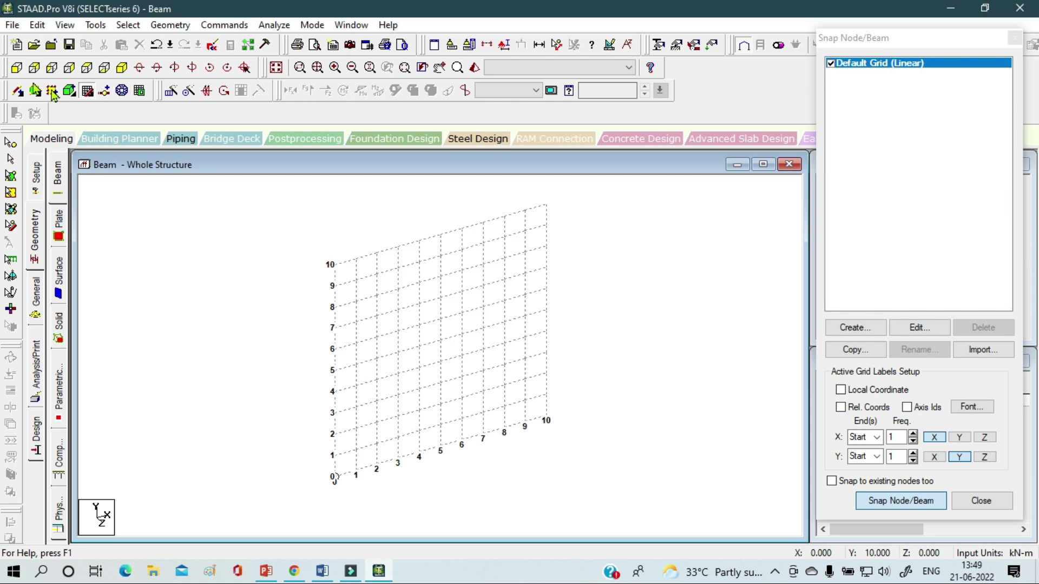
Return to the front elevation, zoom onto the lower grid rows, and switch to the Nodes cursor.
left_click(17, 68)
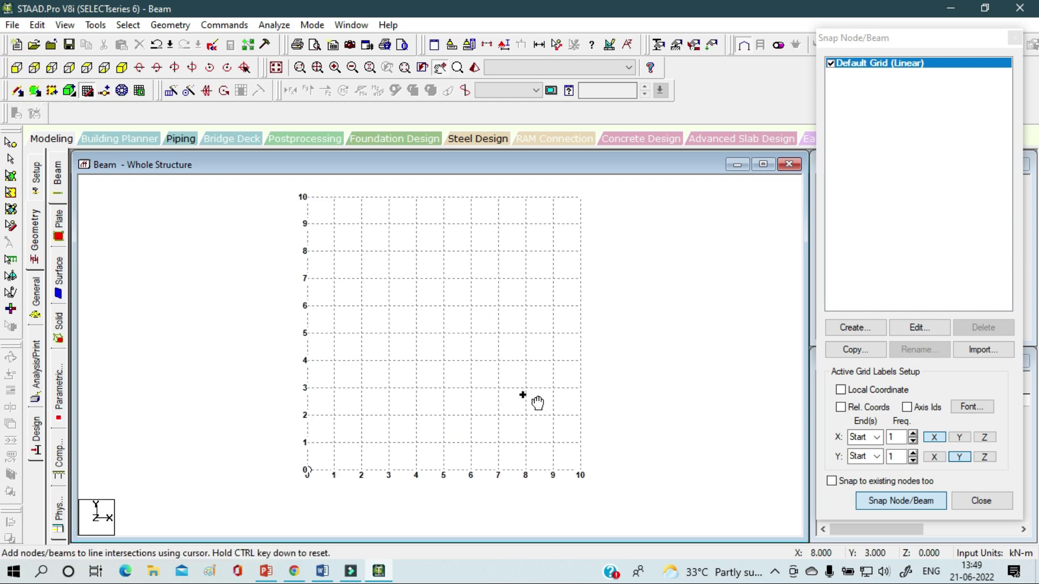
scroll(538, 403, "up", 3)
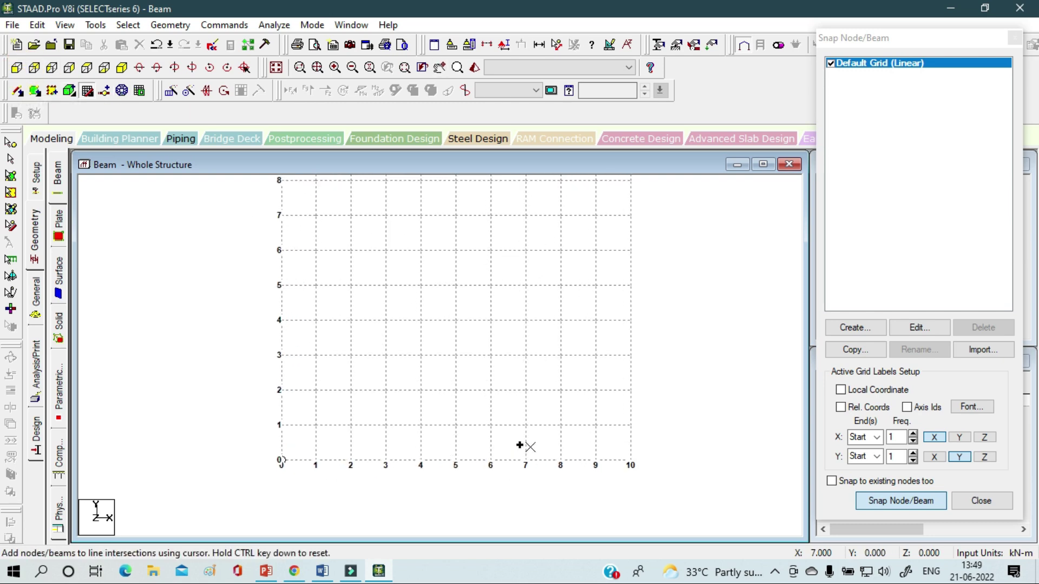
middle_click_drag(536, 378, 384, 318)
scroll(459, 316, "up", 1)
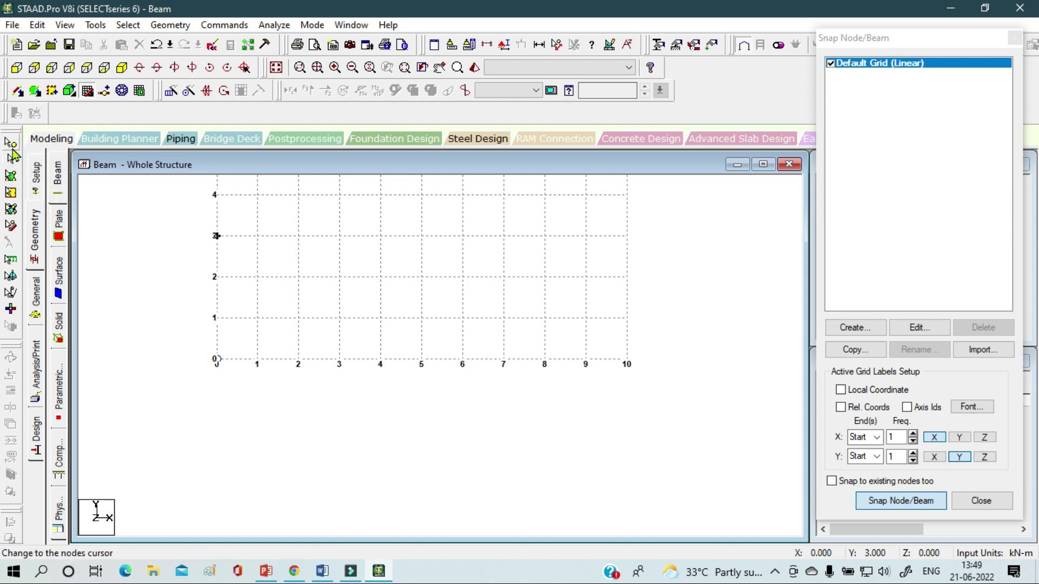
left_click(11, 143)
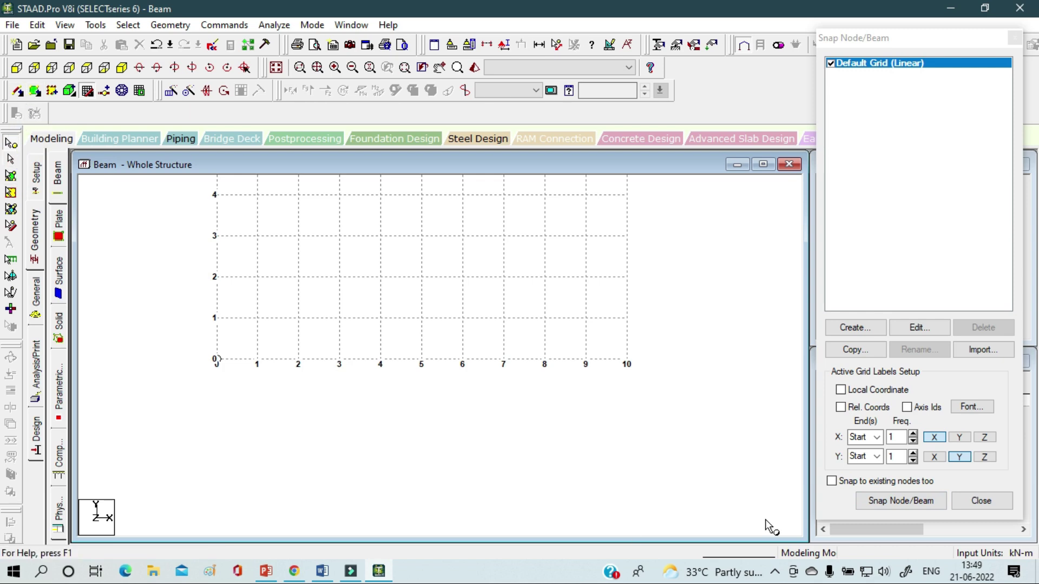
Snap beam nodes to grid points at X 0, 2, 4, 7 and 10 m.
left_click(918, 499)
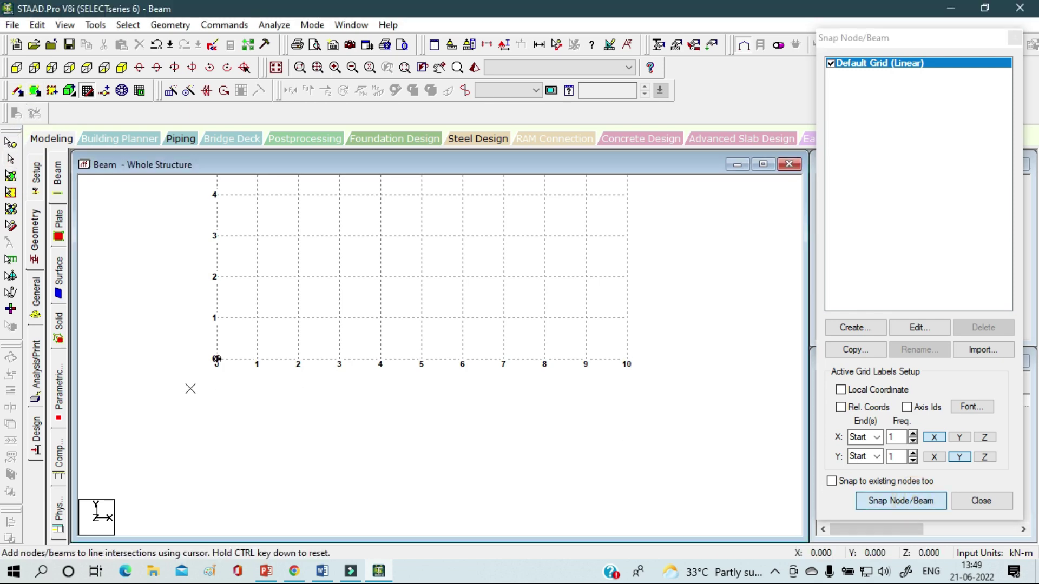
left_click(216, 359)
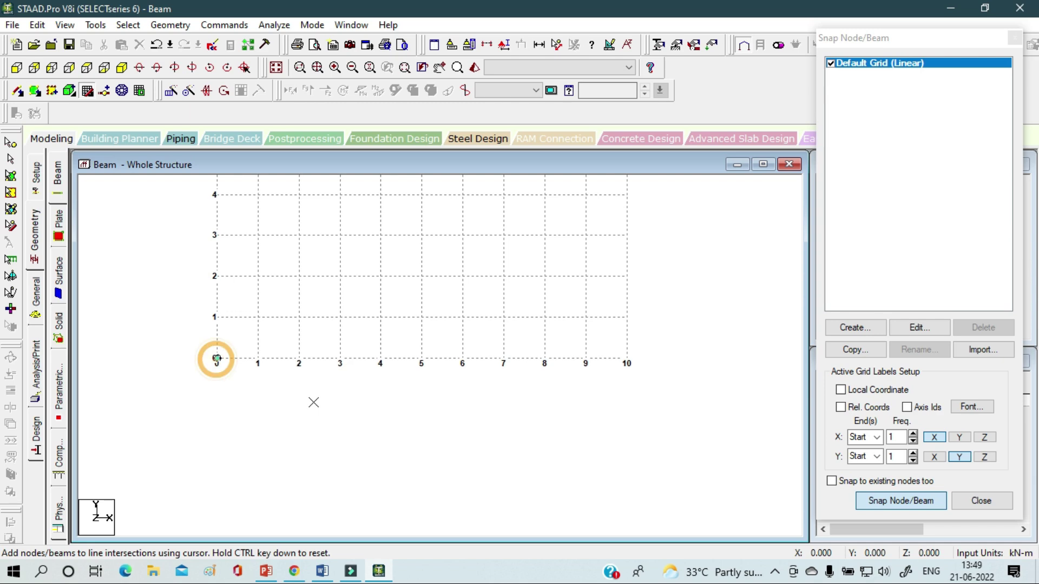
left_click(299, 360)
left_click(380, 359)
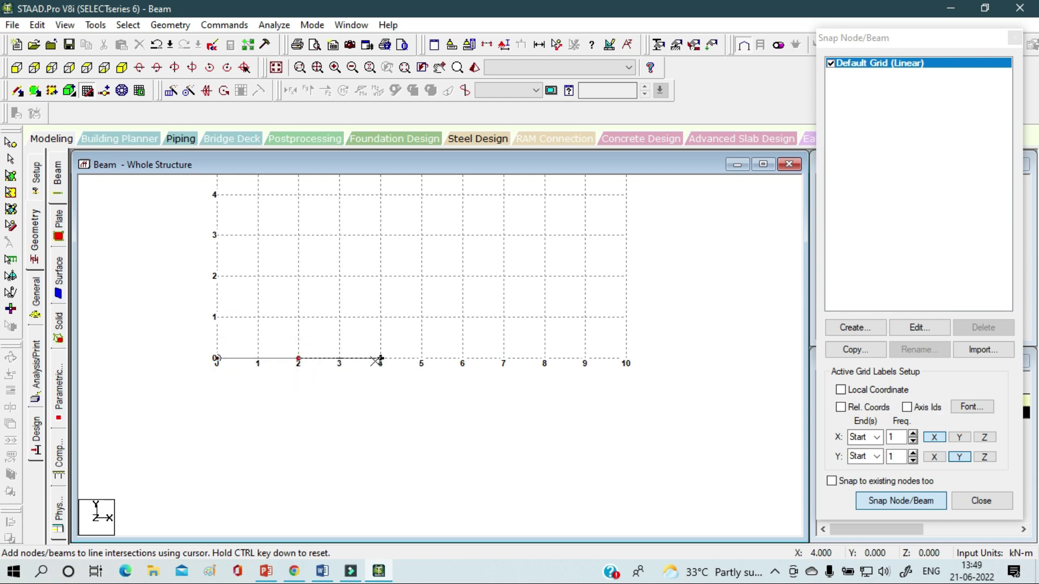
left_click(504, 359)
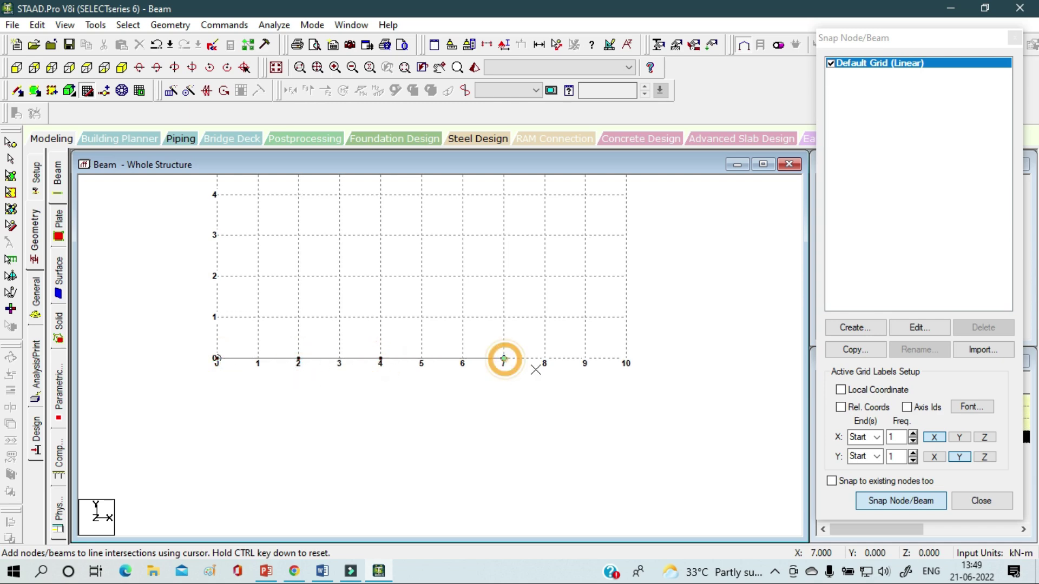
left_click(626, 358)
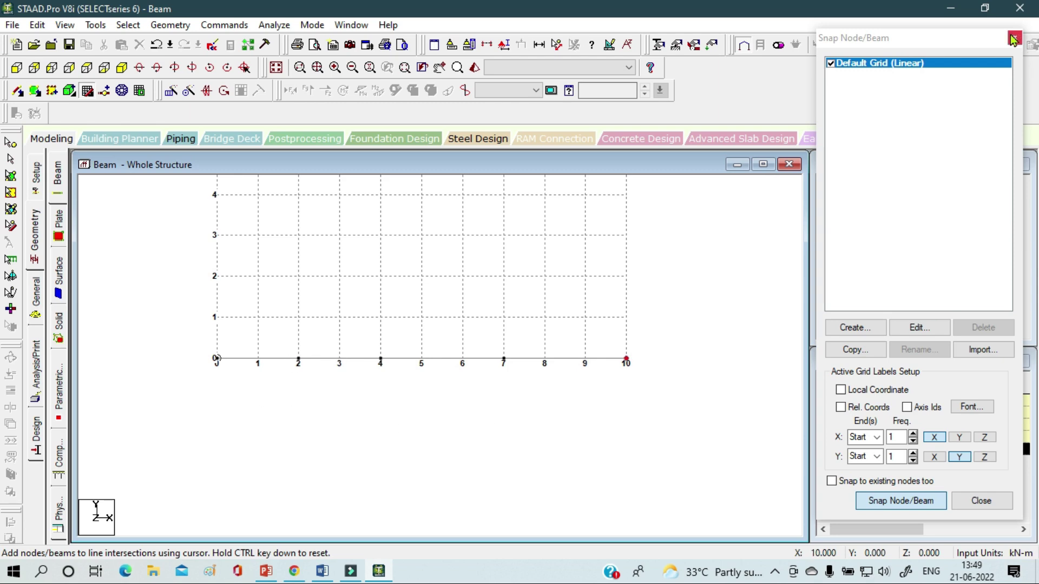
Stop drawing beams and close the Snap Node/Beam panel.
middle_click_drag(470, 341, 491, 413)
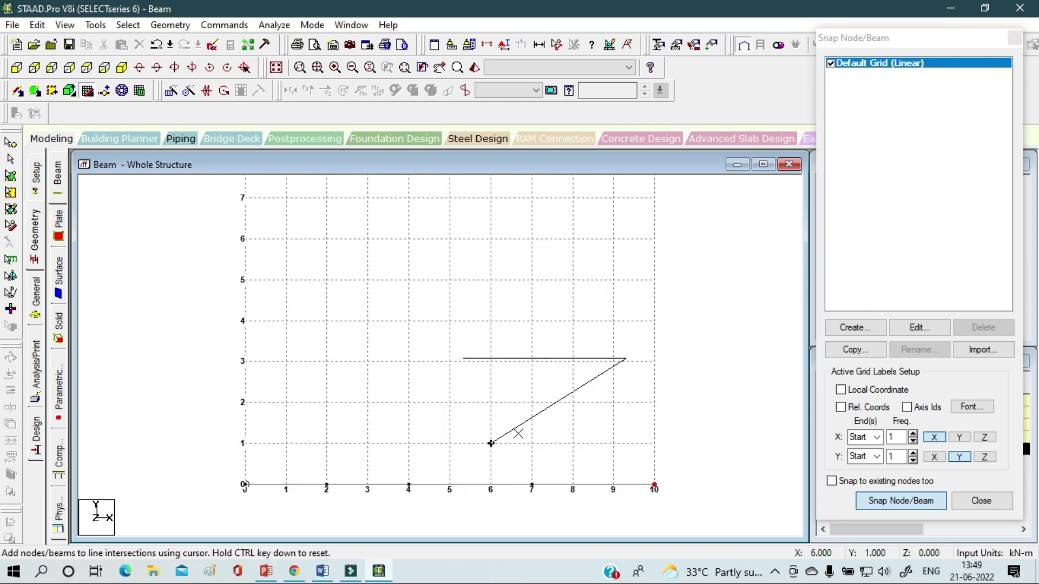
key("Escape")
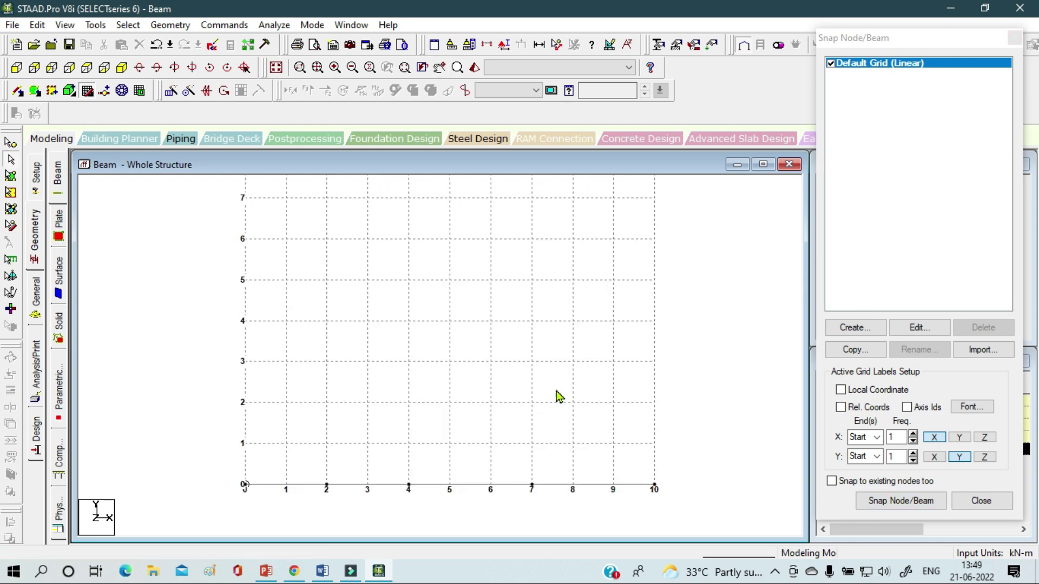
left_click(1014, 37)
scroll(538, 446, "down", 2)
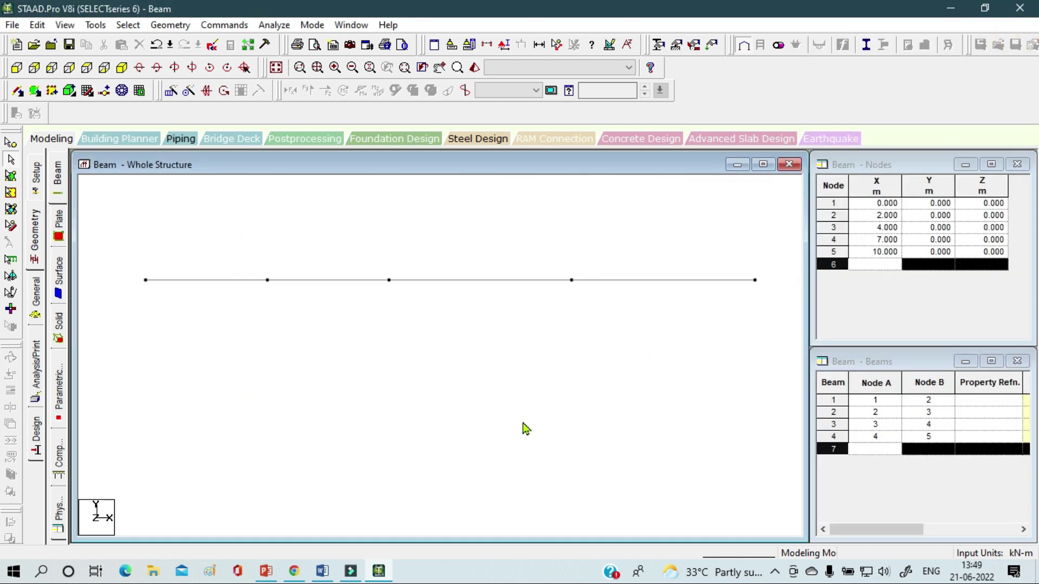
scroll(424, 271, "up", 1)
Accept the Auto Save prompt and save the modified four-member beam structure.
middle_click_drag(424, 271, 401, 323)
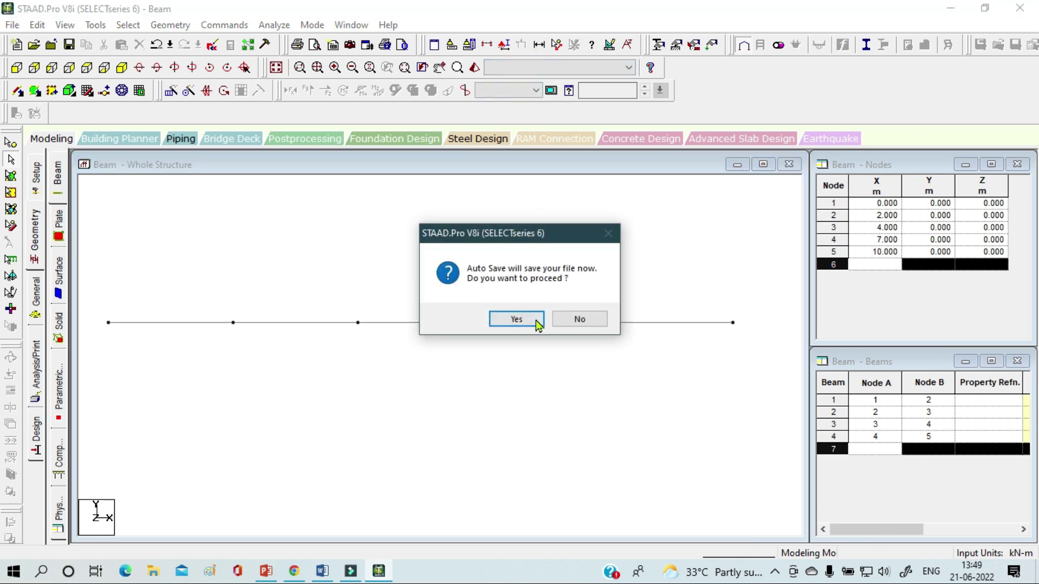
left_click(530, 319)
left_click(445, 307)
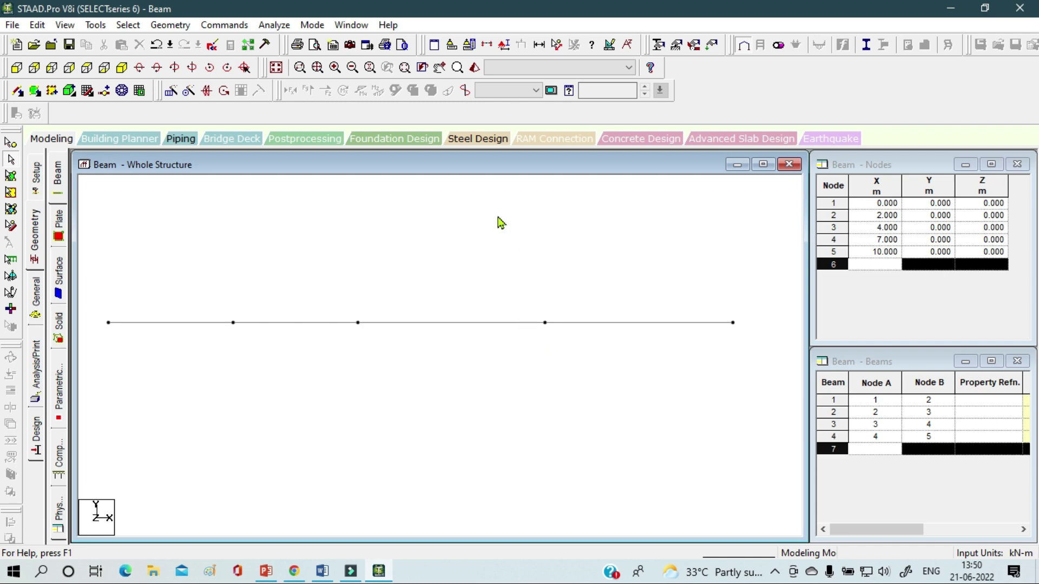
Measure the distances between nodes 1–2 and nodes 3–4.
left_click(557, 46)
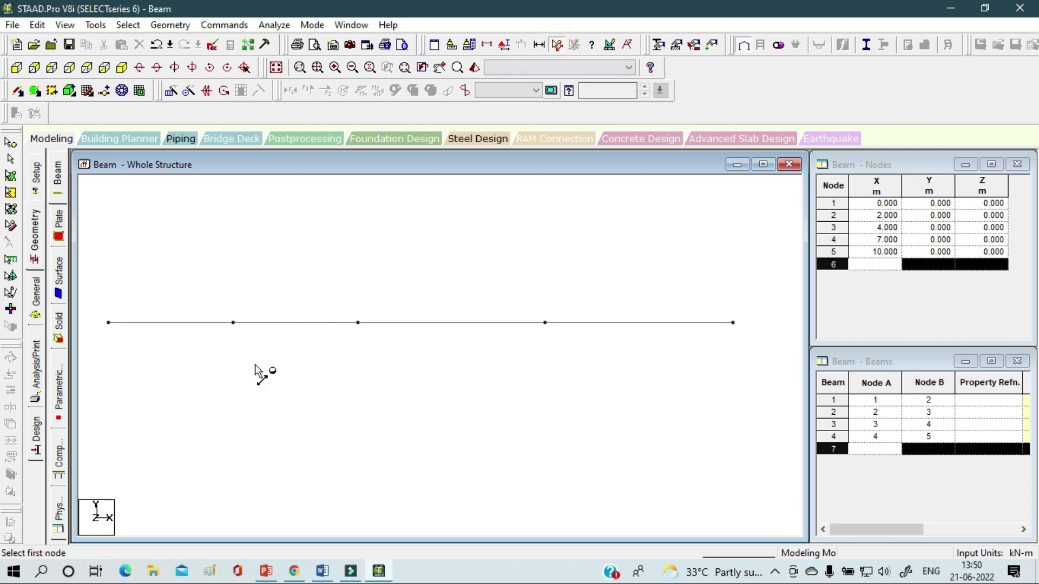
left_click(108, 323)
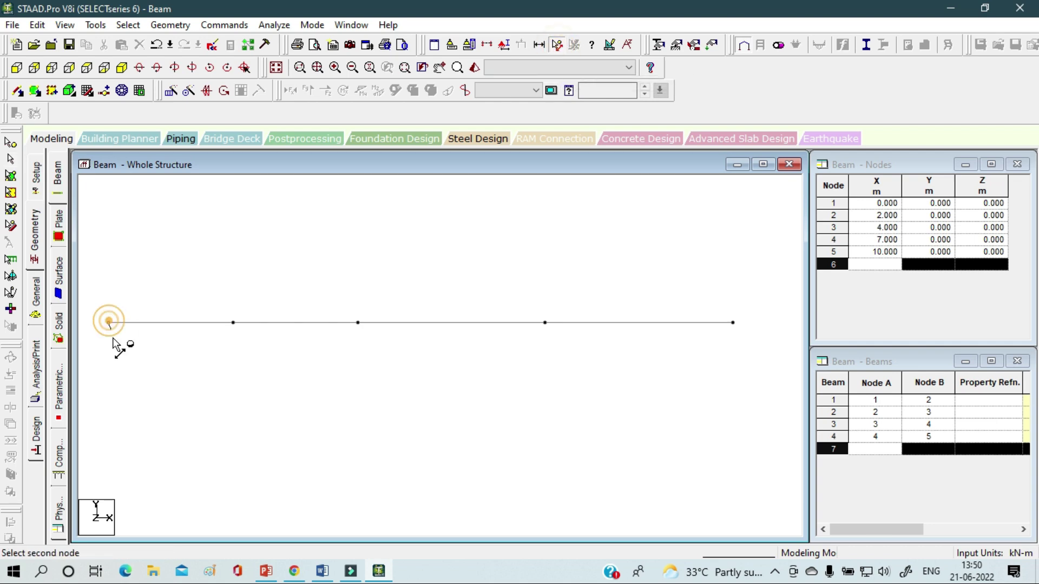
left_click(233, 323)
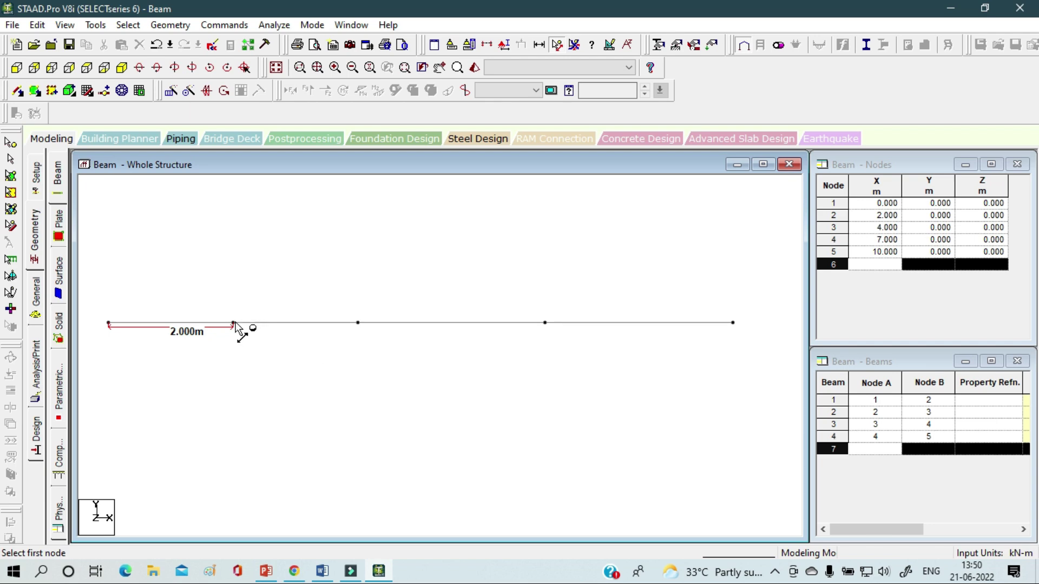
left_click(357, 322)
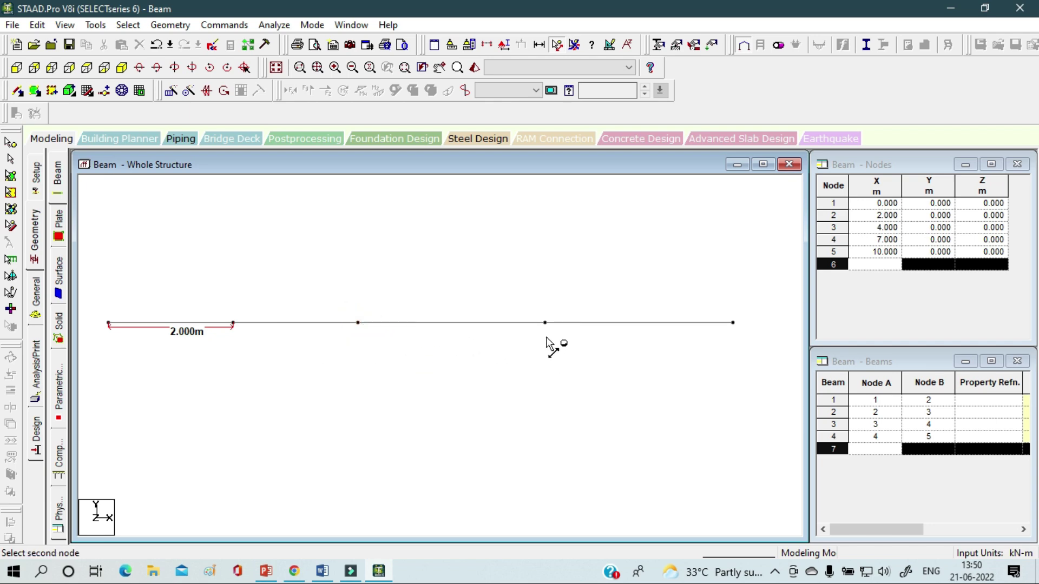
left_click(544, 323)
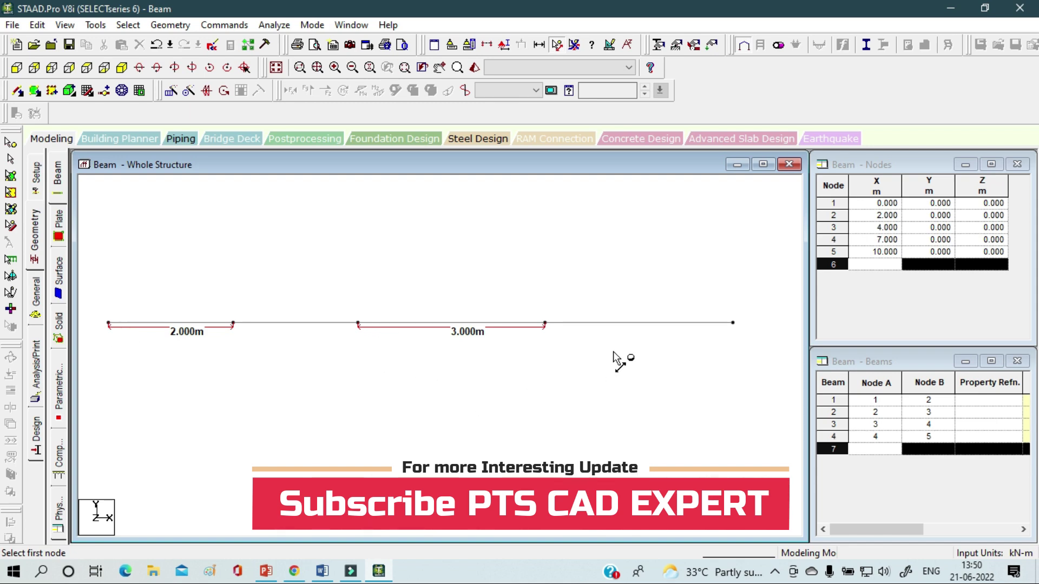
Place dimension lines of 3 m (nodes 4–5), 2 m (2–3), 7 m (1–4) and 6 m (3–5).
left_click(545, 323)
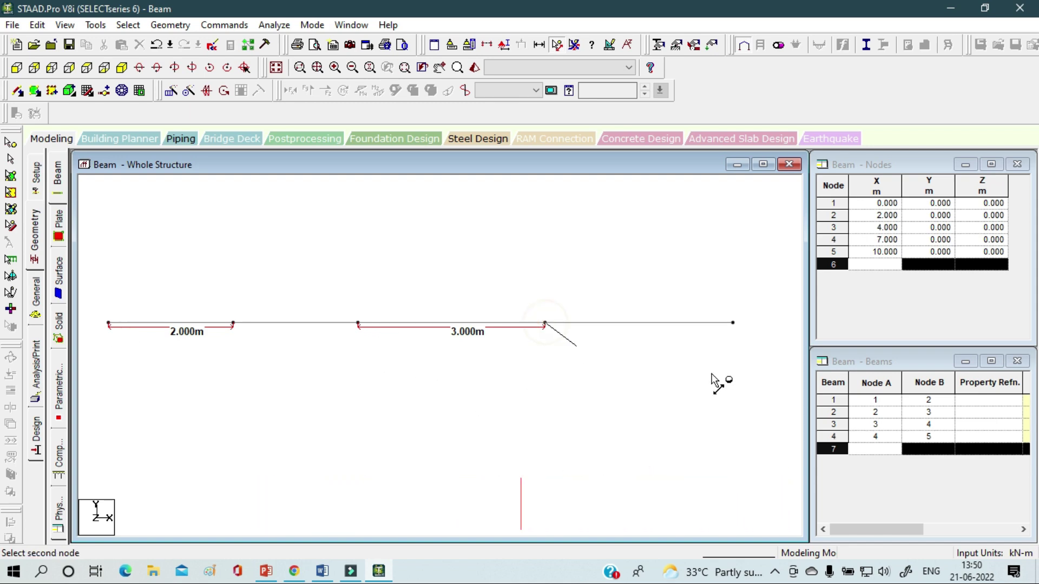
left_click(737, 325)
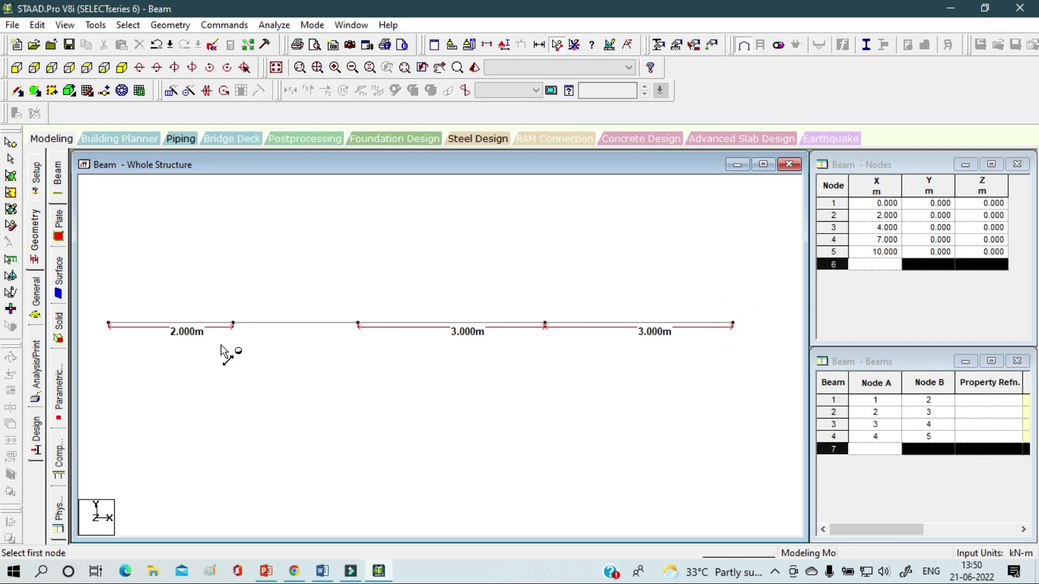
left_click(233, 324)
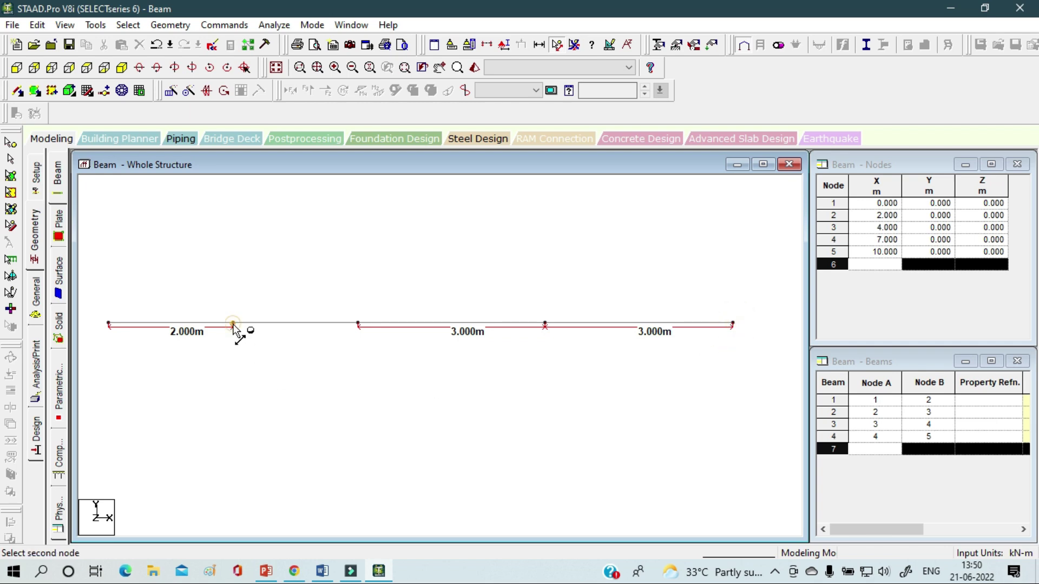
left_click(357, 324)
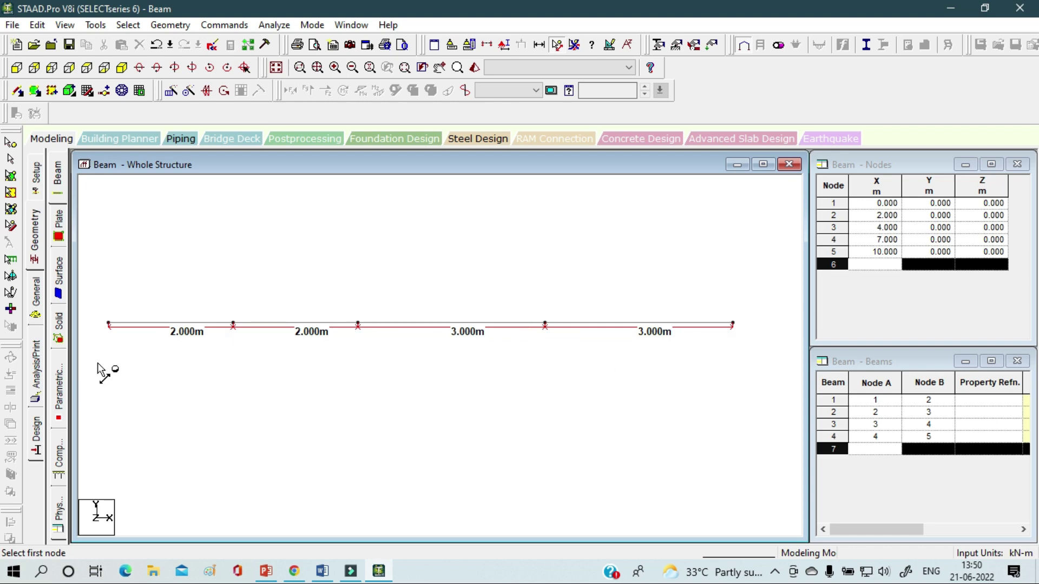
left_click(110, 325)
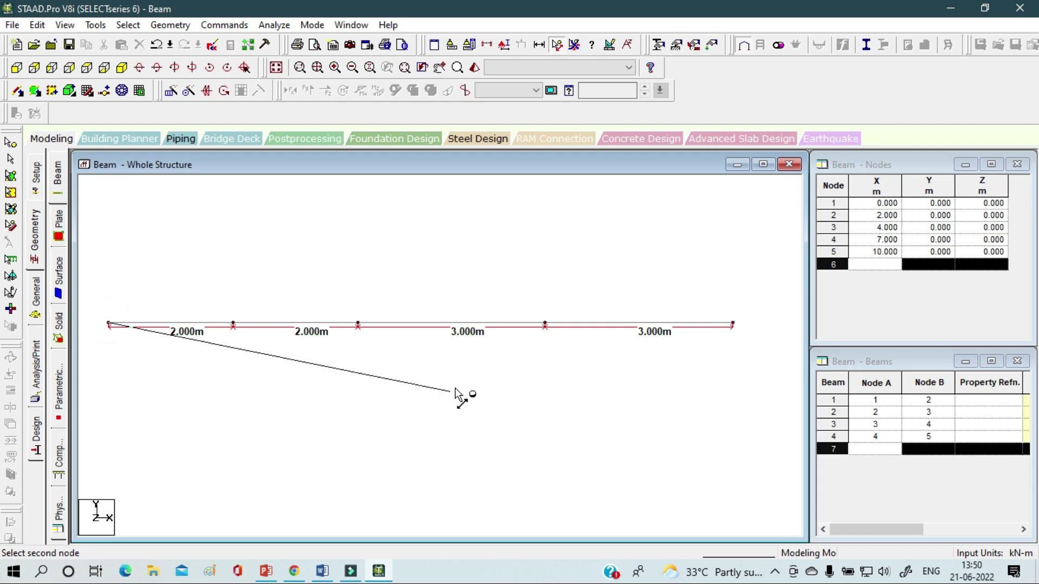
left_click(545, 323)
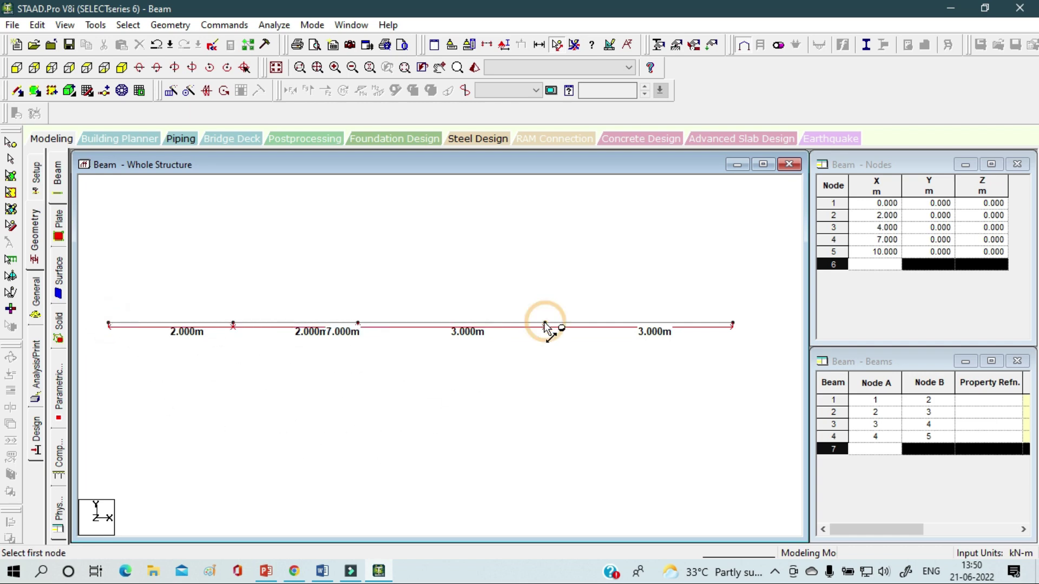
left_click(359, 324)
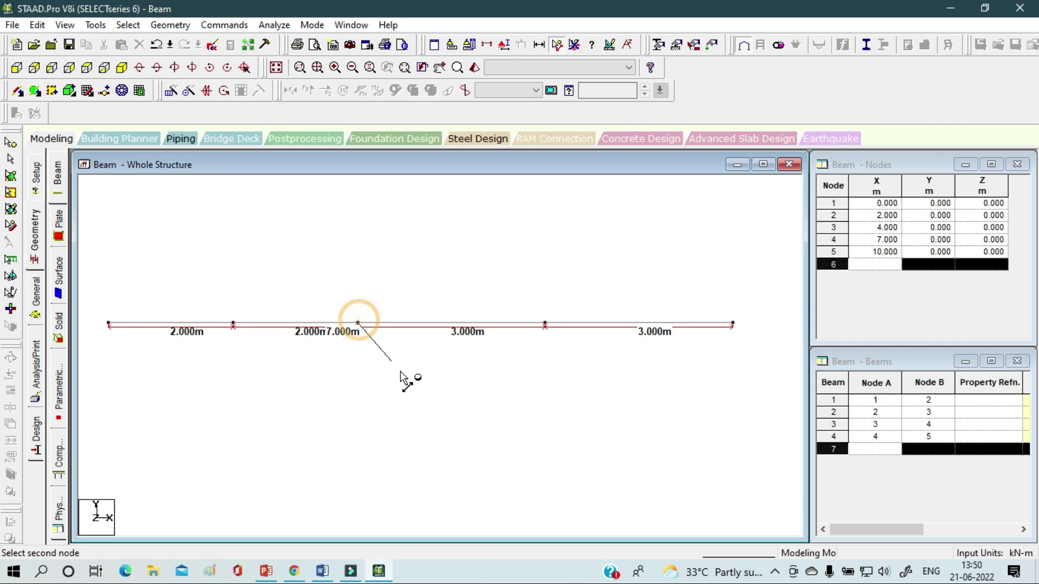
left_click(731, 325)
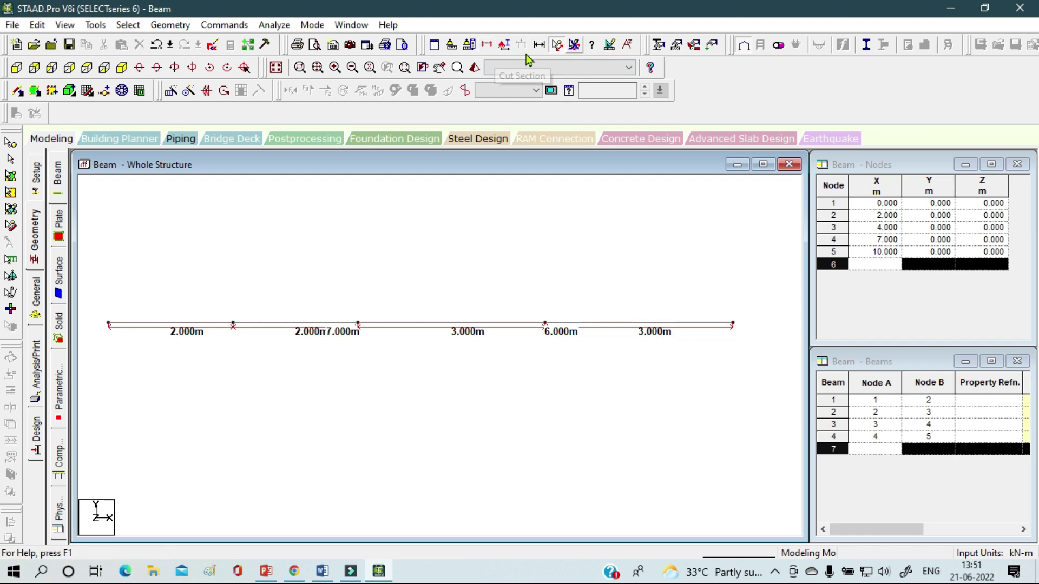
left_click(775, 572)
right_click(790, 514)
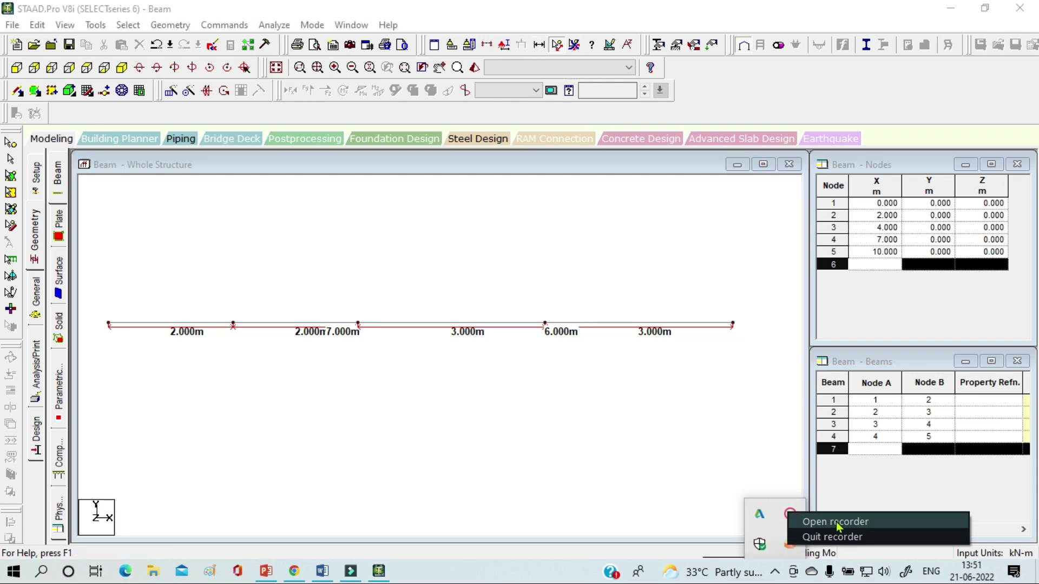
left_click(831, 521)
left_click(920, 494)
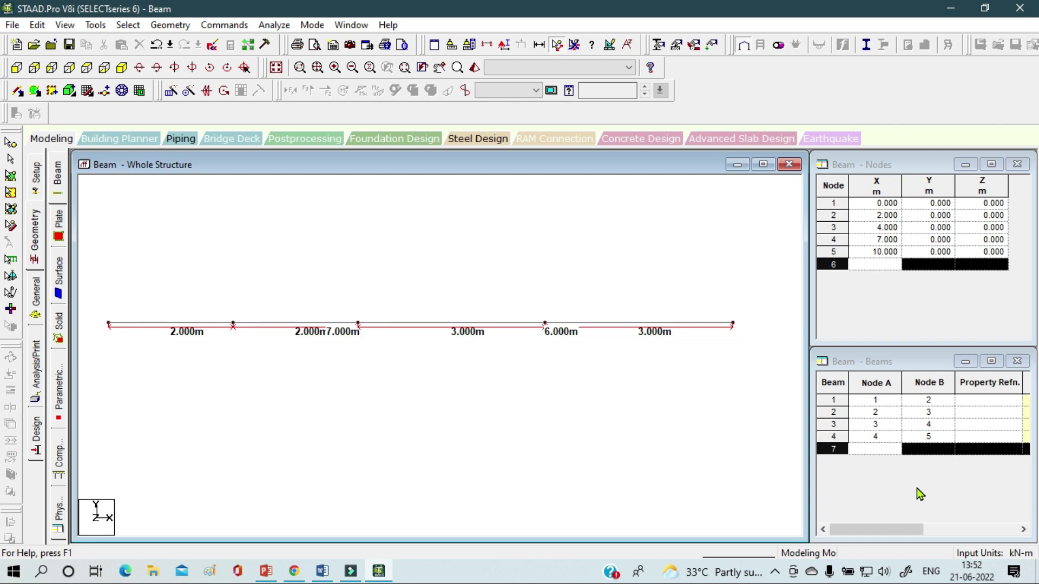
left_click(478, 73)
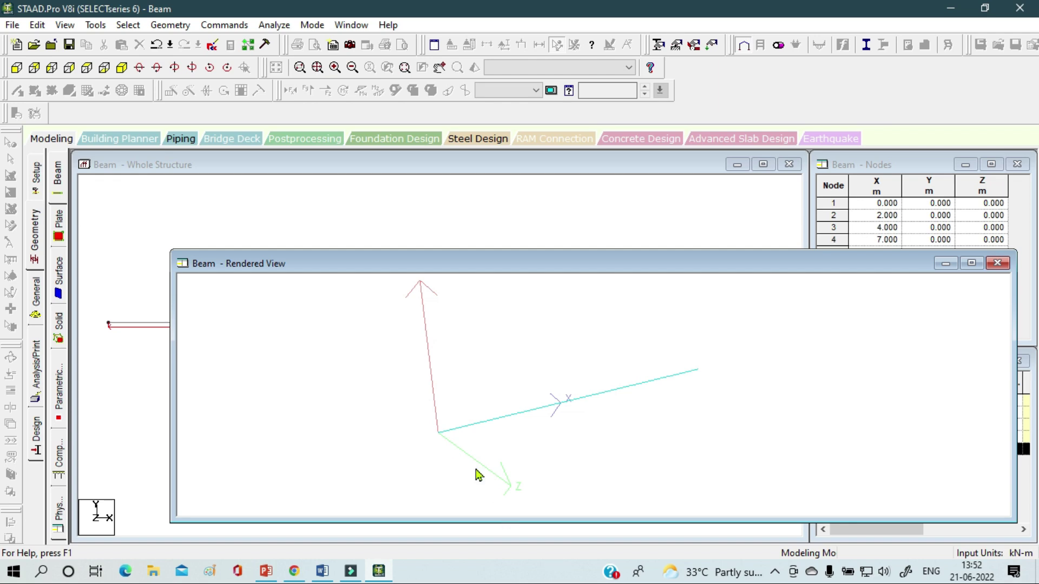
left_click_drag(656, 378, 800, 364)
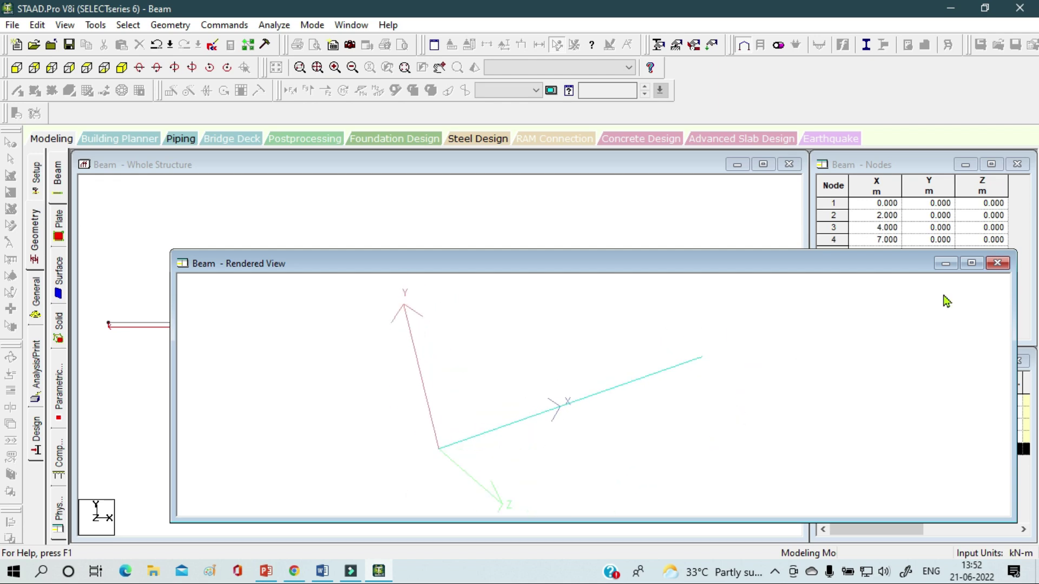
left_click(998, 263)
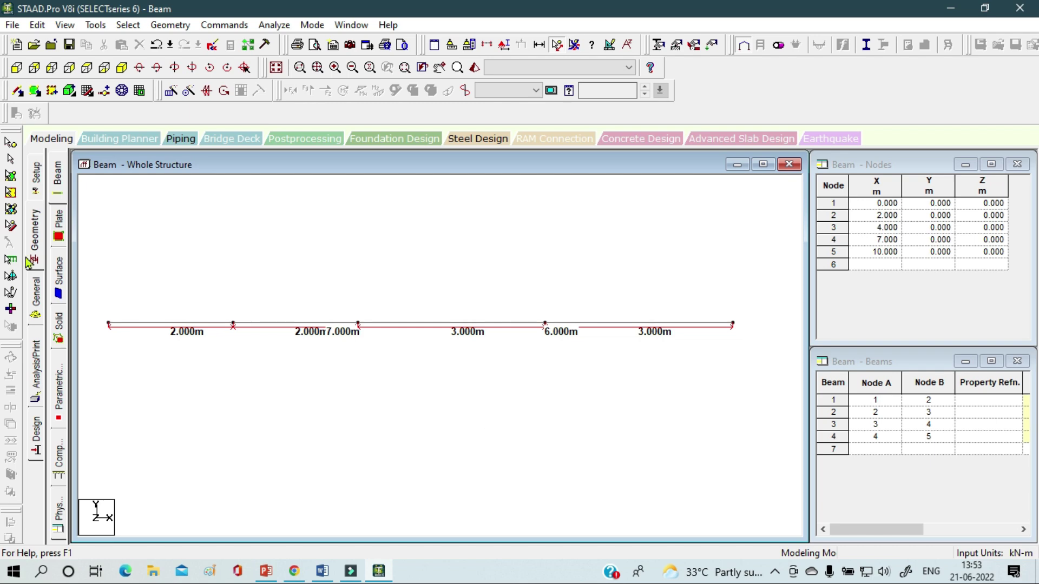
Bring up the Properties - Whole Structure panel from the Property tab, closing and reopening it once.
left_click(35, 306)
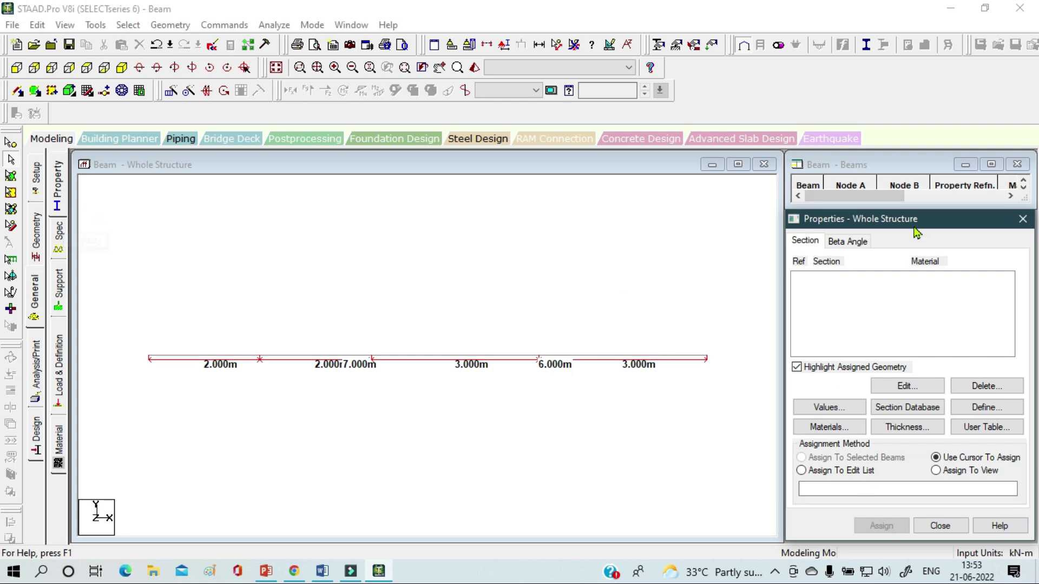
left_click(1023, 220)
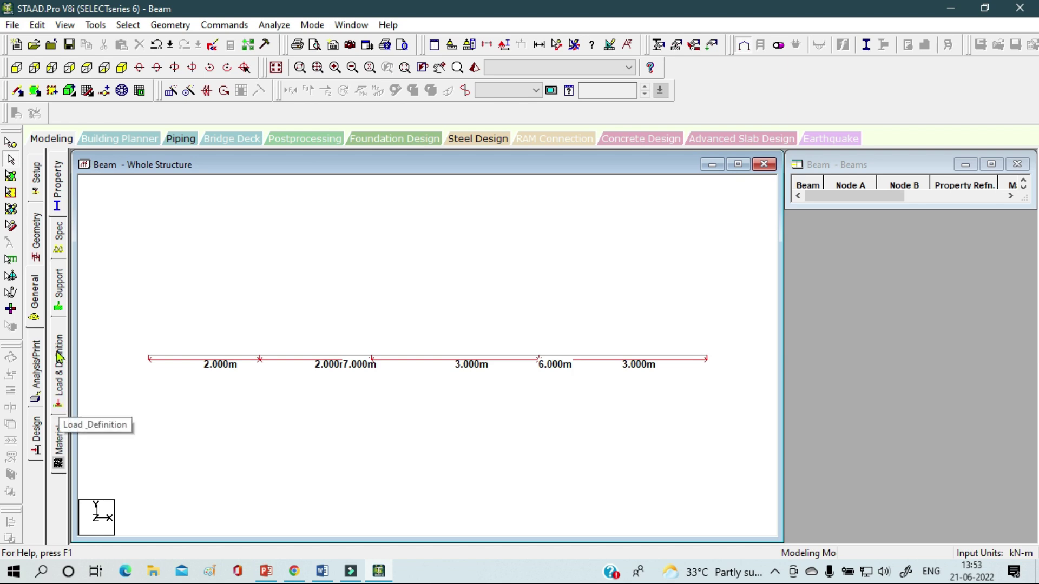
left_click(54, 194)
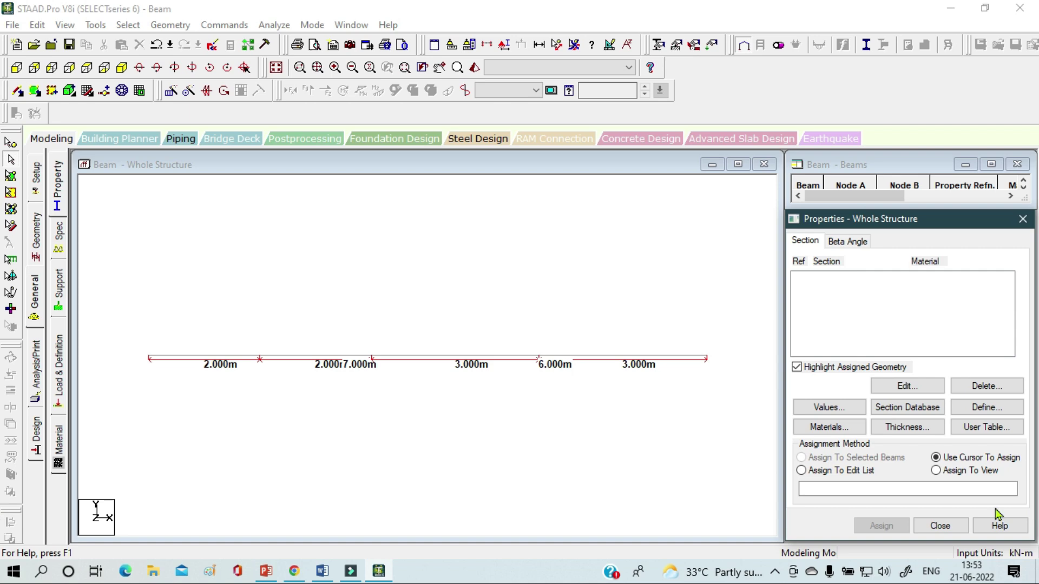
Start a new section definition and choose the Rectangle shape.
left_click(988, 408)
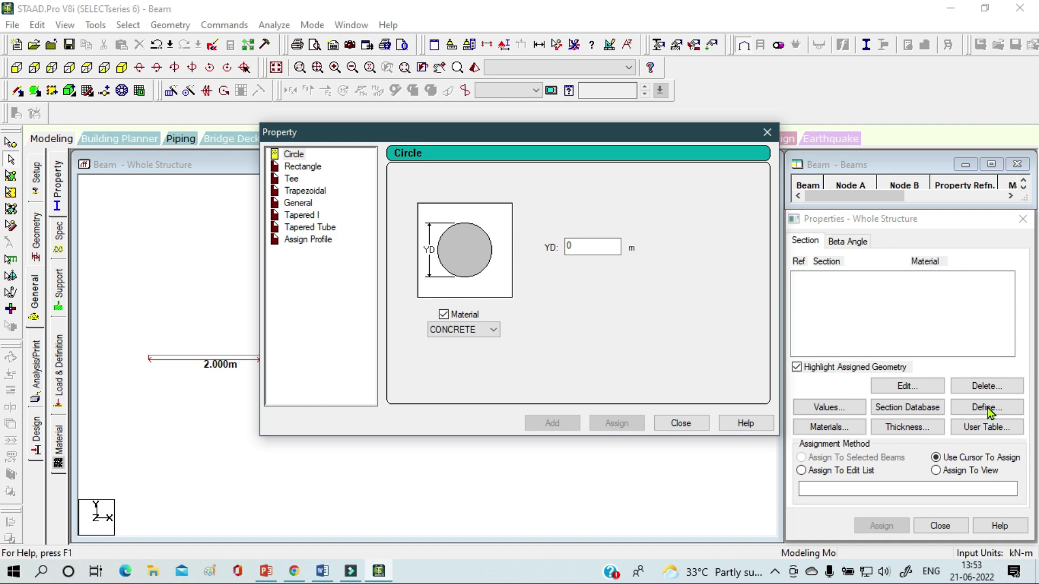
left_click(297, 203)
left_click(302, 216)
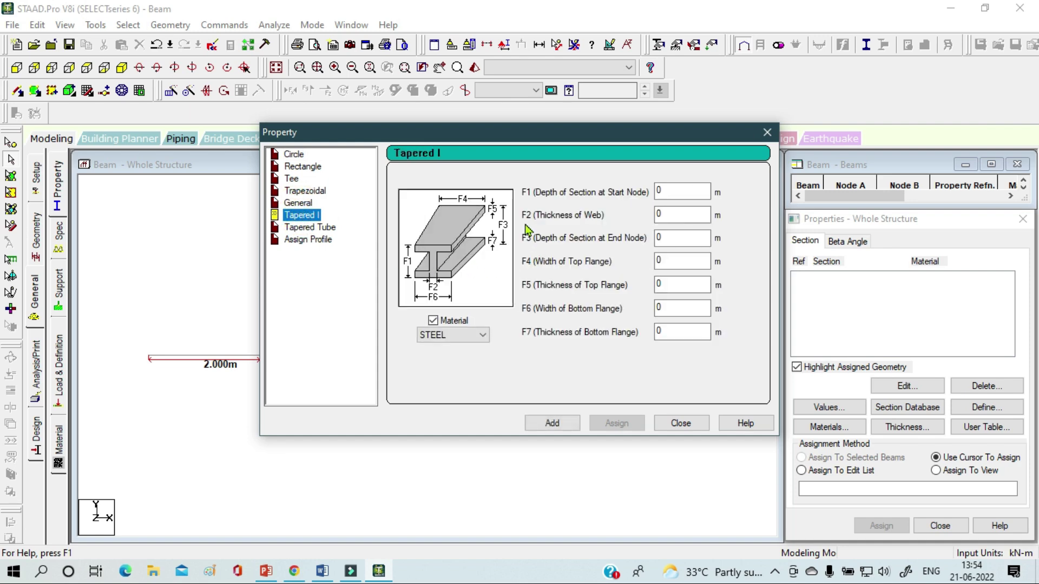
left_click(295, 167)
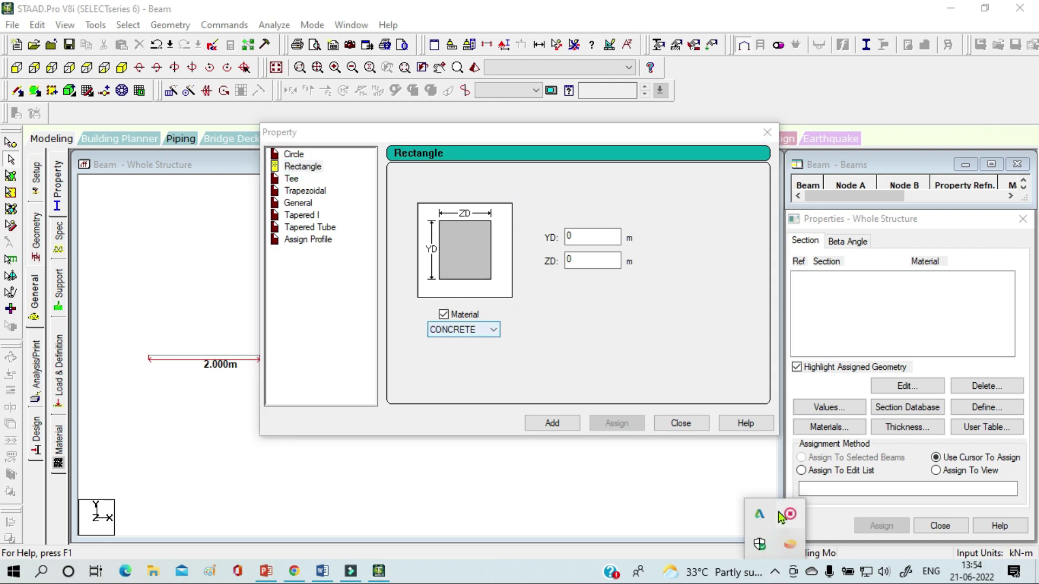
right_click(790, 515)
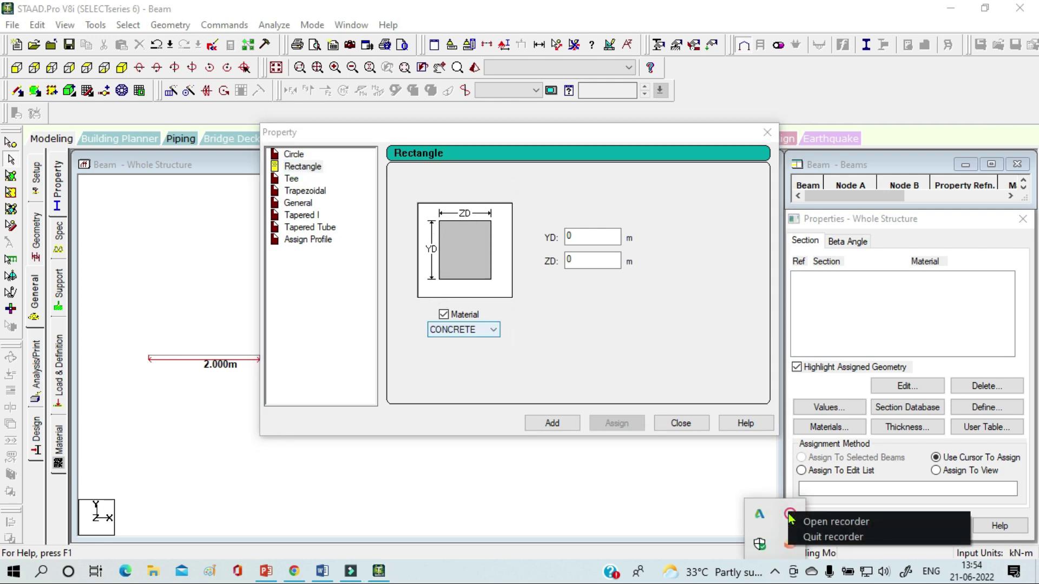
left_click(830, 522)
left_click(831, 541)
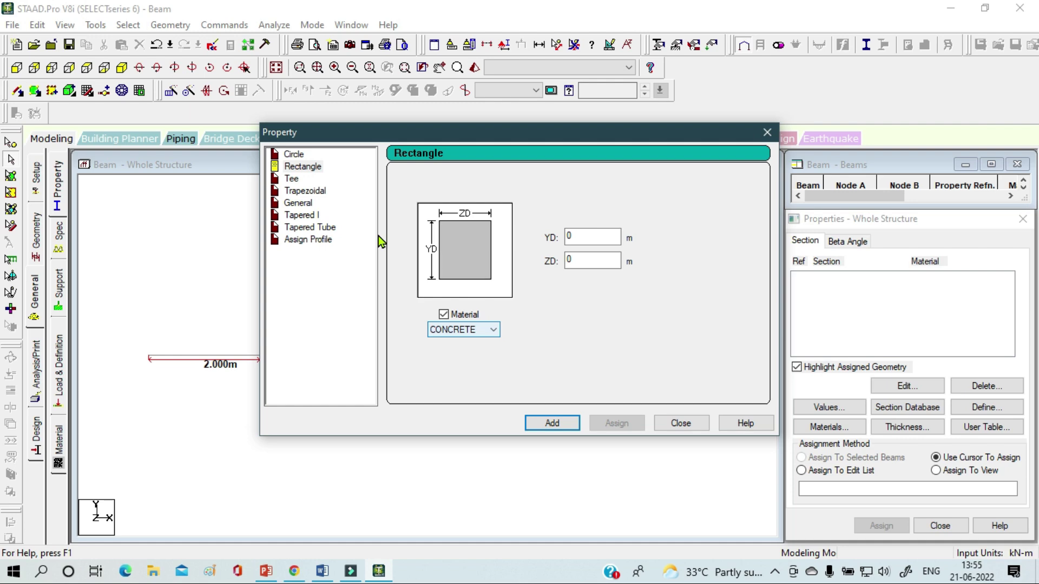
Enter 0.23 for YD and ZD in CONCRETE, add the section, and close the window.
left_click(605, 237)
type("0")
key("Tab")
left_click(551, 425)
left_click(684, 426)
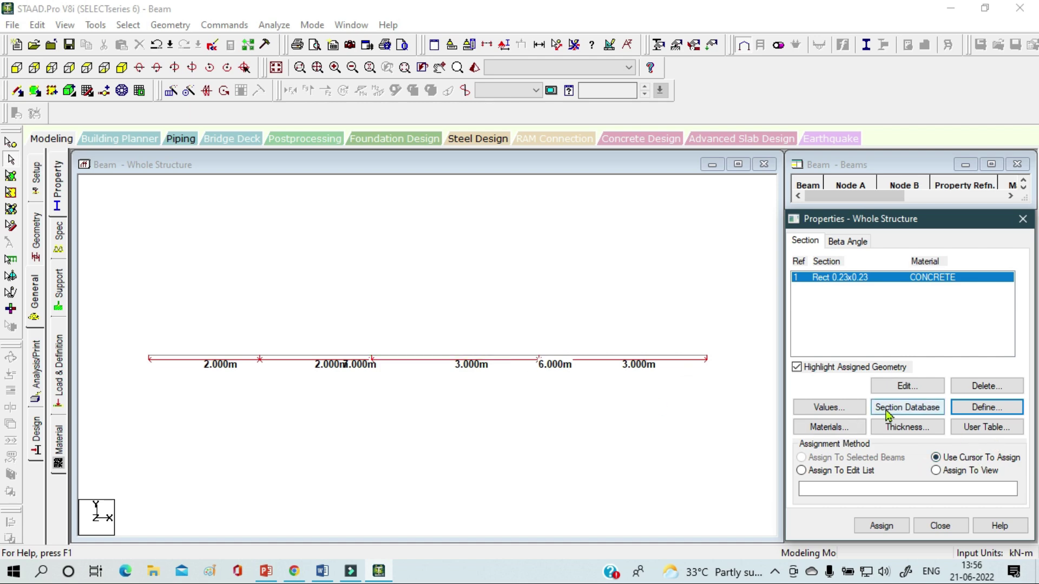
Set Use Cursor To Assign, window-select all four beams and apply the Rect 0.23x0.23 section.
left_click(589, 358)
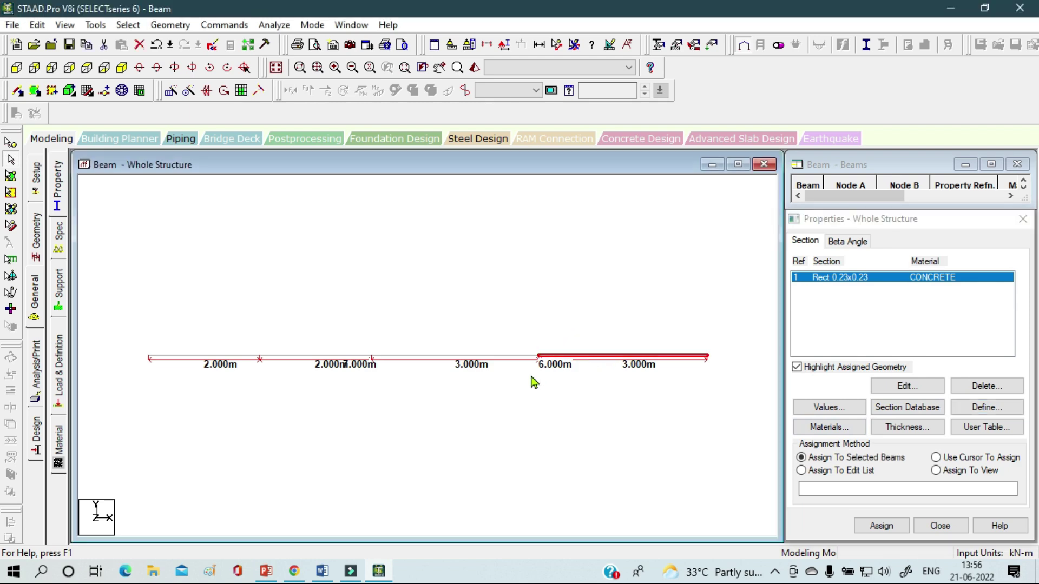
left_click(499, 360)
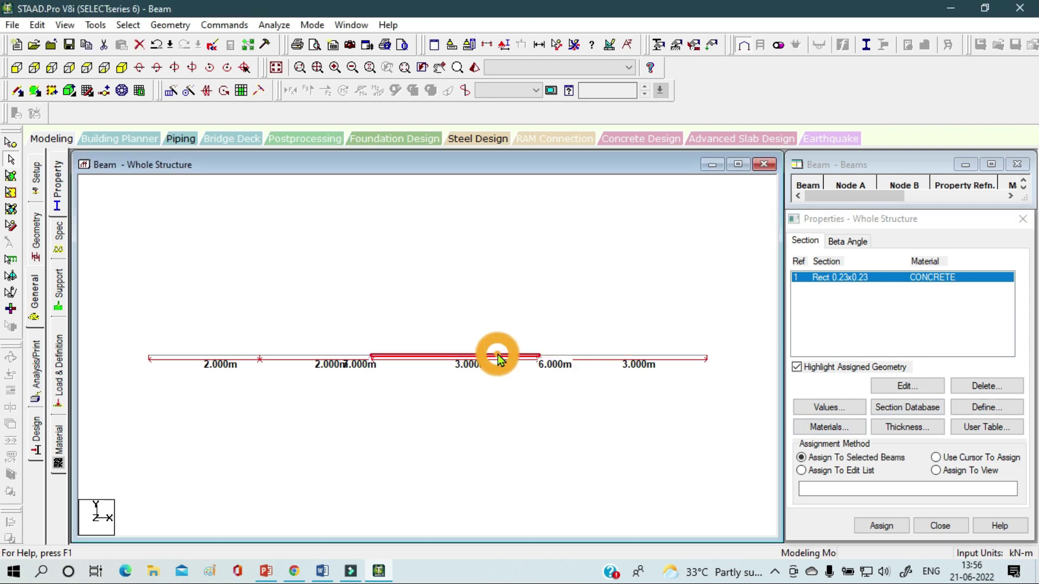
left_click(346, 358)
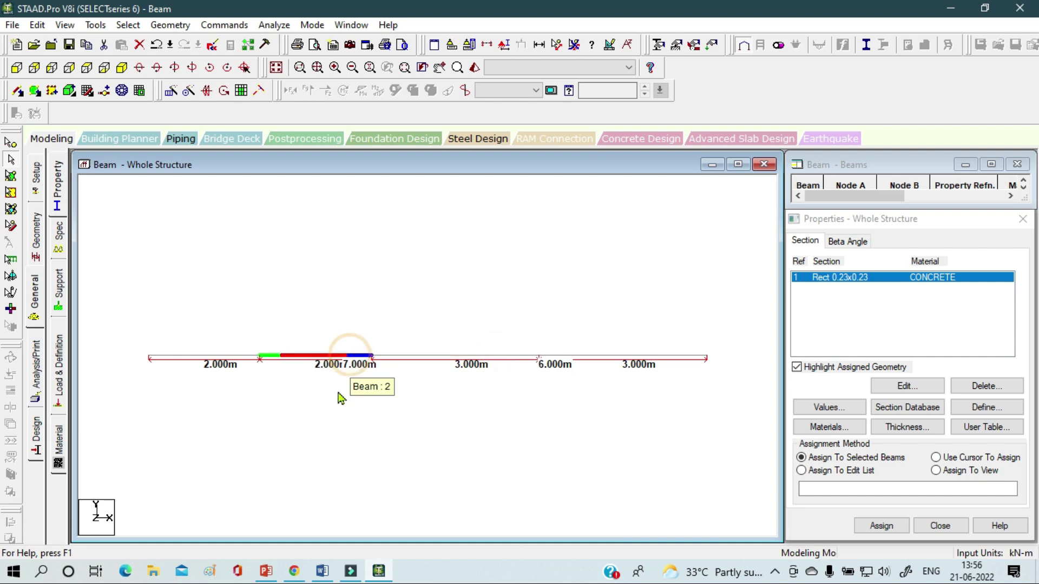
left_click(231, 358)
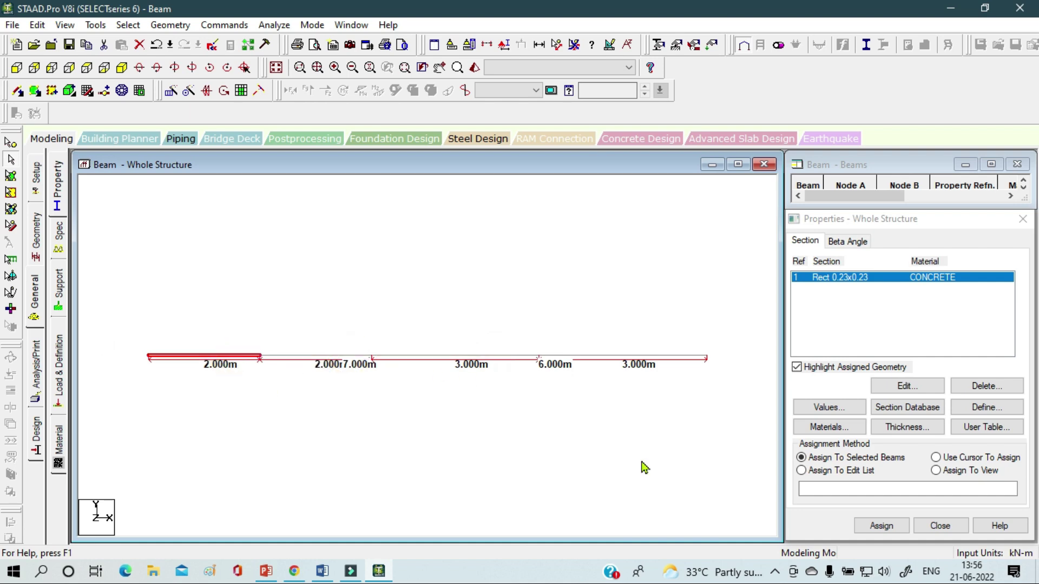
left_click(618, 330)
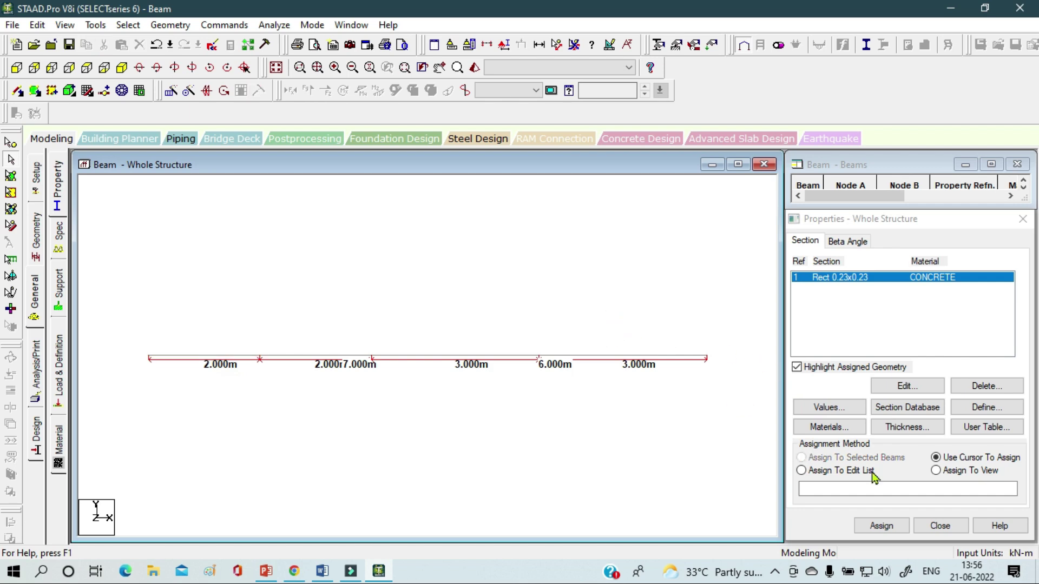
left_click(935, 459)
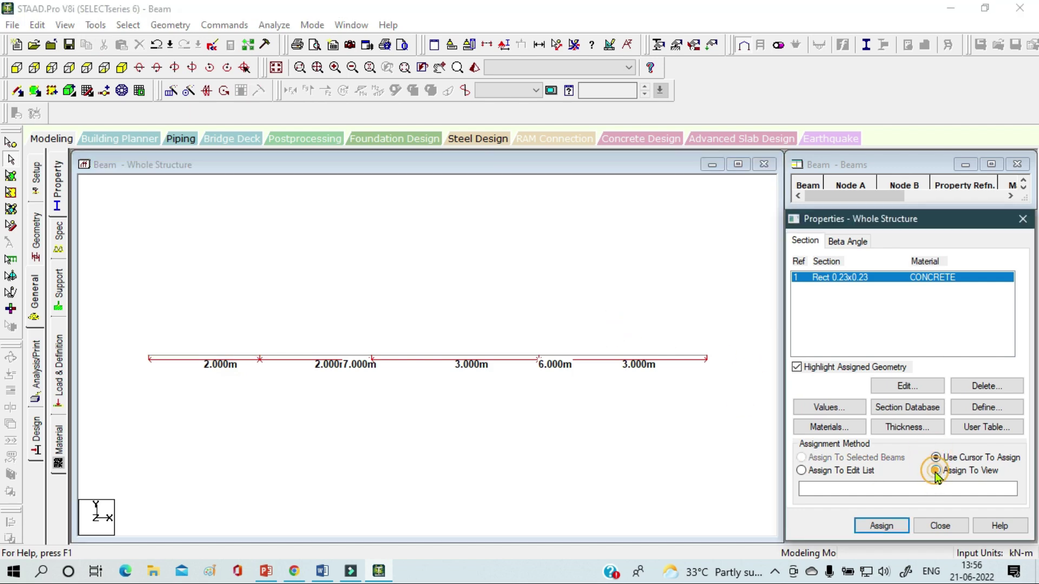
left_click(935, 470)
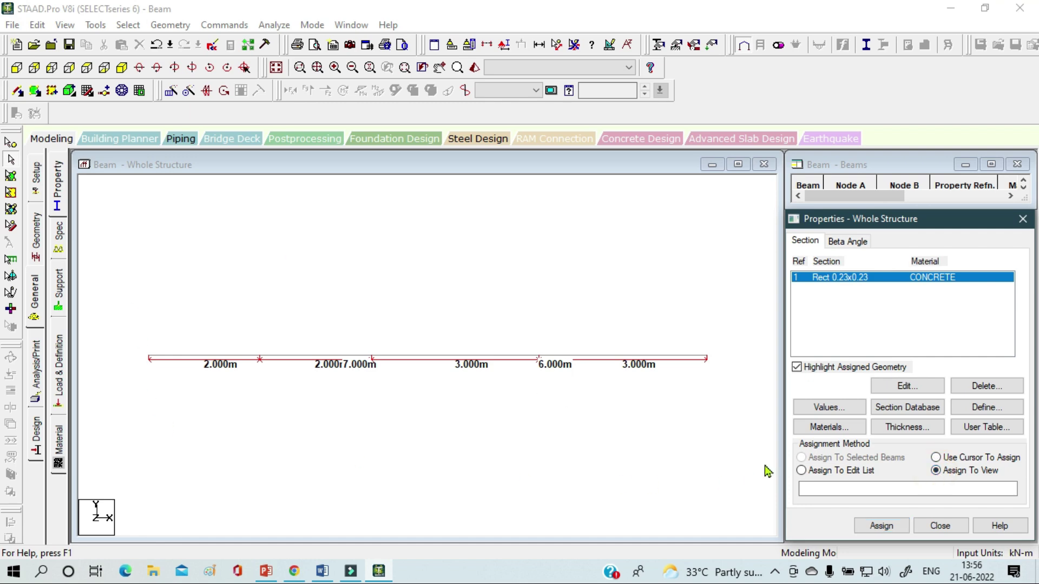
left_click(994, 458)
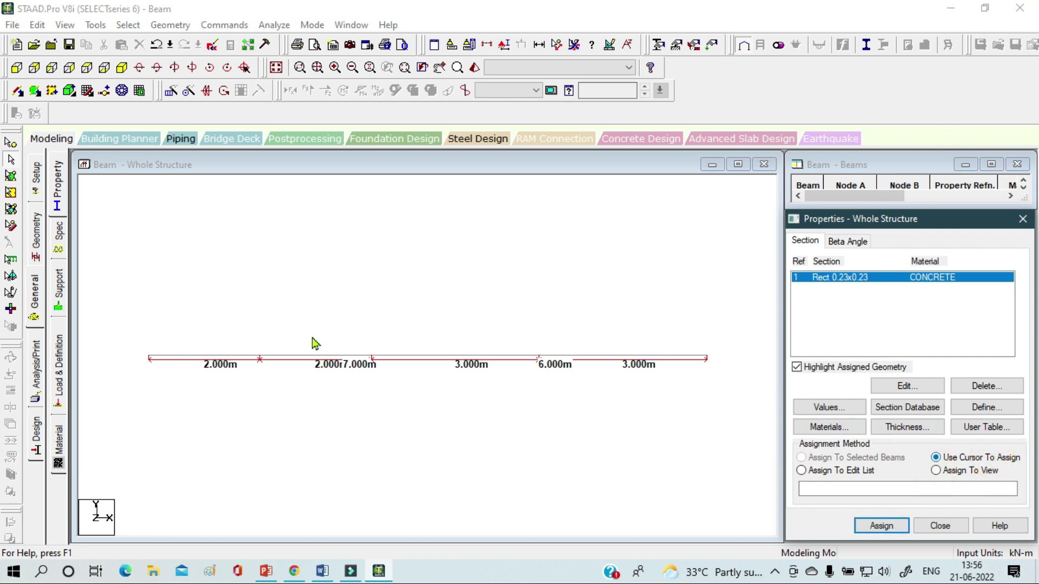
left_click_drag(130, 318, 730, 416)
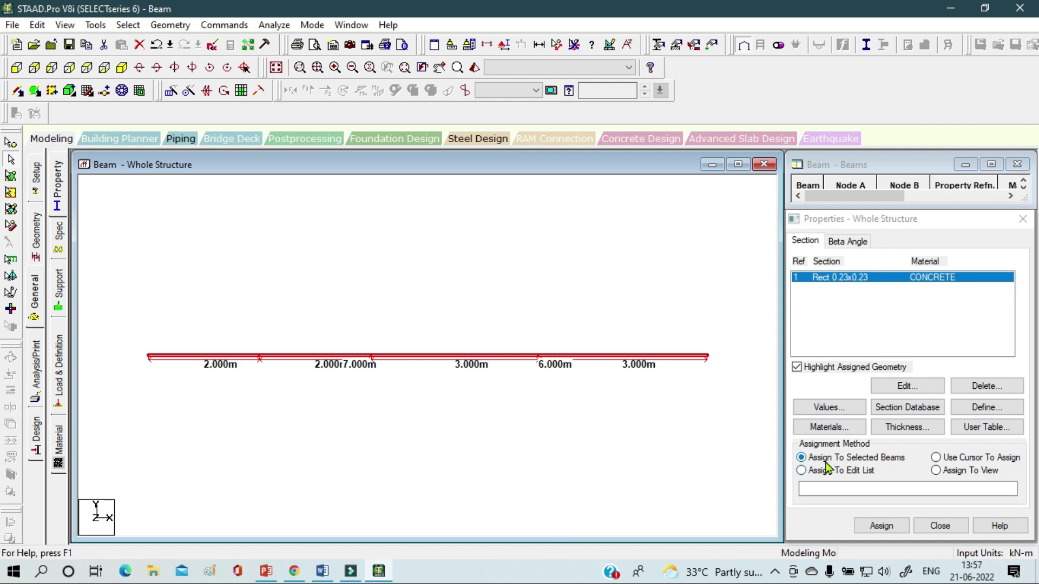
left_click(878, 528)
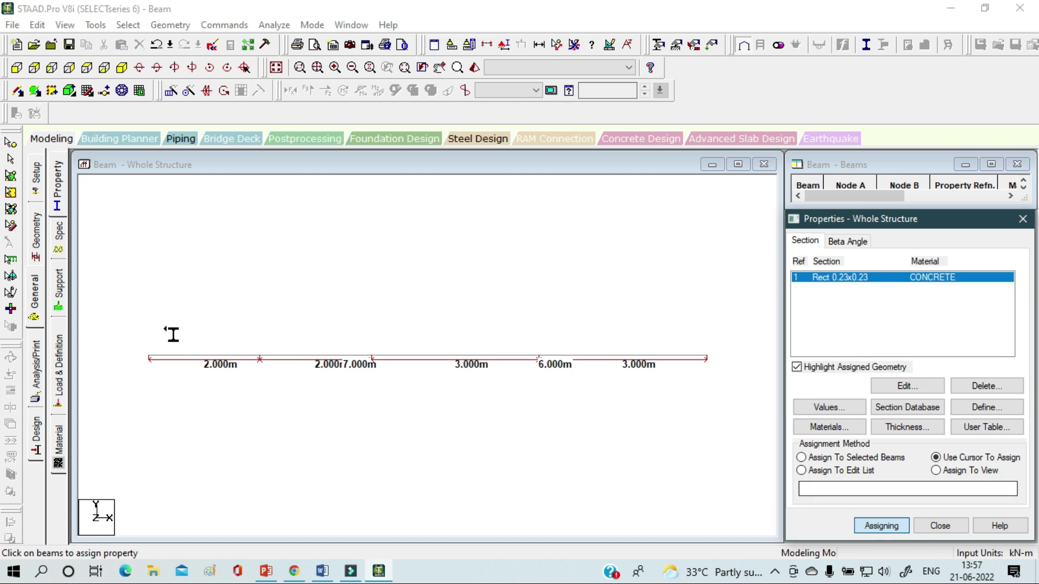
Assign Rect 0.23x0.23 to view, confirm Yes, and apply it to members 1–4.
left_click(958, 475)
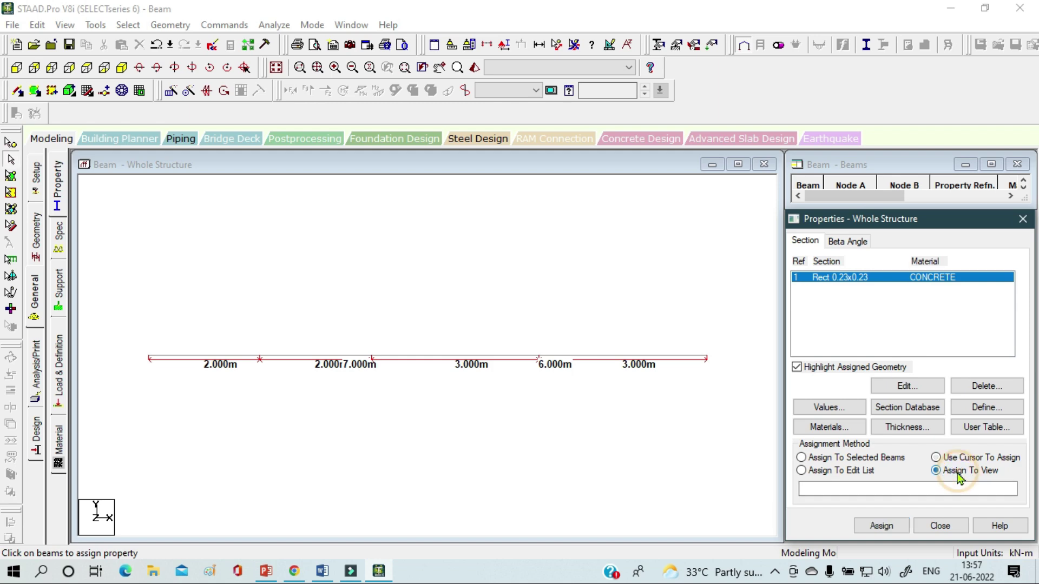
left_click(894, 528)
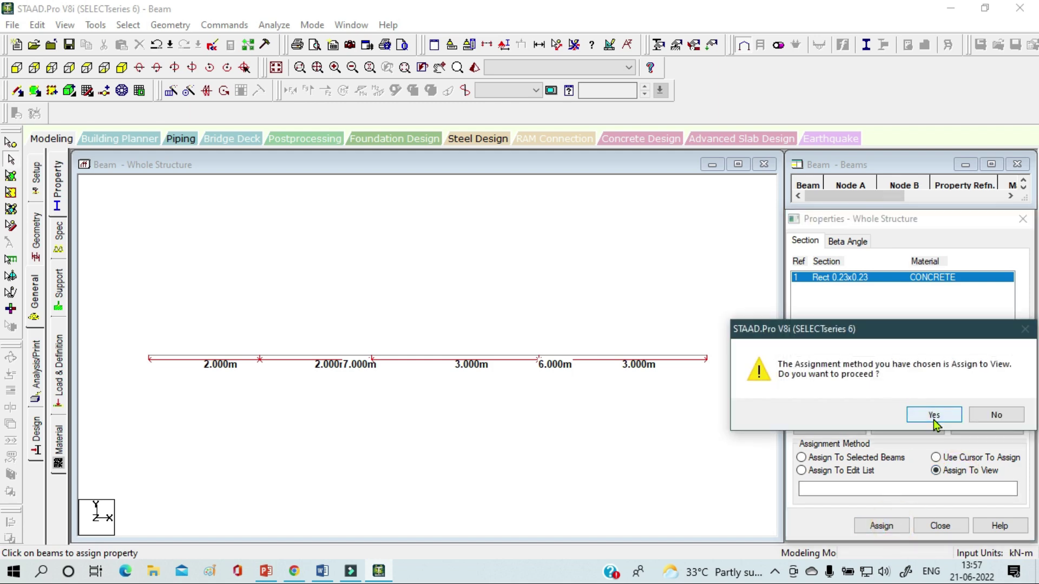
left_click_drag(939, 334, 742, 267)
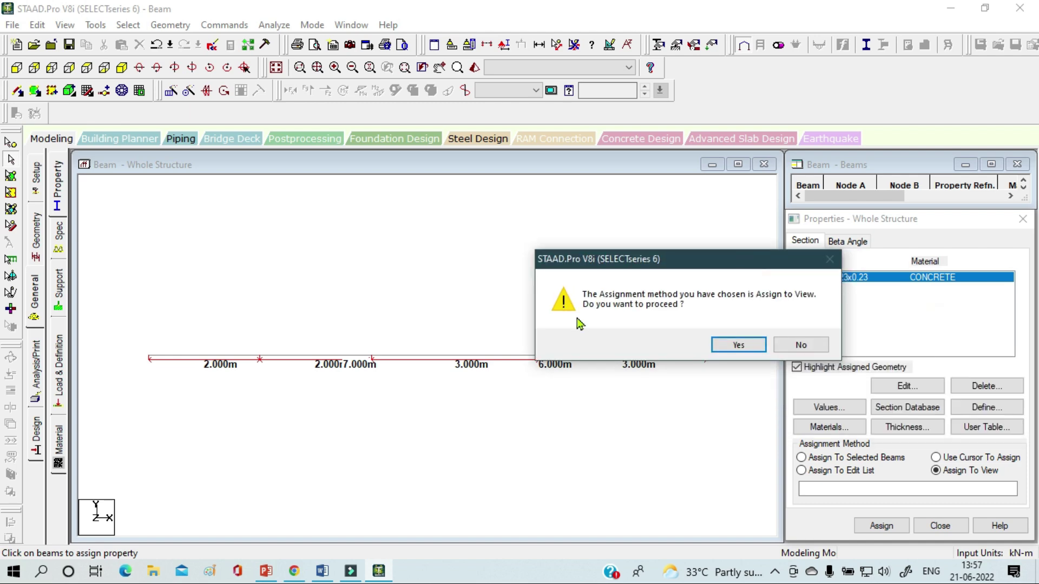
left_click(738, 344)
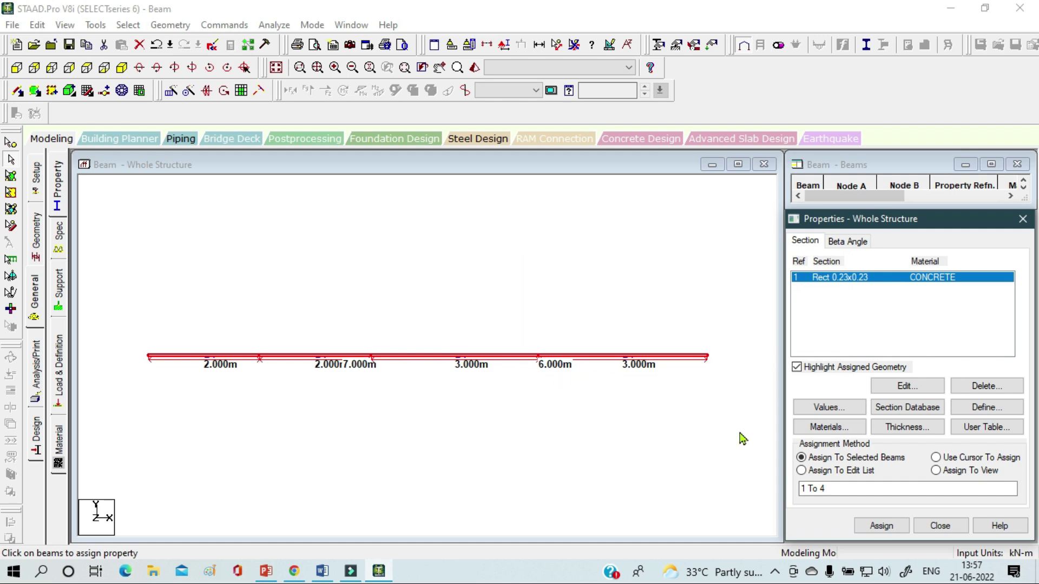
left_click(882, 526)
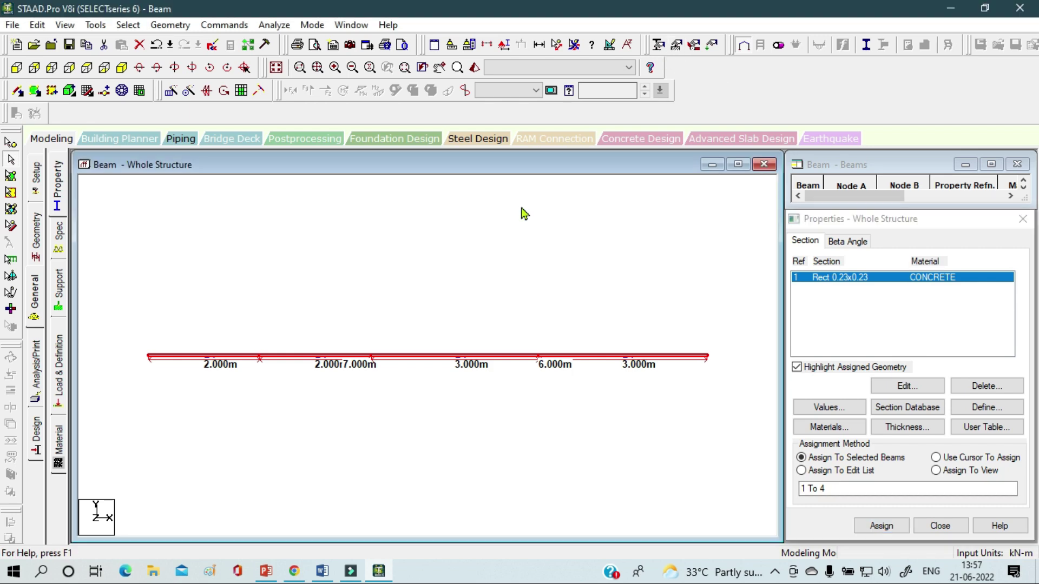
Hide node-to-node distance labels and inspect the beam in a 3D rendered view.
left_click(575, 47)
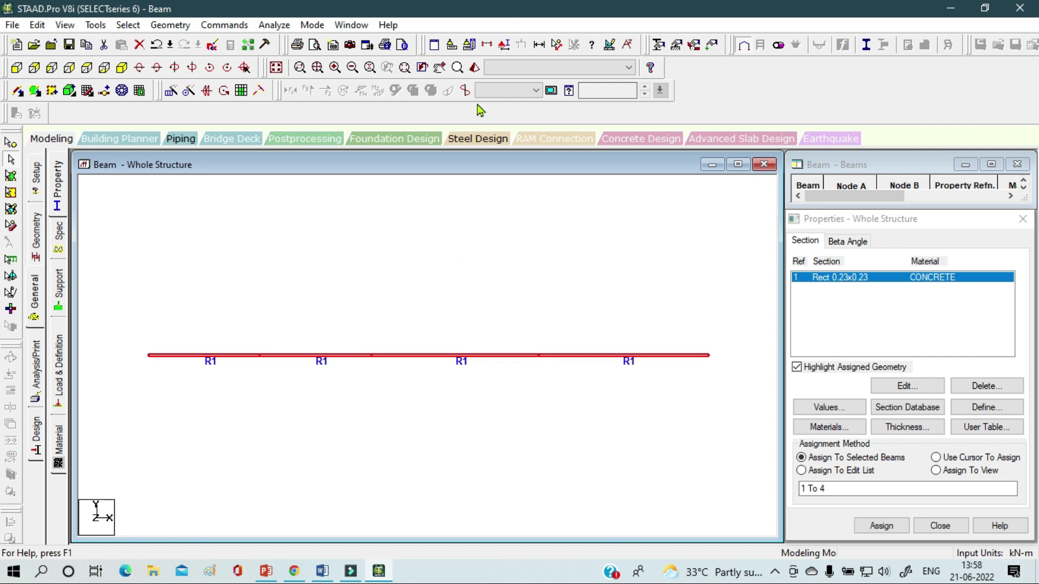
left_click(464, 90)
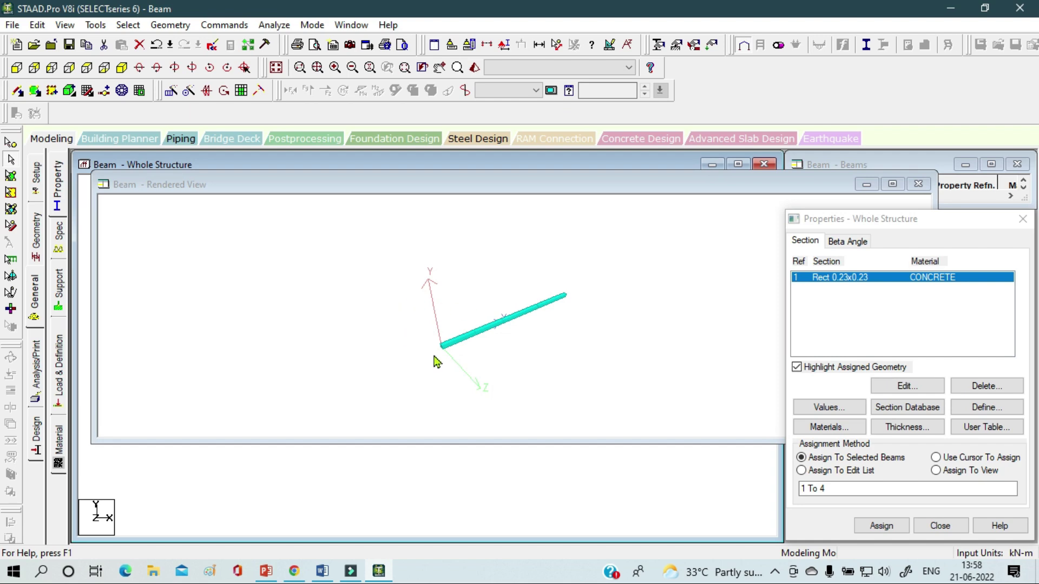
left_click_drag(440, 352, 319, 399)
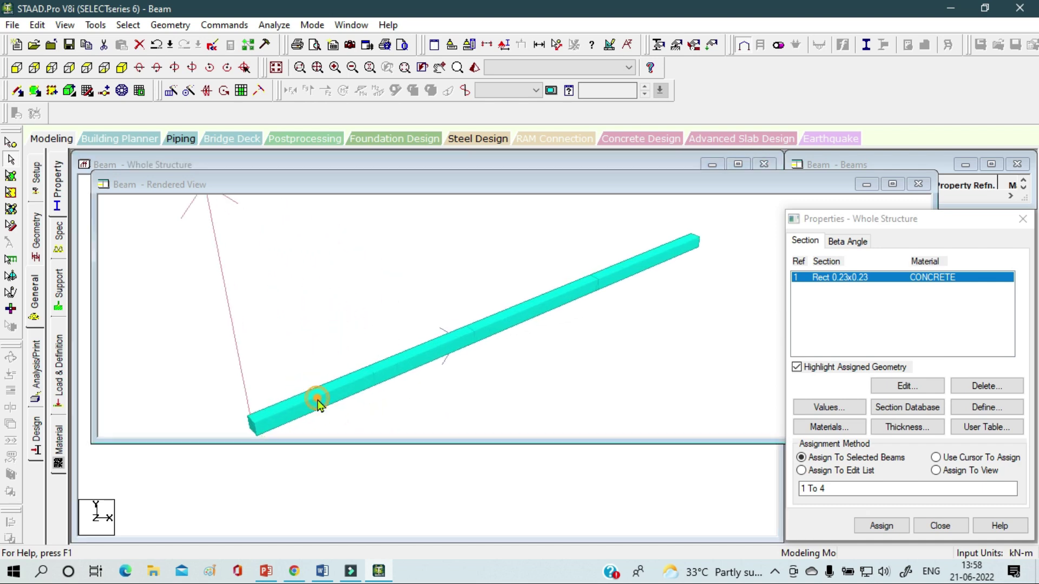
left_click_drag(447, 359, 642, 324)
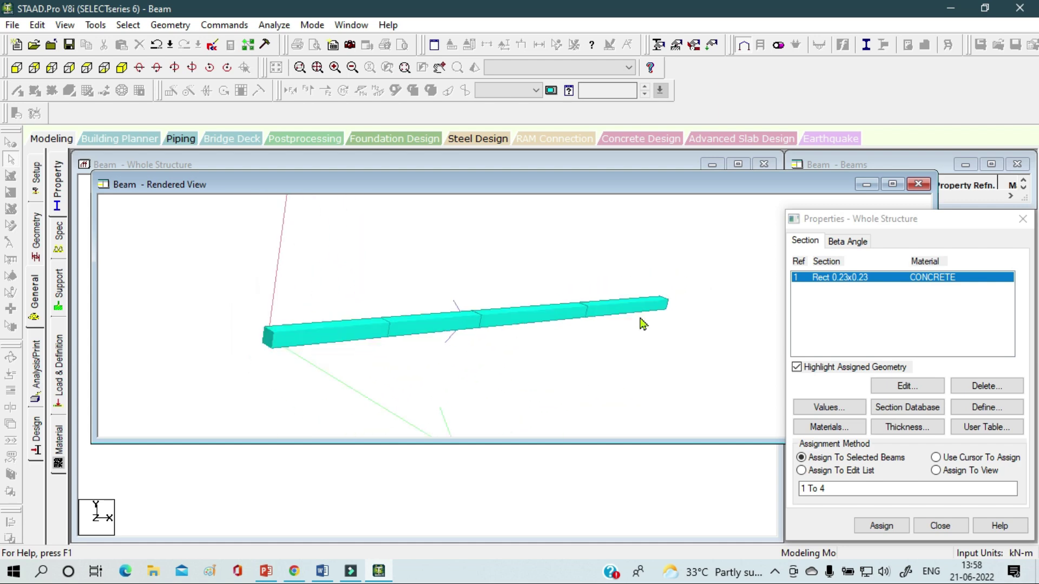
left_click(919, 185)
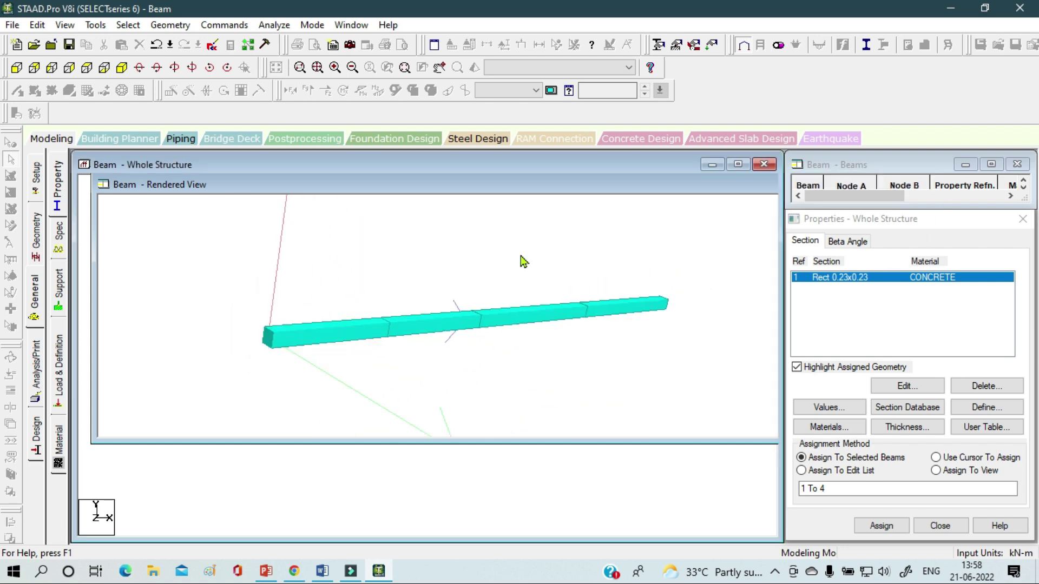
Pan and zoom the main view to show each beam's R1 section label.
middle_click_drag(563, 405, 546, 422)
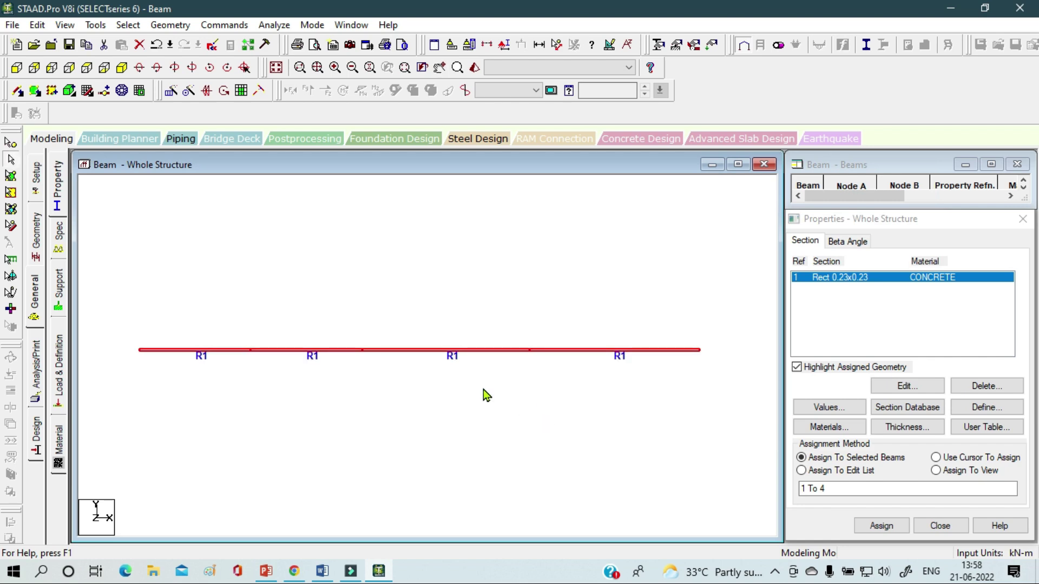
scroll(471, 387, "down", 3)
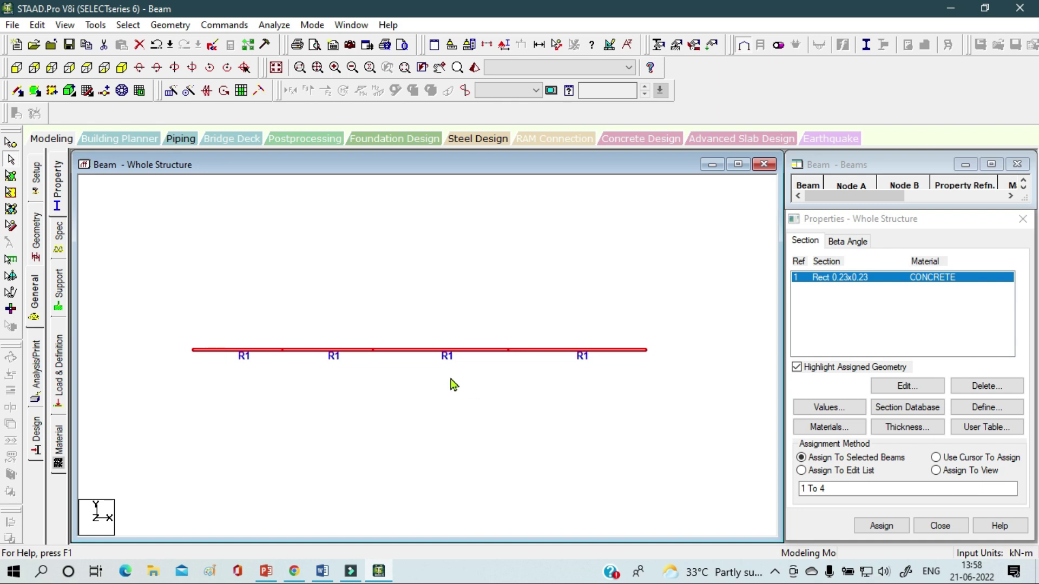
scroll(292, 371, "up", 1)
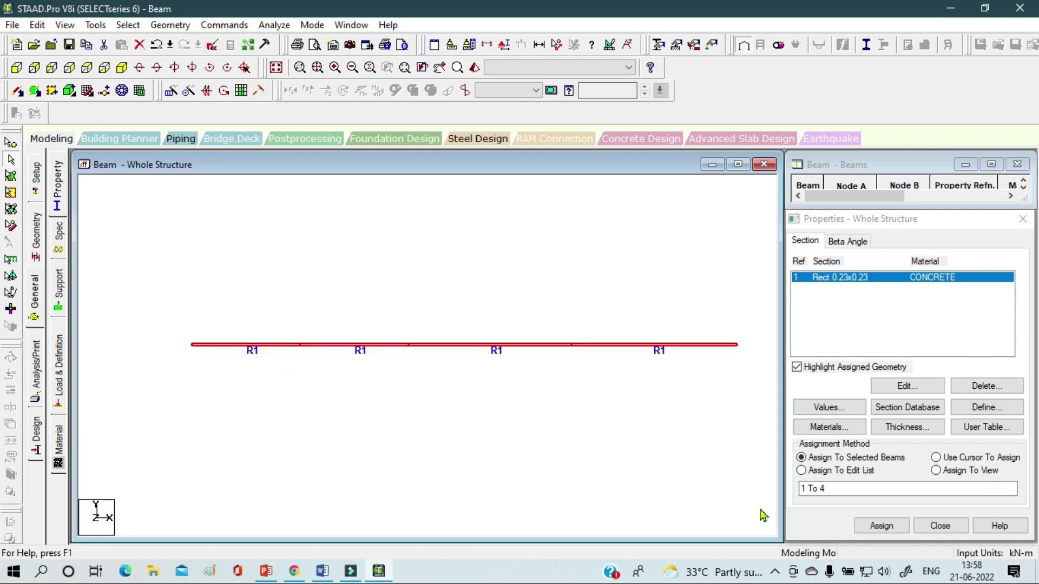
left_click(775, 571)
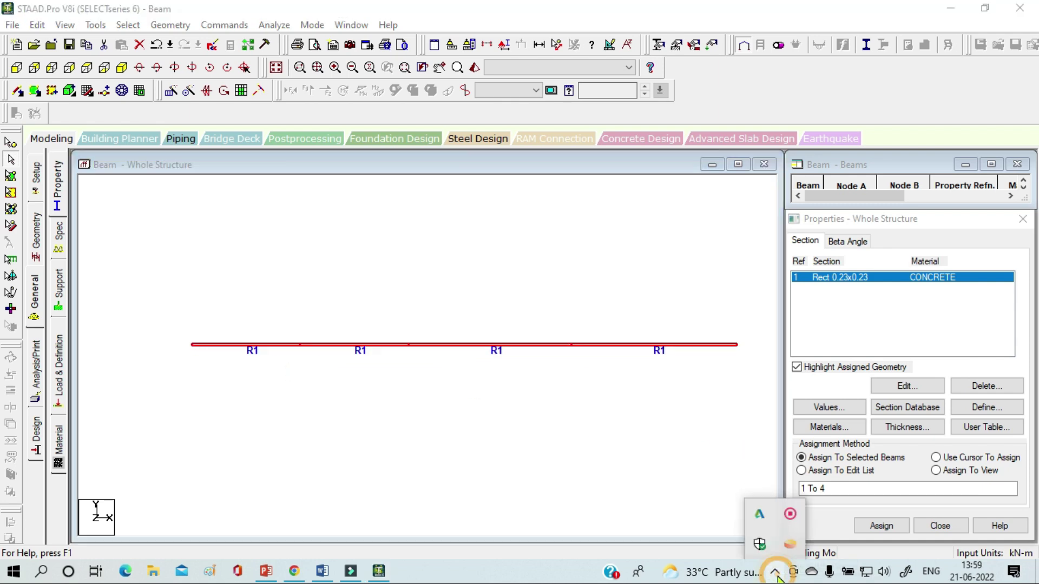
Accept the Auto Save prompt and save the structure file with its R1 sections.
right_click(790, 514)
left_click(825, 521)
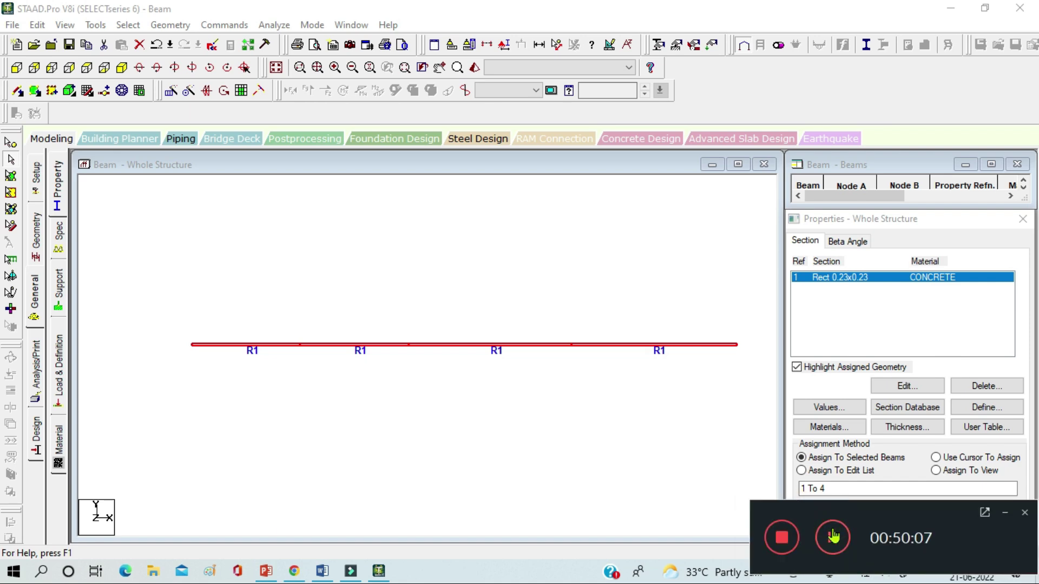
left_click(833, 536)
left_click(536, 320)
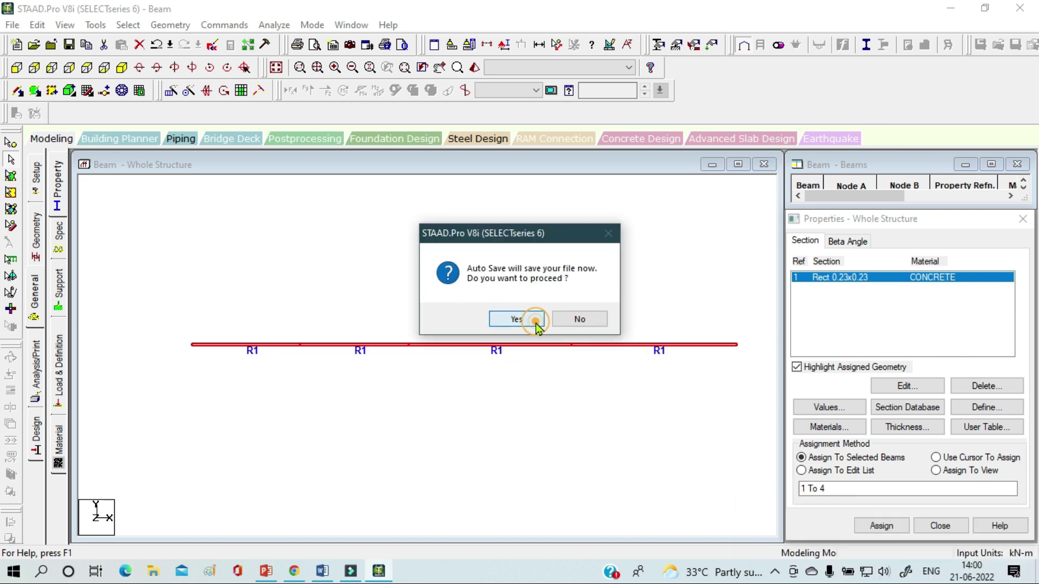
left_click(418, 307)
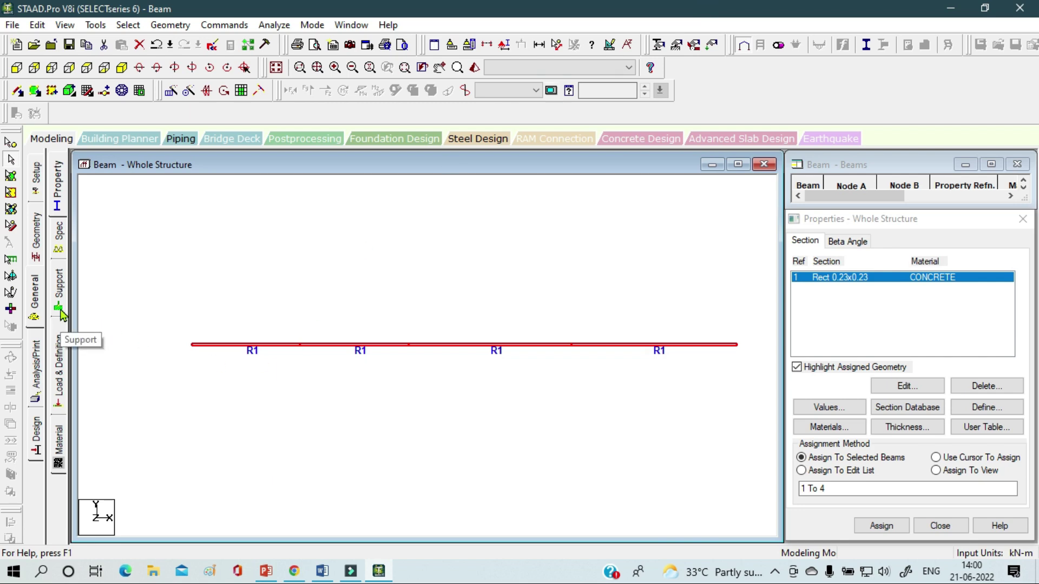
Open the Support page and add a default support definition as Support 2.
left_click(675, 54)
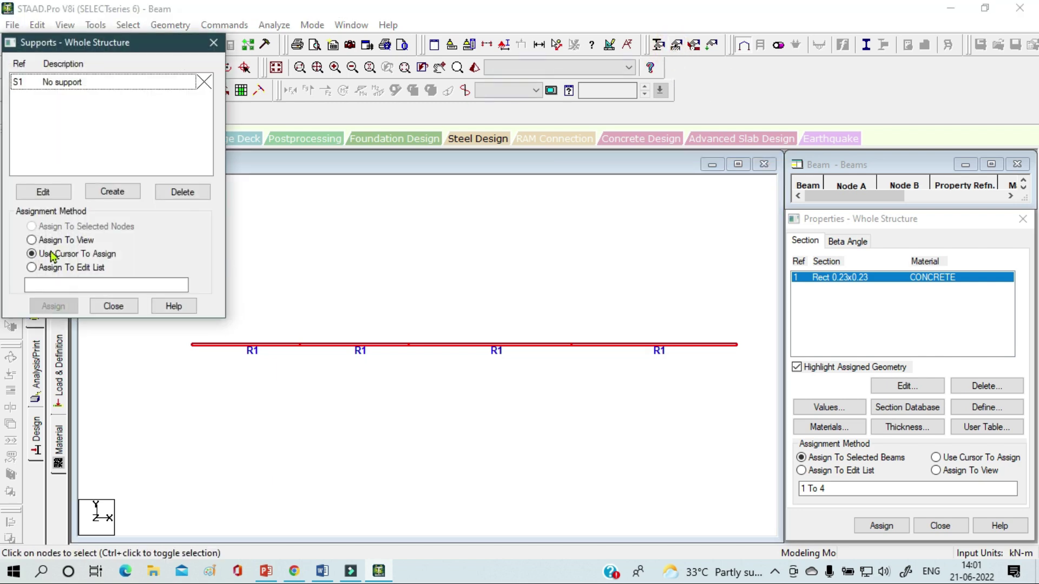
left_click(213, 43)
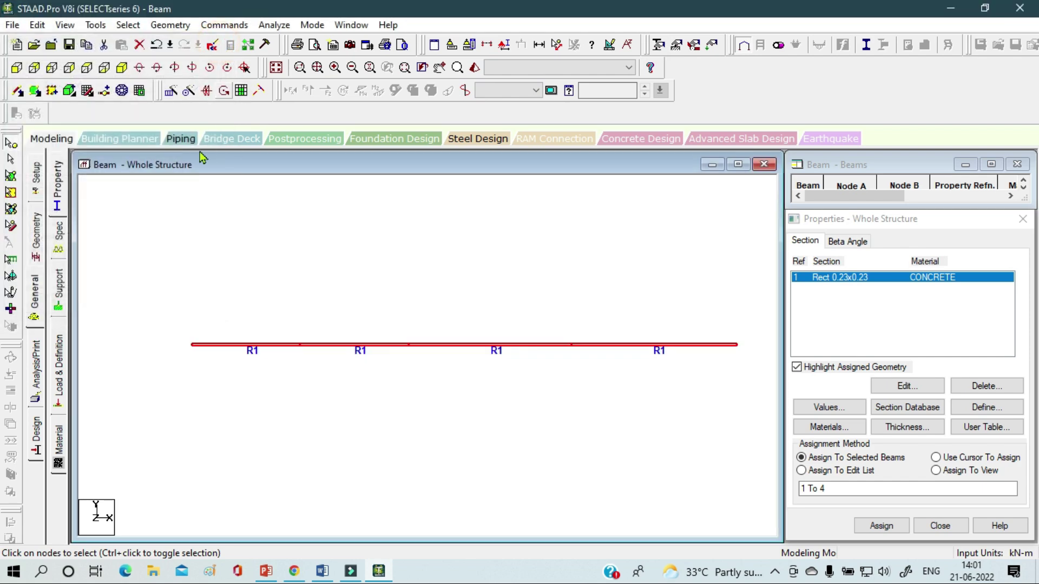
left_click(60, 304)
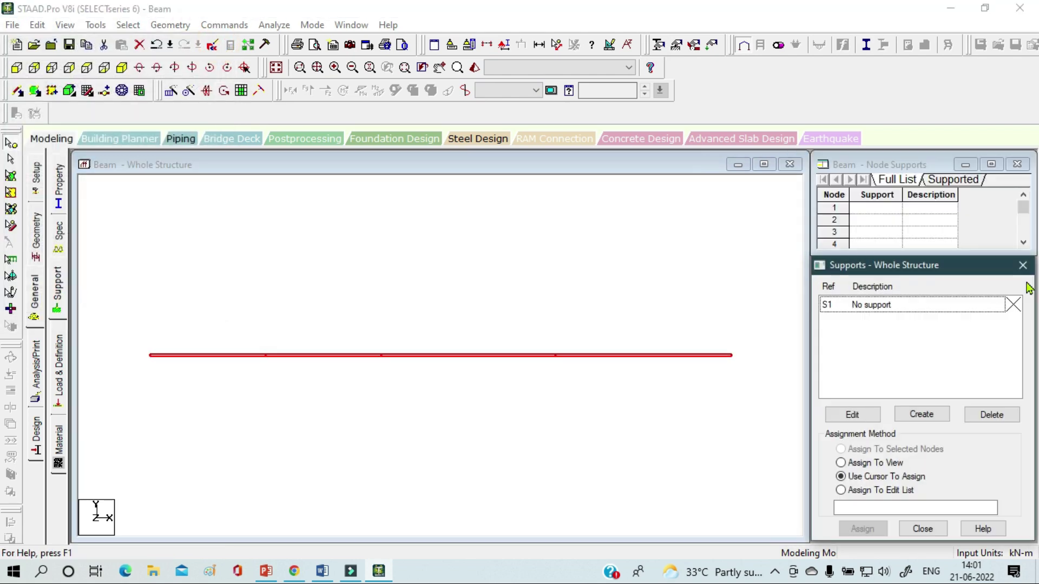
left_click_drag(954, 271, 945, 146)
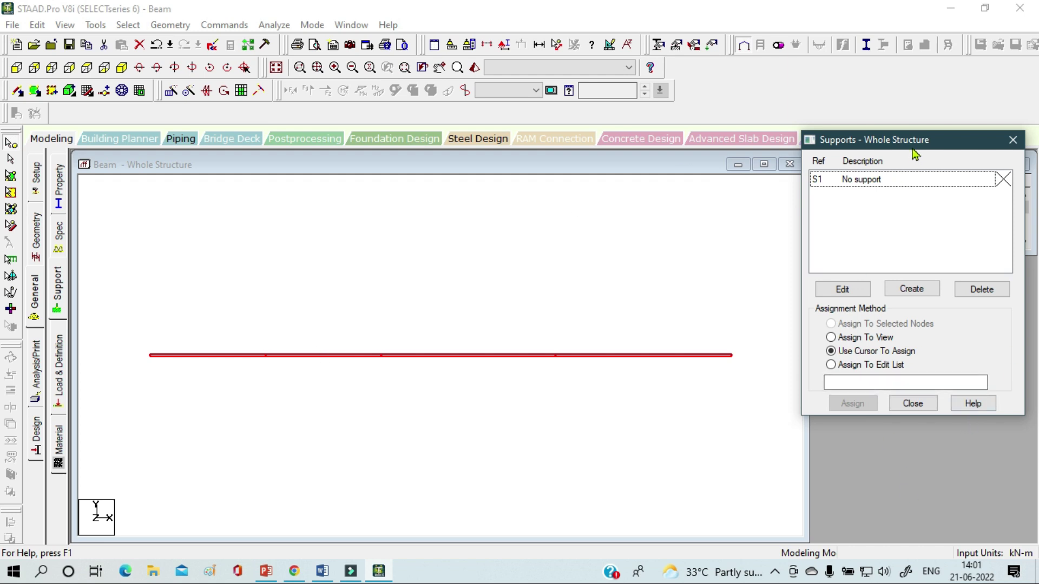
left_click_drag(914, 139, 925, 264)
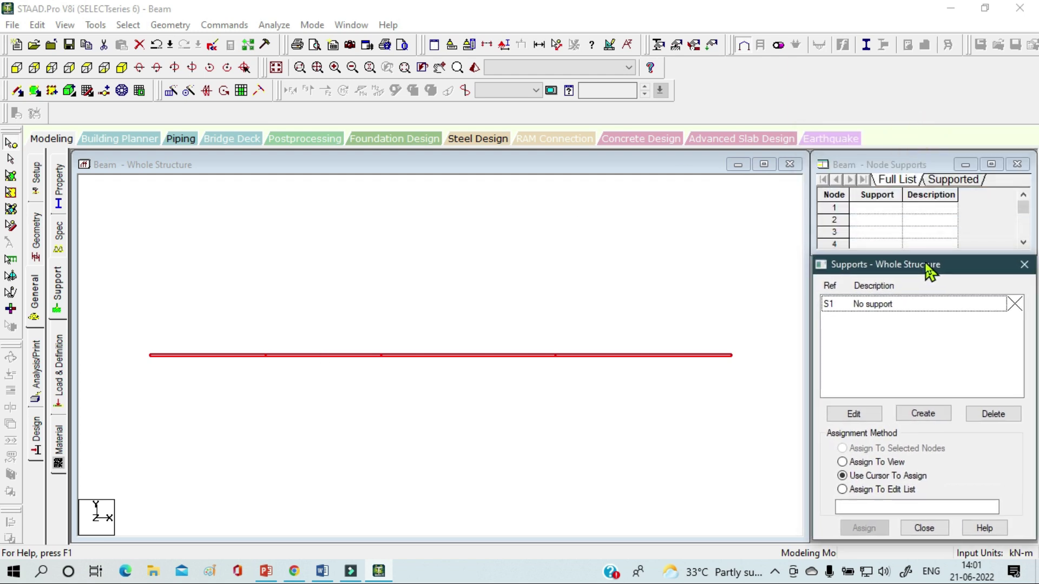
left_click(915, 416)
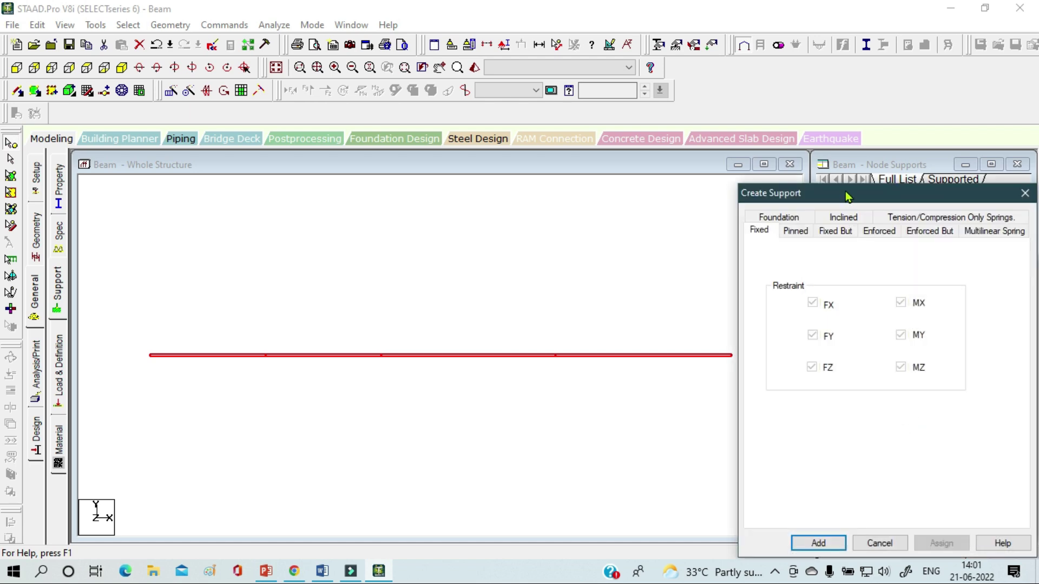
left_click_drag(847, 198, 773, 123)
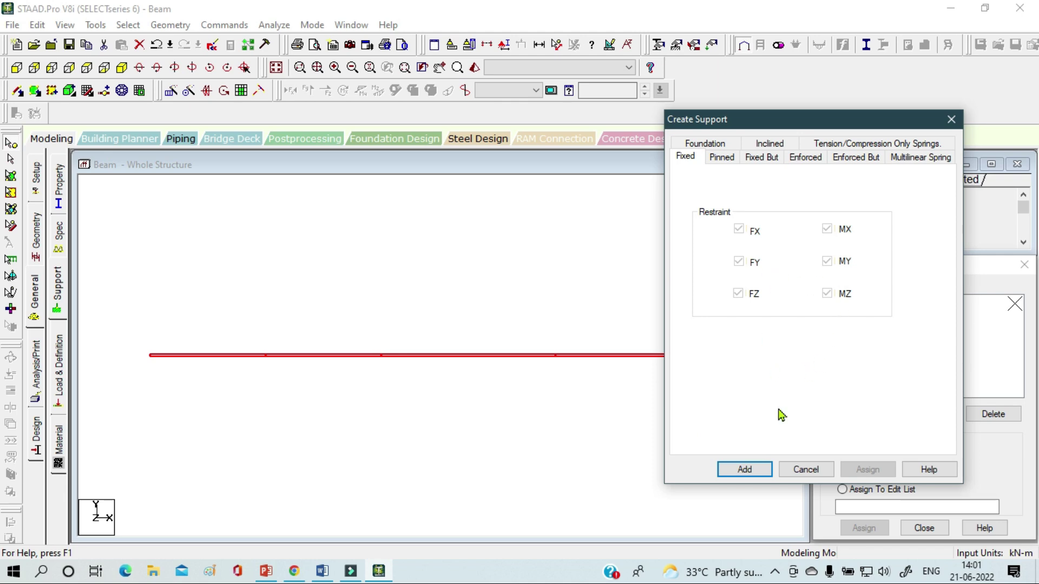
left_click(763, 465)
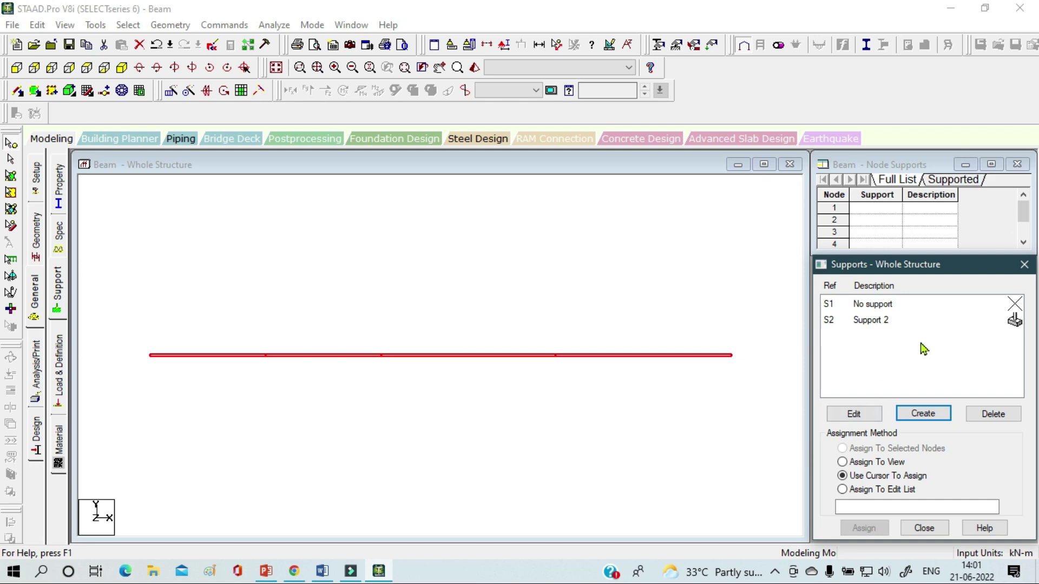
Create a pinned support definition as Support 3.
left_click(911, 416)
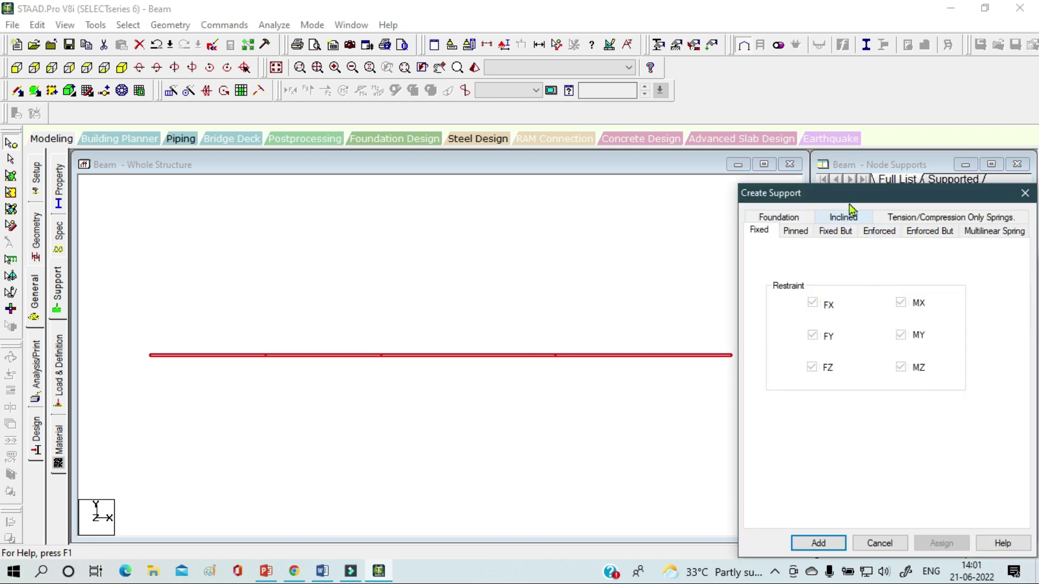
left_click_drag(847, 197, 816, 138)
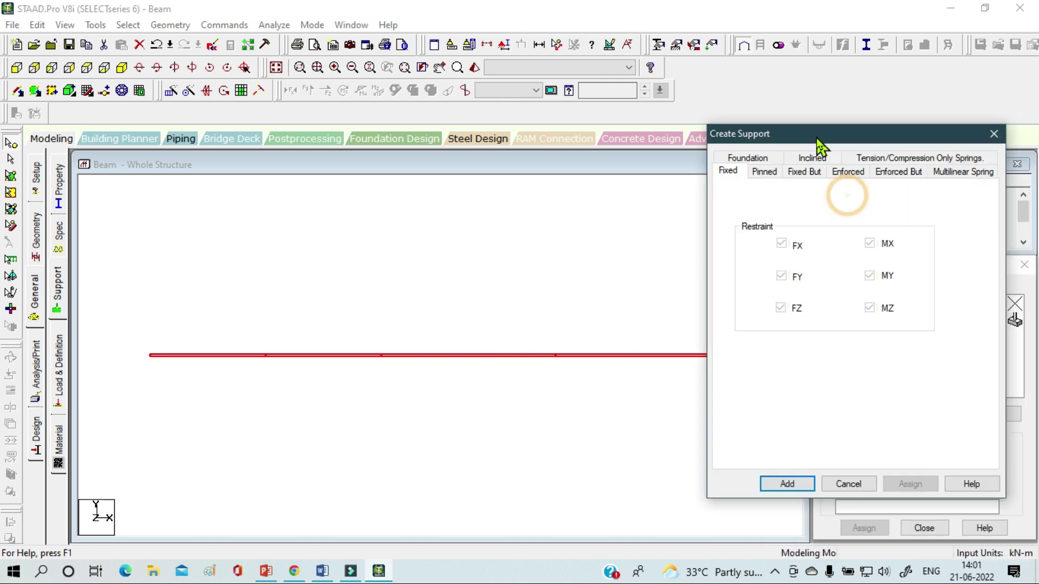
left_click(763, 172)
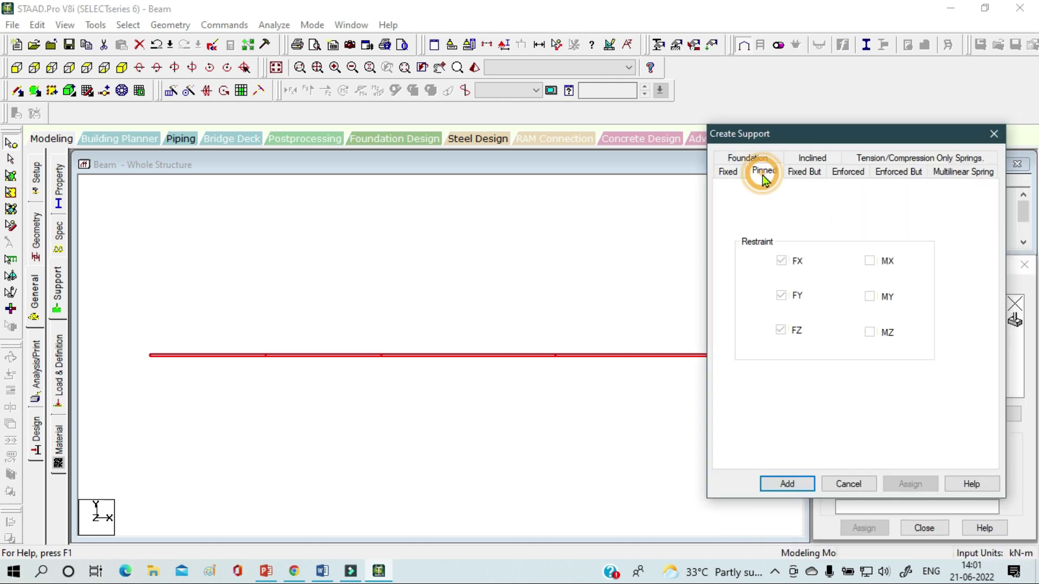
left_click(801, 486)
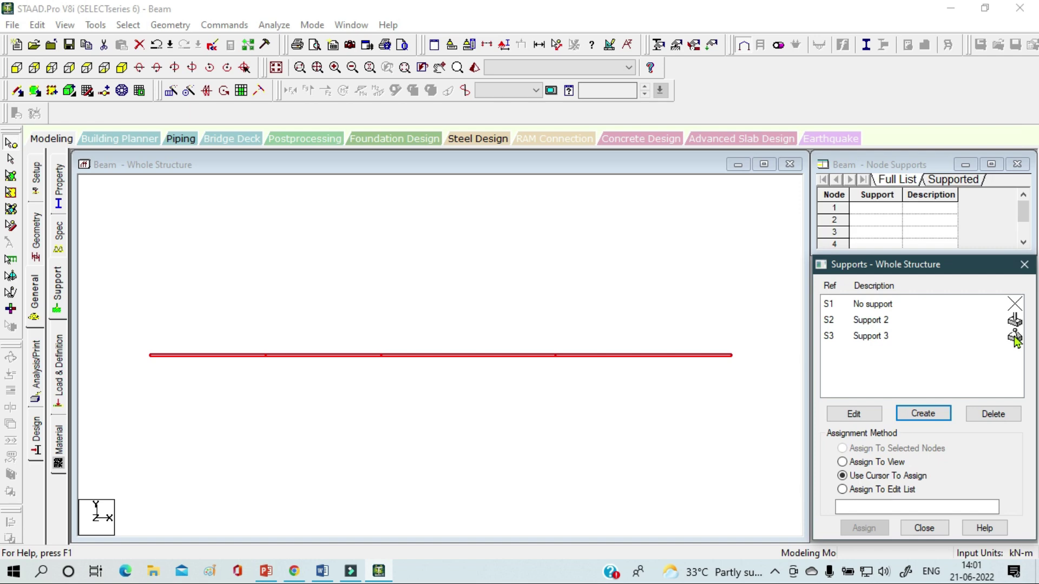
Delete the Support 2 definition from the support list.
left_click(876, 321)
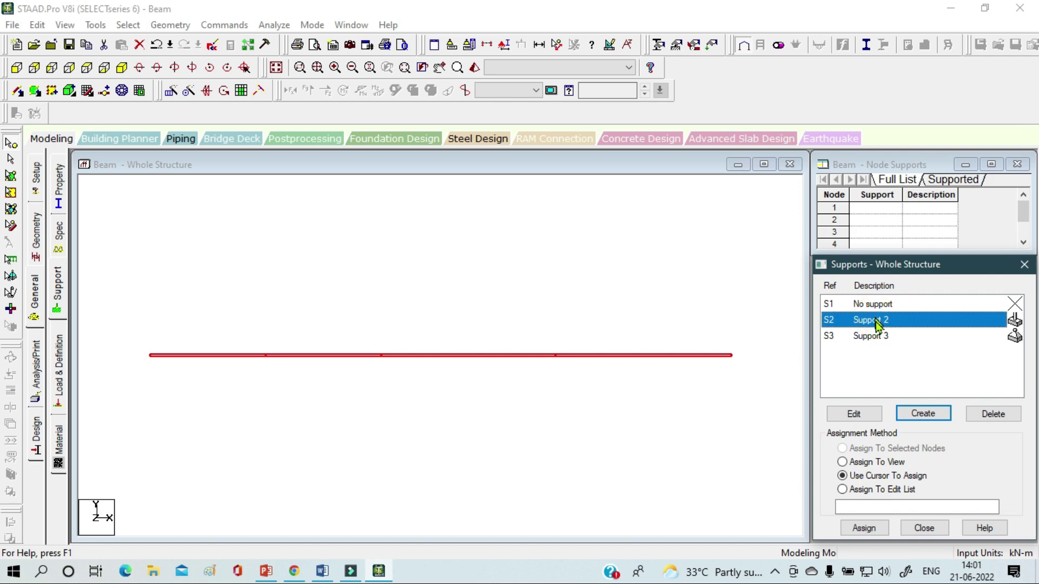
left_click(993, 414)
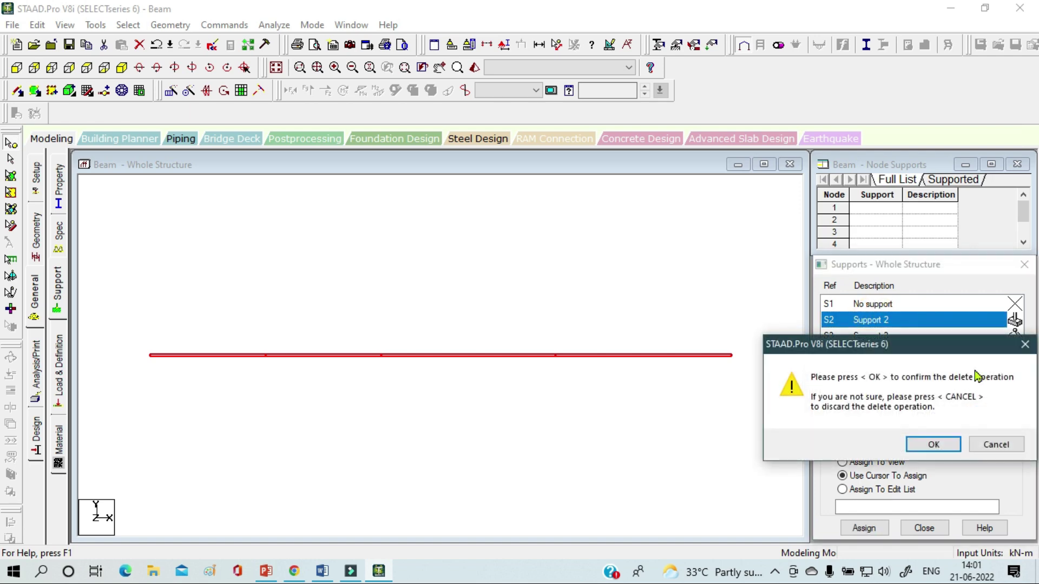
left_click(921, 442)
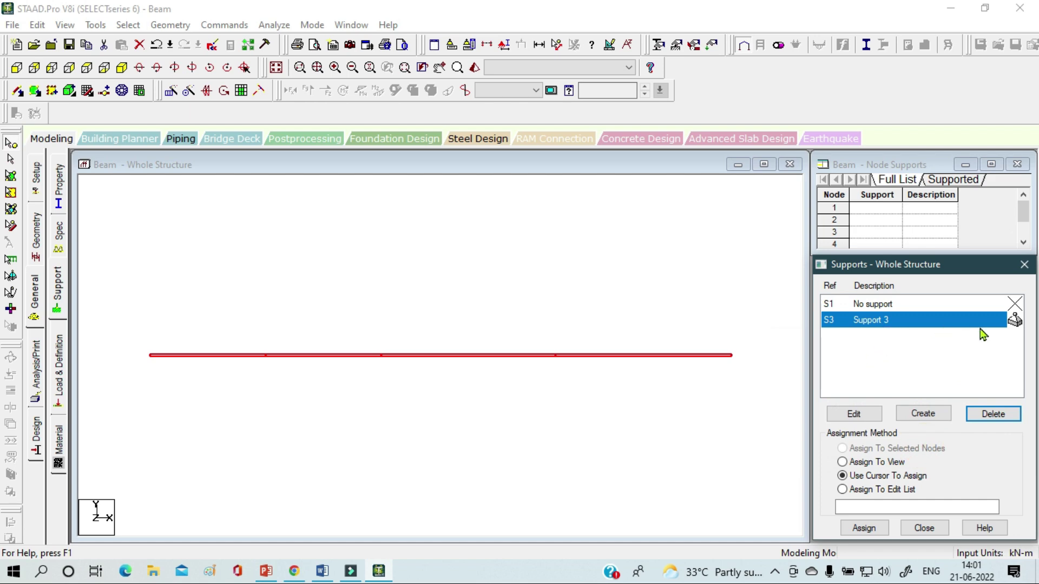
Add a Fixed But support releasing FX, FZ, MX, MY and MZ as Support 2.
left_click(925, 416)
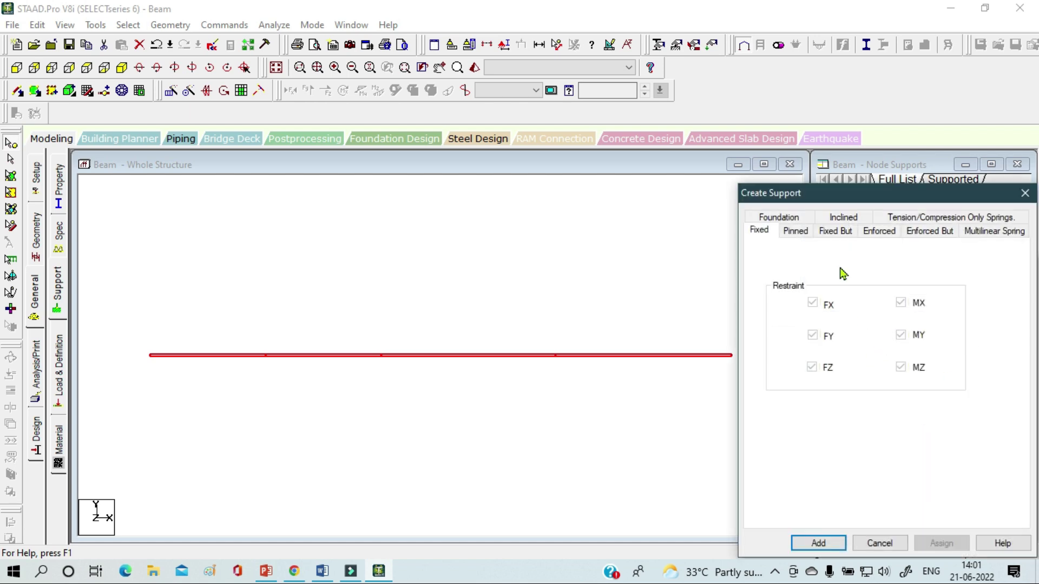
left_click(838, 232)
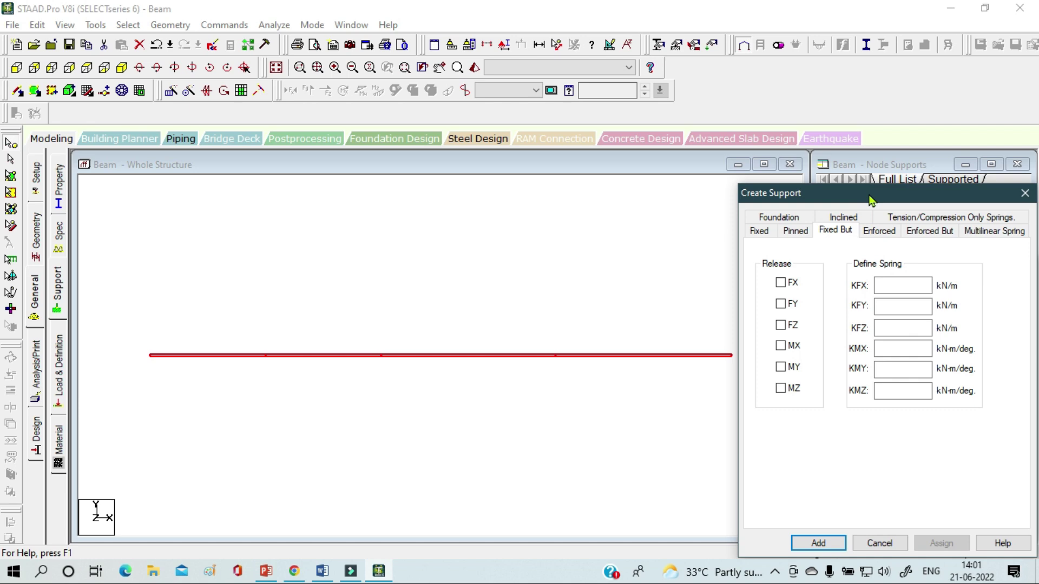
left_click_drag(870, 200, 823, 148)
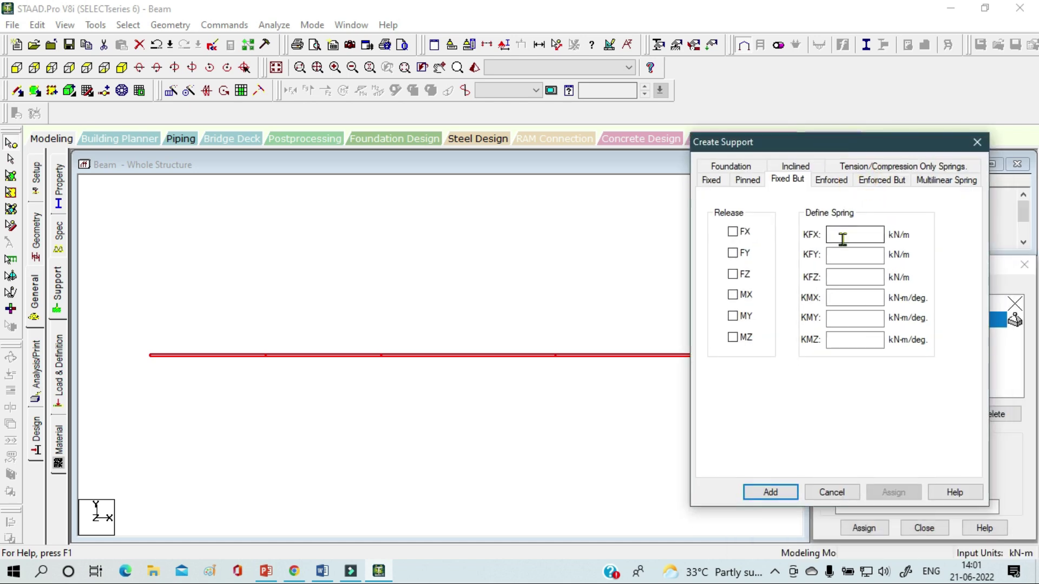
left_click(732, 232)
left_click(732, 274)
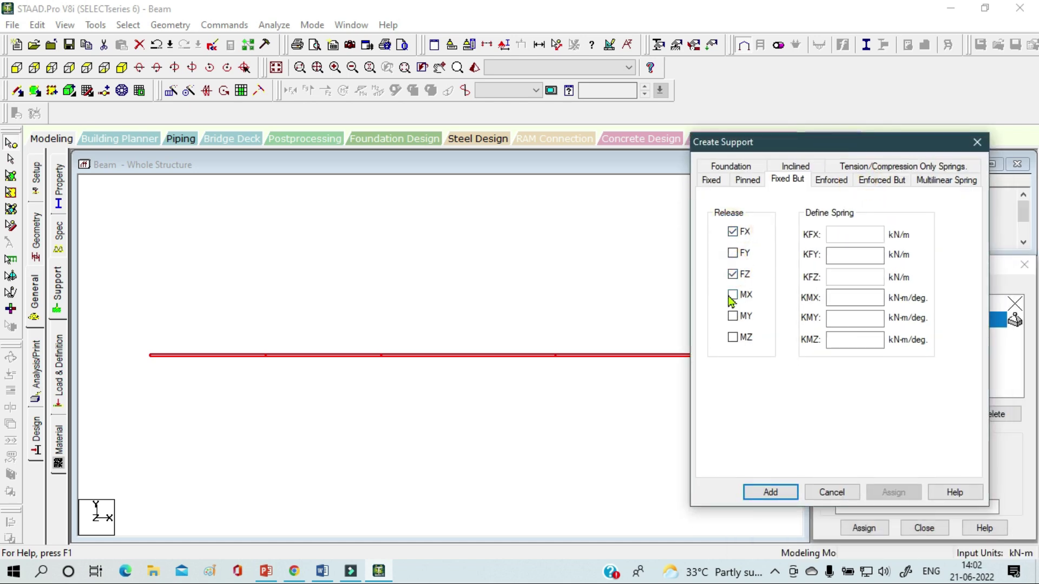
left_click(733, 296)
left_click(733, 316)
left_click(734, 338)
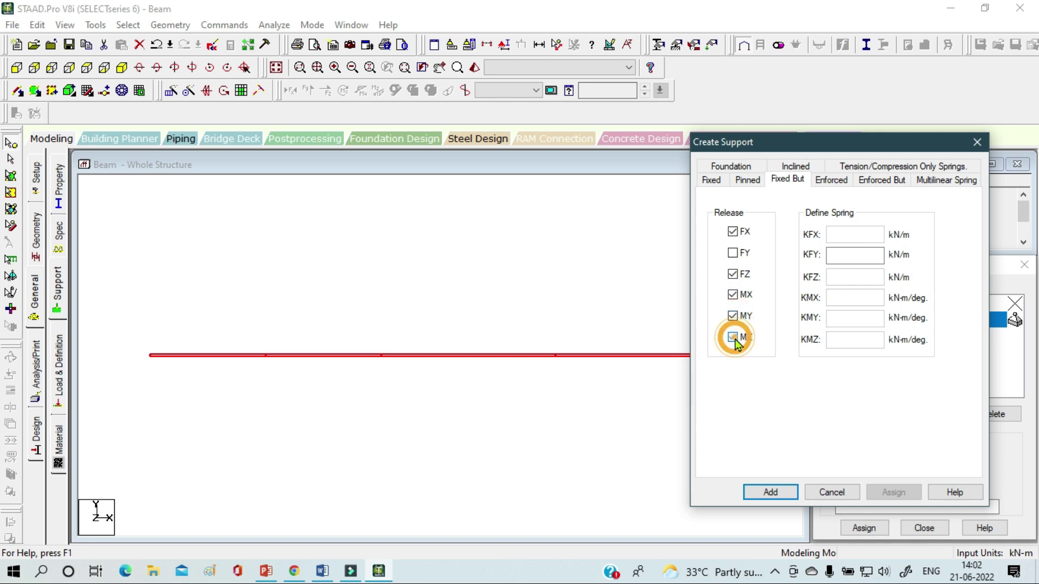
key("Return")
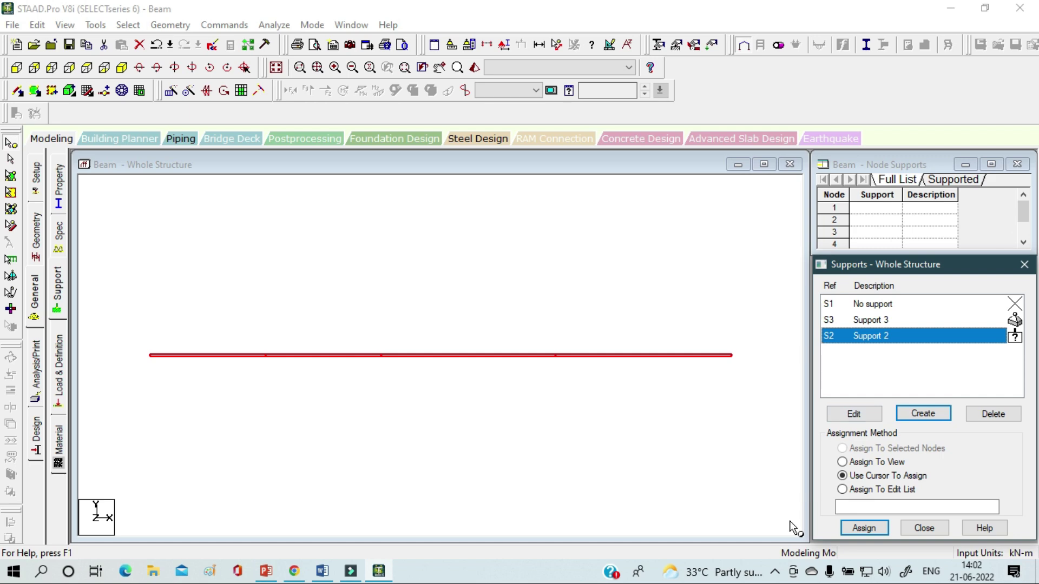
Review Support 3 and Support 2 in the support list.
left_click(775, 572)
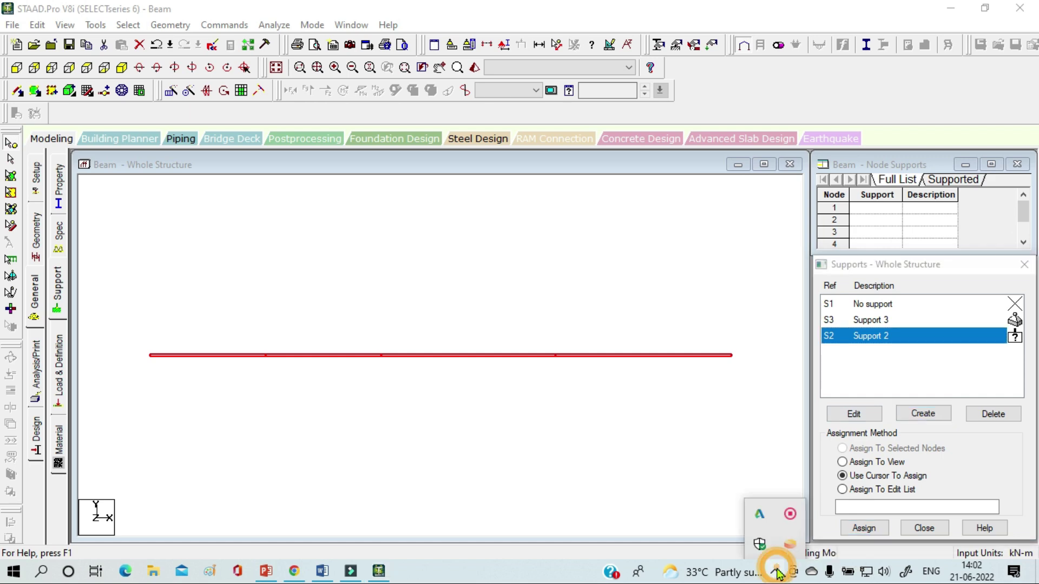
right_click(789, 516)
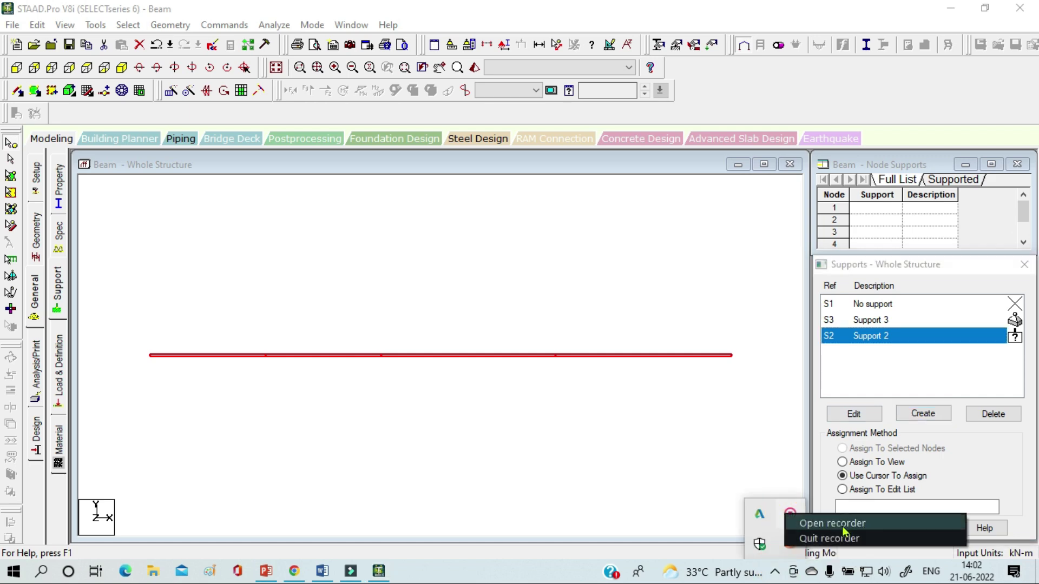
left_click(842, 528)
left_click(842, 530)
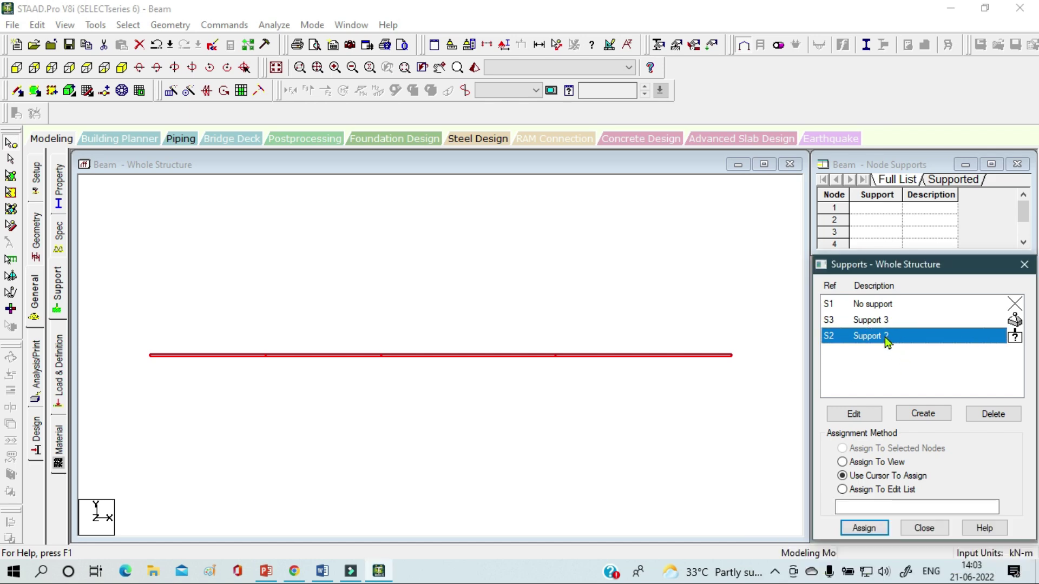
left_click(884, 321)
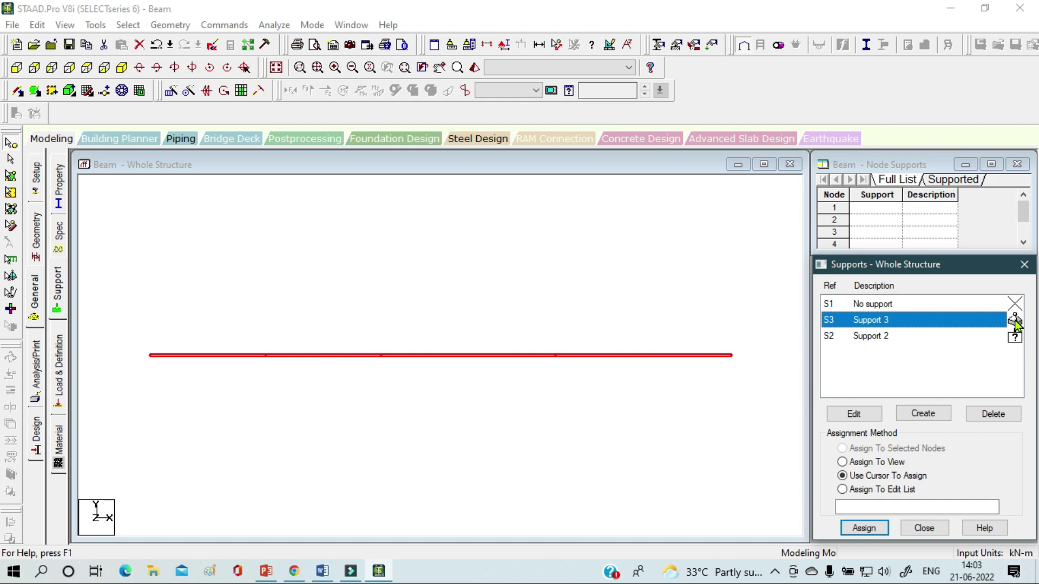
left_click(876, 338)
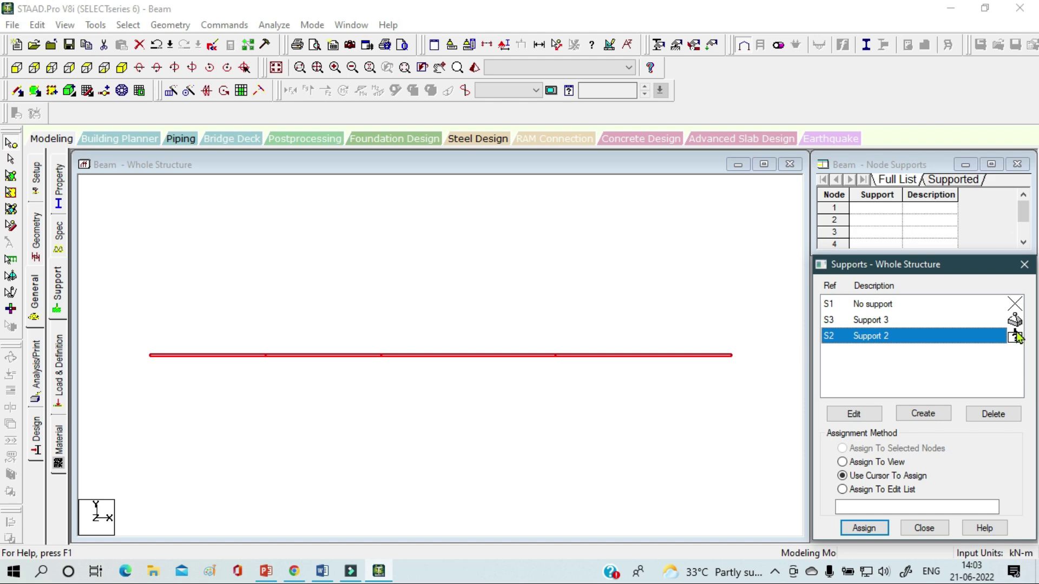
left_click(528, 485)
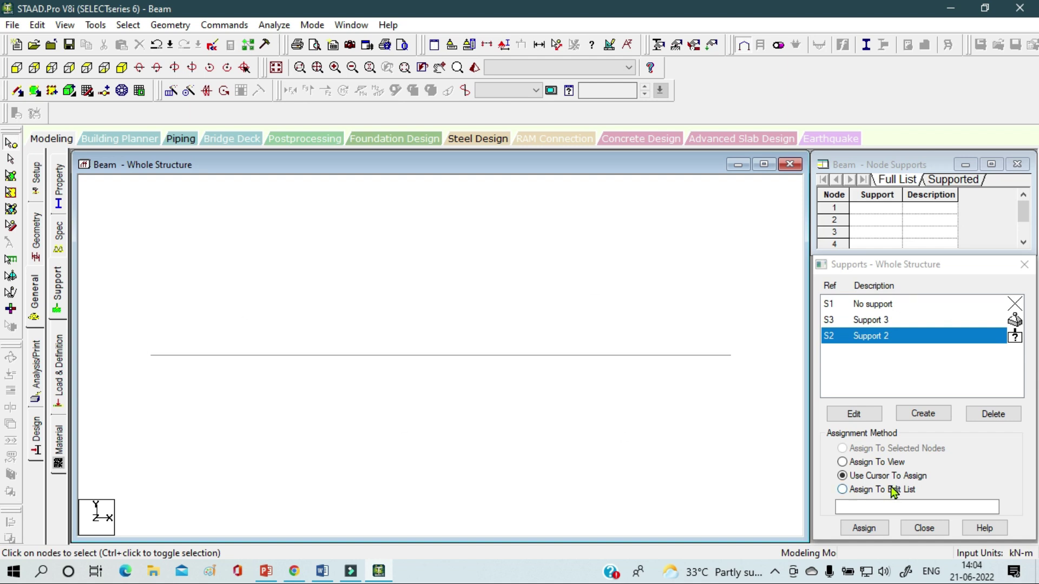
Assign pinned Support 3 to node 1 at the beam's left end.
left_click(880, 319)
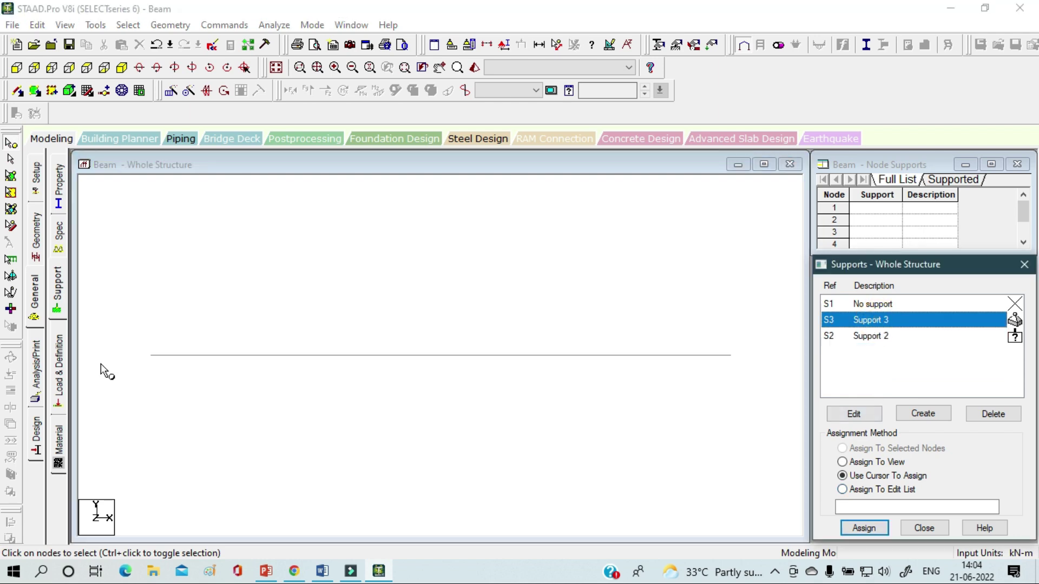
left_click_drag(134, 332, 161, 373)
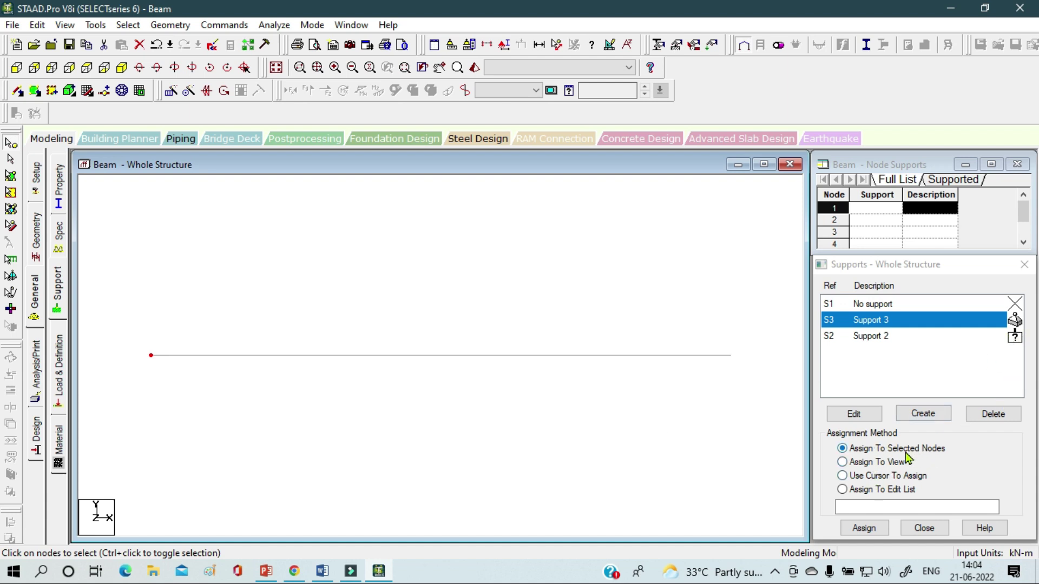
left_click(876, 528)
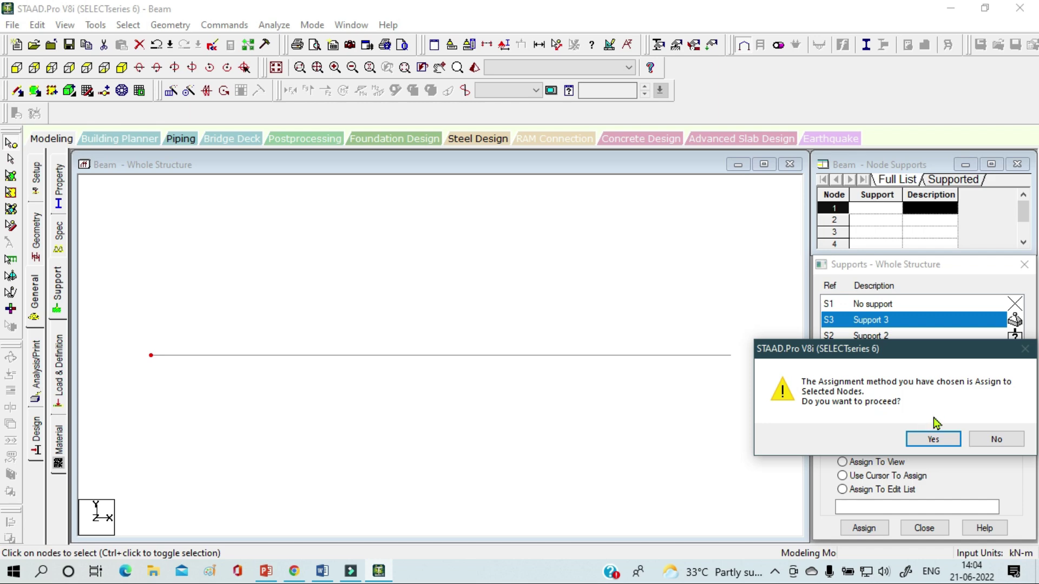
left_click(935, 439)
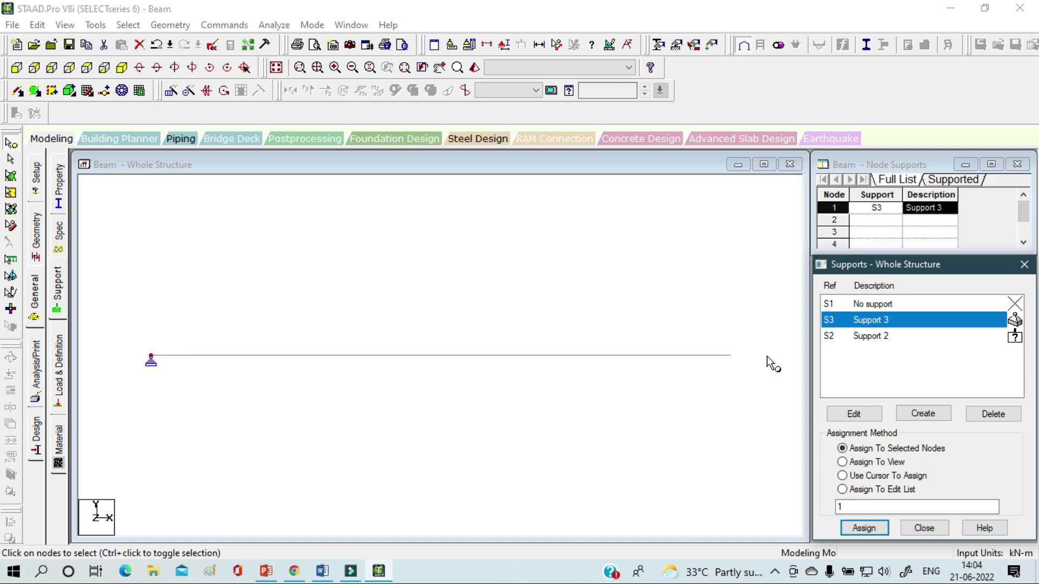
Assign roller Support 2 to node 5 at the right end, then close the supports window.
left_click(919, 338)
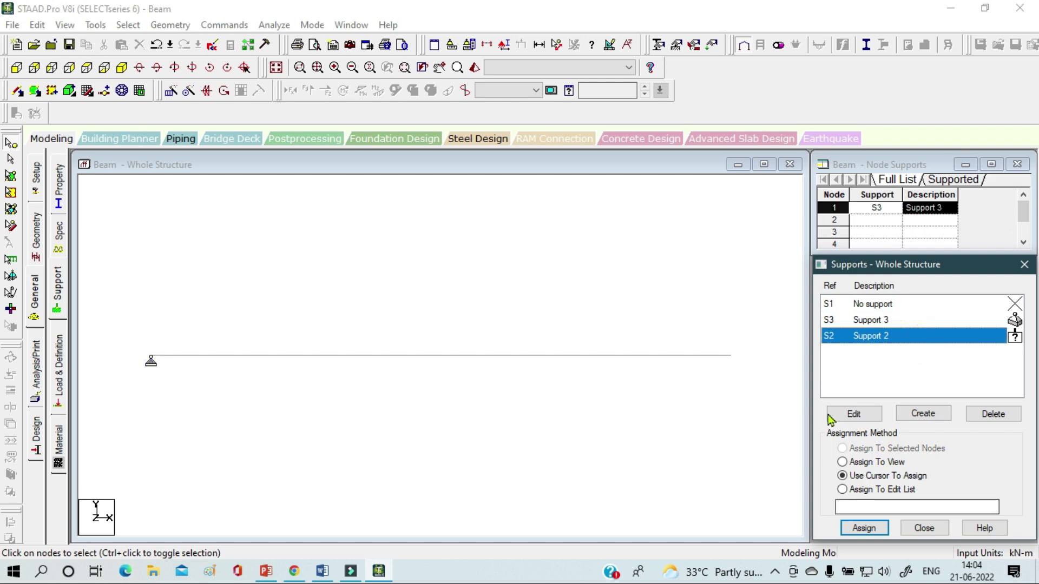
left_click_drag(720, 336, 752, 381)
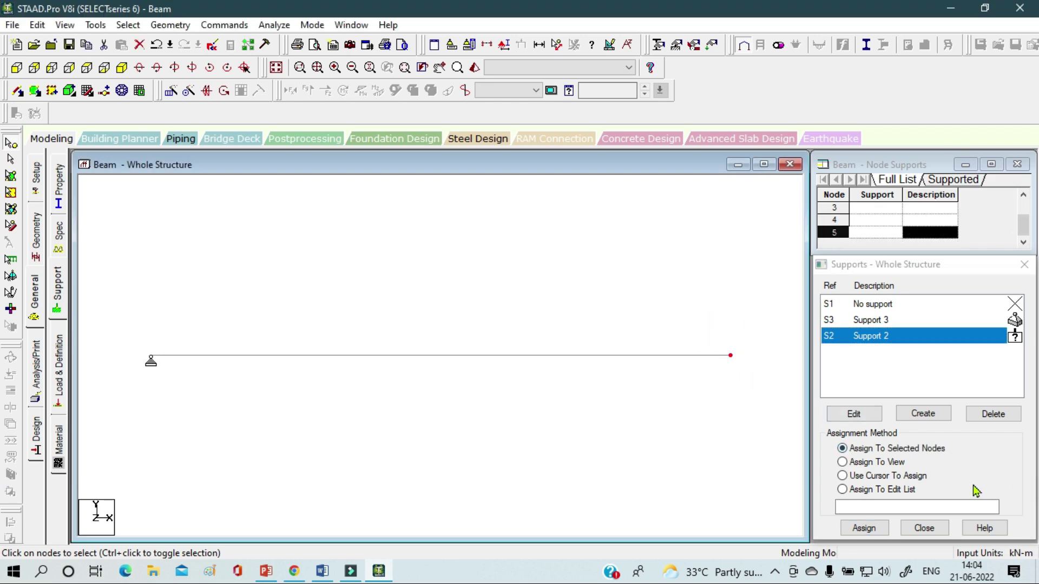
left_click(865, 529)
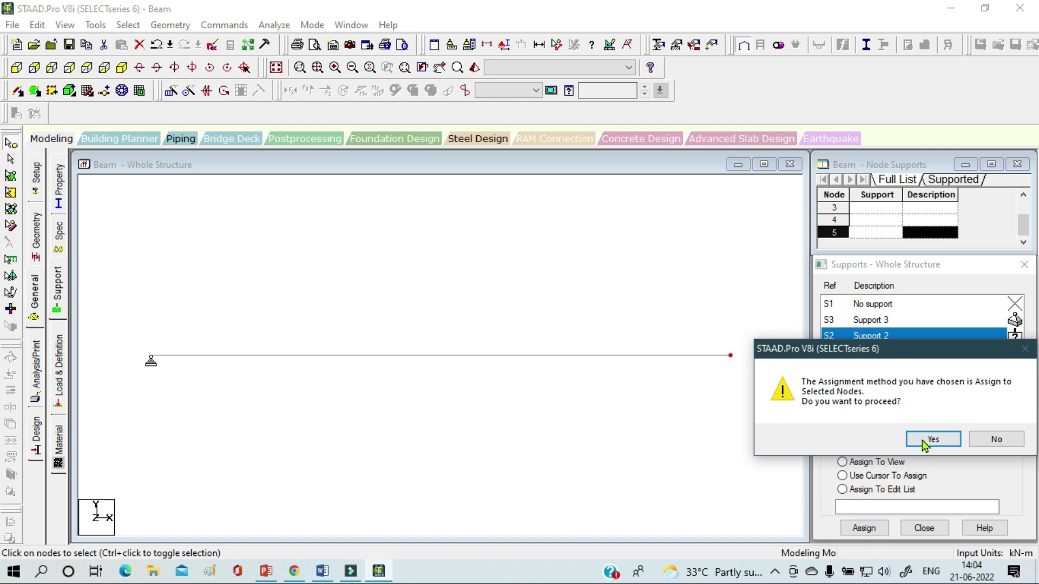
left_click(927, 439)
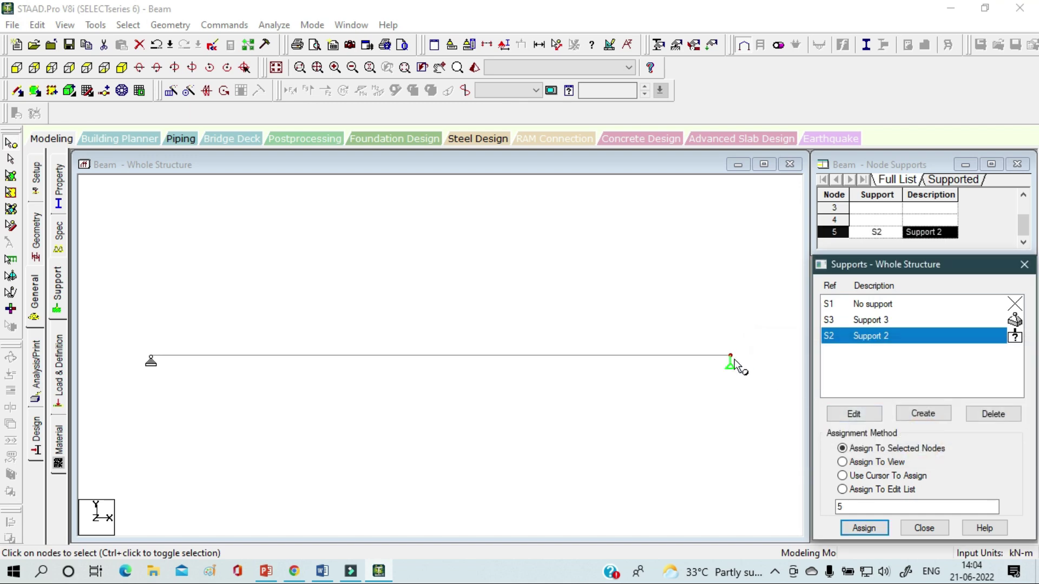
left_click(923, 528)
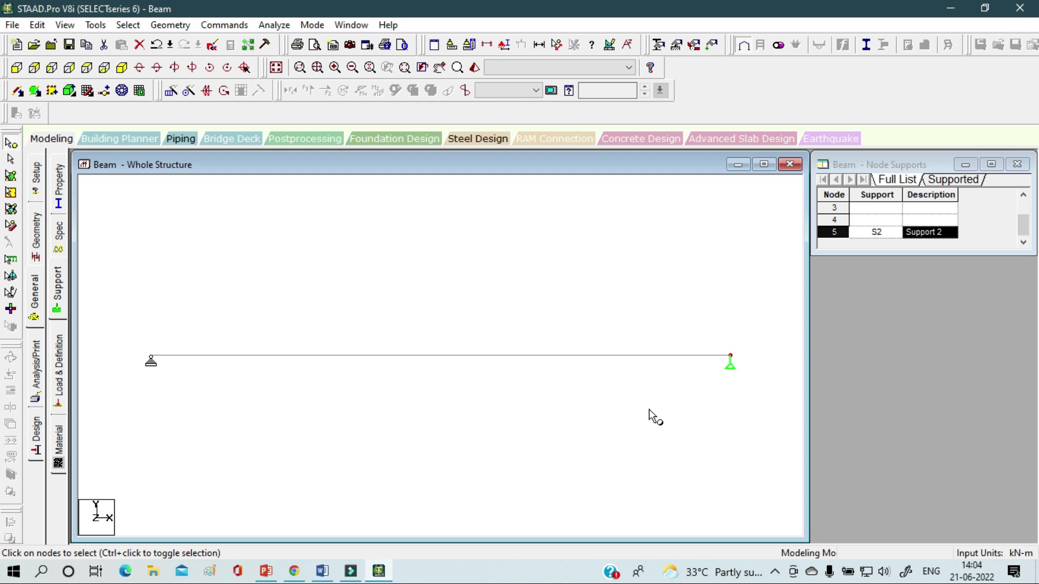
Bring up the Load & Definition panel and expand its Definitions list.
left_click(64, 378)
left_click(712, 47)
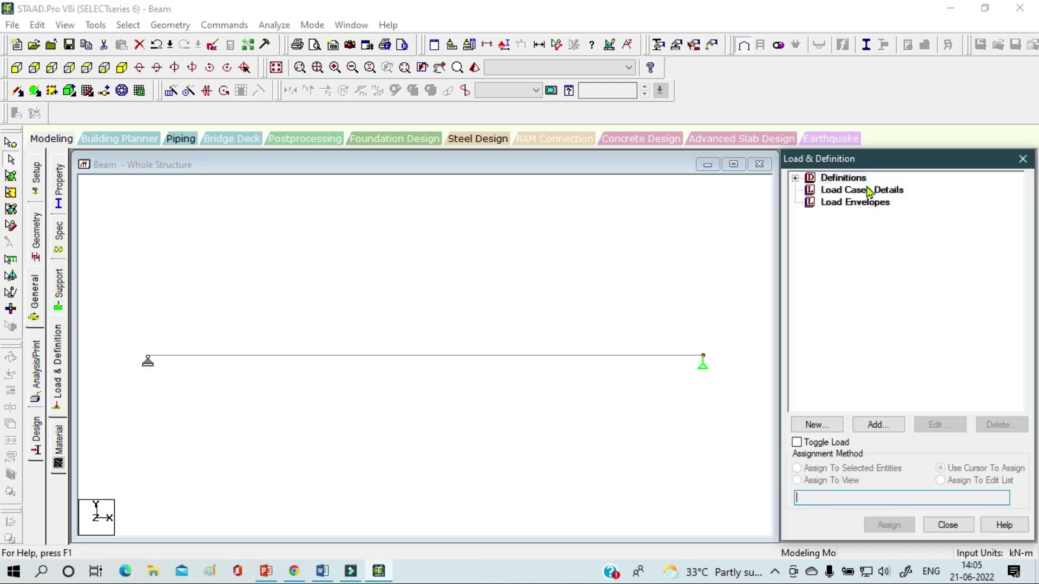
left_click(1028, 165)
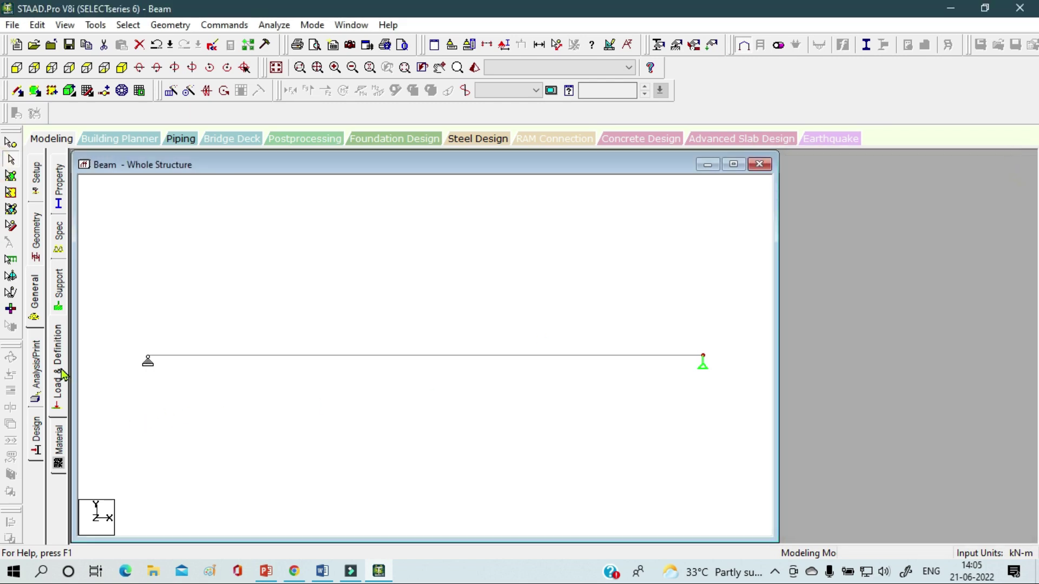
left_click(63, 375)
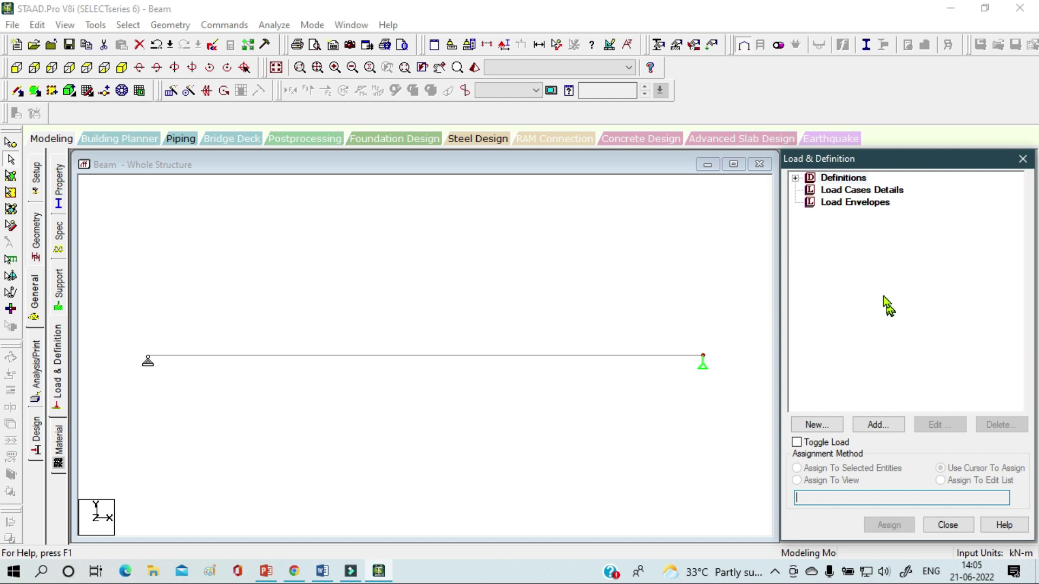
left_click(795, 178)
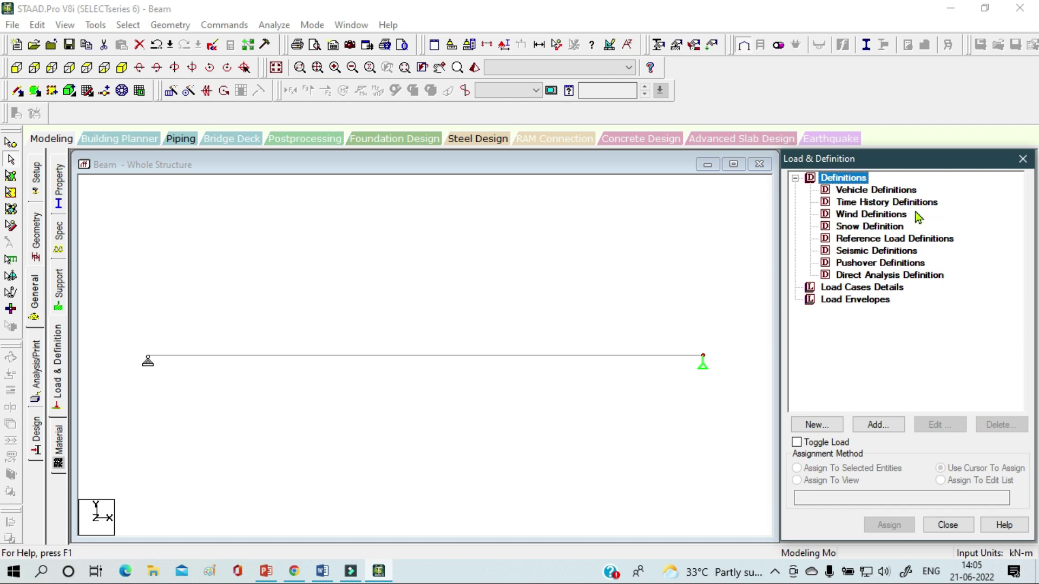
left_click(875, 215)
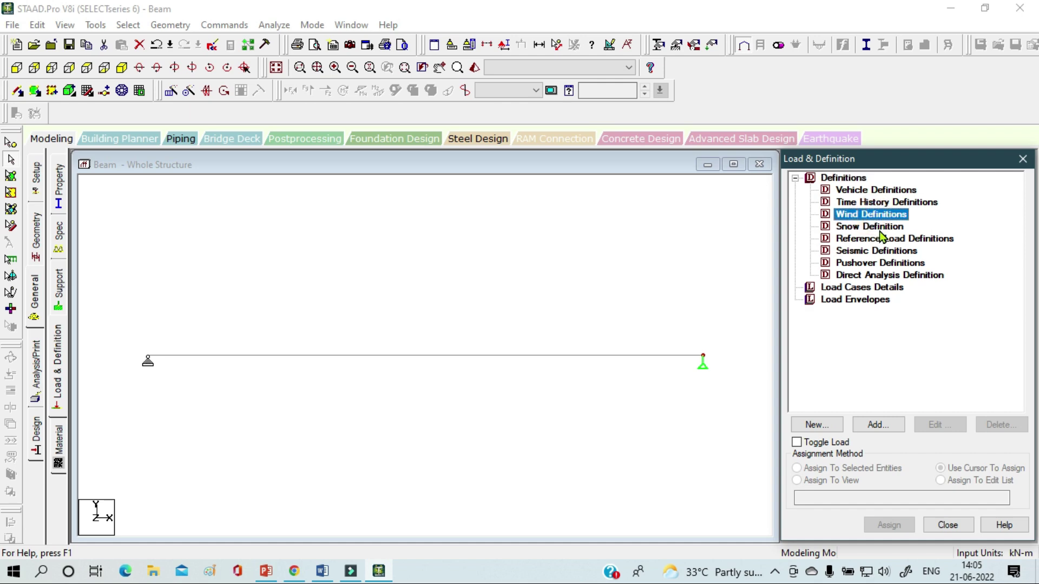
Accept the Auto Save prompt to save the model and collapse Definitions.
left_click(878, 227)
left_click(903, 385)
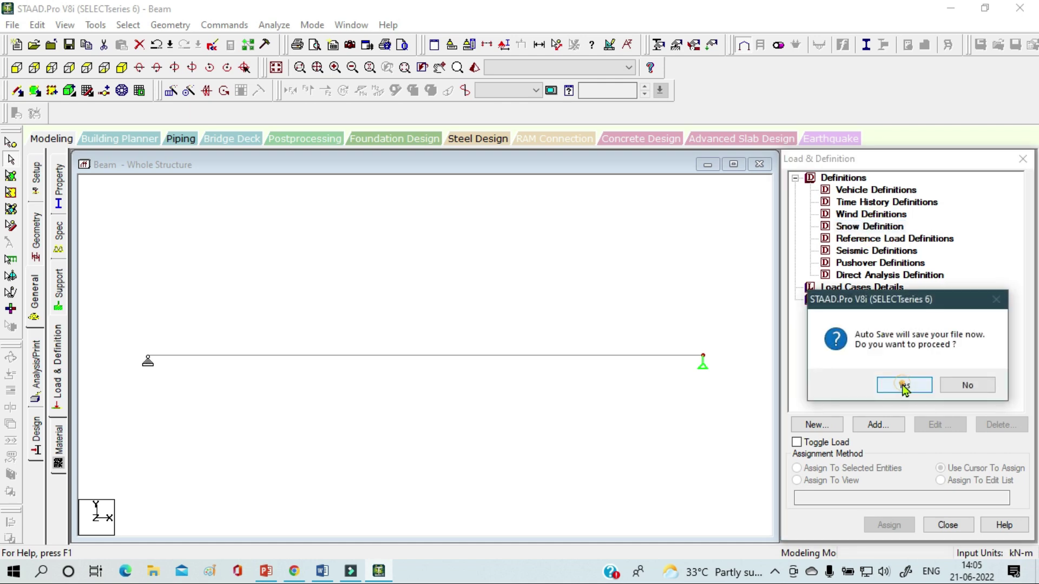
left_click(411, 304)
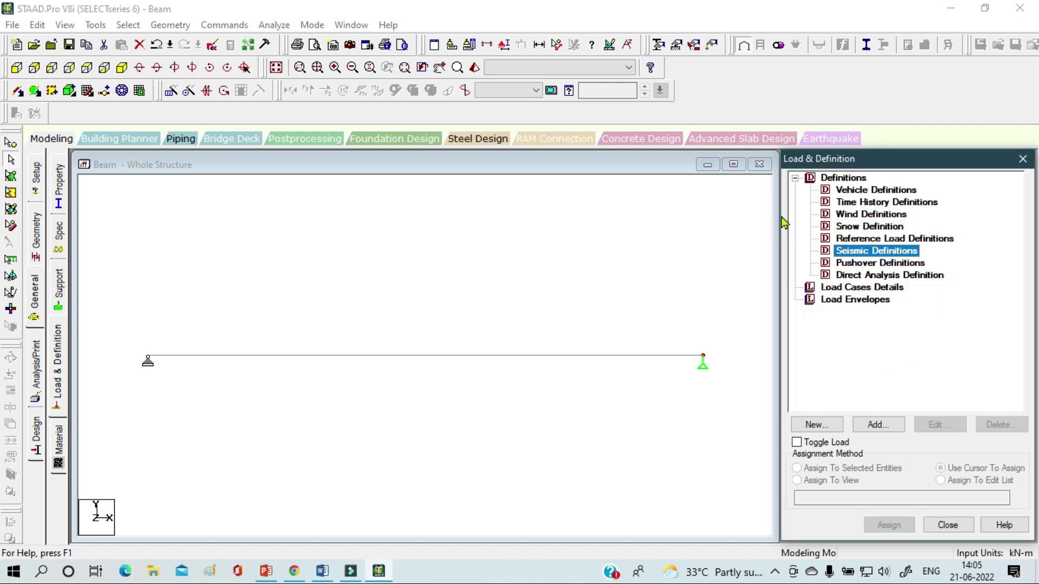
left_click(794, 178)
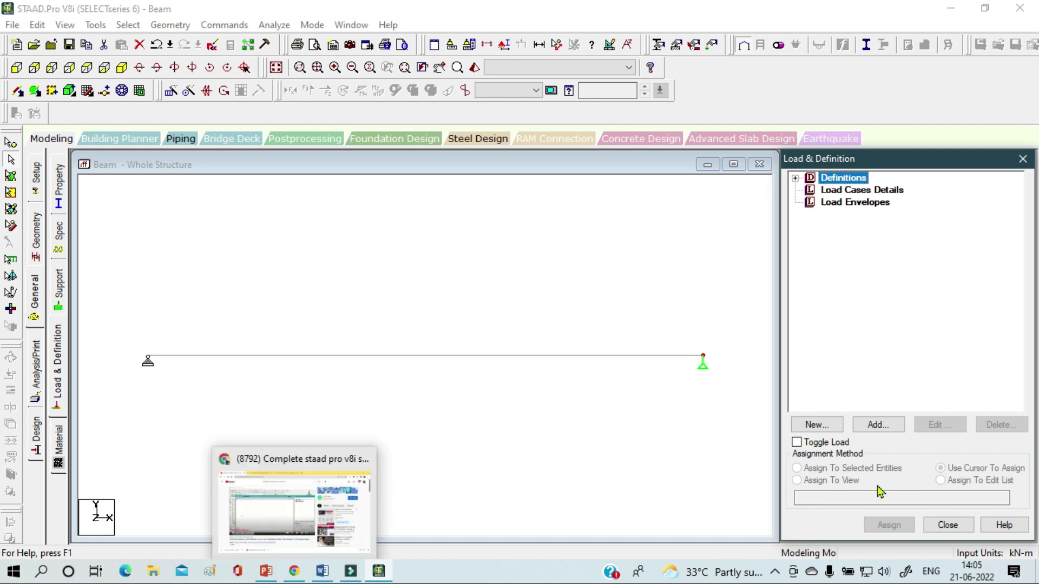
left_click(775, 572)
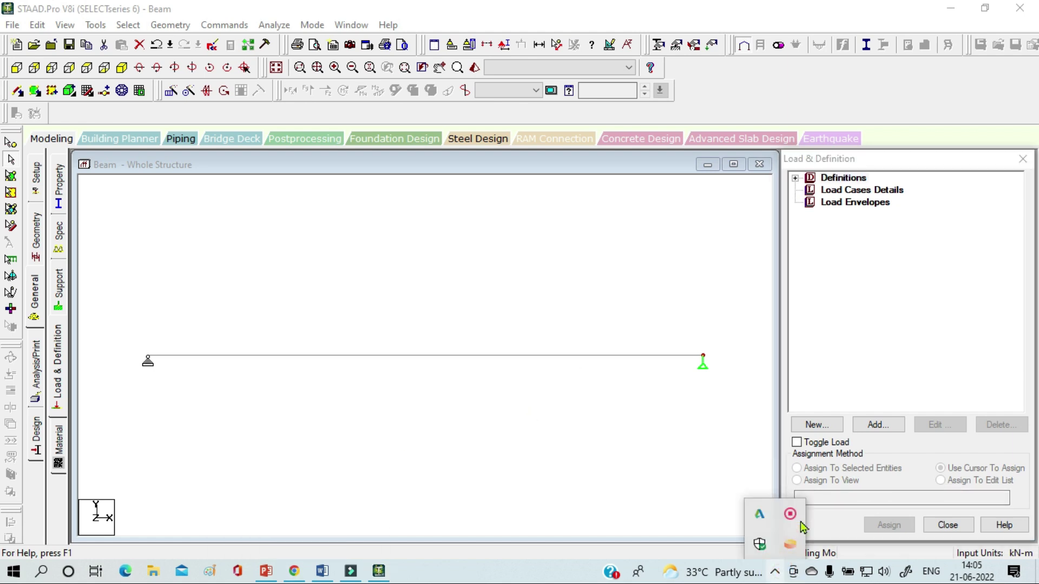
right_click(790, 514)
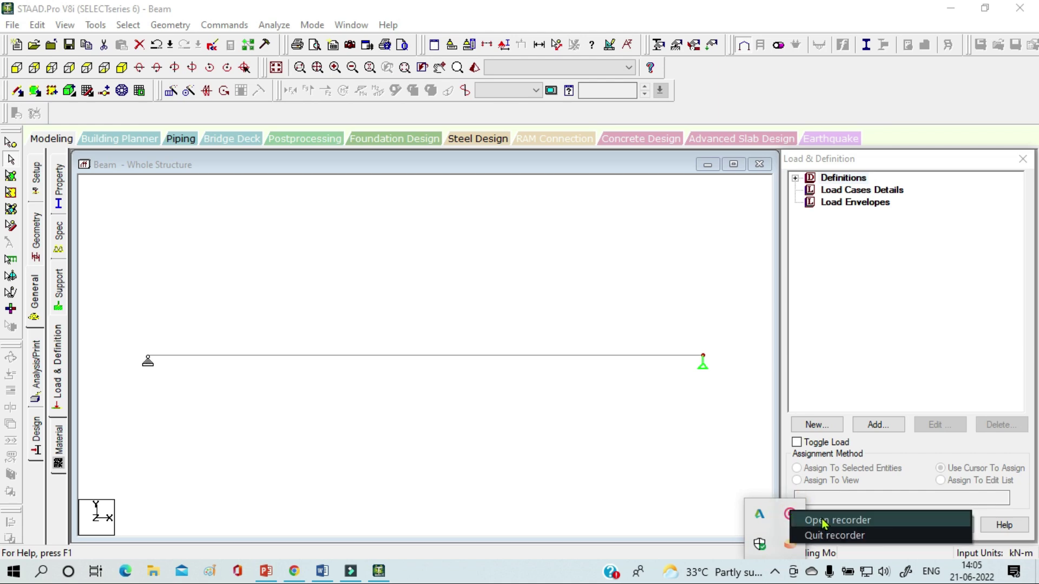
left_click(823, 520)
left_click(826, 538)
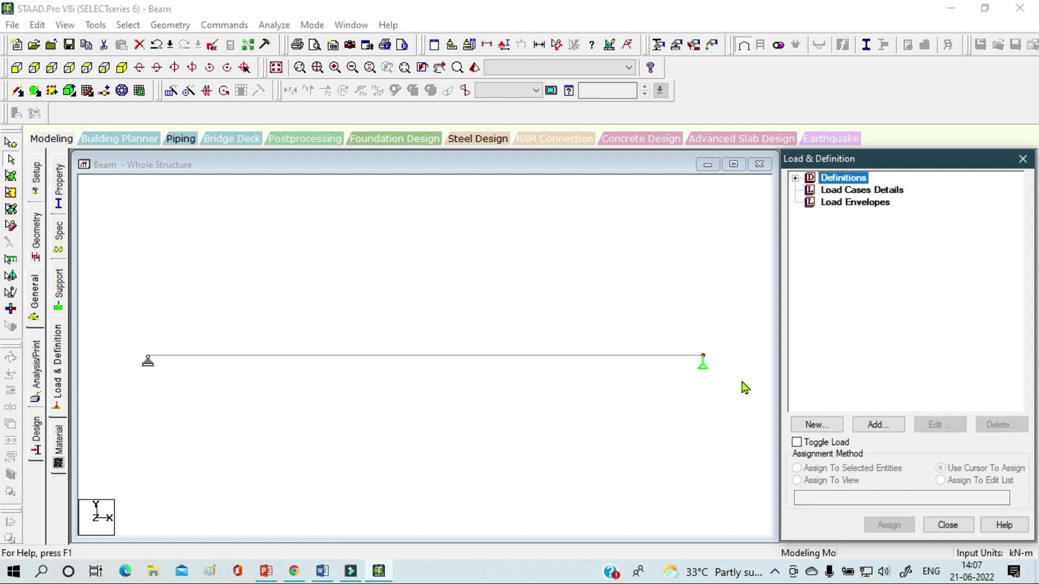
Add primary load case 1 titled 'Loads' with Loading Type None.
left_click(834, 196)
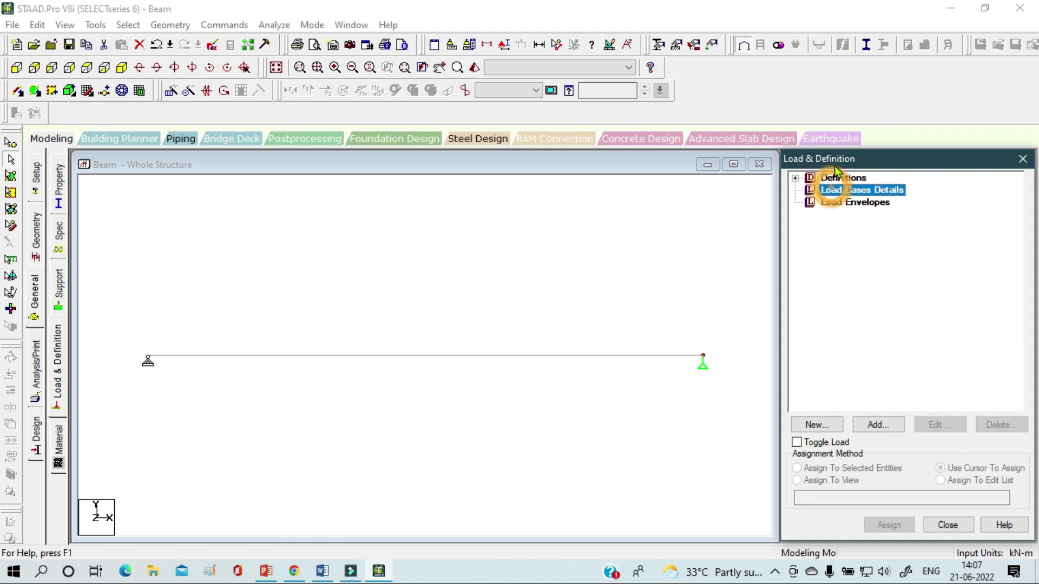
left_click(882, 430)
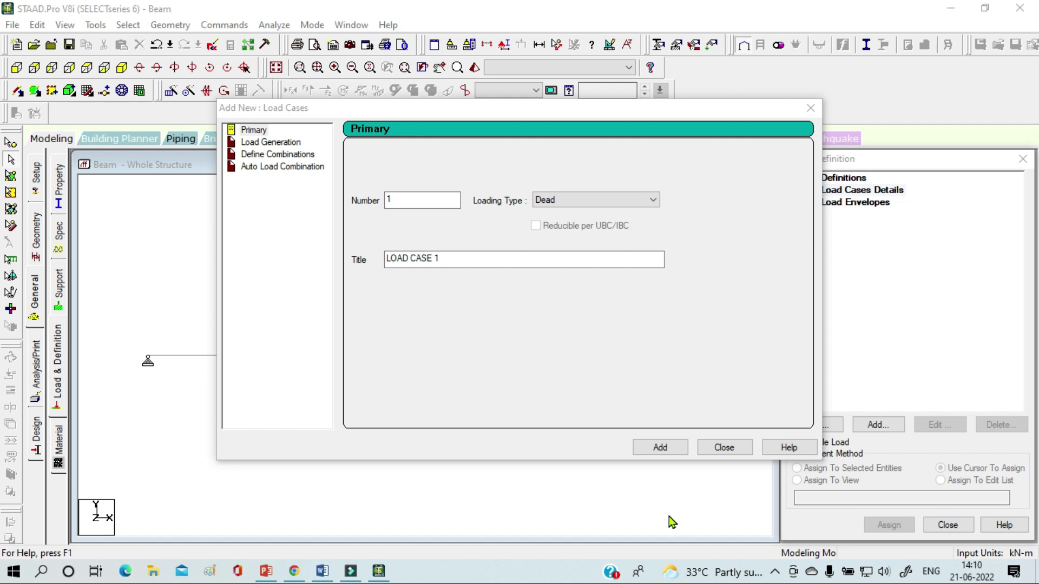
left_click(646, 203)
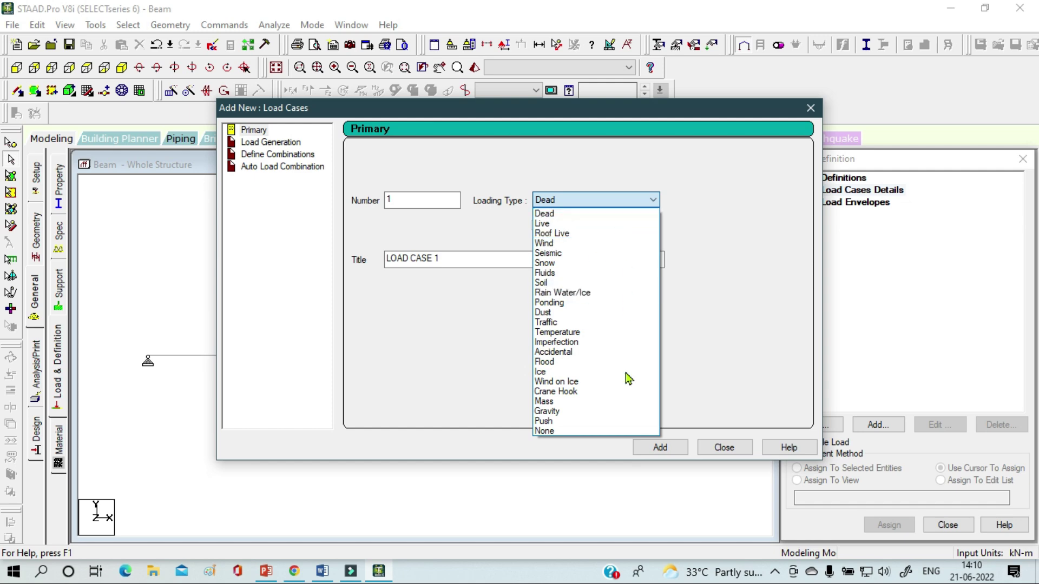
left_click(598, 430)
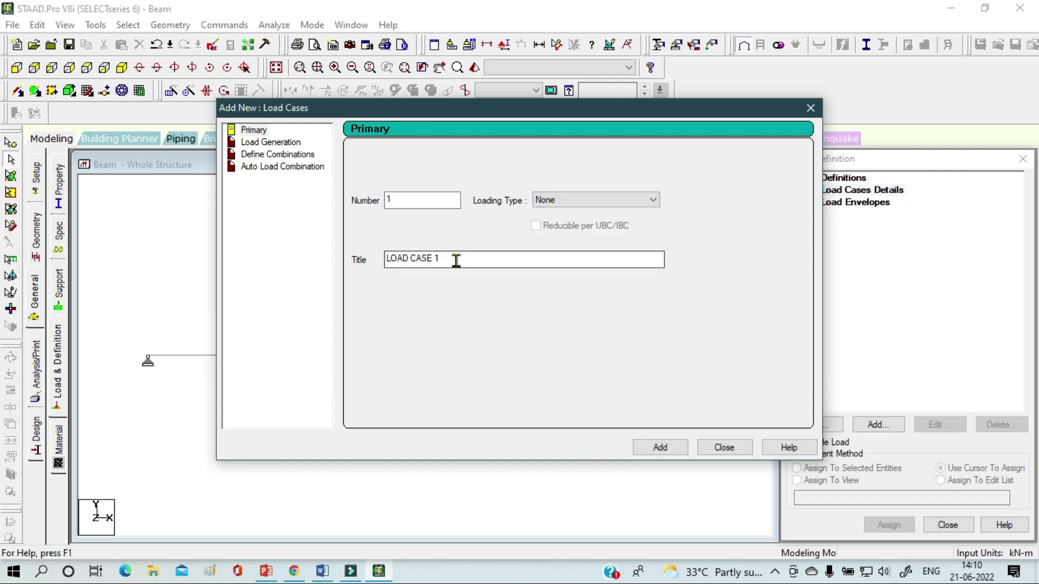
left_click_drag(456, 260, 235, 258)
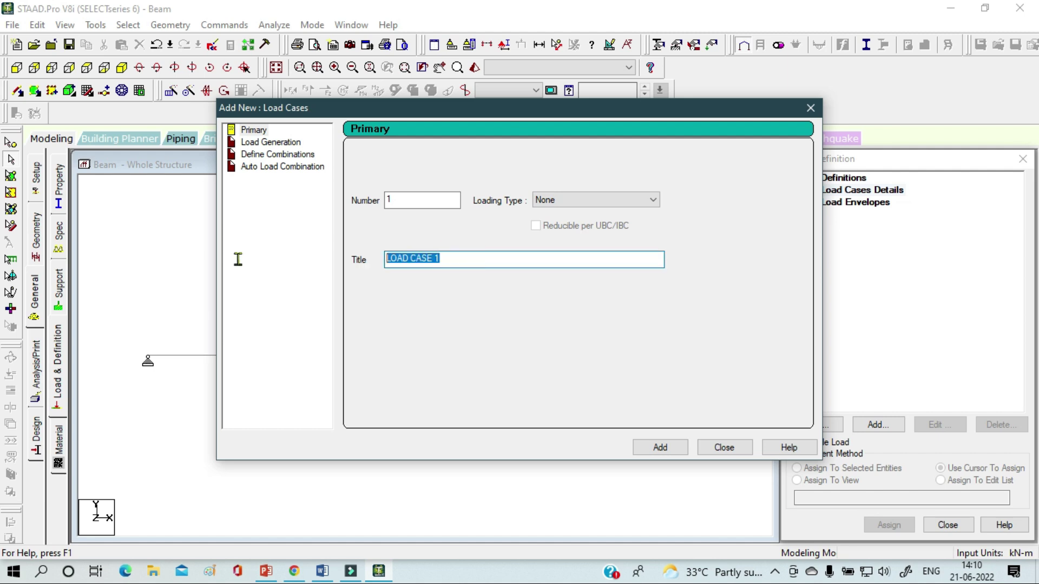
type("Loads")
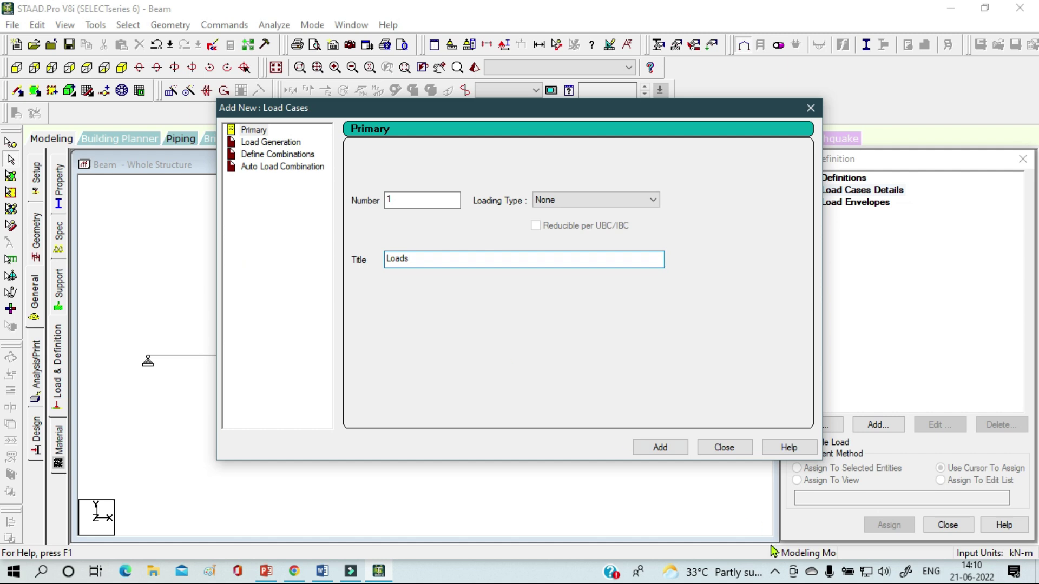
left_click(664, 449)
left_click(726, 448)
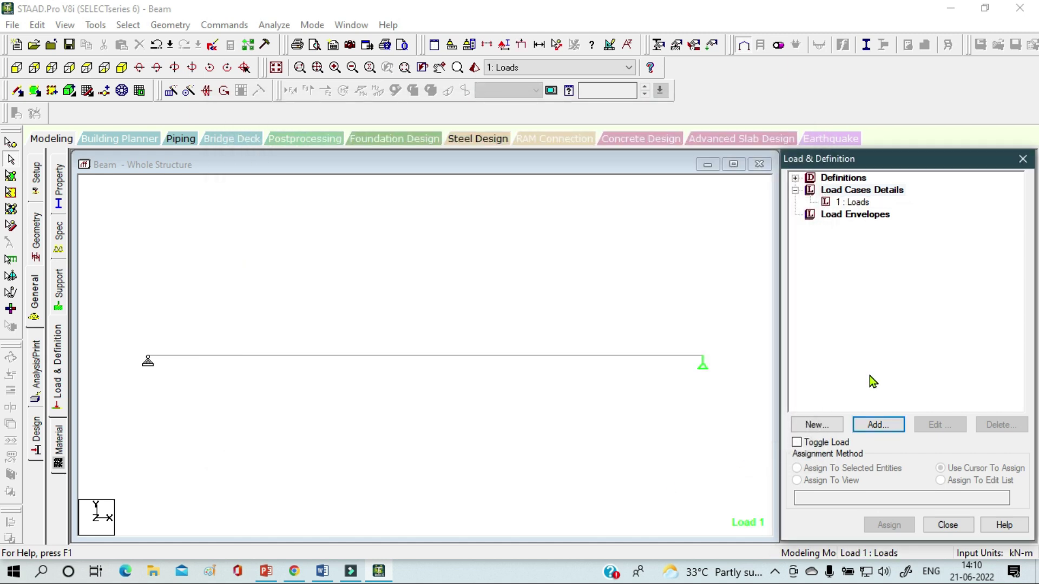
left_click(865, 202)
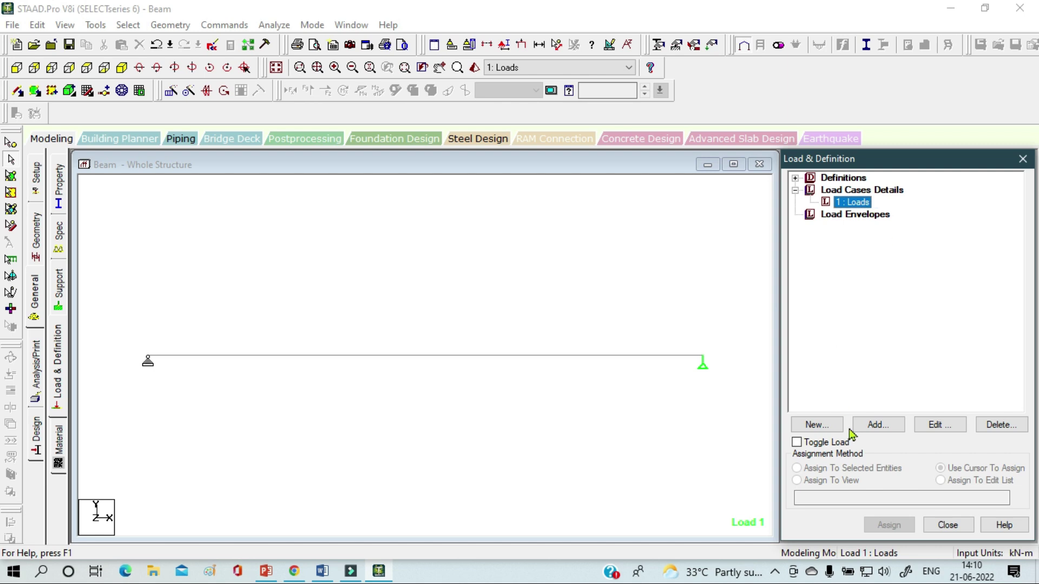
Begin adding load items to 1 : Loads, accepting the Auto Save prompt.
left_click(878, 424)
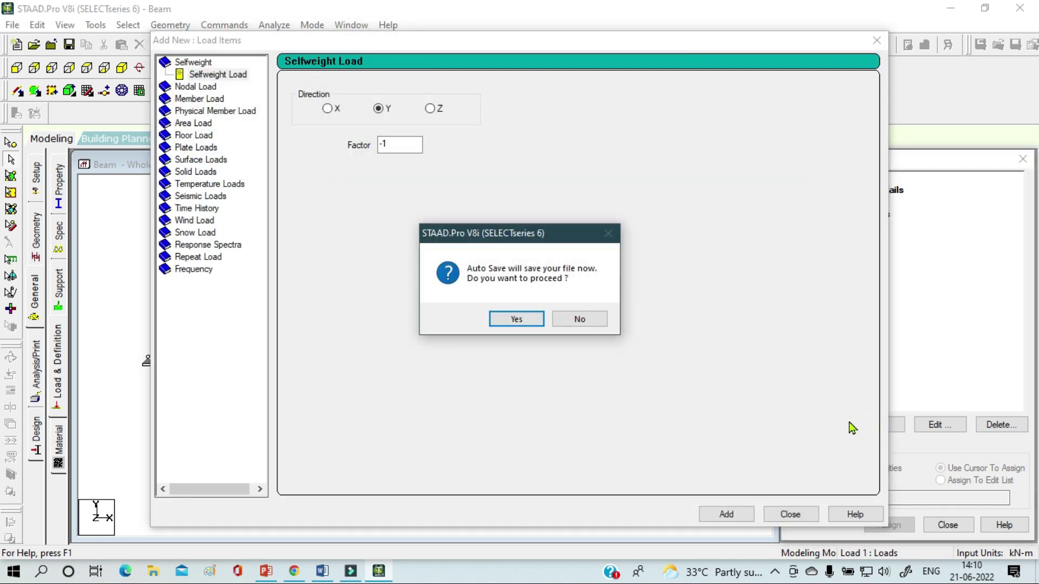
left_click(521, 325)
left_click(440, 312)
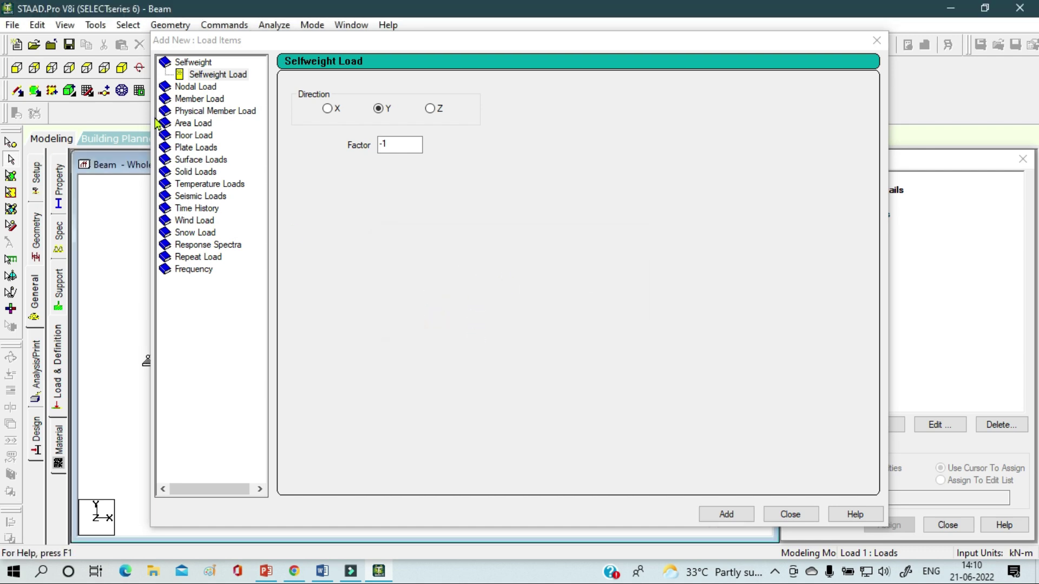
Add a -5 kN Fy nodal load, then bring up the Uniform Force member load form.
left_click(202, 88)
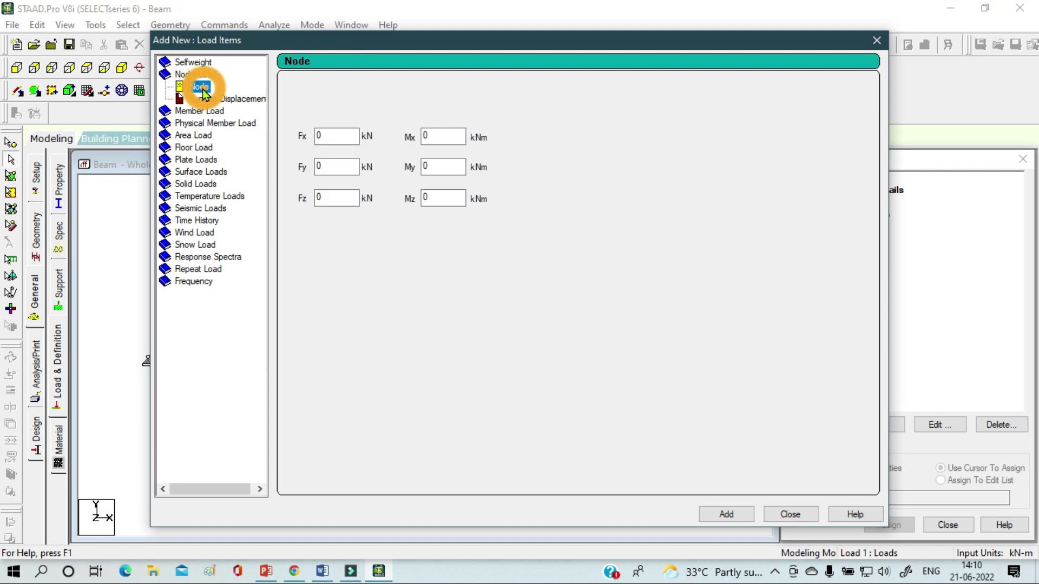
left_click(334, 168)
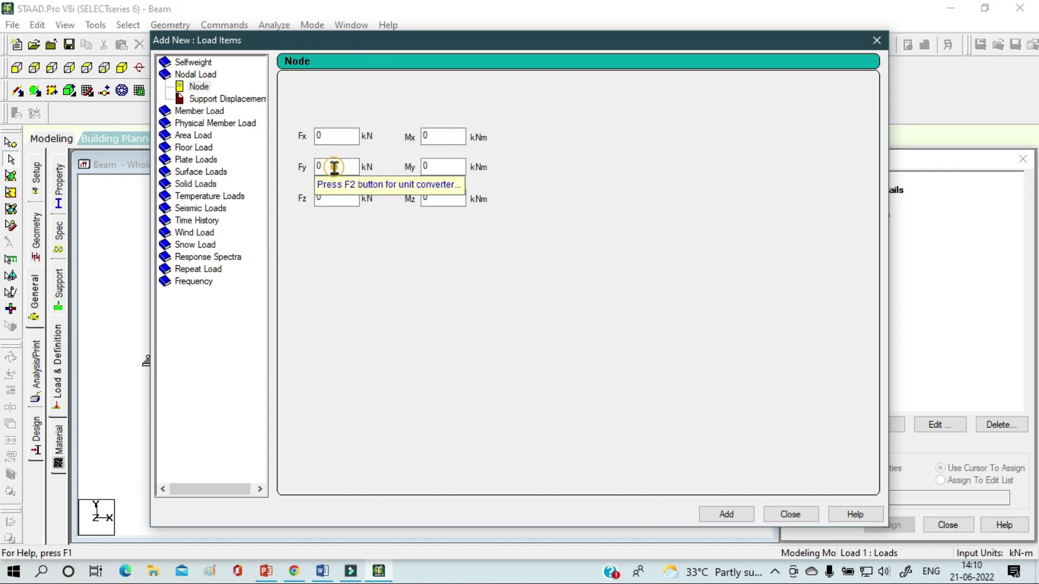
double_click(334, 168)
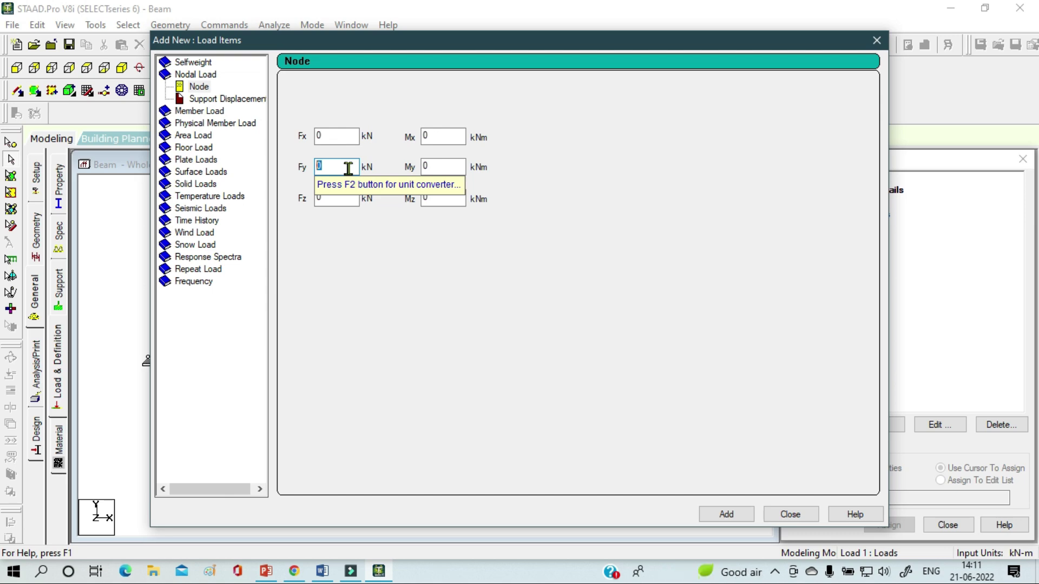
type("-5")
left_click(725, 515)
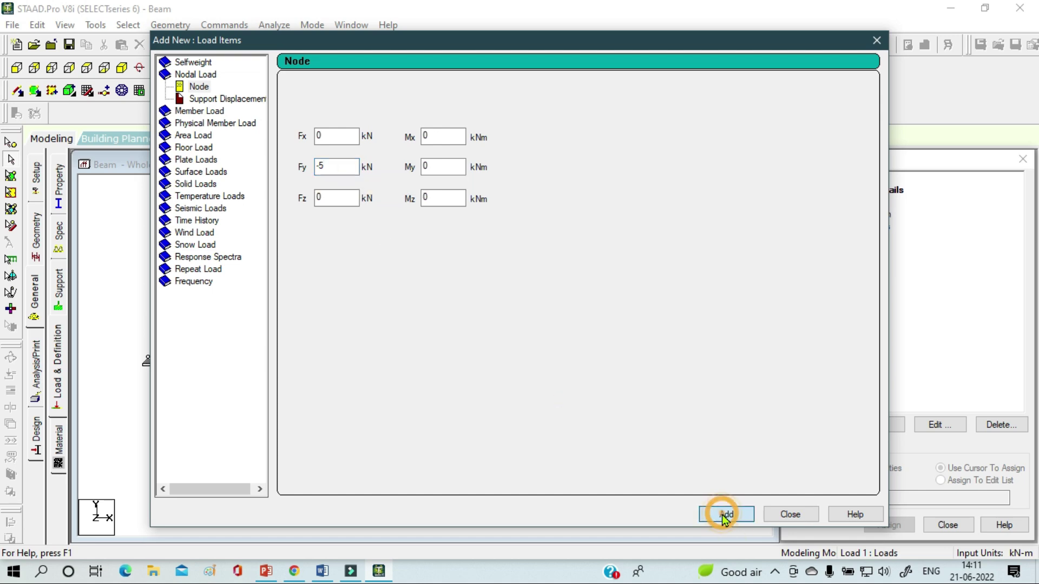
left_click_drag(649, 38, 524, 28)
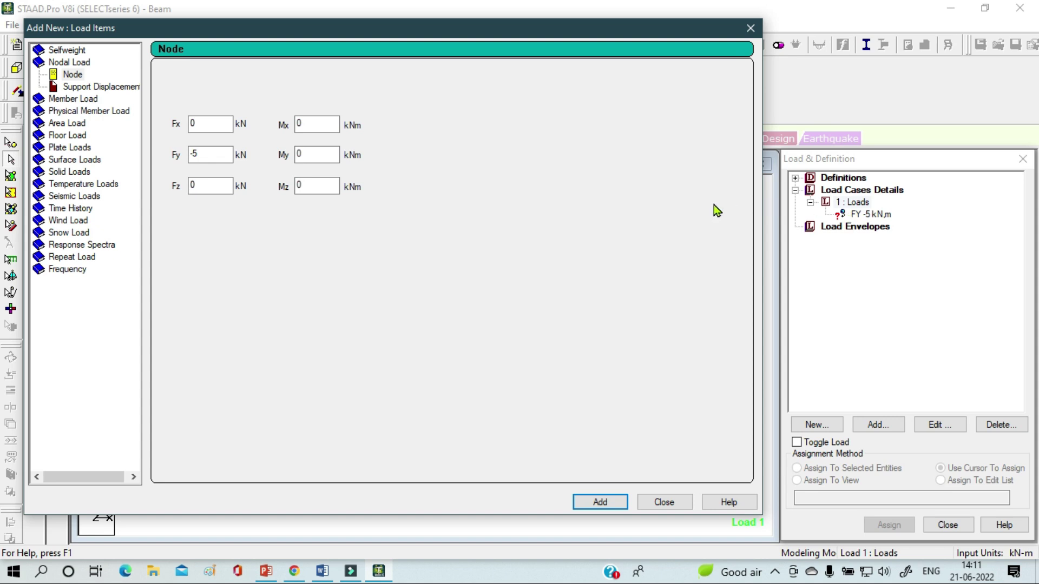
left_click(86, 102)
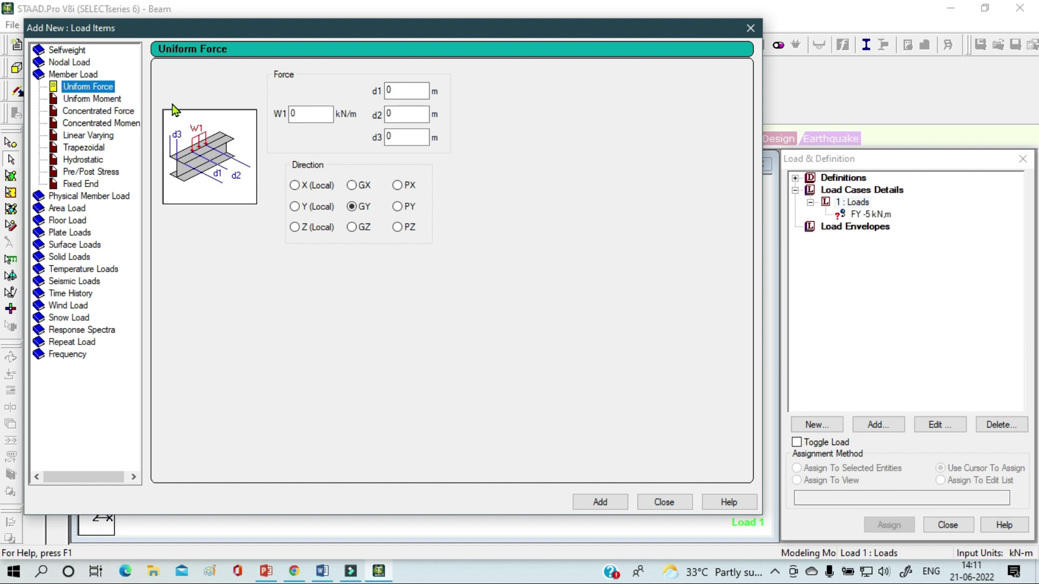
Add a uniform member load of -3 kN/m to load 1.
left_click(301, 114)
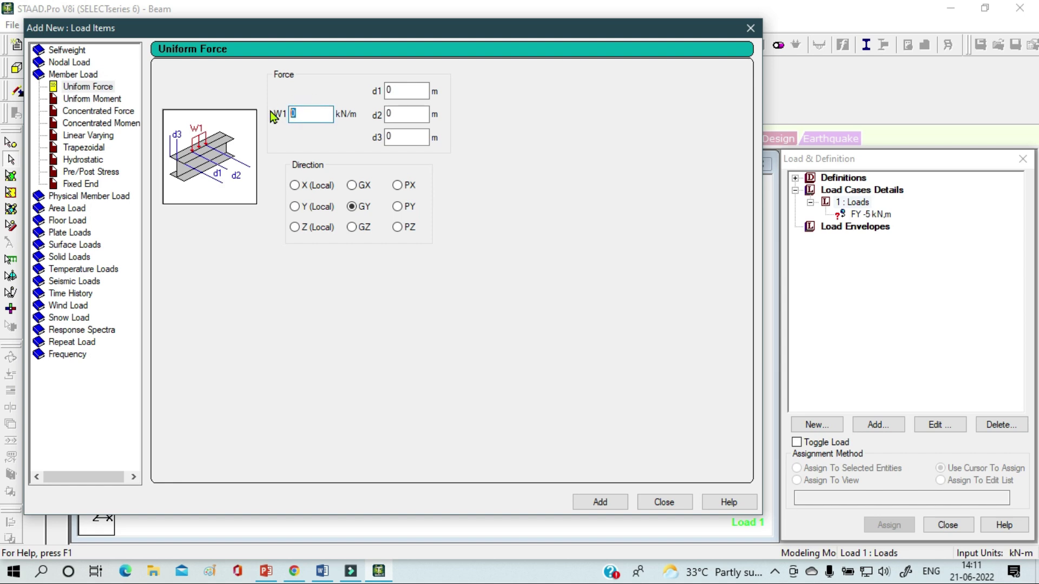
type("-3")
left_click(616, 509)
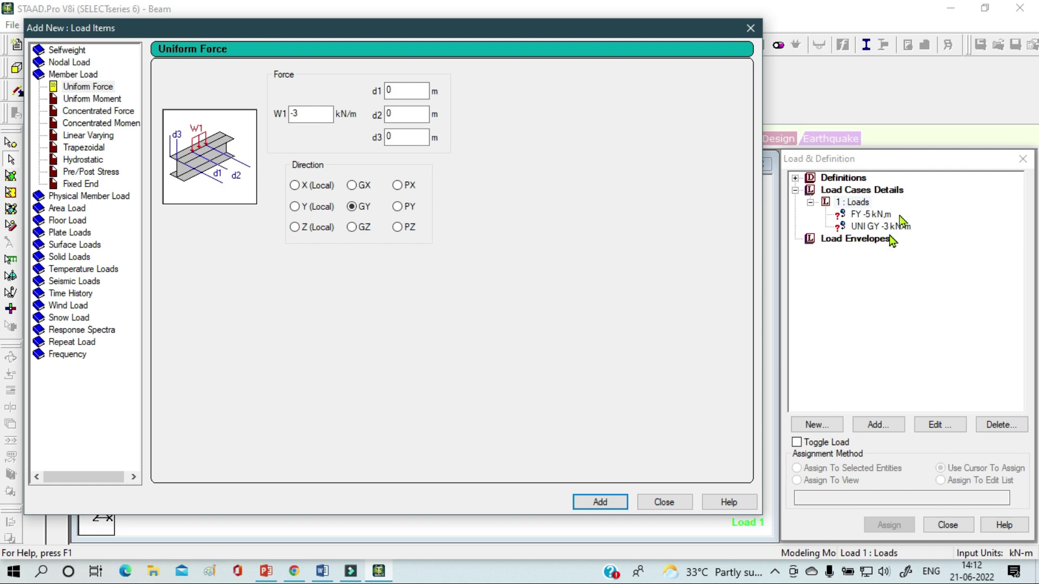
Add a linear varying Y load from 0 to -5 kN/m to load 1.
left_click(111, 137)
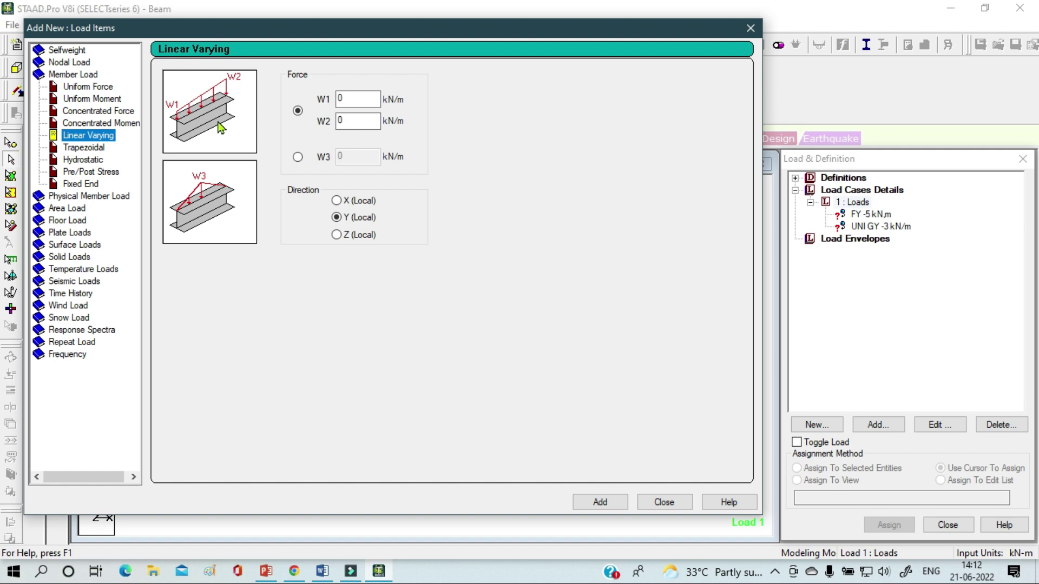
left_click(347, 118)
double_click(348, 118)
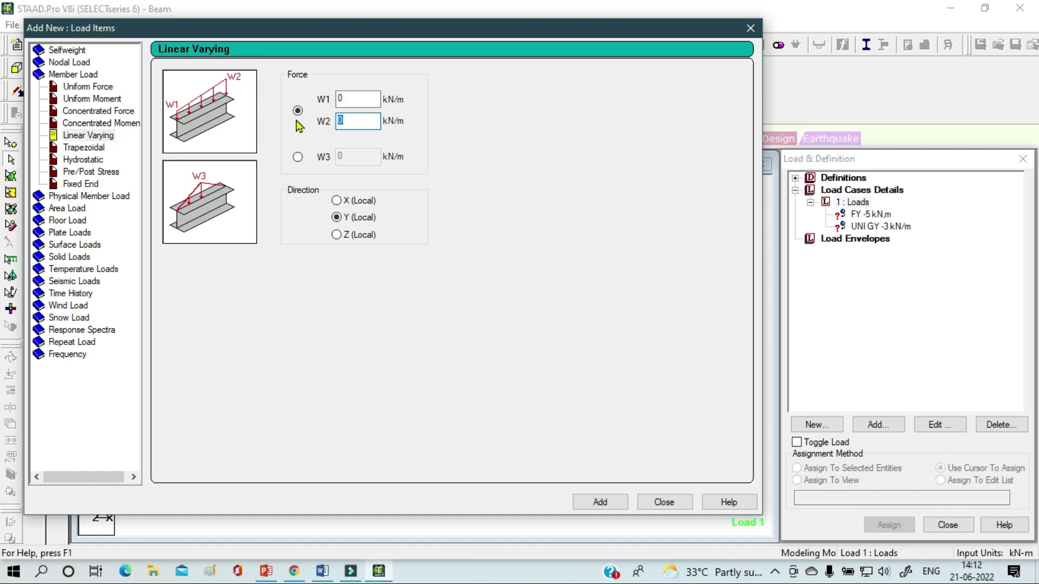
type("-5")
left_click(605, 503)
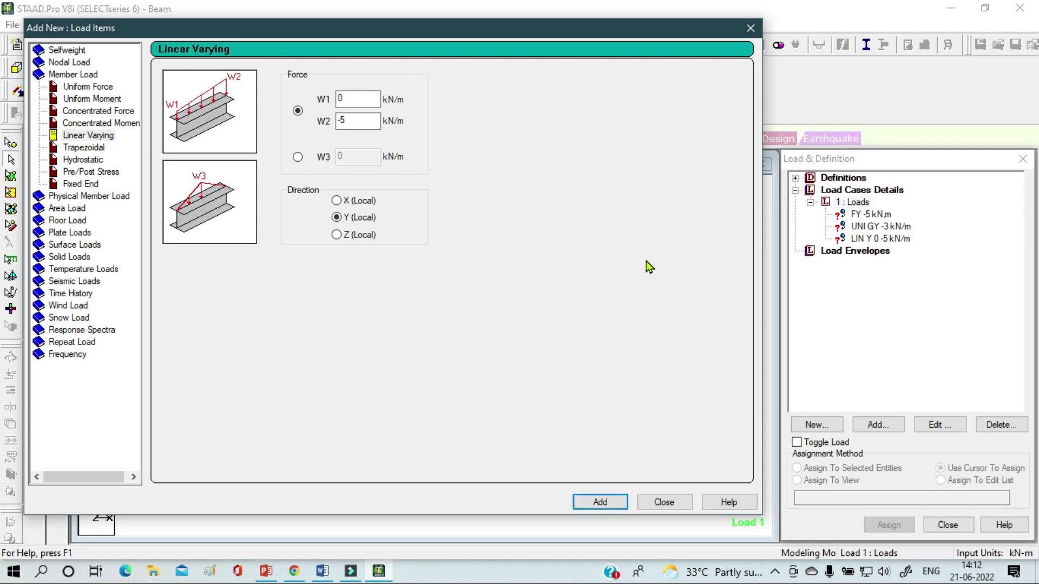
left_click(663, 502)
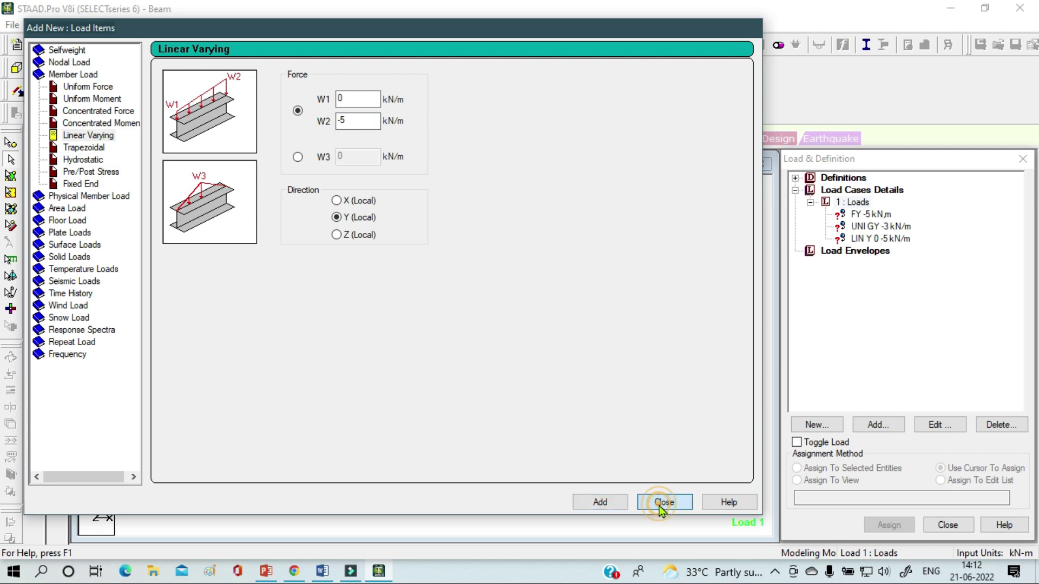
left_click(864, 215)
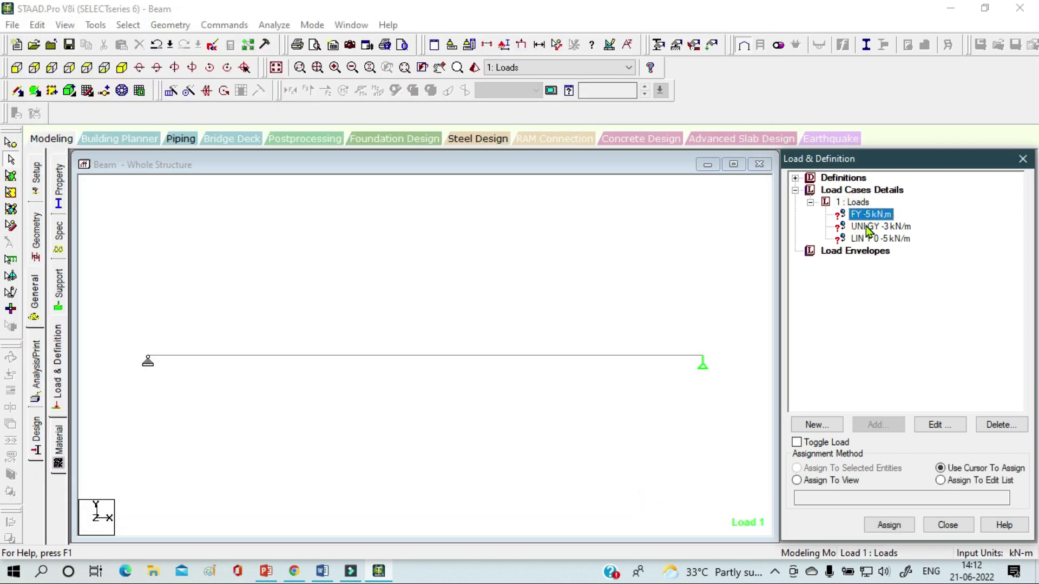
left_click(866, 226)
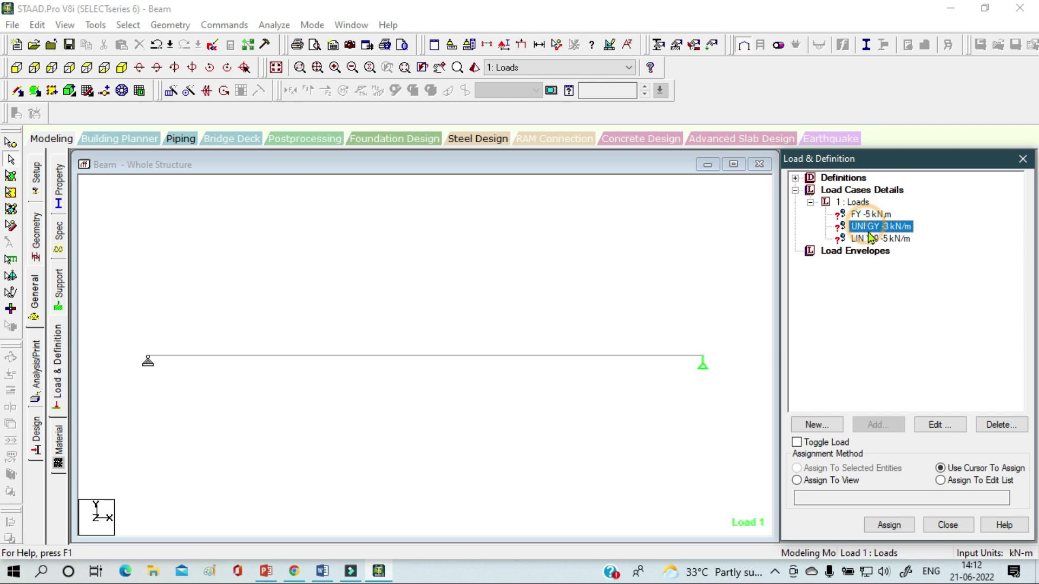
left_click(874, 215)
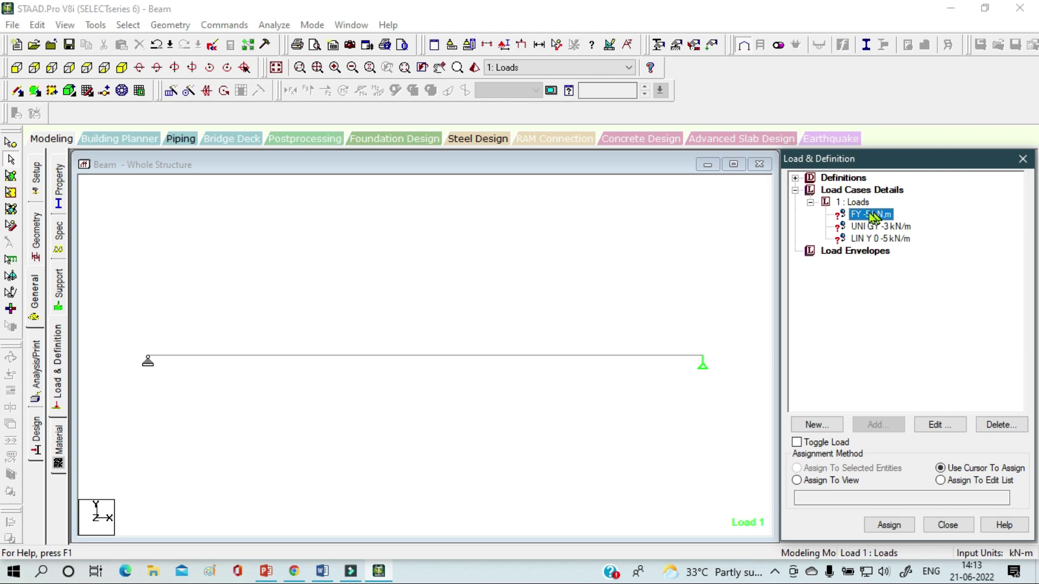
left_click_drag(102, 287, 755, 438)
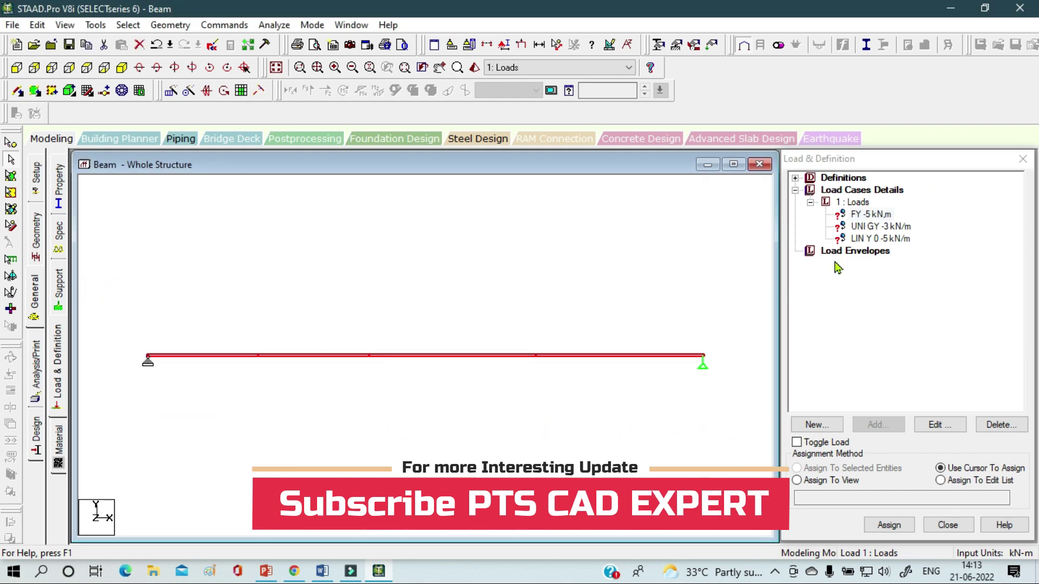
left_click(958, 219)
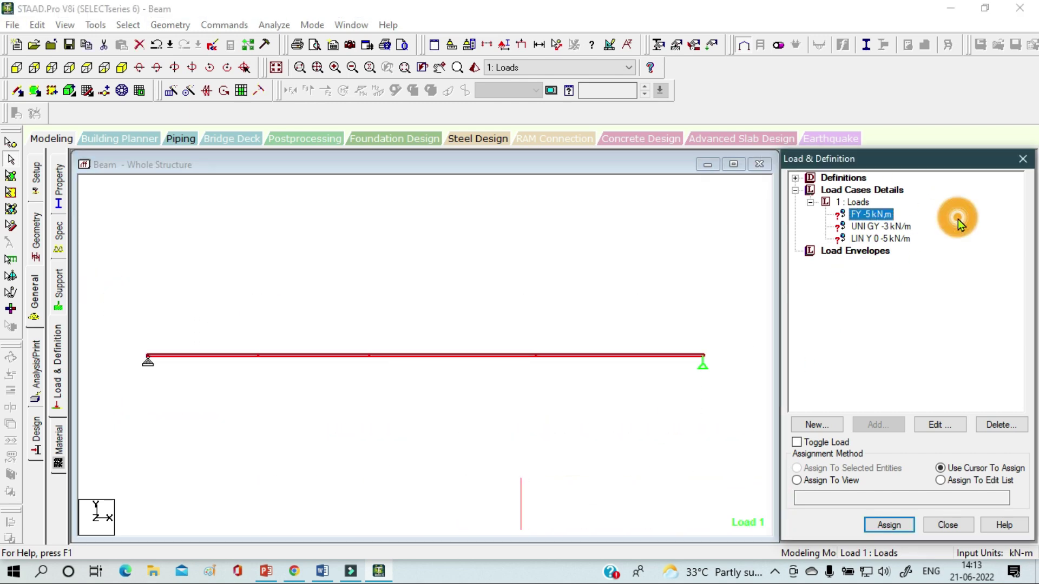
left_click(894, 227)
left_click(863, 318)
left_click(738, 327)
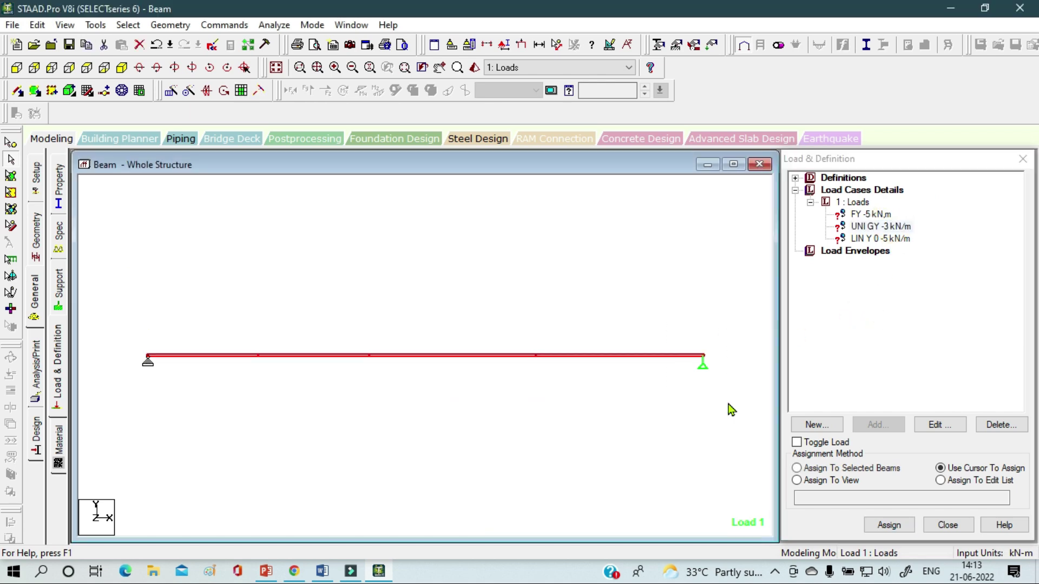
left_click(856, 214)
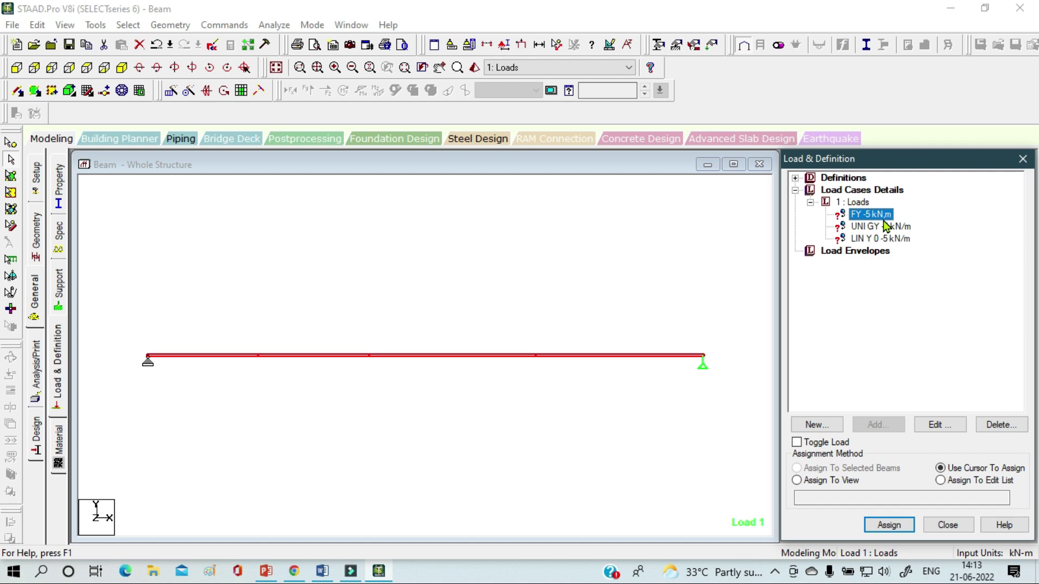
Assign the point load to node 2, the -3 kN/m load to member 3, and the varying load to member 4.
left_click(881, 526)
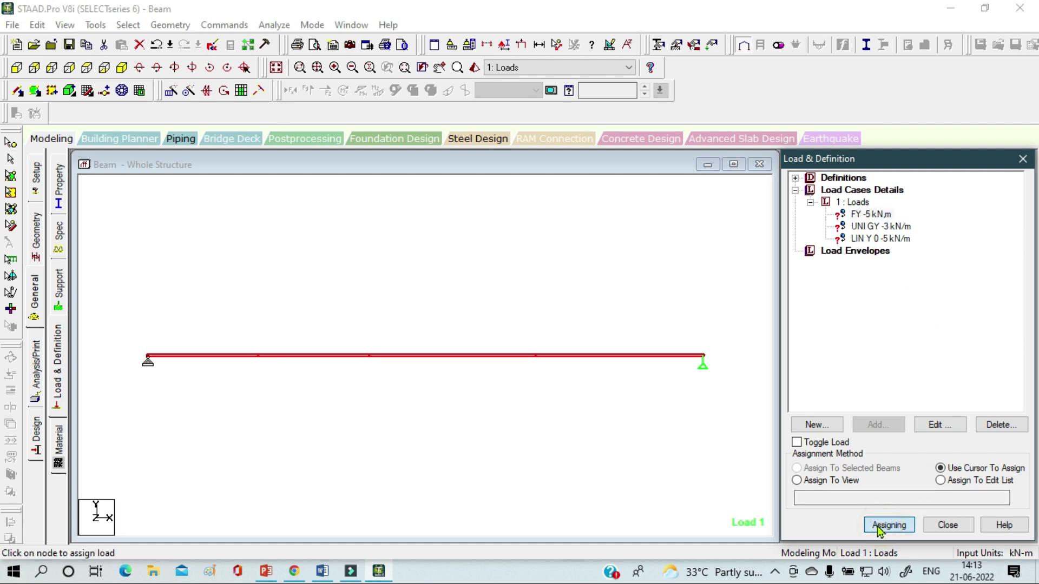
left_click(257, 358)
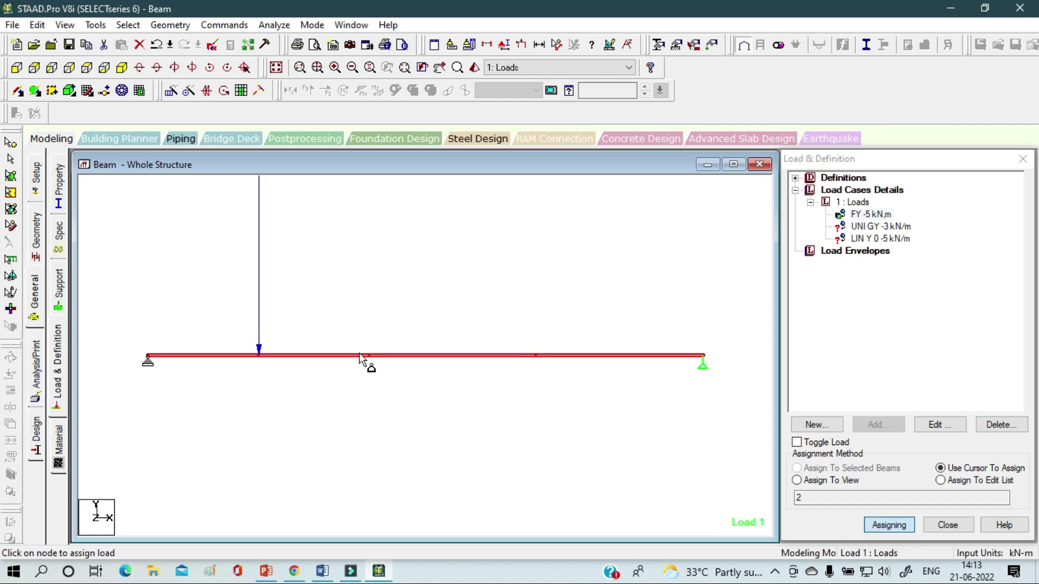
left_click(891, 227)
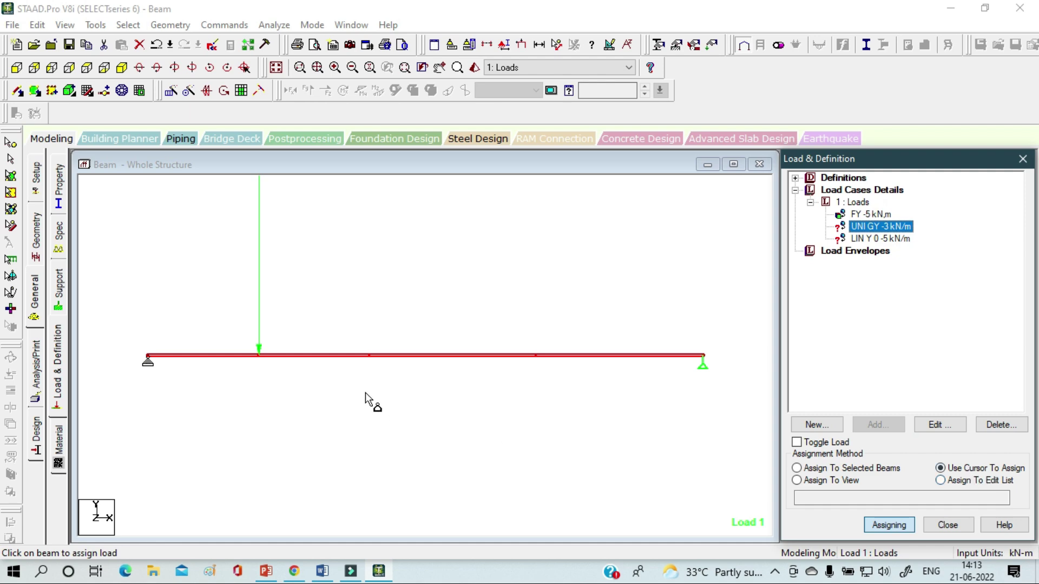
left_click(372, 357)
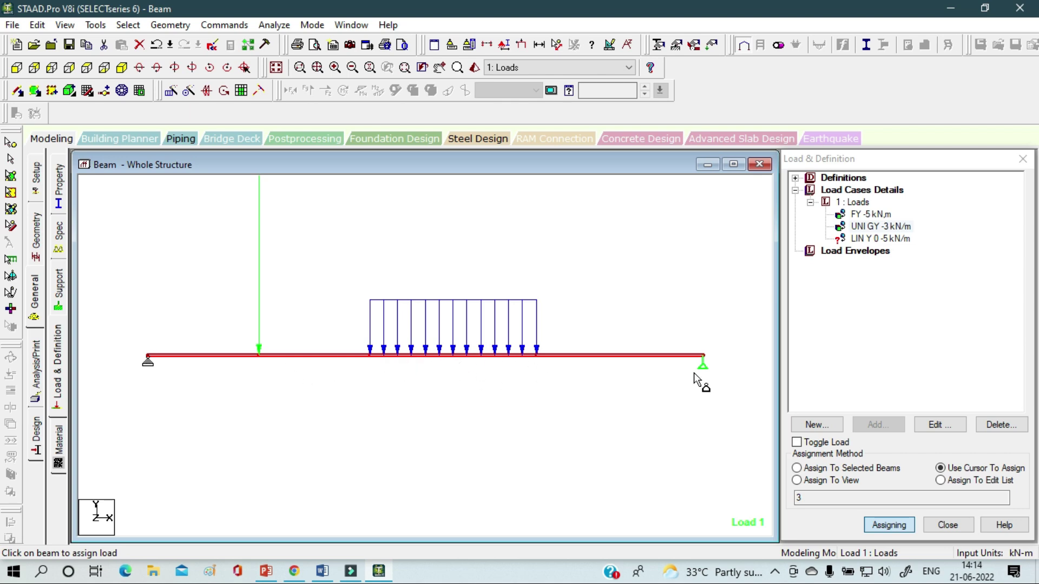
left_click(867, 241)
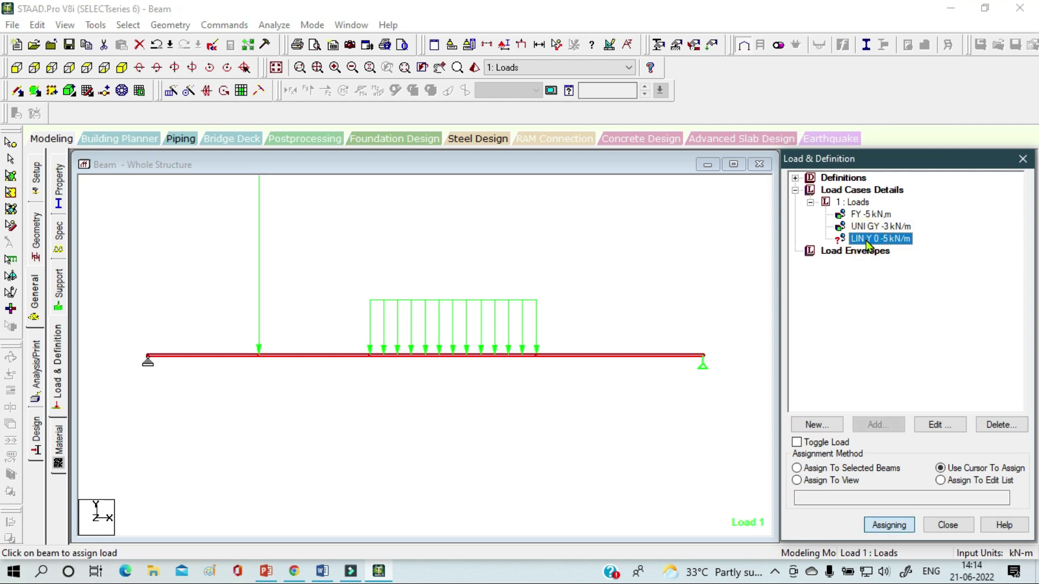
left_click(702, 356)
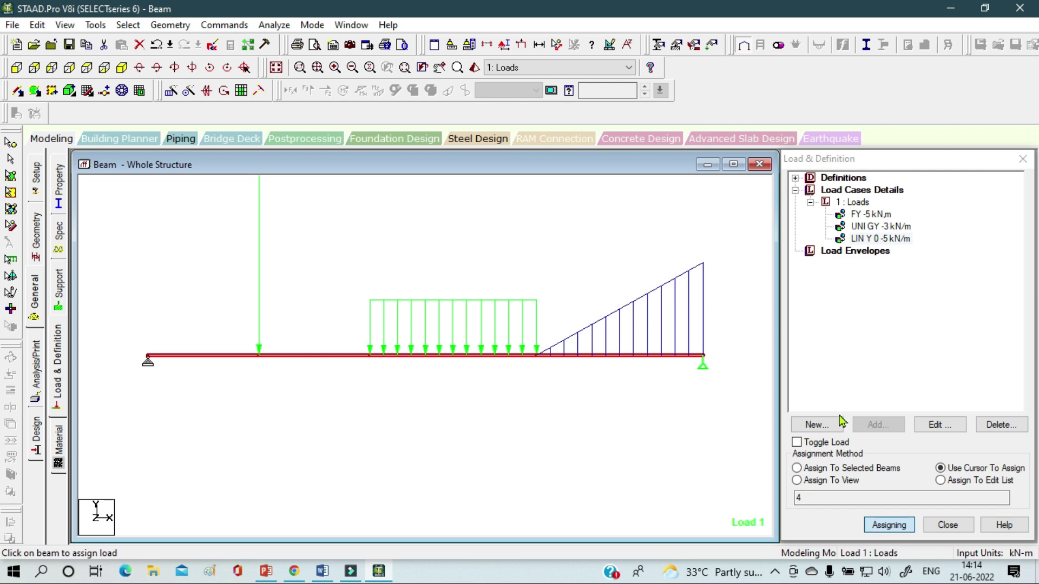
left_click(956, 528)
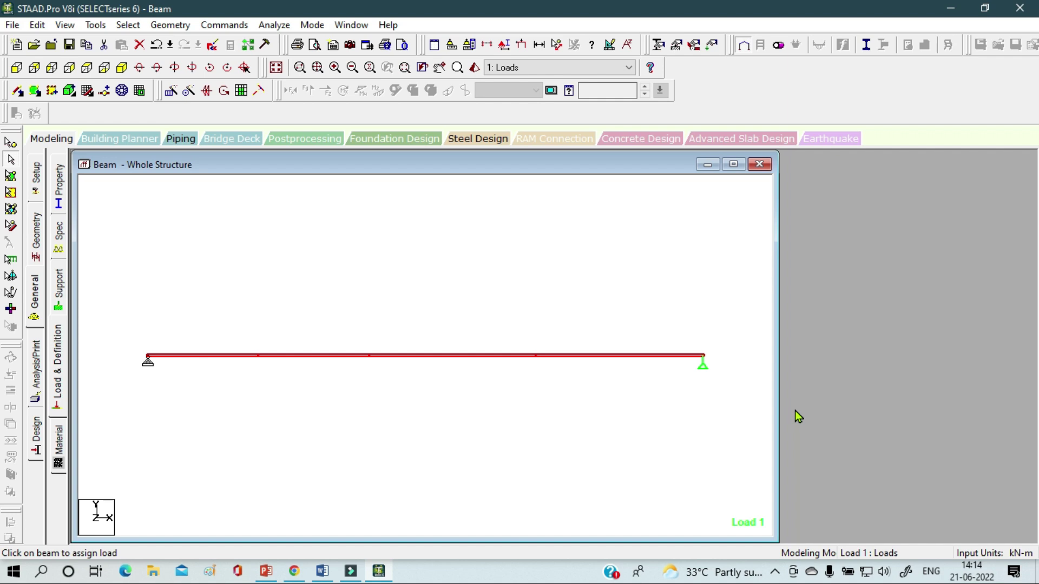
Assign CONCRETE as the material of members 1 to 4.
left_click(58, 449)
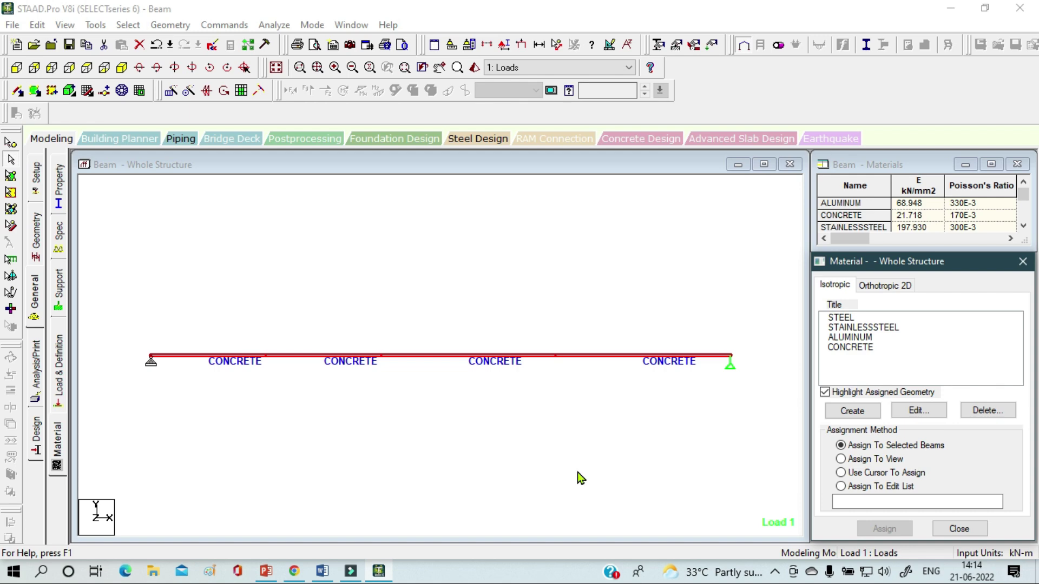
left_click(854, 349)
left_click(885, 529)
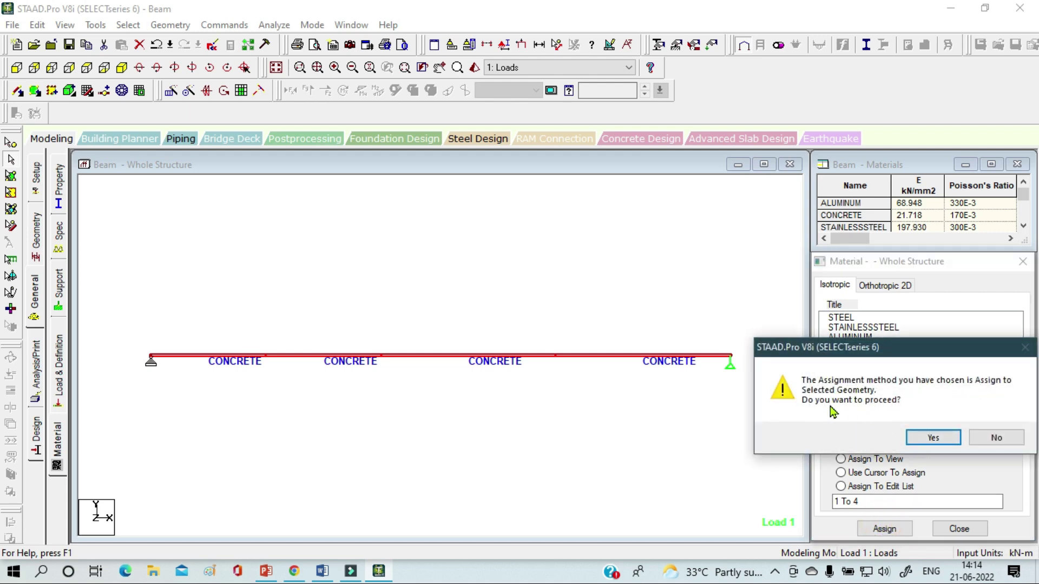
left_click(933, 437)
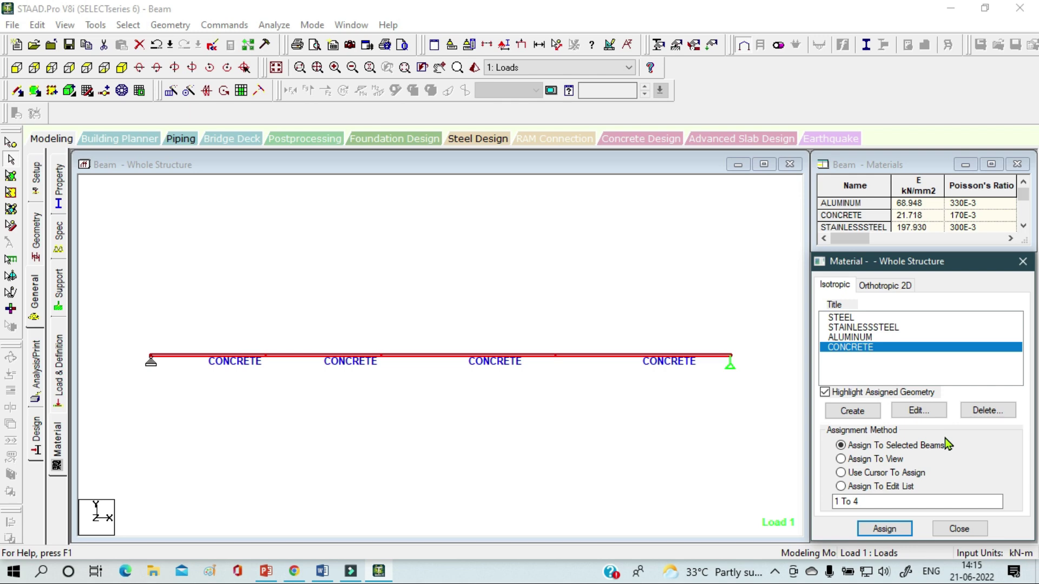
left_click(37, 390)
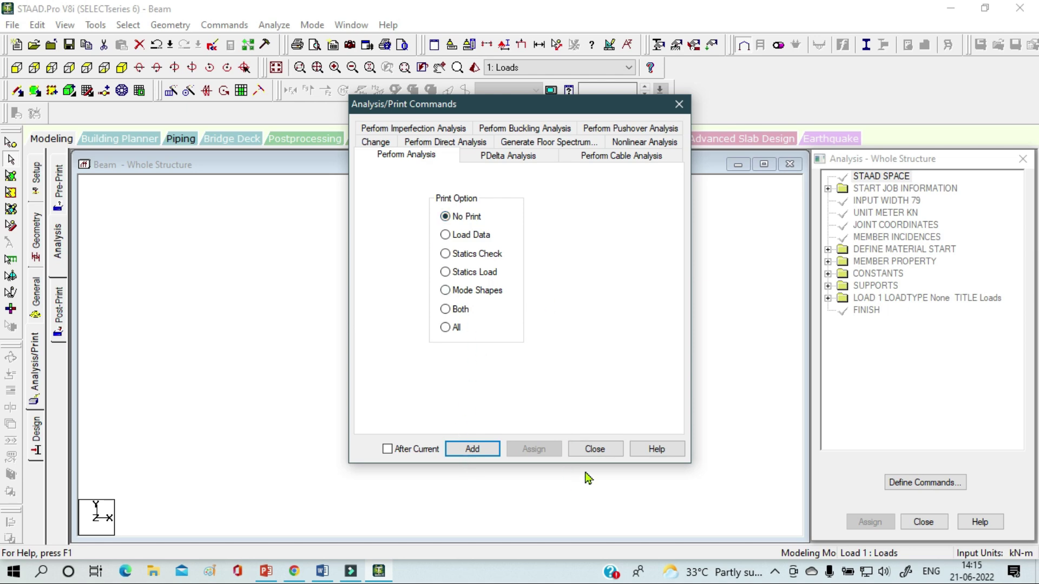
Add a PERFORM ANALYSIS command with No Print just before FINISH.
left_click(474, 451)
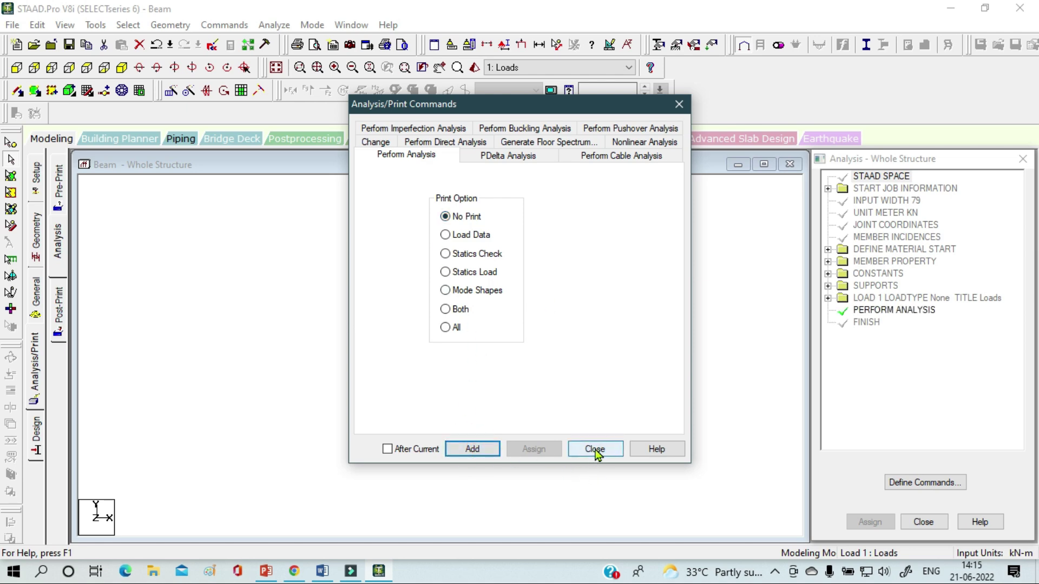
left_click(595, 449)
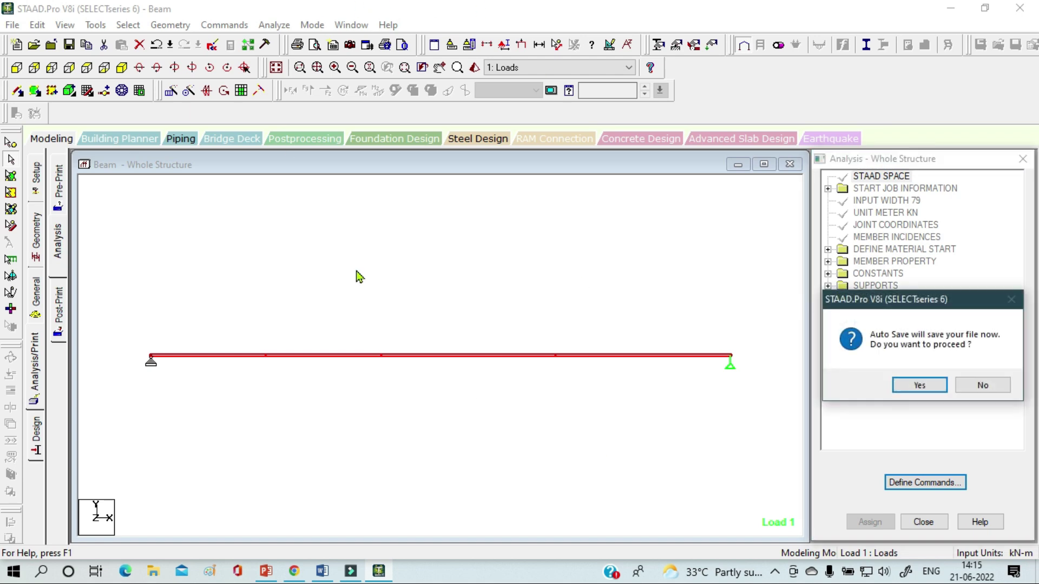
Save the modified beam model and run the analysis from the Analyze menu.
left_click(899, 390)
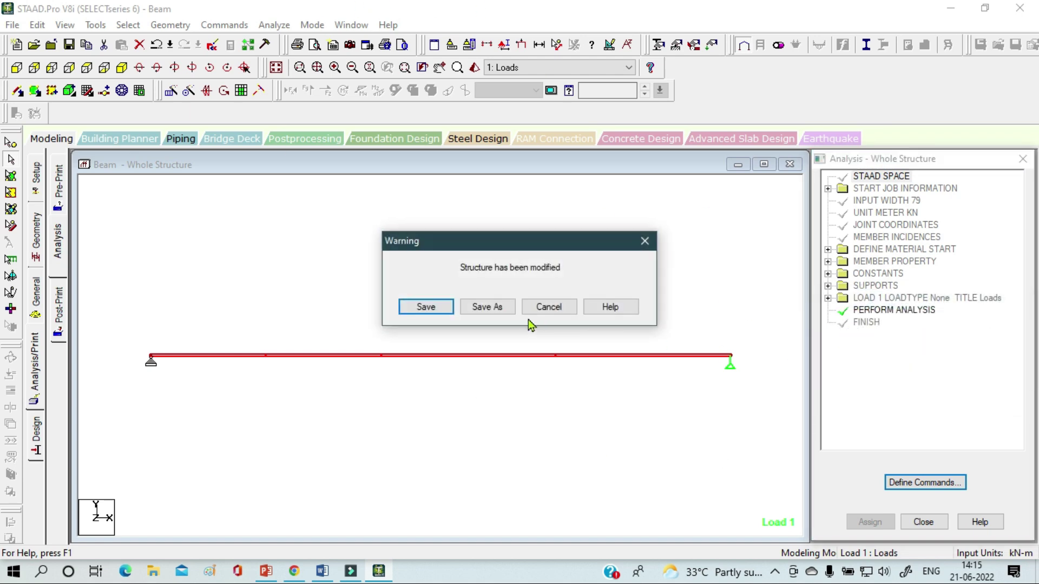
left_click(426, 305)
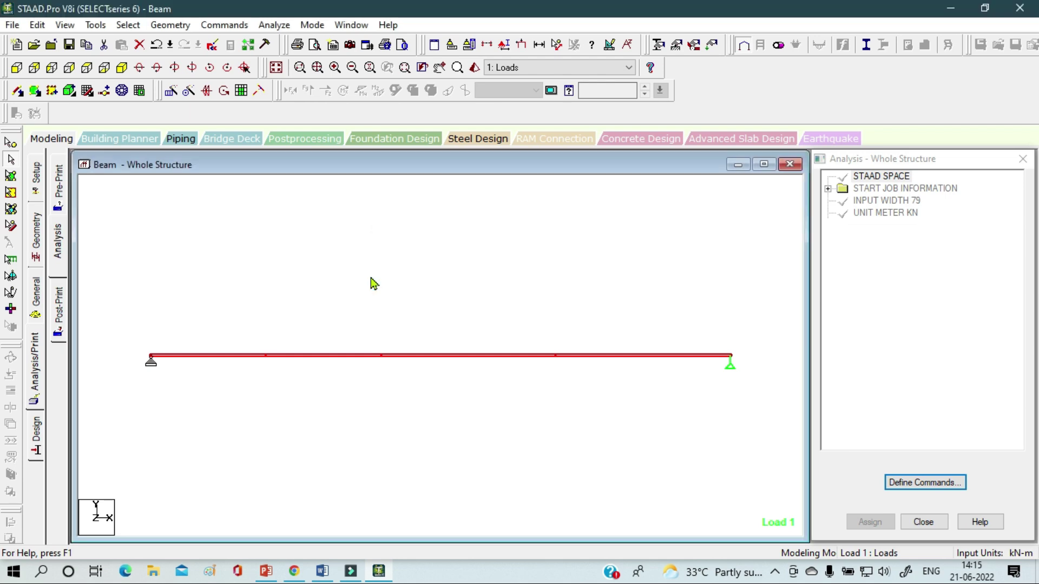
left_click(273, 25)
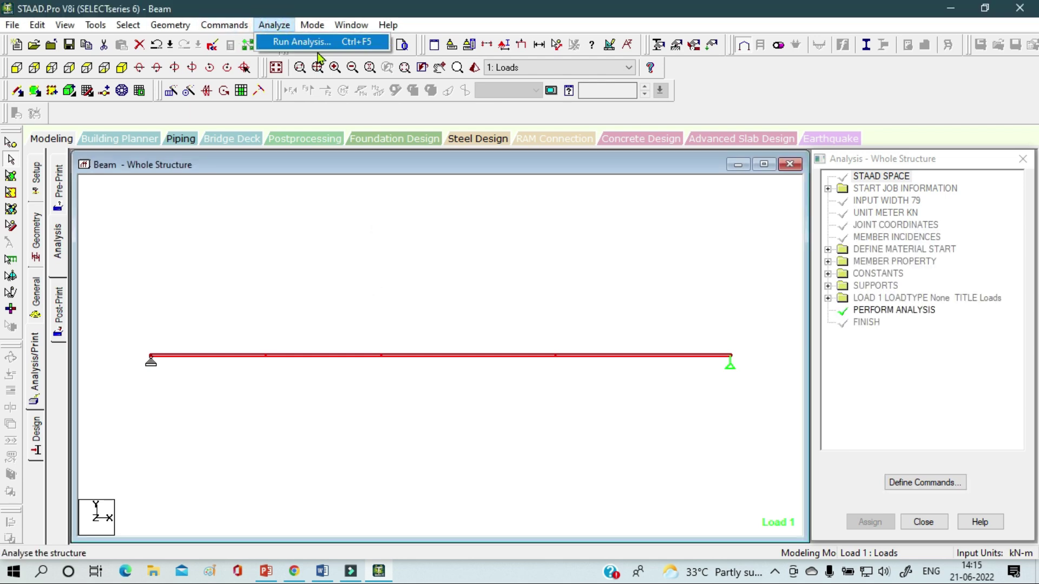
left_click(317, 43)
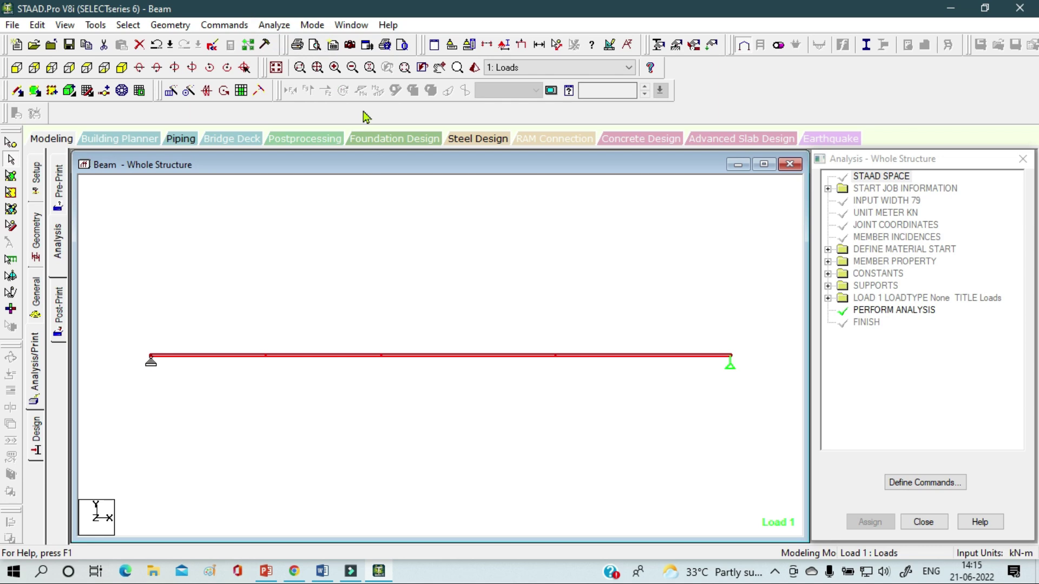
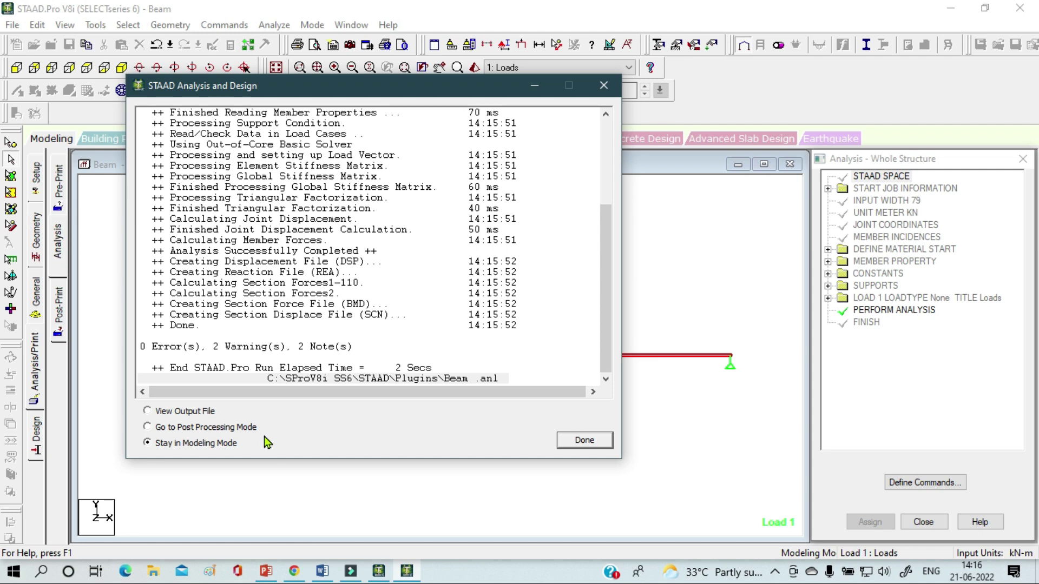
Leave the finished analysis for post-processing and accept Load 1 to show the displacement tables.
left_click(183, 430)
left_click(585, 441)
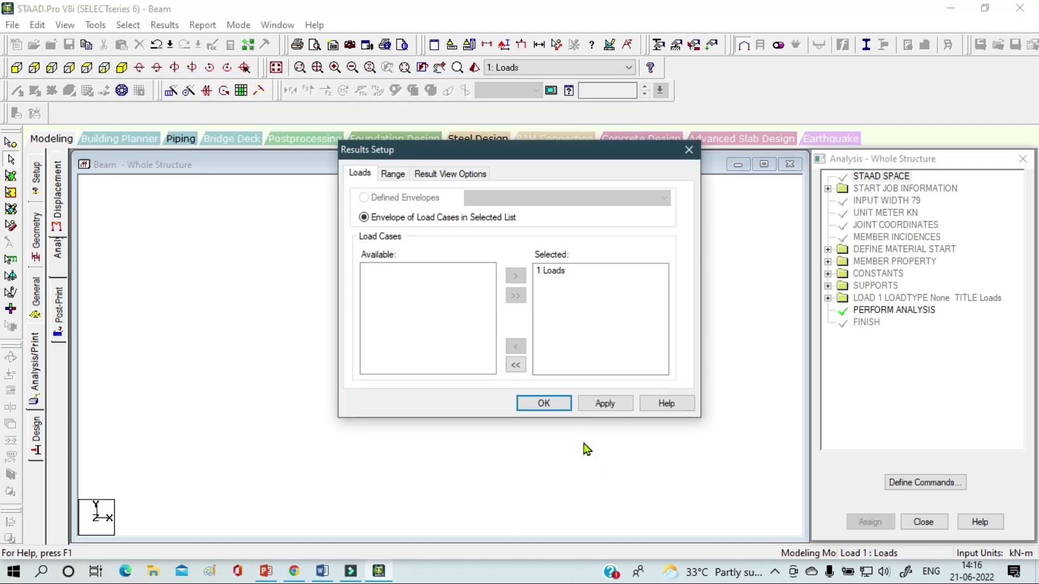
left_click(561, 405)
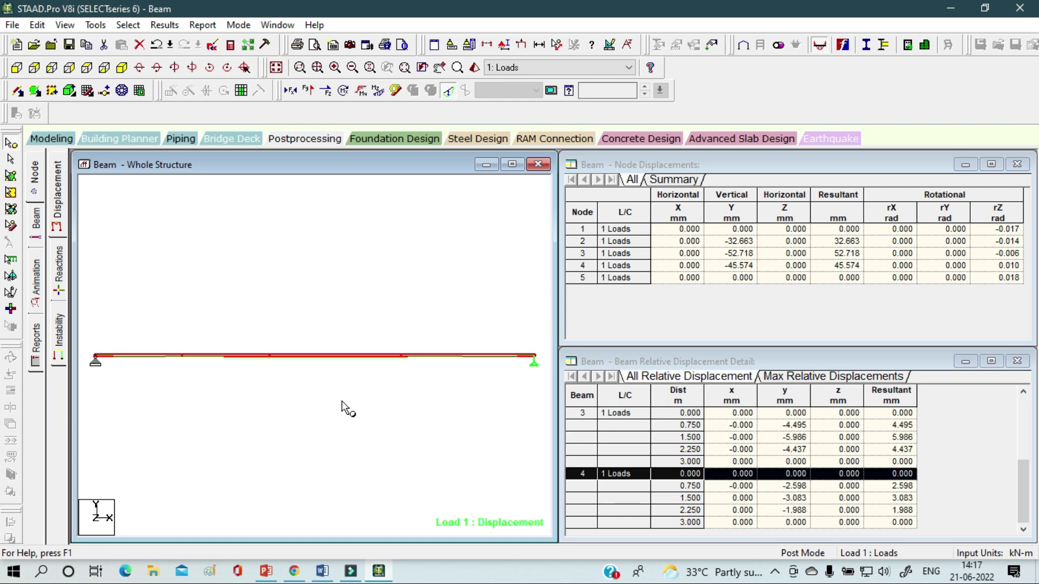
Fit the beam in the view and redraw its Load 1 deflected shape.
scroll(347, 382, "down", 3)
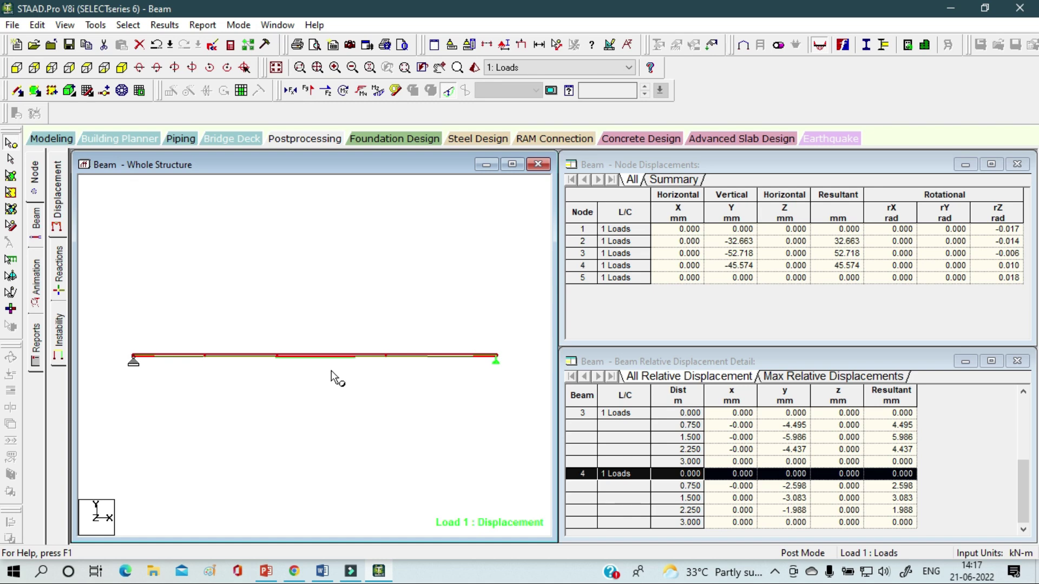
scroll(319, 377, "up", 3)
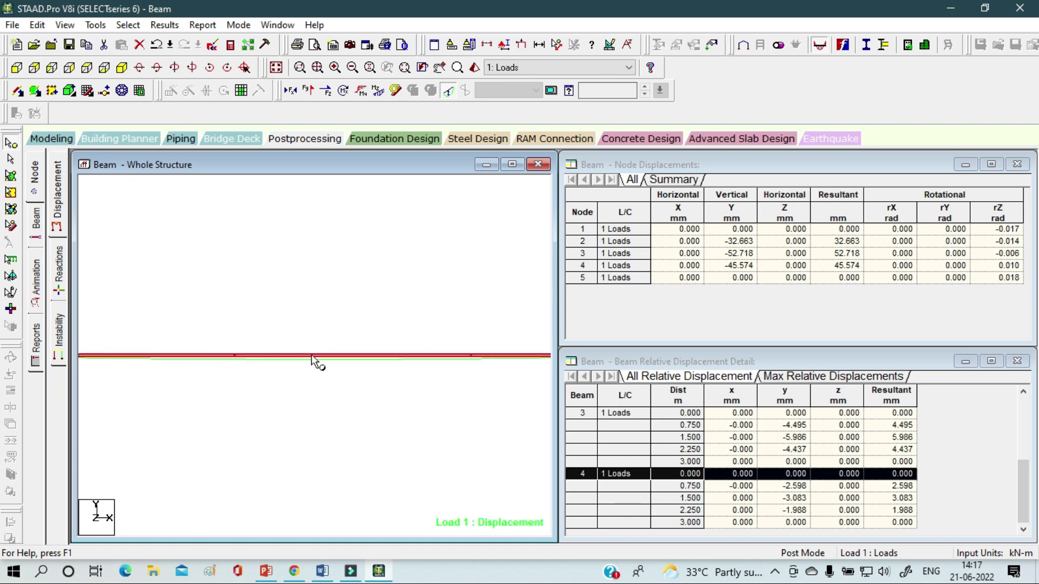
left_click(321, 355)
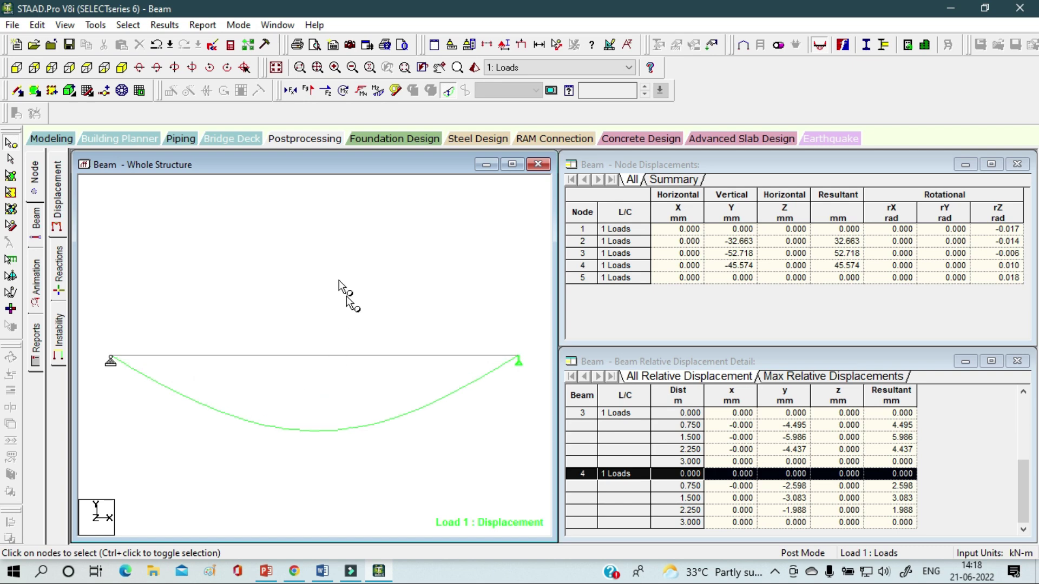
Overlay axial, shear Y, shear Z, torsion, bending Y and bending Z diagrams on the beam.
left_click(292, 95)
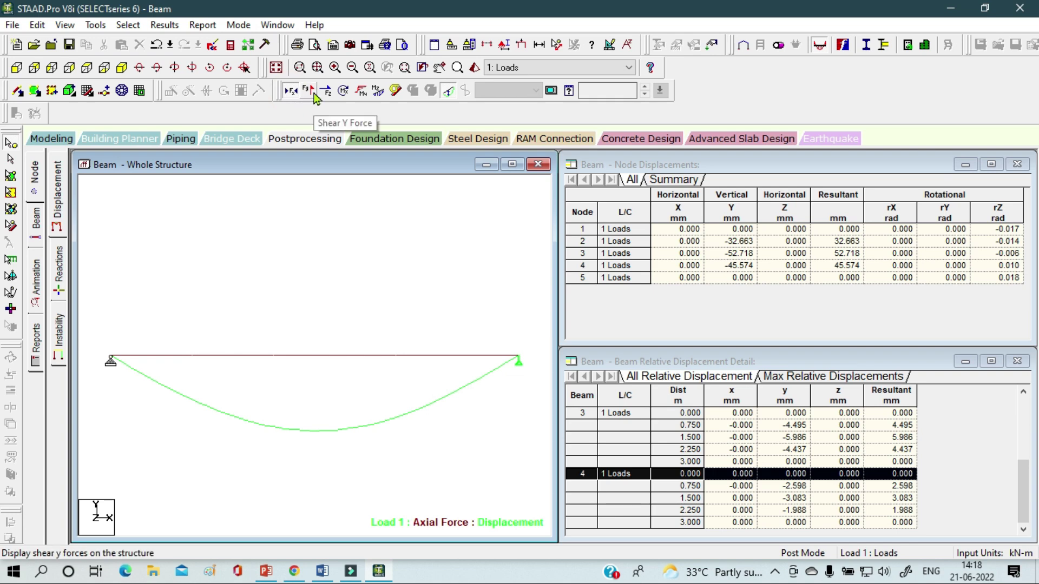
left_click(314, 93)
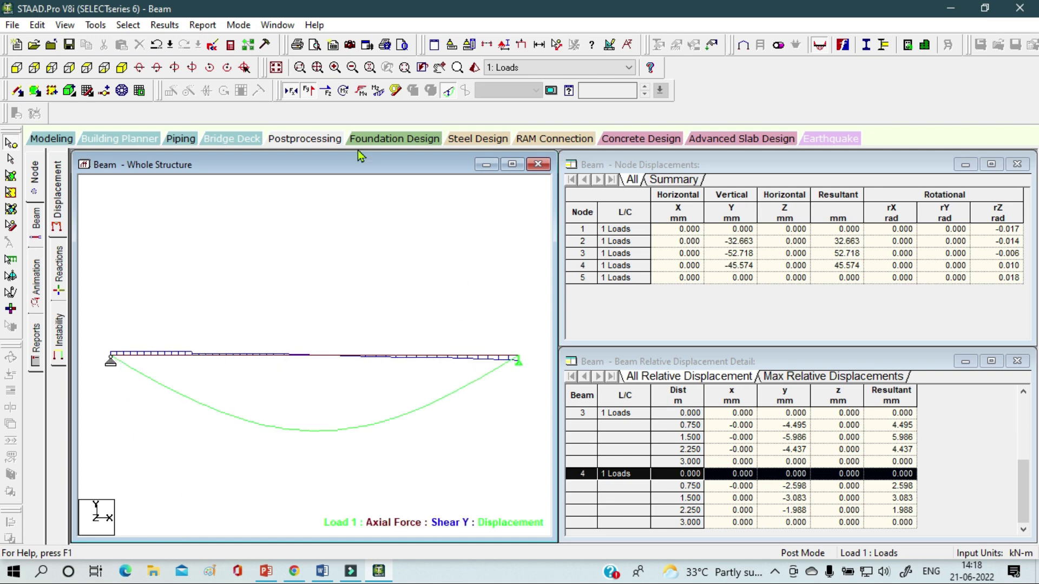
left_click(329, 92)
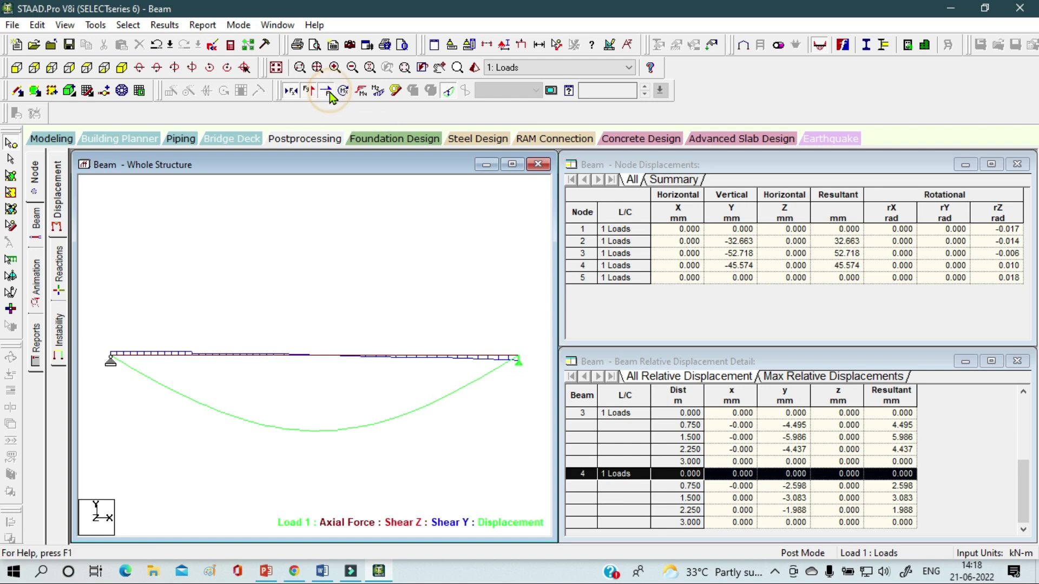
left_click(343, 93)
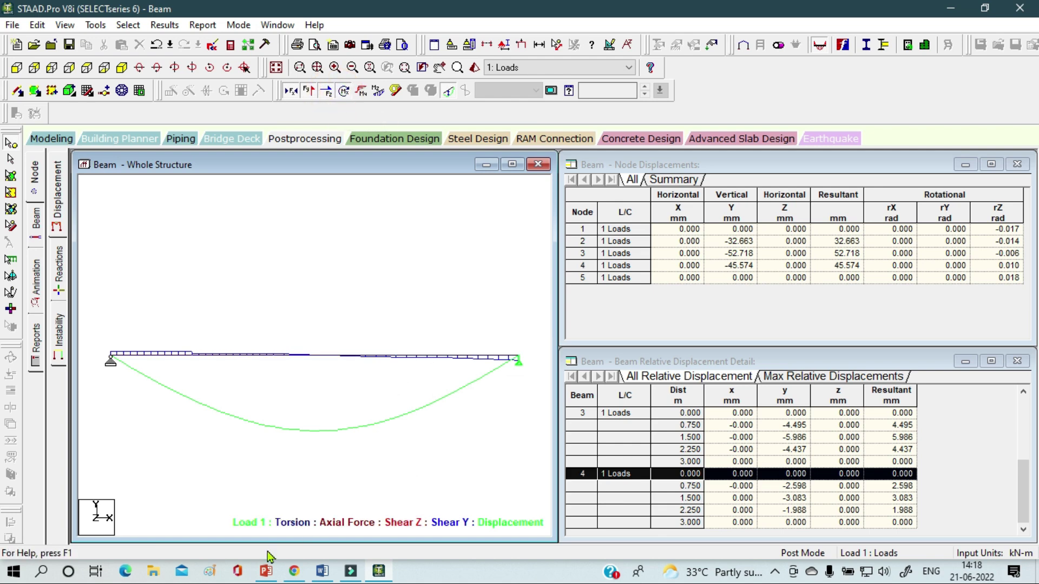
left_click(361, 100)
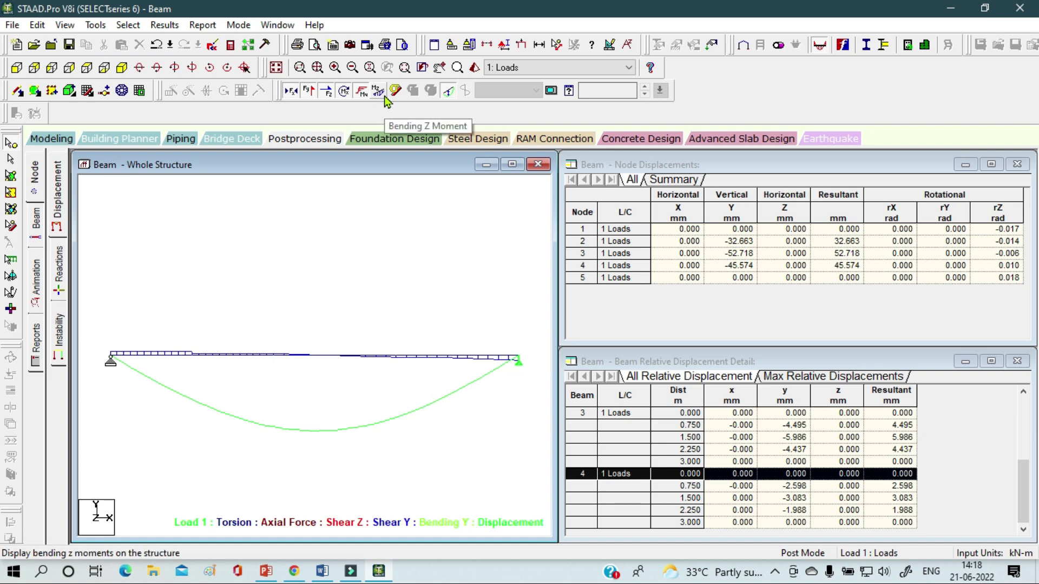
left_click(384, 96)
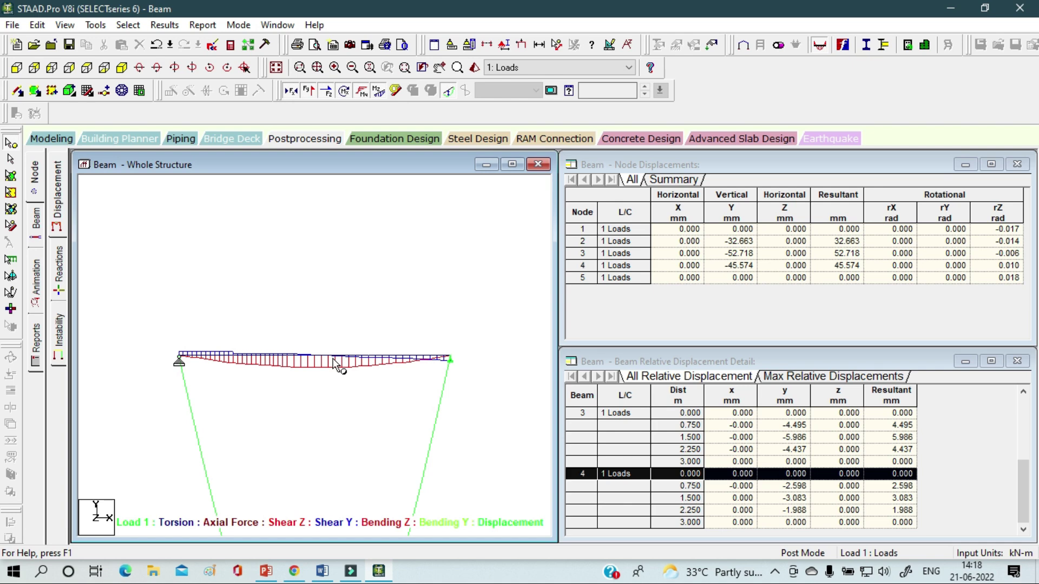
Hide the axial, shear and torsion diagrams, leaving bending Y and Z shown.
left_click(379, 92)
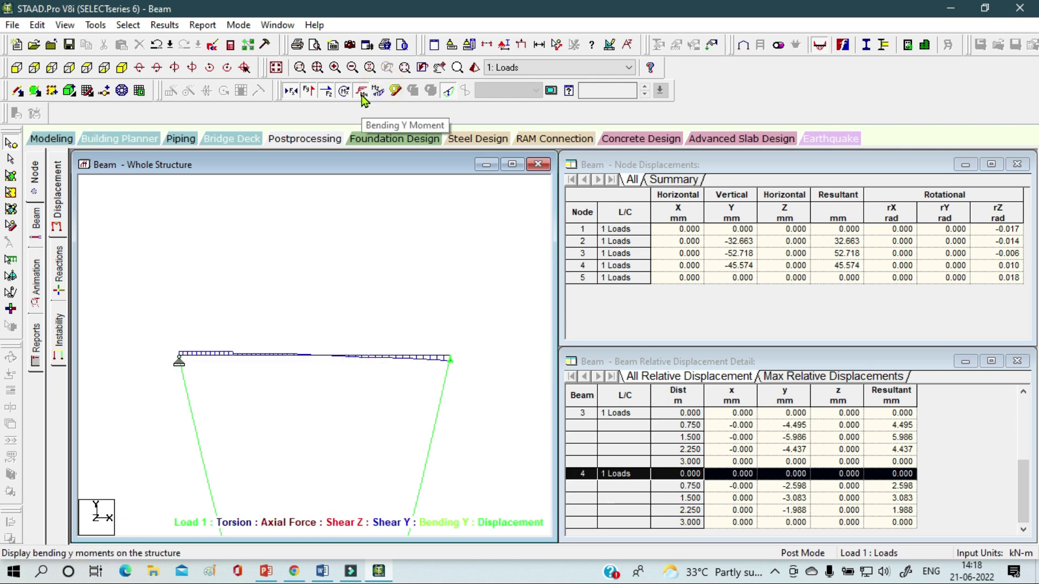
left_click(361, 91)
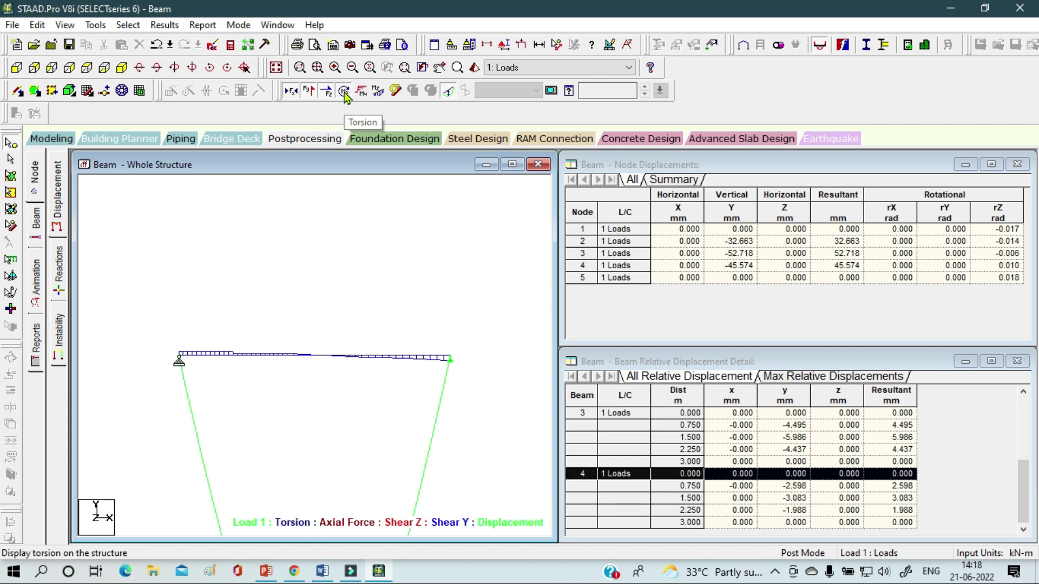
left_click(344, 92)
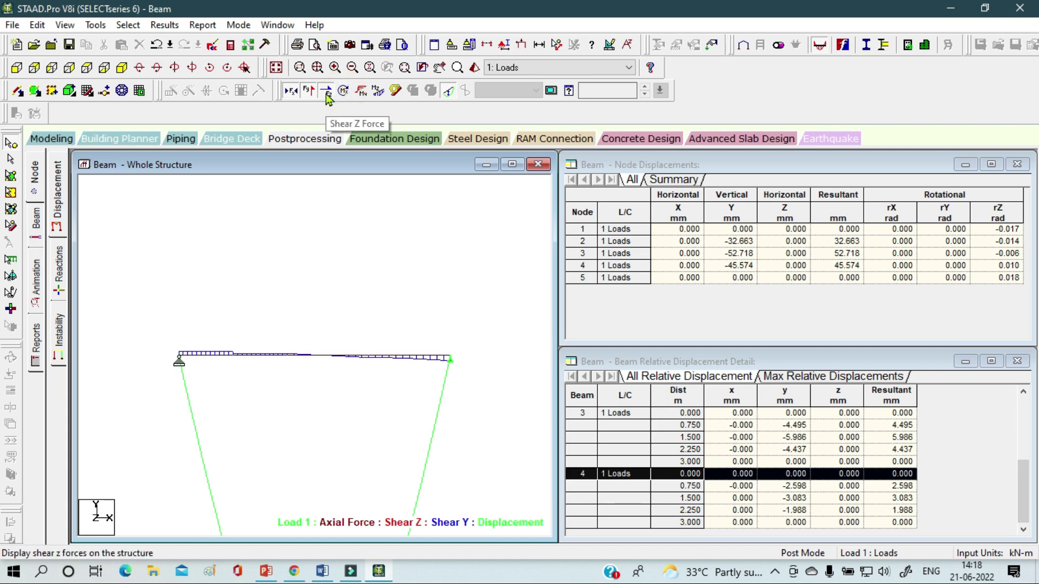
left_click(291, 91)
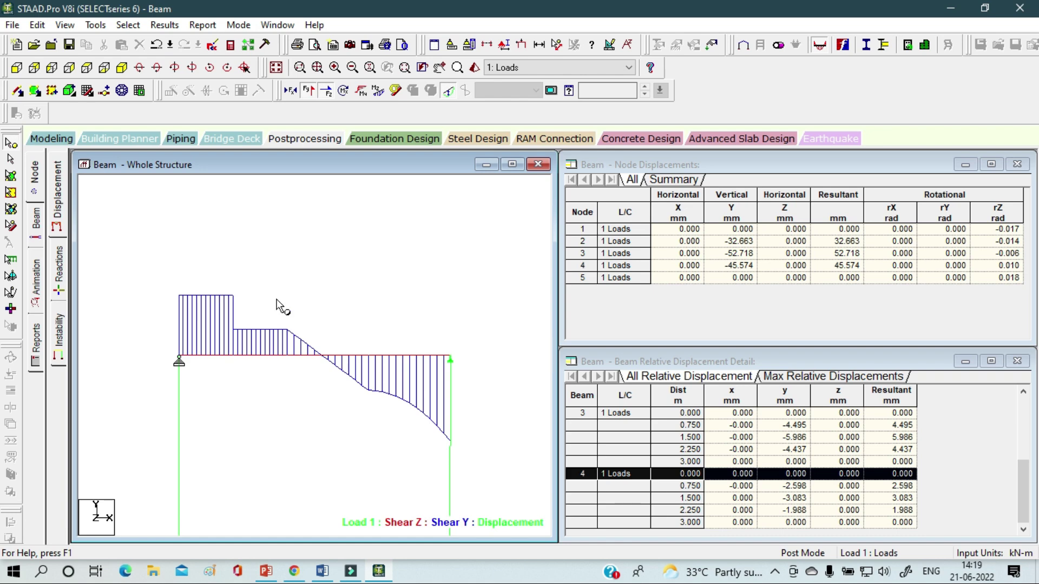
left_click(361, 93)
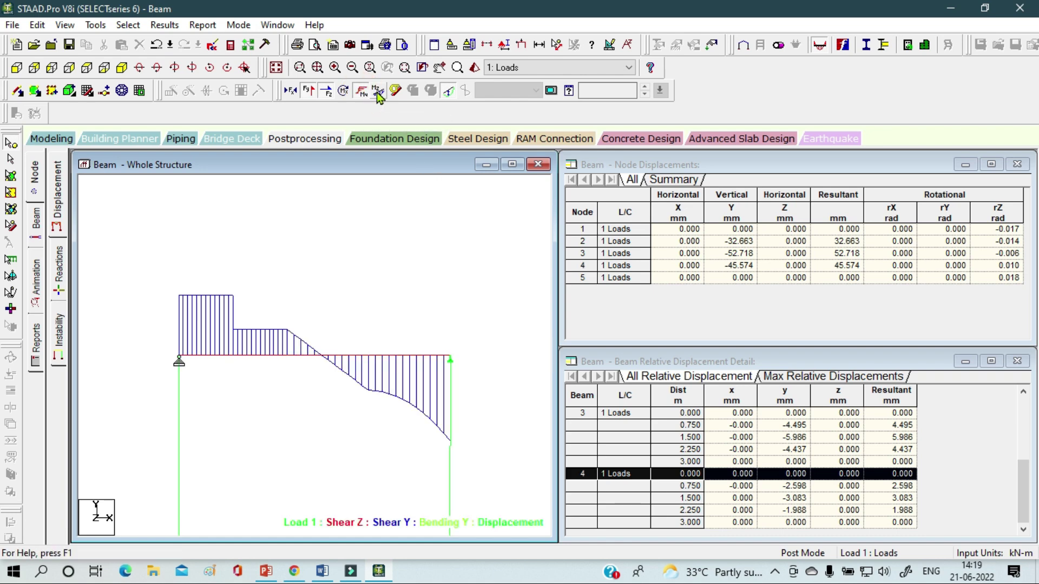
left_click(378, 93)
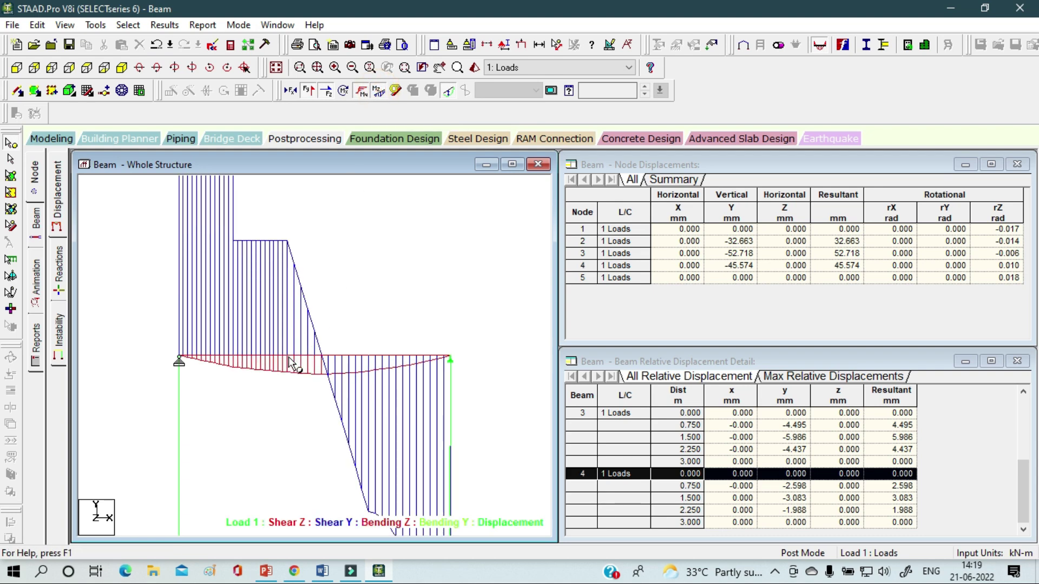
left_click(306, 97)
left_click(325, 92)
Hide the bending Y and Z diagrams, zoom into the beam, and open the diagram animation settings.
left_click(343, 92)
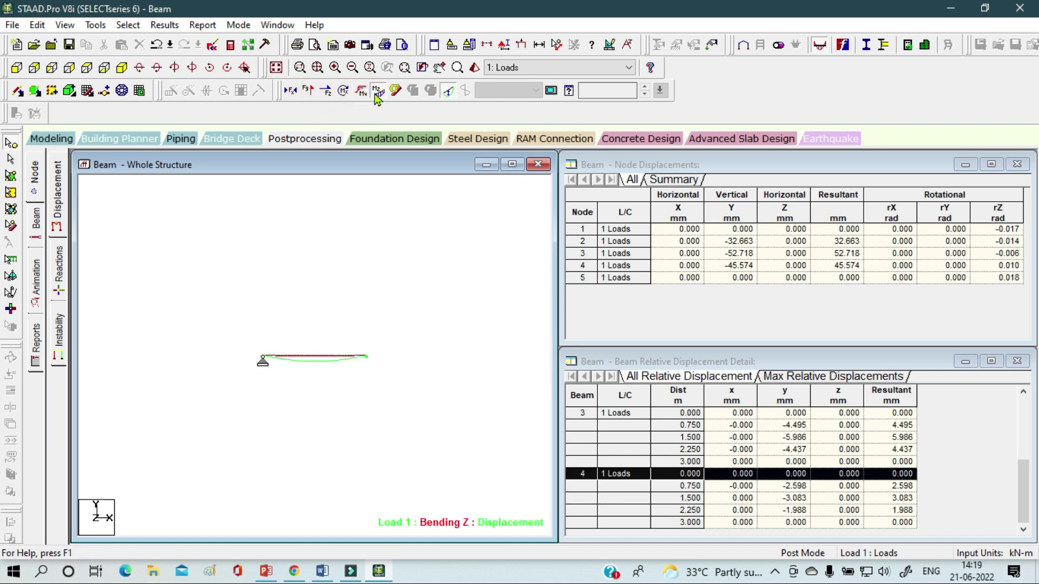
left_click(377, 92)
scroll(333, 358, "up", 3)
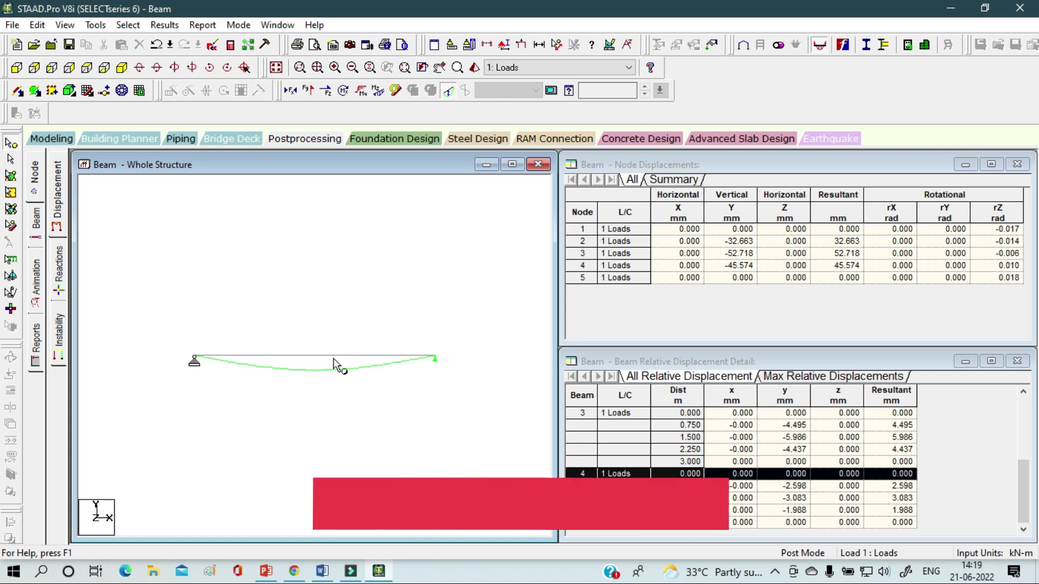
scroll(334, 358, "up", 1)
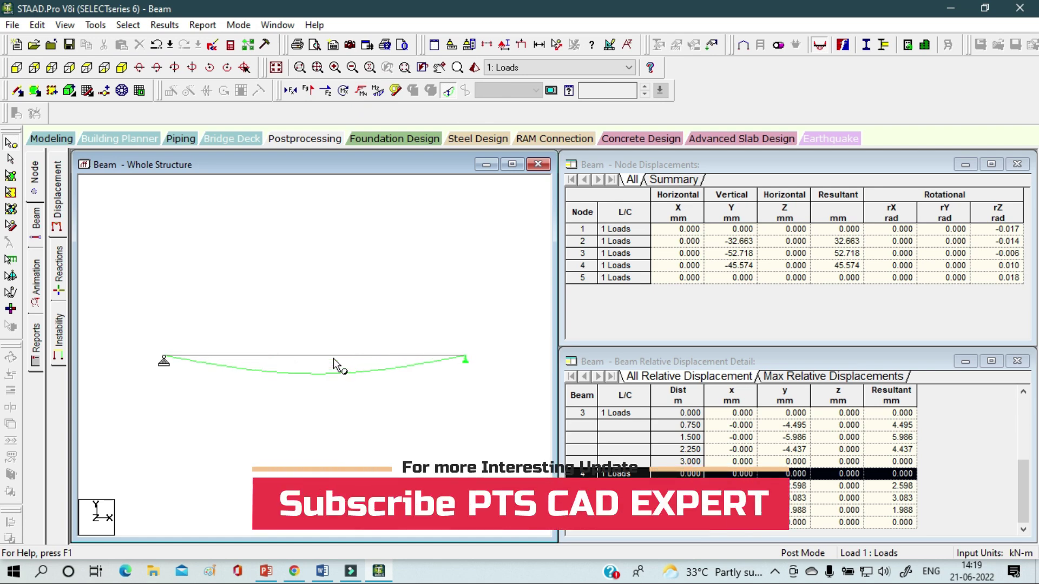
scroll(275, 361, "up", 2)
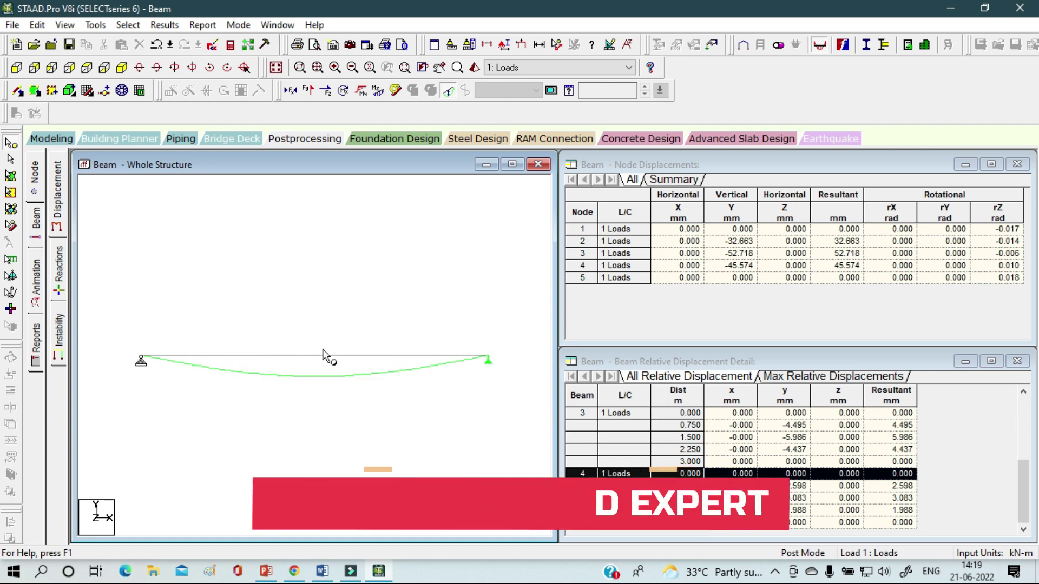
scroll(276, 359, "up", 2)
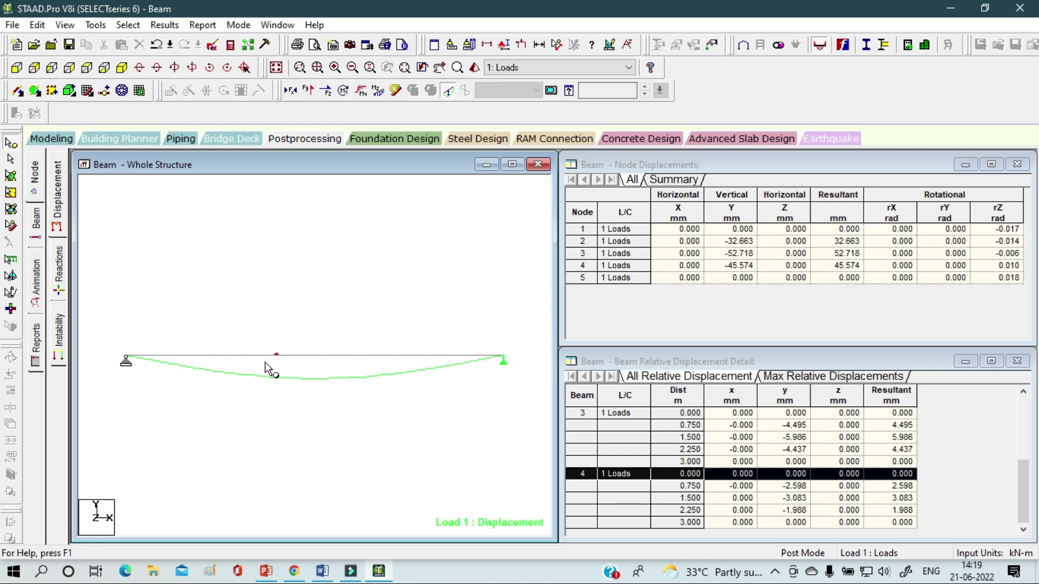
scroll(268, 365, "up", 2)
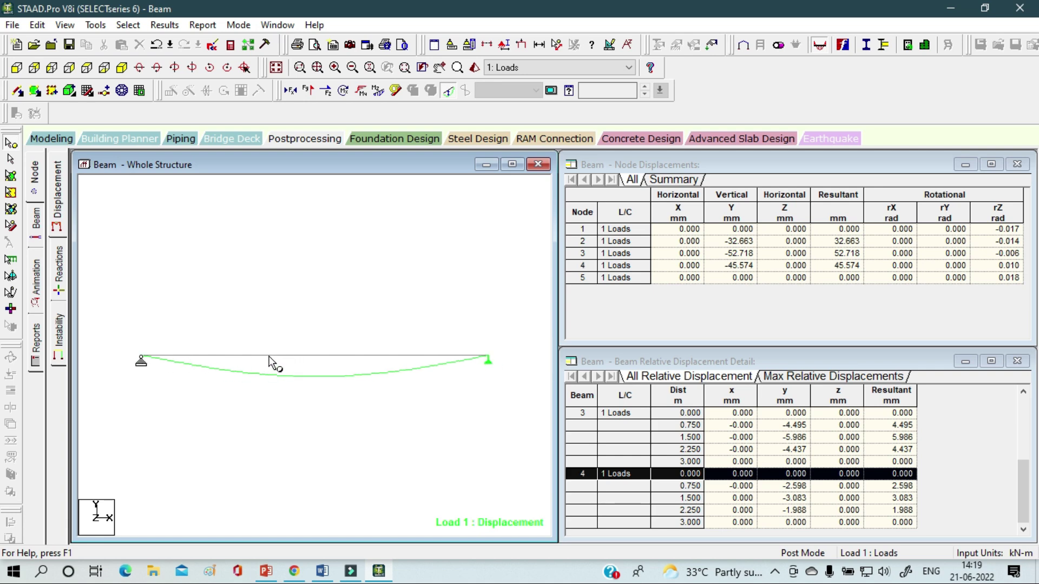
left_click(36, 279)
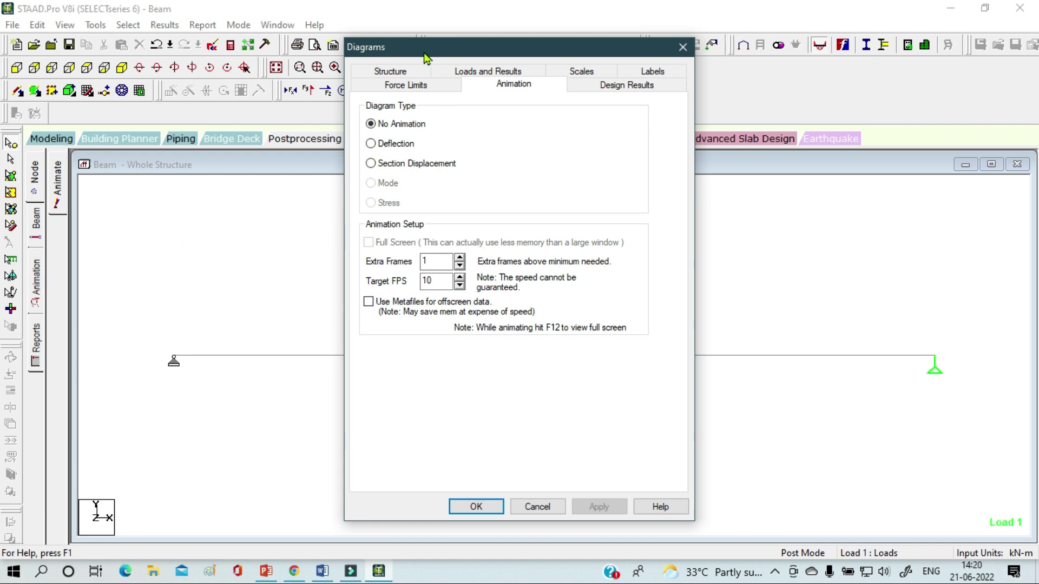
Close the Diagrams dialog and show axial, shear Y, bending Y and bending Z diagrams.
left_click_drag(424, 48, 602, 47)
left_click(860, 45)
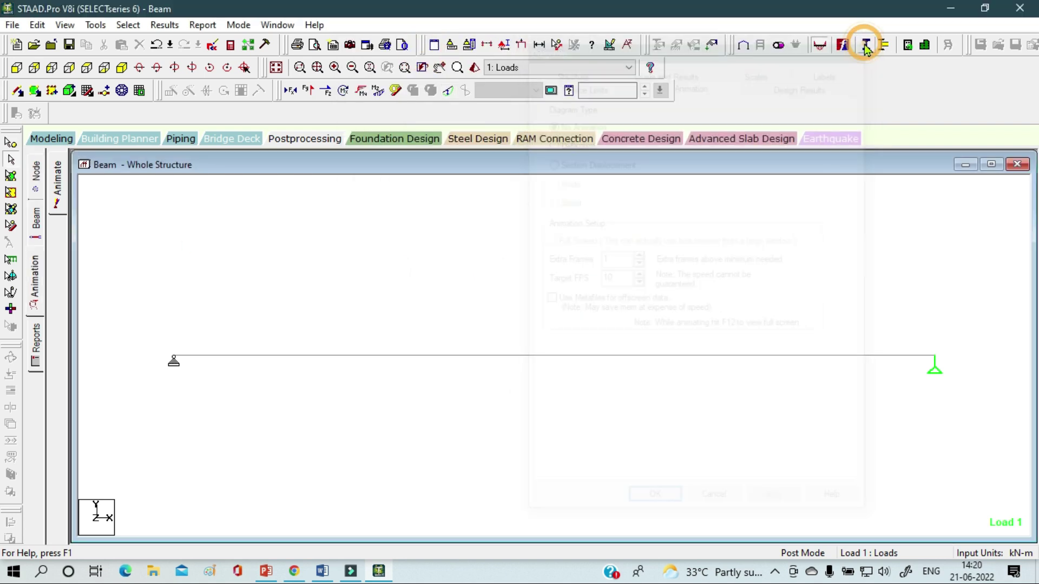
left_click(290, 90)
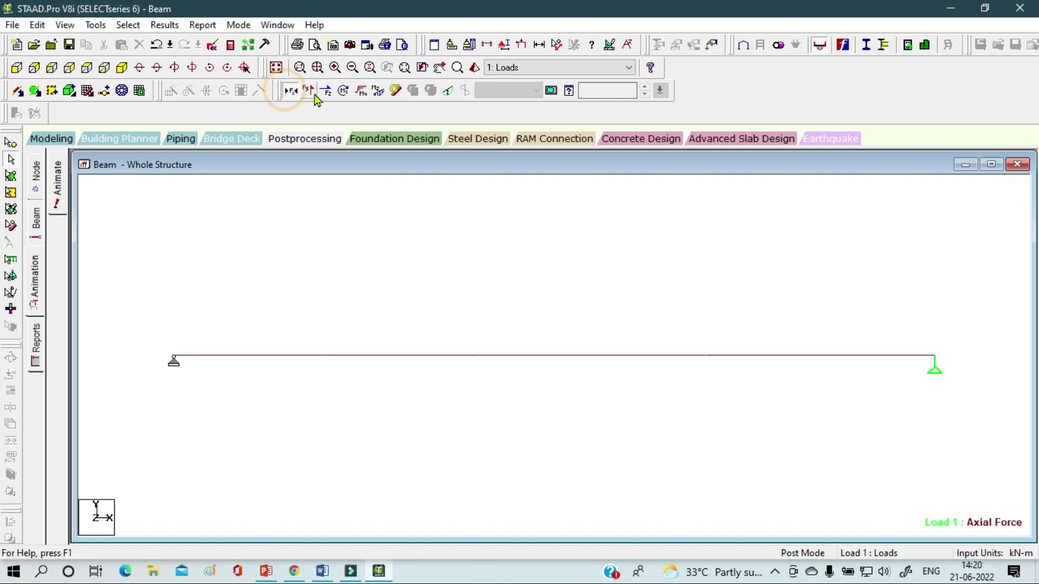
left_click(308, 90)
left_click(325, 92)
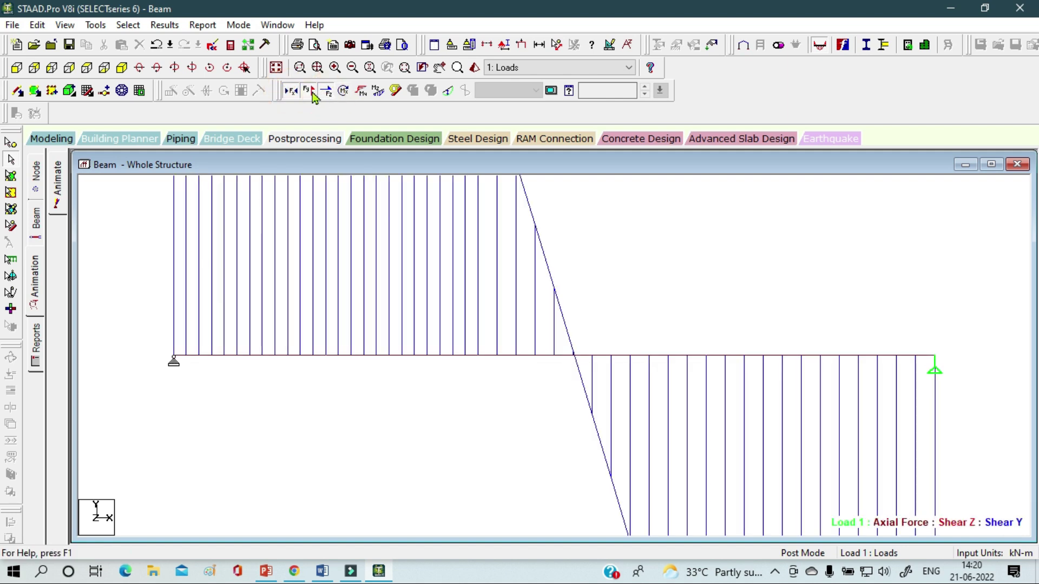
left_click(324, 92)
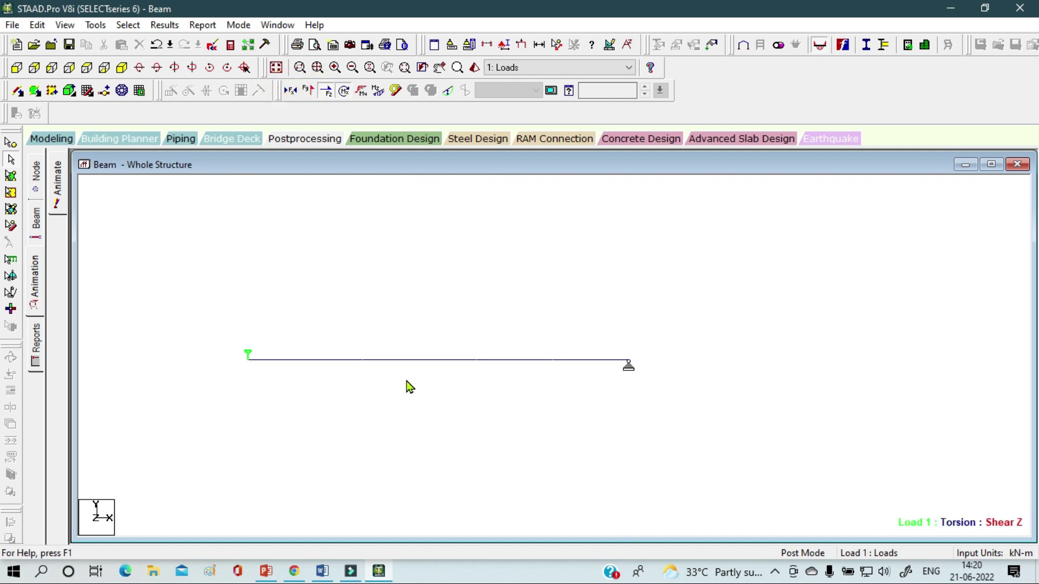
left_click(360, 92)
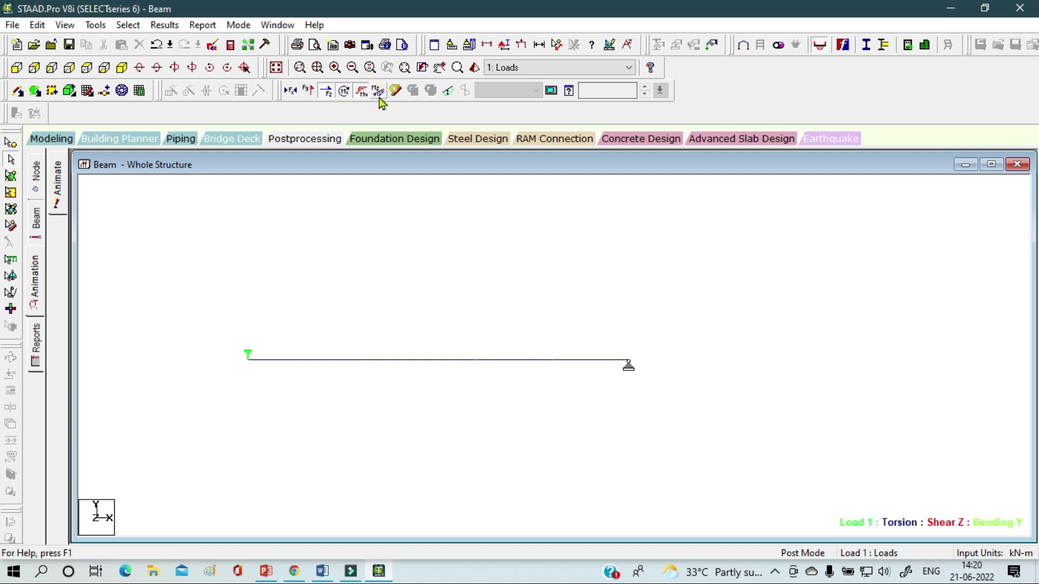
left_click(379, 91)
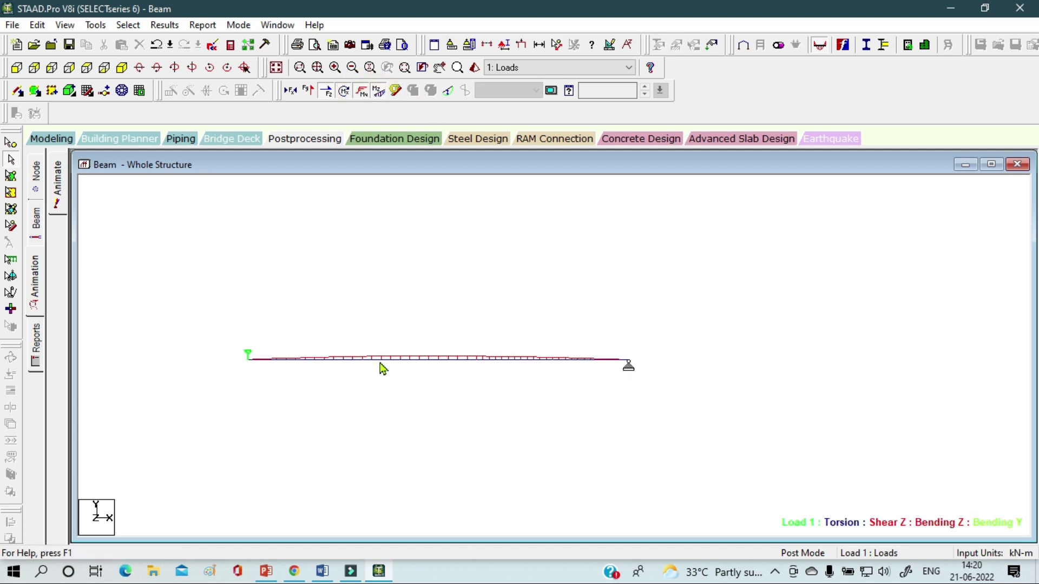
Reopen the animation options and close them with No Animation kept.
left_click(35, 281)
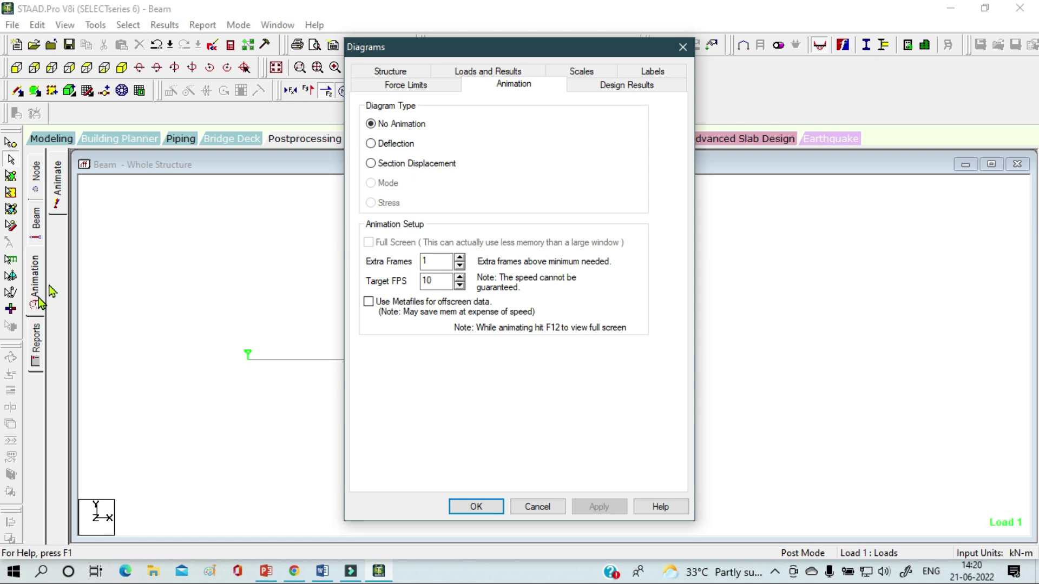
left_click_drag(450, 52, 445, 24)
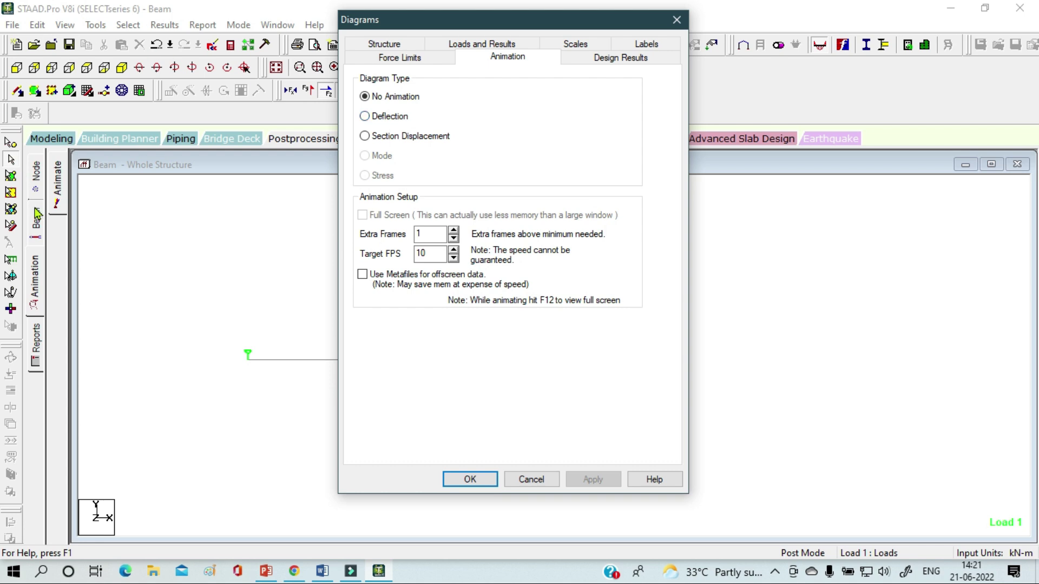
left_click(528, 486)
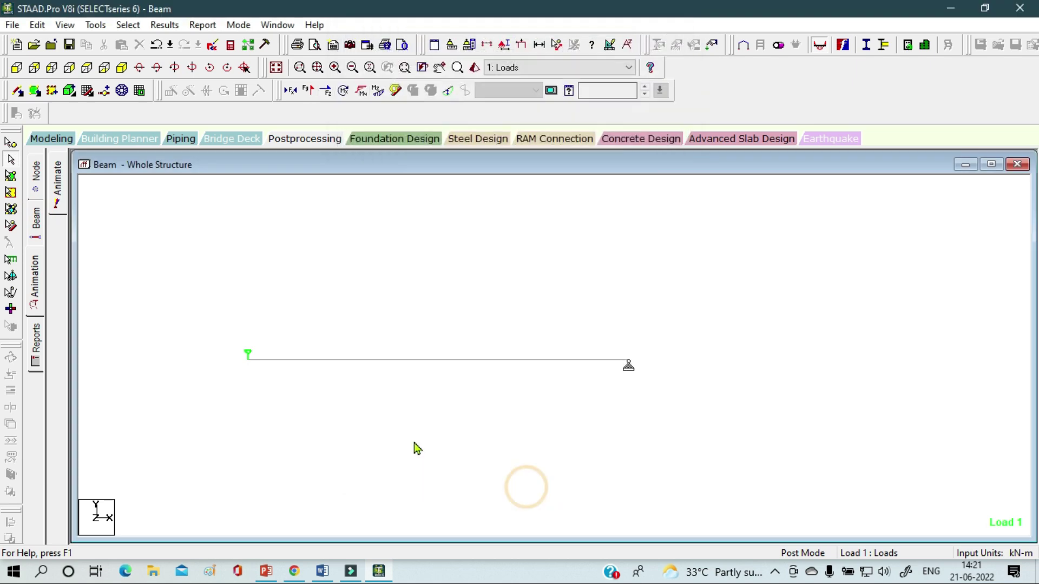
Play the Load 1 deflection animation, then return to Modeling mode.
left_click(34, 225)
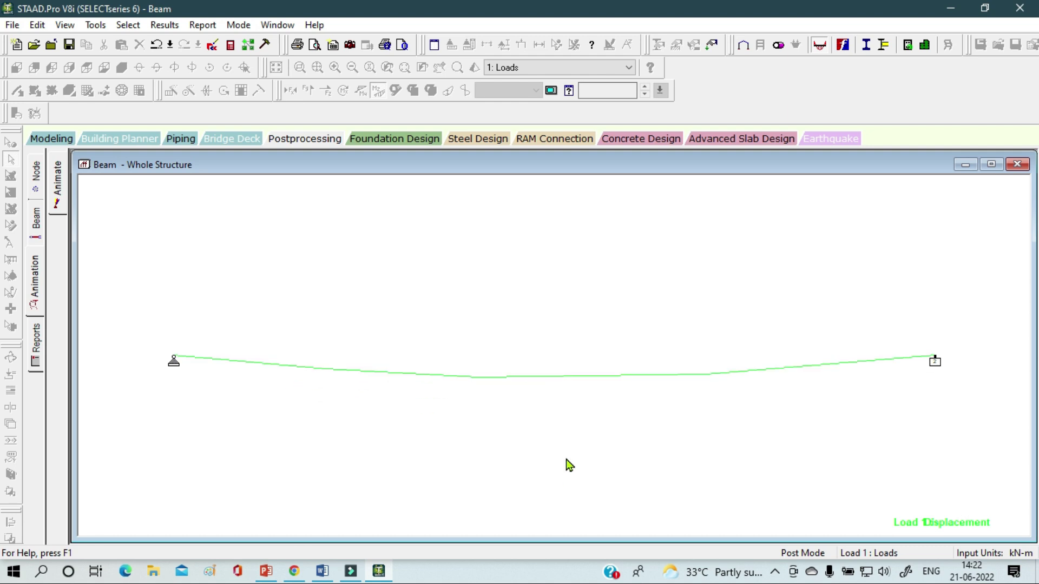
left_click(41, 138)
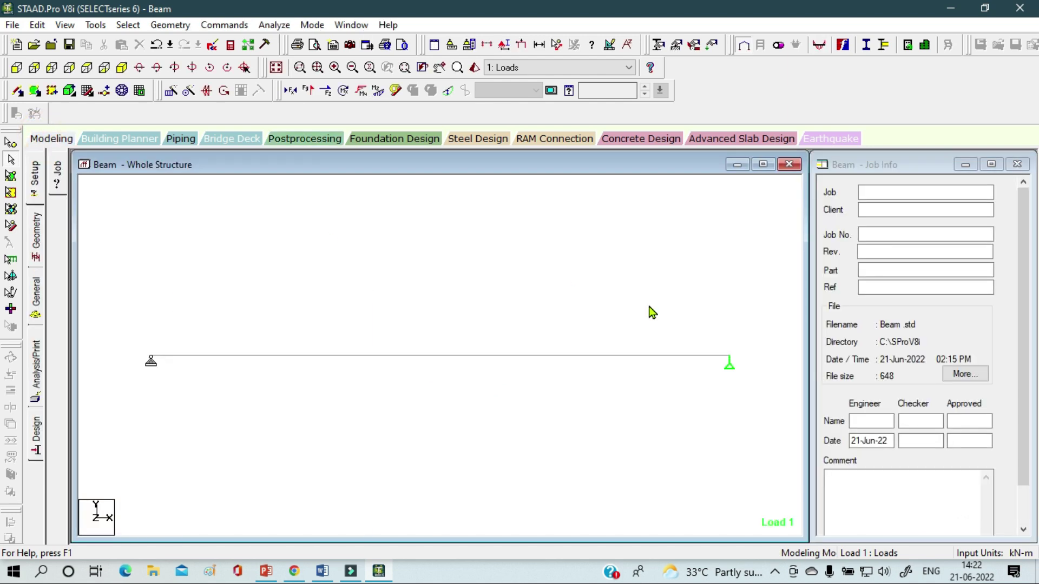
Open Steel Design for the whole structure with AISC 360-10, reviewing its parameters and commands lists.
left_click(33, 440)
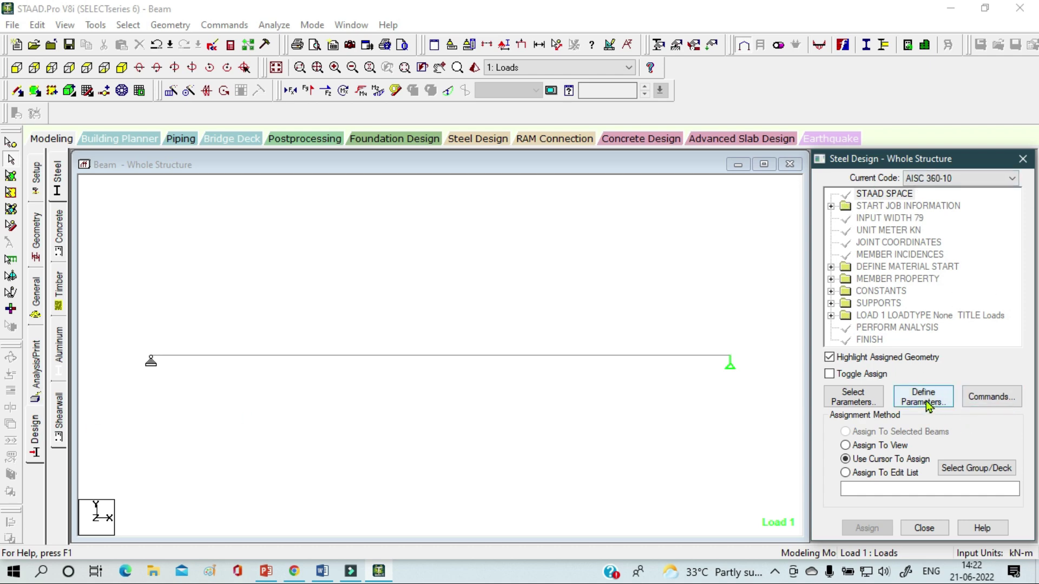
left_click(968, 178)
left_click(974, 182)
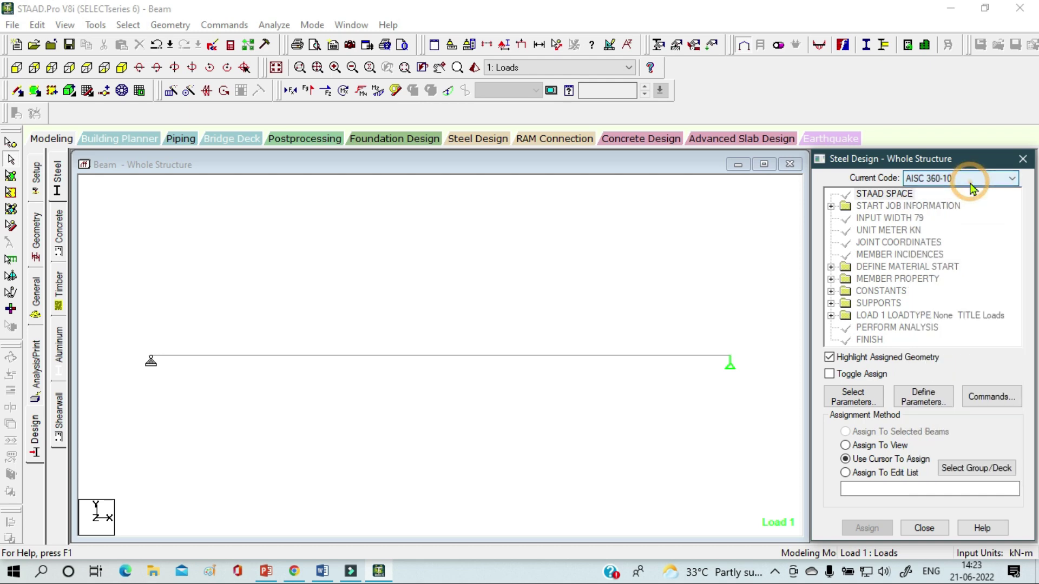
left_click(926, 399)
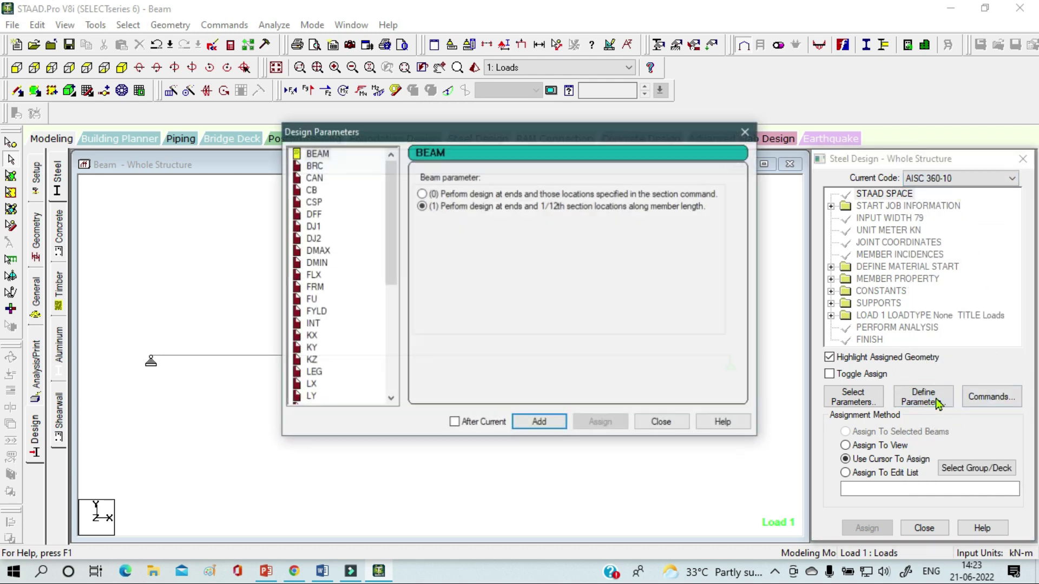
left_click(745, 131)
left_click(983, 399)
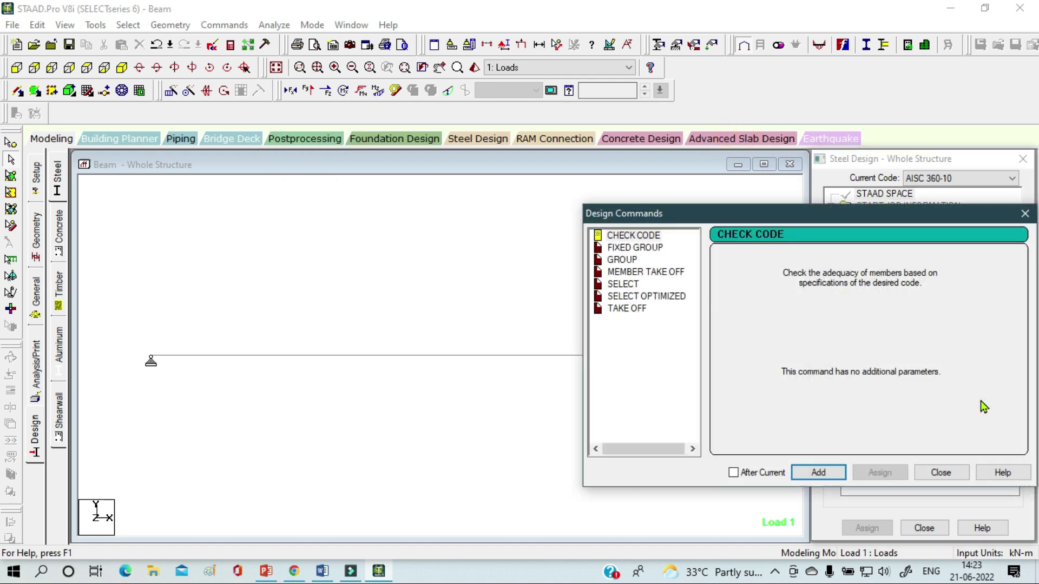
left_click(1025, 214)
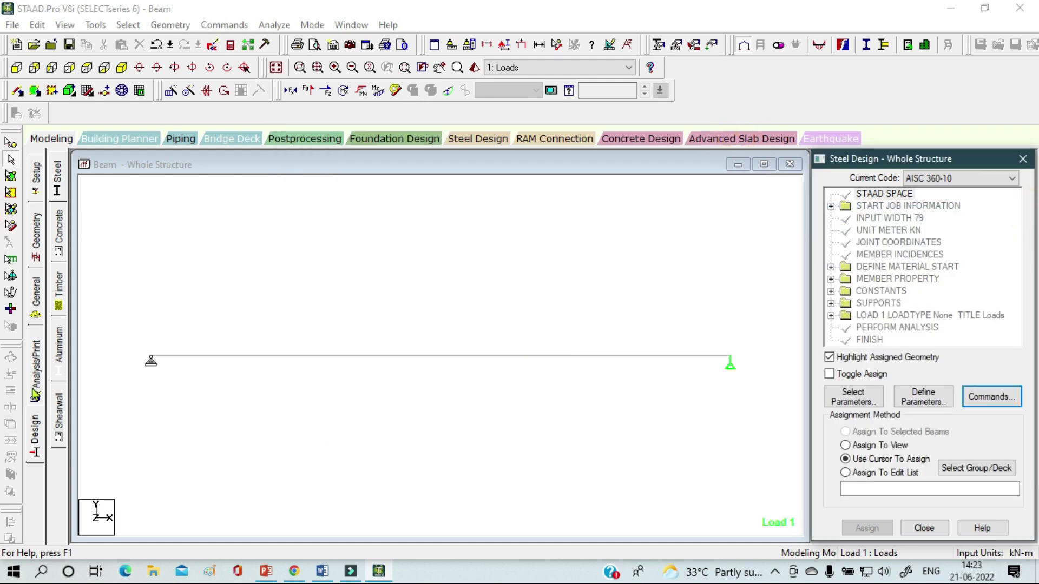
Switch to Concrete Design, set the code to IS456, and open parameter selection.
left_click(63, 247)
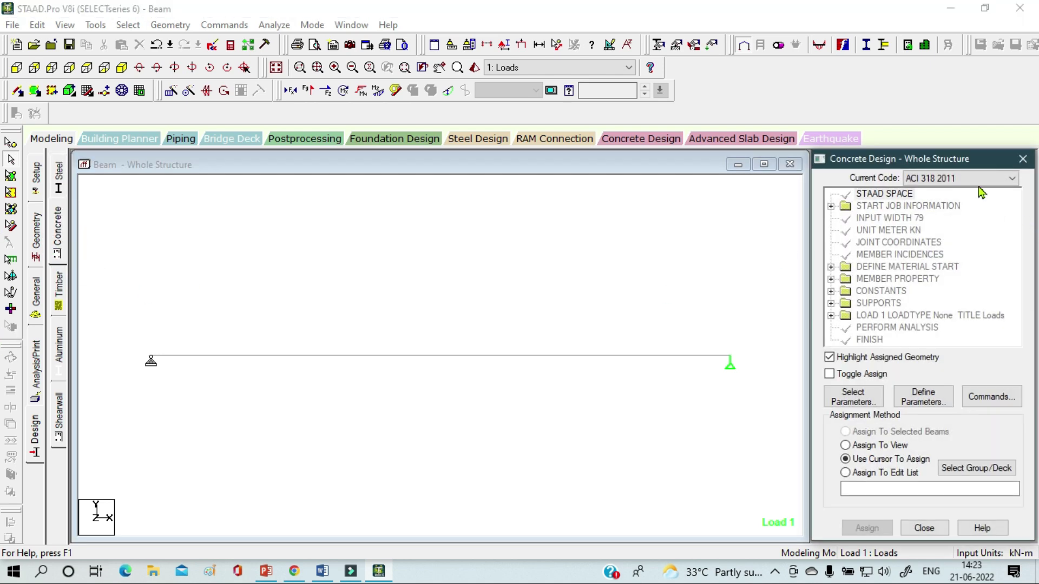
left_click(978, 187)
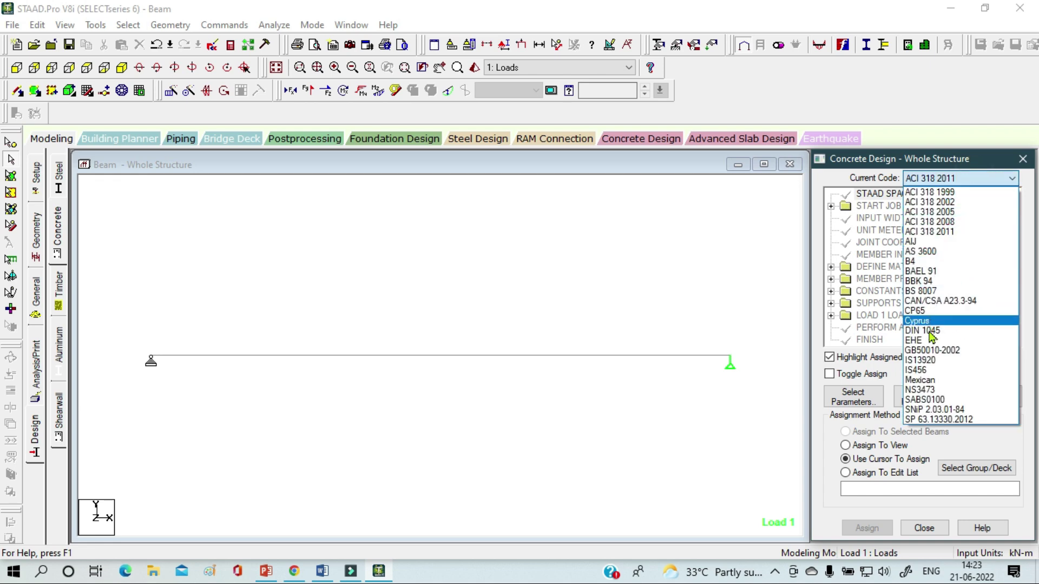
left_click(920, 370)
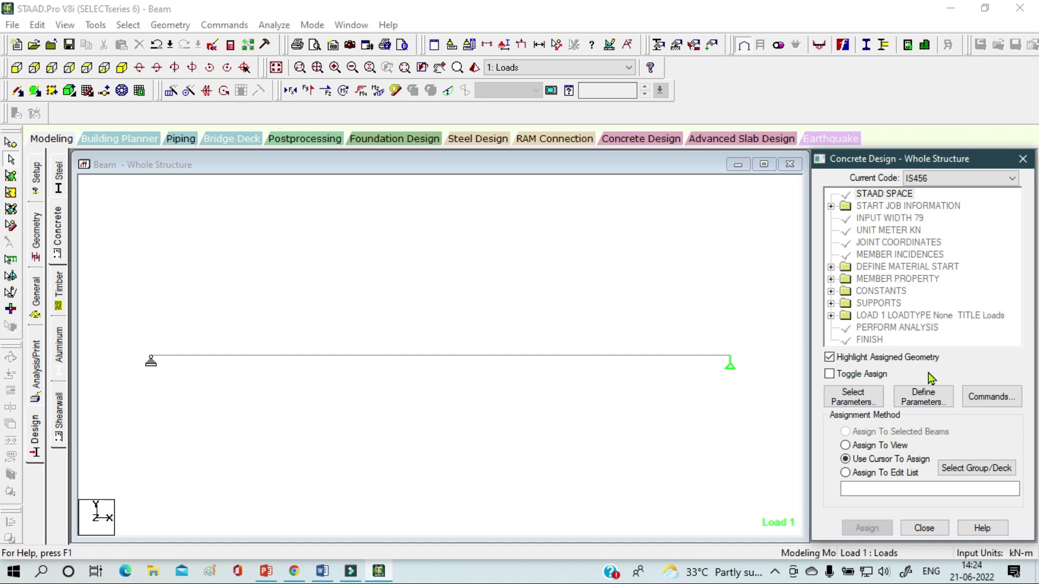
left_click(860, 398)
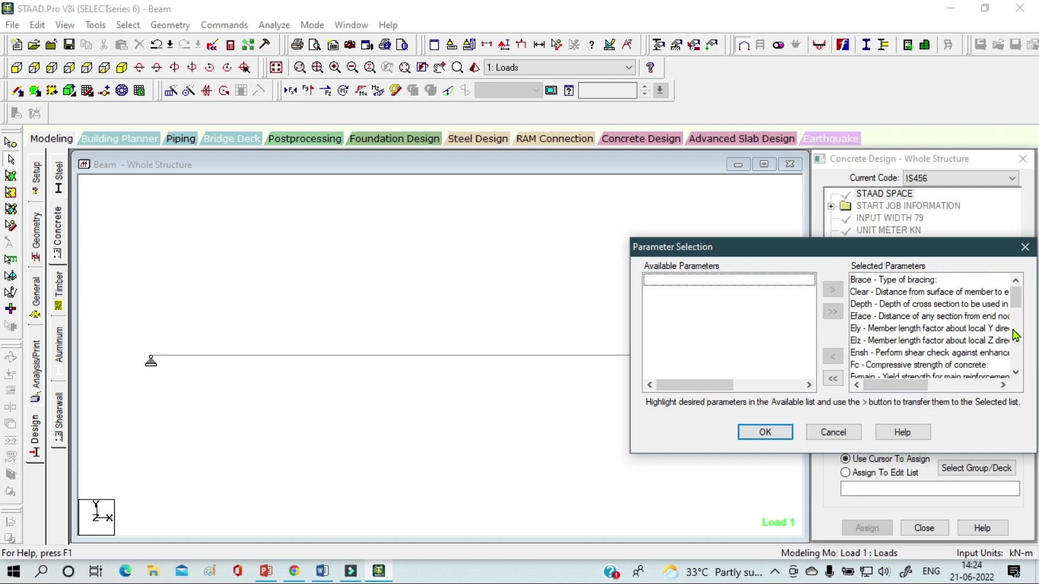
Clear the selected list and add Fymain and Fc.
left_click(836, 378)
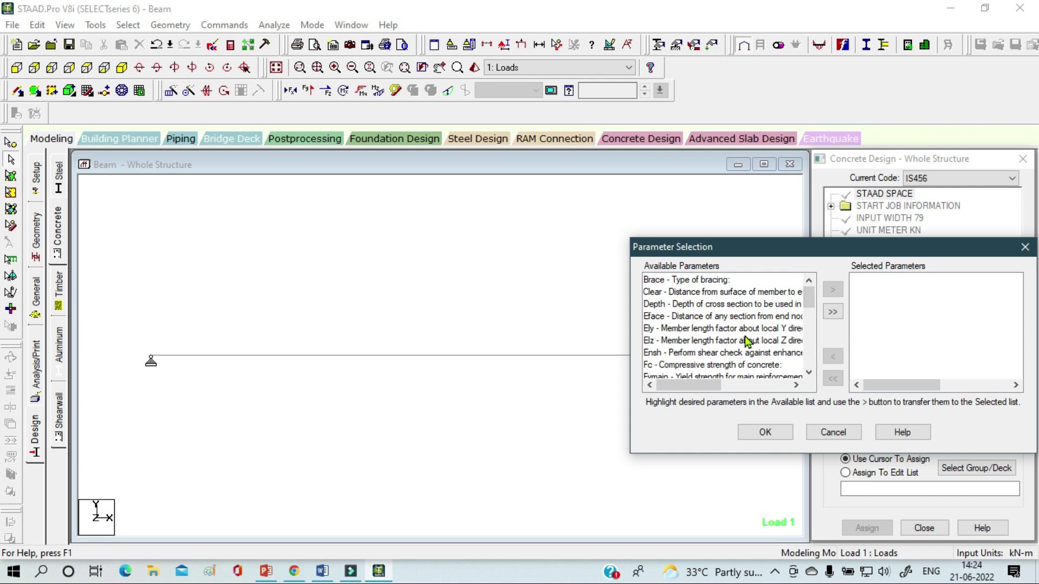
scroll(747, 341, "down", 1)
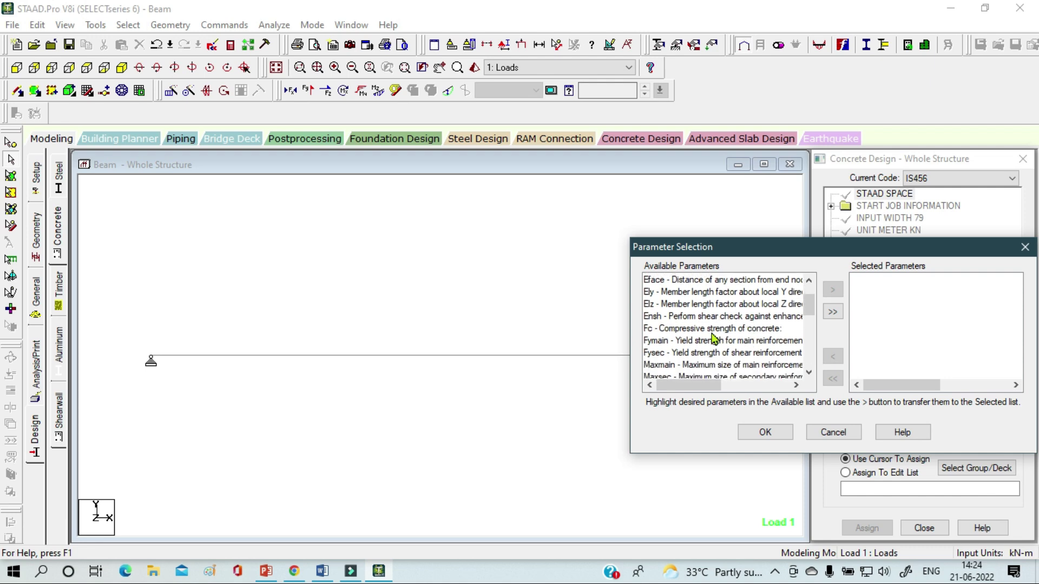
left_click(709, 342)
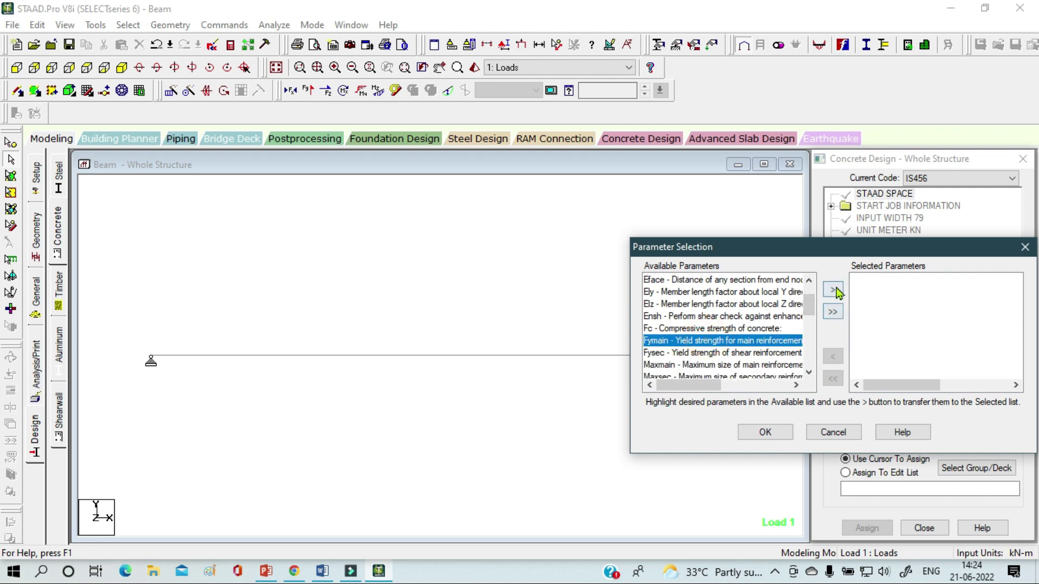
left_click(832, 289)
scroll(731, 351, "up", 3)
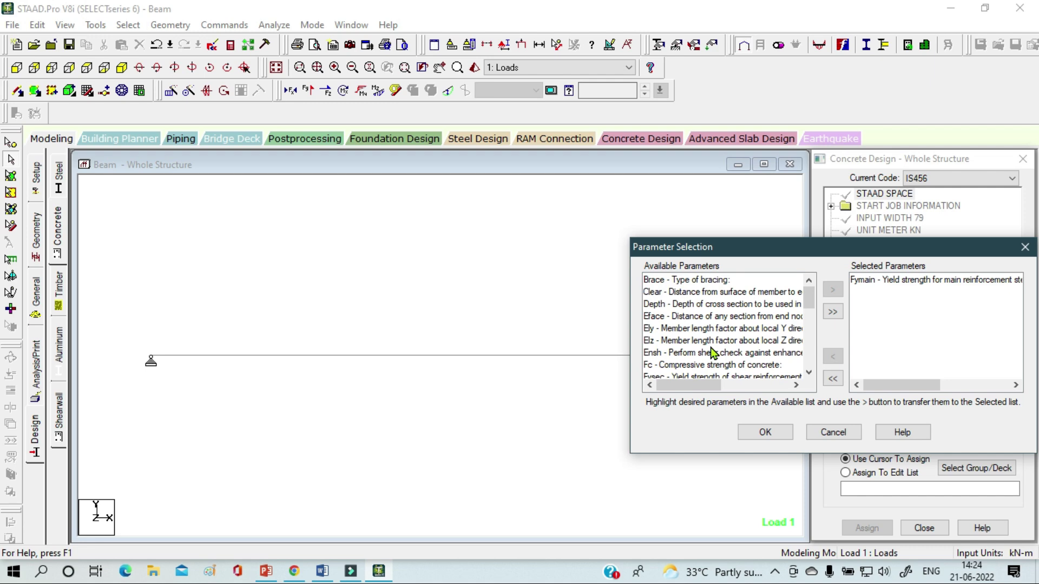
scroll(710, 352, "down", 3)
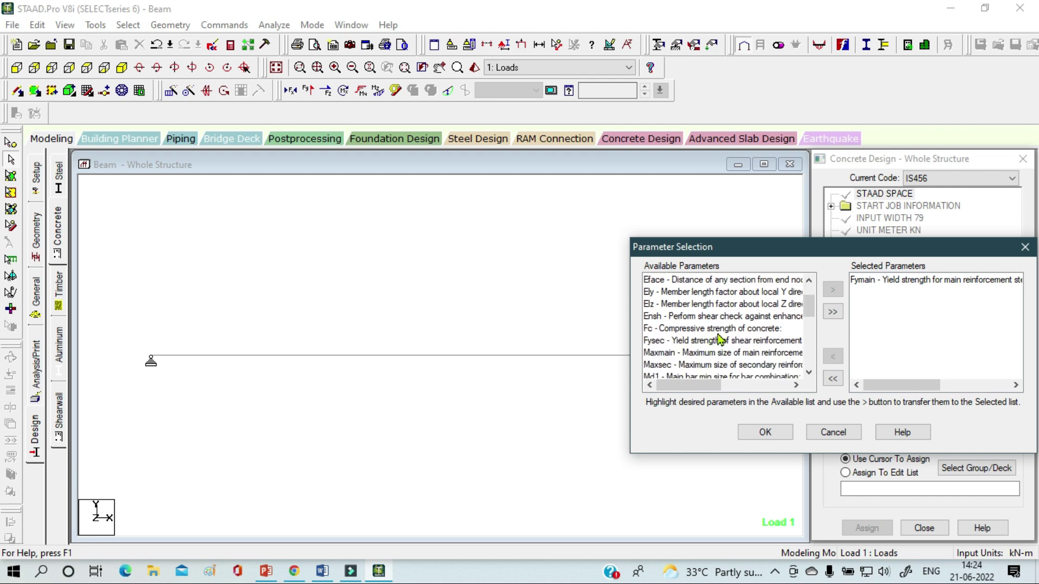
left_click(704, 328)
left_click(836, 293)
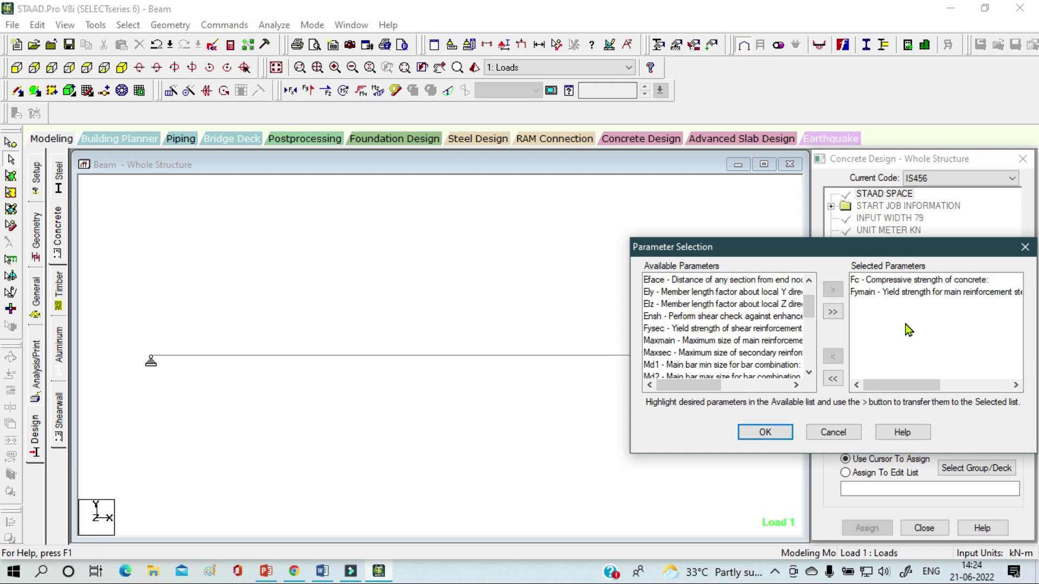
Add Fysec, Maxmain and Maxsec to the selected parameters and confirm.
scroll(735, 352, "down", 1)
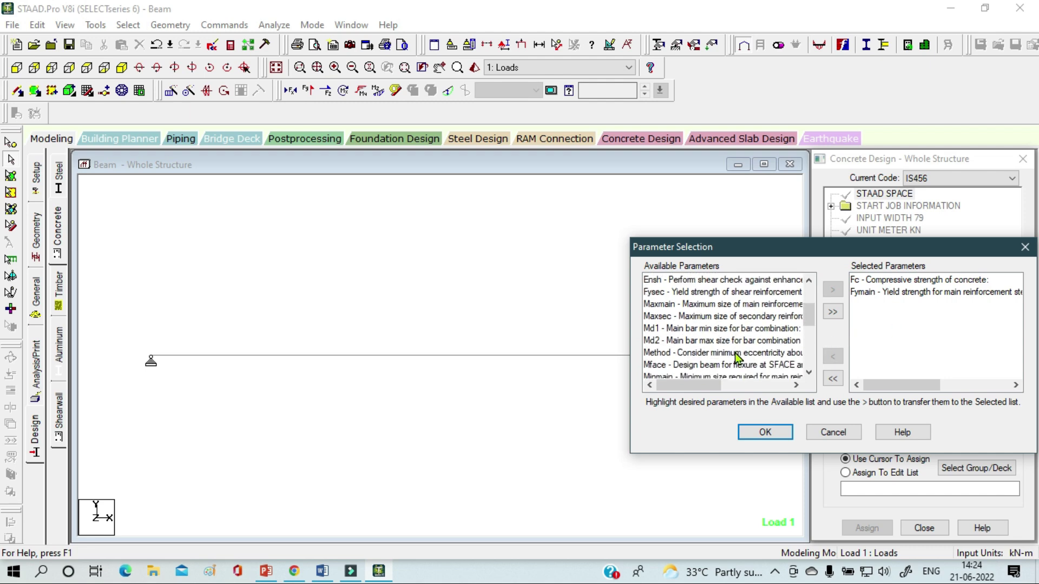
scroll(734, 353, "up", 1)
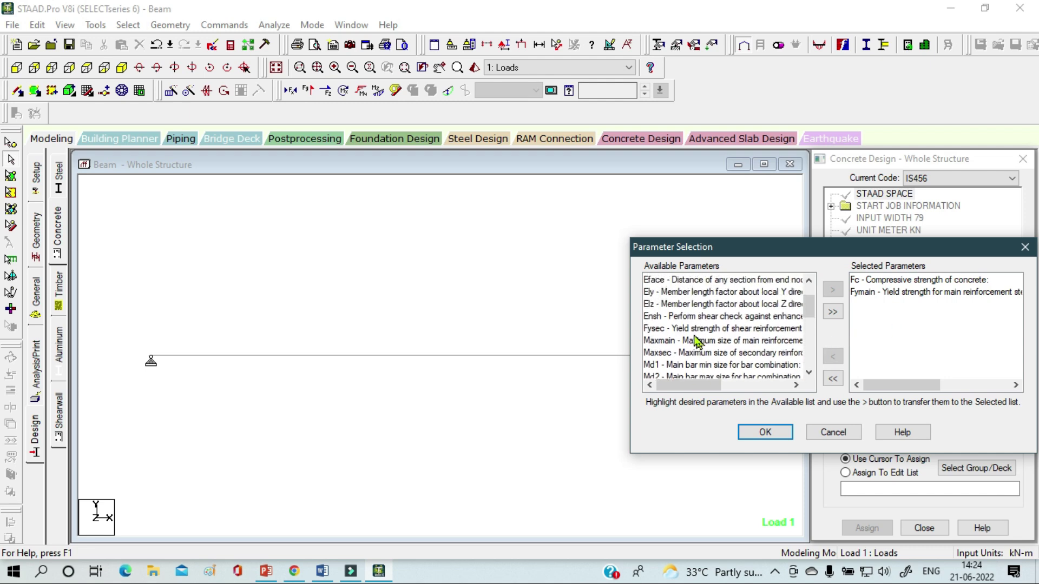
left_click(747, 330)
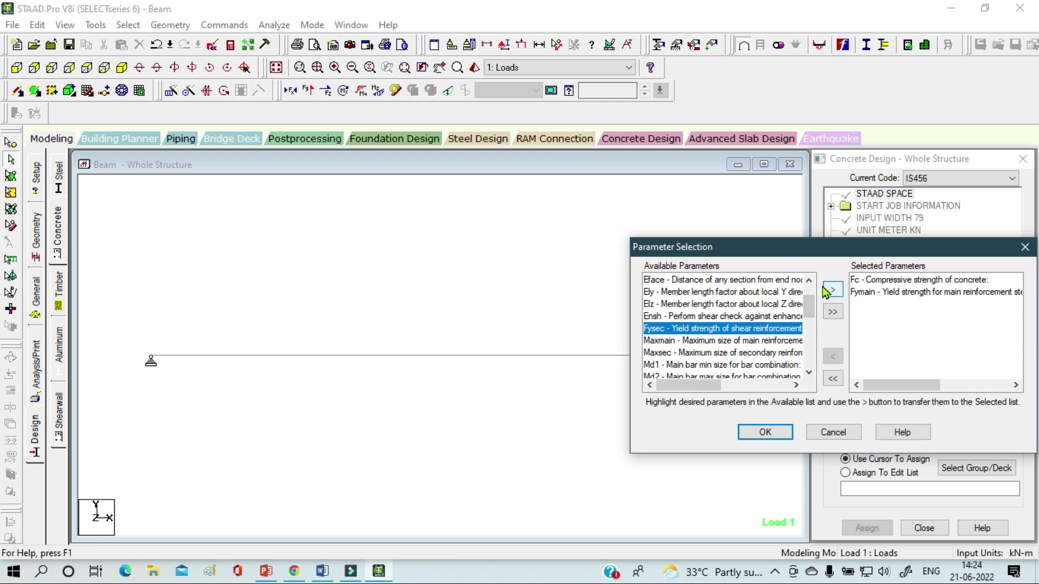
left_click(834, 292)
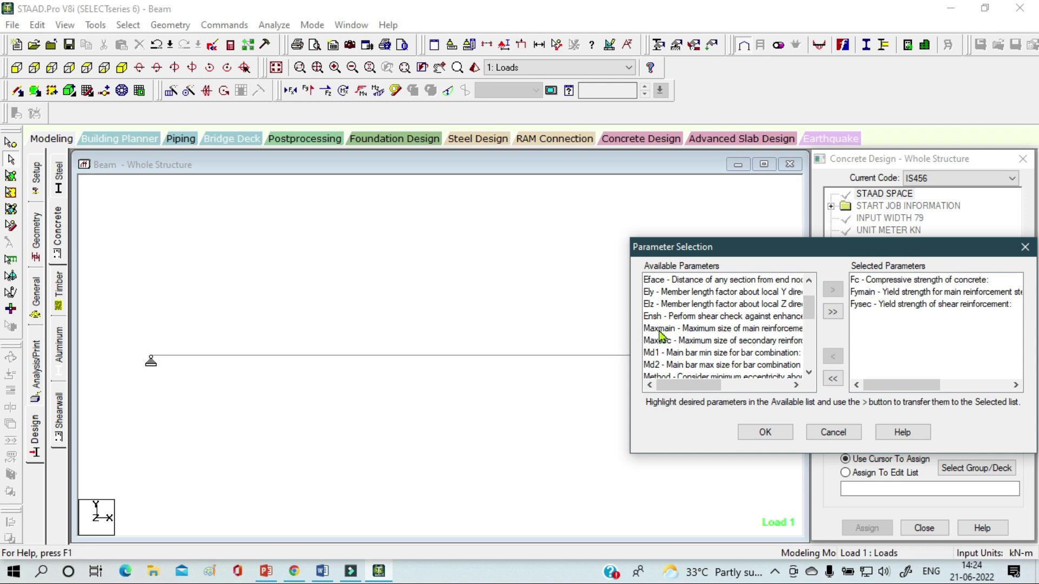
left_click(703, 330)
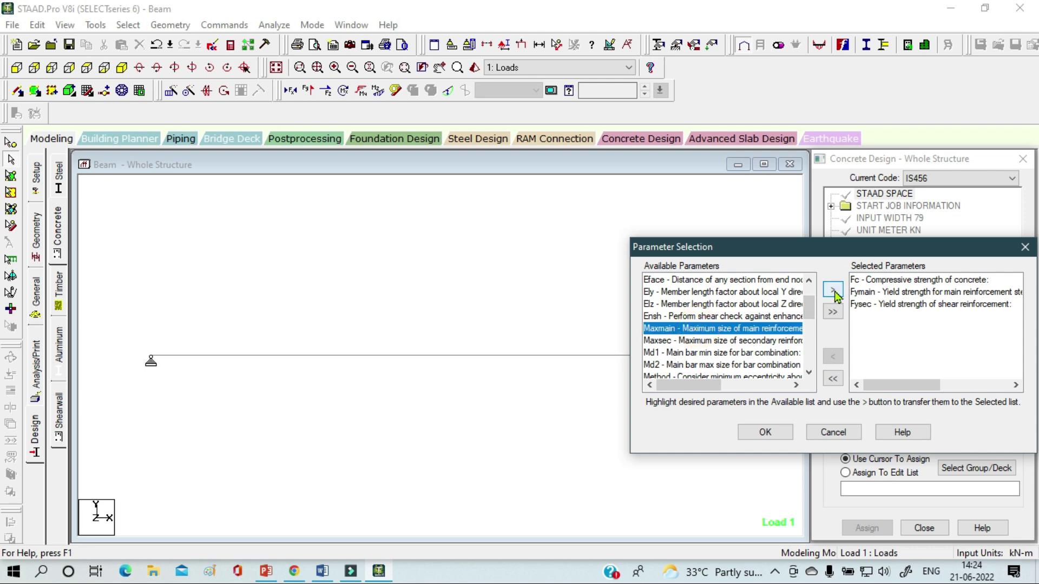
left_click(828, 288)
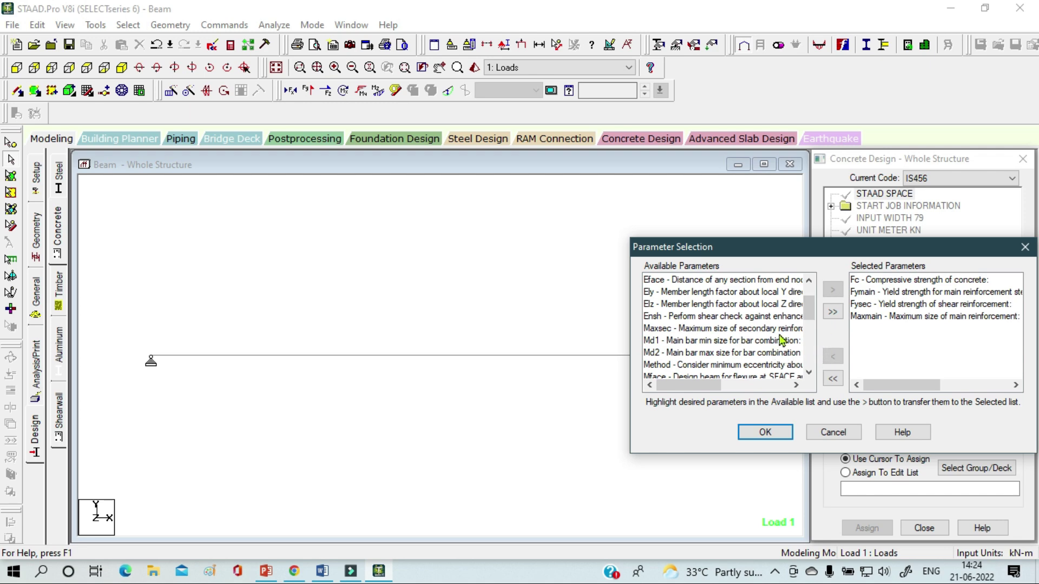
left_click(718, 330)
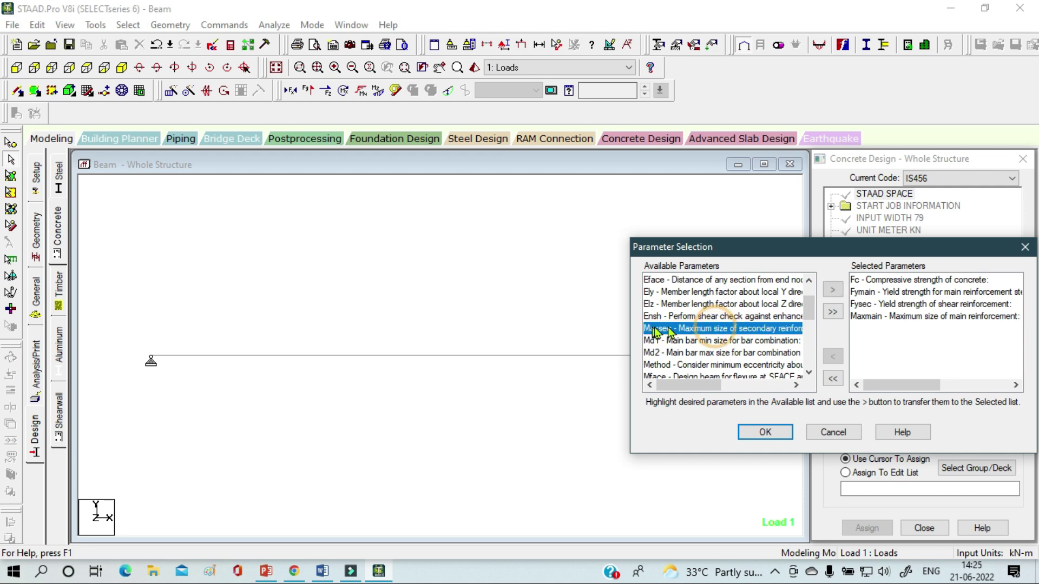
left_click(829, 289)
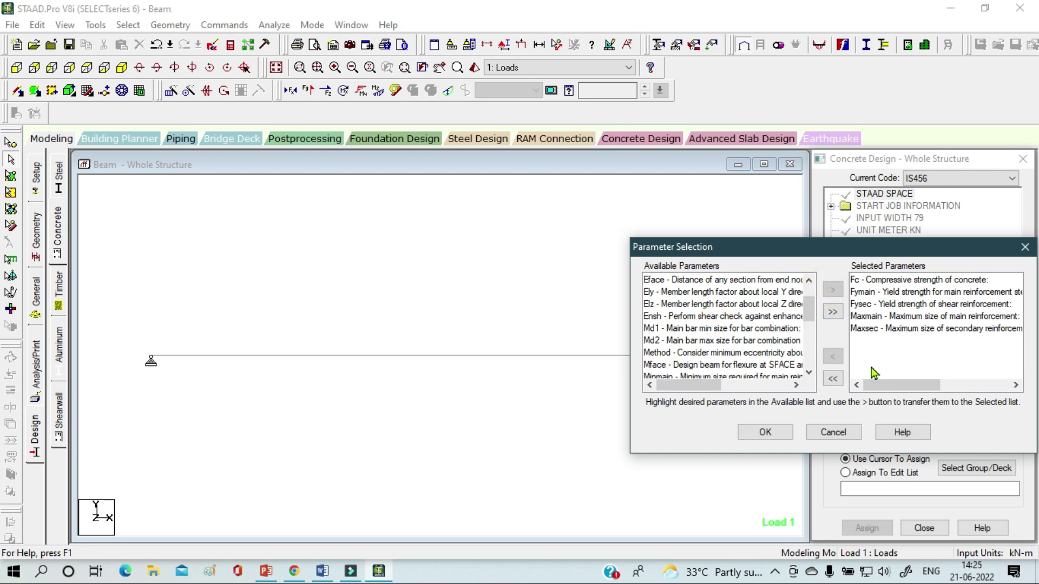
left_click(767, 432)
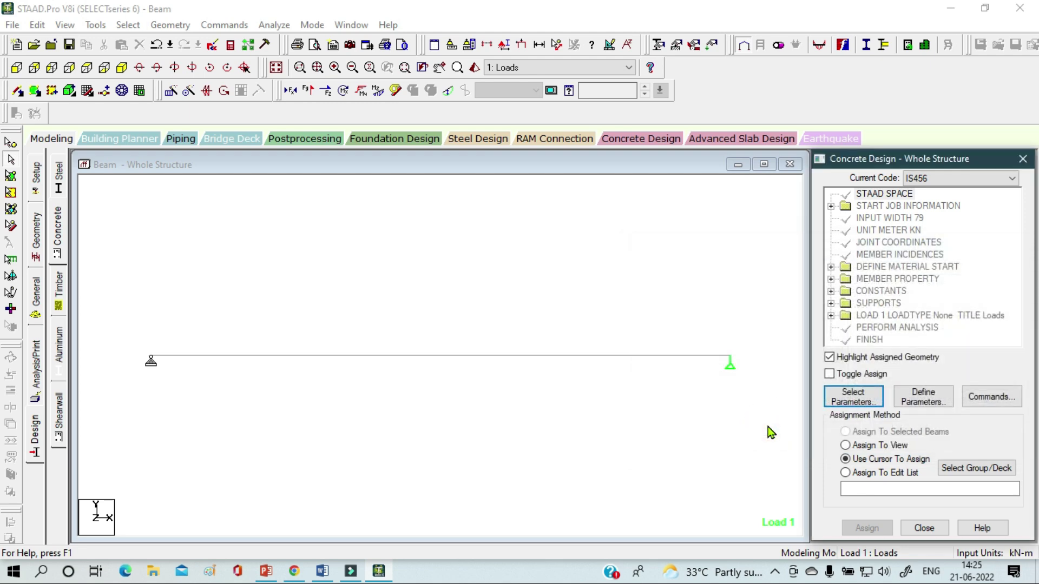
Define parameters, replacing FC's 27579.2 with 20000.
left_click(925, 402)
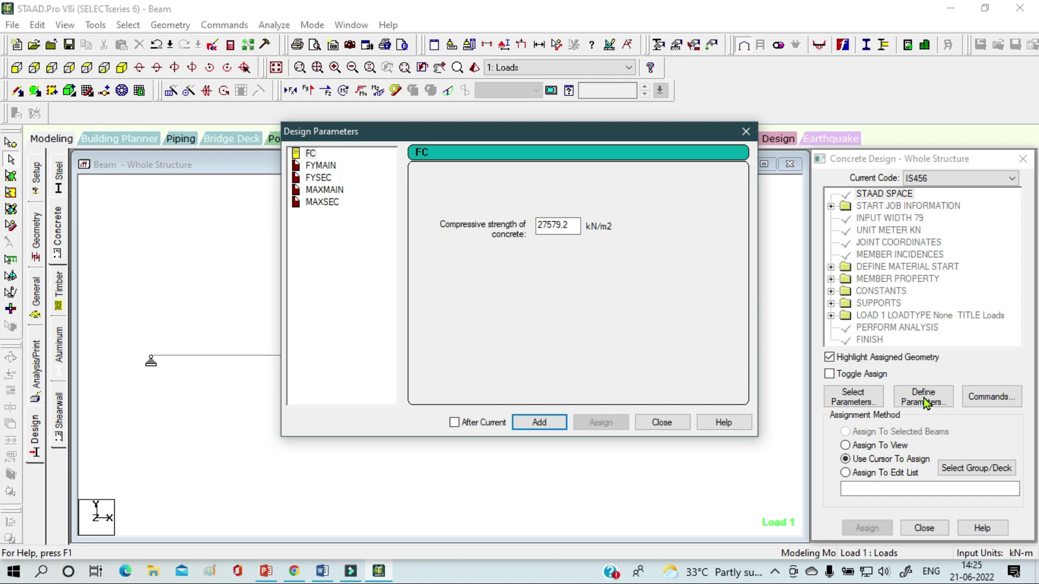
left_click(577, 225)
left_click_drag(577, 225, 437, 219)
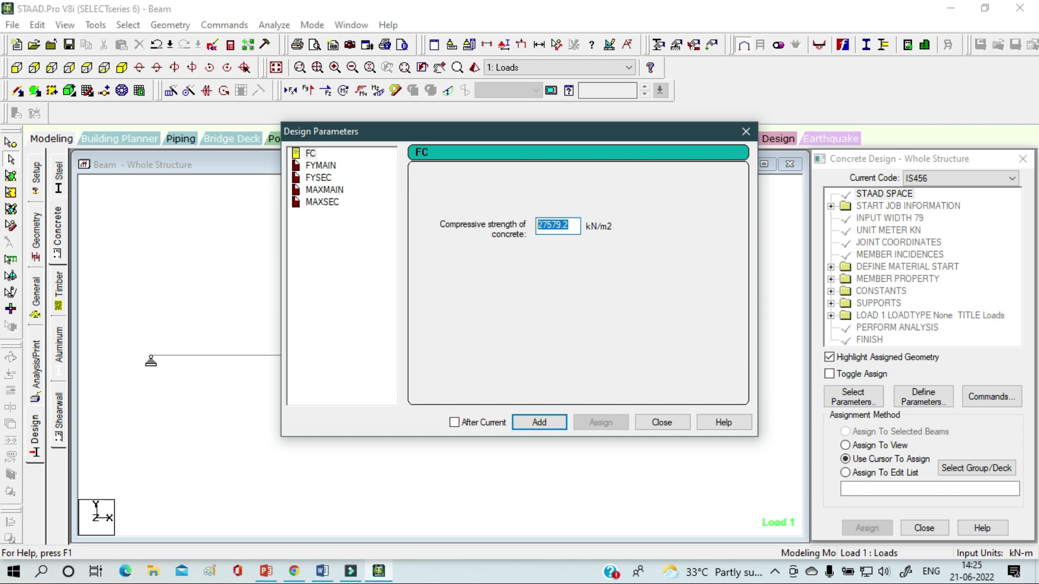
type("20000")
Set FYMAIN and FYSEC each to 415000 kN/m2.
left_click(325, 169)
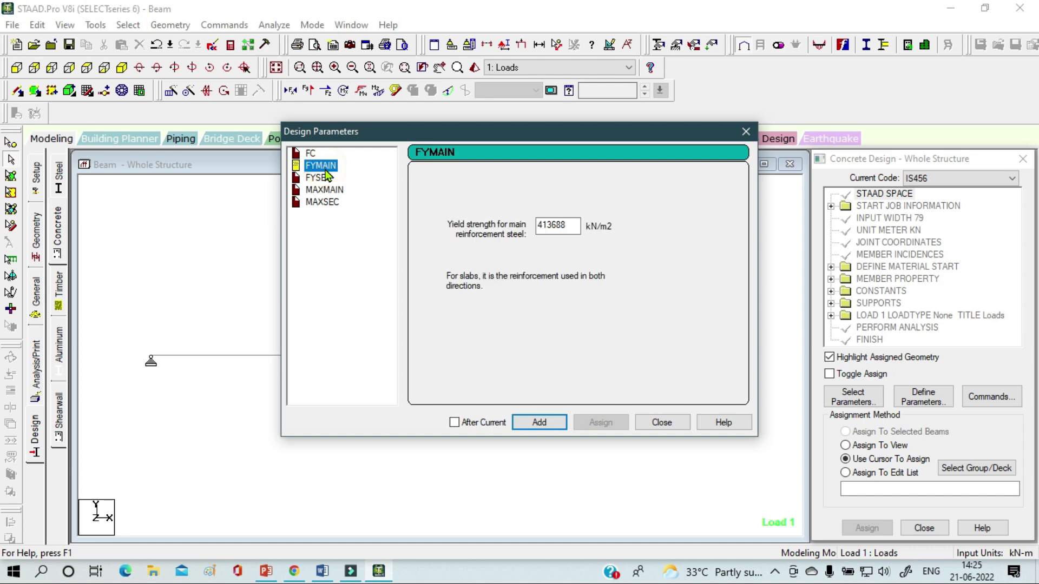
left_click(326, 178)
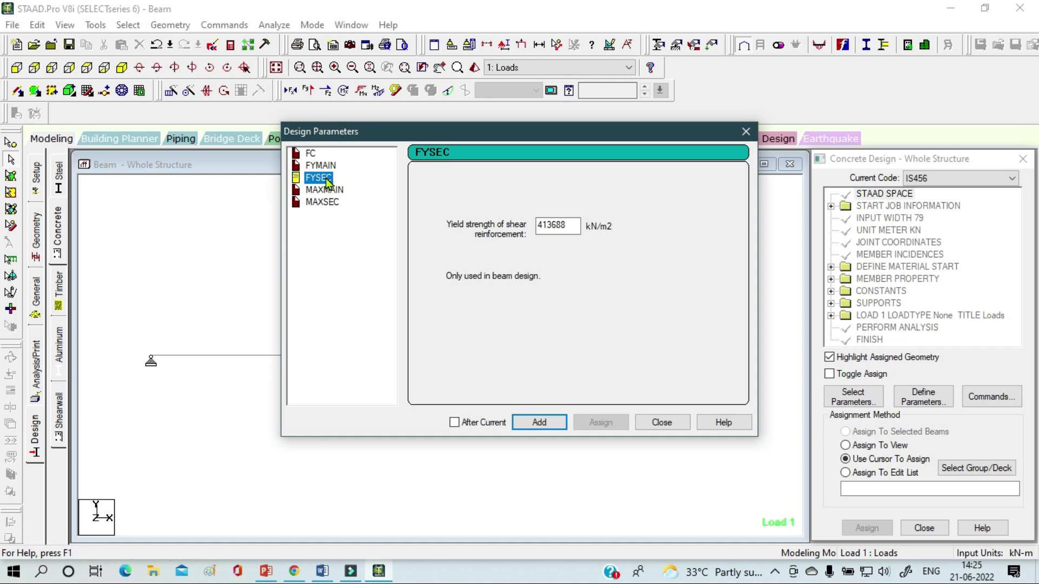
left_click(320, 165)
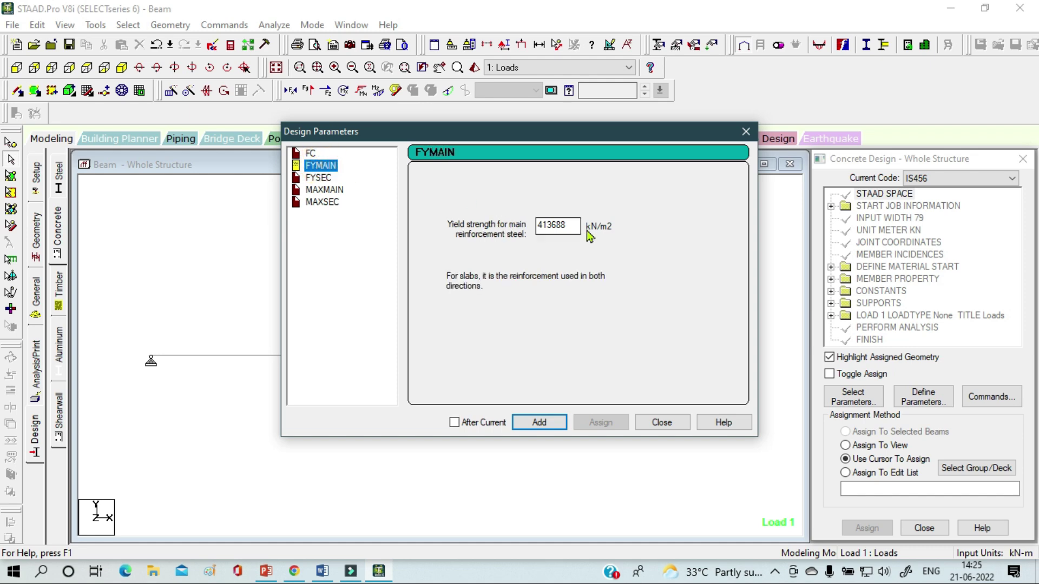
double_click(561, 225)
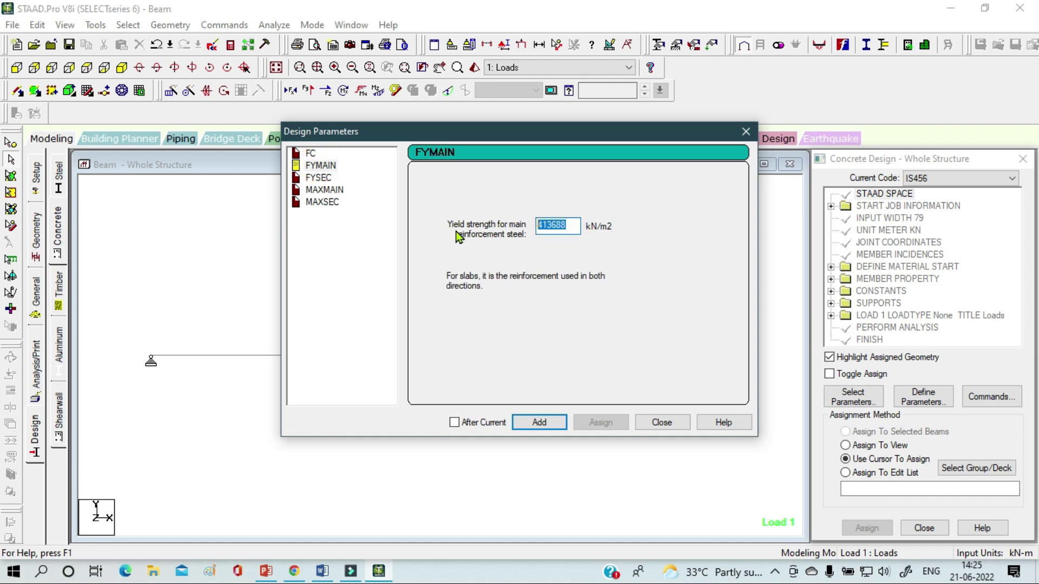
type("415000")
left_click(324, 178)
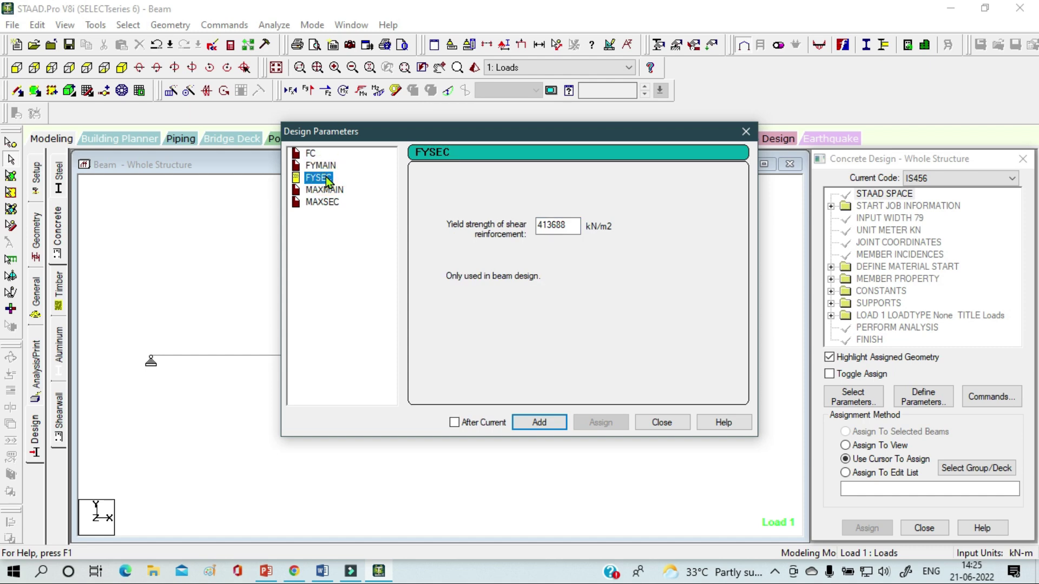
double_click(568, 225)
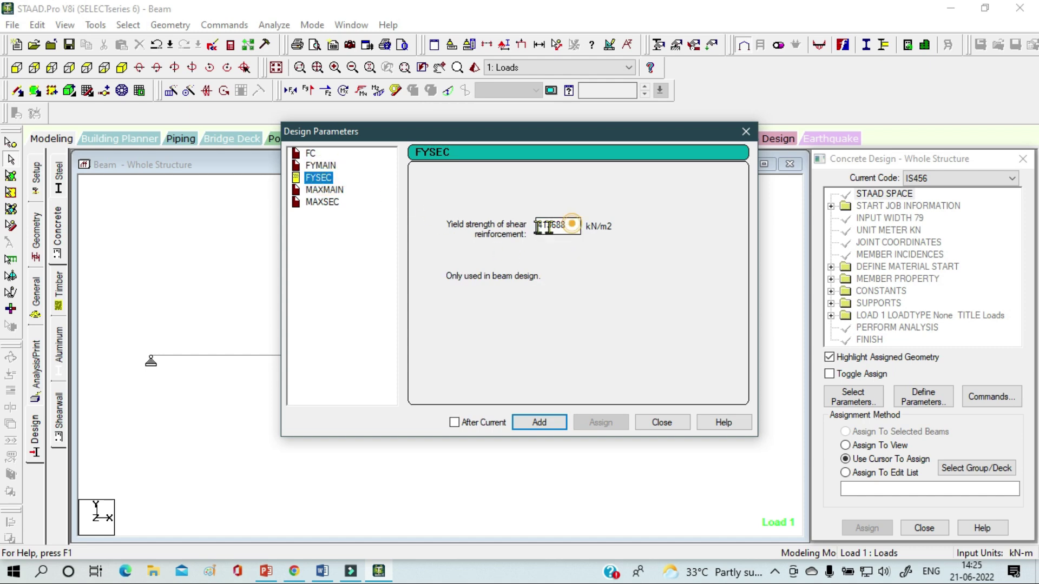
type("415000")
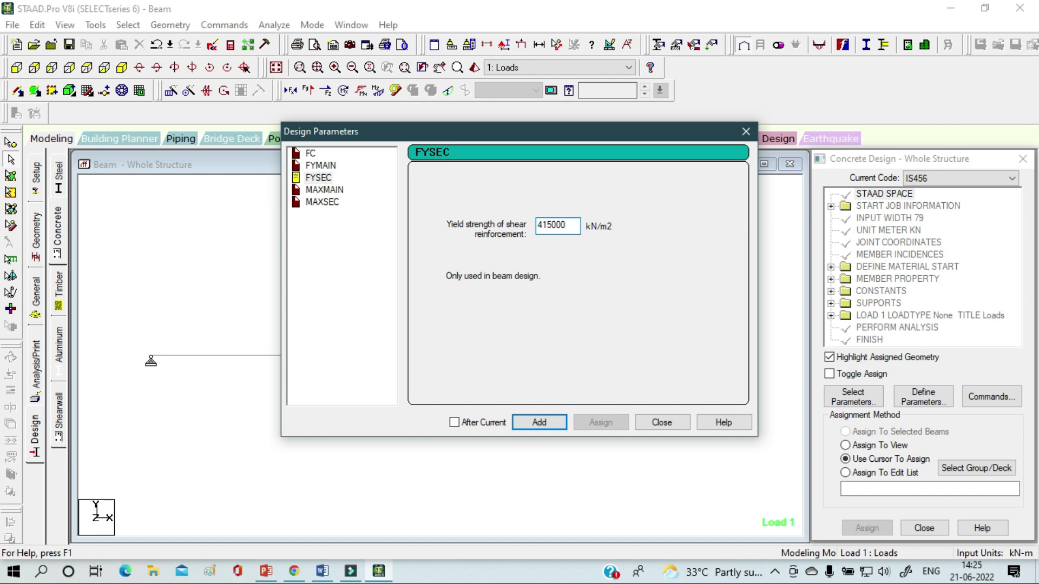
left_click(338, 190)
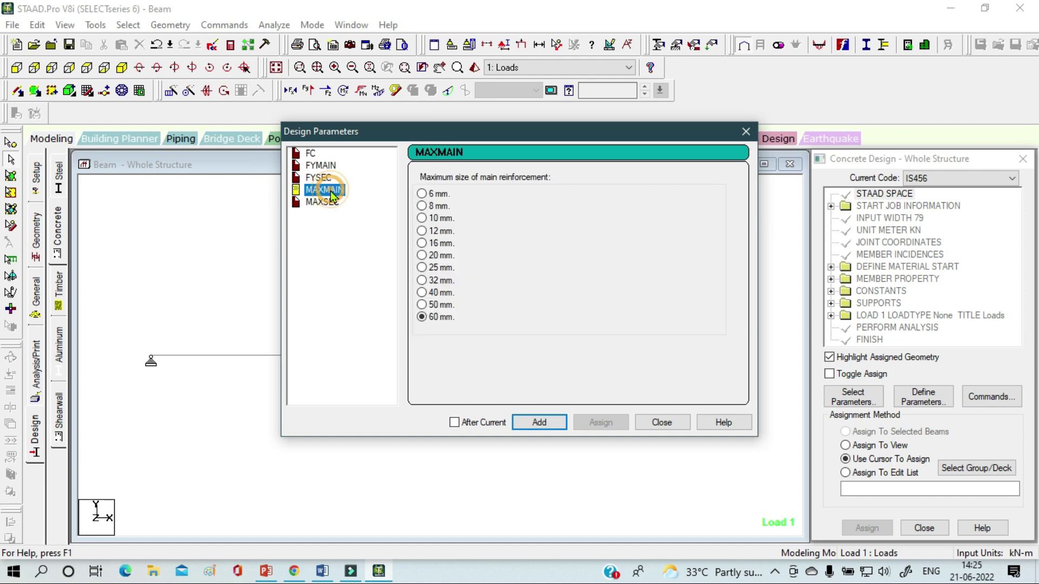
Add MAXMAIN 20 mm, FC 20000 and FYMAIN 415000 to the concrete design parameters.
left_click(421, 255)
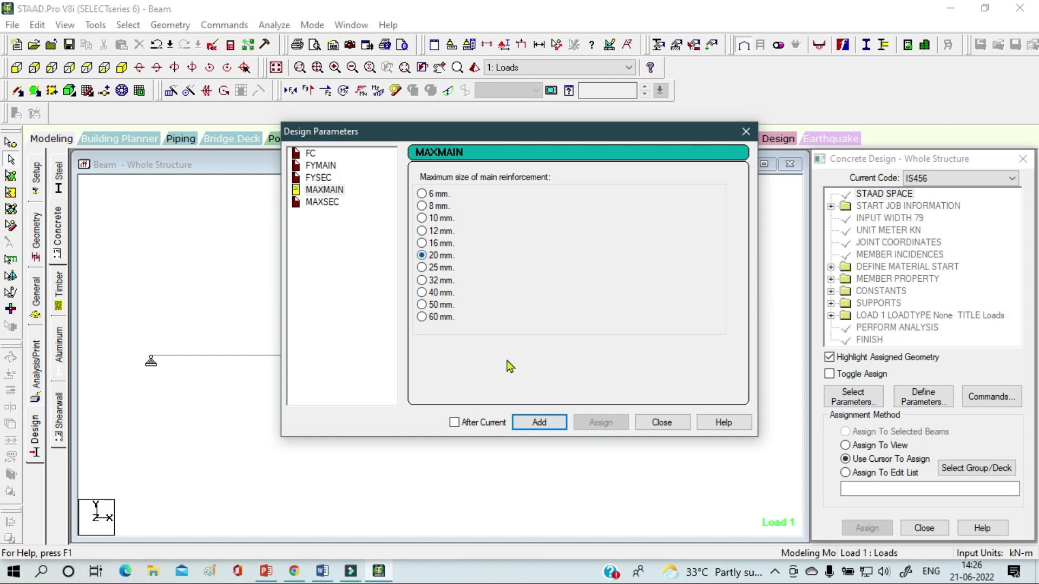
left_click(537, 423)
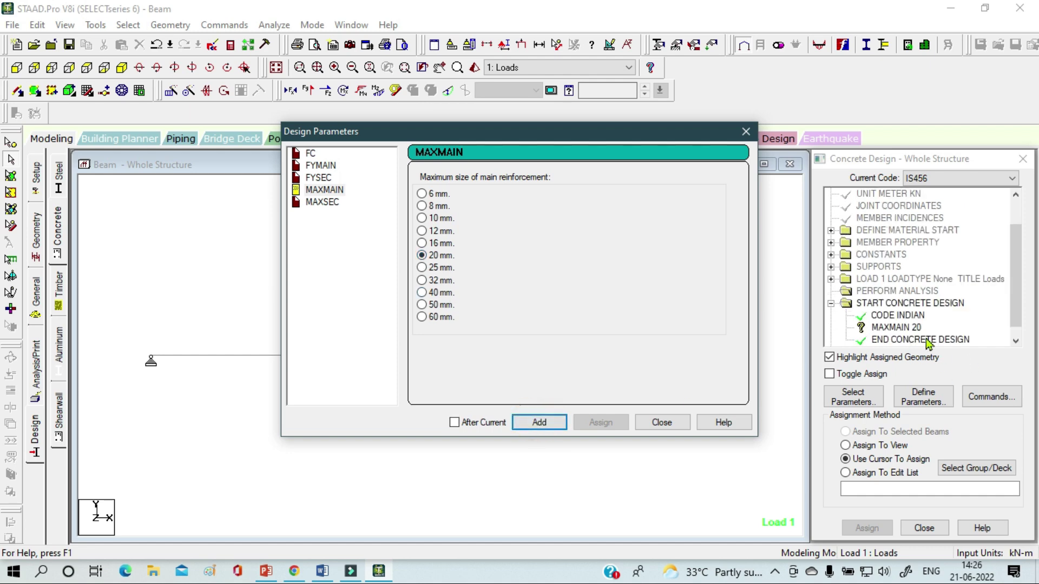
left_click(311, 154)
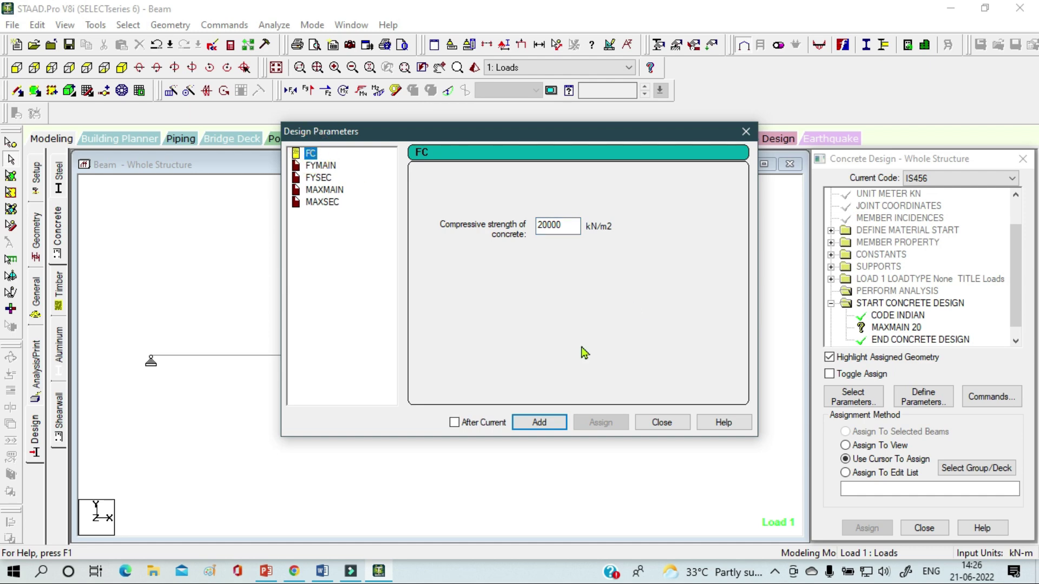
left_click(552, 422)
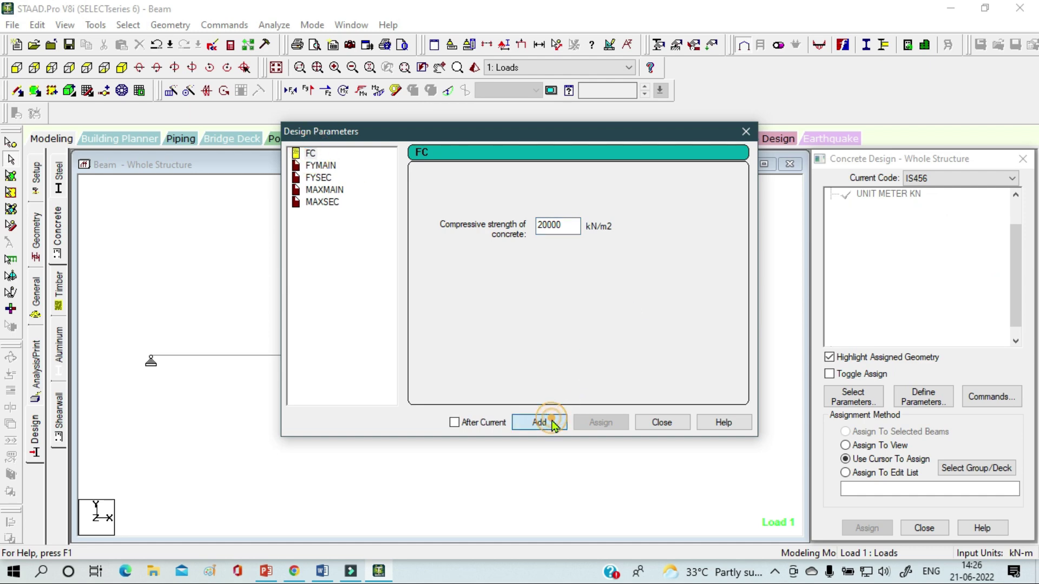
left_click(320, 165)
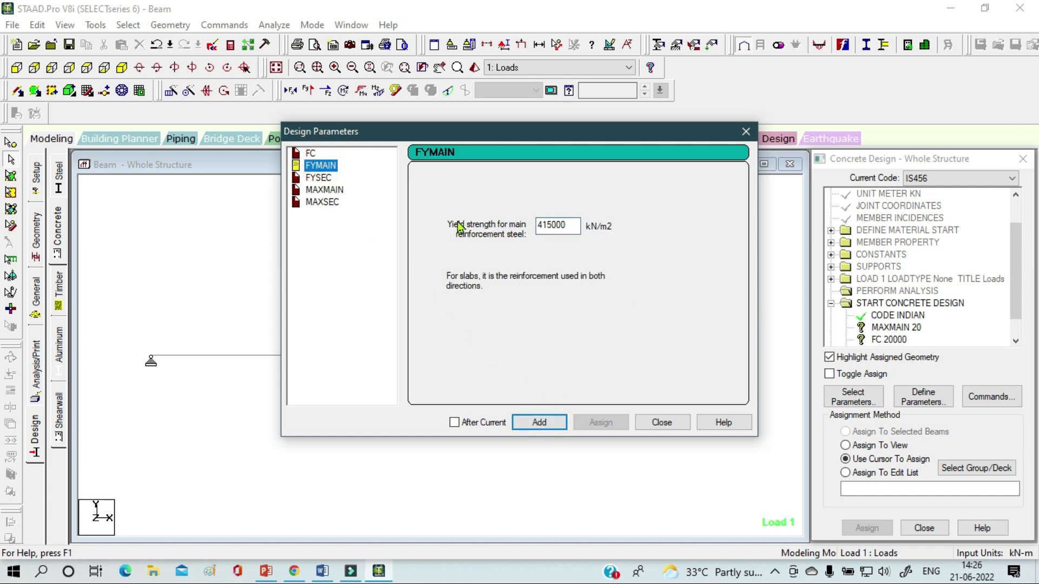
left_click(545, 426)
Add FYSEC 415000 and MAXSEC 16 mm, then close the Design Parameters dialog.
left_click(319, 177)
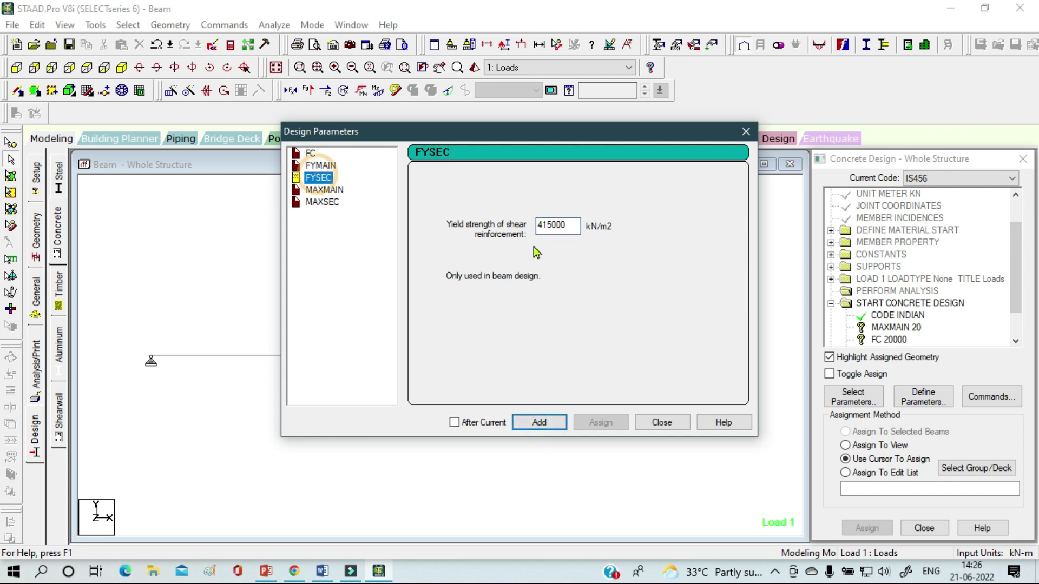
left_click(539, 427)
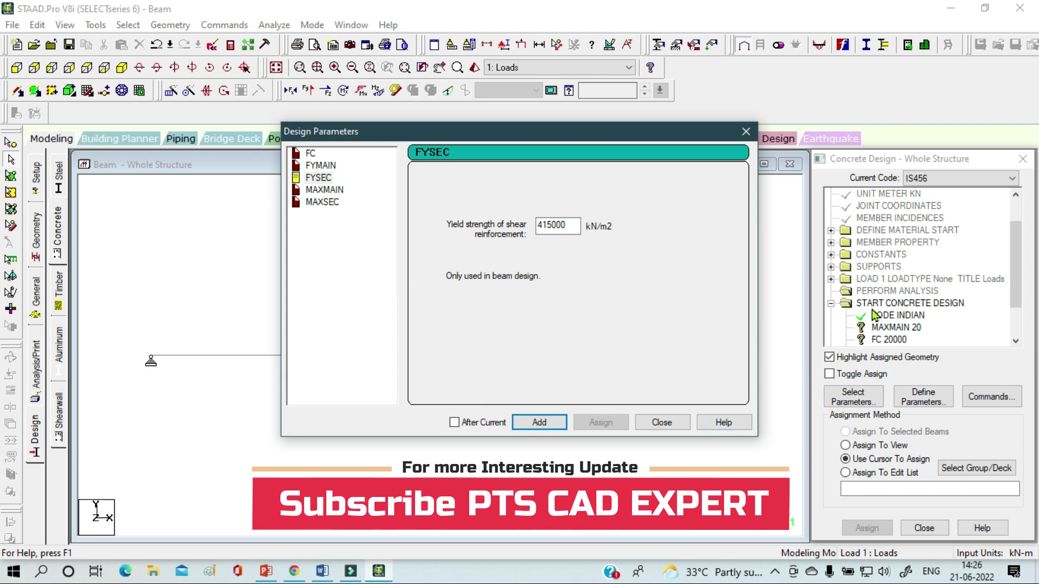
left_click(336, 203)
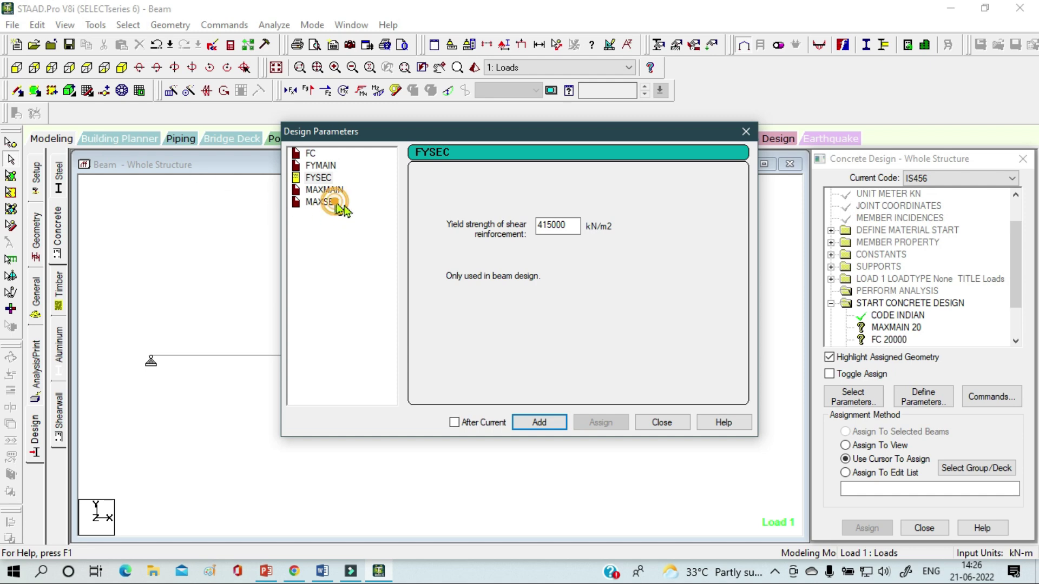
left_click(422, 243)
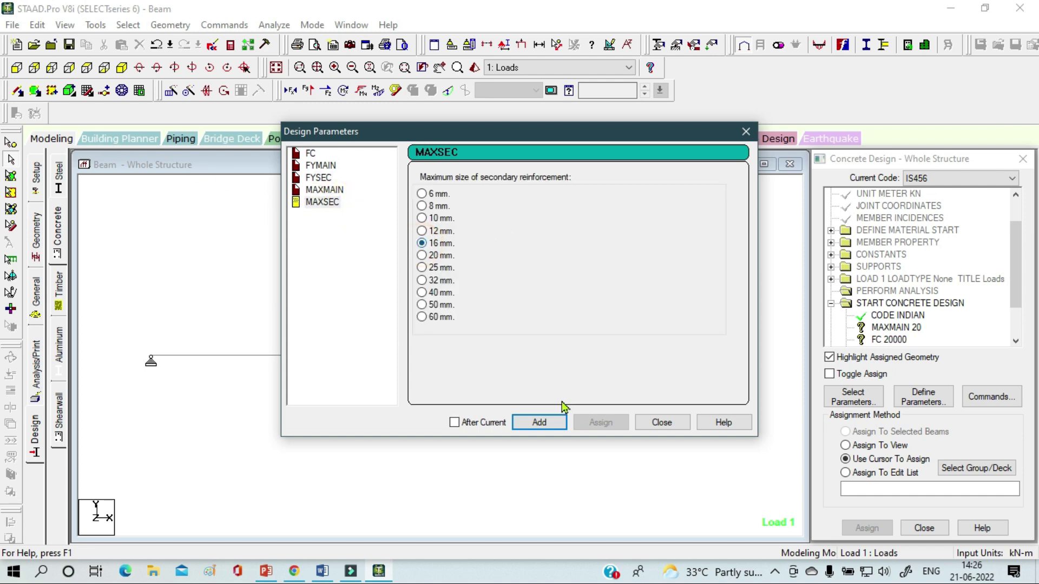
left_click(541, 423)
left_click(661, 423)
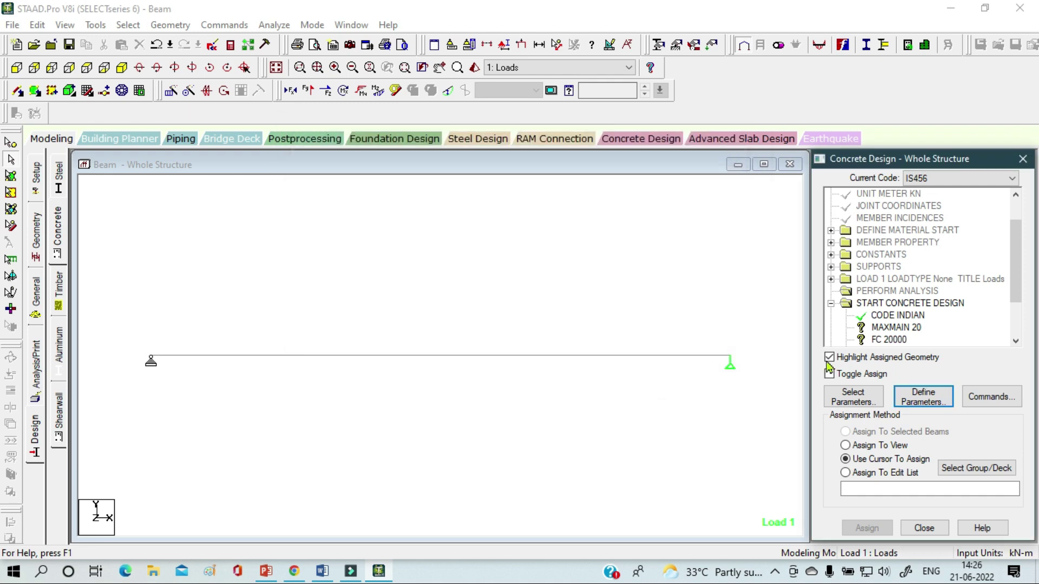
Check the added parameters in the Concrete Design list and bring up the Design Commands dialog.
scroll(913, 324, "down", 3)
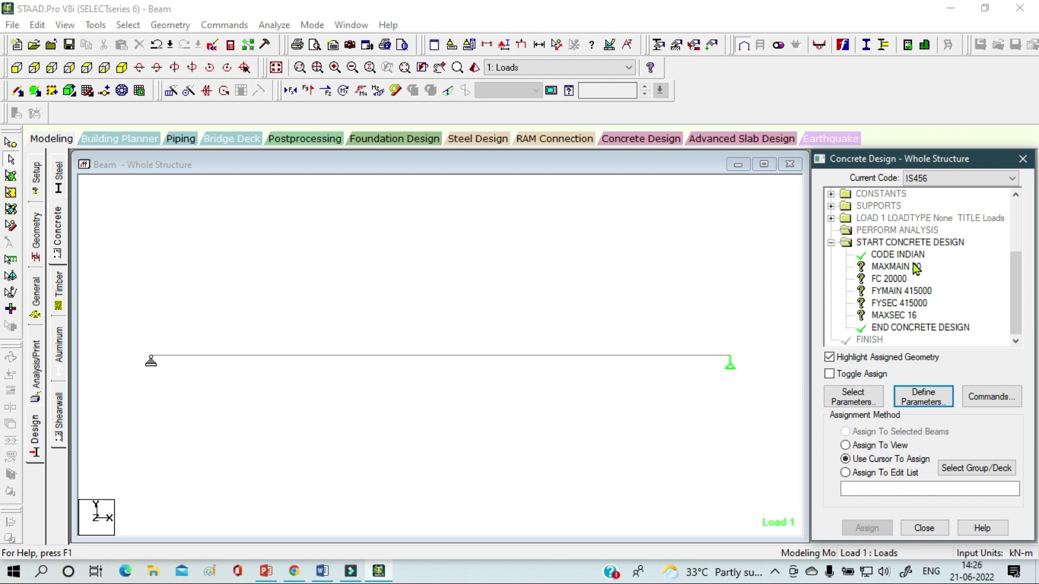
left_click(990, 398)
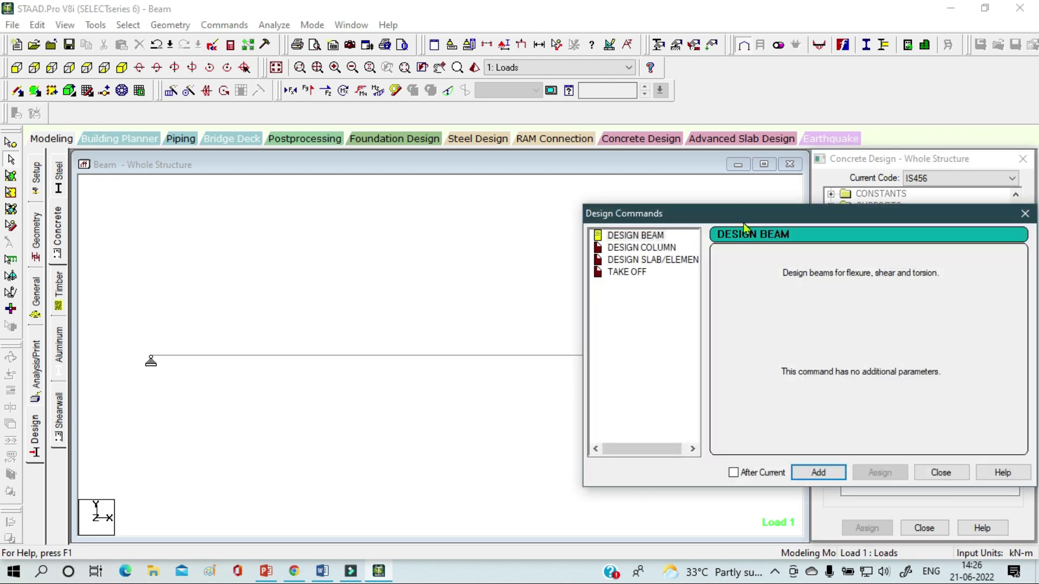
Add DESIGN BEAM to the concrete design input before END CONCRETE DESIGN.
left_click_drag(755, 212, 427, 133)
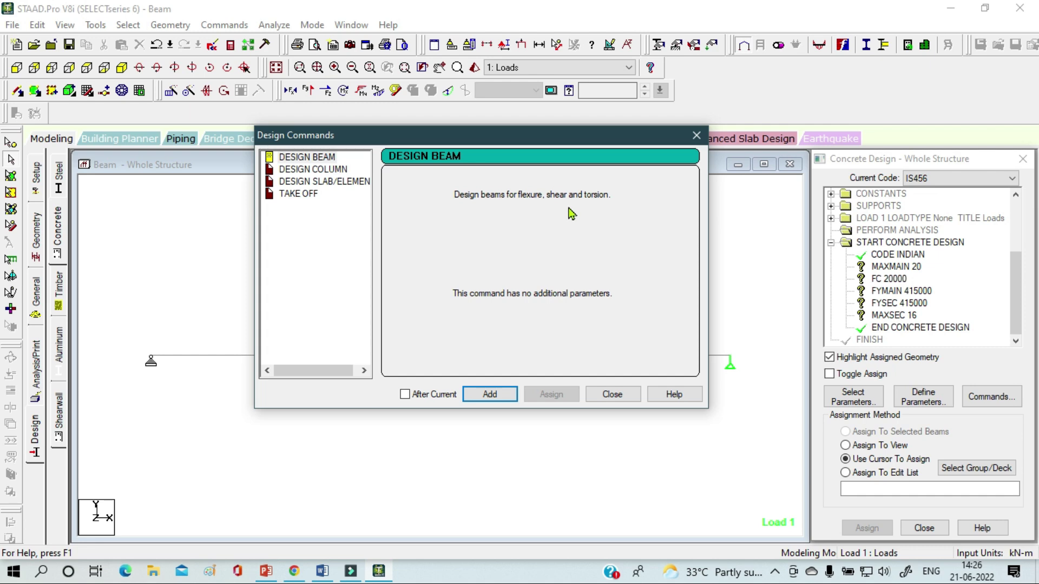
key("Down")
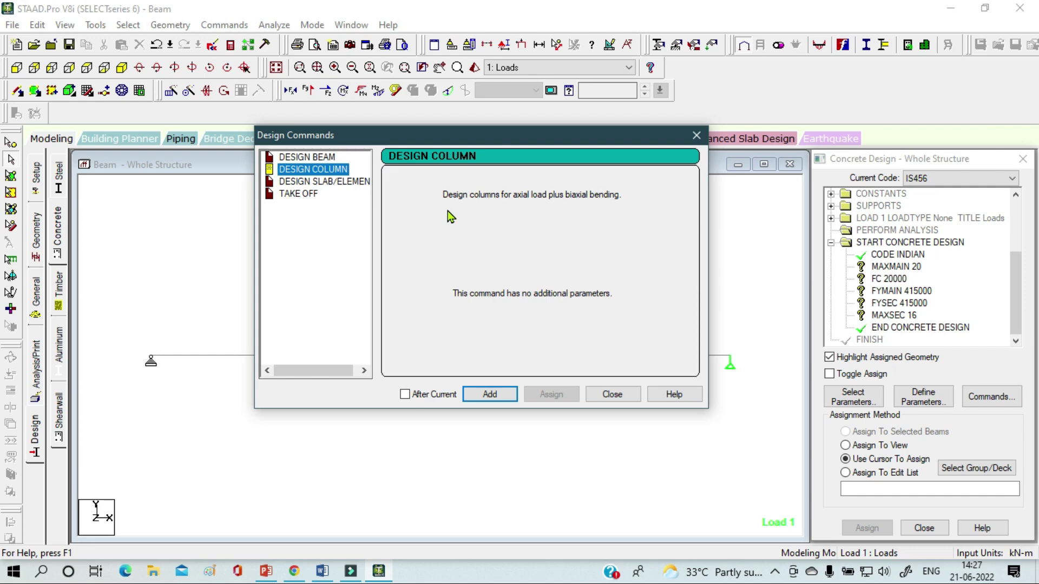
key("Escape")
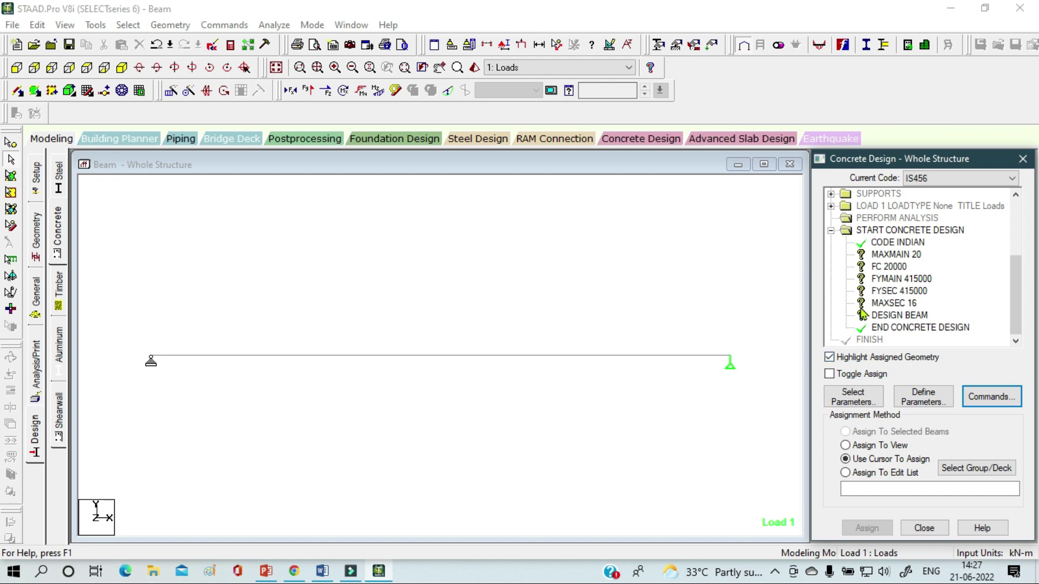
Assign the MAXMAIN 20 and FC 20000 commands to all members in view.
left_click(888, 256)
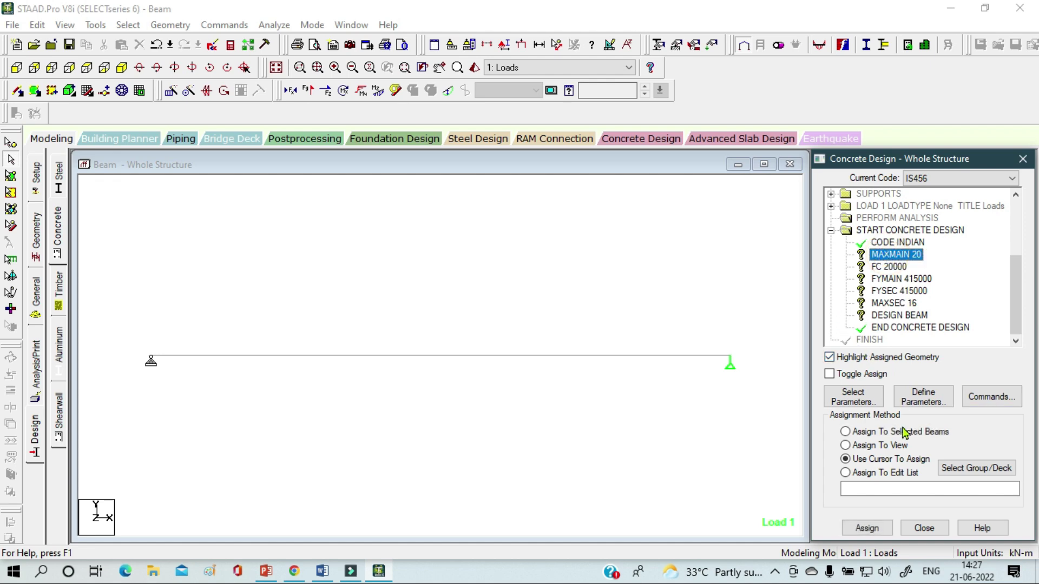
left_click(887, 447)
left_click(867, 528)
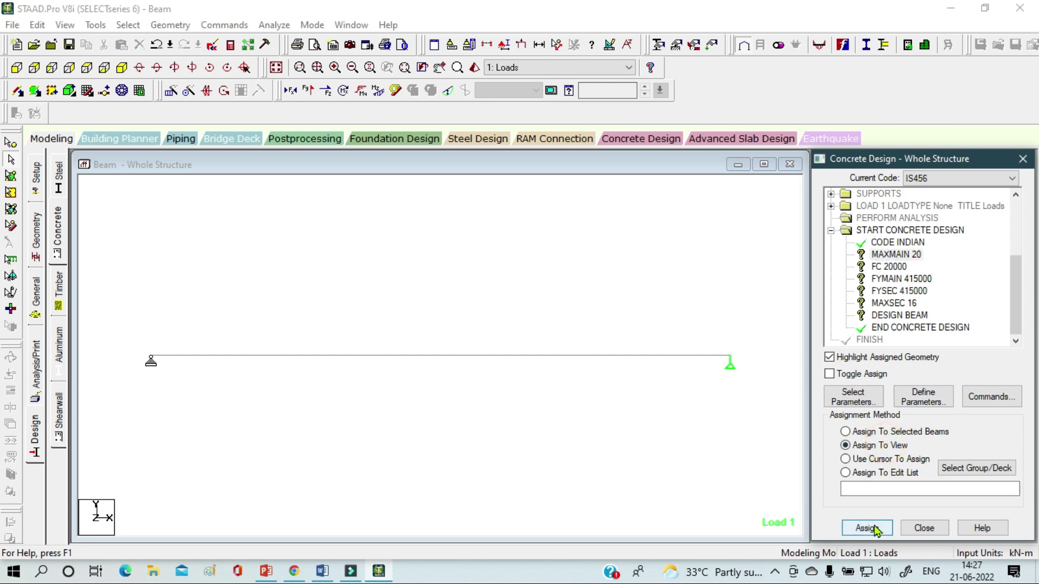
left_click(932, 384)
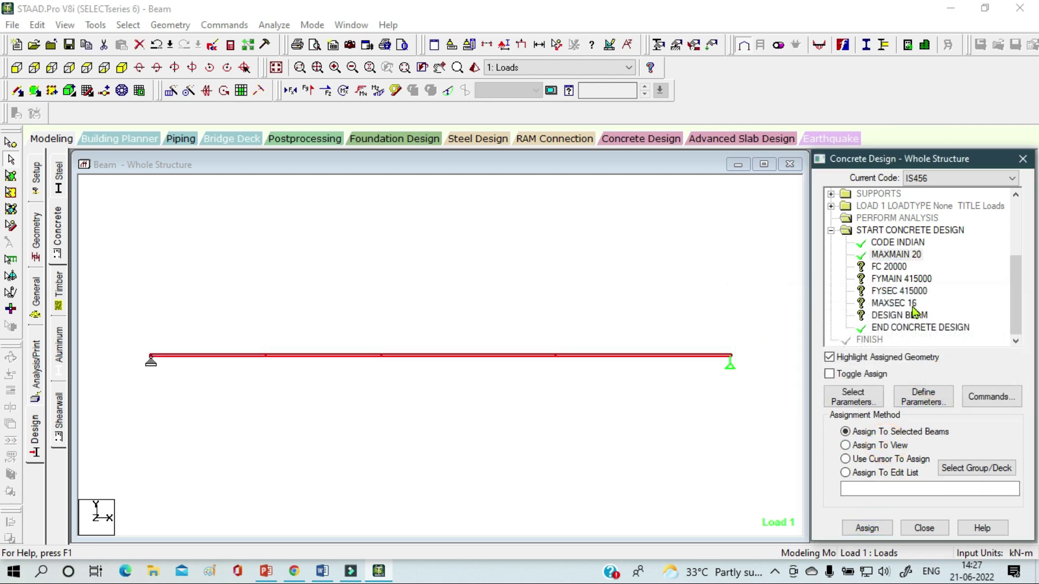
left_click(889, 267)
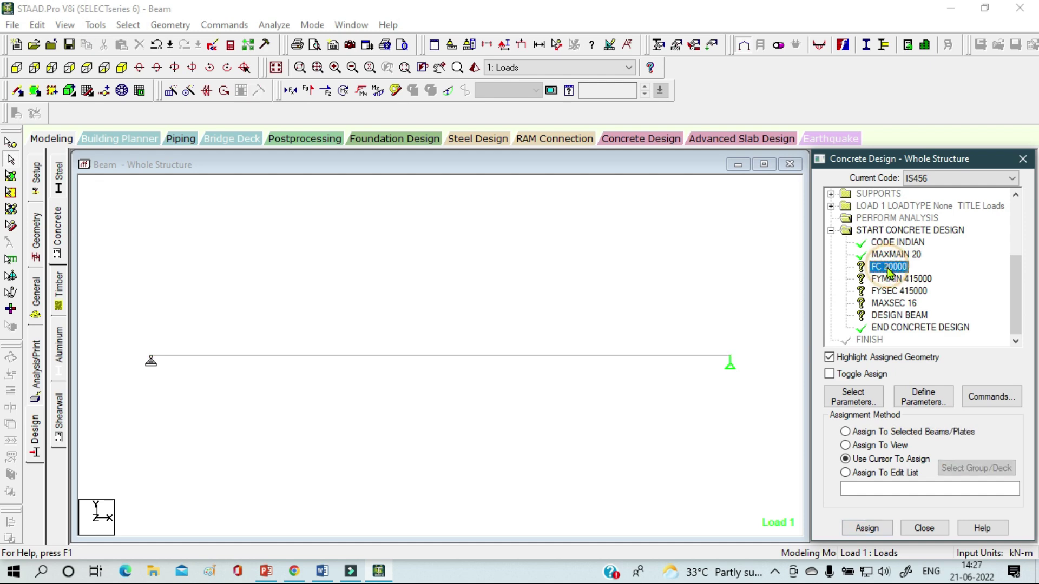
left_click(875, 444)
left_click(866, 528)
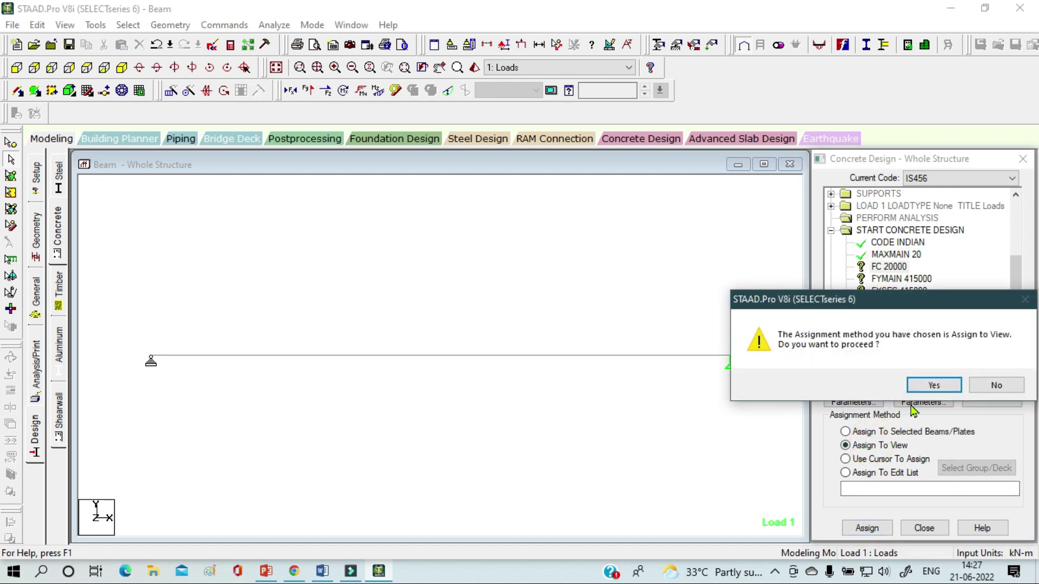
left_click(929, 385)
Assign the FYMAIN 415000 and FYSEC 415000 commands to all members in view.
left_click(902, 279)
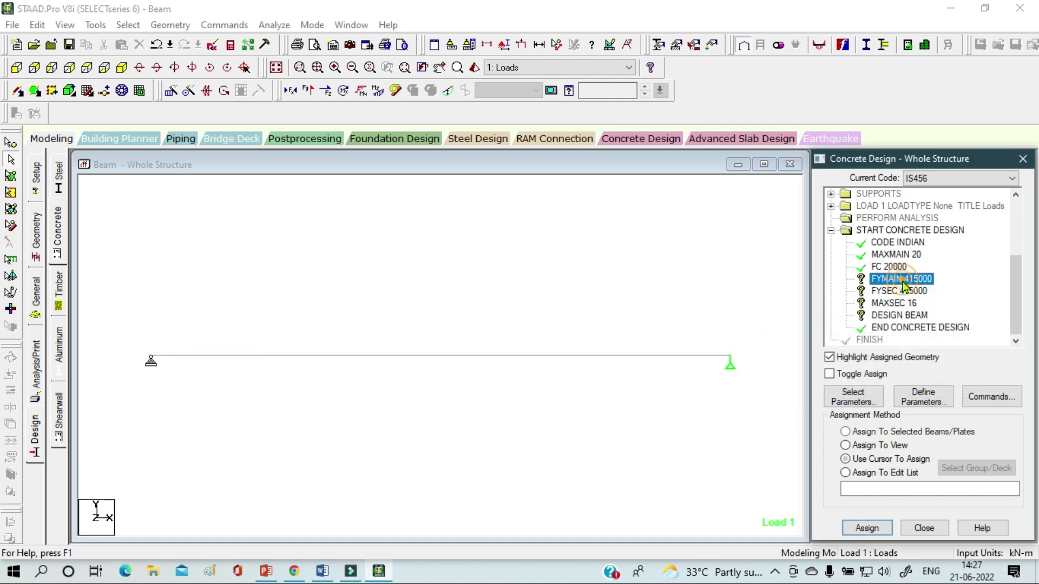
left_click(864, 444)
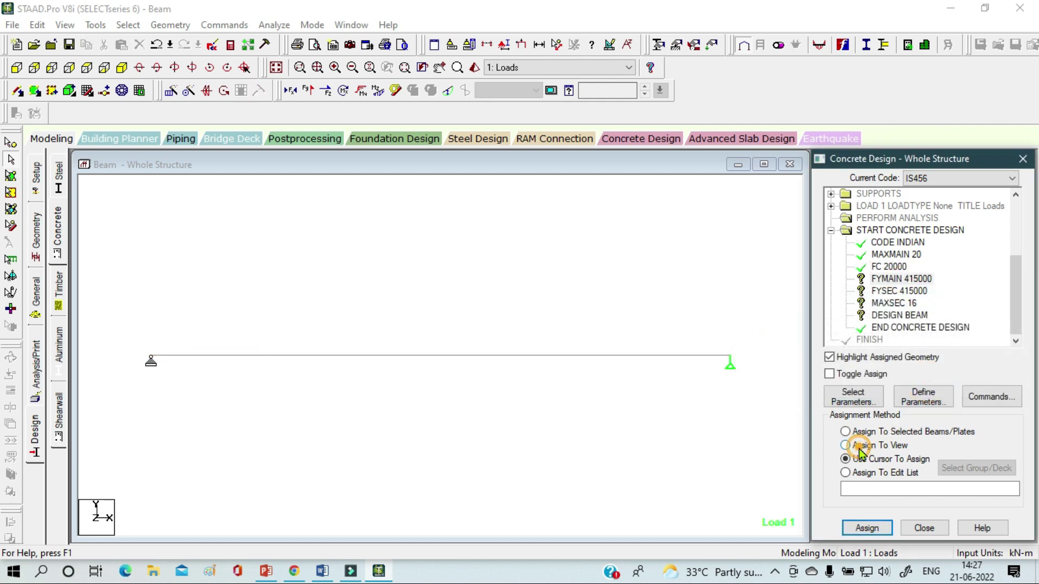
left_click(867, 529)
left_click(930, 386)
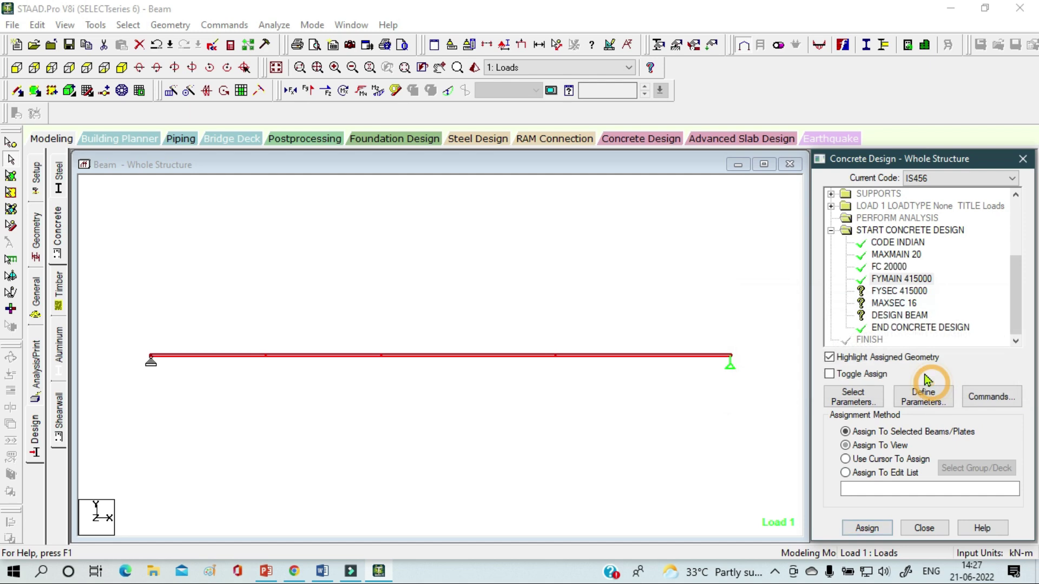
left_click(902, 291)
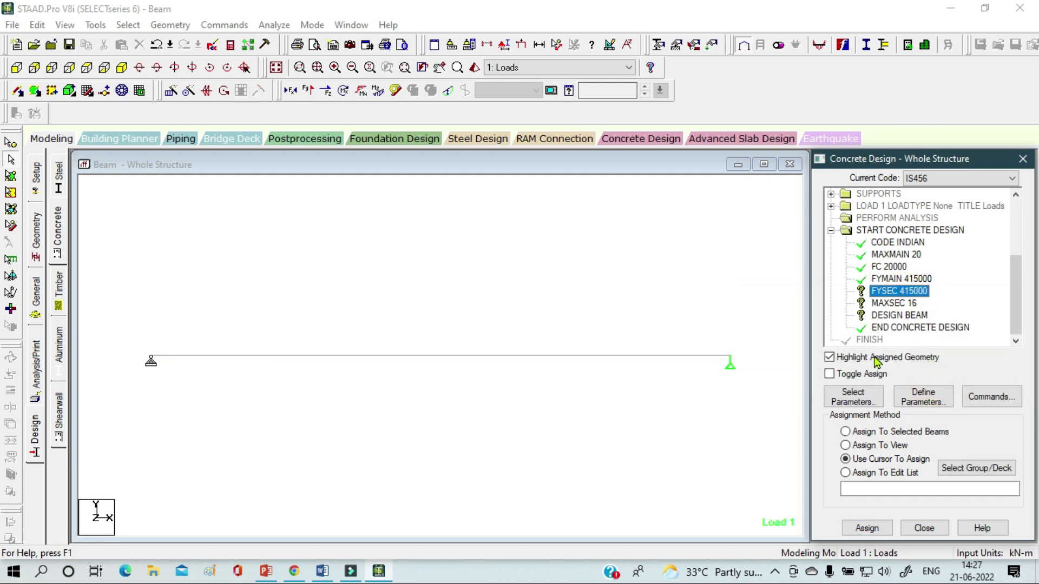
left_click(865, 445)
left_click(866, 528)
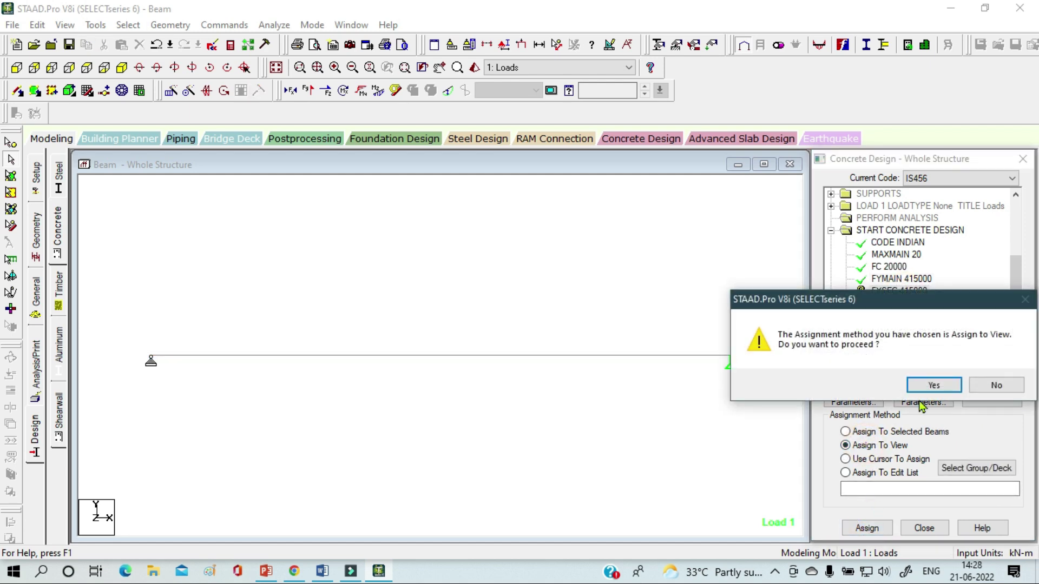
left_click(931, 383)
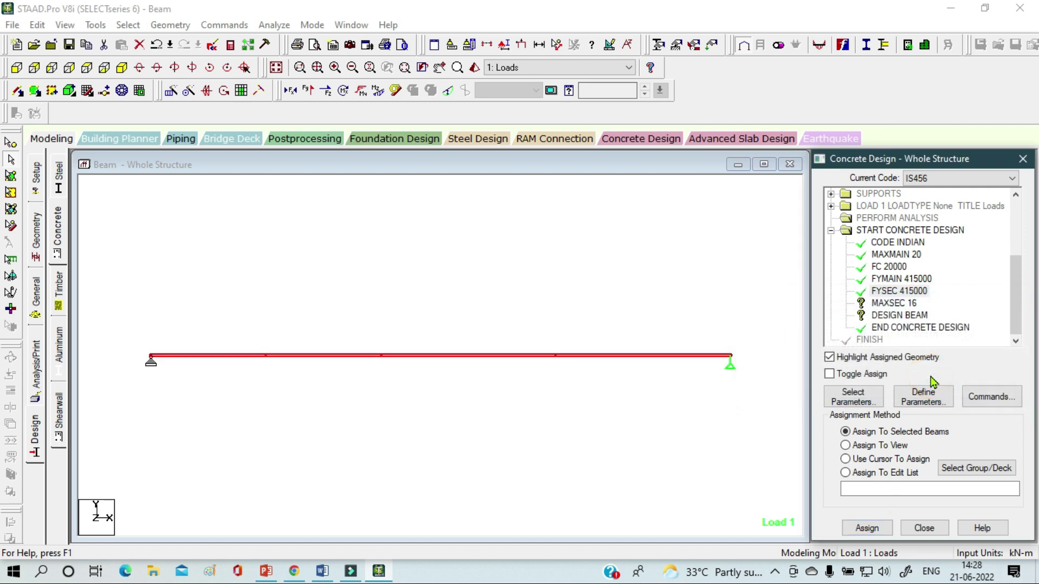
Assign the MAXSEC 16 and DESIGN BEAM commands to all members in view.
left_click(901, 302)
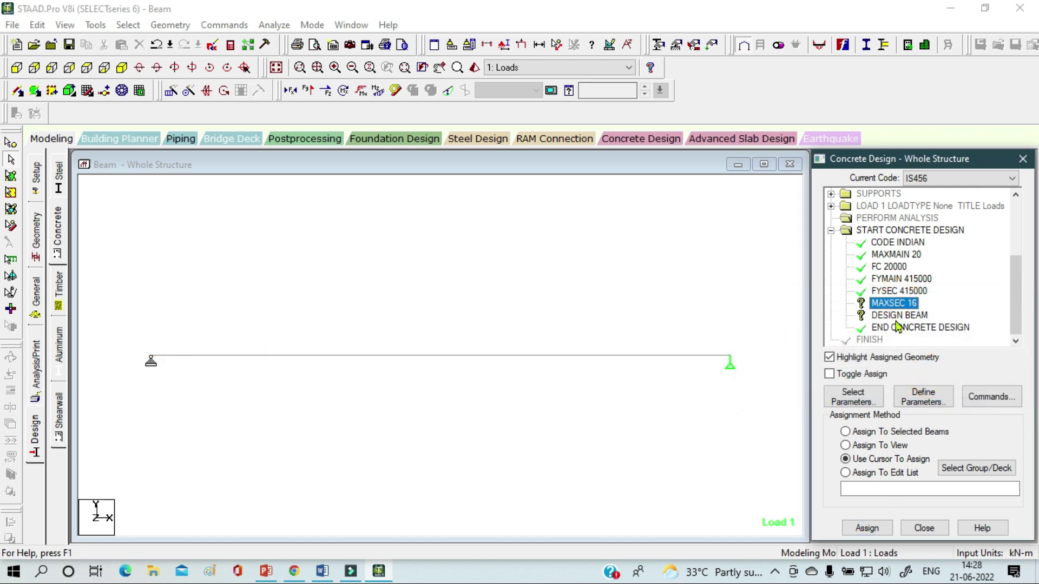
left_click(874, 444)
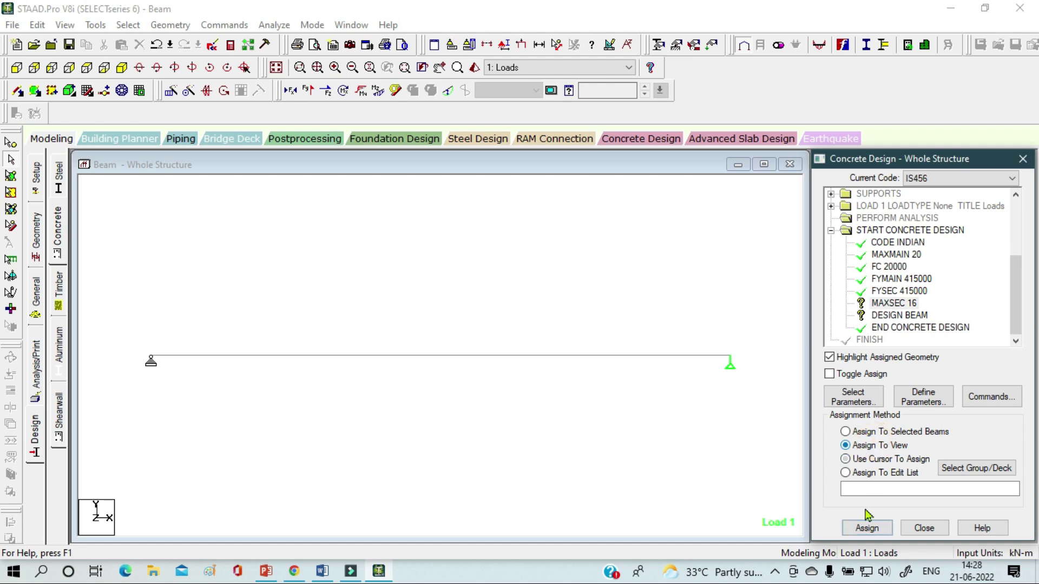
left_click(867, 528)
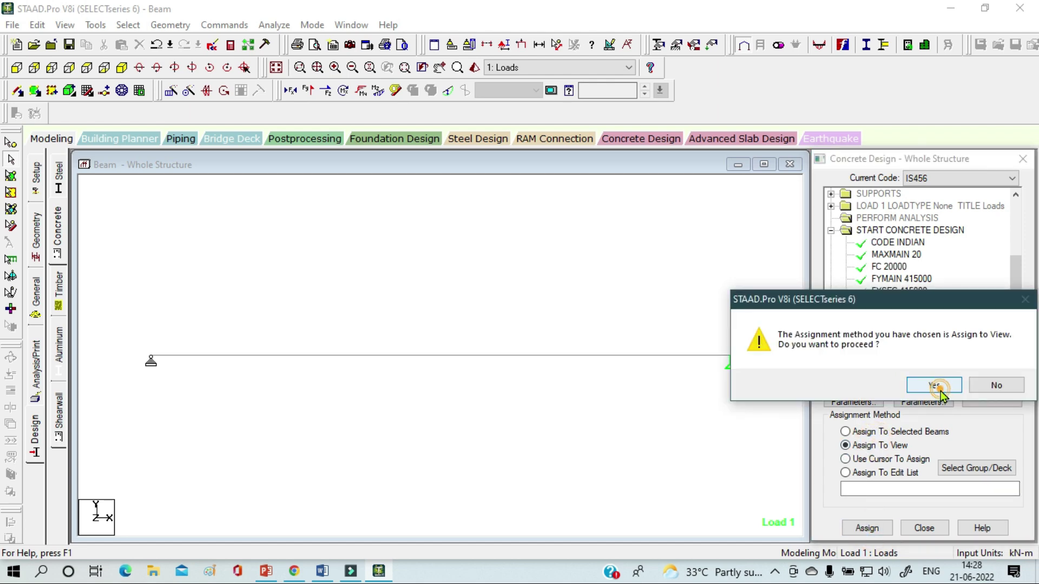
left_click(939, 384)
left_click(913, 305)
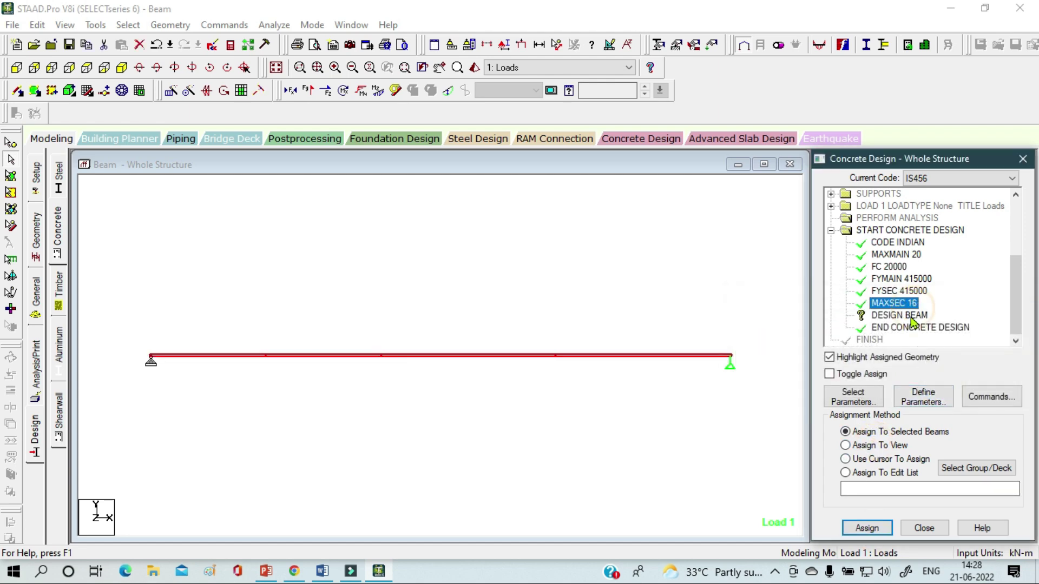
left_click(912, 318)
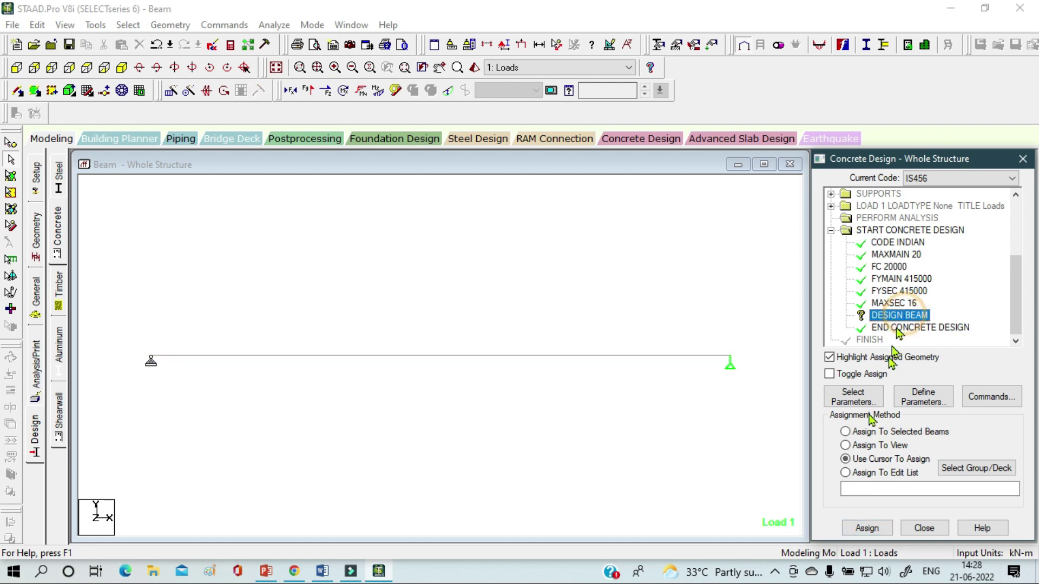
left_click(866, 446)
left_click(867, 528)
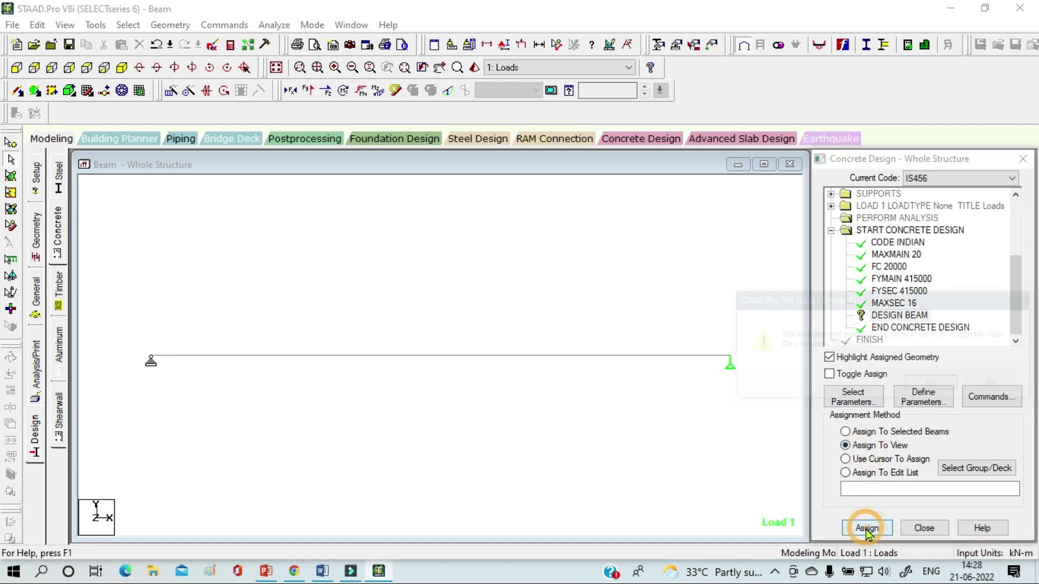
left_click(942, 382)
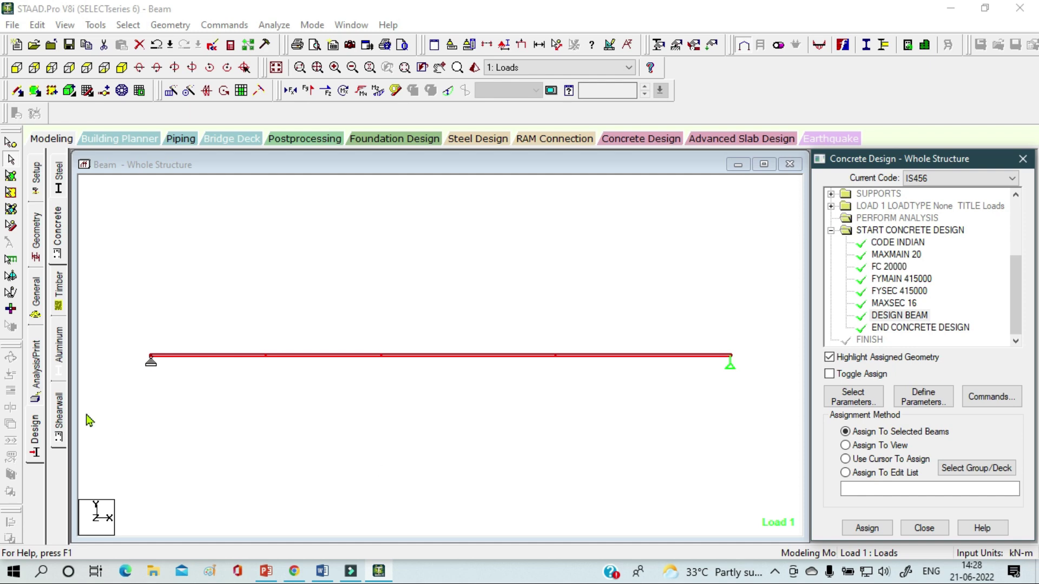
Add a Perform Analysis command with No Print after the concrete design.
left_click(39, 374)
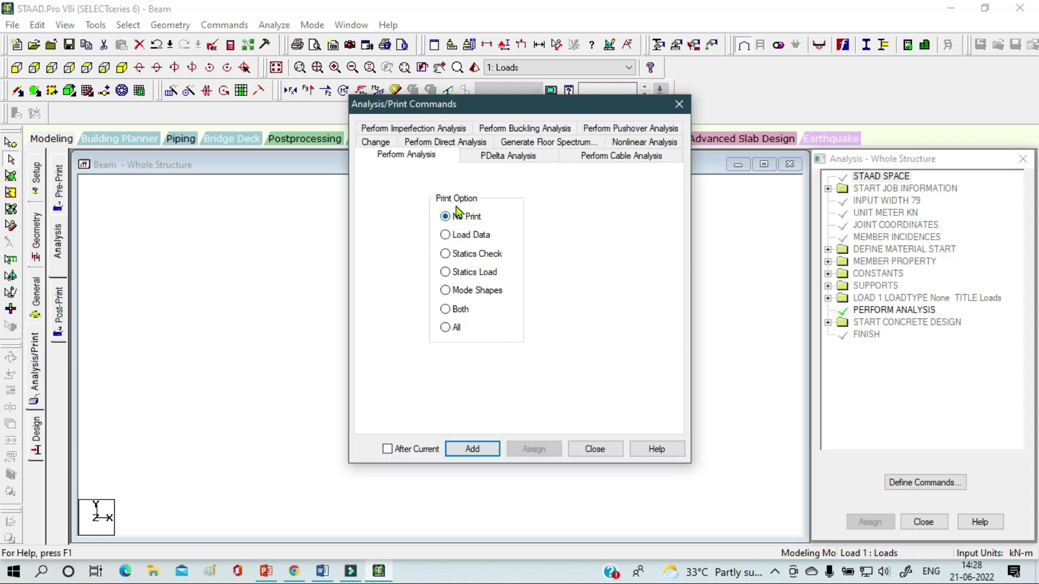
left_click(476, 447)
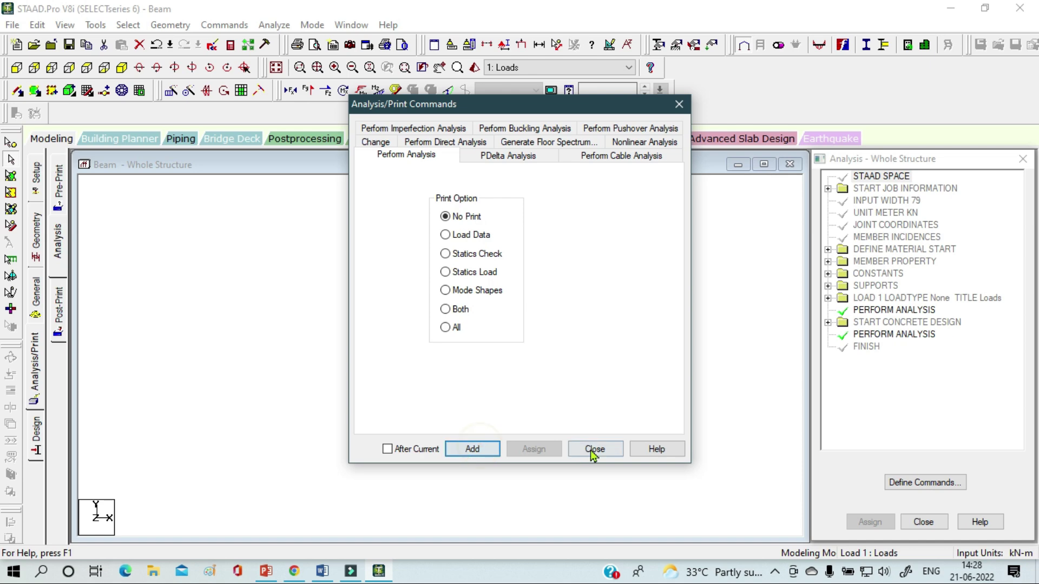
left_click(591, 451)
Save the model and run the analysis.
left_click(271, 25)
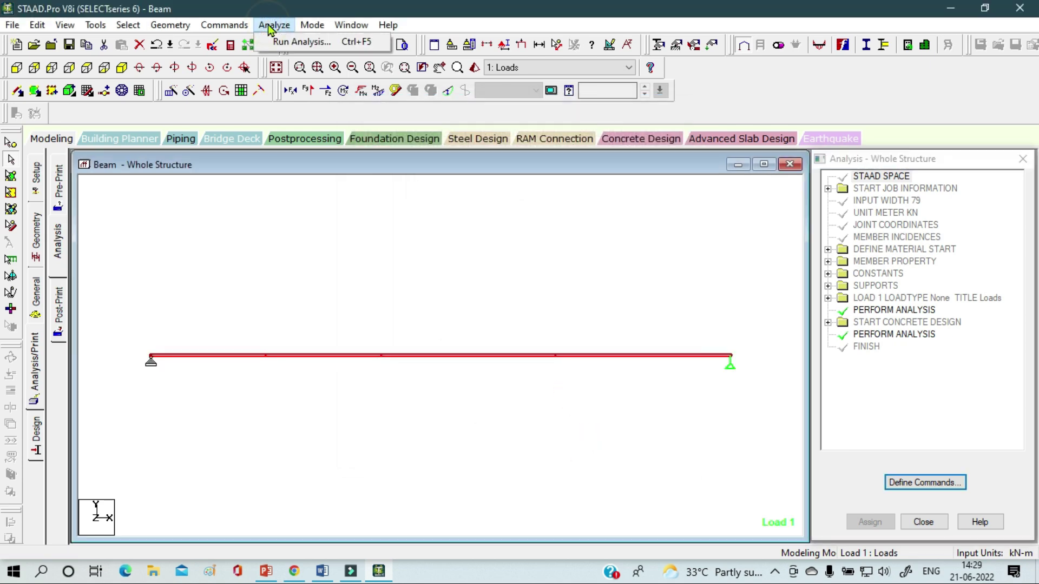
left_click(308, 45)
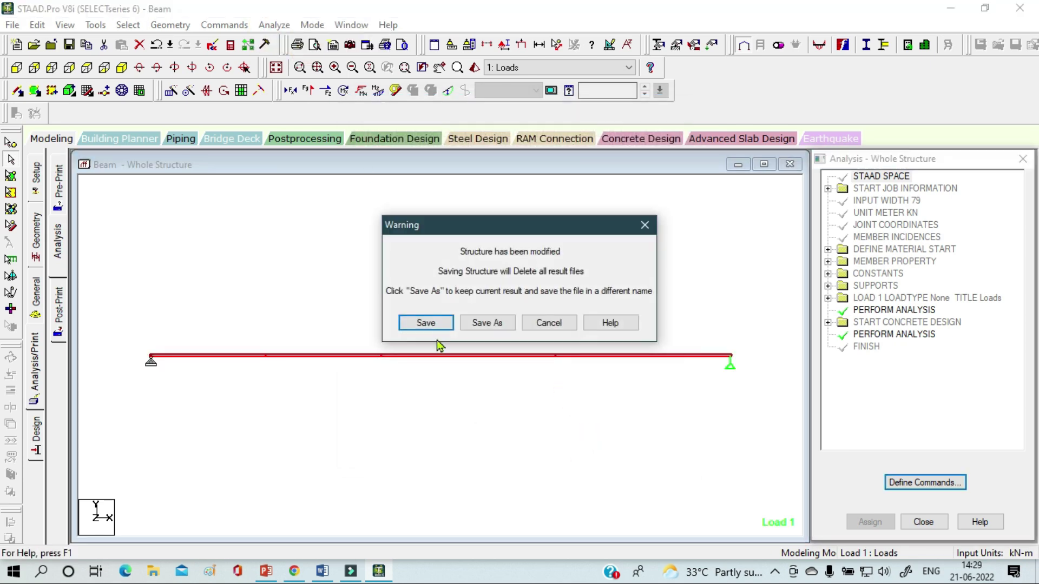
left_click(428, 322)
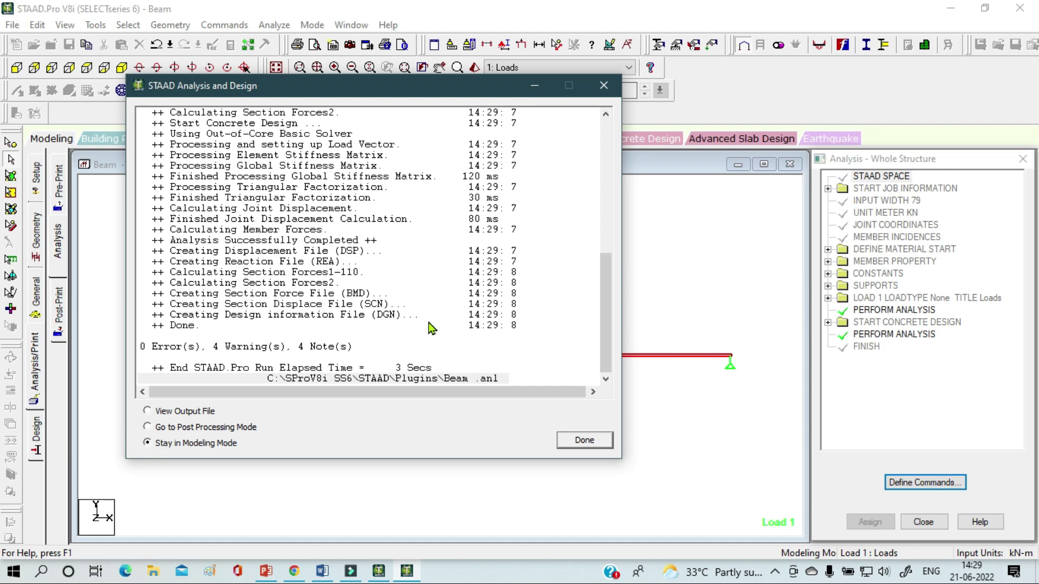
Switch to post-processing and select beam 1 to show its Load 1 end forces.
left_click(208, 427)
left_click(608, 441)
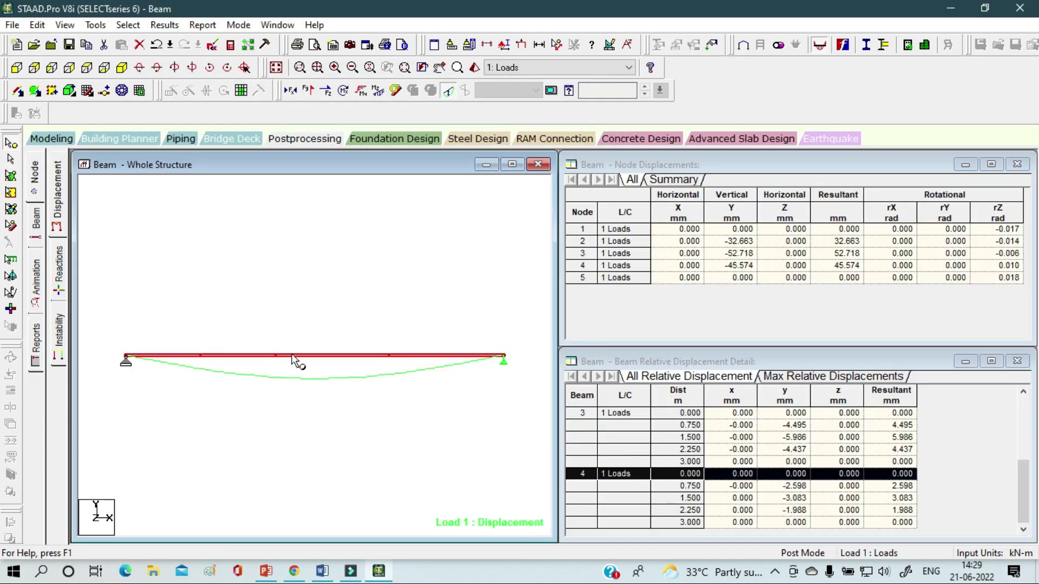
left_click(171, 357)
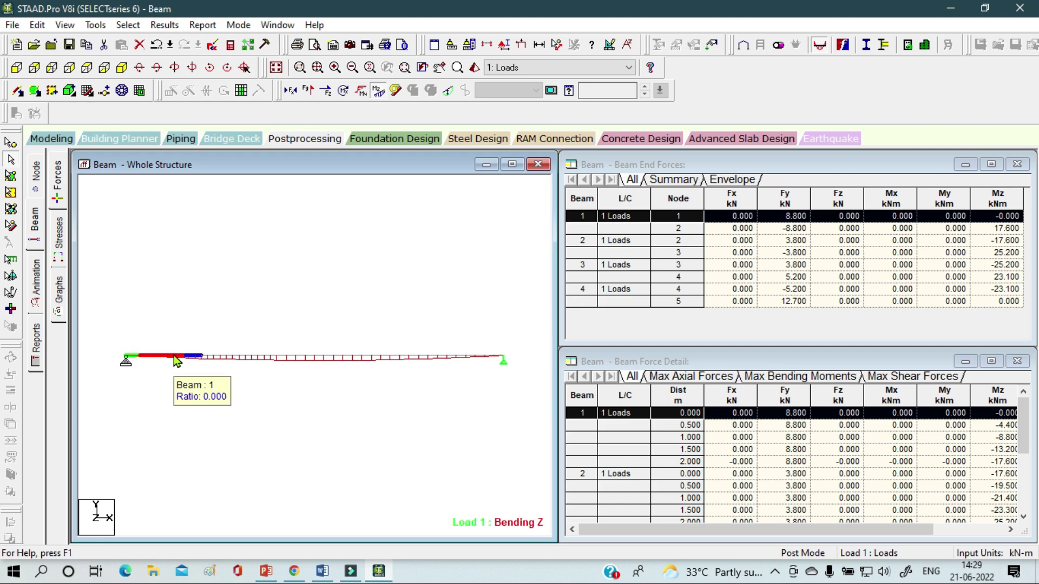
left_click(40, 225)
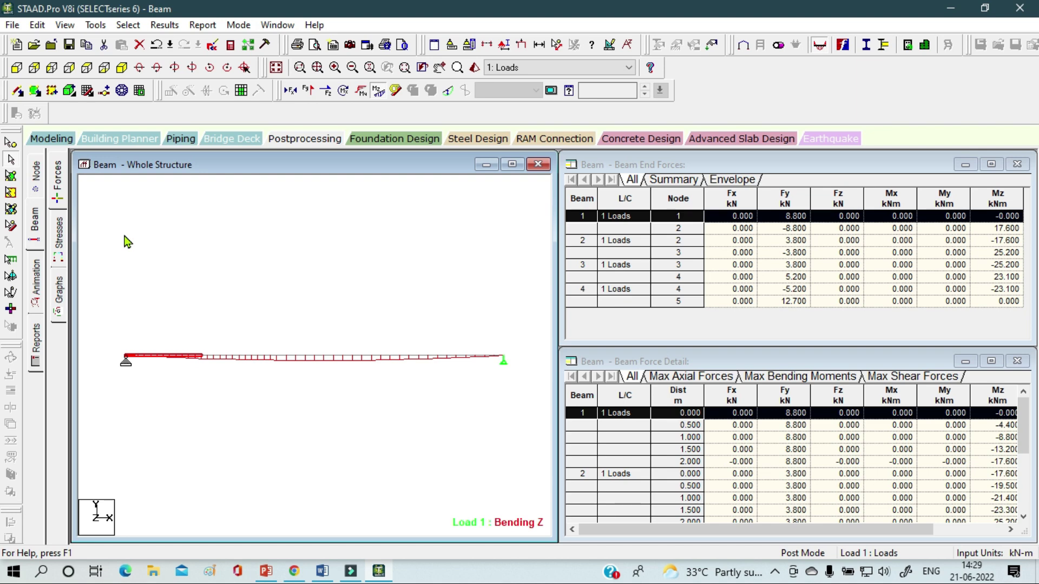
Show beam 1's IS-456 design: 4#10 bottom, 2#10 top, 6#8 stirrups at 150.
double_click(180, 357)
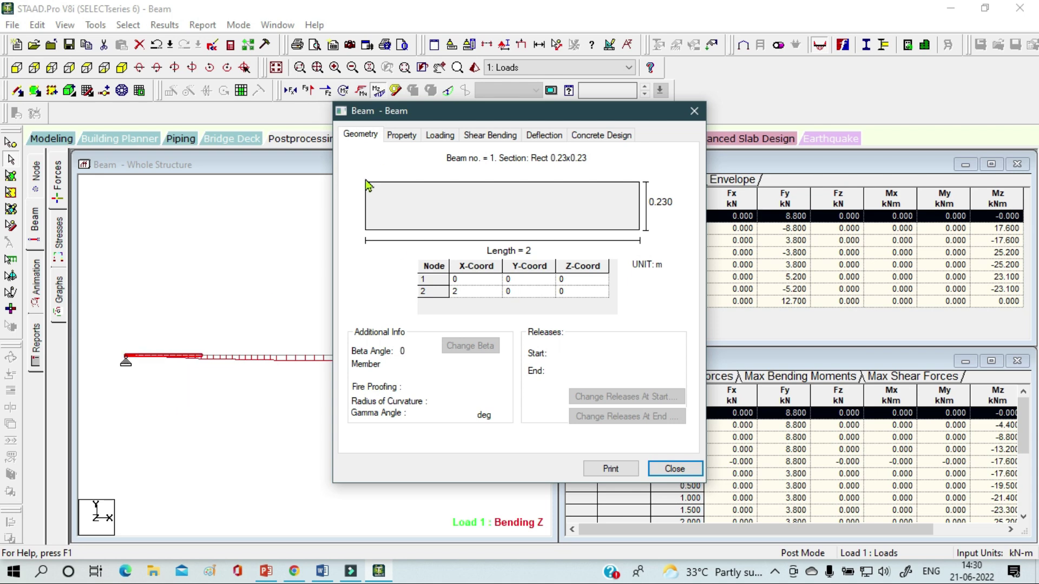
left_click(600, 137)
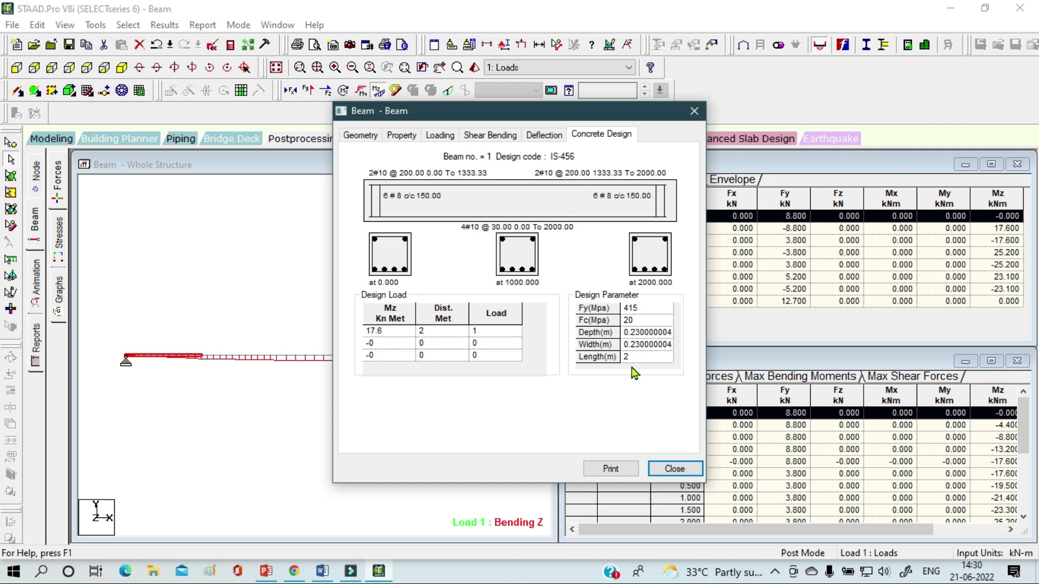
Check beam 1's deflection and its Shear-Y, Shear-Z and Bending-Y diagrams for load 1.
left_click(549, 138)
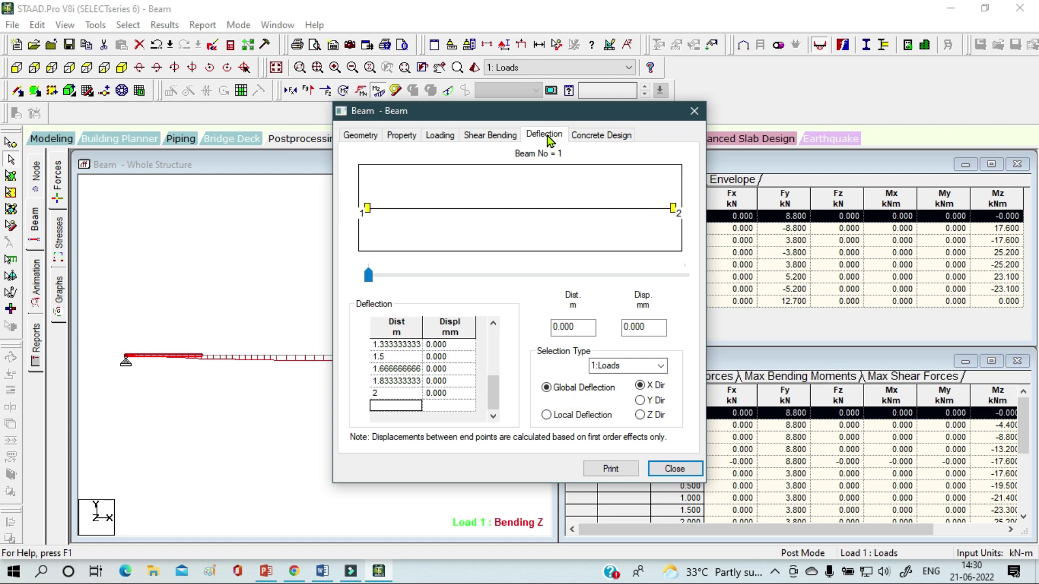
left_click(623, 139)
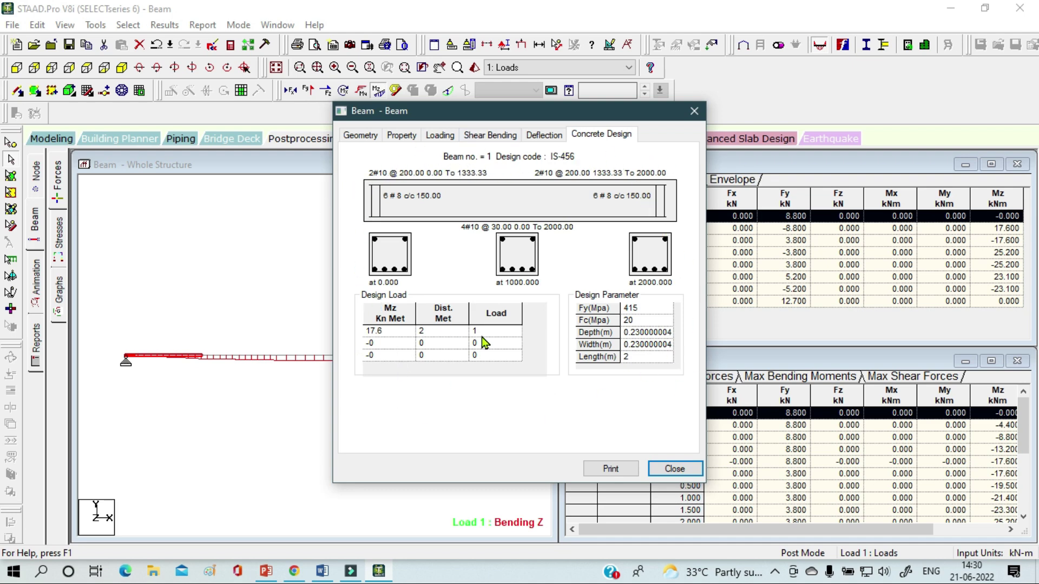
left_click(494, 142)
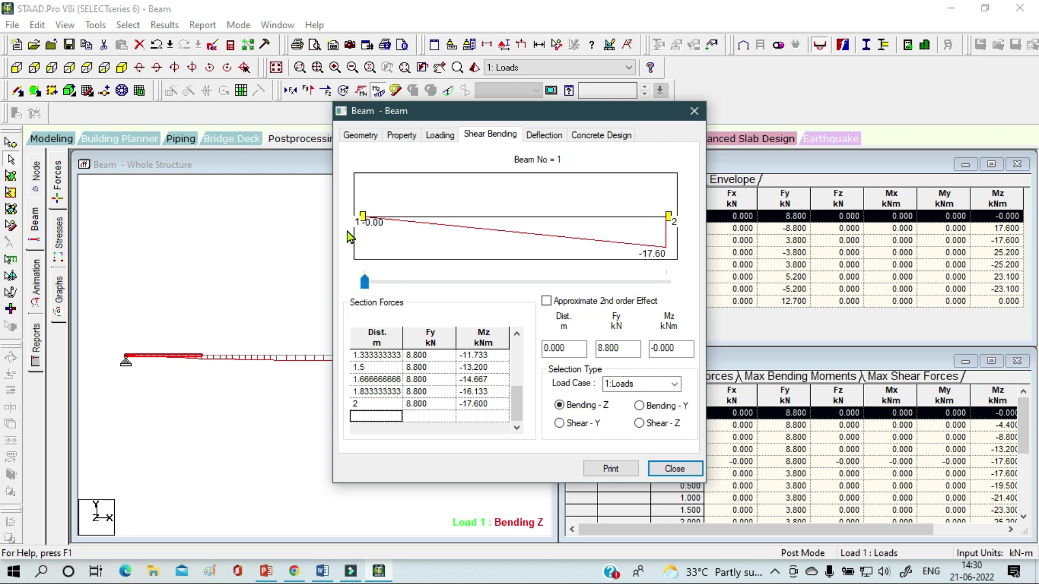
left_click(674, 384)
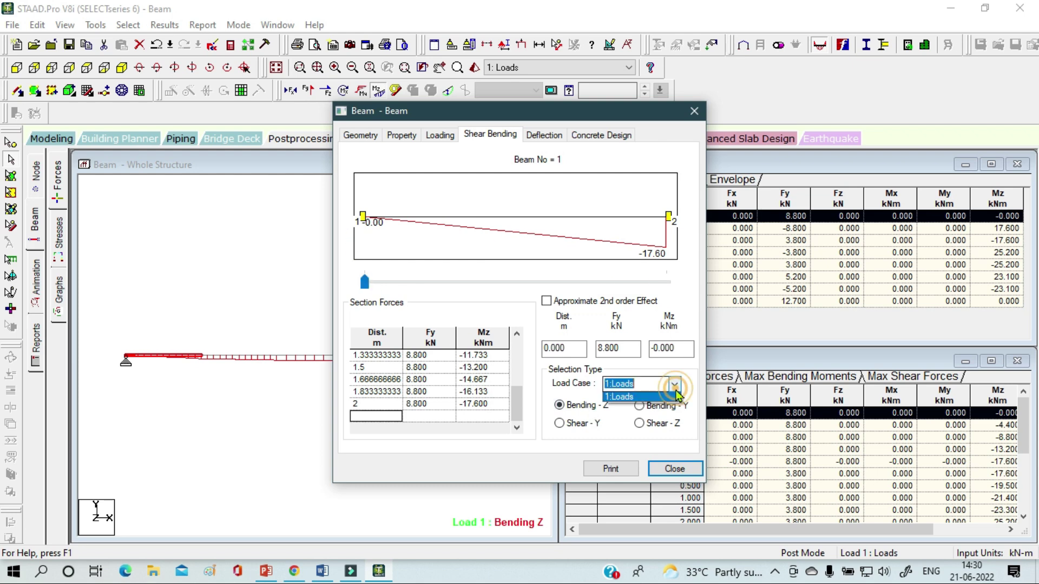
left_click(630, 399)
left_click(559, 423)
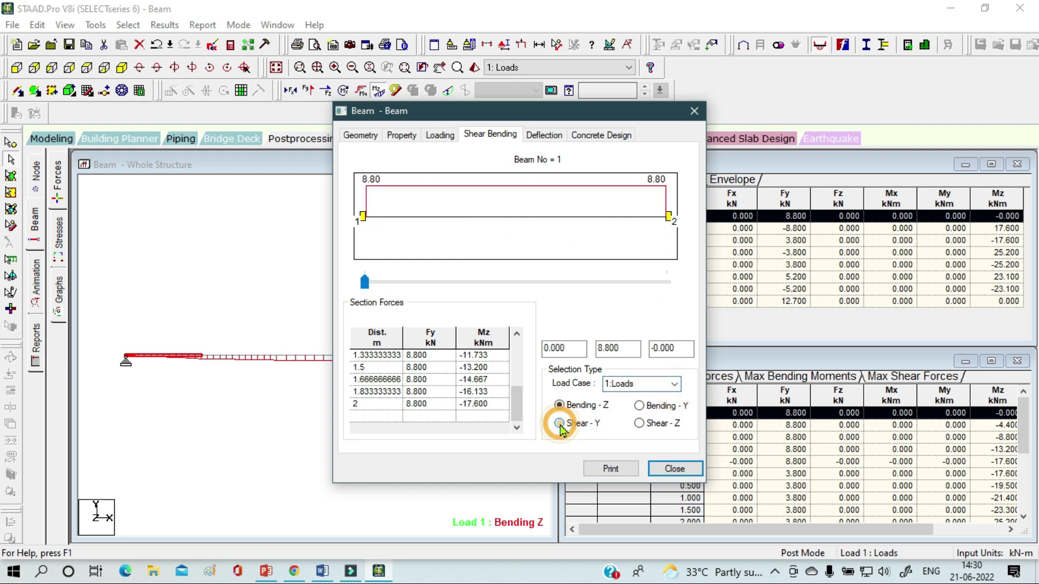
left_click(641, 423)
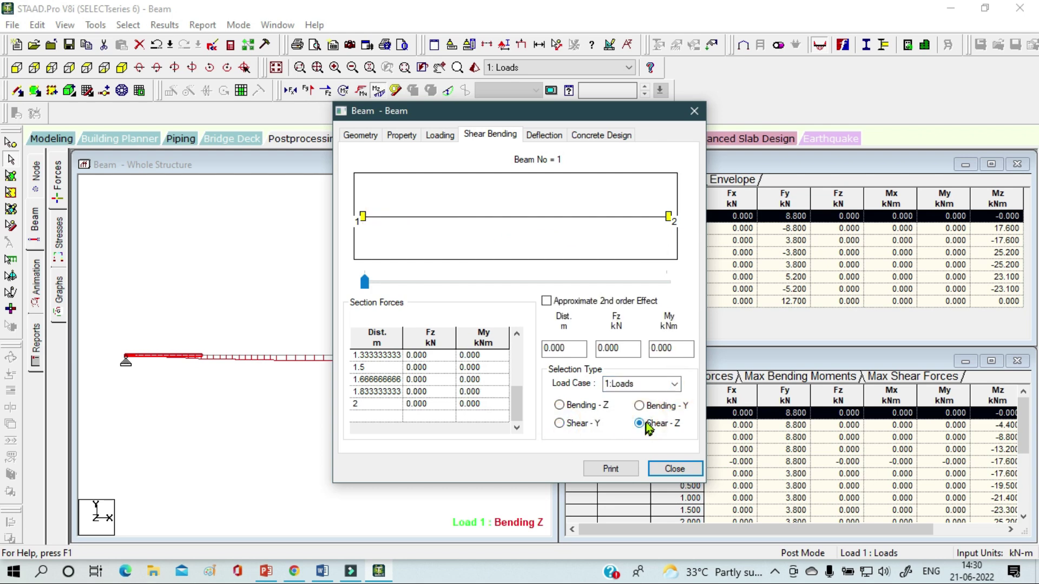
left_click(641, 406)
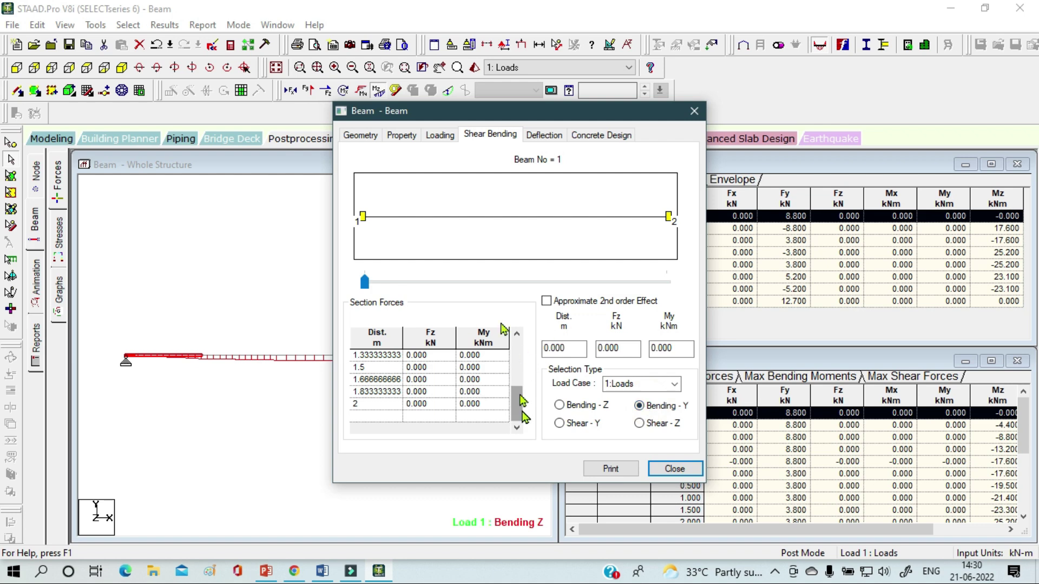
Review beam 1's loading and section properties, then close its details.
left_click(438, 136)
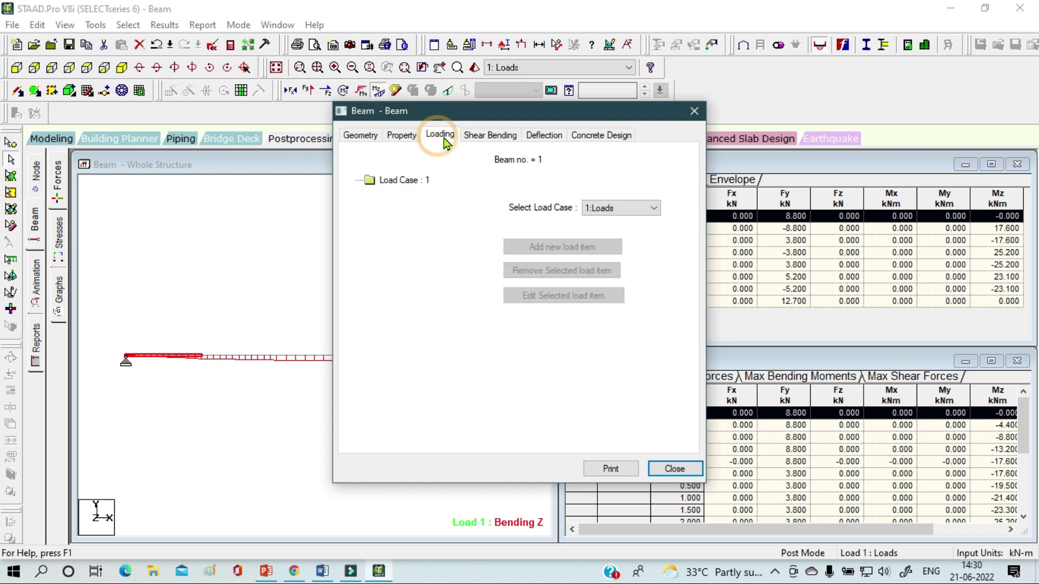
left_click(400, 140)
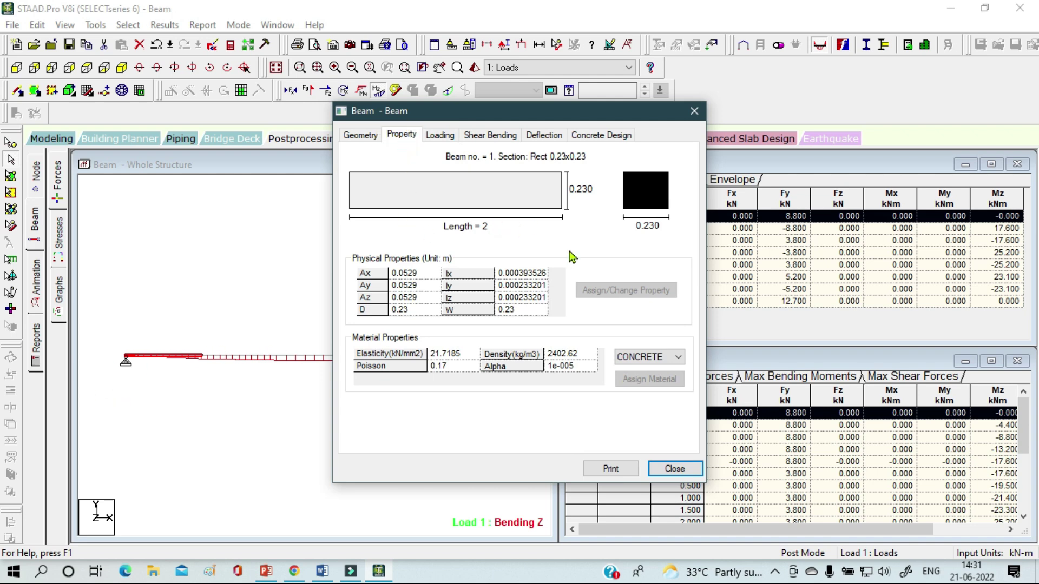
left_click(693, 110)
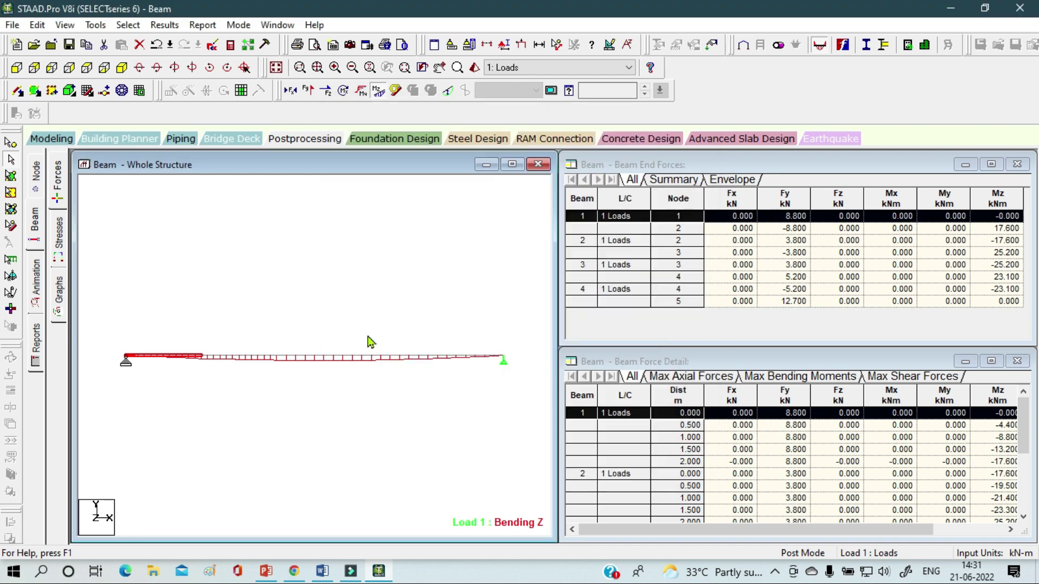
Review beam 4's properties, loading, shear-bending, deflection and reinforcement, then open the analysis output report.
double_click(441, 357)
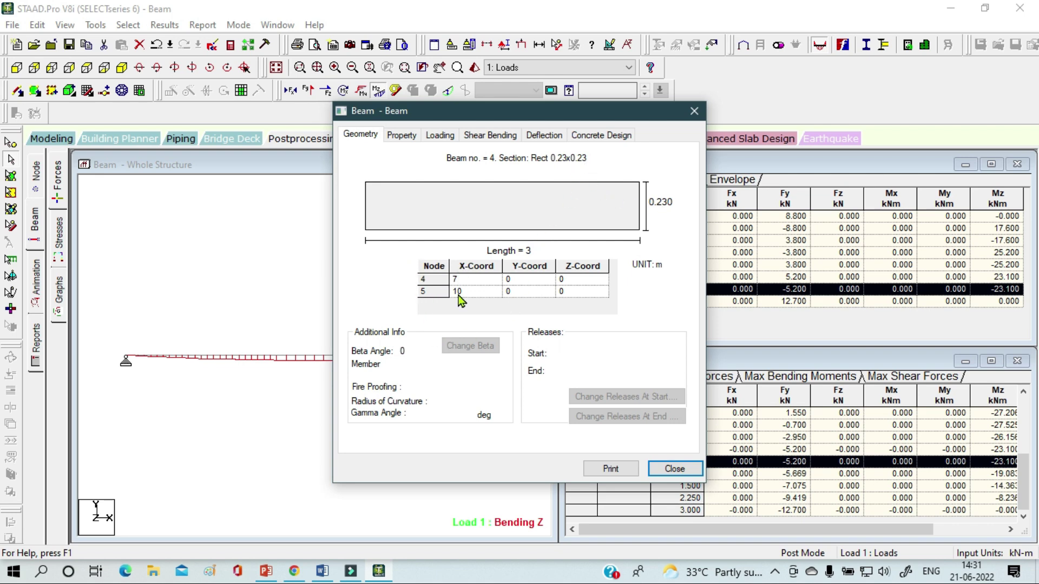
left_click(403, 136)
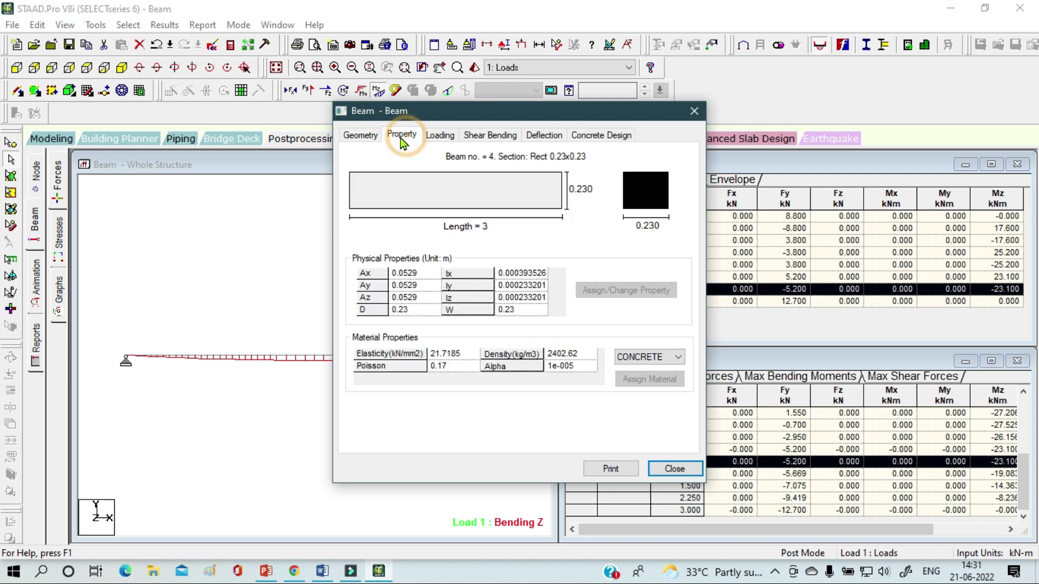
left_click(436, 137)
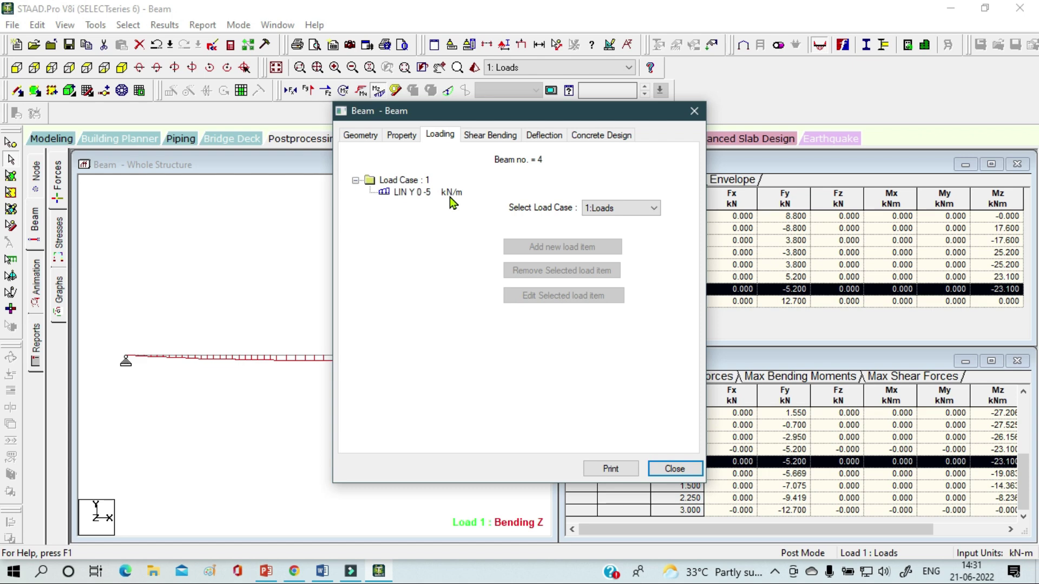
left_click(490, 136)
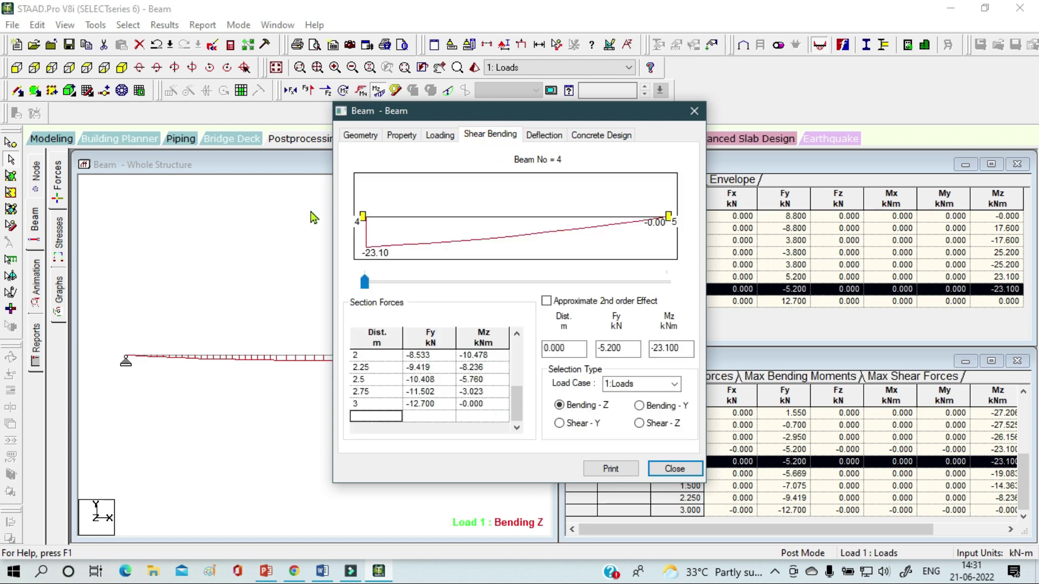
left_click(544, 135)
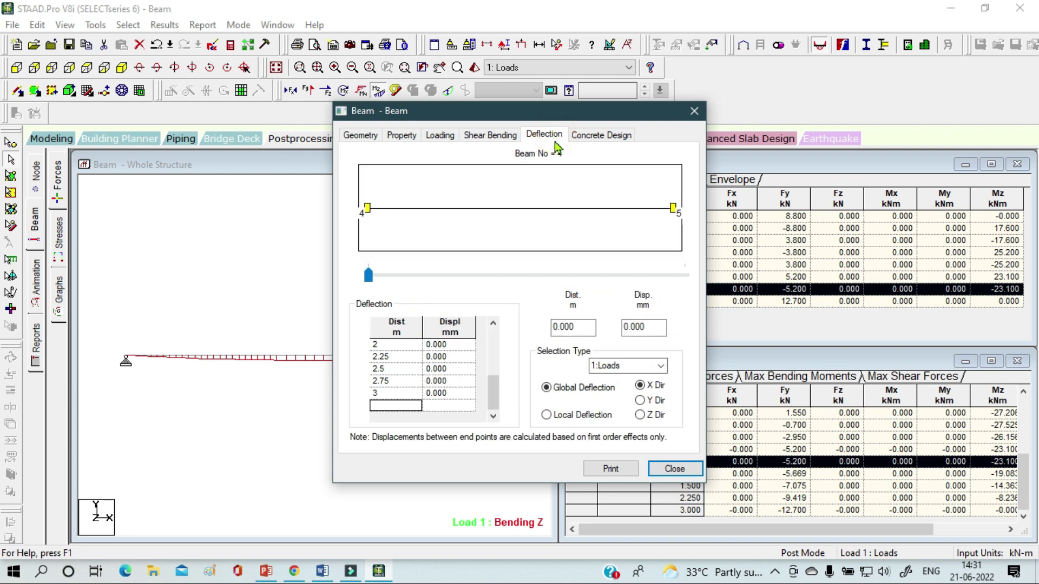
left_click(594, 136)
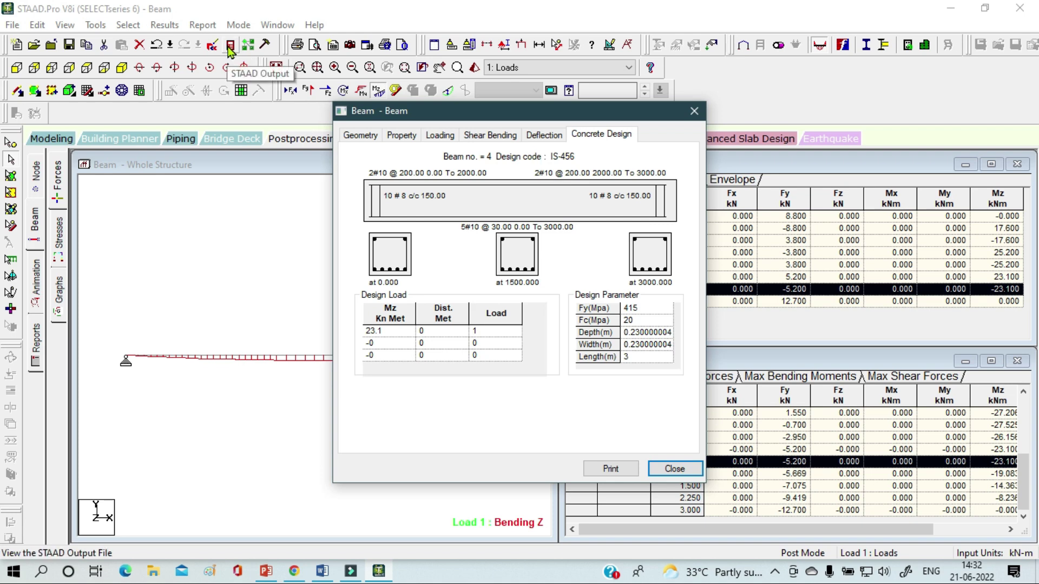
left_click(230, 48)
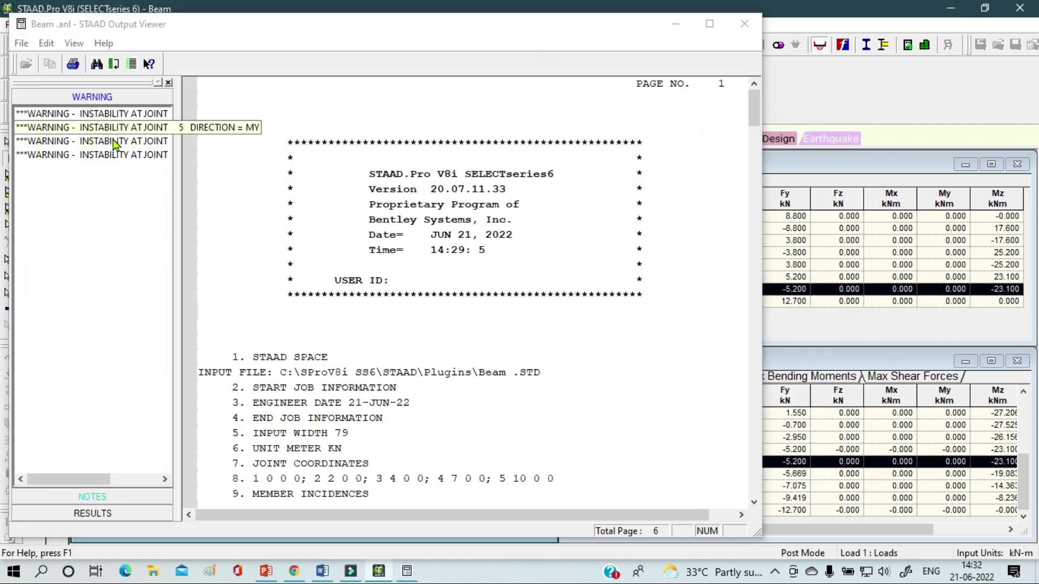
Read the required and provided reinforcement for beams 1 and 2 in the concrete design results.
left_click(109, 517)
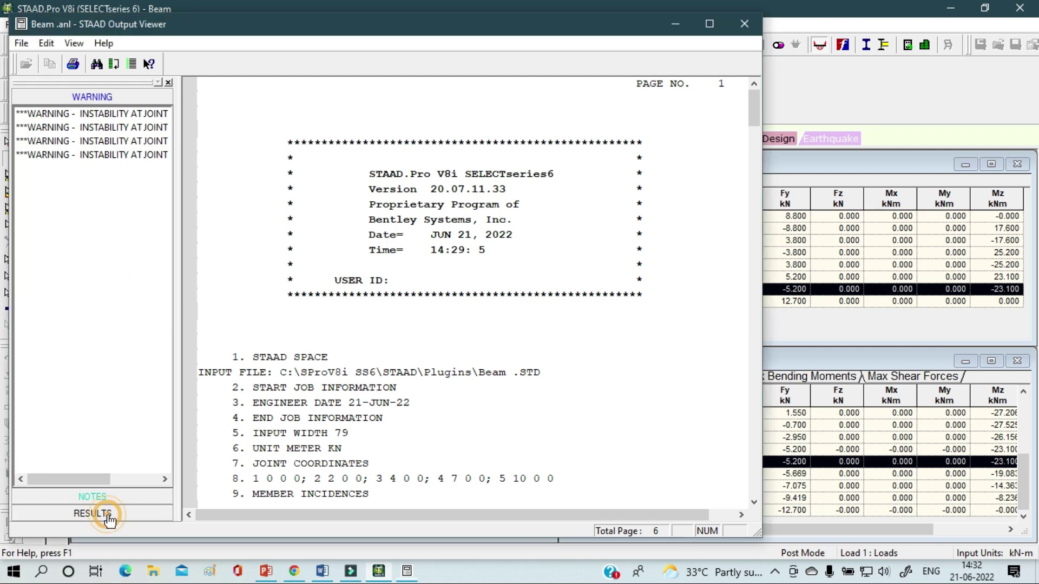
left_click(67, 147)
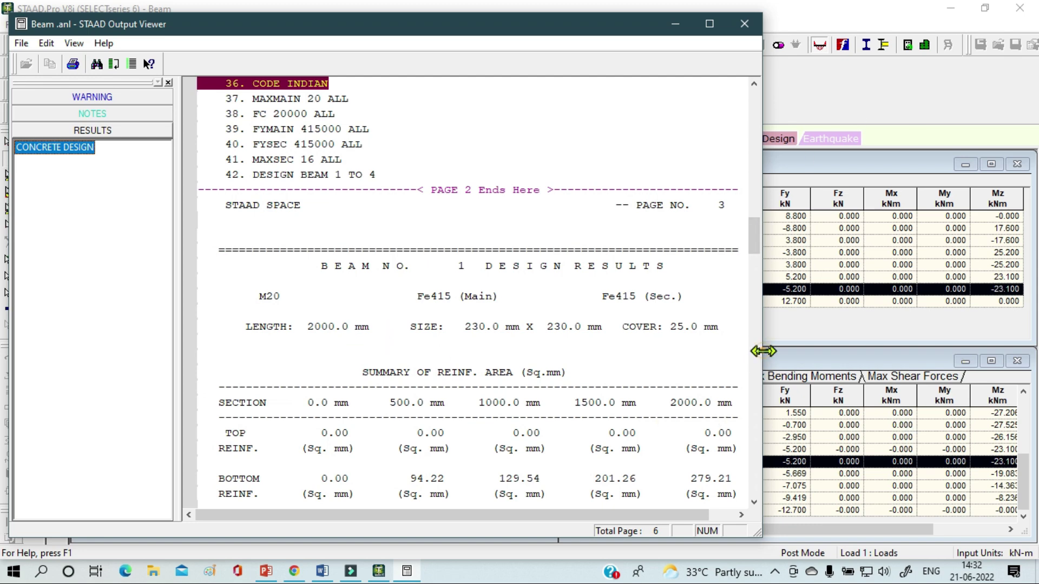
left_click_drag(761, 352, 967, 357)
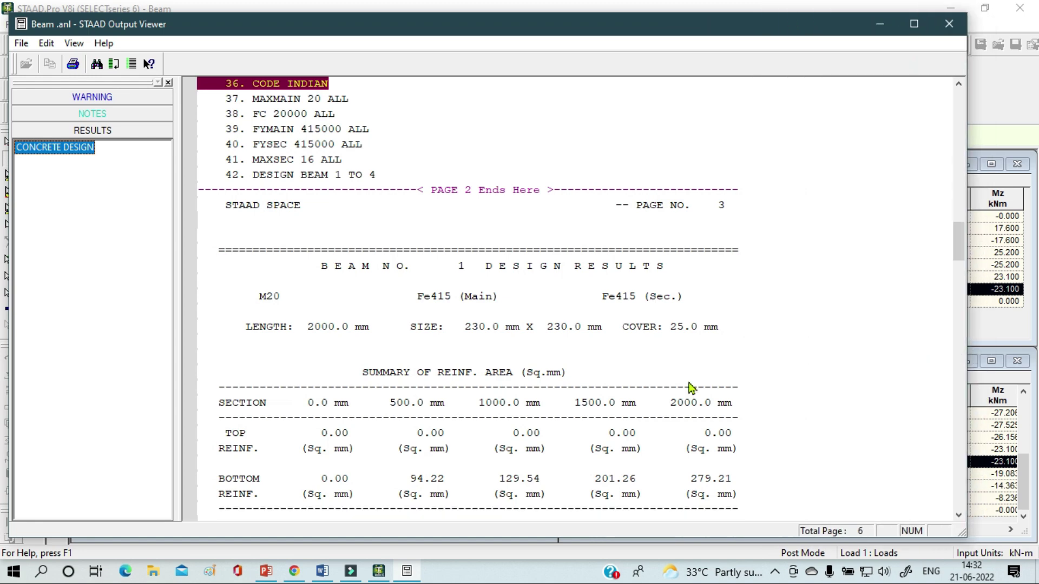
scroll(689, 387, "down", 4)
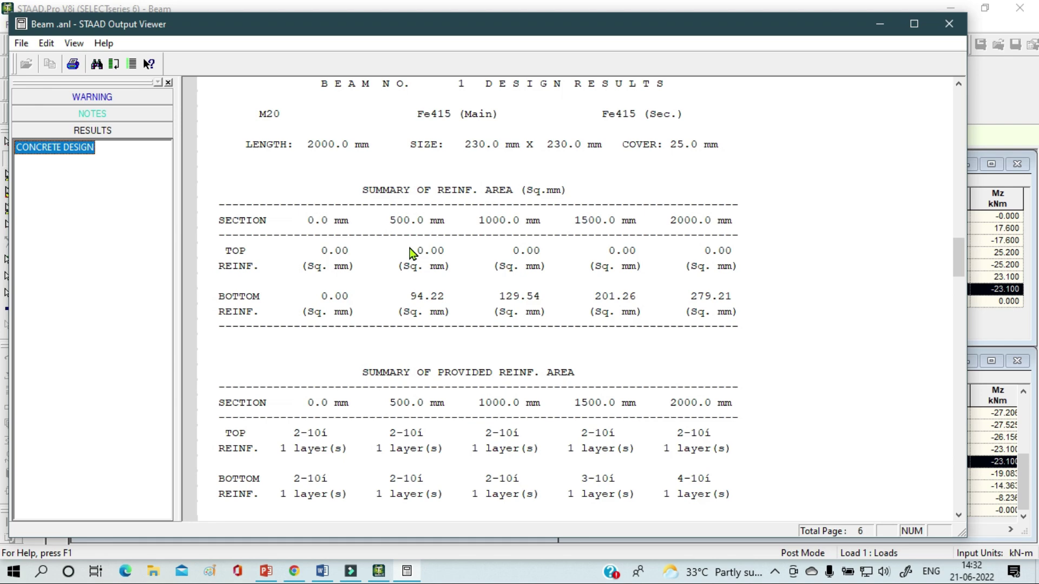
scroll(491, 265, "down", 2)
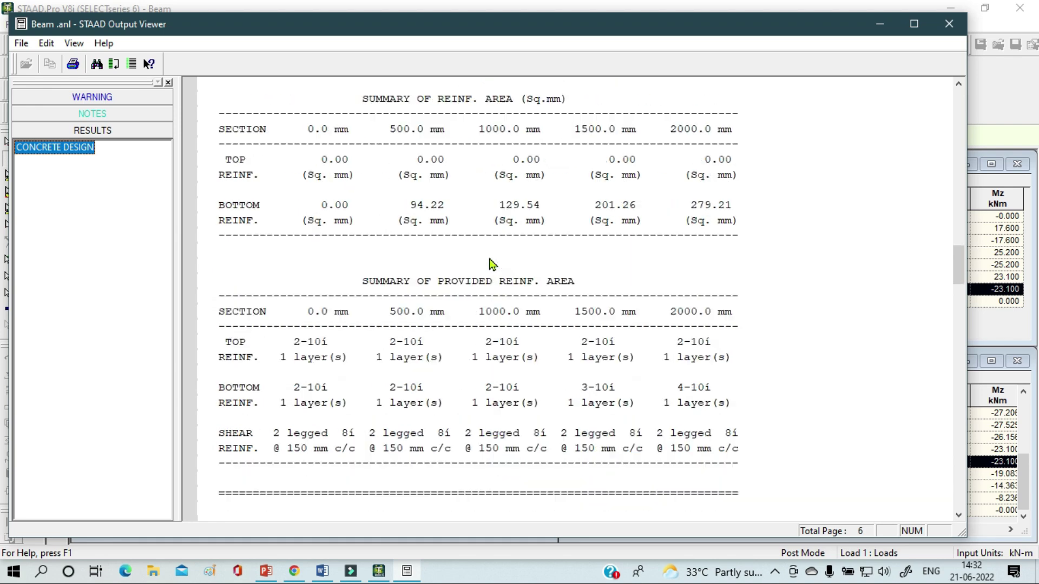
scroll(492, 265, "down", 4)
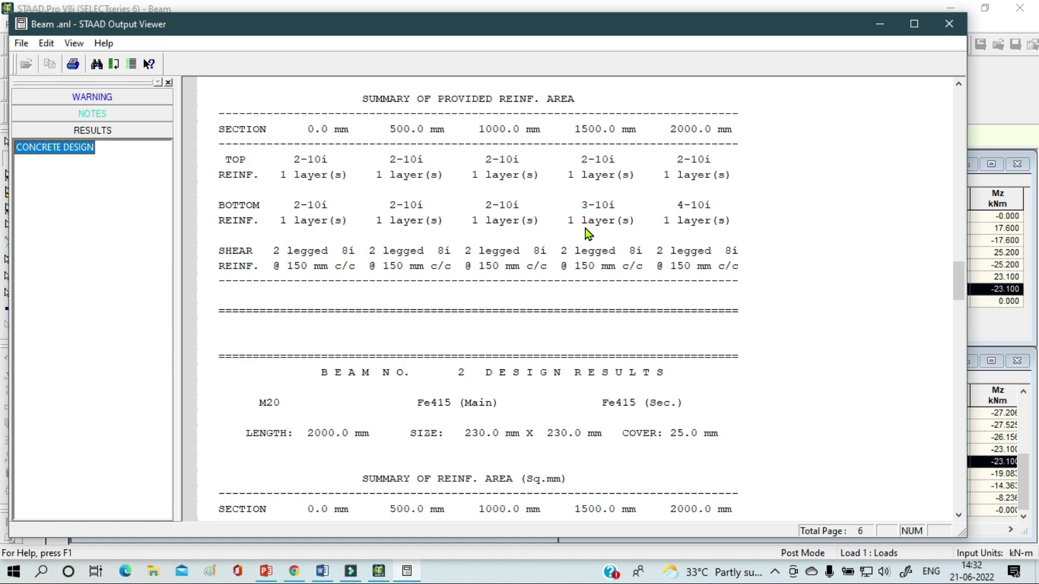
scroll(588, 234, "down", 12)
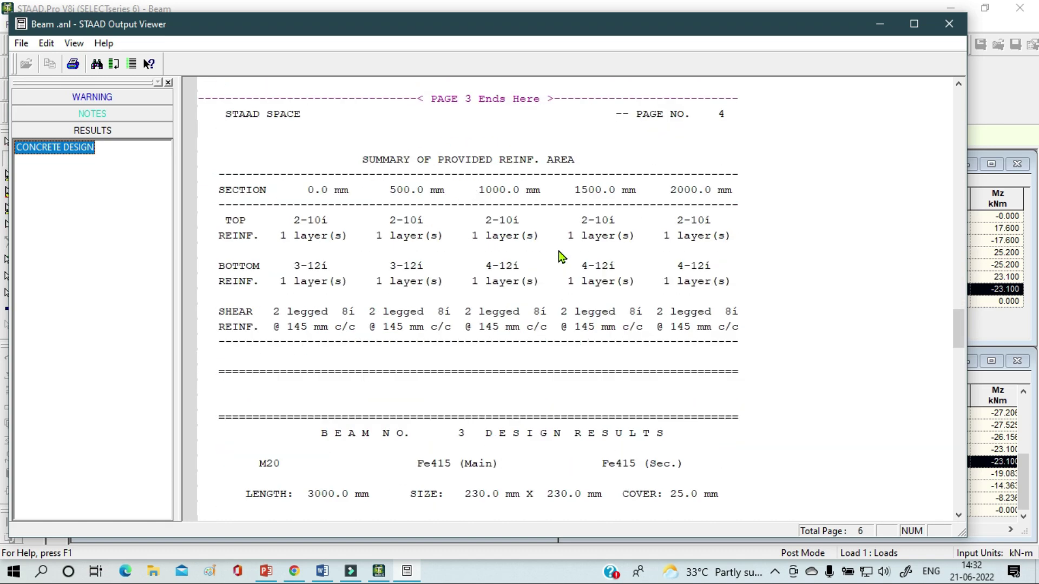
scroll(557, 254, "up", 2)
scroll(554, 255, "up", 3)
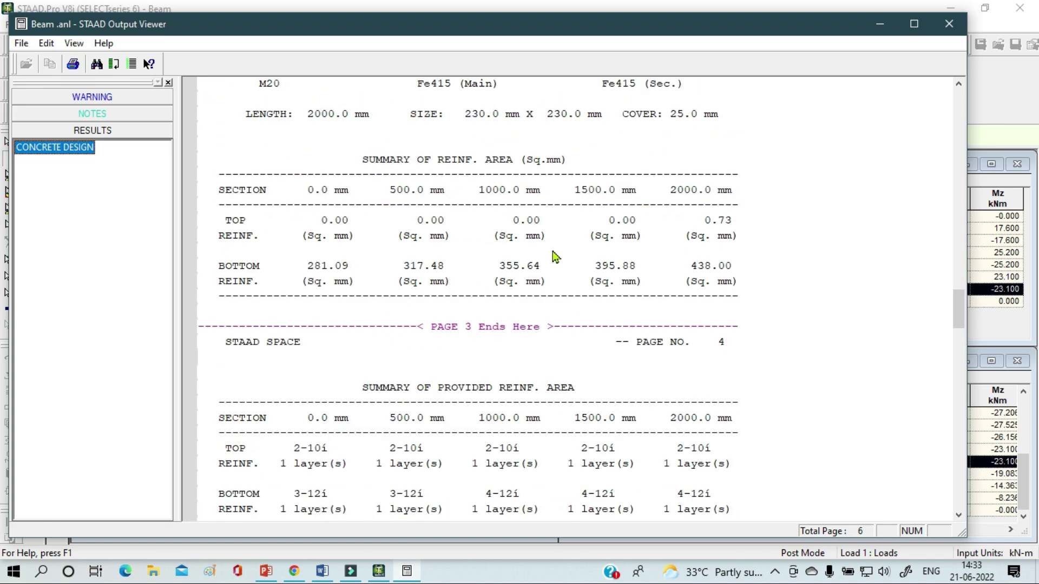
scroll(554, 256, "up", 1)
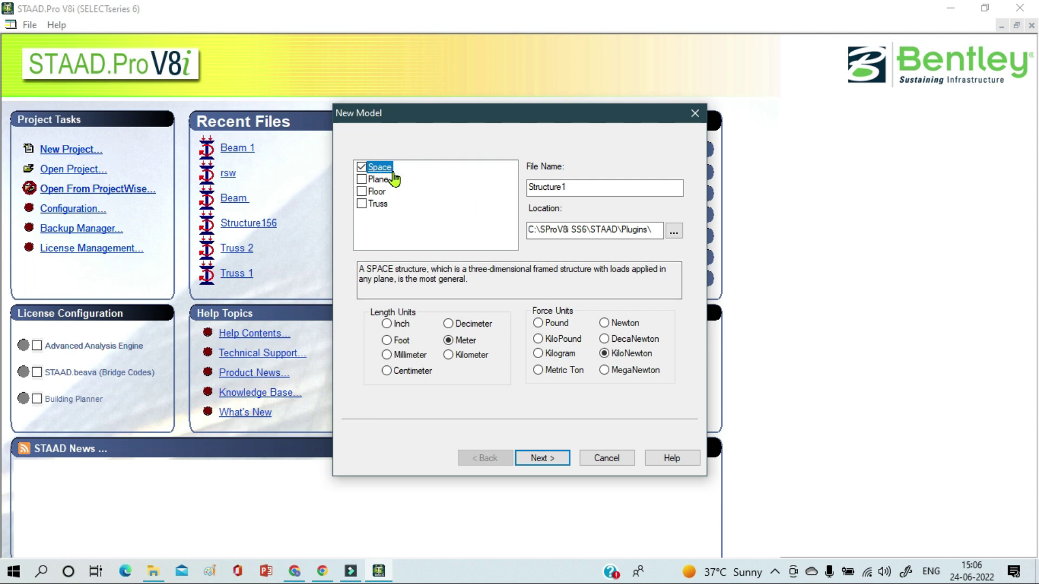
Name the new Space model 'Building' in Meter/KiloNewton units and finish with Add Beam selected.
left_click(585, 185)
key("ctrl+a")
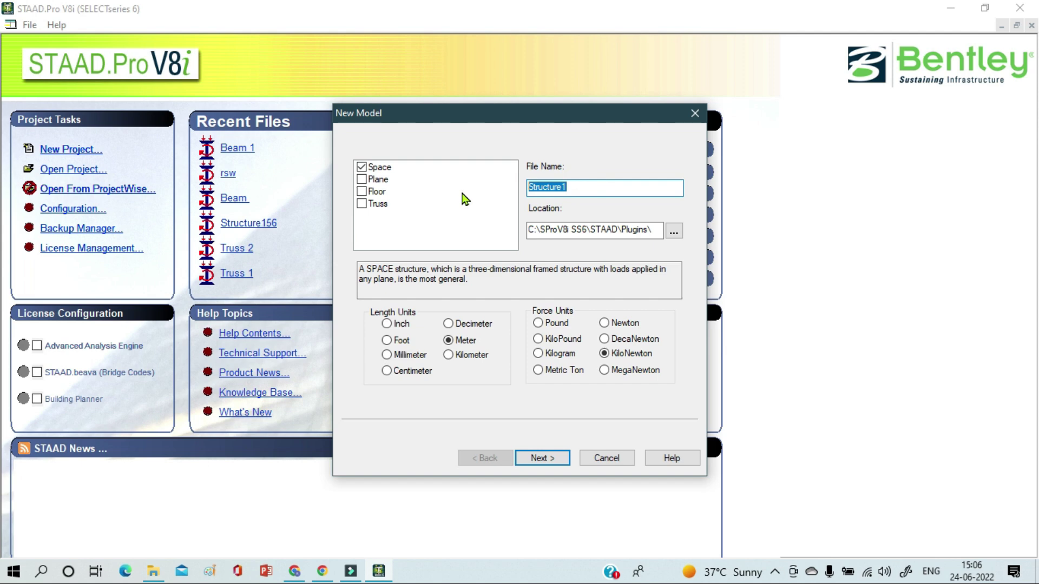
type("Building")
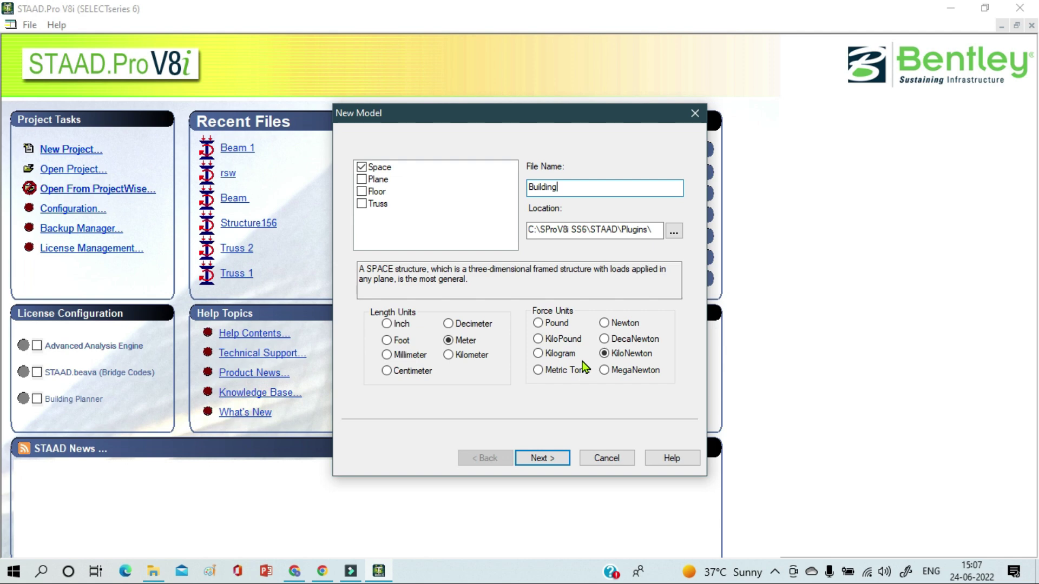
left_click(557, 463)
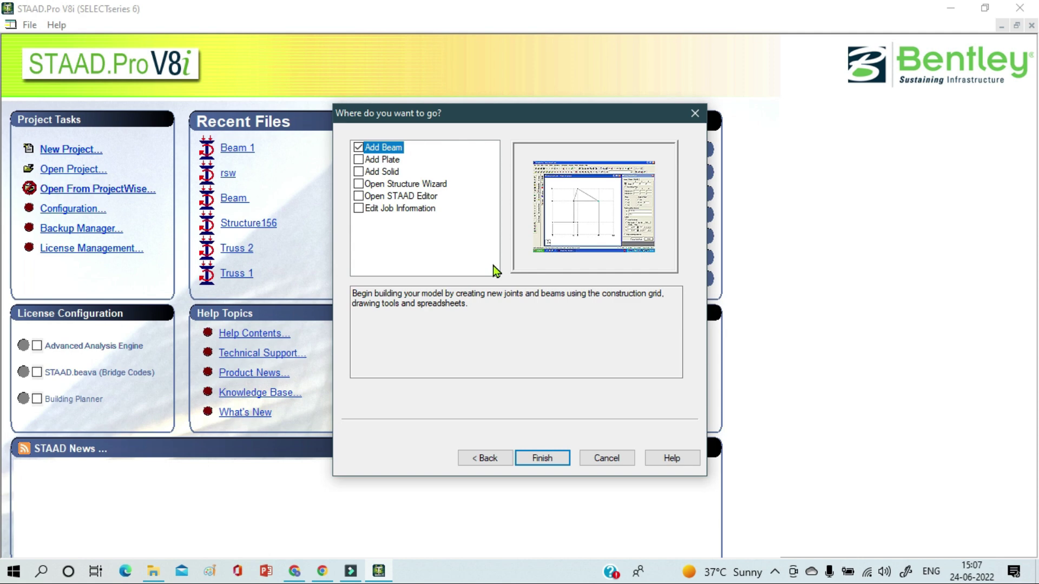
left_click(539, 458)
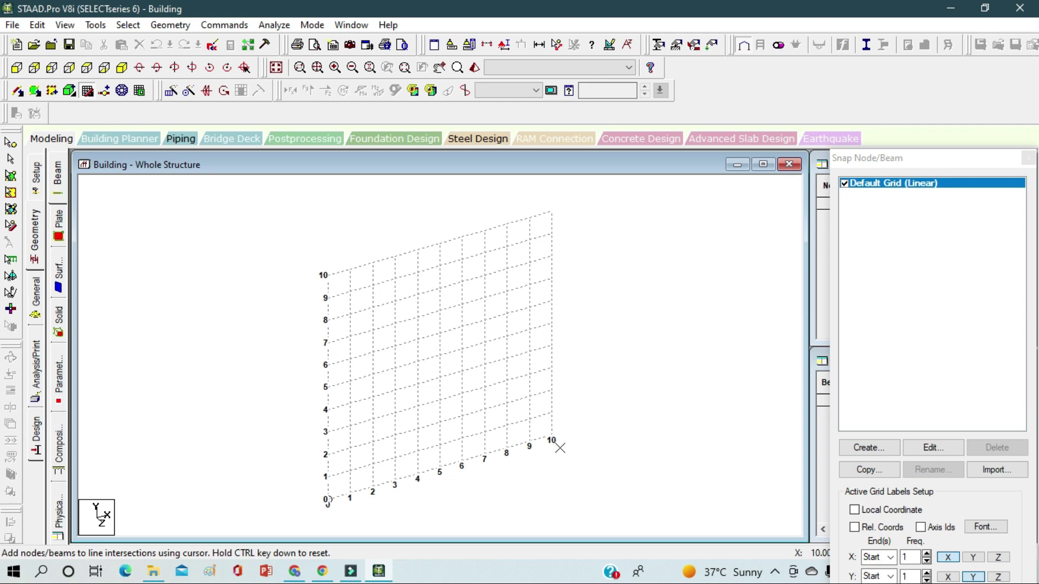
Launch the Structure Wizard and place a Bay Frame prototype from Frame Models in the model pane.
left_click(171, 25)
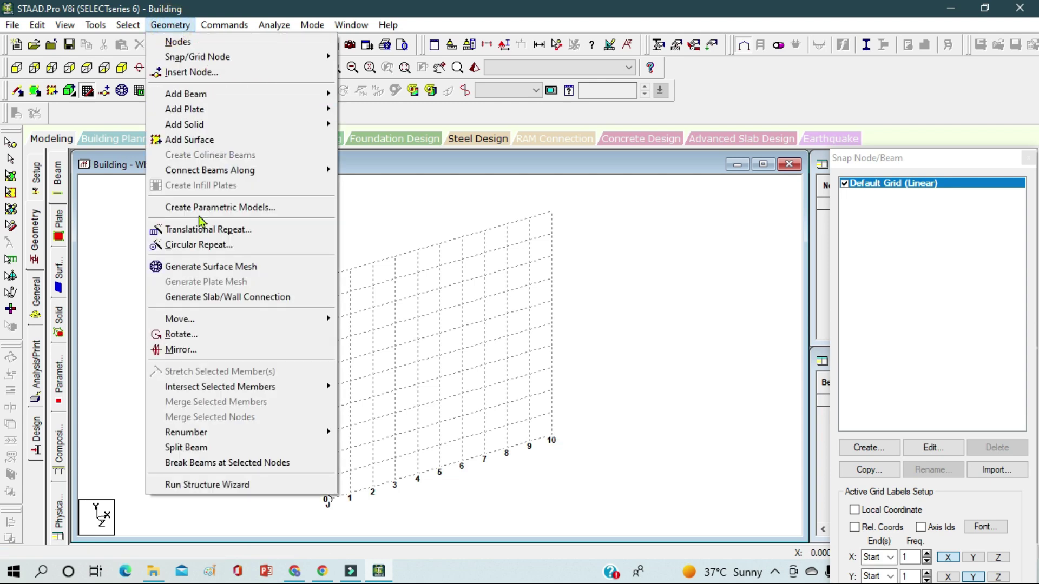
left_click(224, 485)
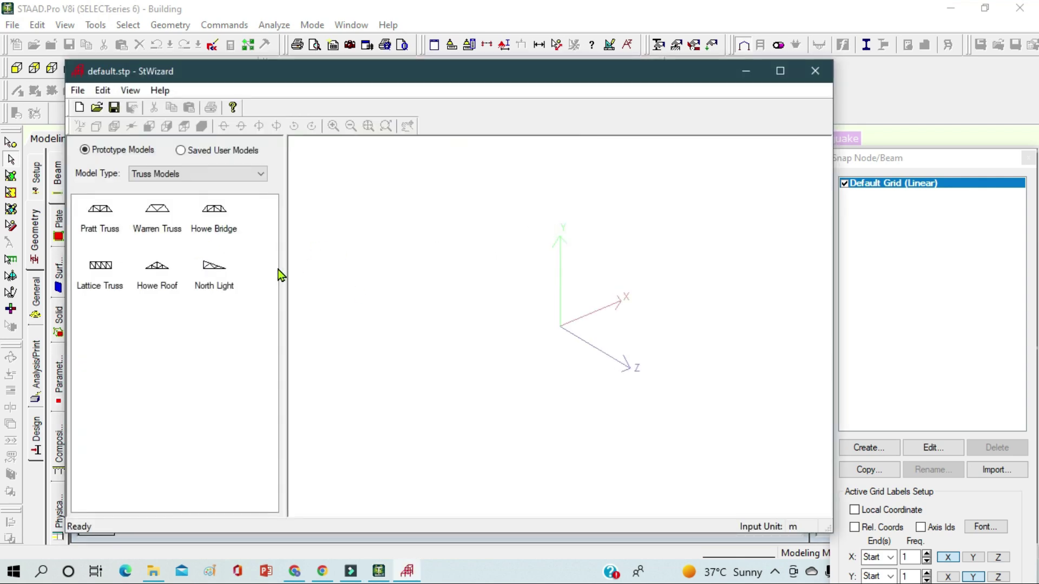
left_click(210, 175)
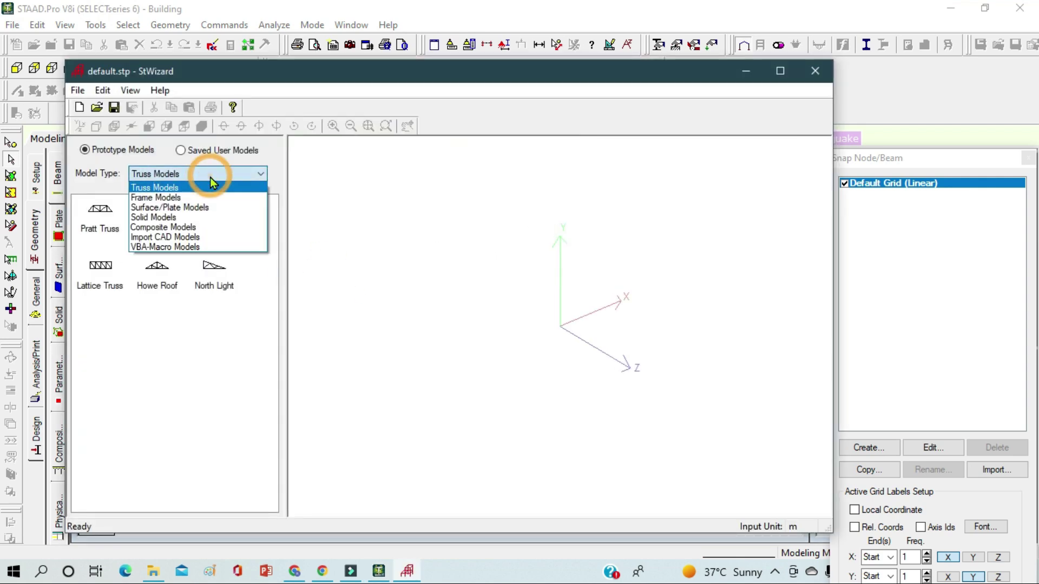
left_click(200, 198)
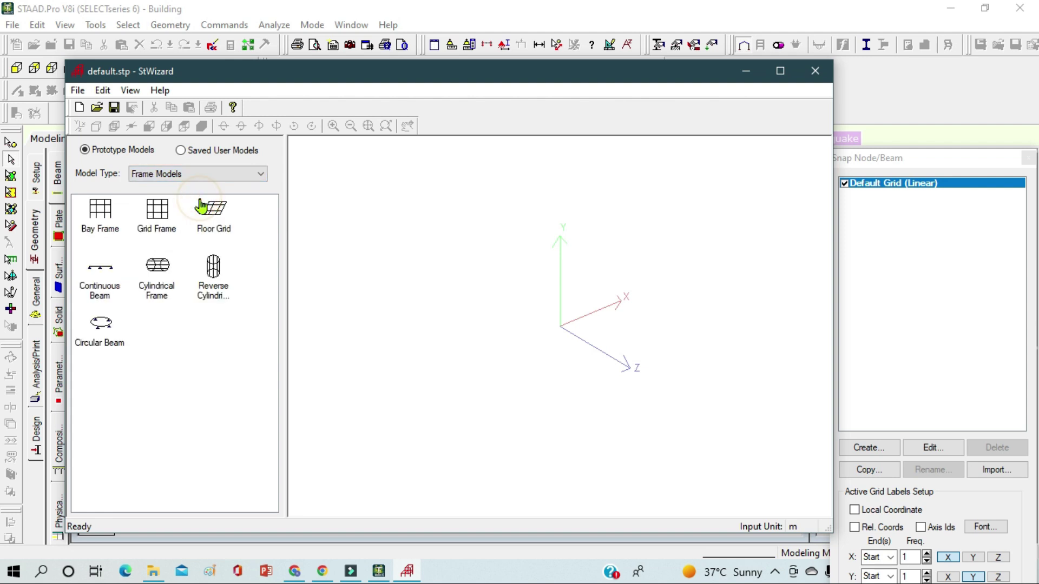
left_click_drag(99, 222, 378, 301)
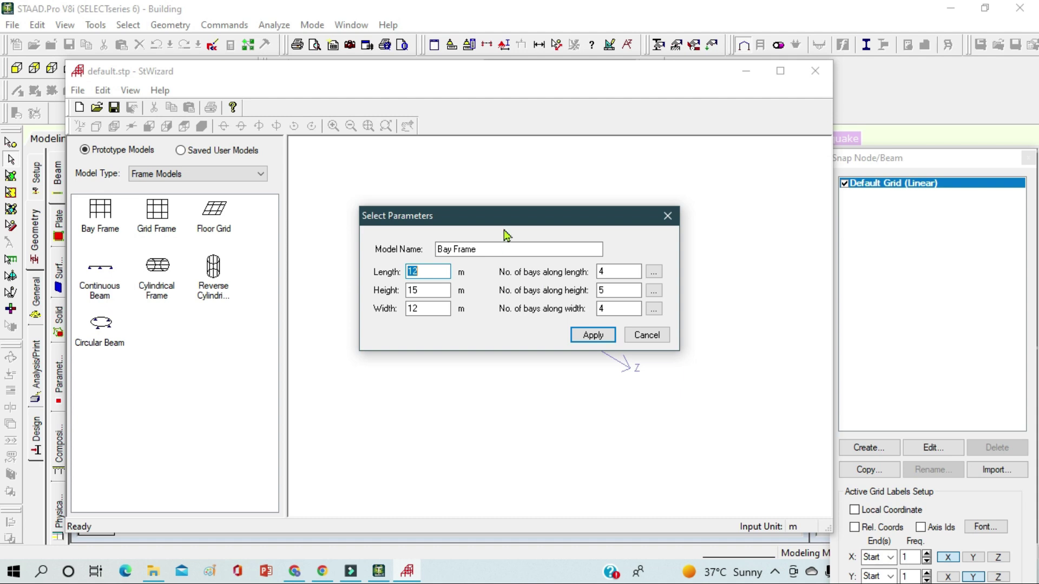
Enter Bay Frame length 11.5824, height 6, width 15.24 and 3 bays along the length.
left_click_drag(559, 219, 416, 108)
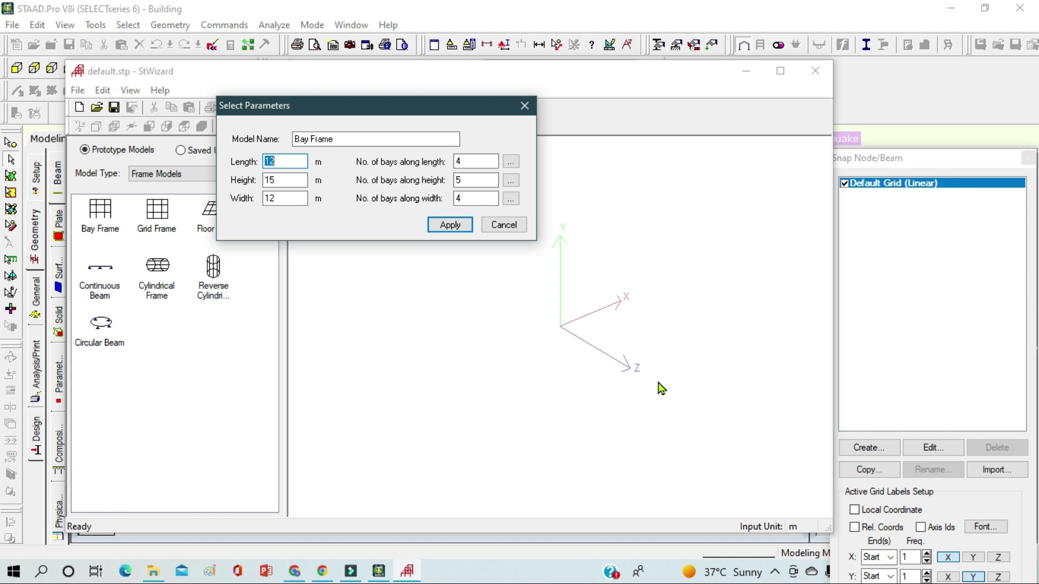
type("11.584")
key("BackSpace")
type("24")
double_click(293, 183)
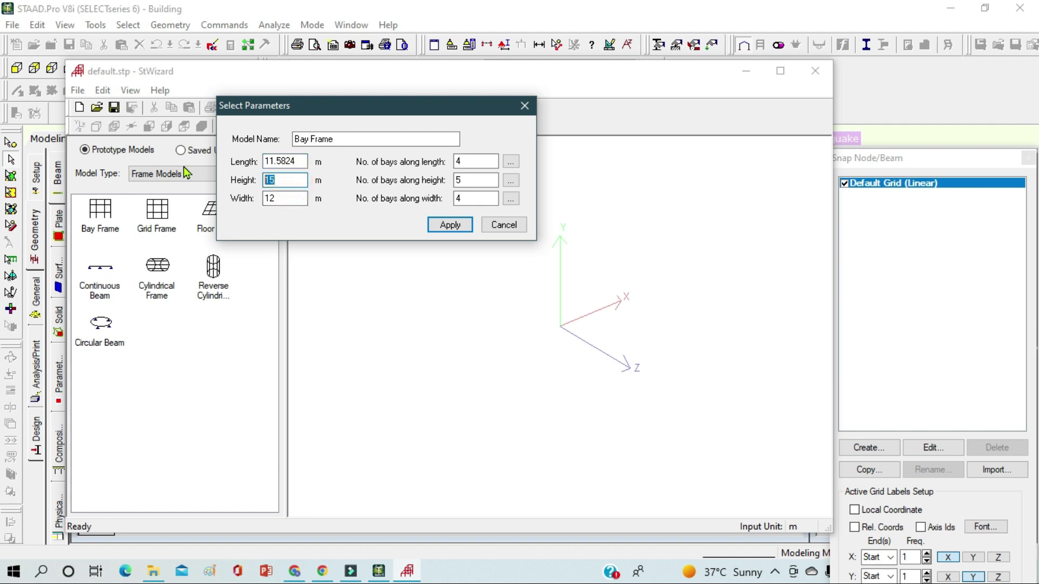
type("6")
double_click(287, 199)
type("15.24")
double_click(479, 161)
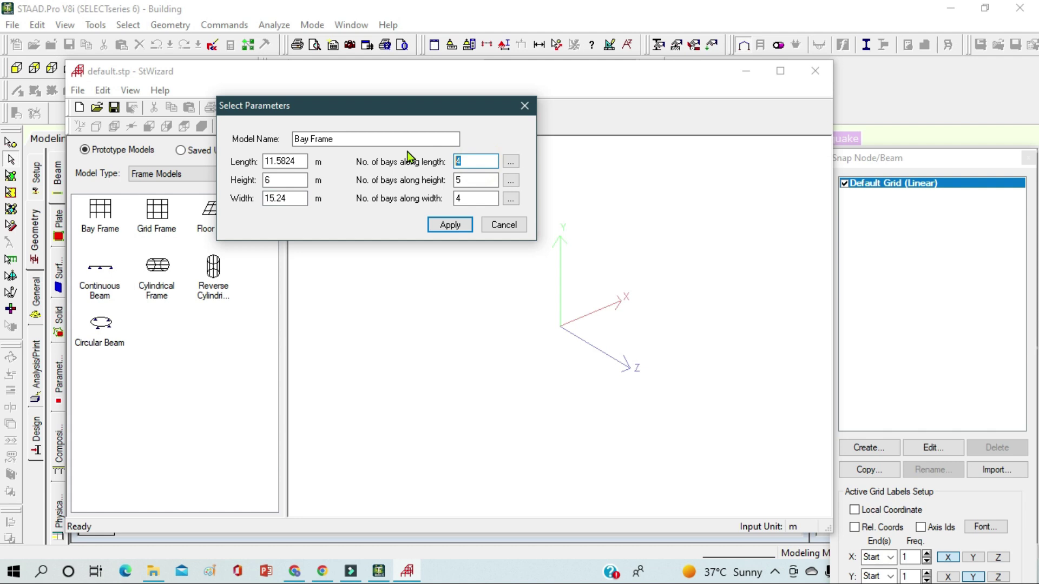
type("3")
Set the three length bays to 3.6576, 4.2672 and 3.6576 m and accept them.
left_click(511, 162)
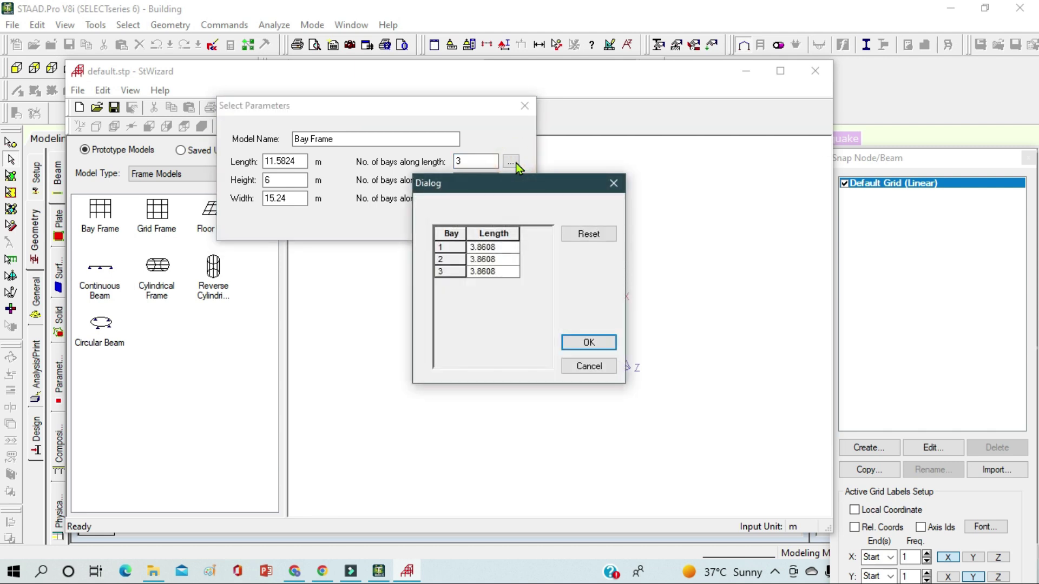
left_click_drag(524, 182, 639, 128)
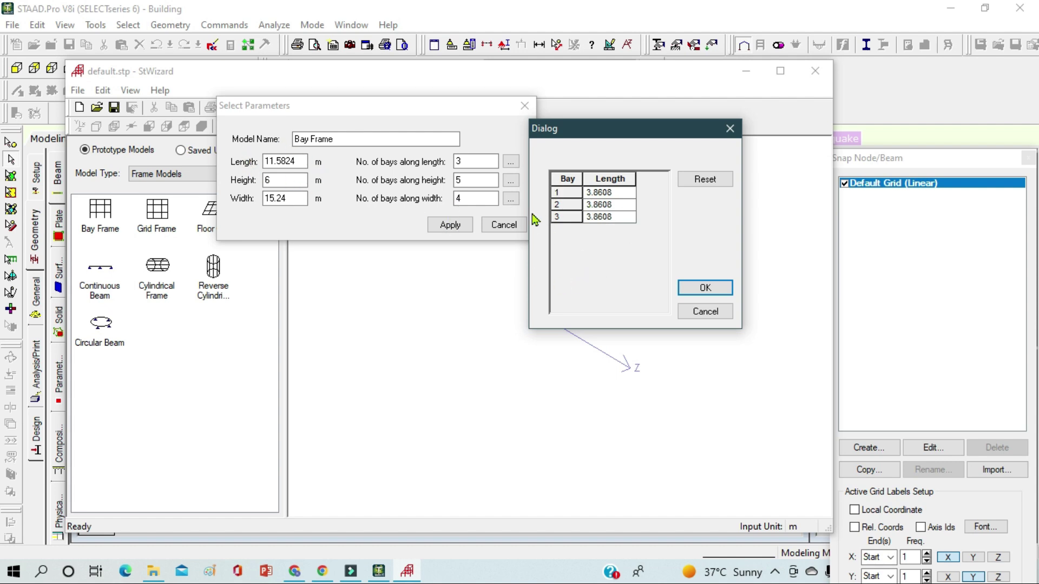
left_click(620, 194)
left_click_drag(619, 194, 577, 194)
type("3.657")
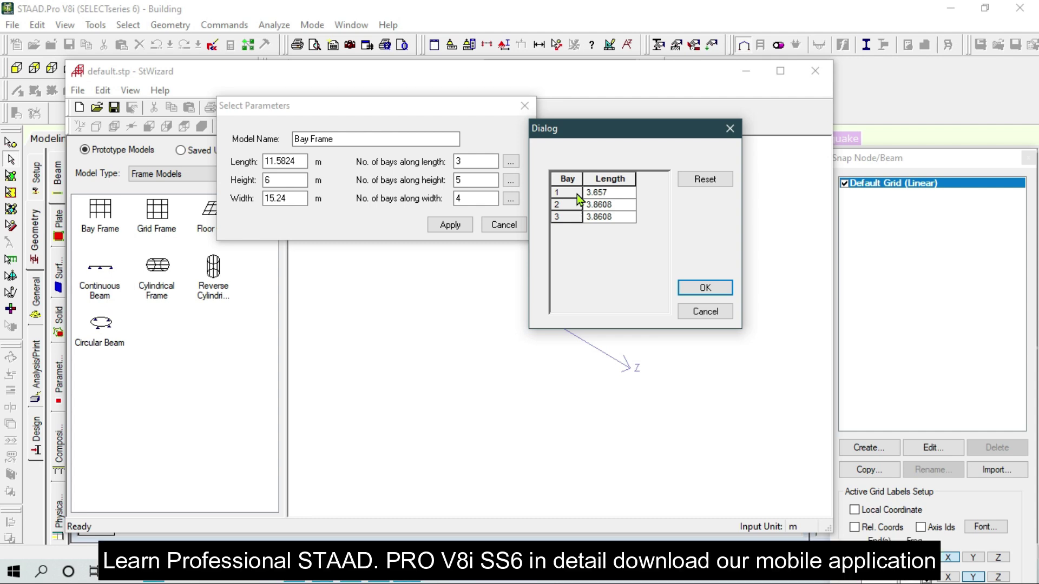
type("6")
left_click(620, 204)
left_click(620, 204)
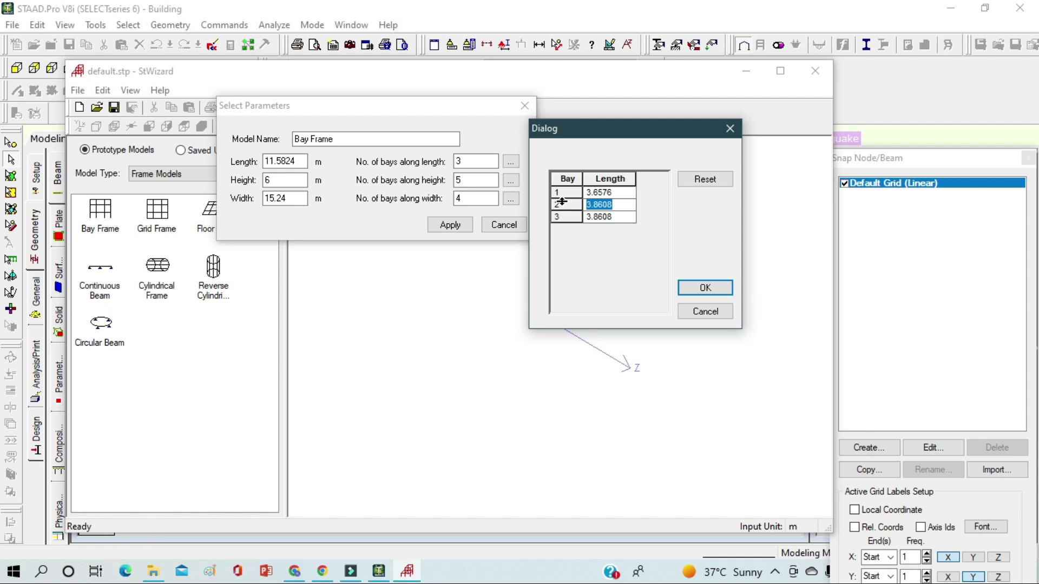
type("4.2672")
left_click(620, 217)
double_click(615, 216)
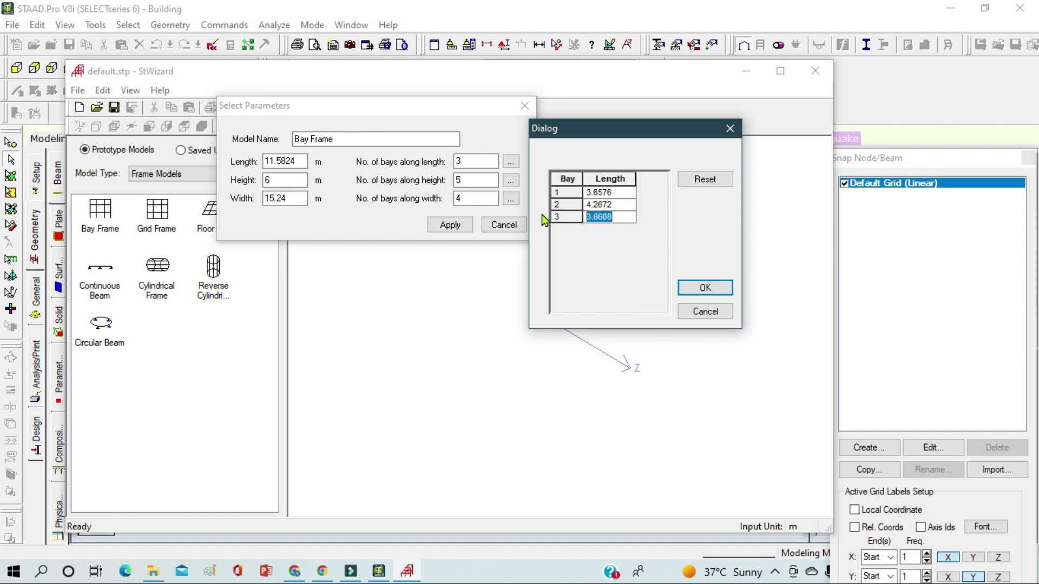
type("3.6576")
left_click(705, 288)
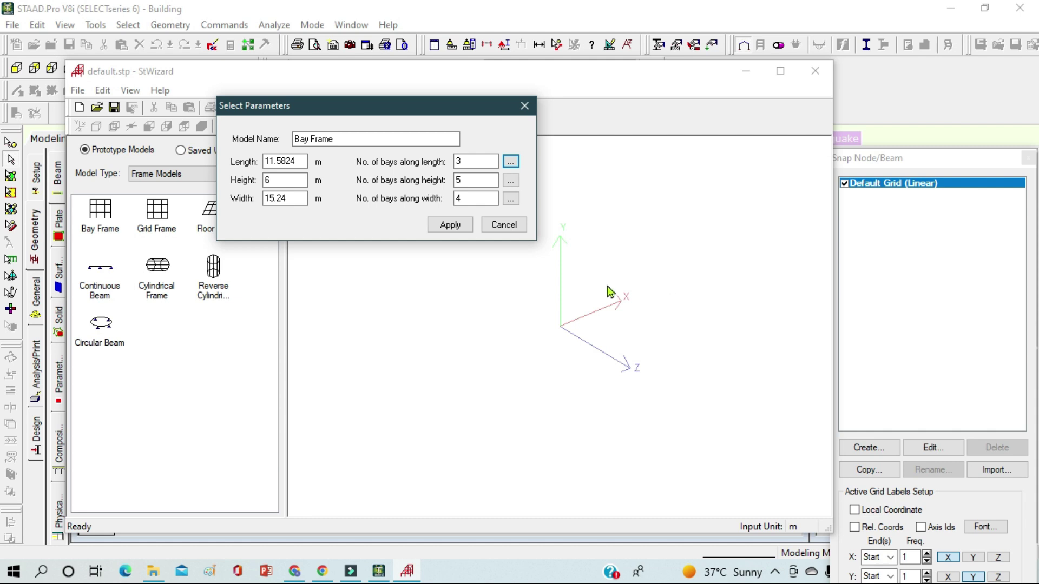
Set 2 bays along the height and bring up the list of width bay lengths.
left_click(475, 179)
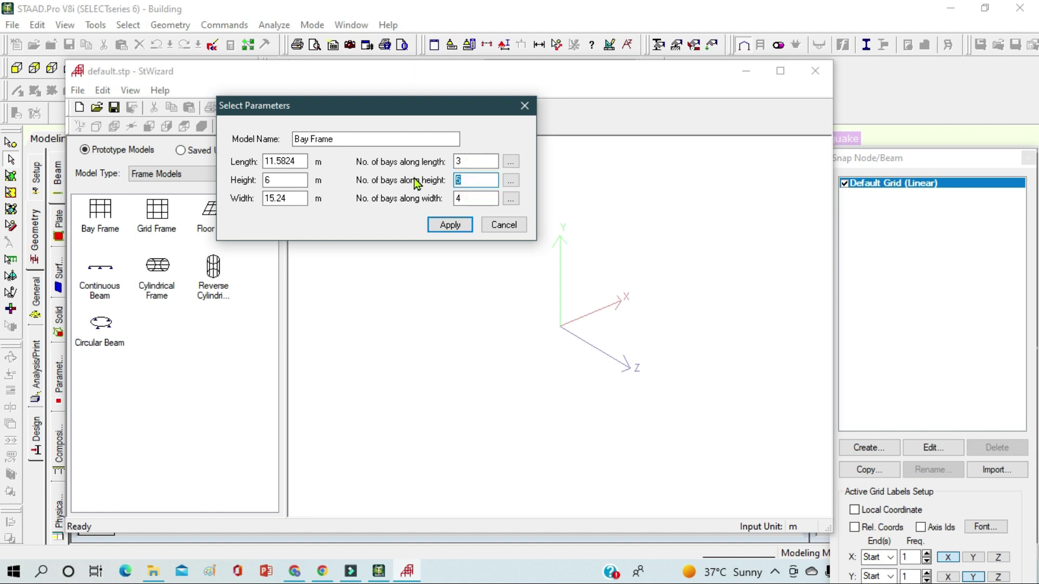
type("2")
left_click(511, 202)
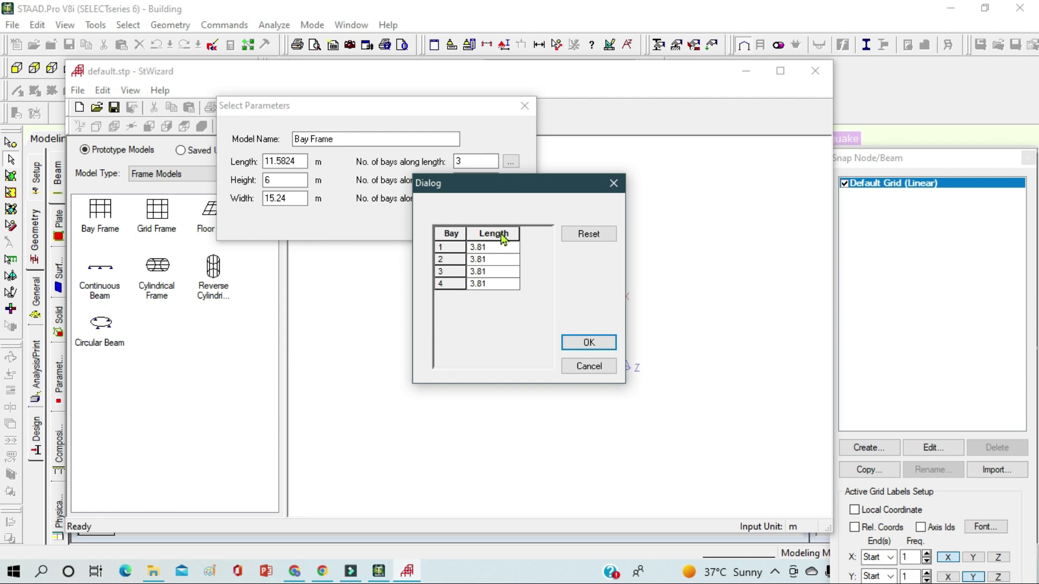
Set the first two width bays to 3.048 and 3.3528 m.
left_click(488, 250)
left_click(488, 249)
type("3.048")
left_click(493, 260)
left_click(494, 261)
left_click(486, 260)
left_click_drag(487, 259, 452, 264)
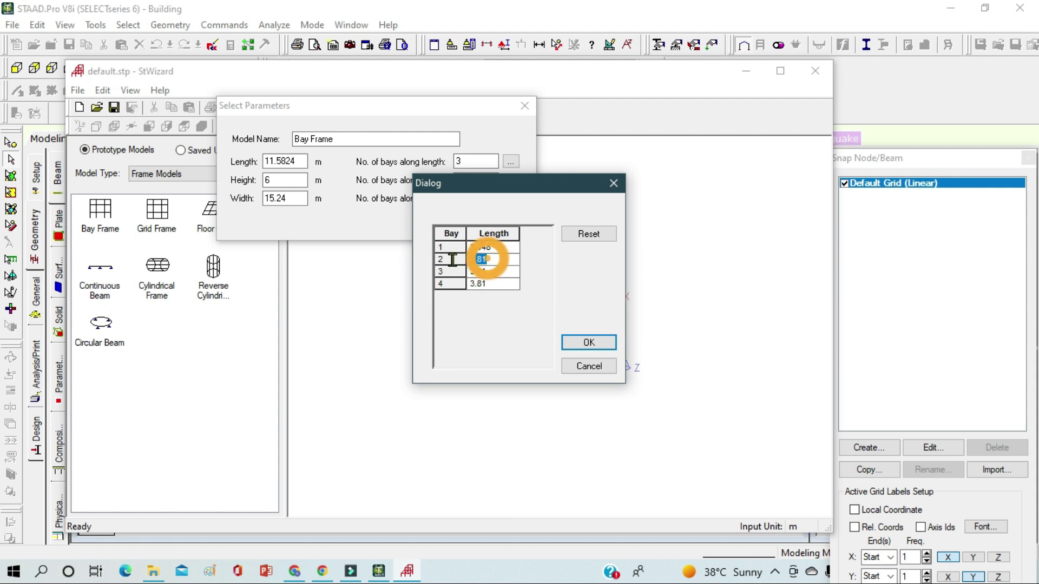
key("End")
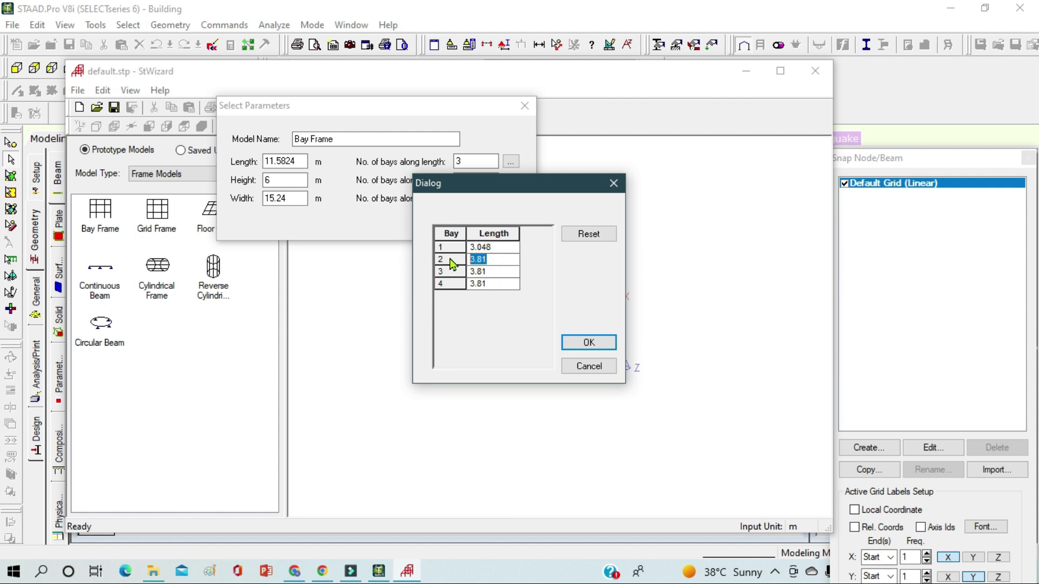
key("BackSpace")
key("BackSpace")
type("3528")
Set width bays three and four to 5.4864 and 3.3528 m, then generate the frame.
left_click(492, 271)
type("5.4864")
left_click(493, 286)
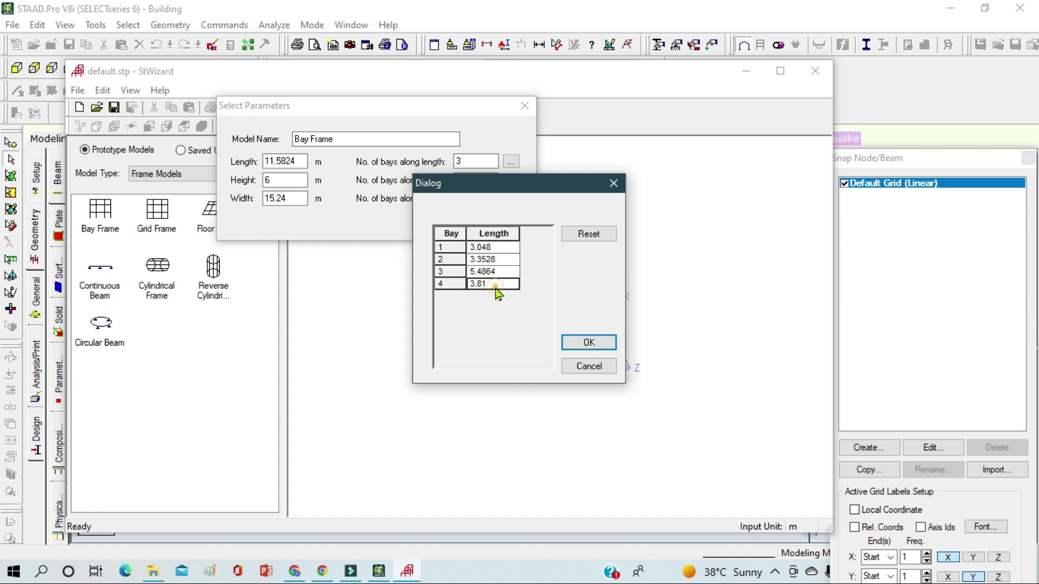
double_click(491, 285)
type("3.3528")
left_click(576, 342)
left_click(447, 227)
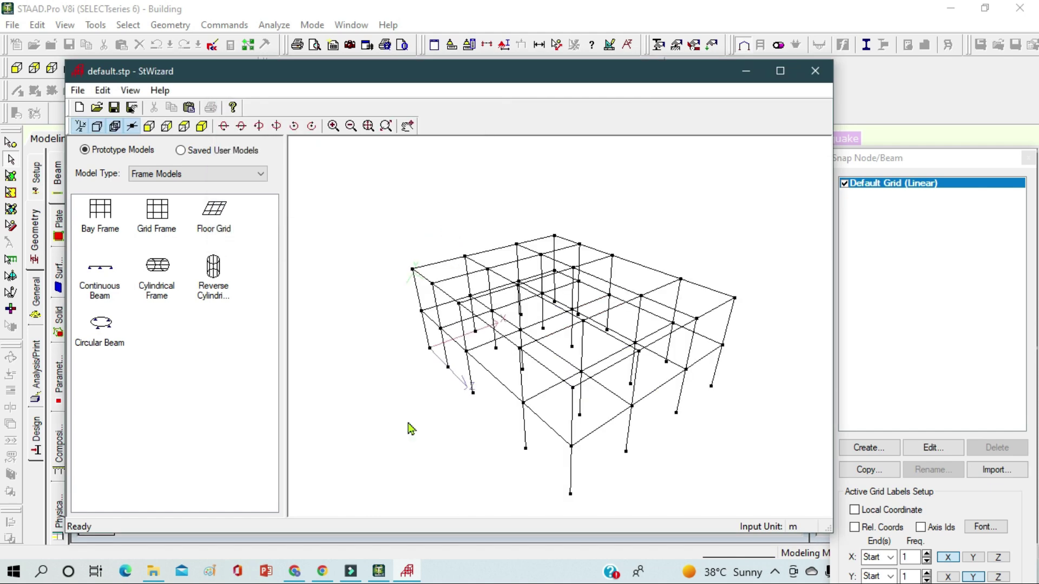
left_click_drag(409, 428, 598, 441)
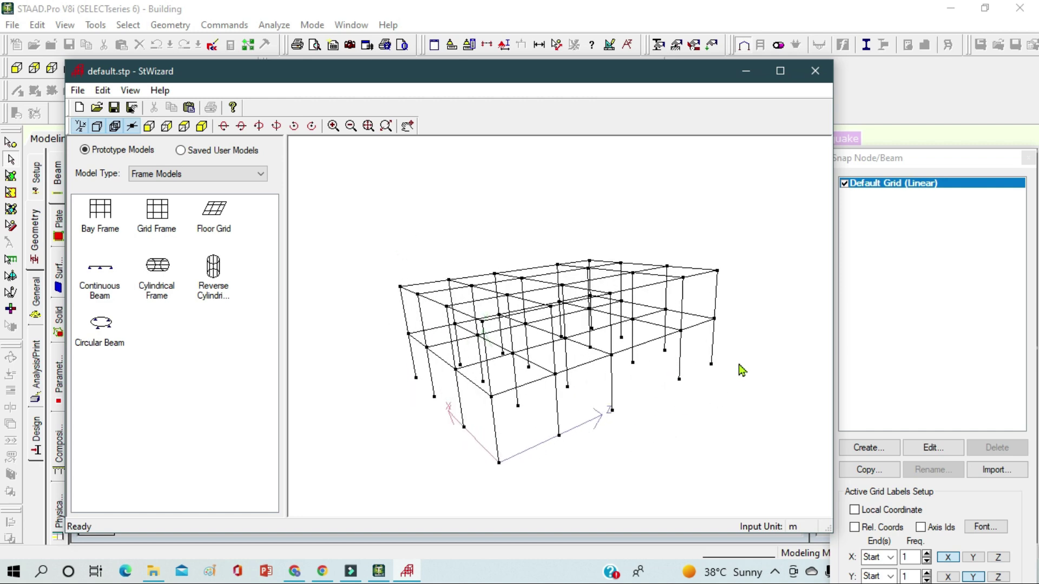
left_click_drag(693, 401, 710, 447)
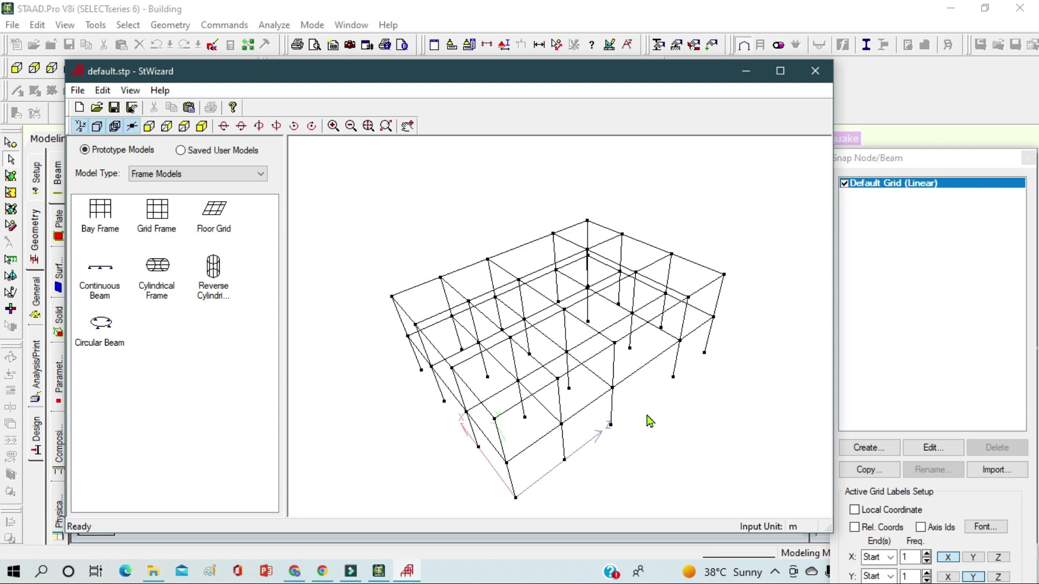
left_click_drag(643, 417, 502, 436)
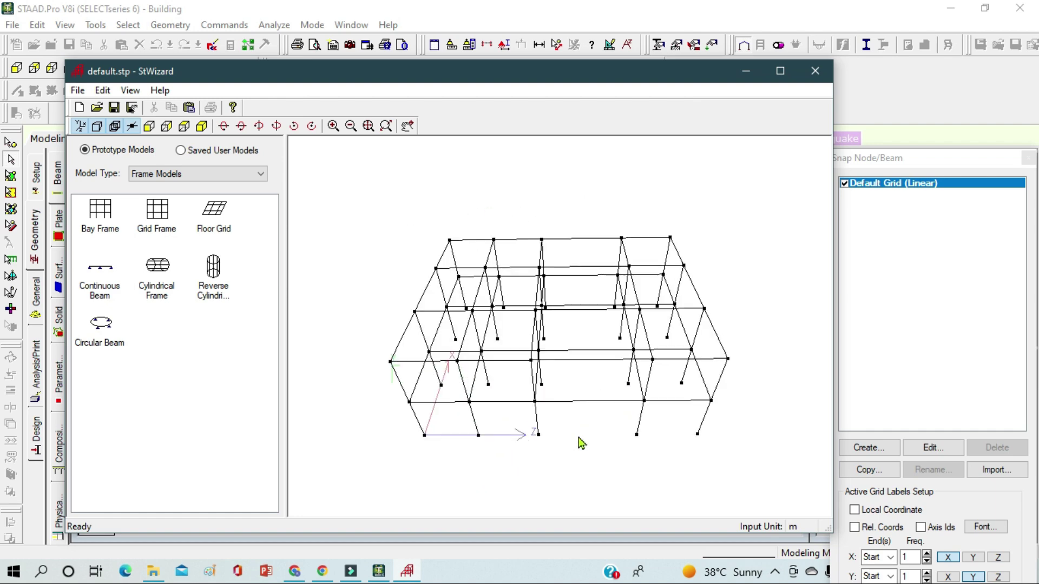
left_click_drag(579, 440, 482, 439)
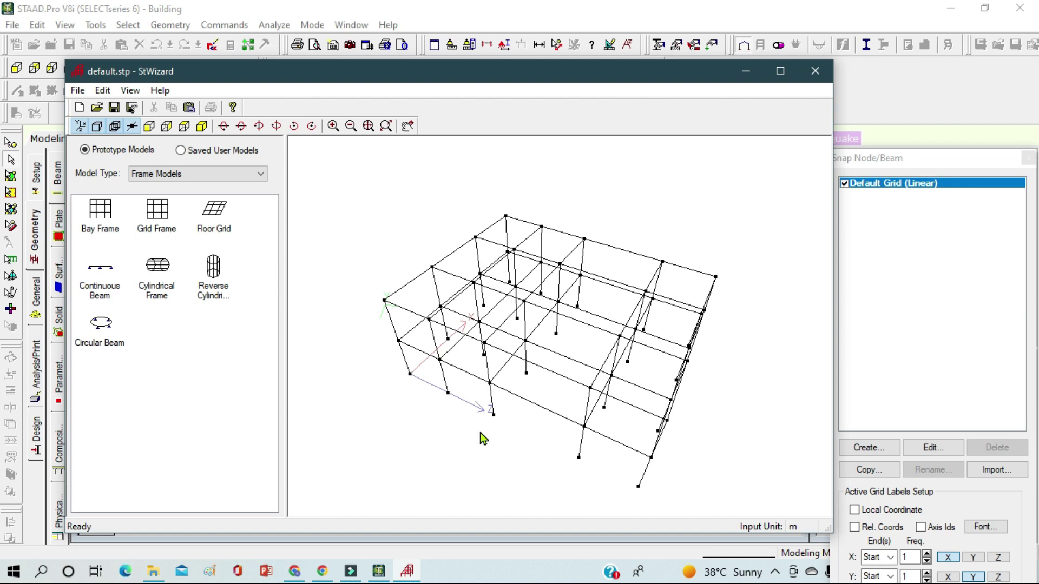
left_click_drag(498, 424, 457, 376)
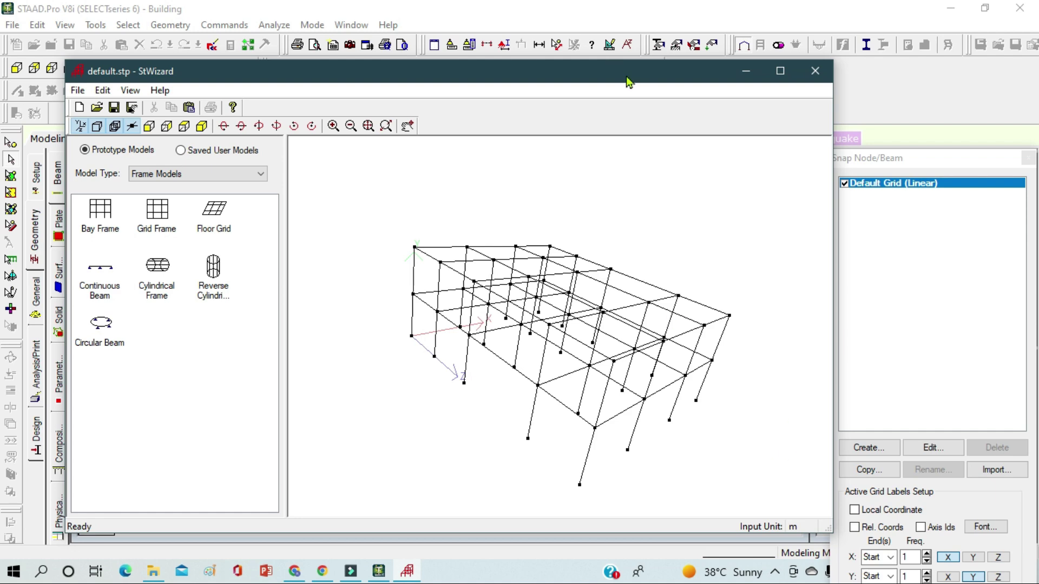
left_click_drag(625, 75, 668, 56)
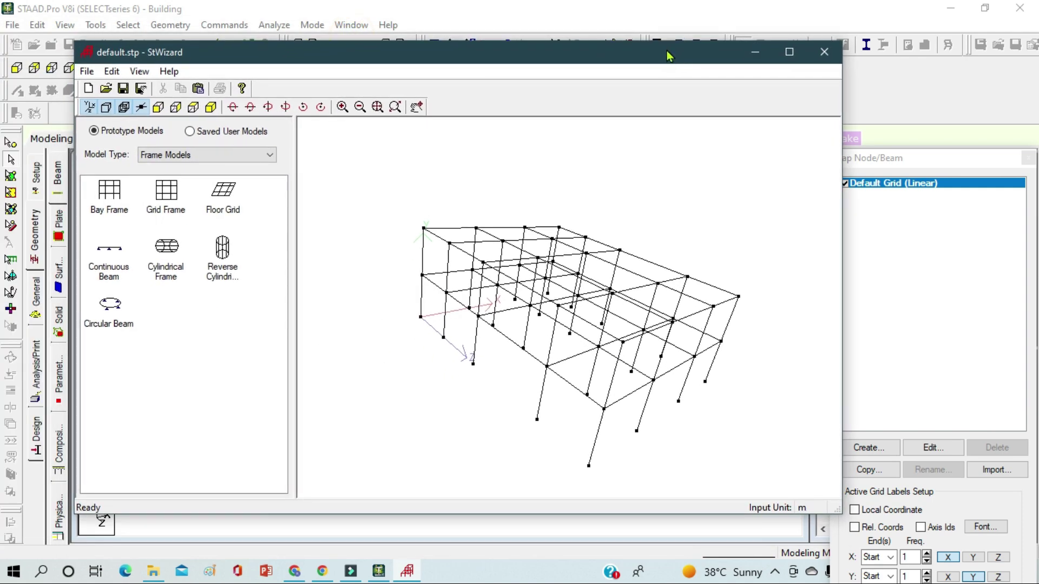
Close the wizard and paste the Bay Frame into Building at offset 0, 0, 0.
left_click(824, 52)
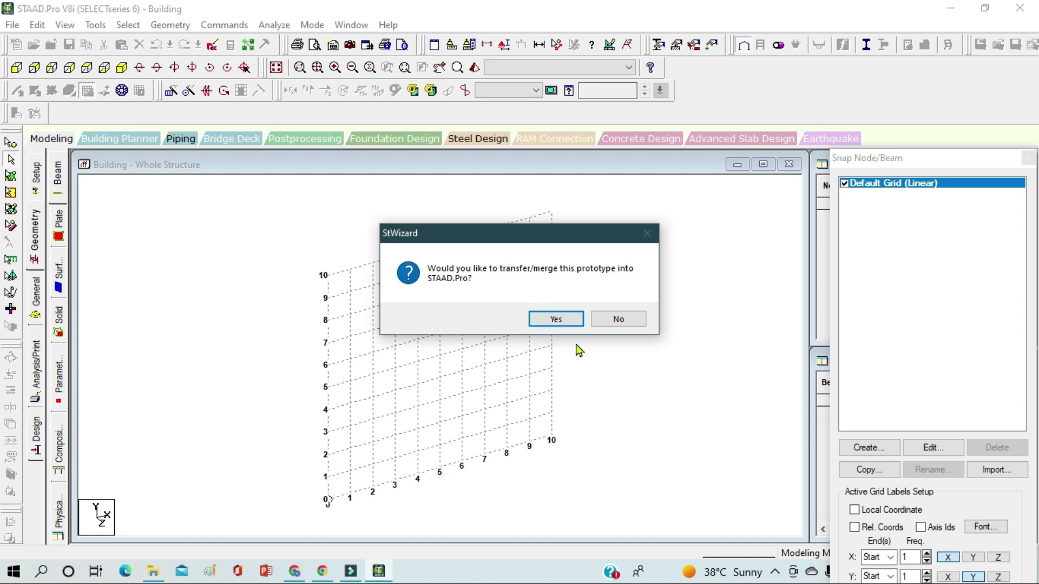
left_click(561, 322)
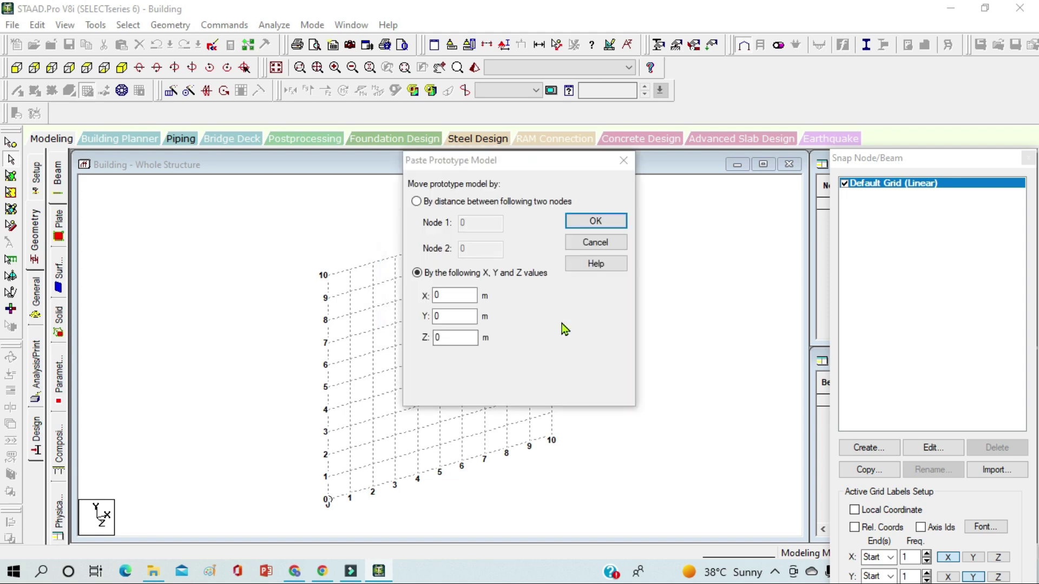
left_click(615, 226)
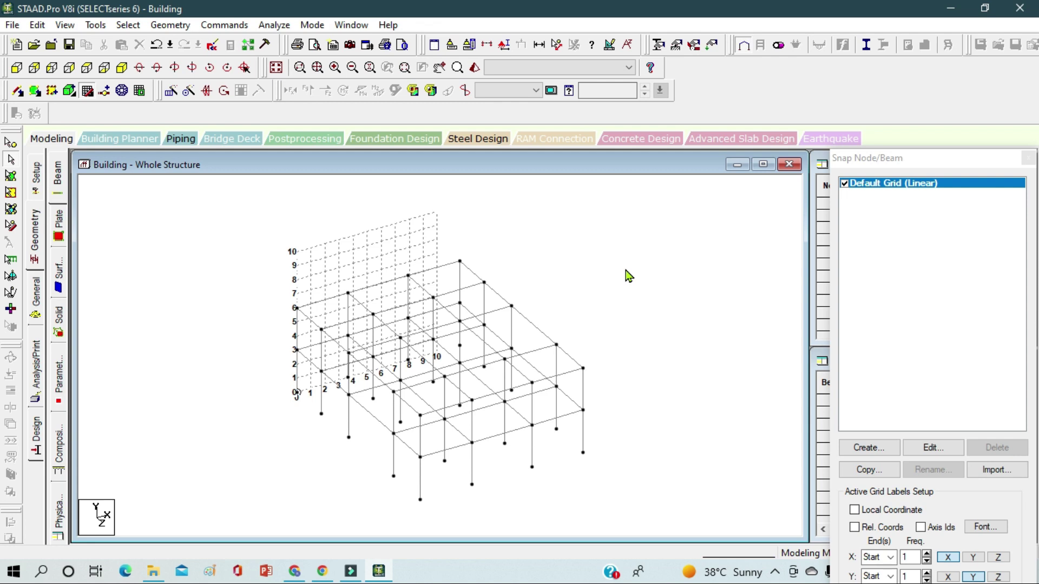
Inspect the frame from front, back, sides, below and isometric, then settle on the top plan view.
left_click(17, 68)
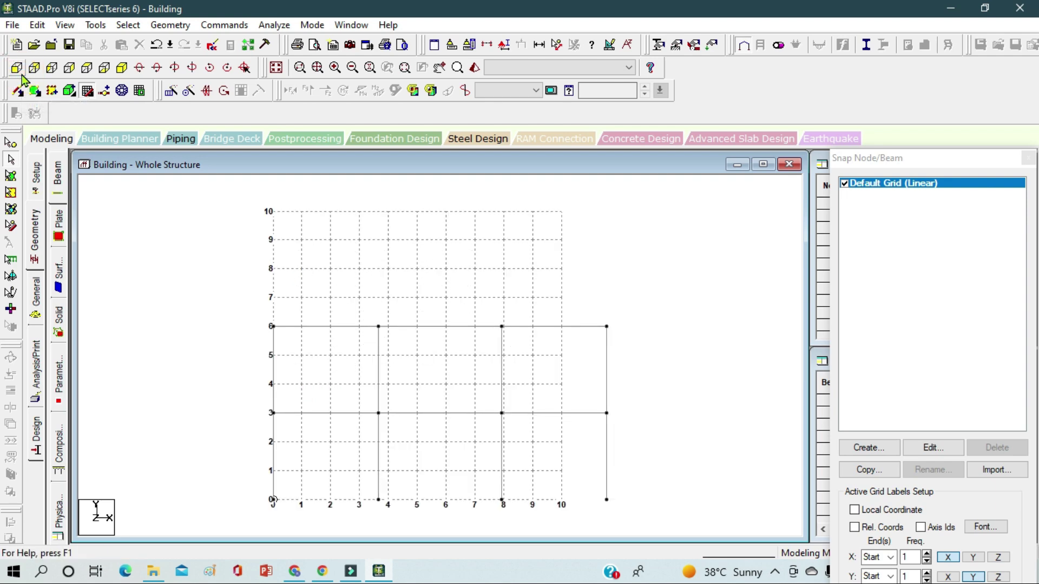
left_click(37, 73)
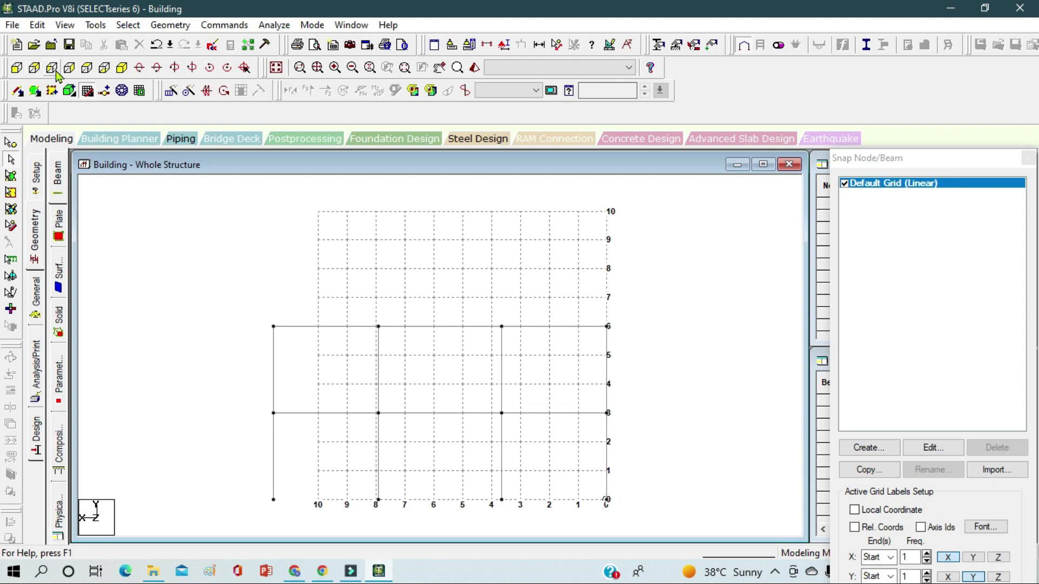
left_click(54, 73)
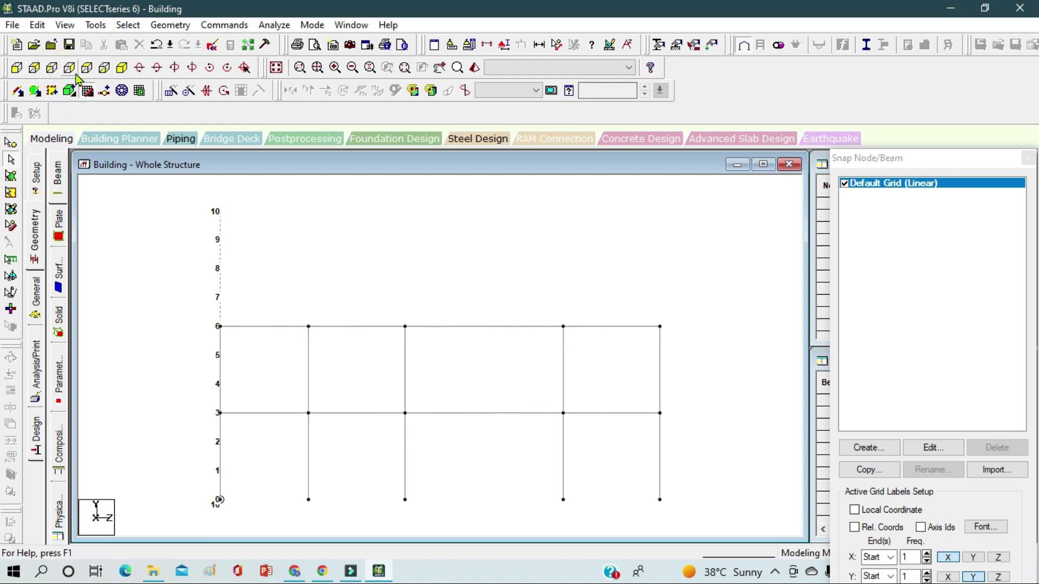
left_click(69, 68)
left_click(85, 65)
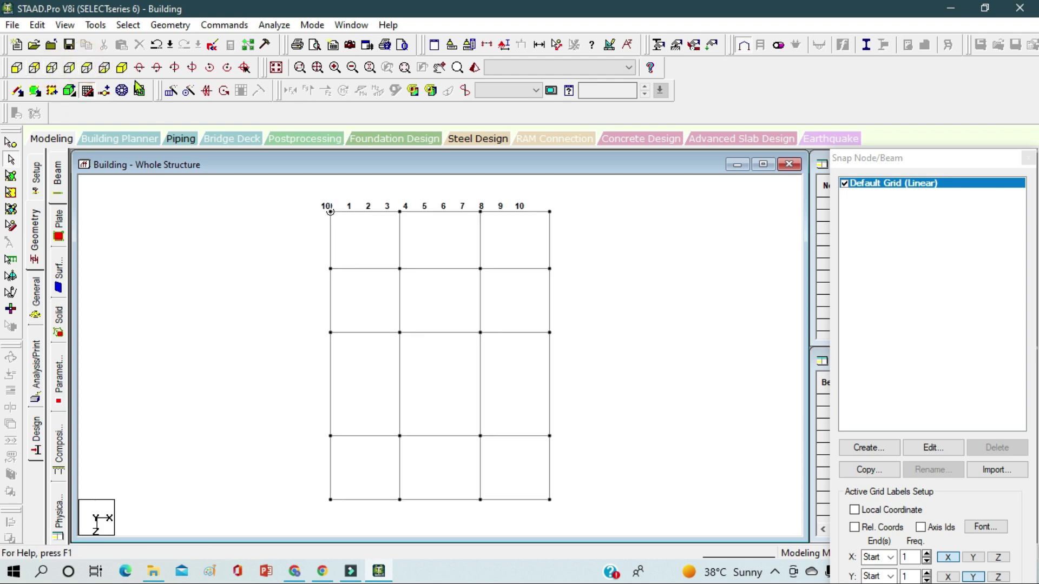
left_click(121, 69)
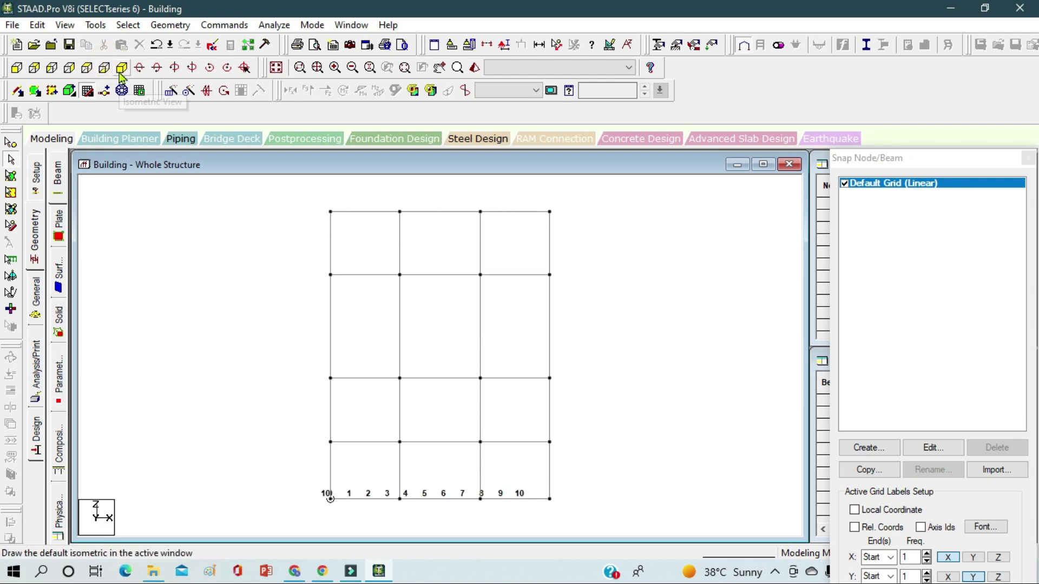
left_click(121, 69)
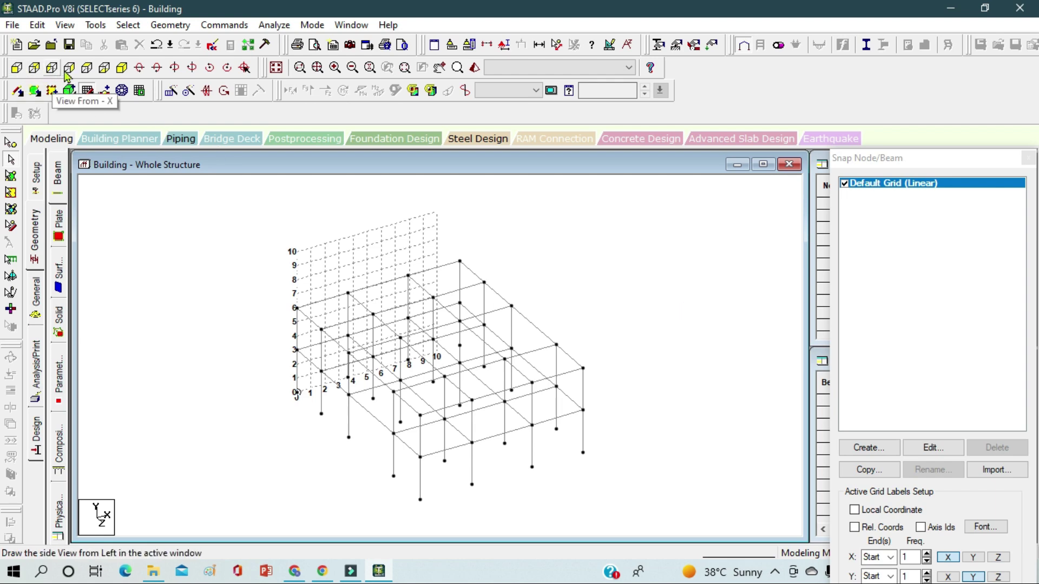
left_click(85, 70)
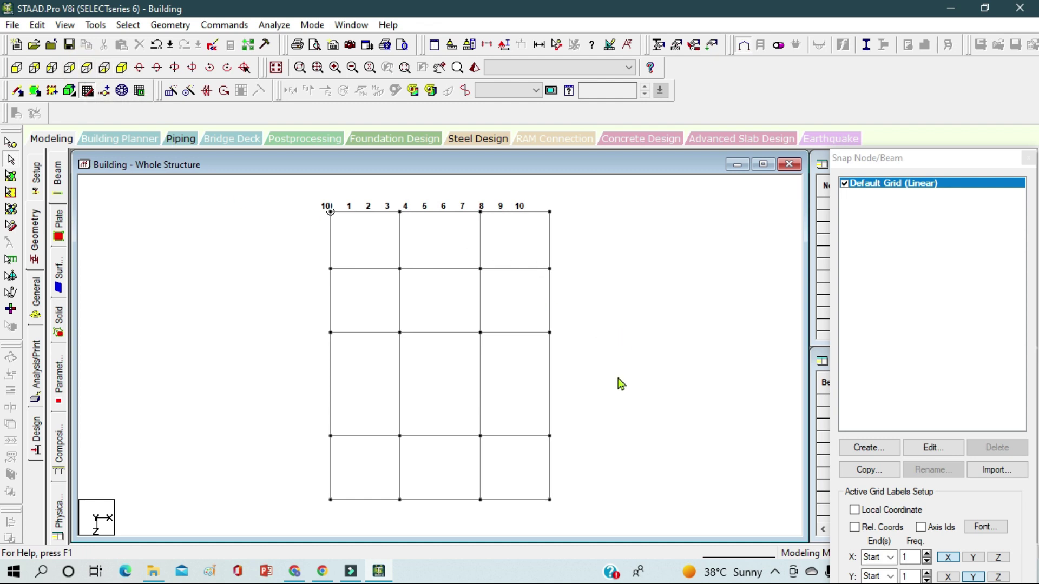
middle_click_drag(628, 383, 636, 359)
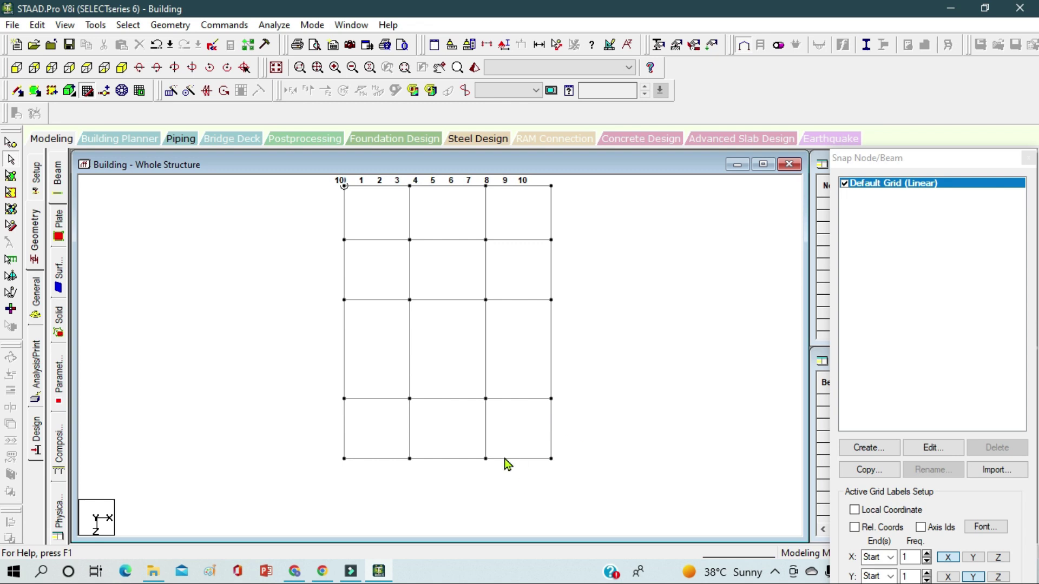
Window-select the six bottom-right corner bay beams and check them zoomed in isometric view.
left_click(561, 459)
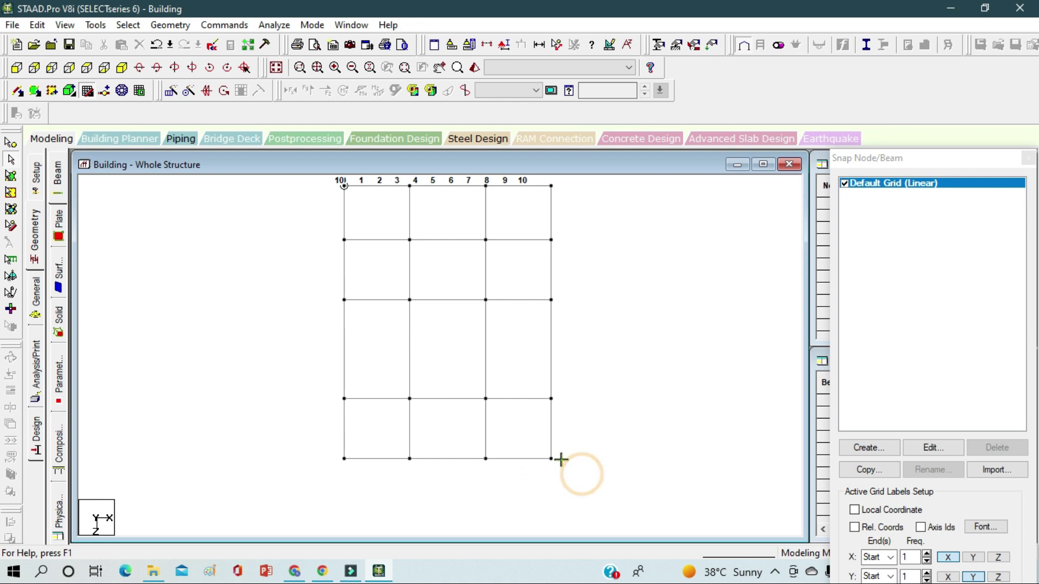
left_click_drag(560, 459, 510, 421)
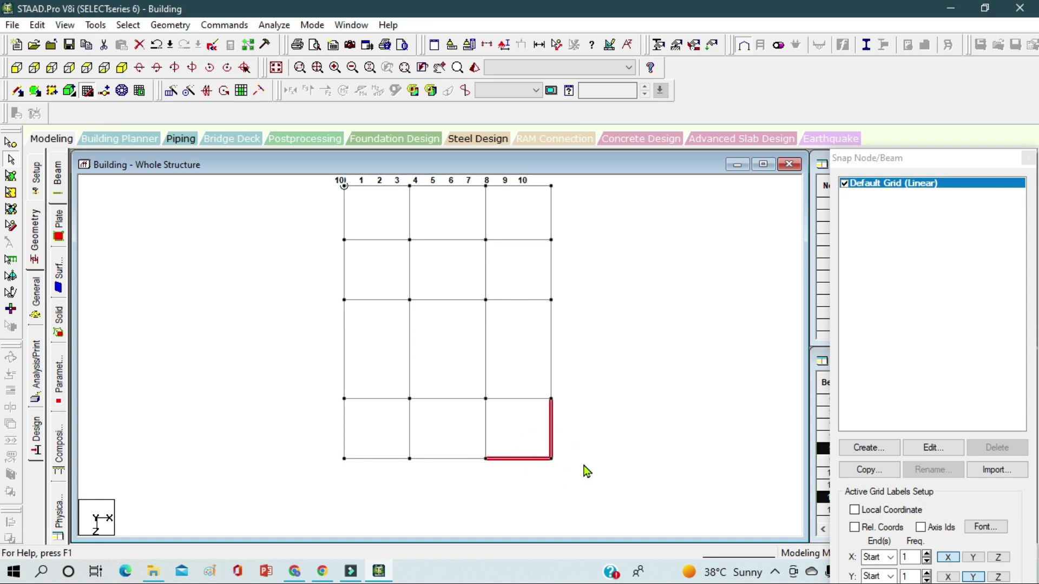
key("Delete")
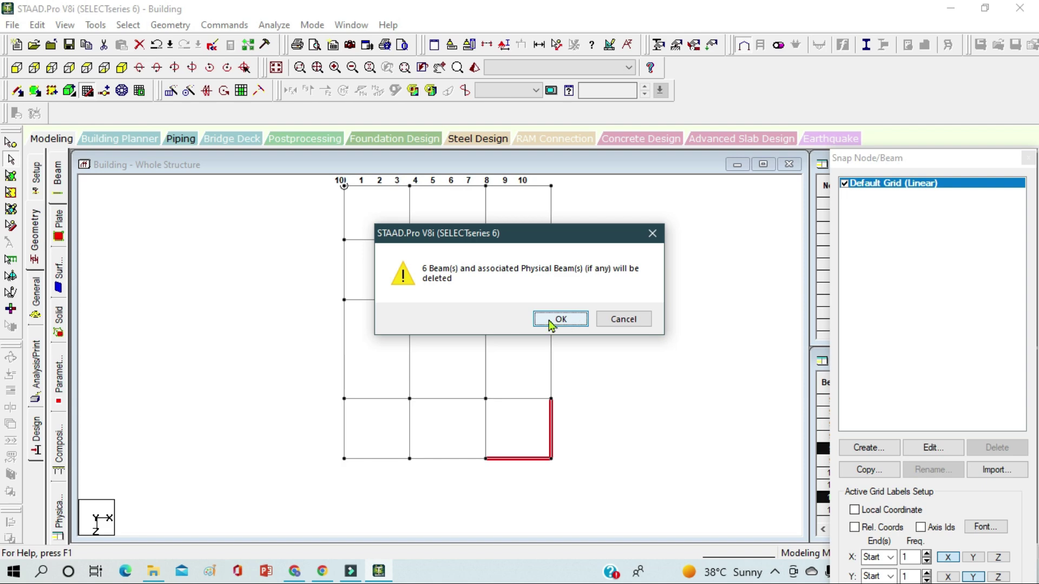
left_click(637, 326)
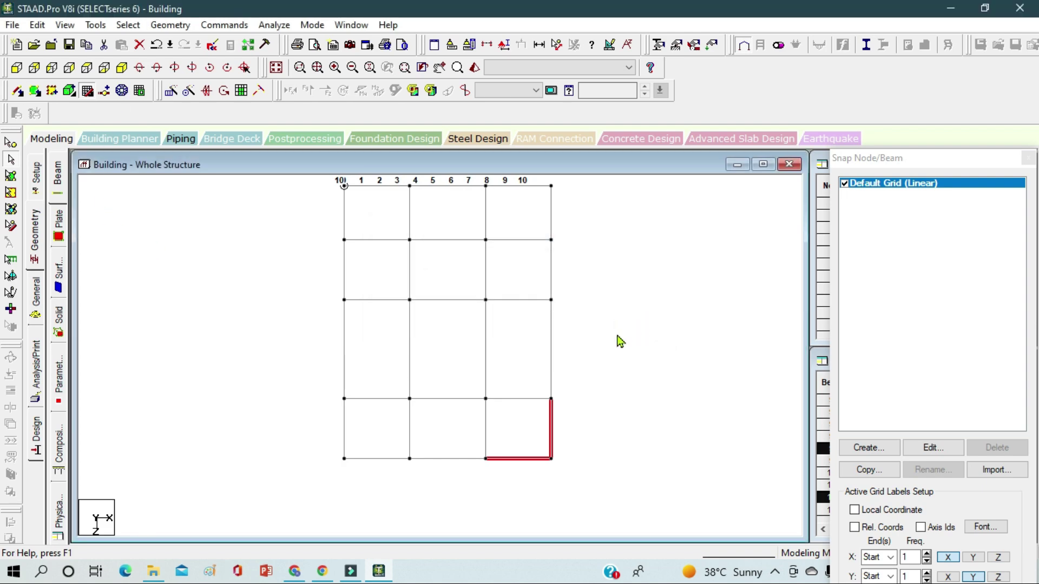
left_click(124, 70)
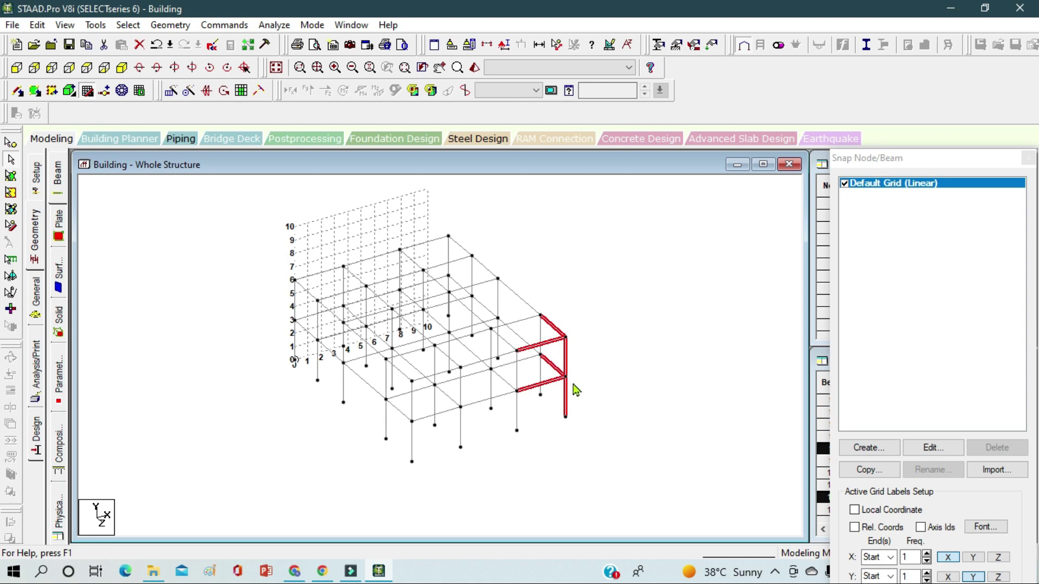
scroll(568, 394, "up", 3)
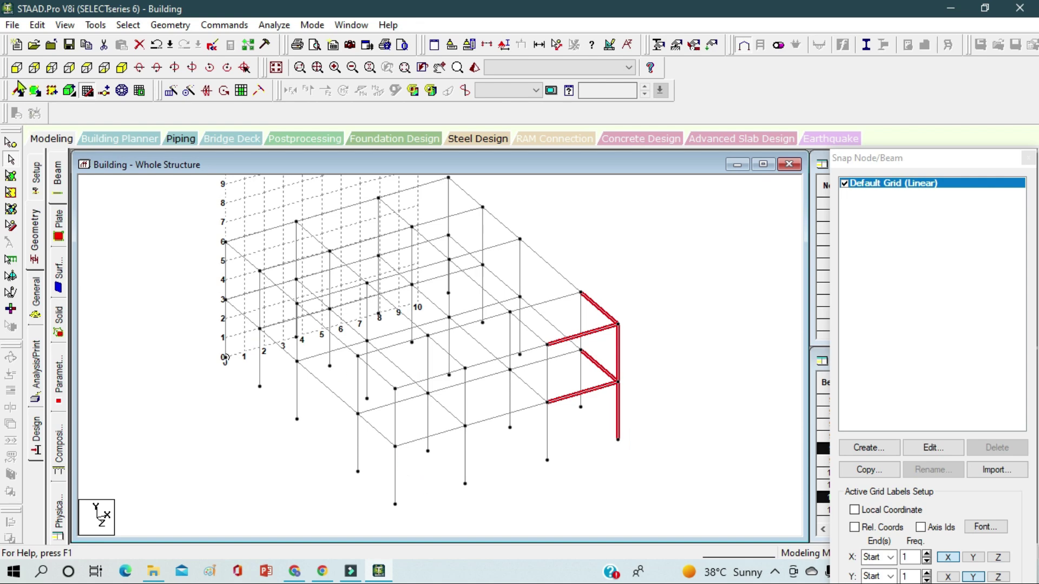
Delete the selected corner bay beams from the plan view, removing their orphaned nodes too.
left_click(85, 69)
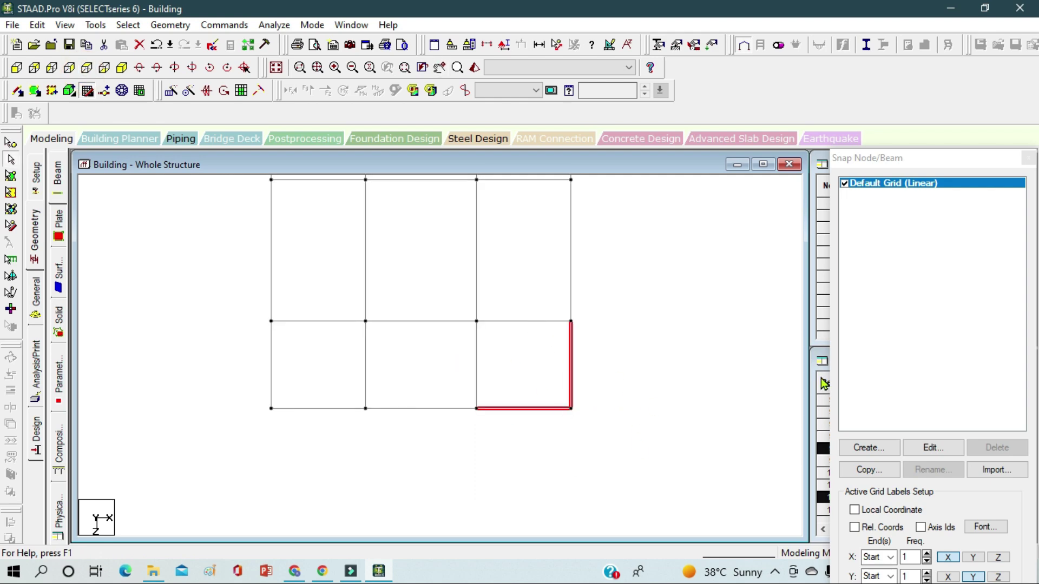
key("Delete")
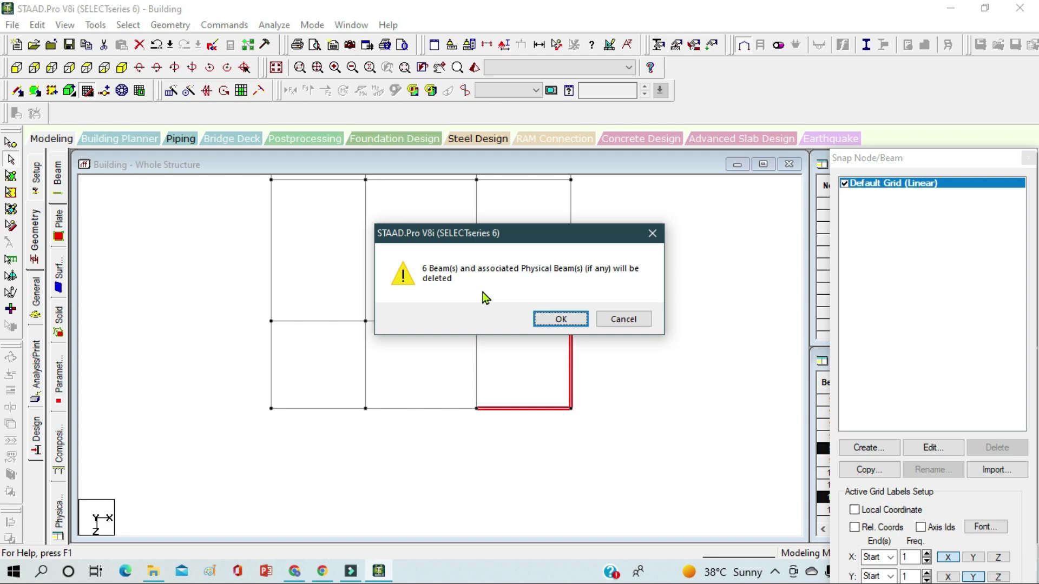
left_click(562, 320)
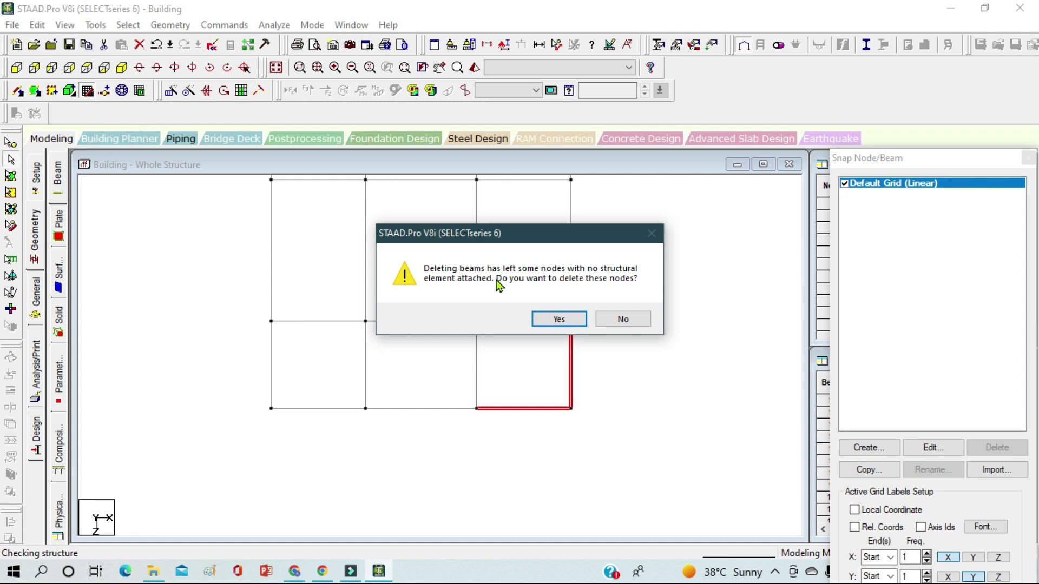
left_click(580, 324)
Delete the bottom-left corner bay's six beams and its leftover orphan node.
middle_click_drag(540, 371, 660, 383)
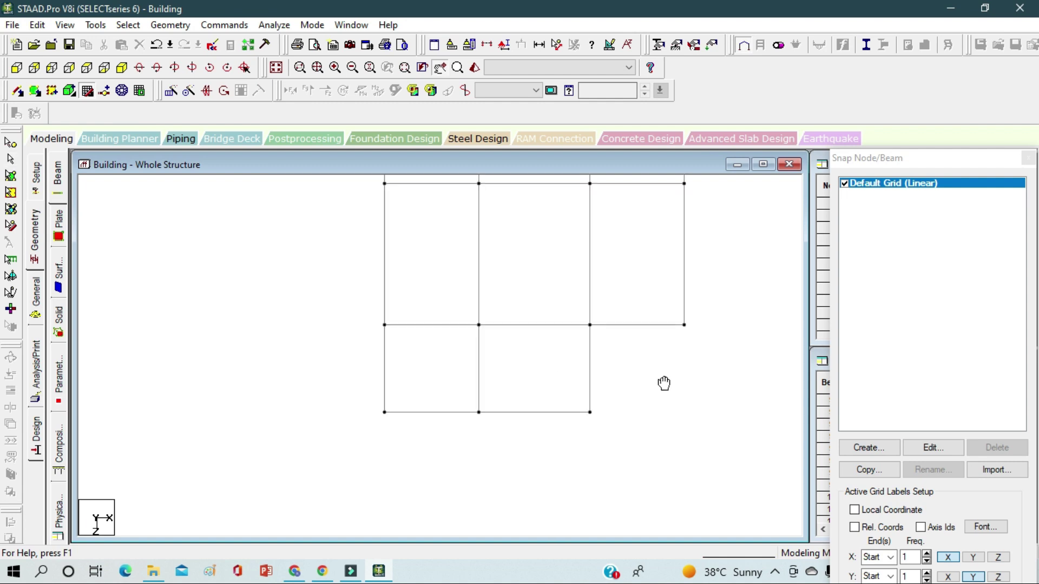
left_click_drag(424, 454, 304, 344)
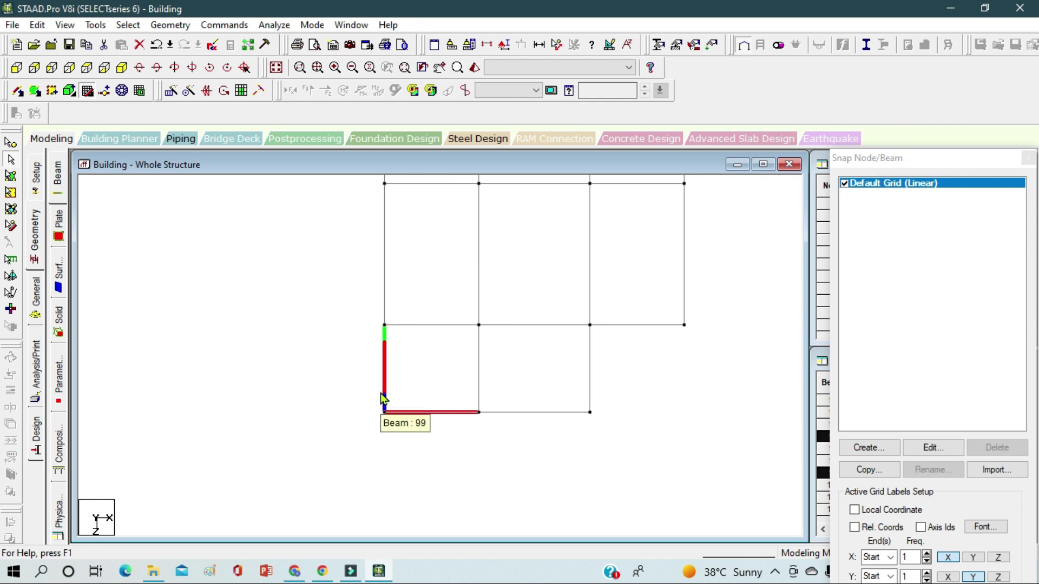
key("Delete")
key("Return")
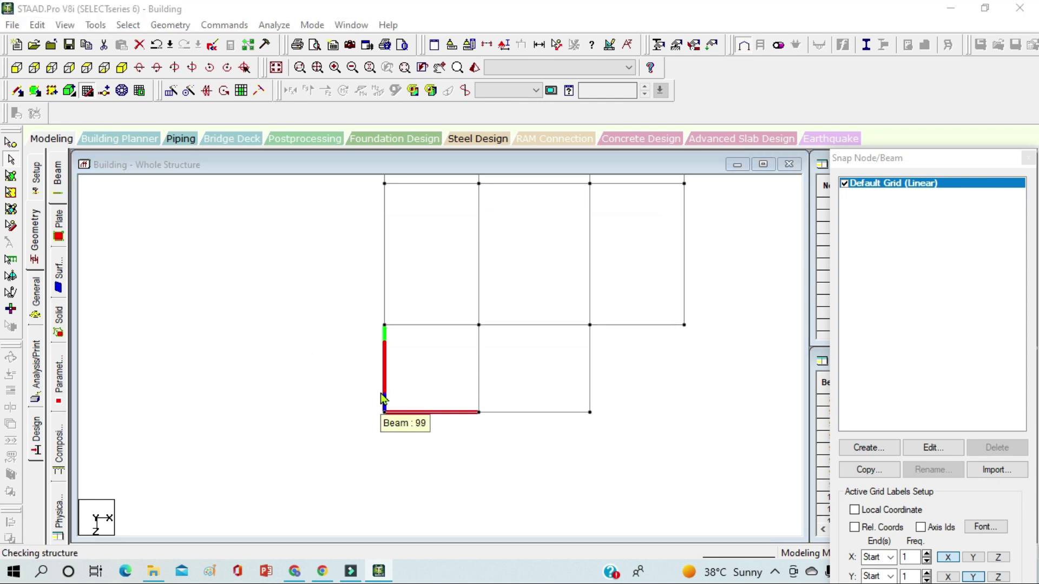
key("Return")
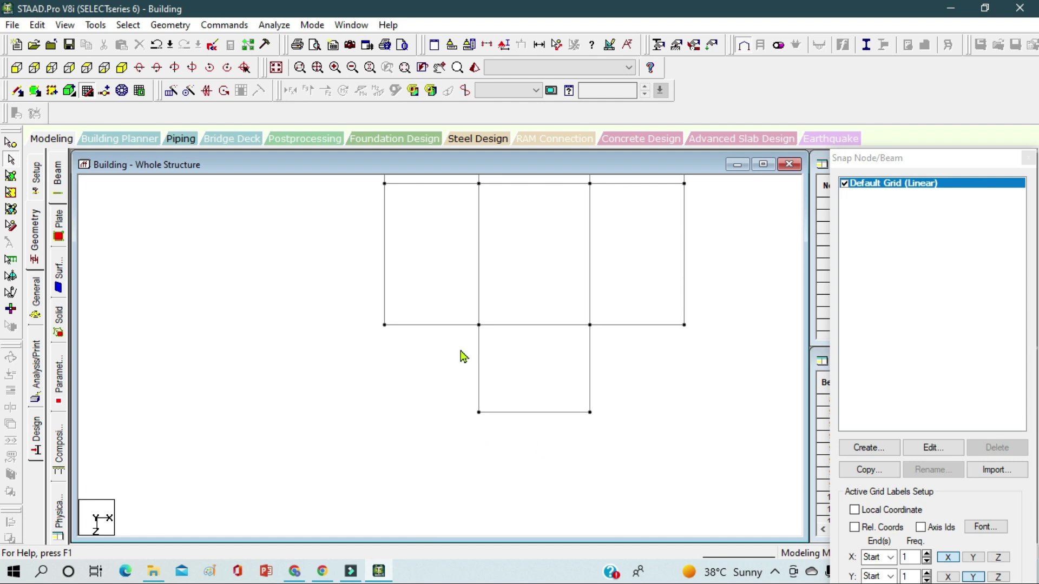
Show the trimmed frame in isometric view and check the front beams.
left_click(122, 67)
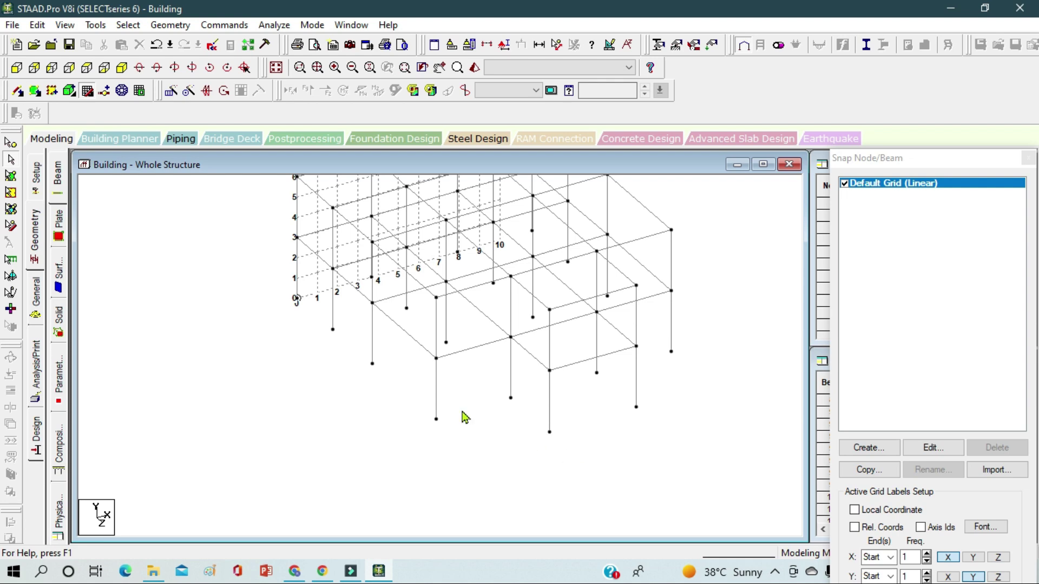
left_click(433, 395)
left_click(466, 351)
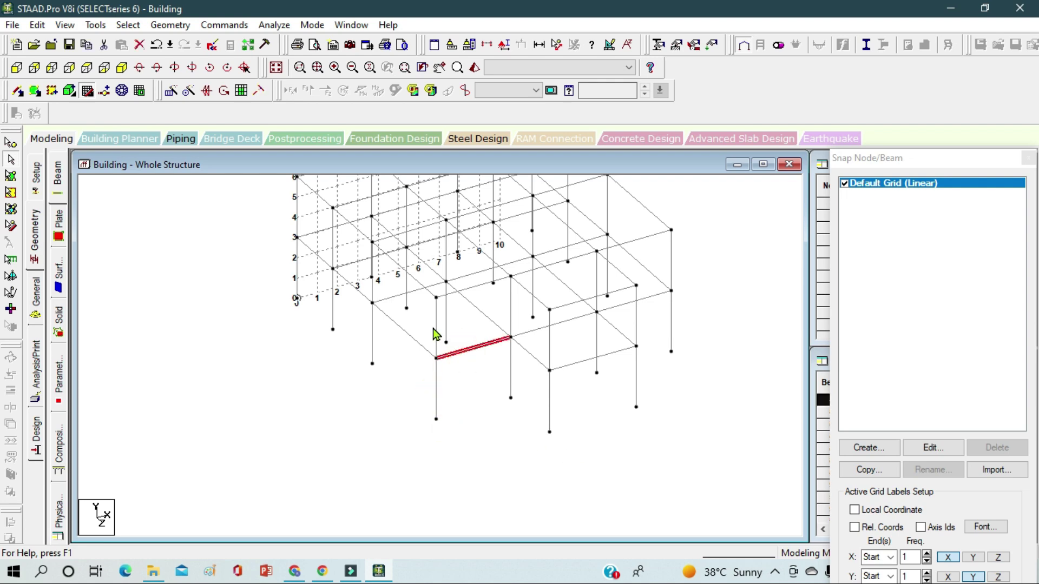
left_click(468, 376)
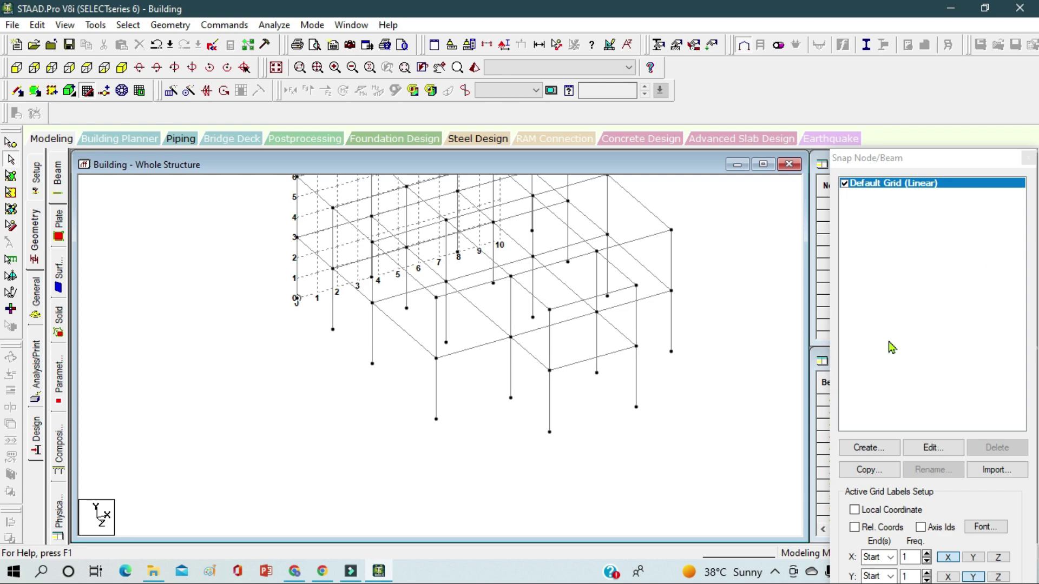
Close the Snap Node/Beam grid panel, zoom the frame to fit, and scroll the Nodes table to node 59.
left_click_drag(926, 158, 860, 81)
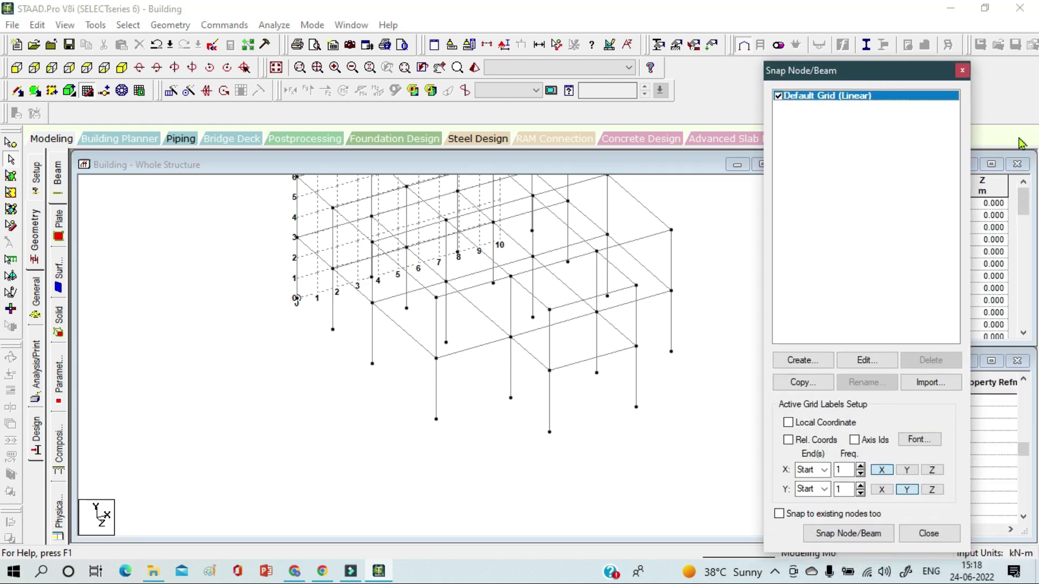
left_click(960, 74)
scroll(666, 349, "down", 5)
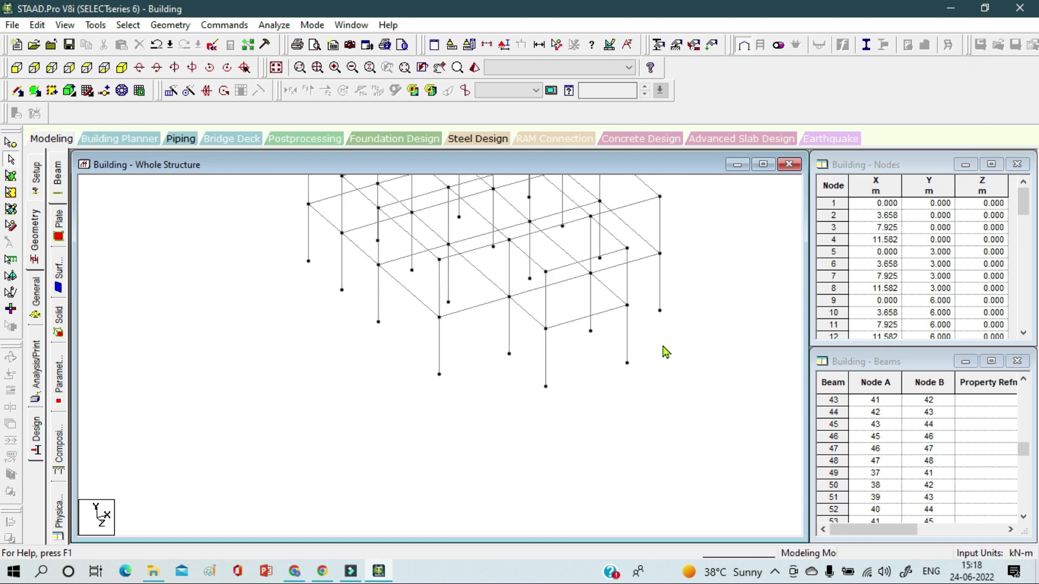
scroll(498, 399, "up", 2)
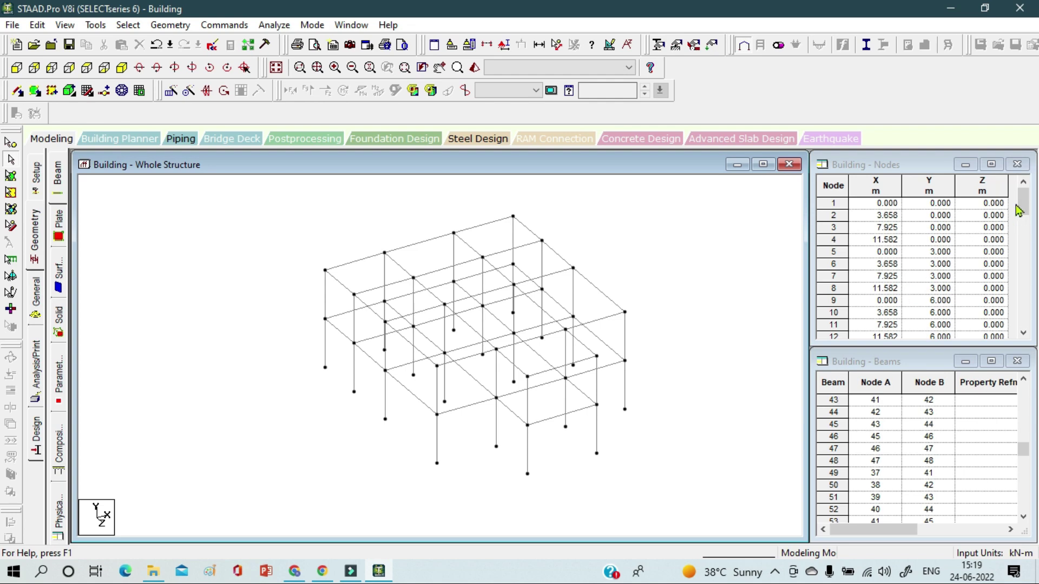
left_click_drag(1021, 210, 1036, 346)
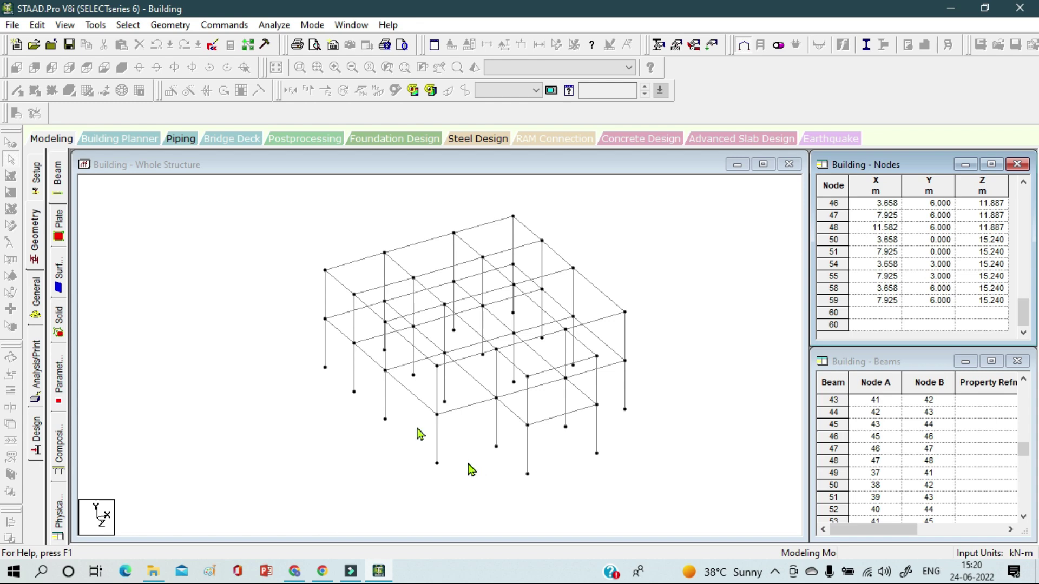
Show the building frame in front elevation, the X-Y plane.
left_click(268, 326)
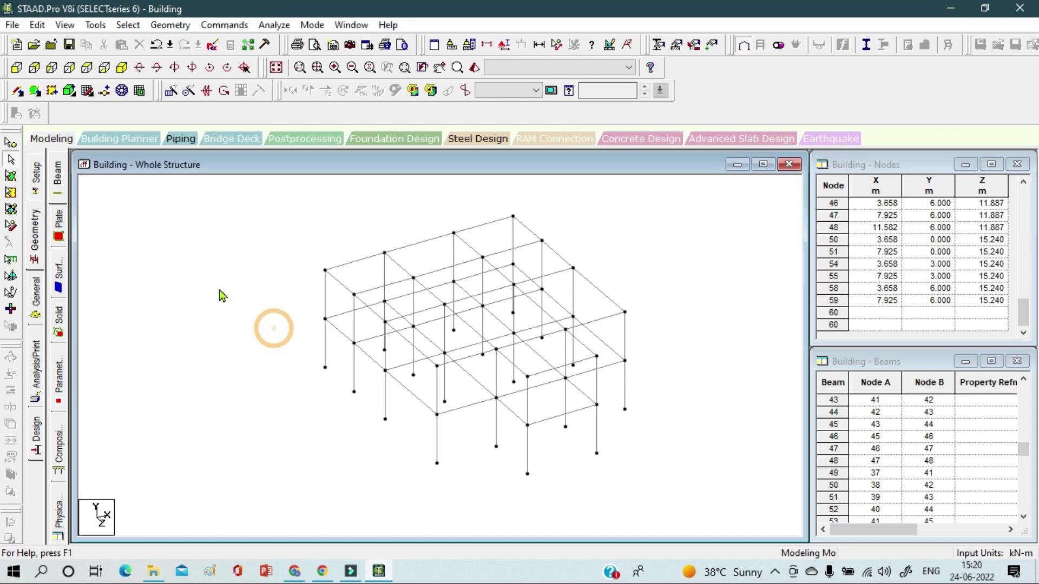
left_click(34, 97)
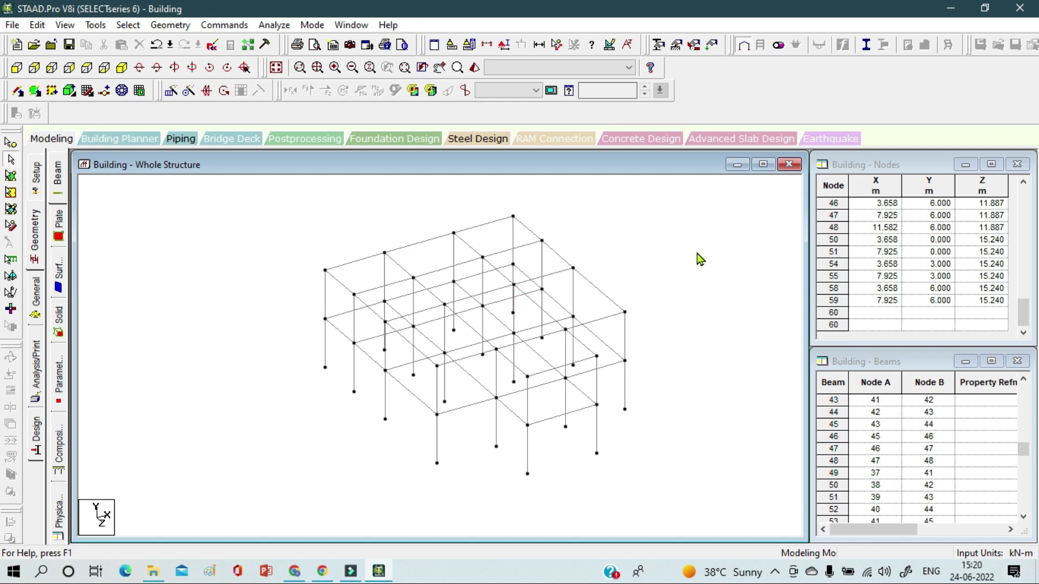
left_click_drag(697, 259, 741, 331)
left_click(17, 69)
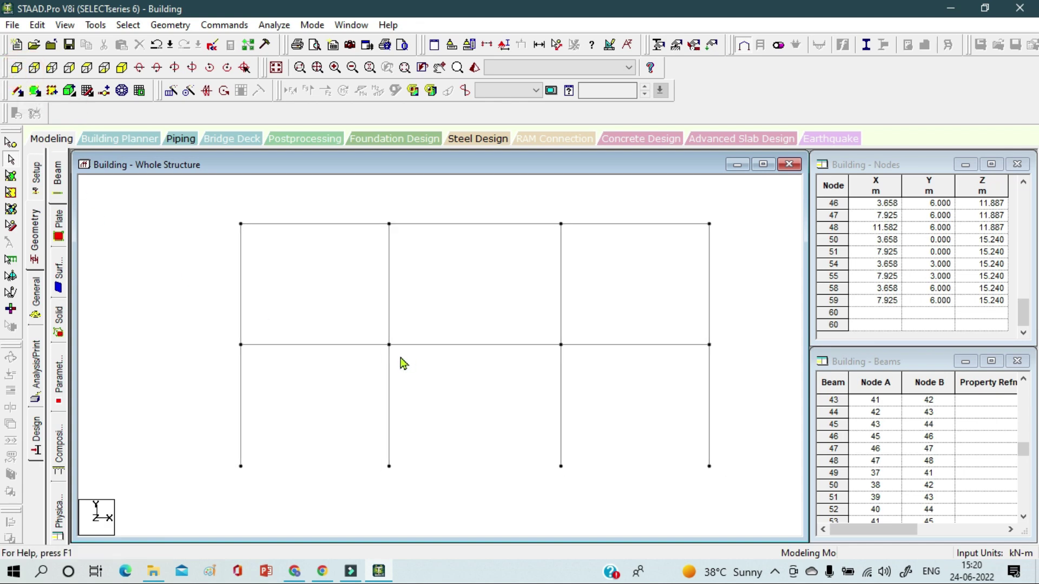
Set Cut Section to select what to view by Window/Rubber Band.
left_click(488, 46)
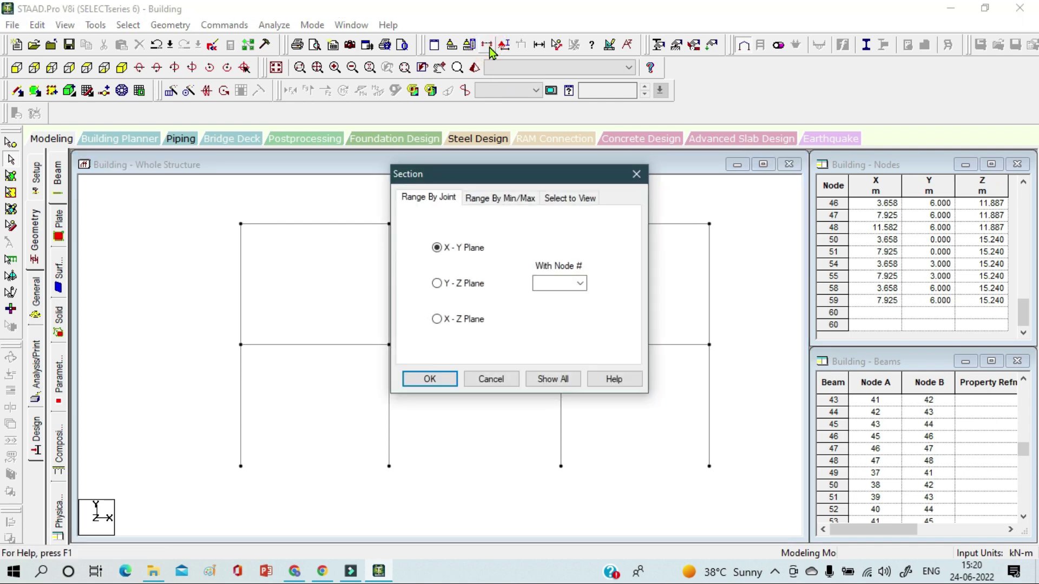
left_click_drag(503, 174, 493, 59)
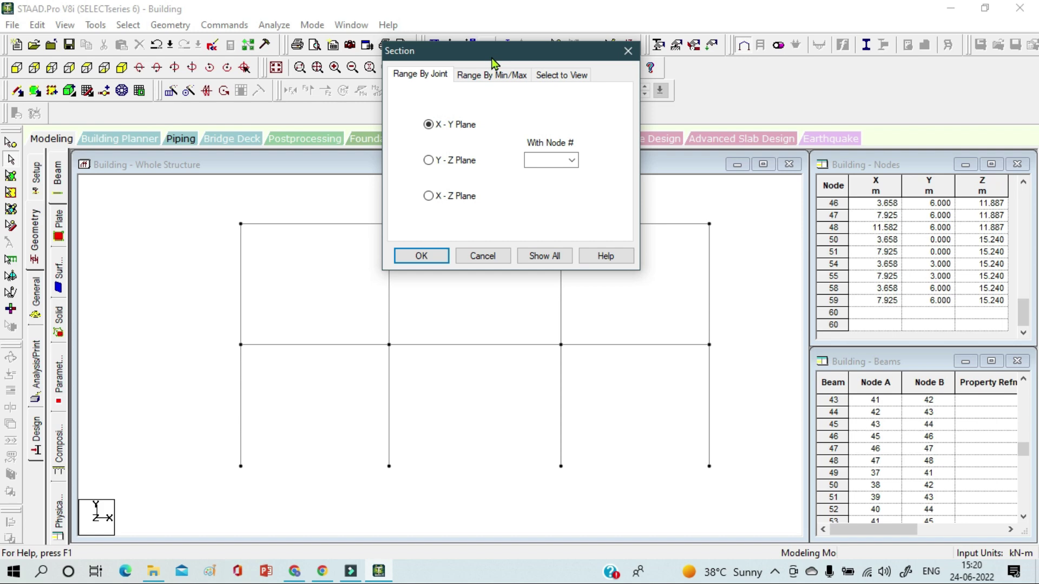
left_click(436, 255)
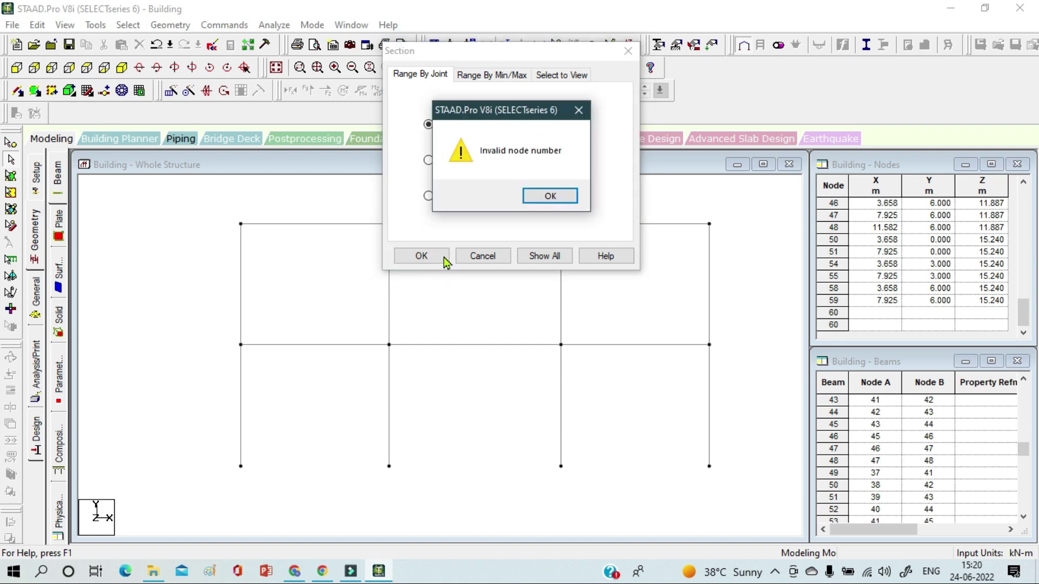
left_click(547, 198)
left_click(570, 160)
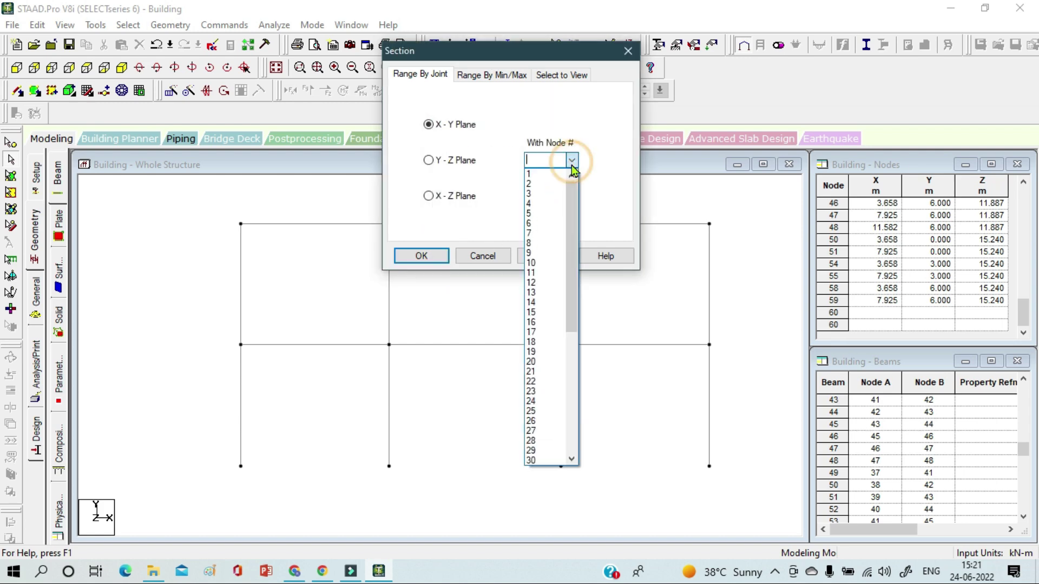
left_click(570, 160)
left_click(565, 78)
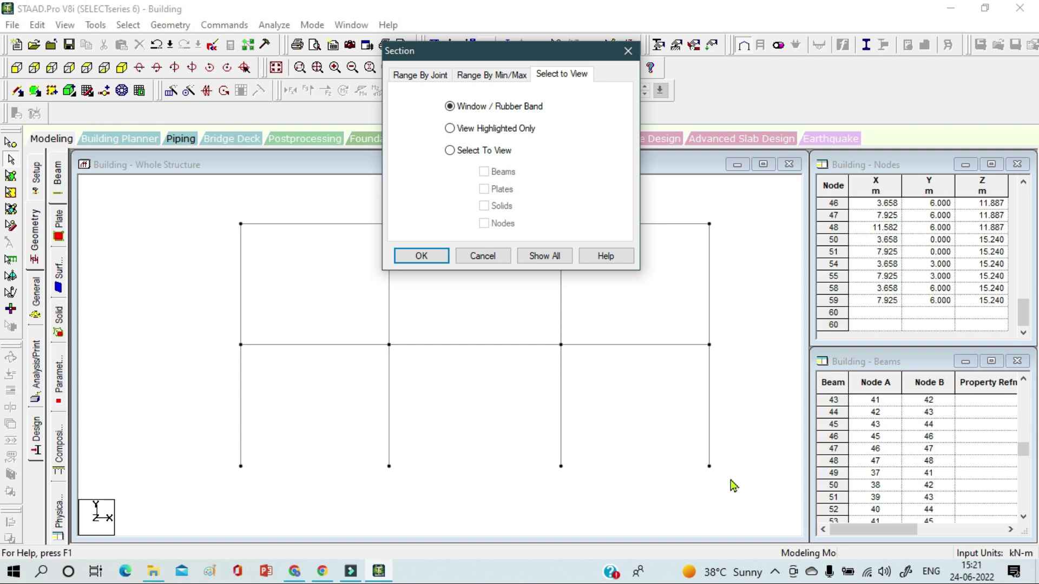
left_click(417, 261)
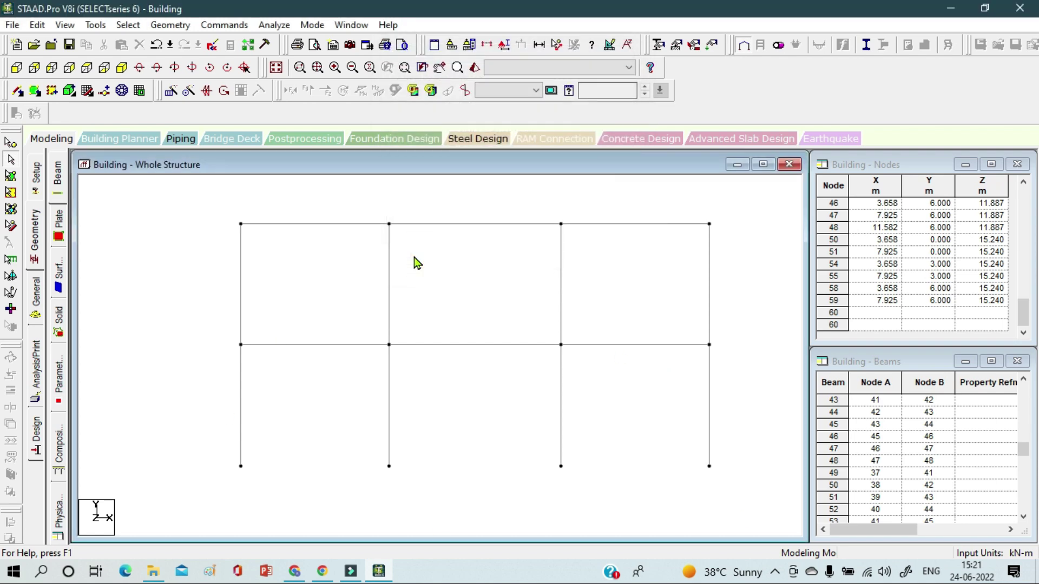
Window the lower storey to display it alone, seen in isometric view.
left_click_drag(177, 329, 741, 488)
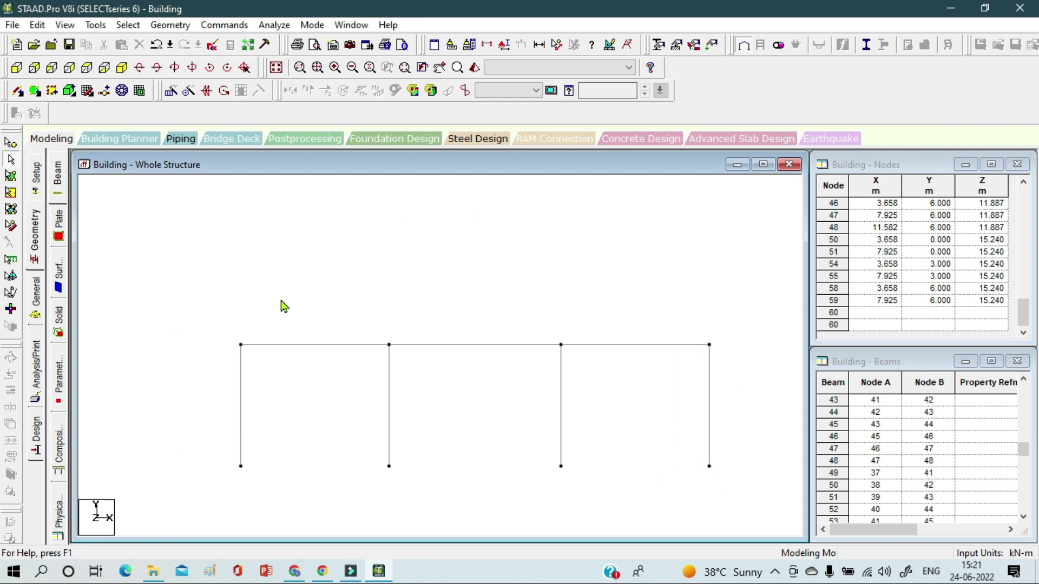
left_click(122, 67)
scroll(480, 389, "up", 2)
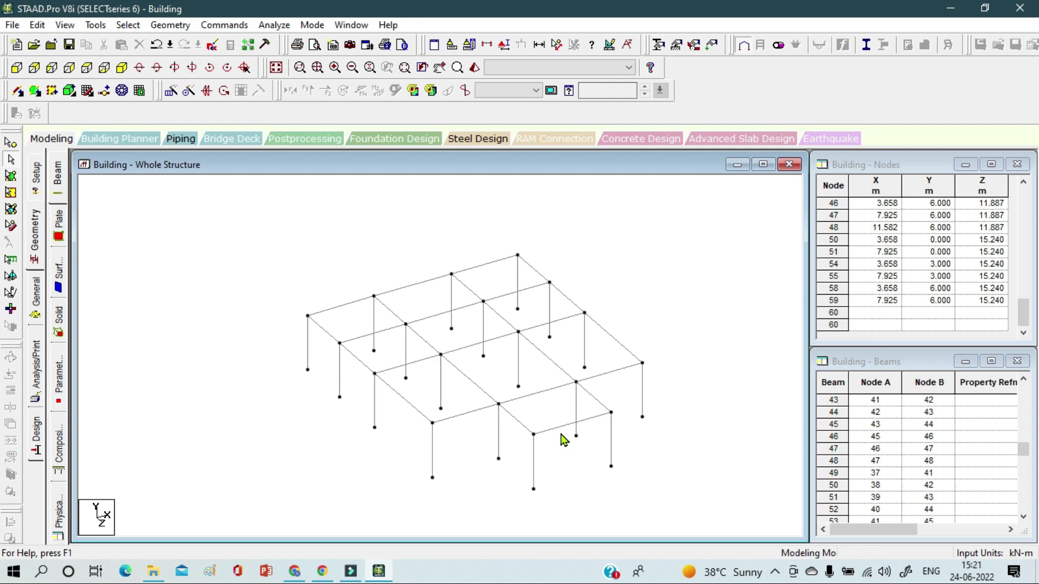
Add a 4-noded plate across the four outer floor corner nodes.
left_click(35, 96)
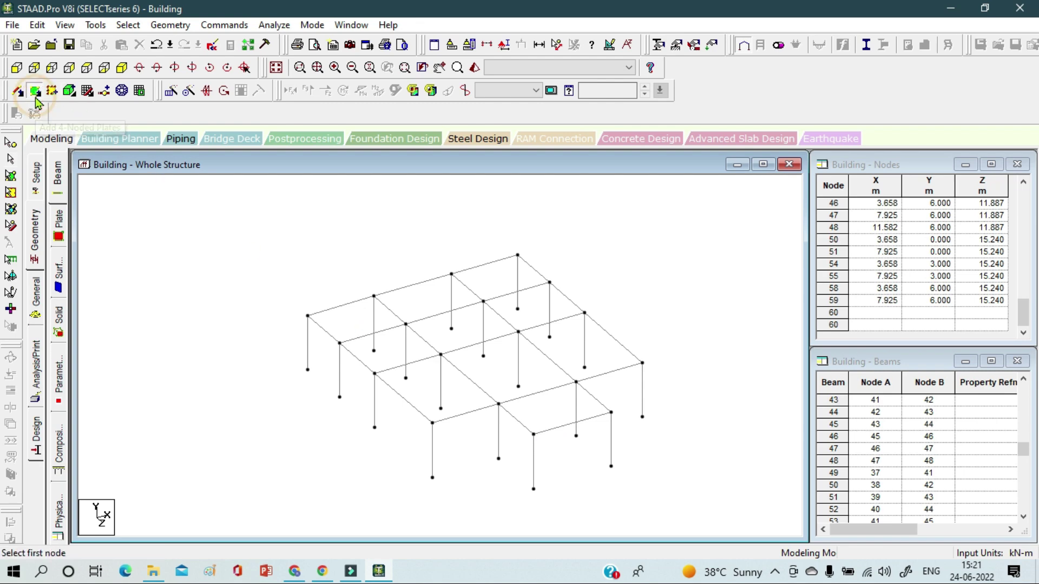
left_click(306, 316)
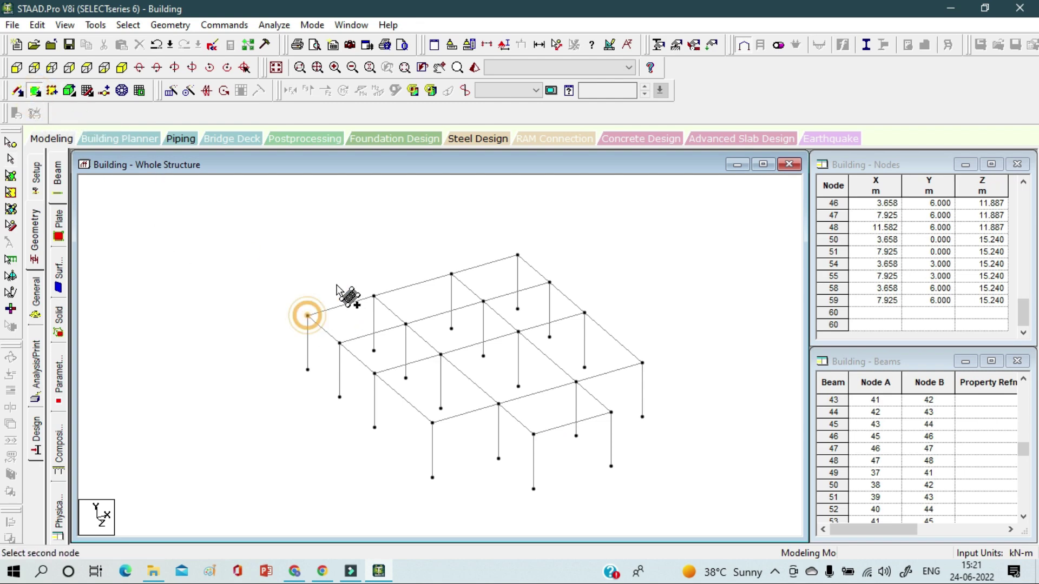
left_click(517, 255)
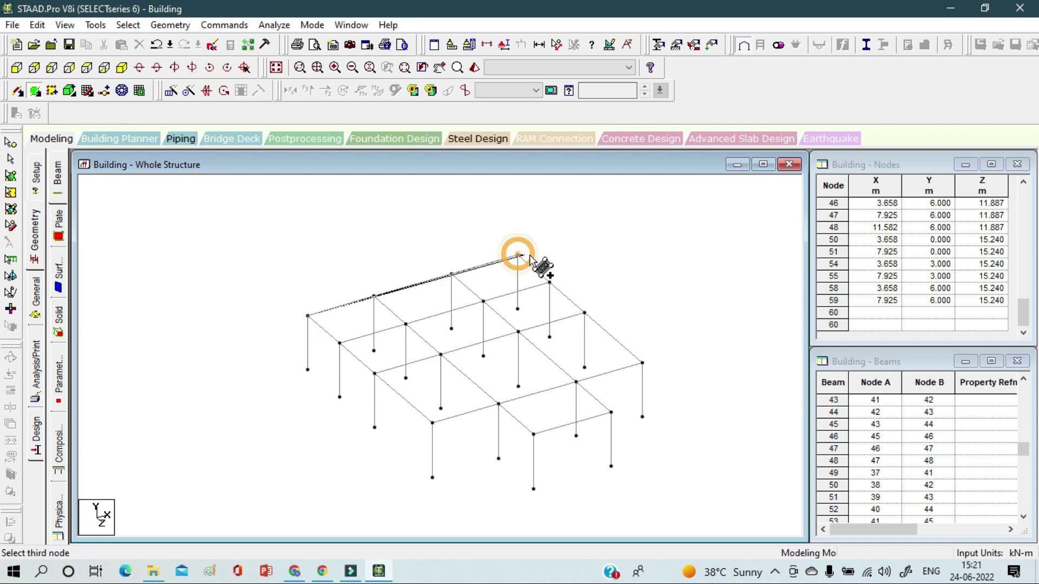
left_click(642, 362)
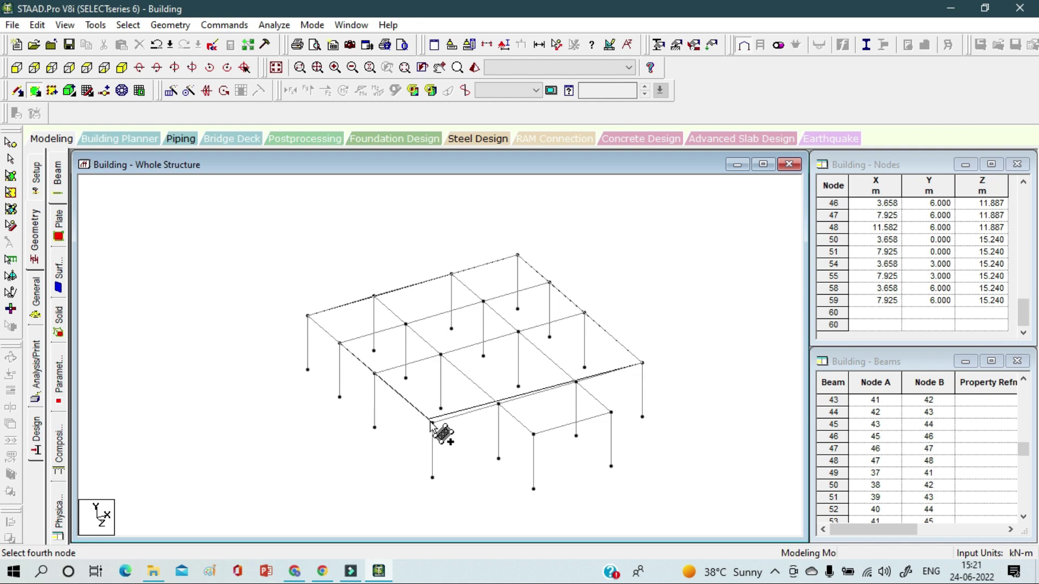
left_click(432, 422)
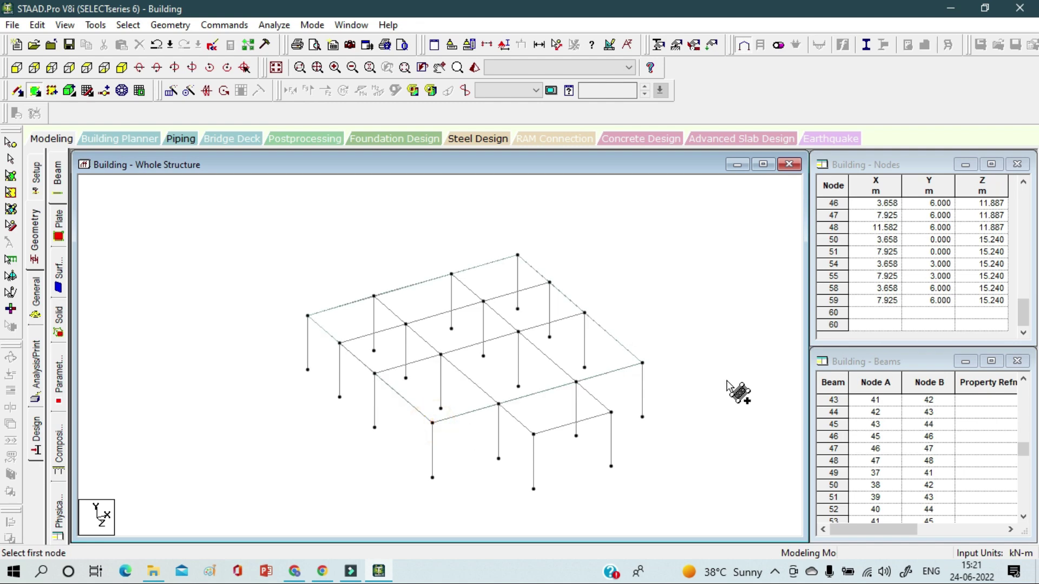
Add a smaller second 4-noded plate over a front bay.
middle_click_drag(726, 381, 708, 348)
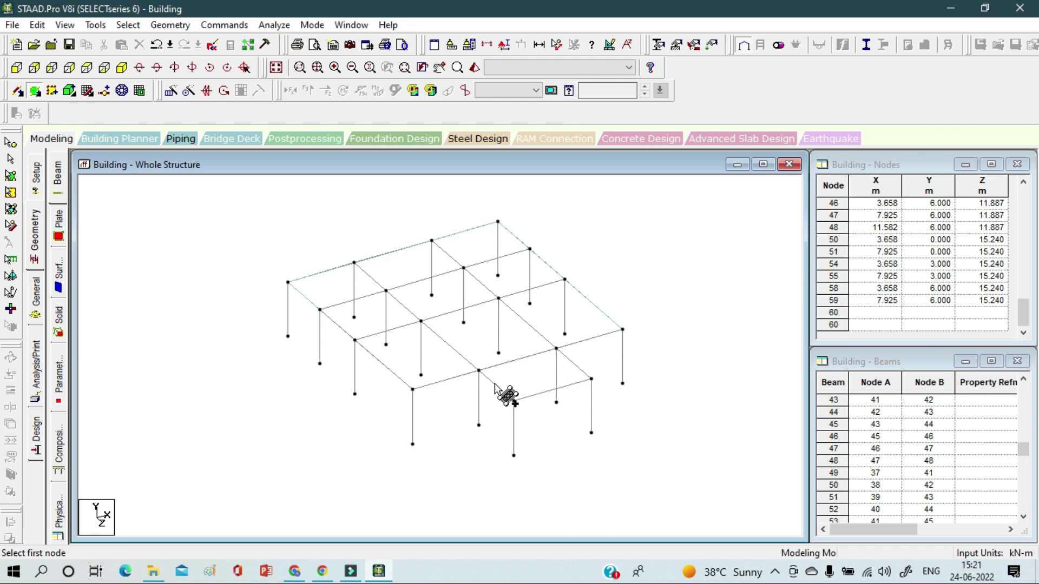
left_click(479, 371)
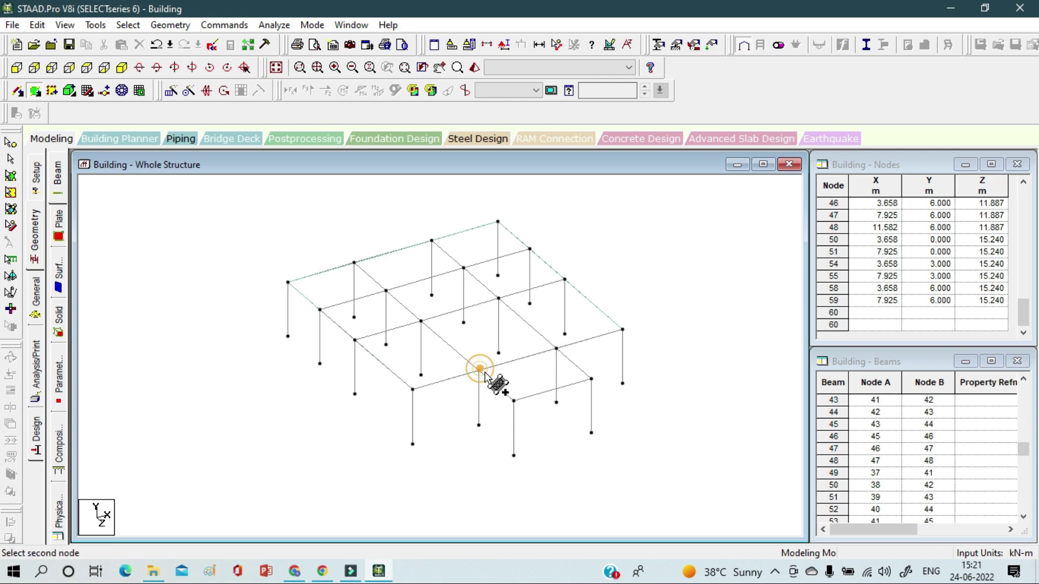
left_click(514, 401)
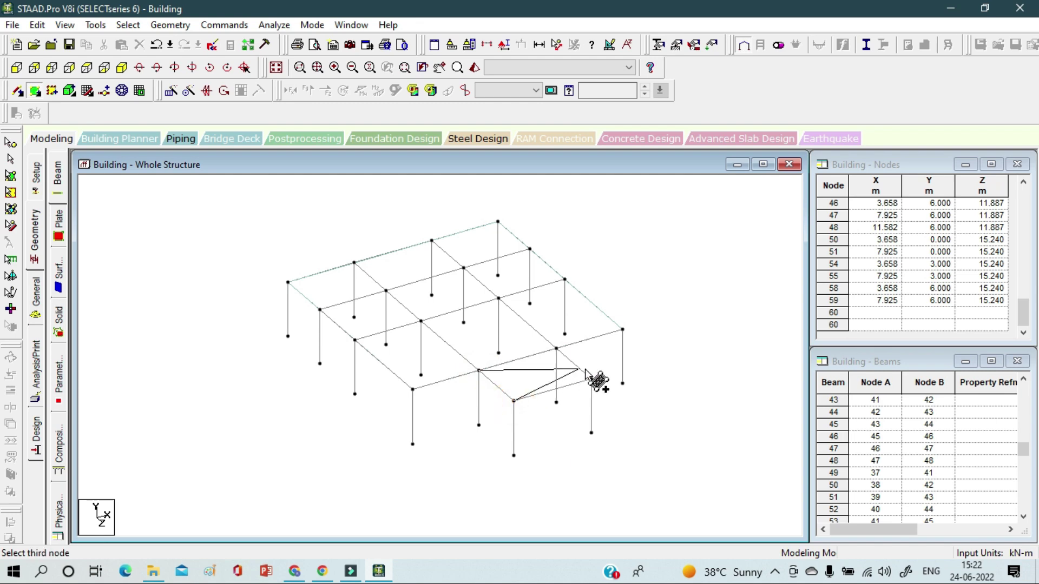
left_click(591, 380)
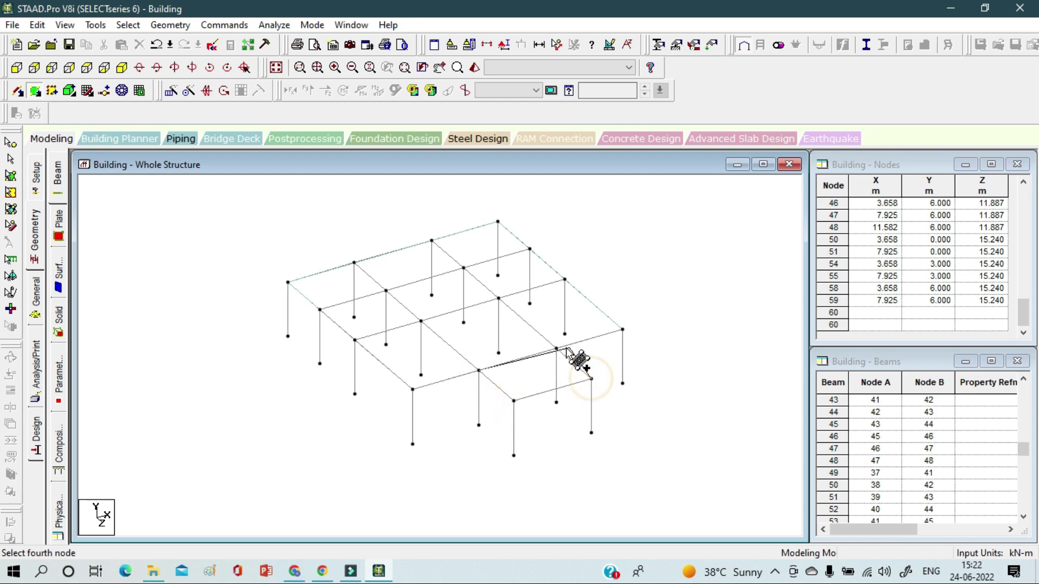
left_click(557, 348)
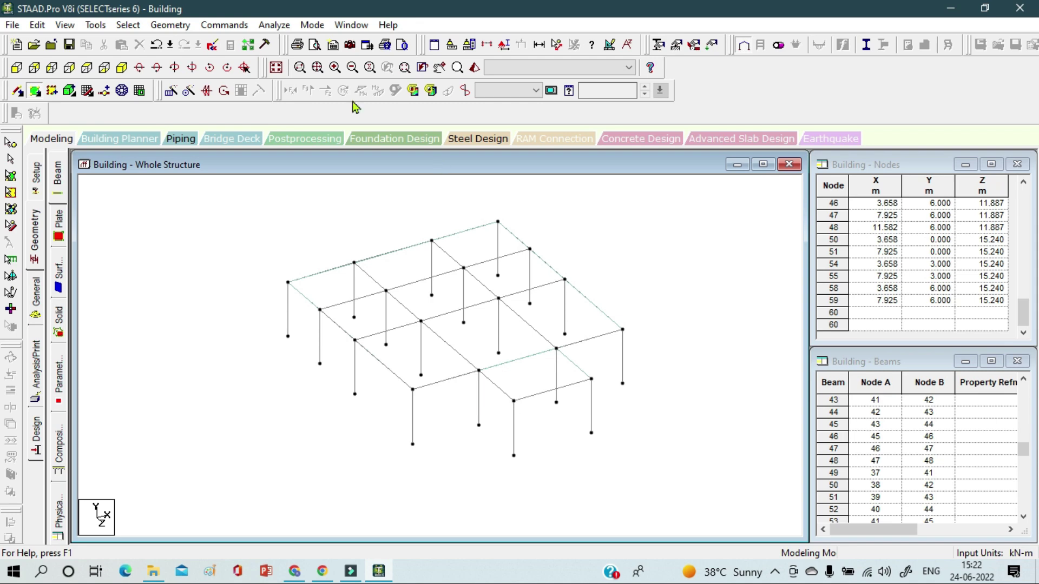
Show the whole two-storey structure again and cancel plate adding.
left_click(276, 69)
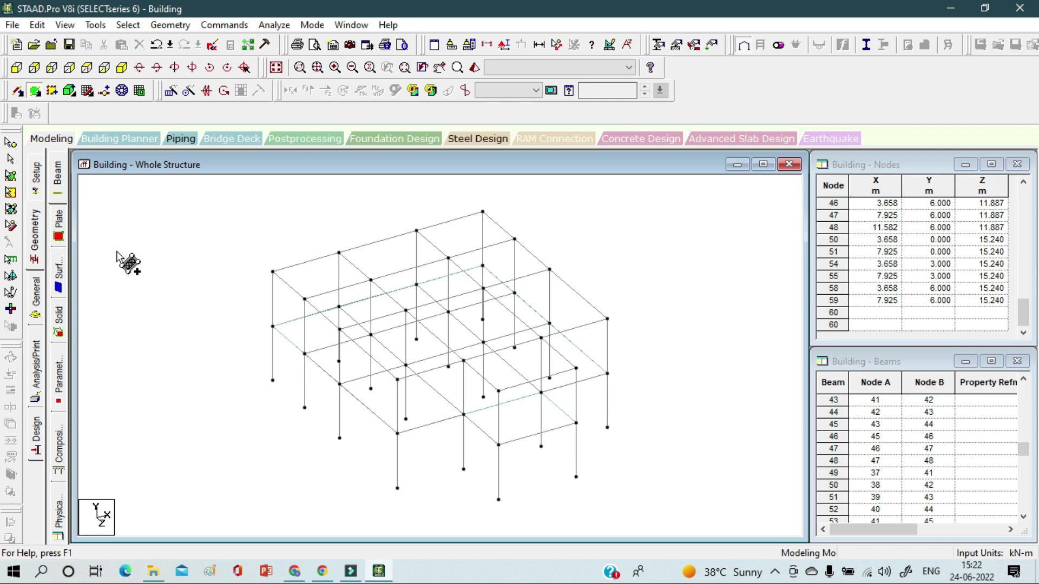
left_click(10, 159)
left_click(169, 224)
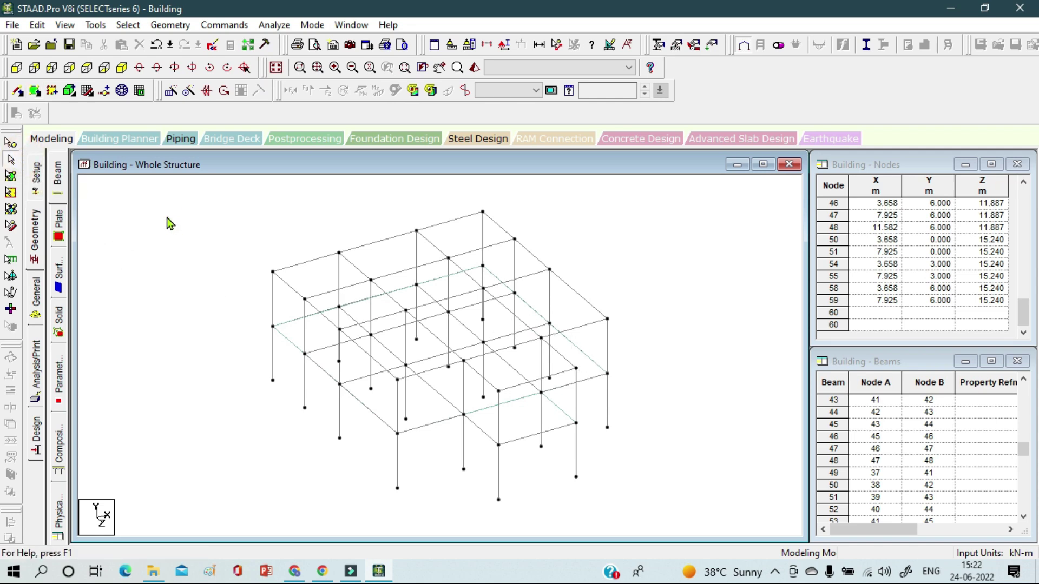
left_click(35, 91)
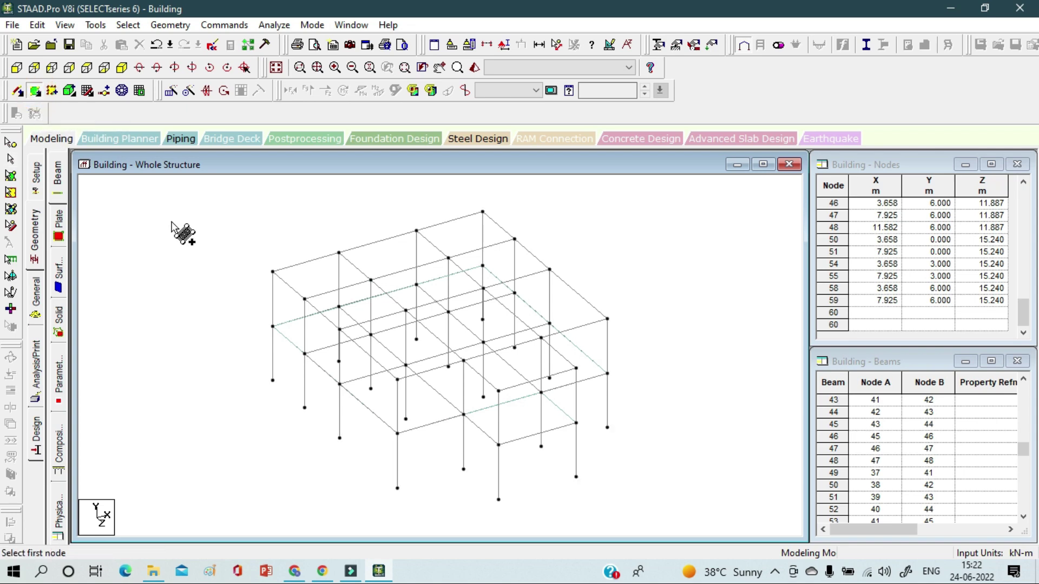
key("Escape")
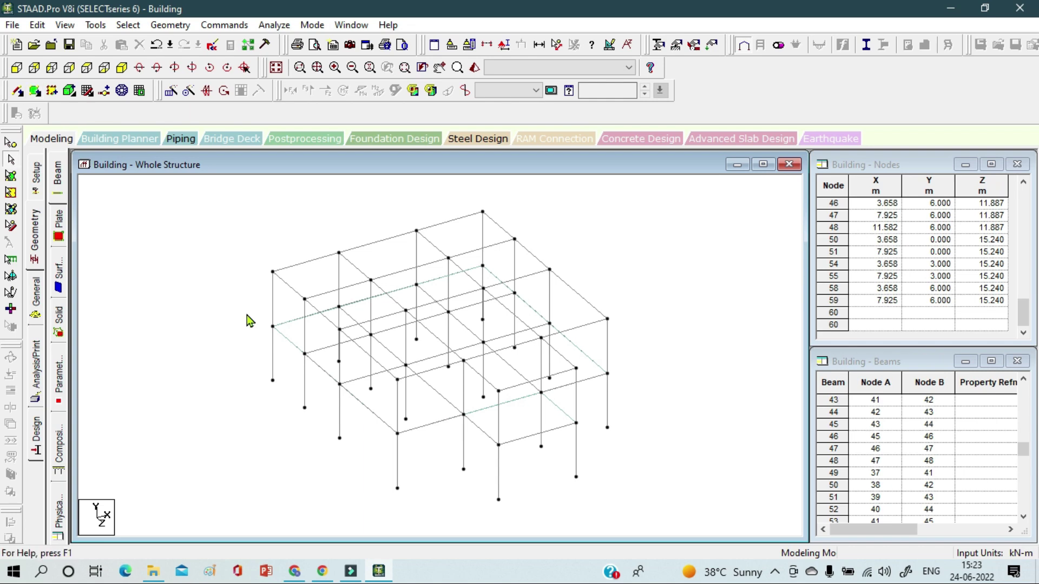
Window-select both floor plates with the Plates cursor.
left_click(10, 175)
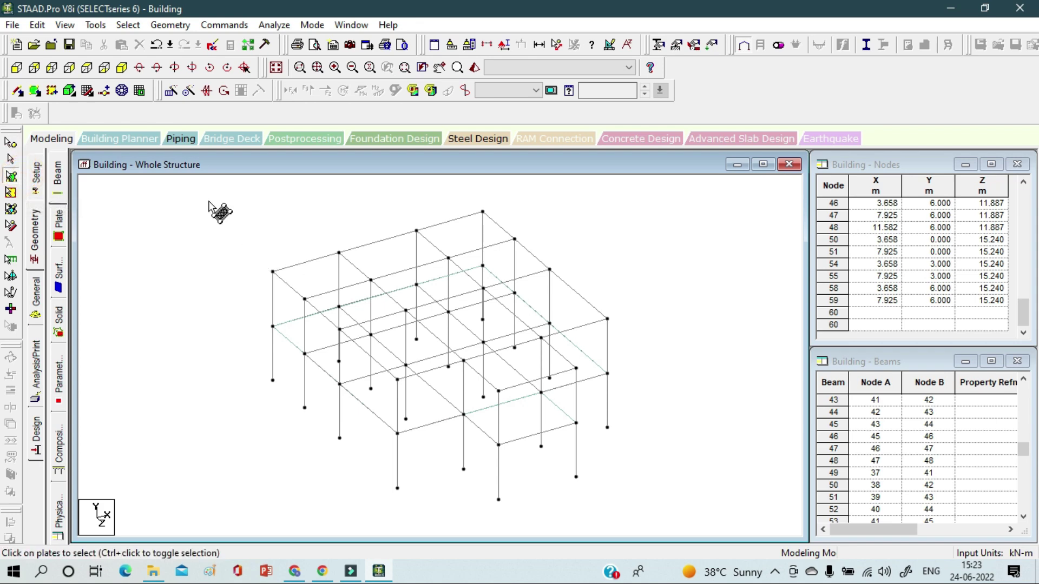
left_click_drag(198, 194, 649, 520)
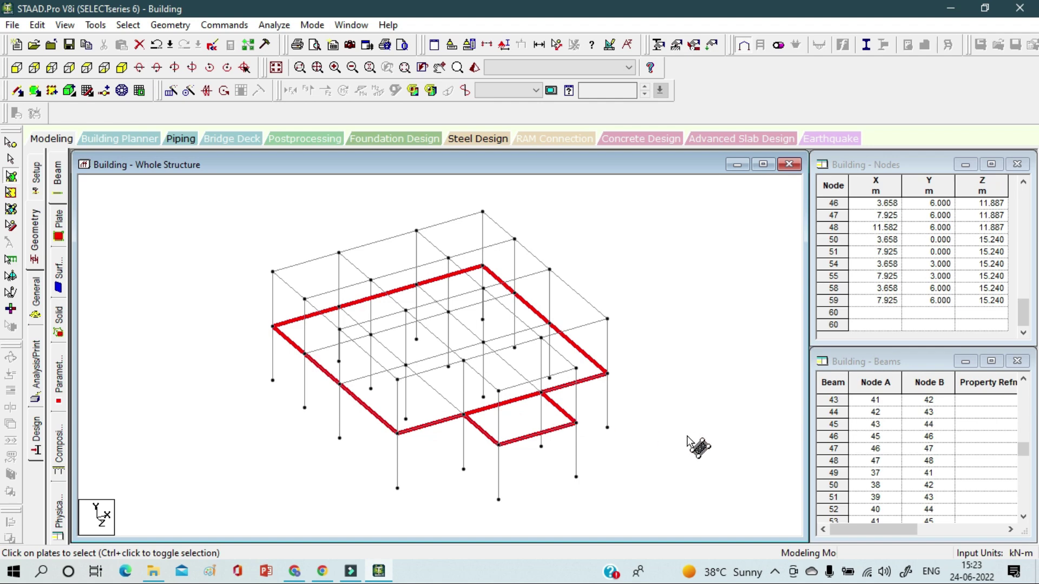
middle_click_drag(698, 441, 665, 431)
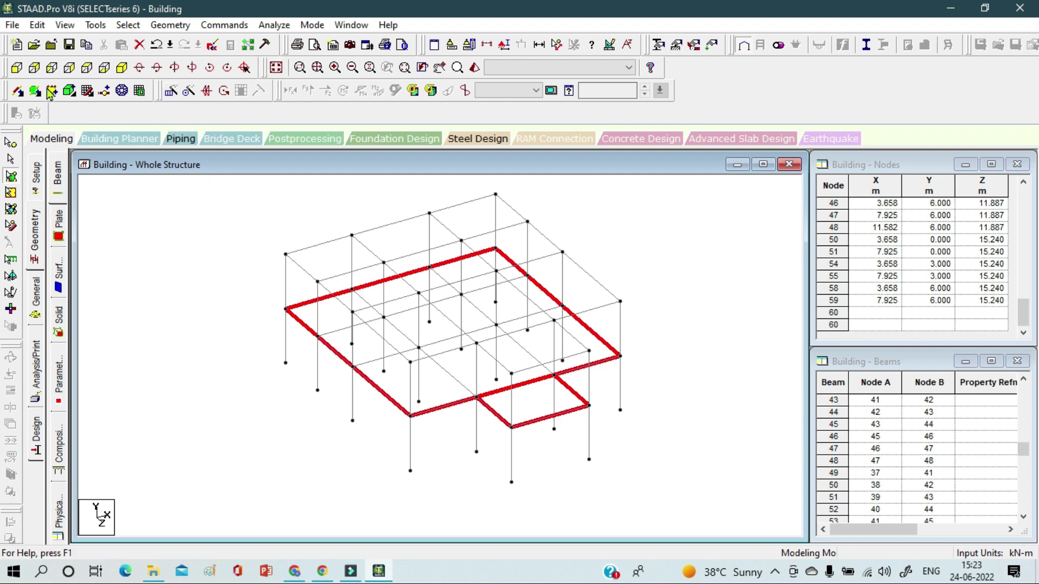
Translationally repeat the plates once along global Y with 3 m step spacing.
left_click(172, 96)
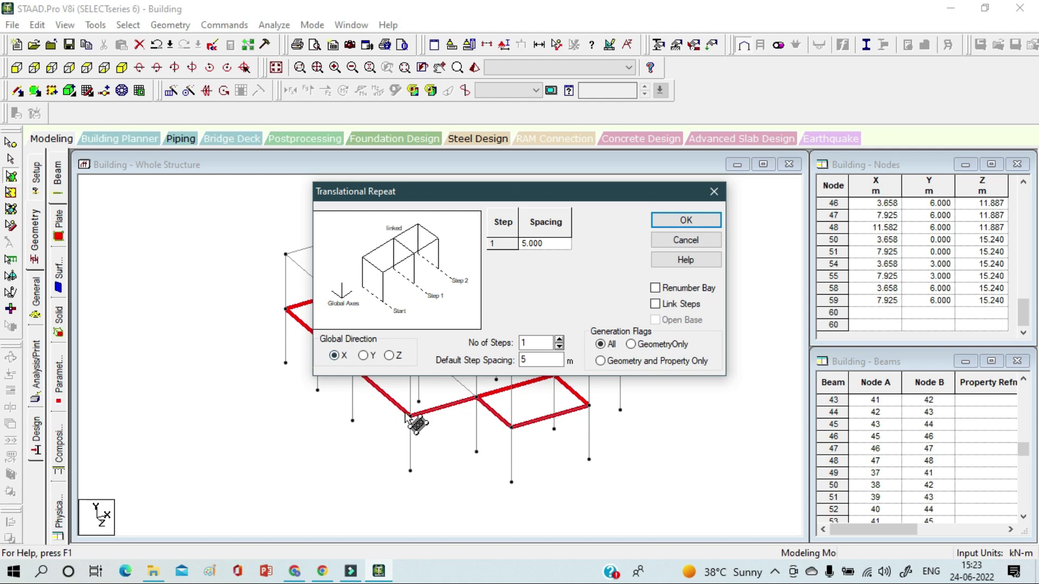
left_click(361, 355)
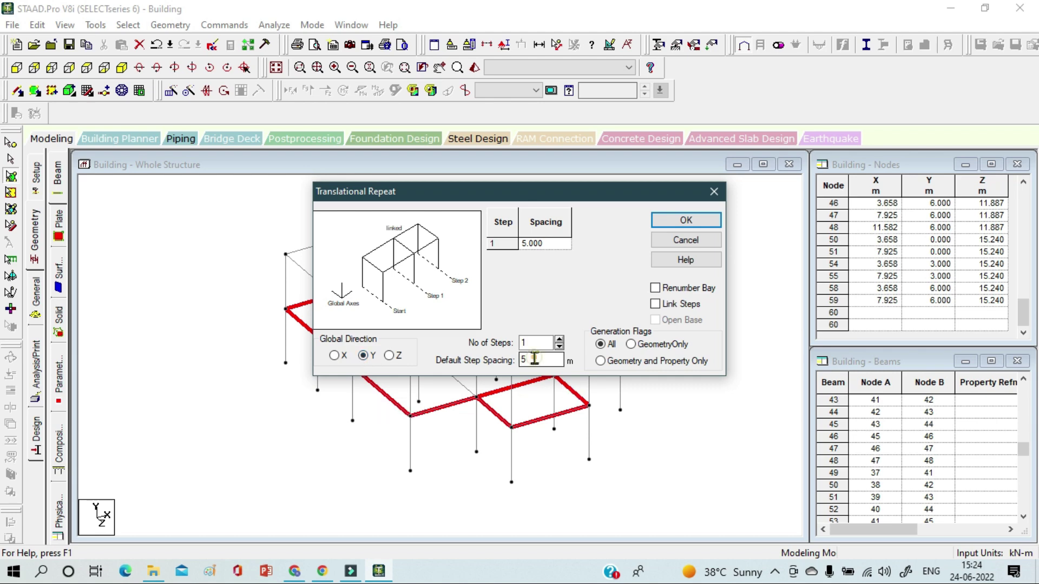
left_click_drag(529, 360, 438, 362)
type("3")
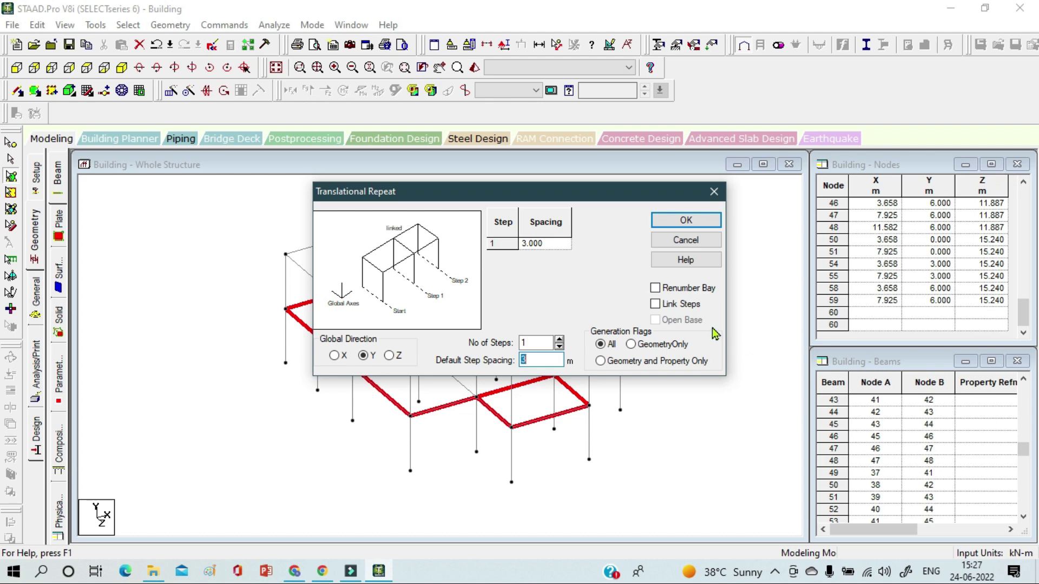
left_click(549, 358)
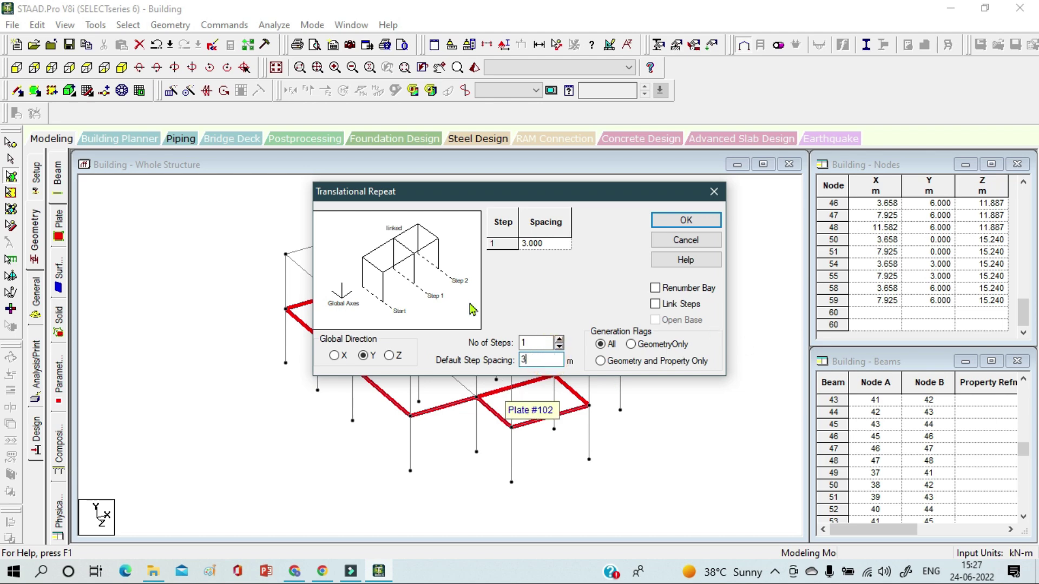
left_click(682, 220)
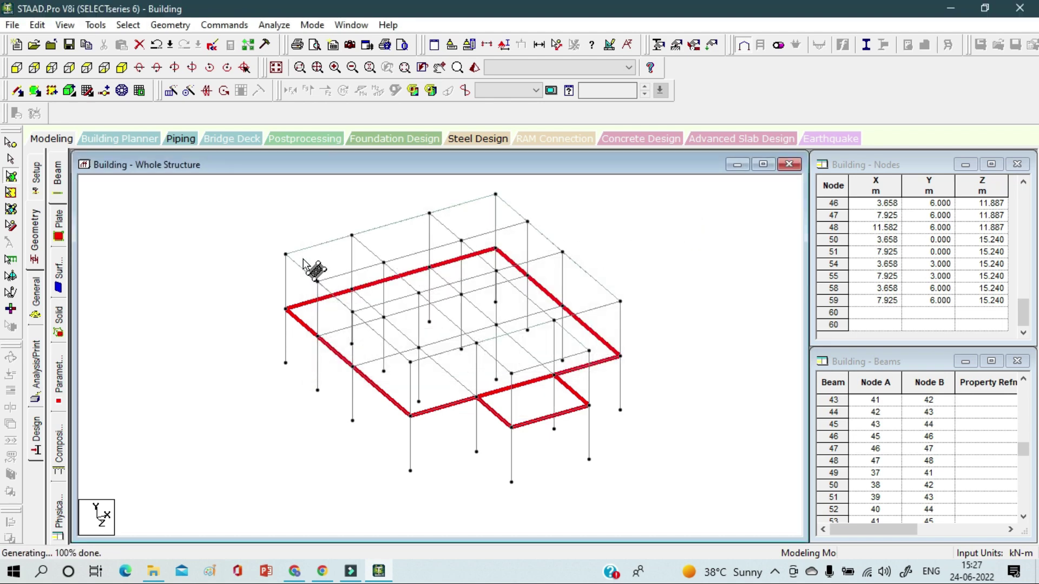
left_click(204, 256)
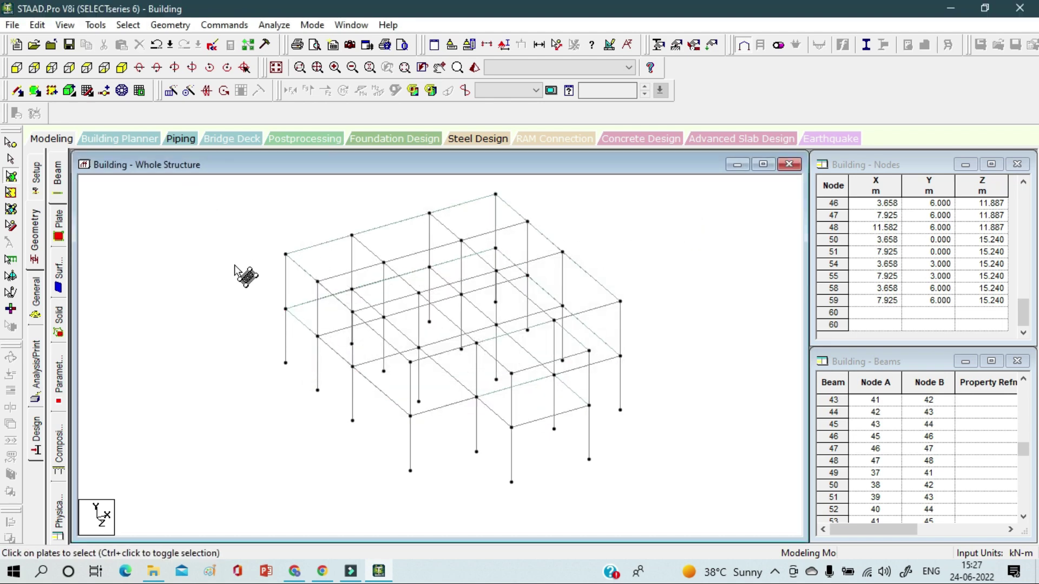
Check the frame in front, side and top views, ending in isometric.
scroll(236, 266, "down", 2)
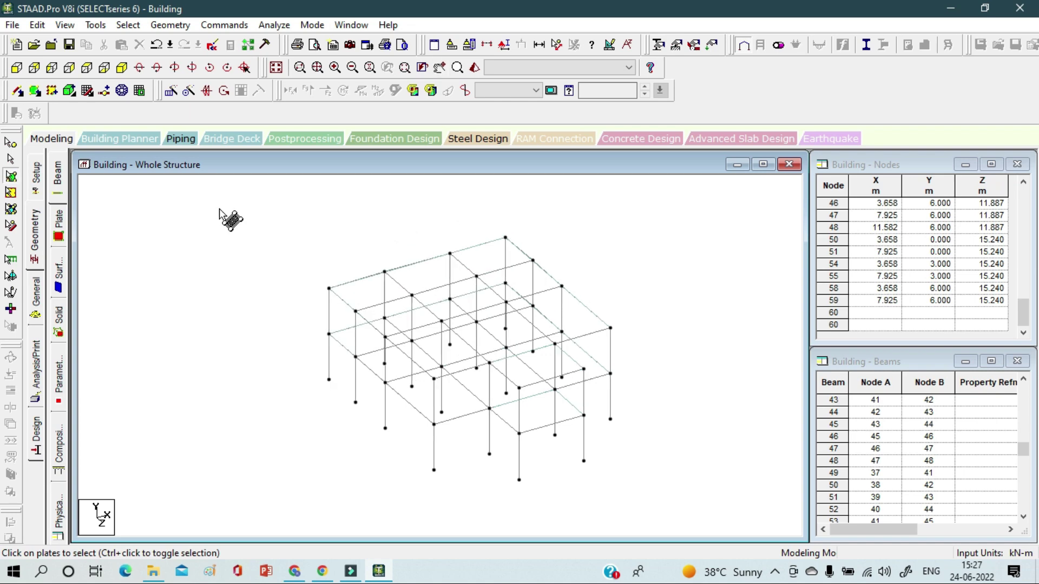
left_click_drag(215, 204, 675, 500)
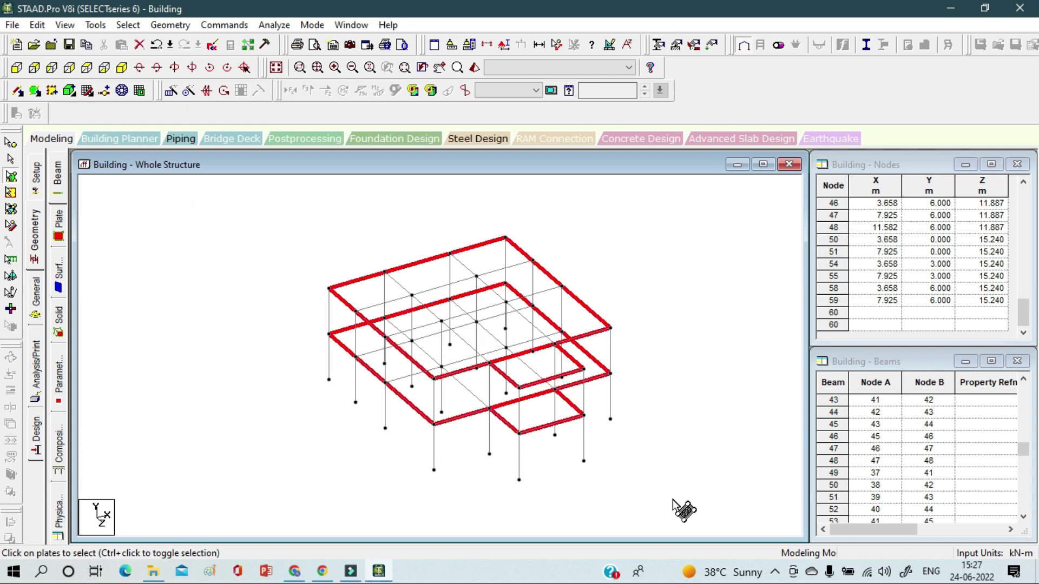
left_click(17, 68)
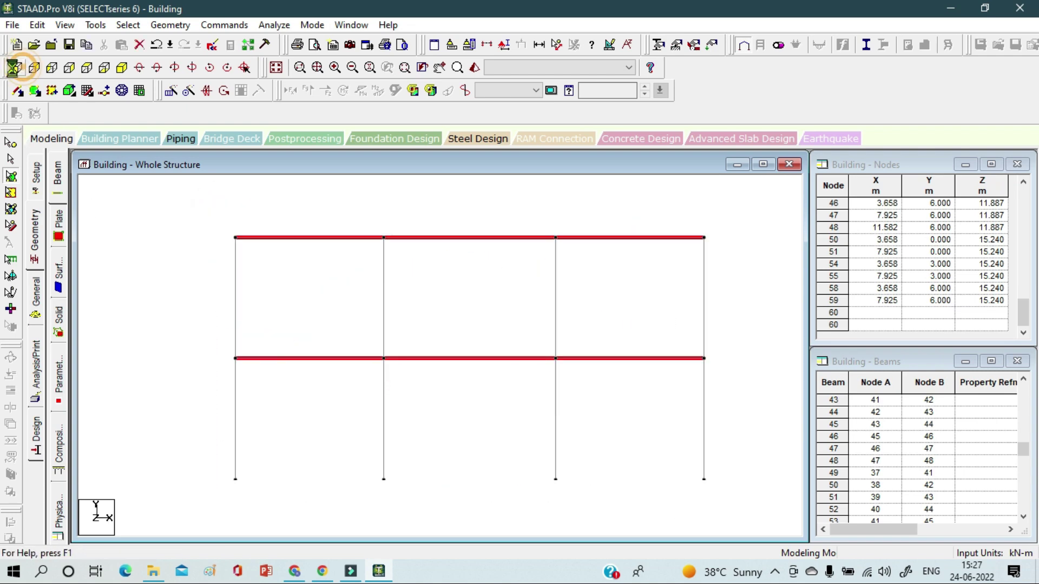
left_click(51, 67)
left_click(86, 72)
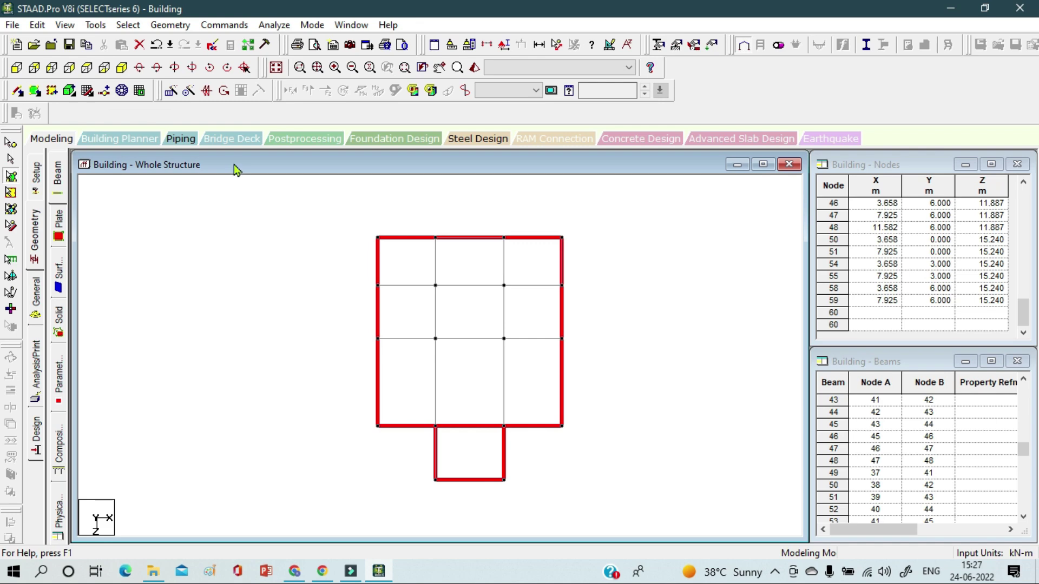
left_click(122, 68)
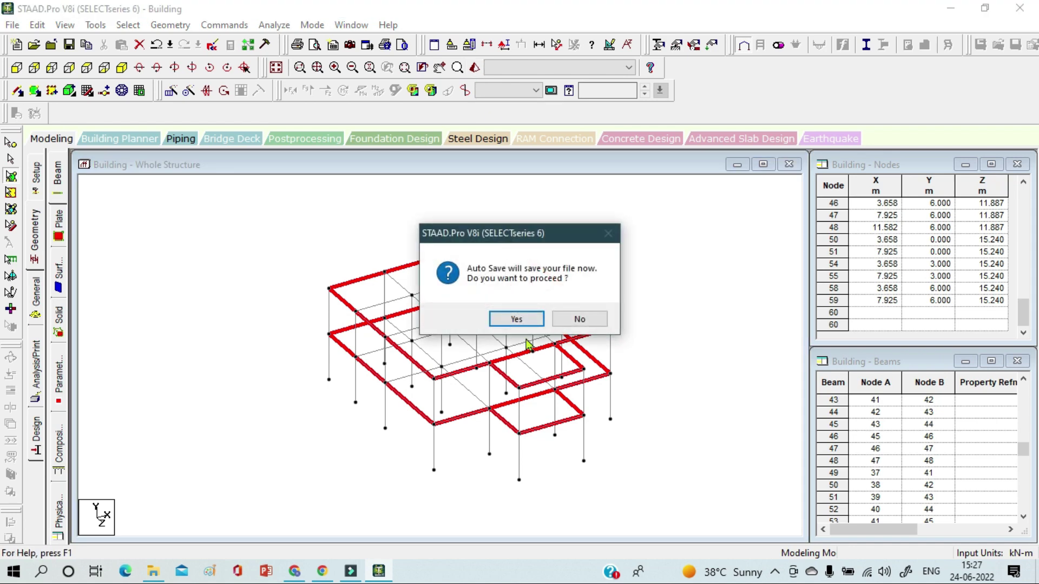
Save the modified structure and inspect the slabs in a rotated 3D rendered view.
left_click(517, 320)
left_click(431, 307)
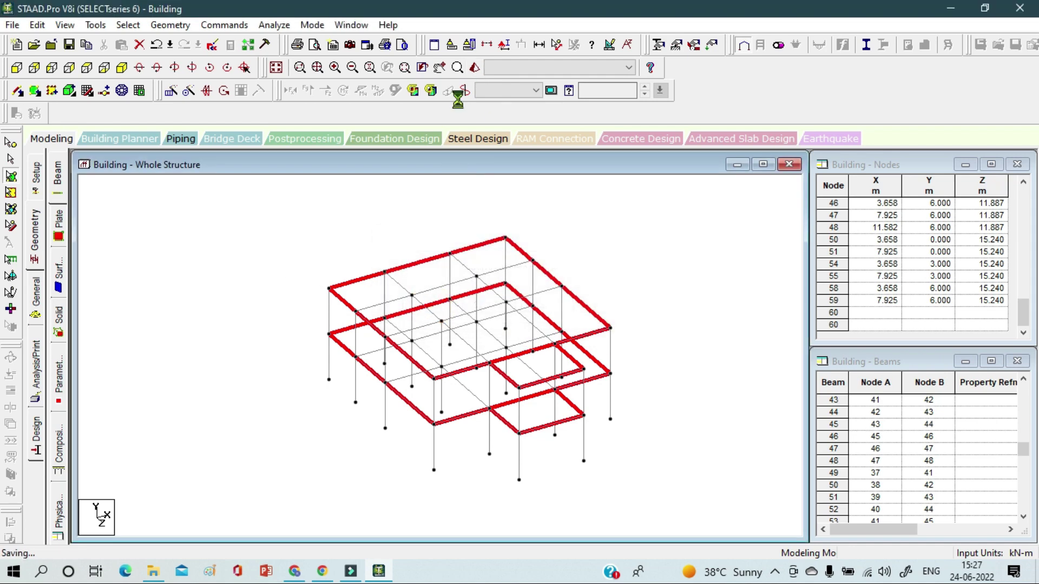
left_click(475, 68)
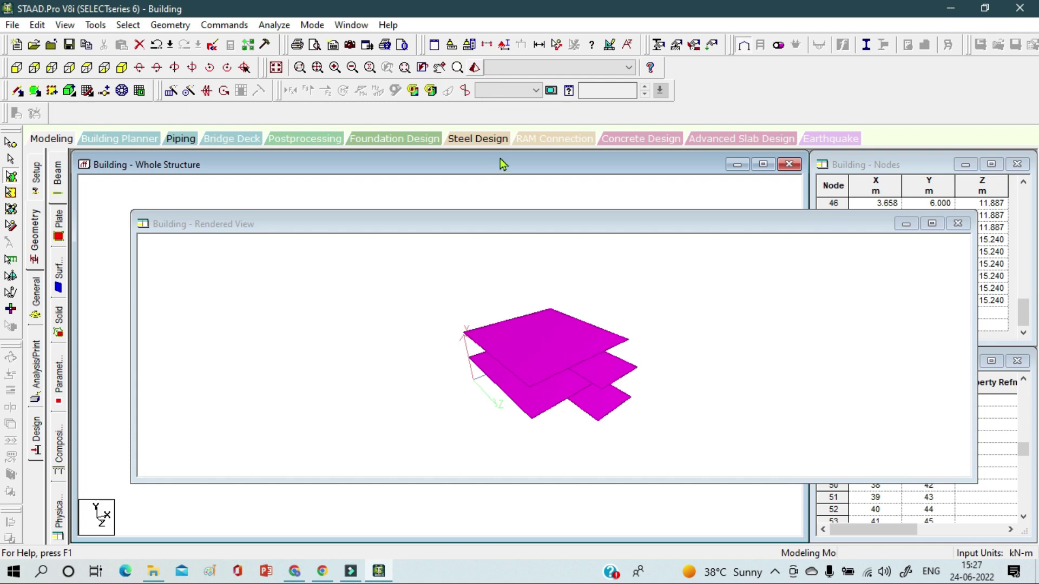
left_click_drag(583, 403, 885, 297)
left_click(958, 224)
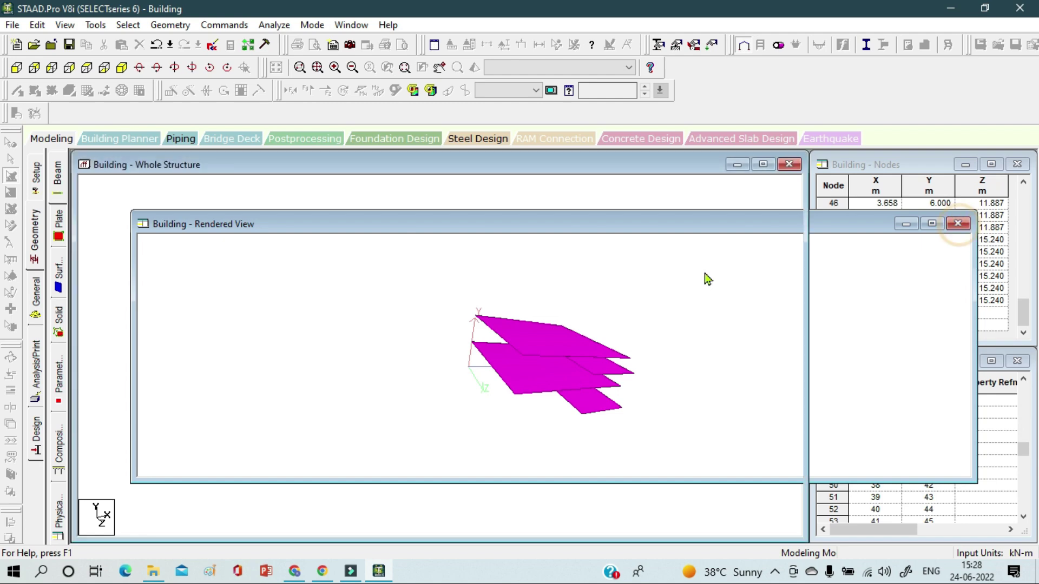
Select the horizontal beams and recheck the model in the 3D rendered view.
left_click_drag(706, 504, 281, 209)
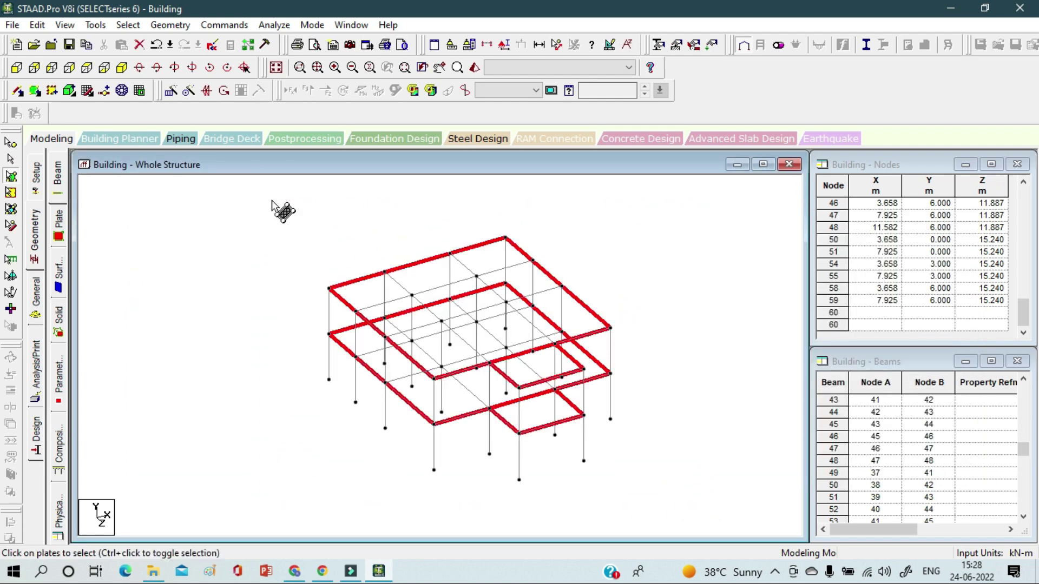
left_click(474, 67)
mouse_move(640, 401)
left_mouse_down()
mouse_move(707, 325)
mouse_move(823, 387)
mouse_move(730, 388)
mouse_move(426, 343)
mouse_move(423, 389)
mouse_move(698, 398)
mouse_move(750, 354)
mouse_move(625, 405)
left_mouse_up()
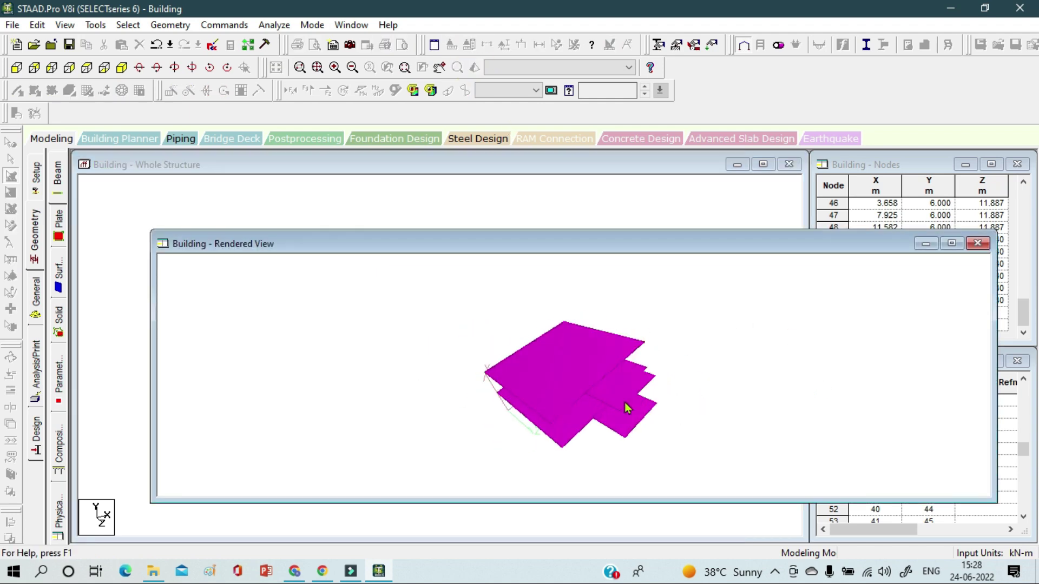
left_click(977, 244)
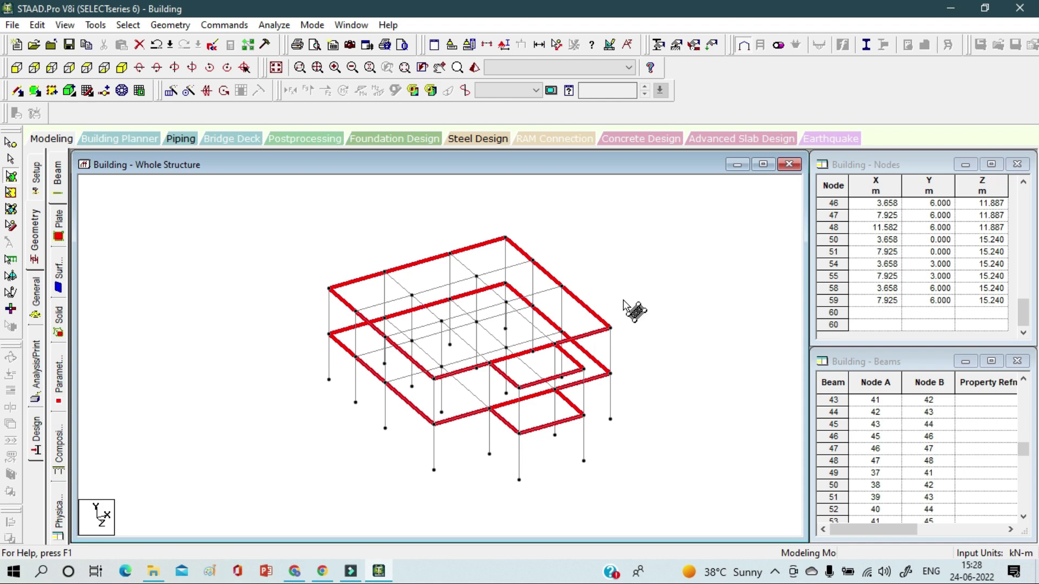
Define a rectangular concrete section with YD 0.23 m and ZD 0.30 m.
left_click(43, 299)
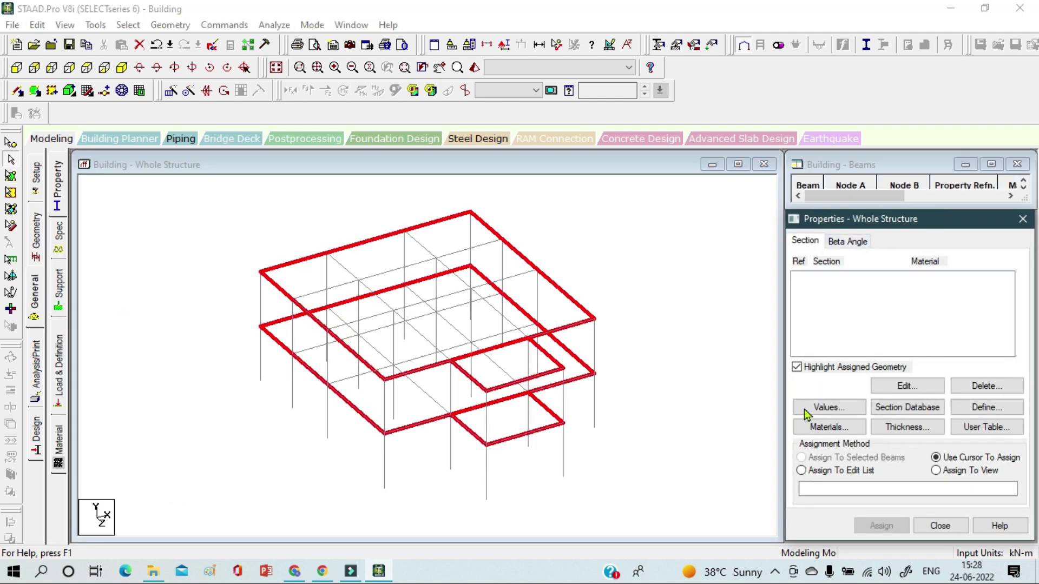
left_click(988, 408)
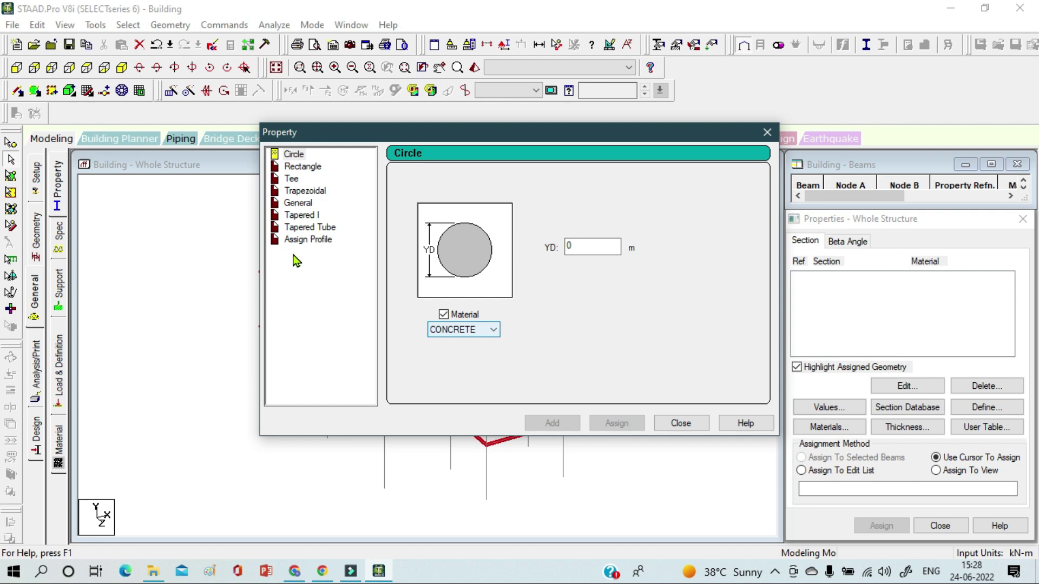
left_click(316, 168)
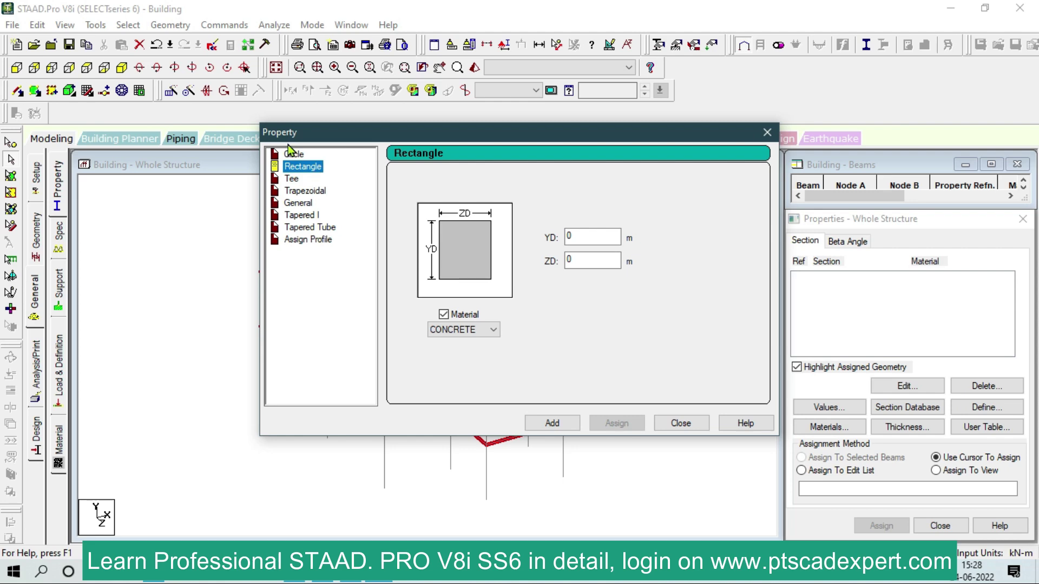
left_click(615, 239)
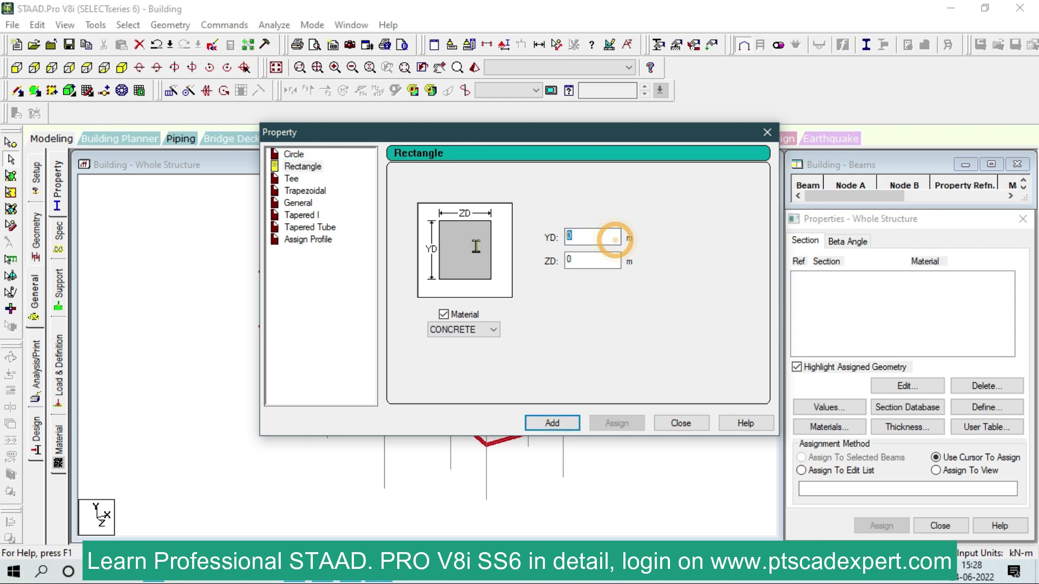
type("0.23")
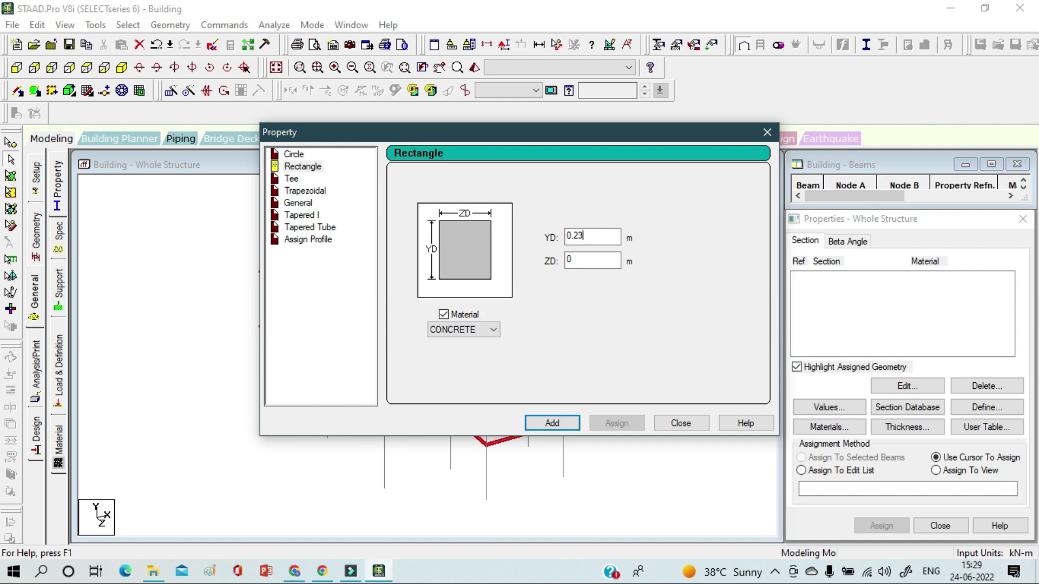
key("Tab")
type("0.")
key("BackSpace")
key("BackSpace")
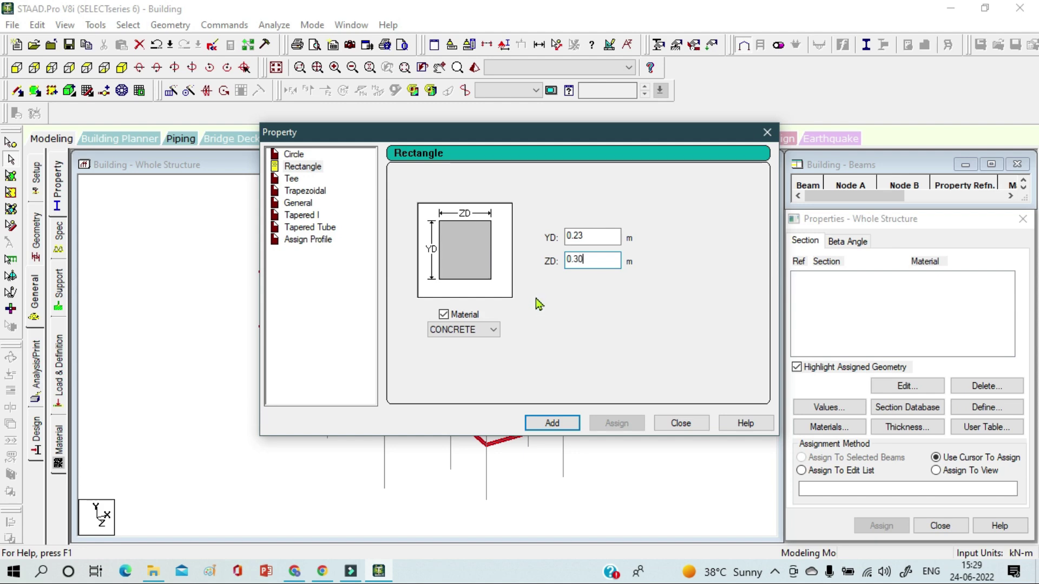
left_click(553, 423)
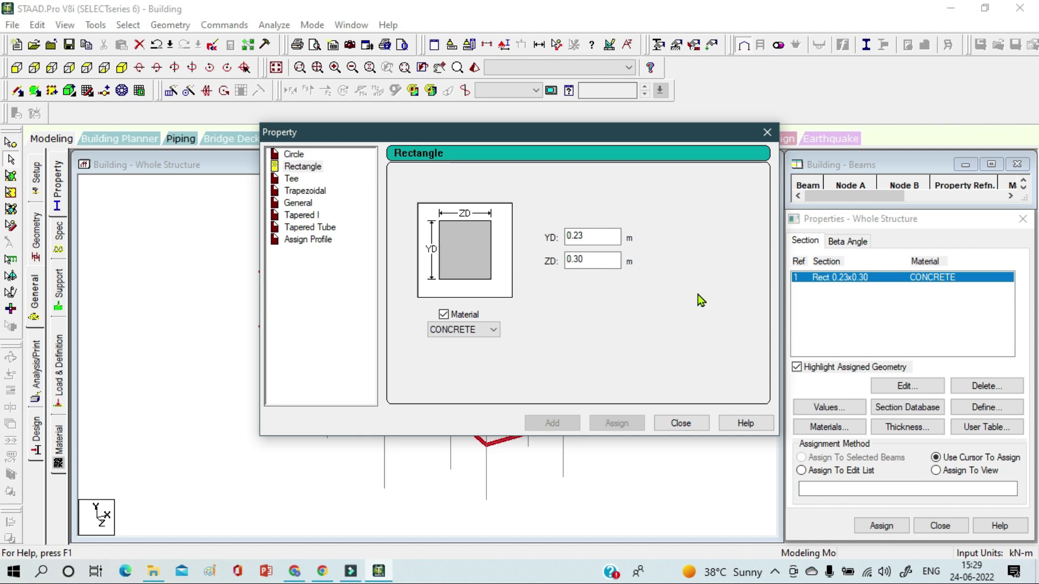
Add a second rectangular section with ZD changed to 0.23 m.
double_click(609, 260)
type("0.2")
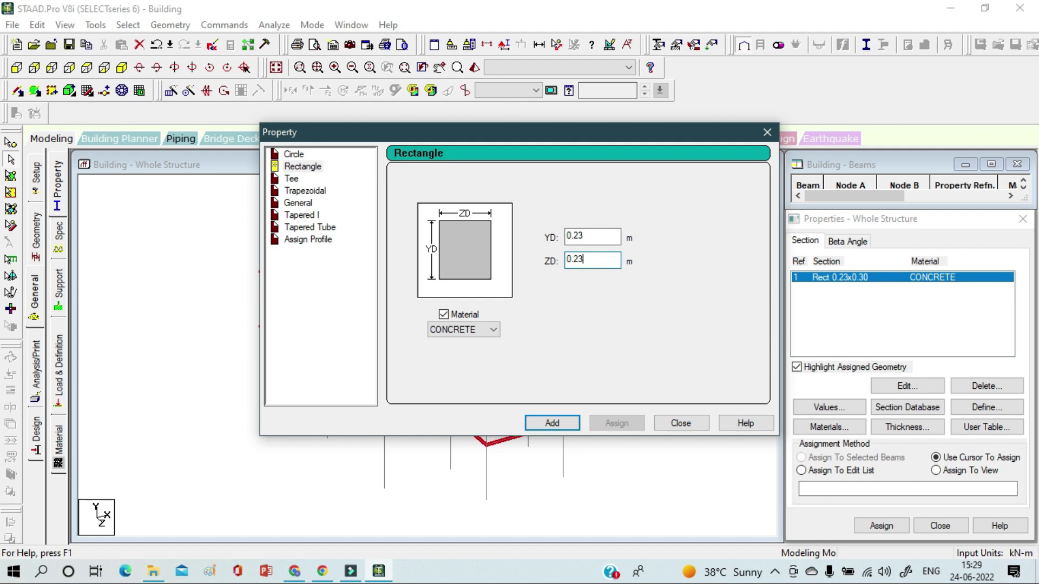
left_click(551, 423)
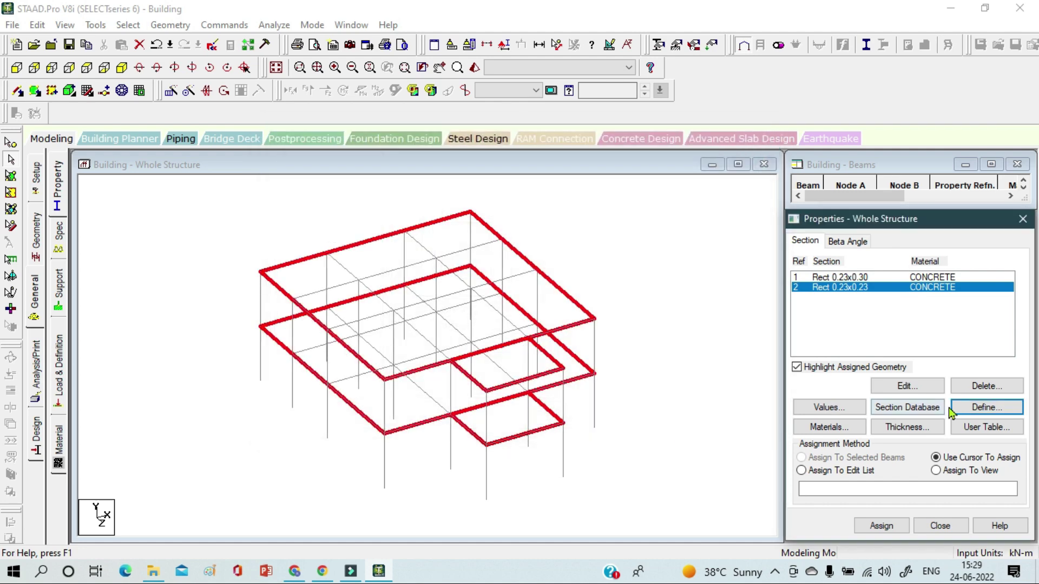
Add a 0.12 m plate thickness property, then pick the Rect 0.23x0.30 row.
left_click(913, 430)
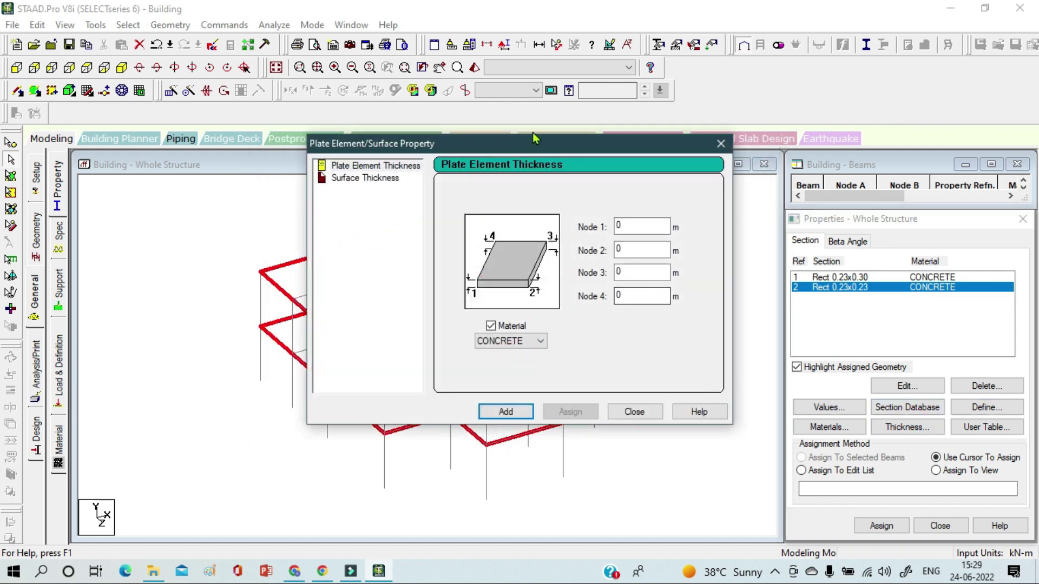
left_click_drag(536, 142, 508, 119)
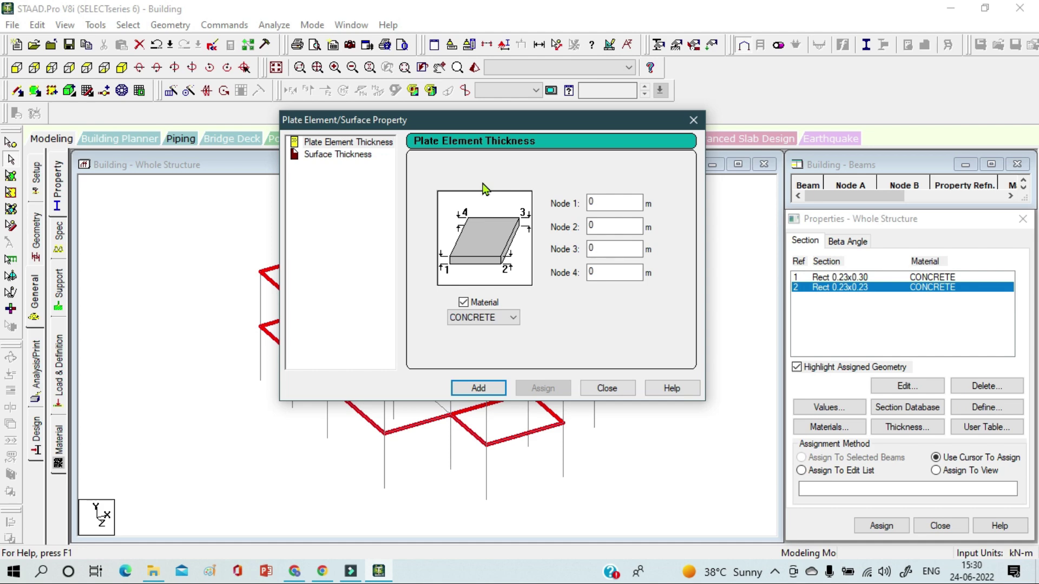
left_click(605, 204)
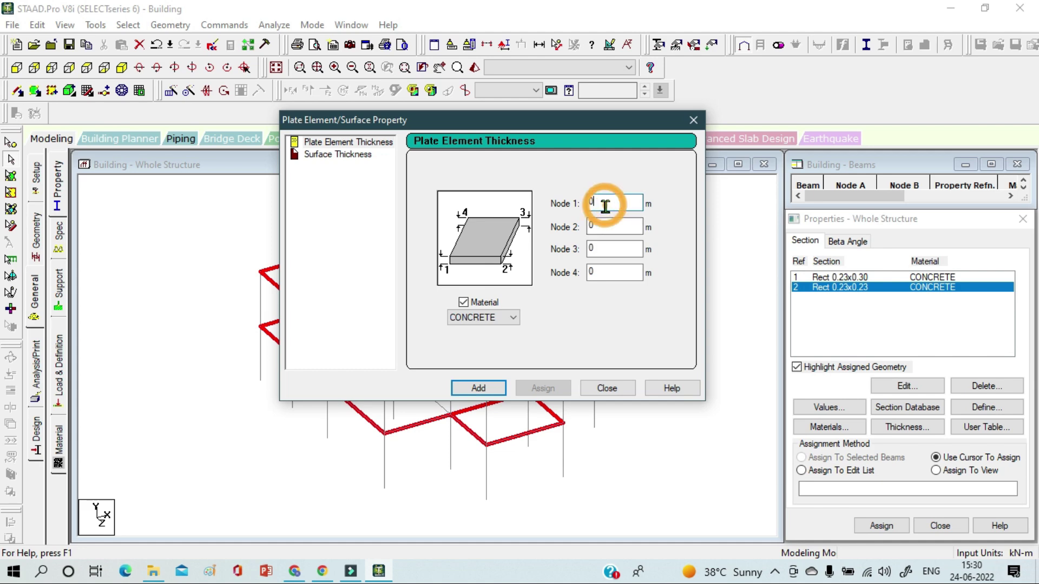
type(".12")
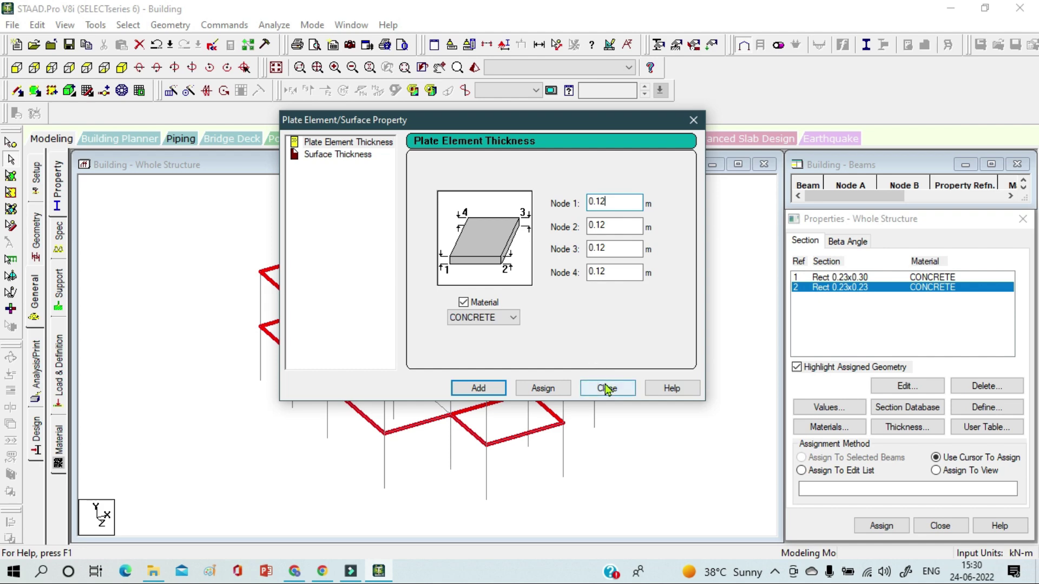
left_click(476, 387)
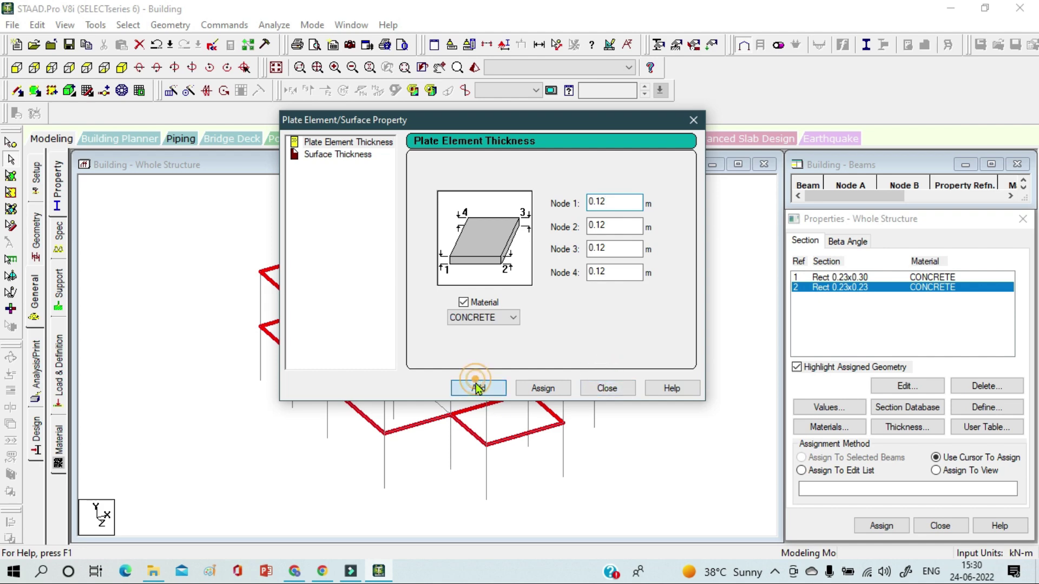
left_click(607, 388)
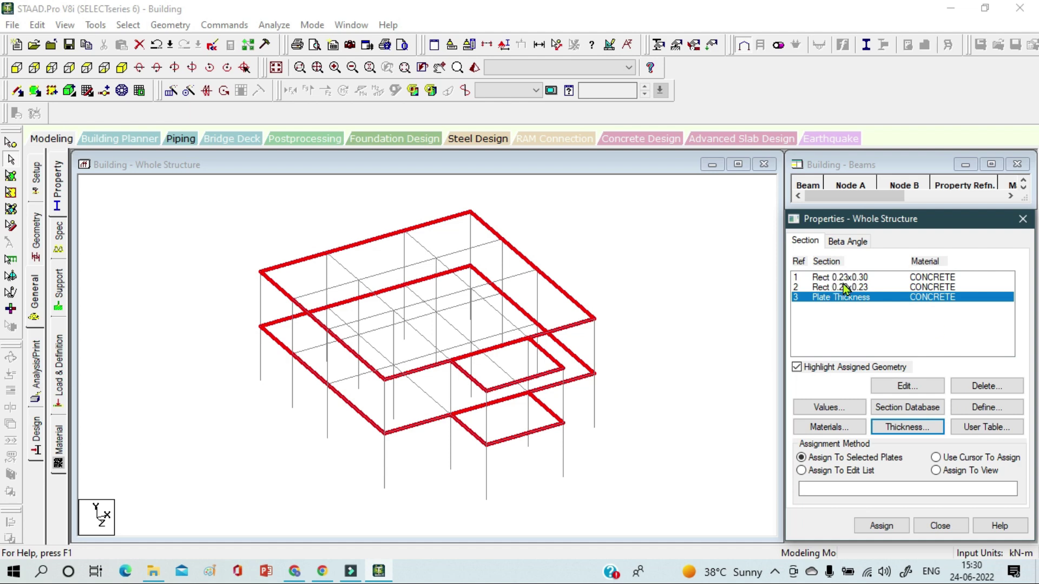
left_click(881, 278)
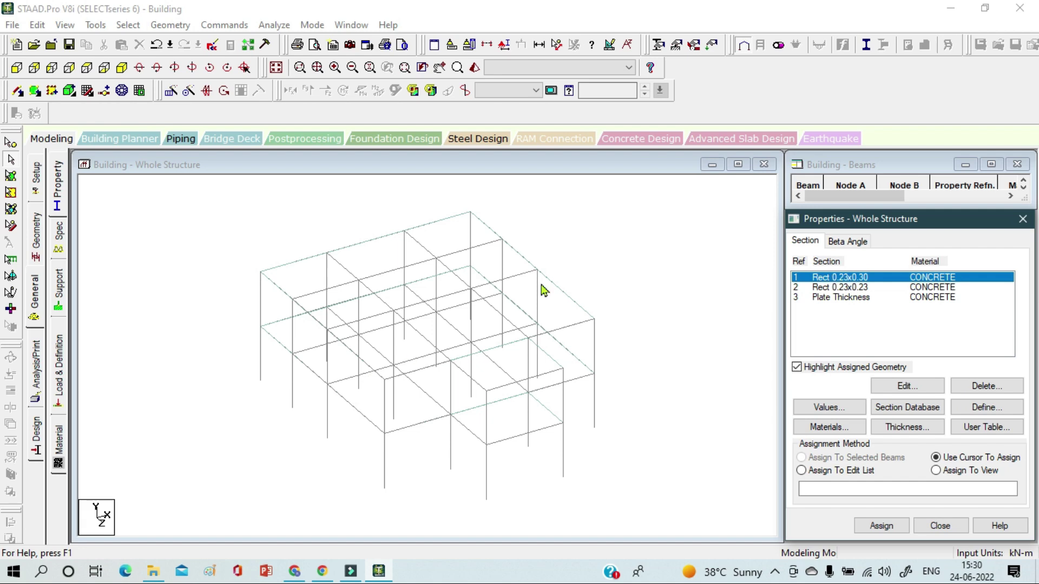
Select the Y-parallel columns and choose Rect 0.23x0.30 in the property list.
left_click(129, 27)
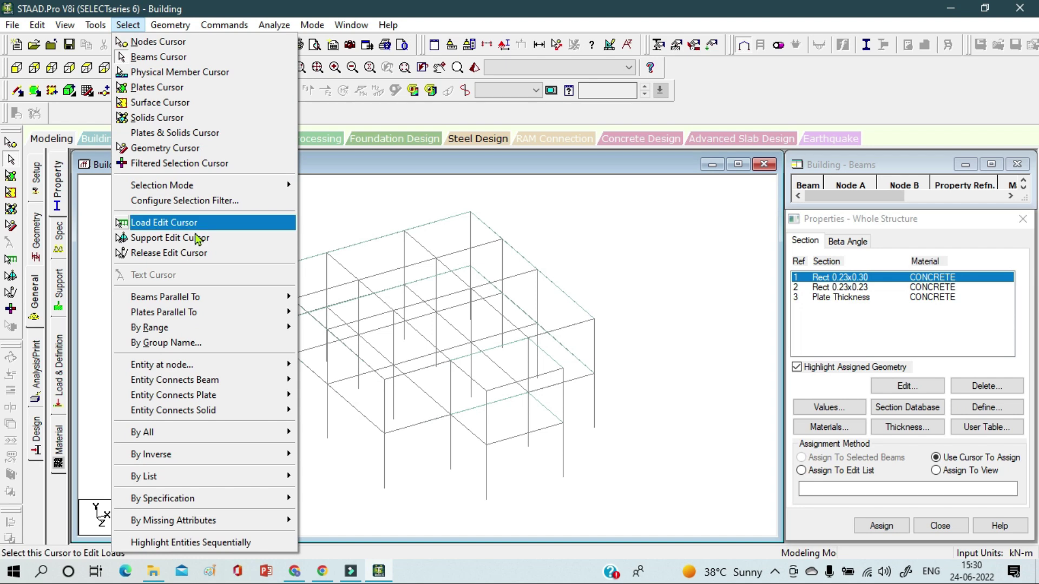
mouse_move(186, 303)
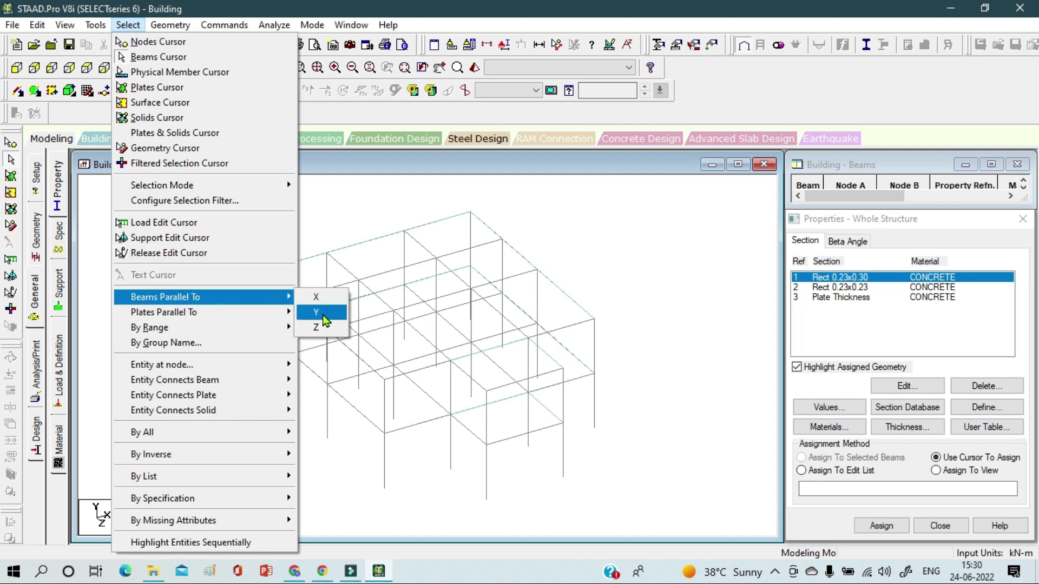
left_click(322, 317)
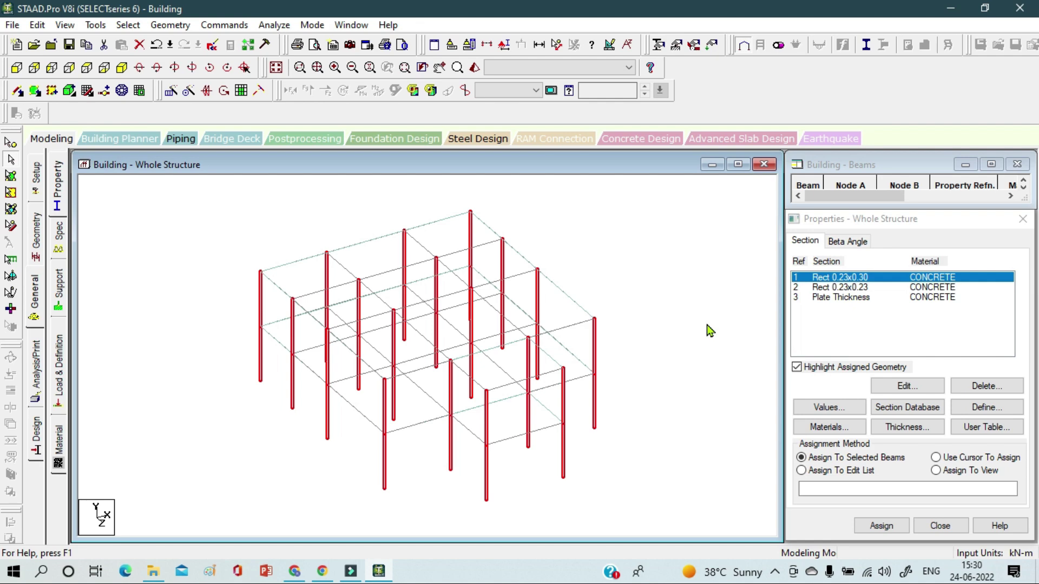
left_click(847, 332)
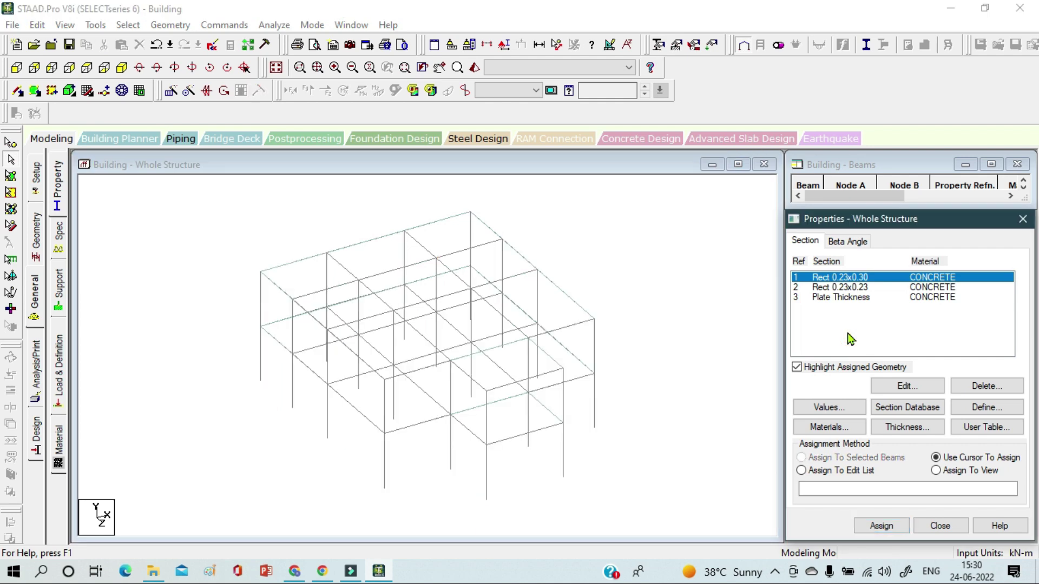
left_click(847, 291)
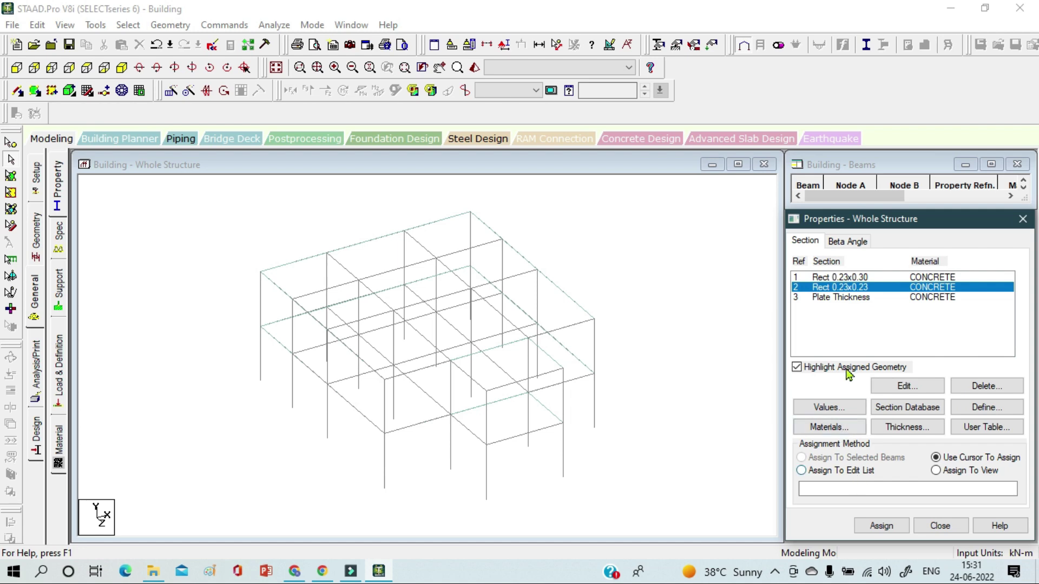
left_click(874, 278)
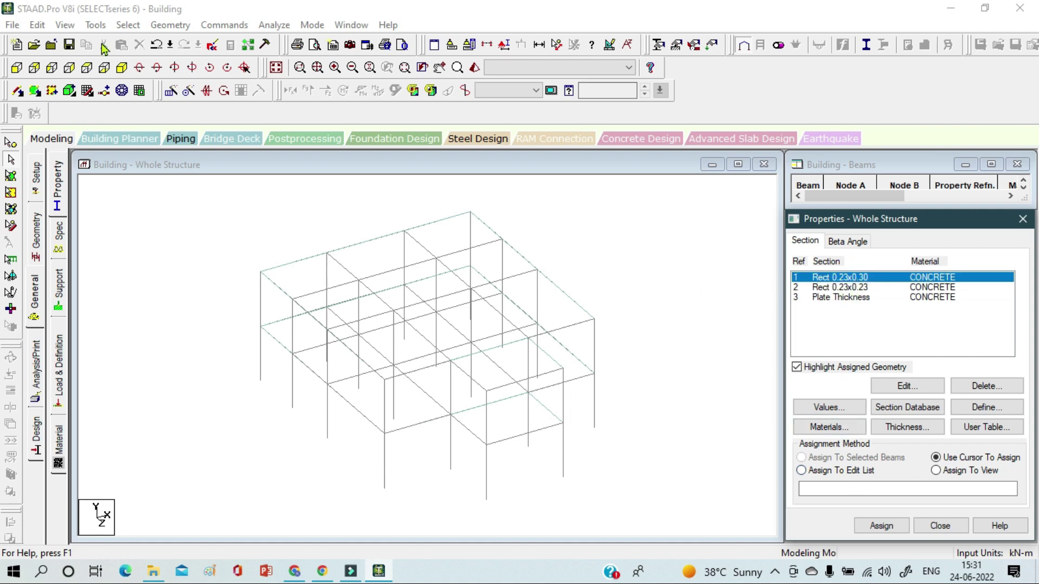
Reselect all members parallel to Y and assign Rect 0.23x0.30 (R1) to them.
left_click(123, 29)
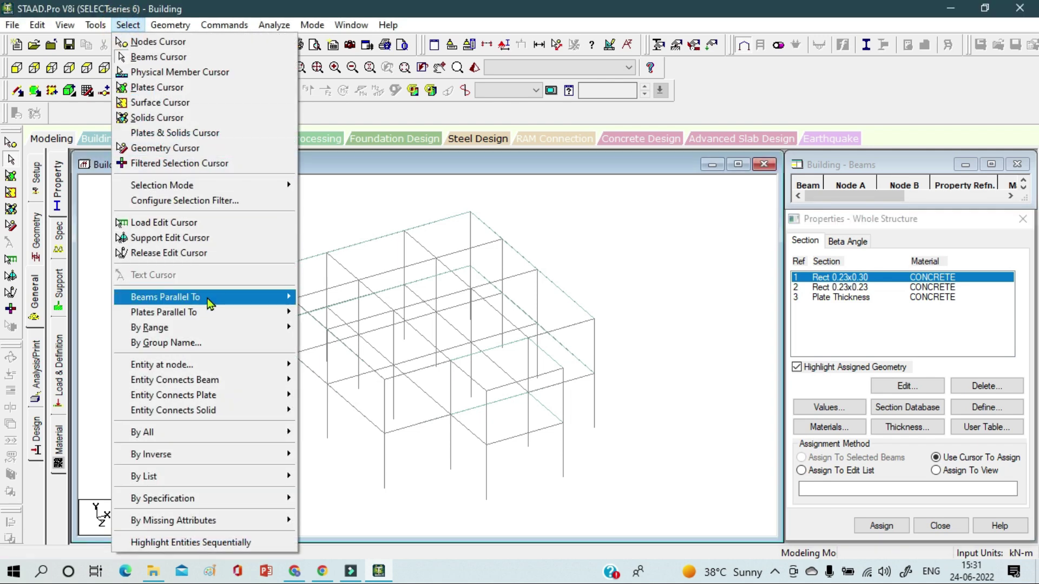
mouse_move(210, 304)
left_click(316, 312)
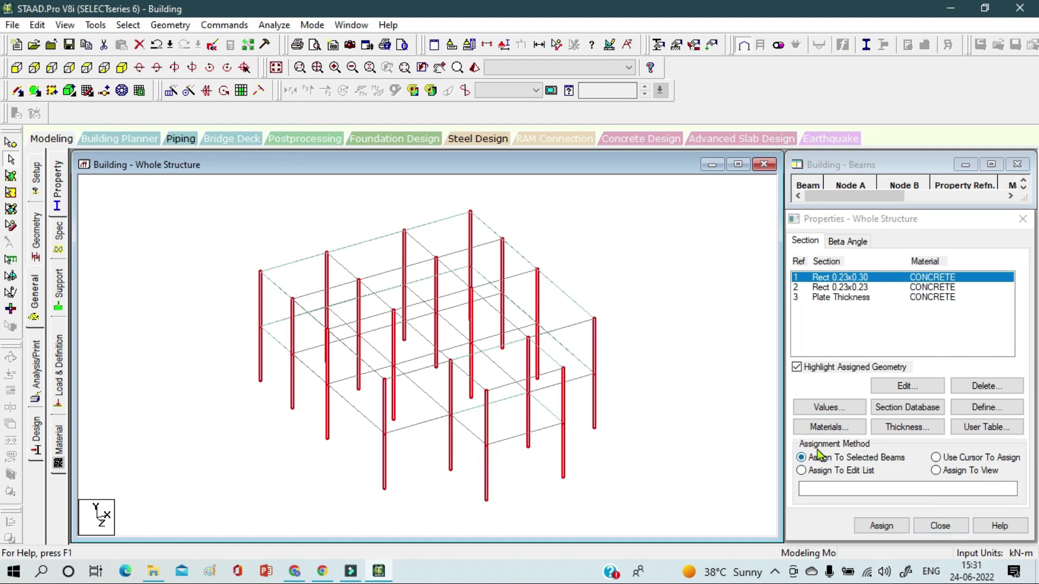
left_click(883, 525)
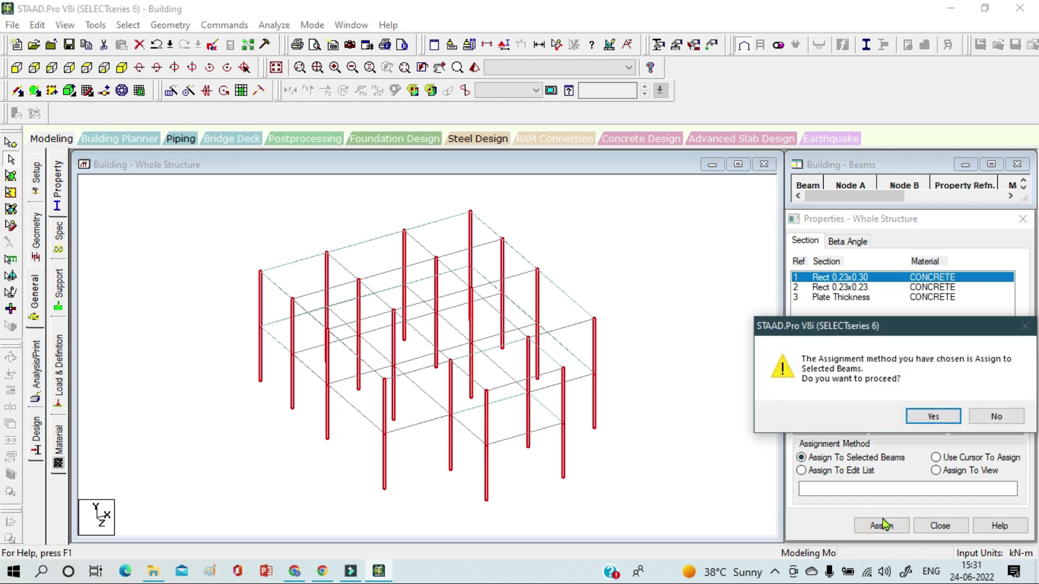
left_click(922, 417)
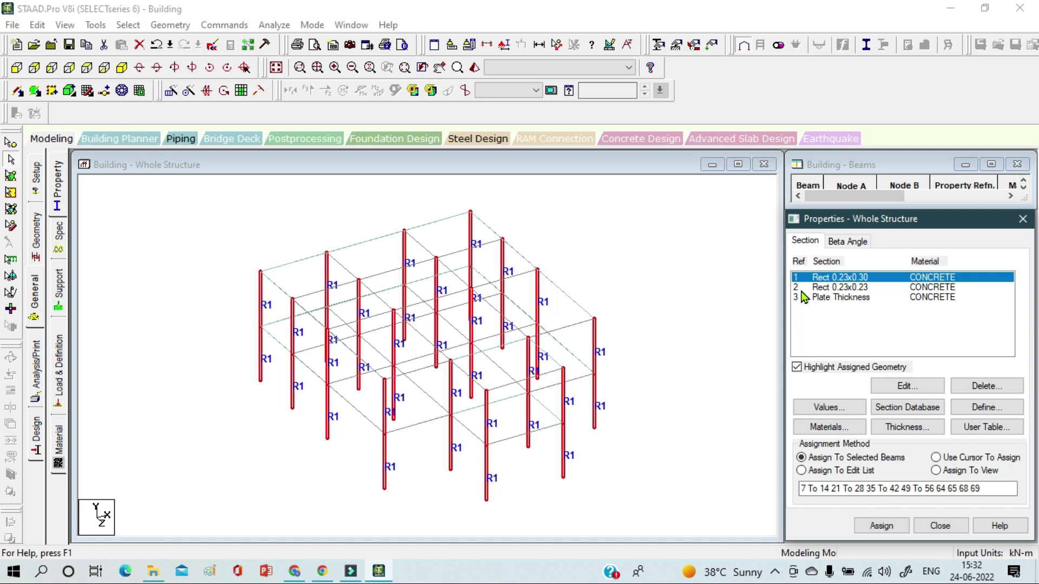
left_click(876, 290)
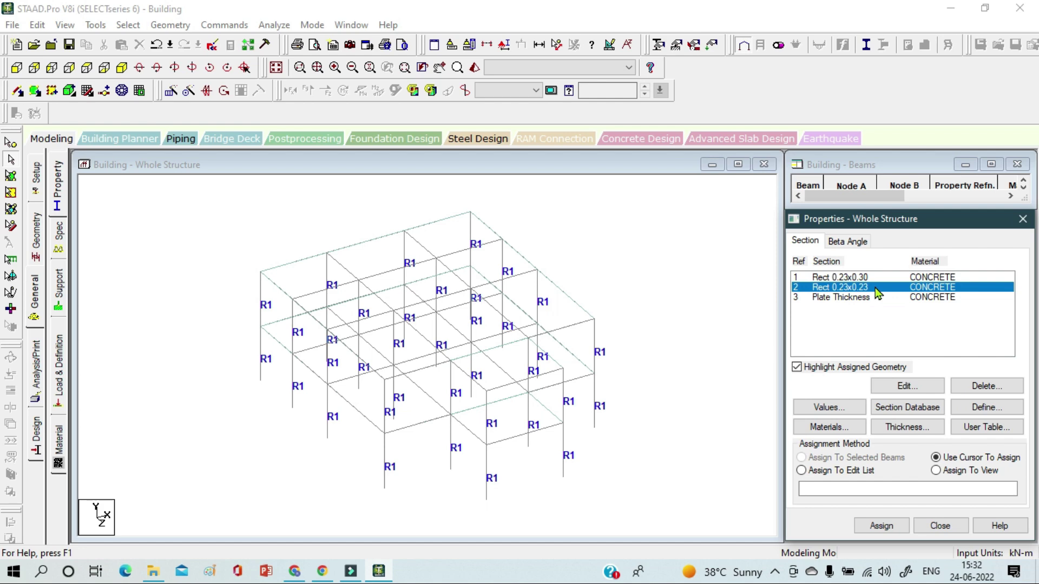
Select all beams parallel to X and Z and assign them the Rect 0.23x0.23 section (R2).
left_click(139, 25)
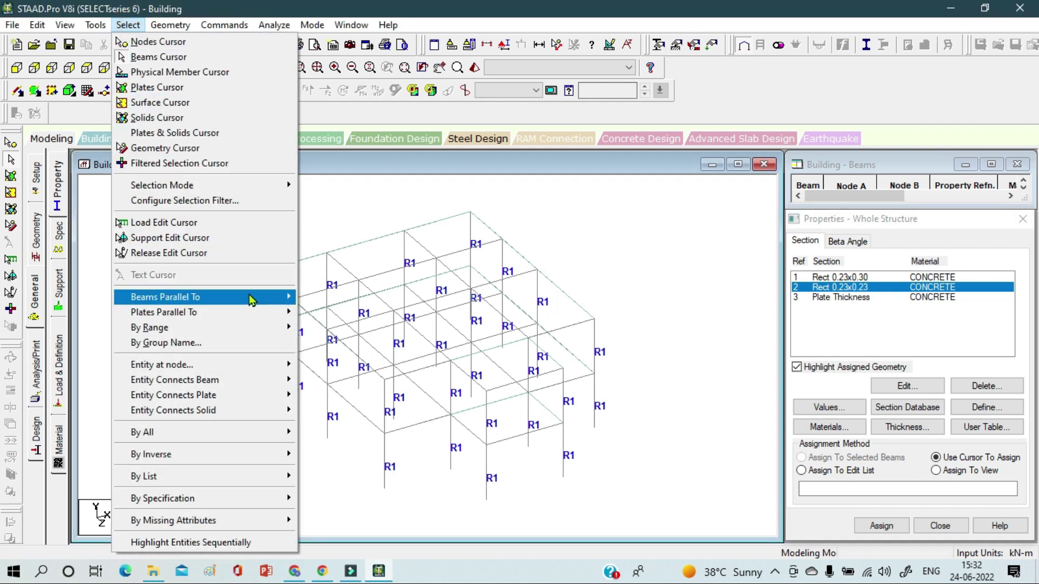
mouse_move(282, 299)
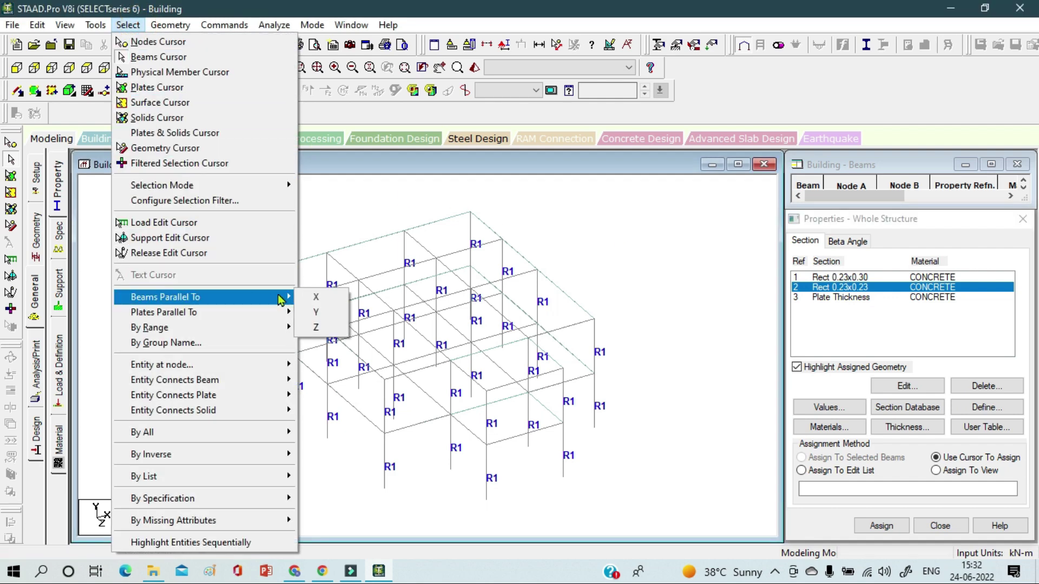
left_click(320, 313)
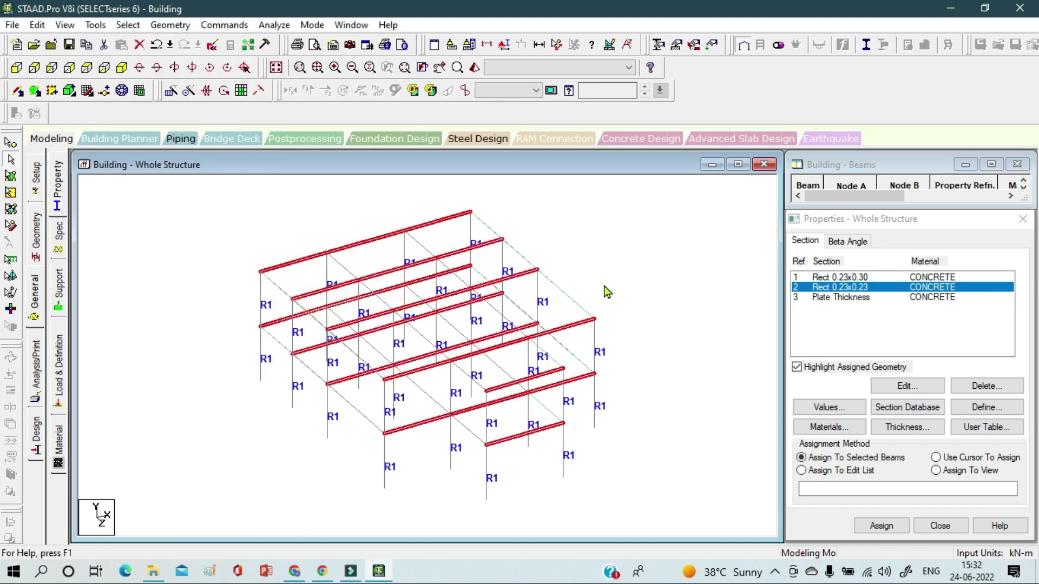
left_click(127, 25)
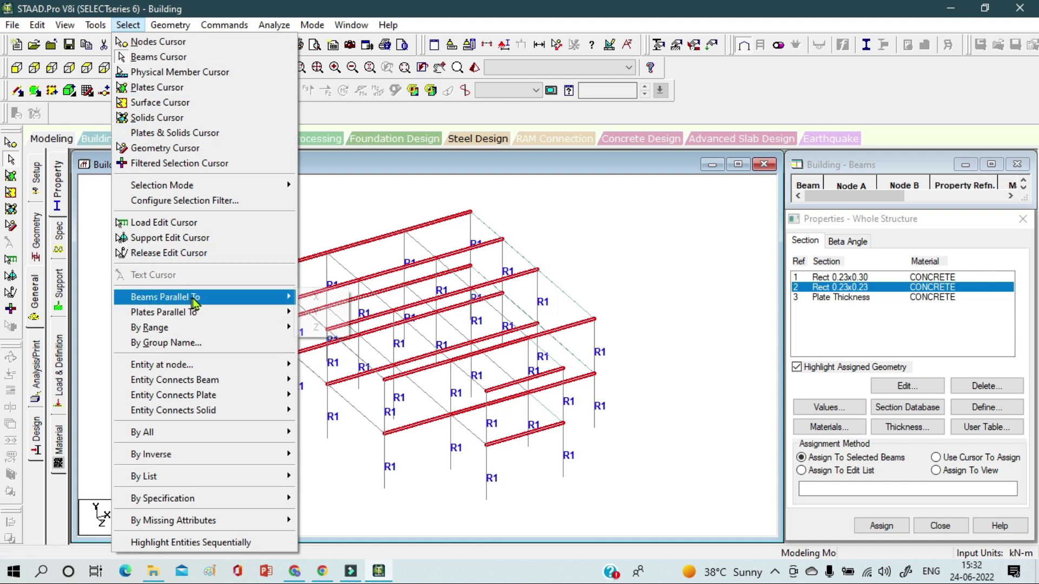
mouse_move(195, 297)
left_click(331, 331)
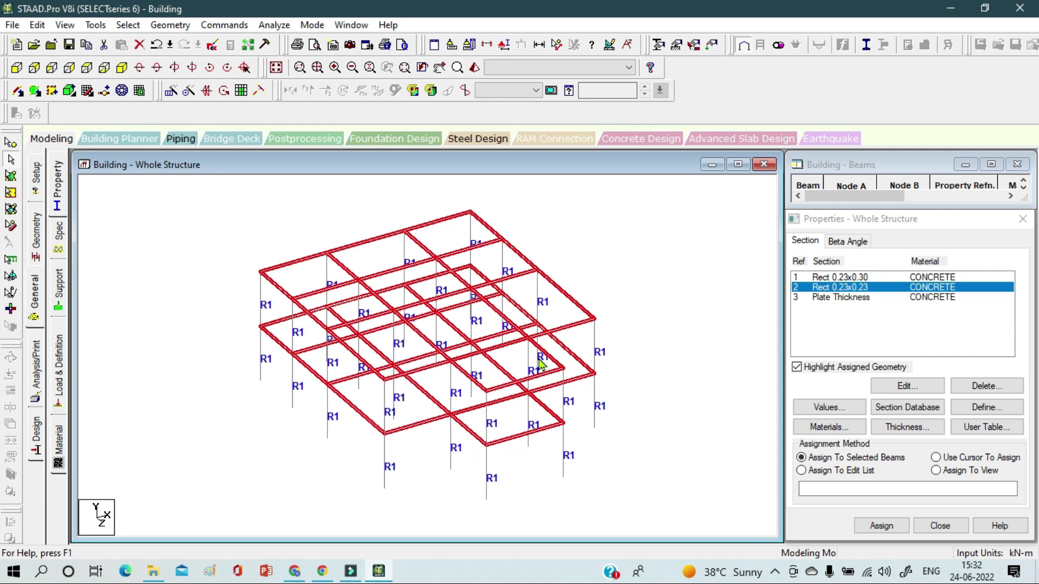
left_click(881, 526)
left_click(932, 416)
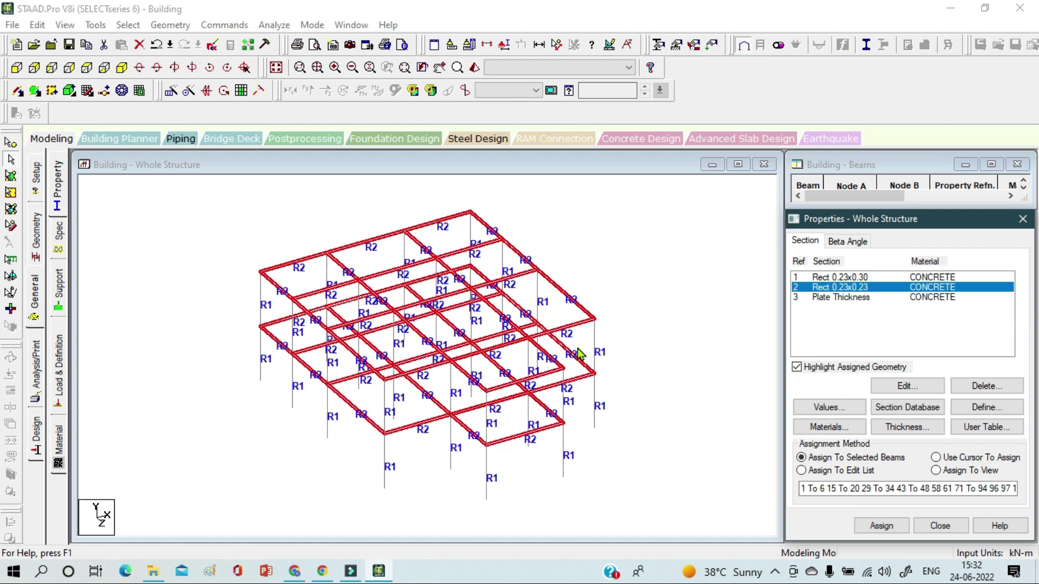
Clear the beam selection, pick the Plate Thickness property, and save the modified model.
left_click(847, 326)
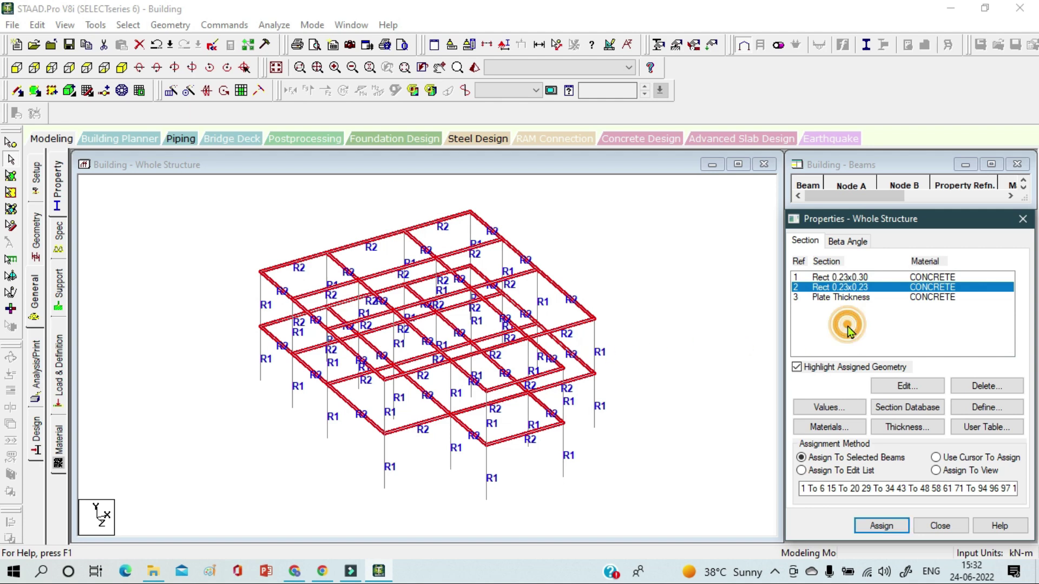
left_click(699, 327)
left_click(874, 298)
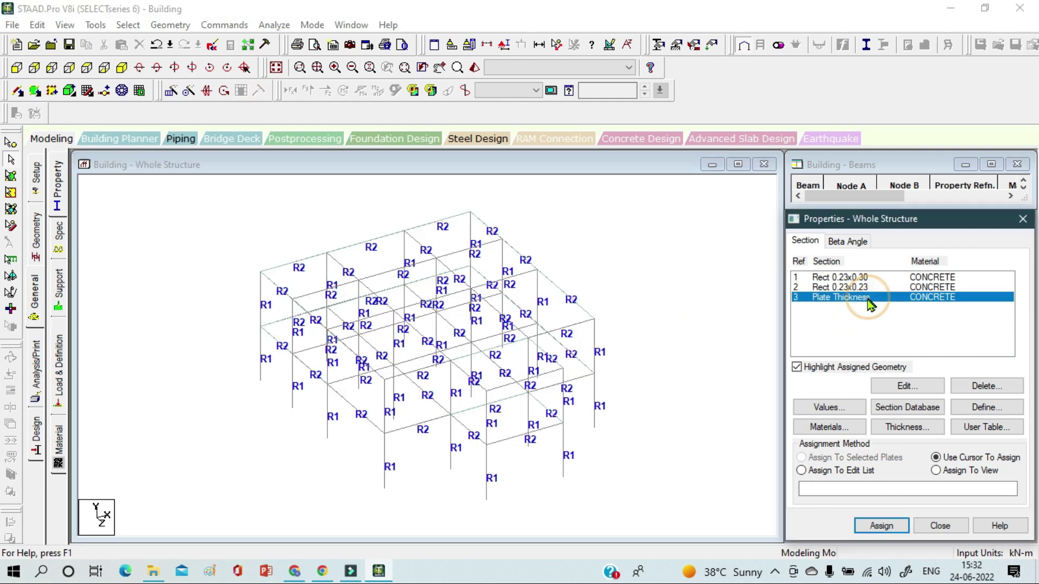
left_click(909, 416)
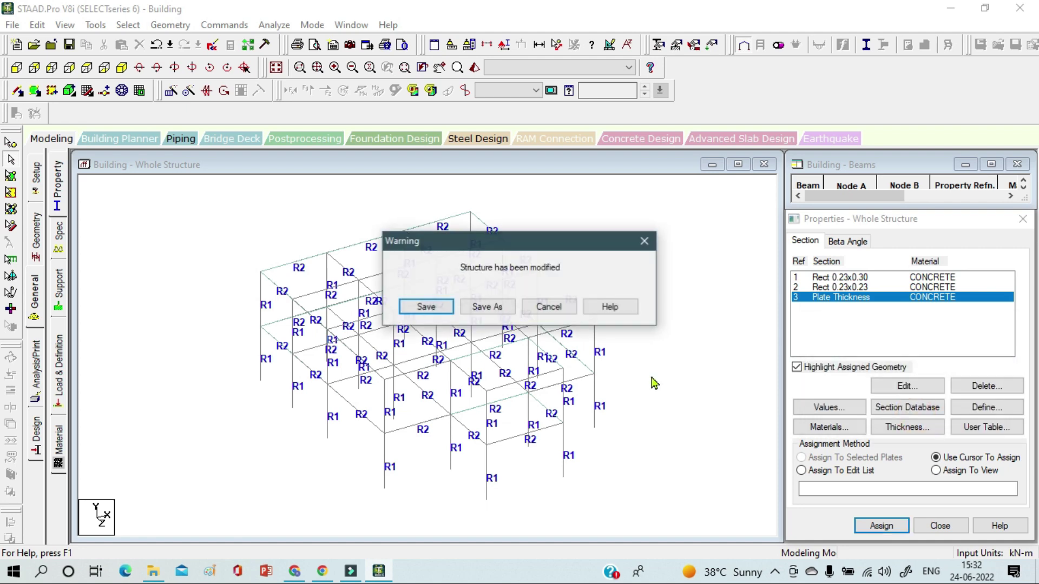
left_click(442, 307)
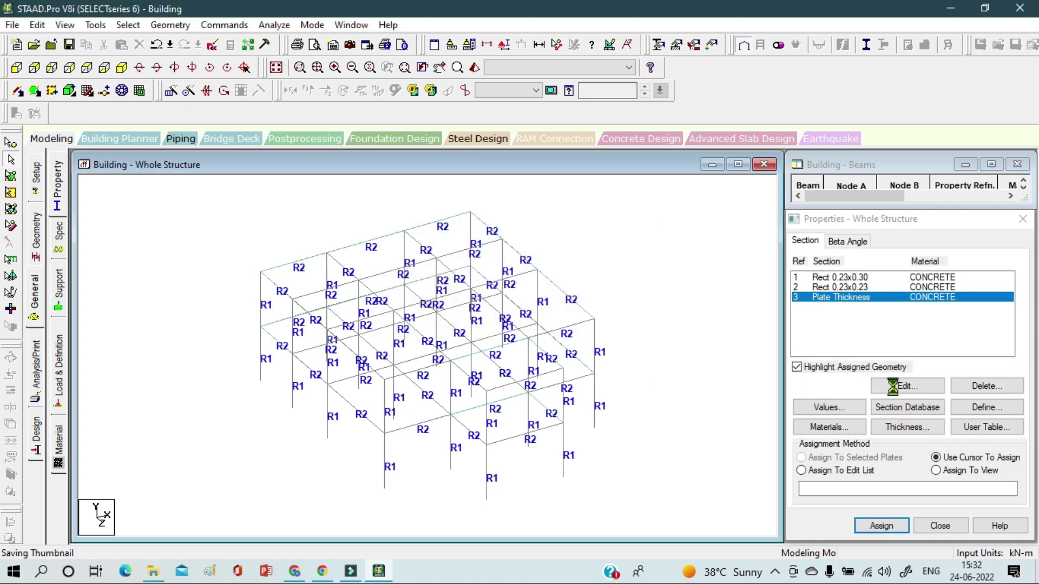
Assign the Plate Thickness property R3 to all plates in view (102 to 105).
left_click(936, 470)
left_click(901, 532)
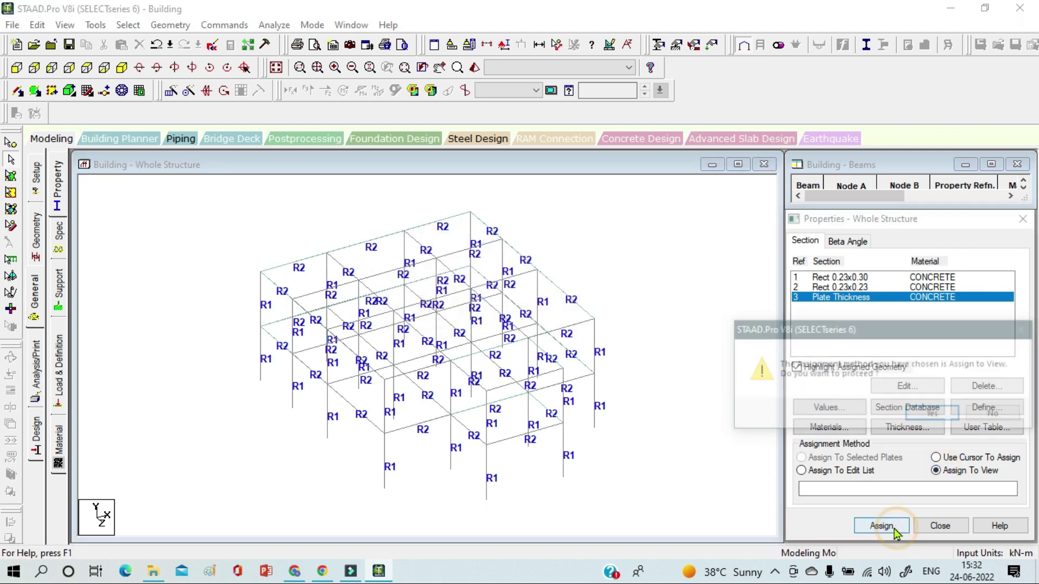
left_click(921, 417)
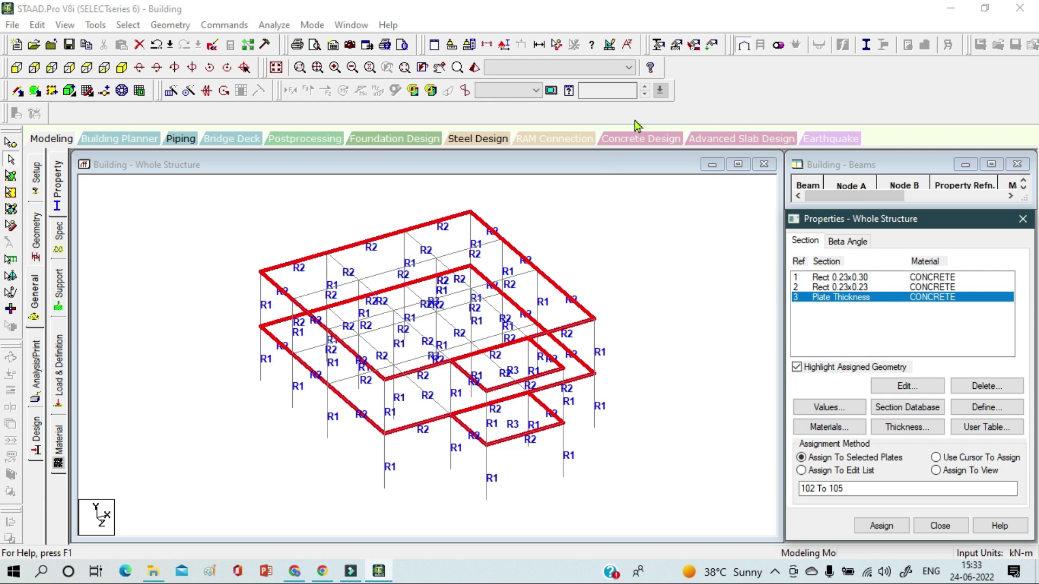
Create a new fixed support, Support 2, with the frame shown in front elevation.
left_click(676, 53)
left_click_drag(216, 45, 218, 50)
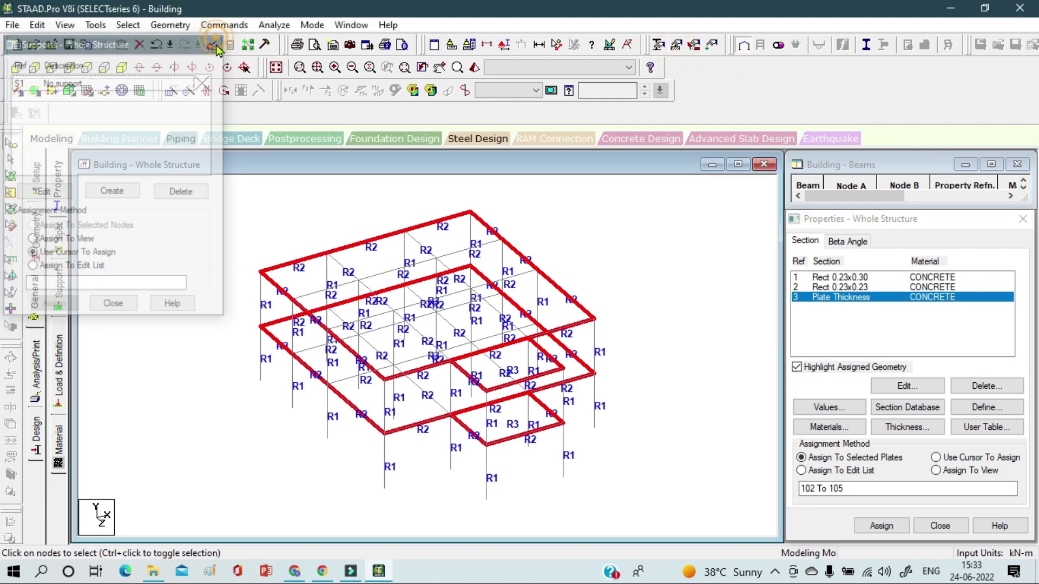
left_click(60, 292)
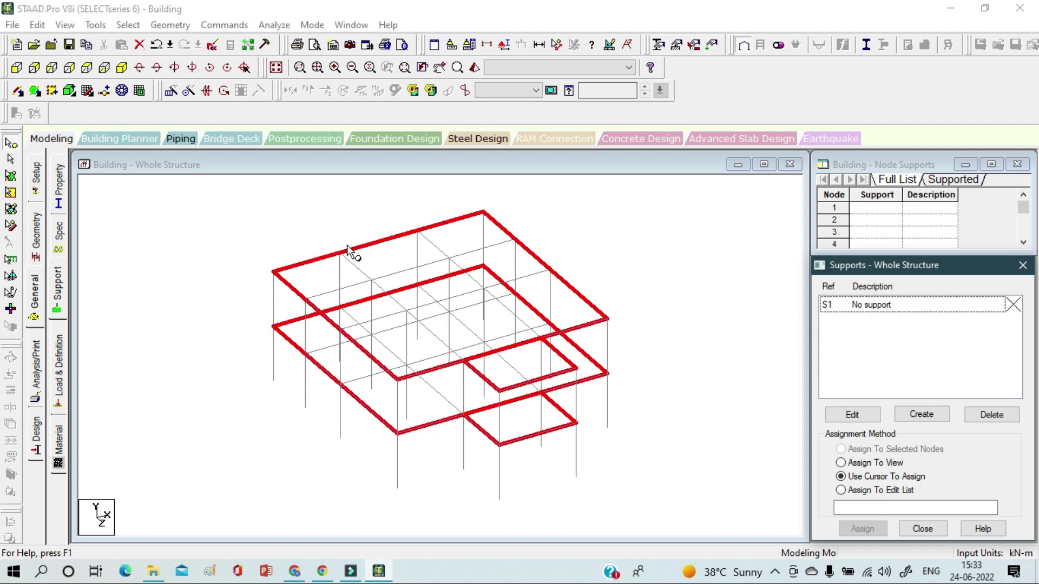
left_click(16, 67)
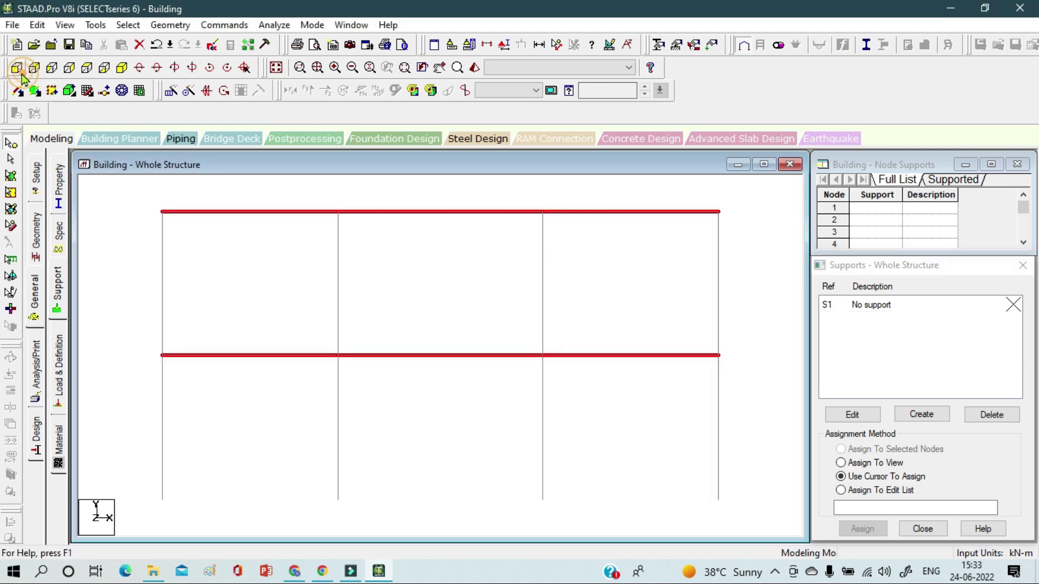
scroll(563, 423, "down", 1)
middle_click_drag(569, 373, 567, 383)
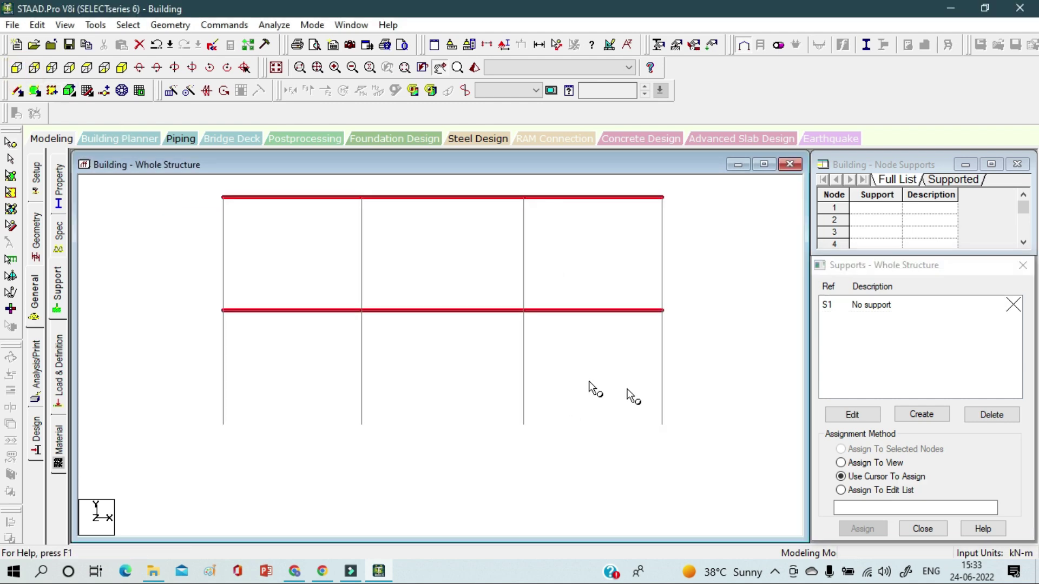
left_click(920, 415)
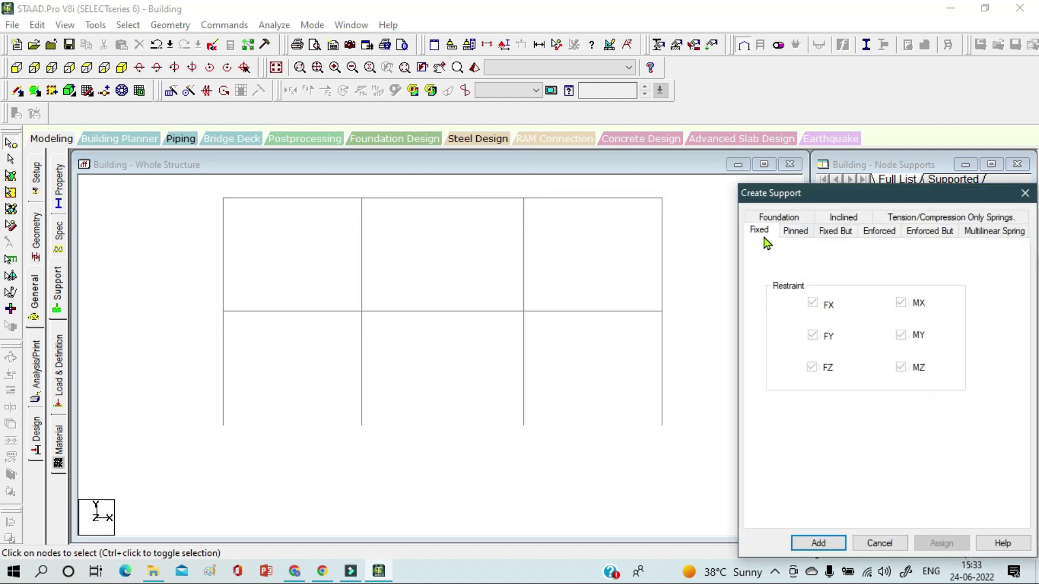
left_click(818, 543)
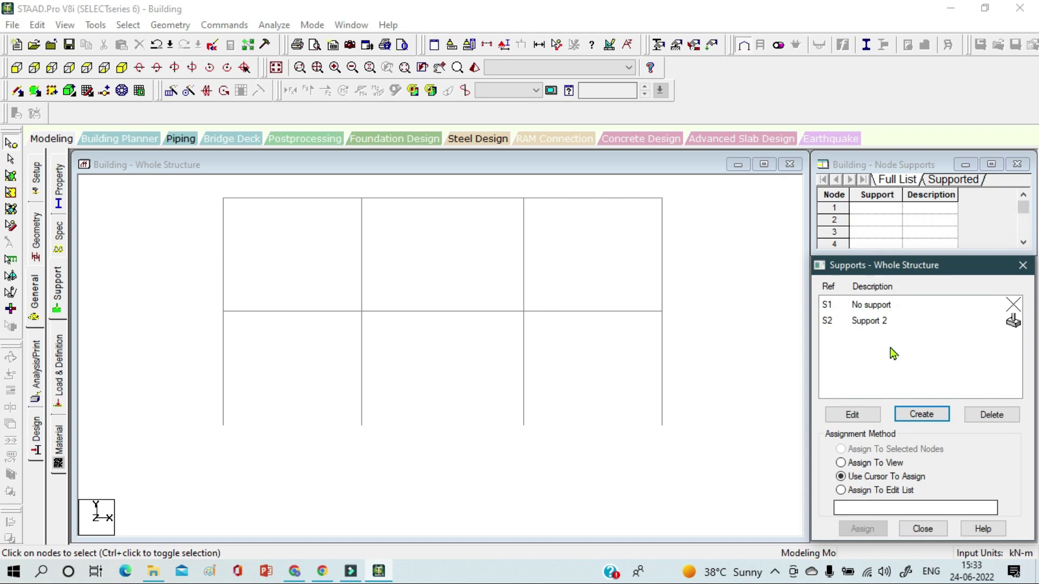
Assign Support 2 (S2) to the four base nodes of the frame.
left_click(887, 323)
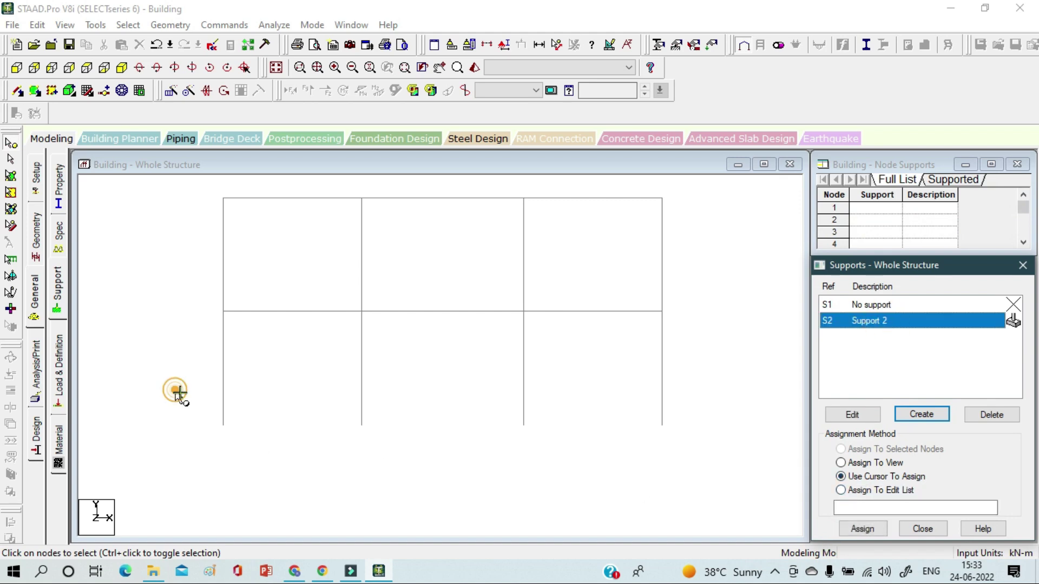
left_click_drag(175, 390, 692, 441)
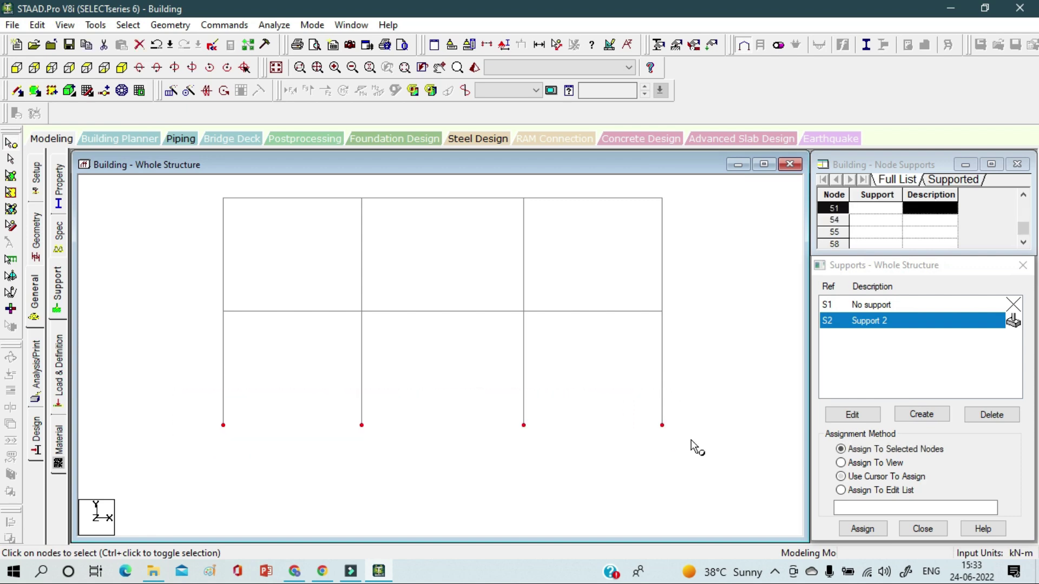
left_click(128, 71)
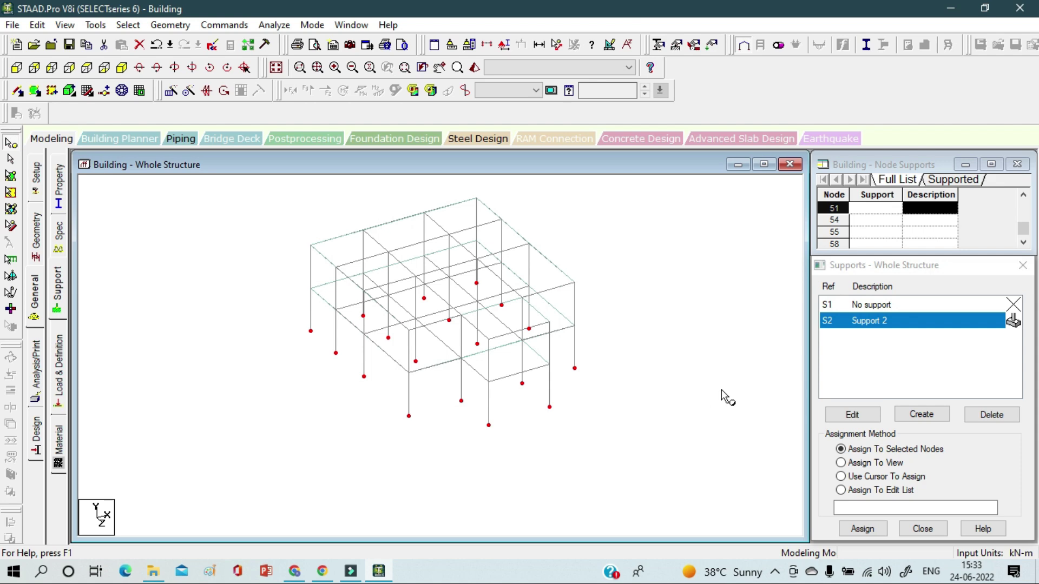
left_click(872, 531)
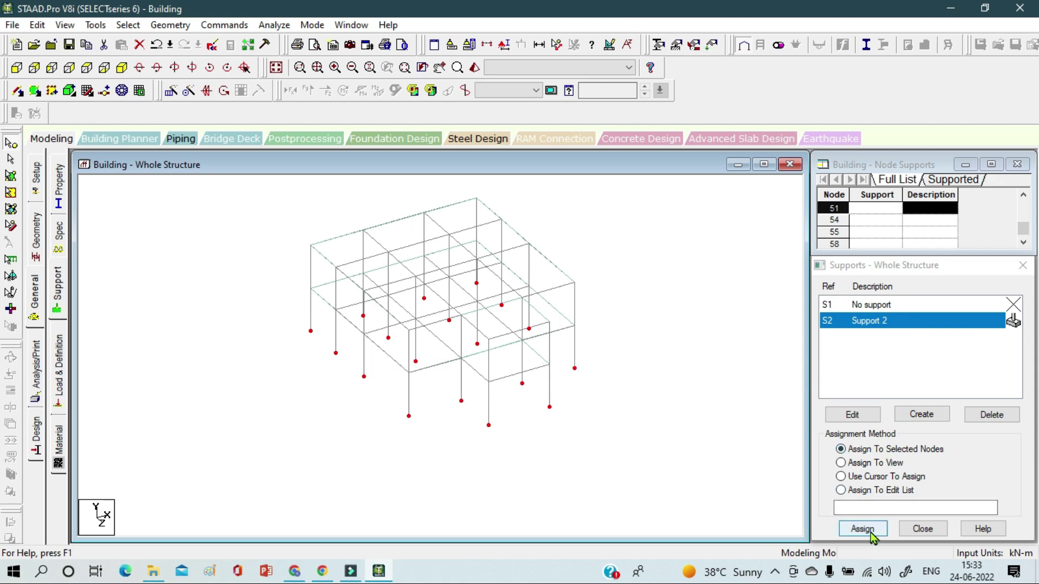
left_click(932, 441)
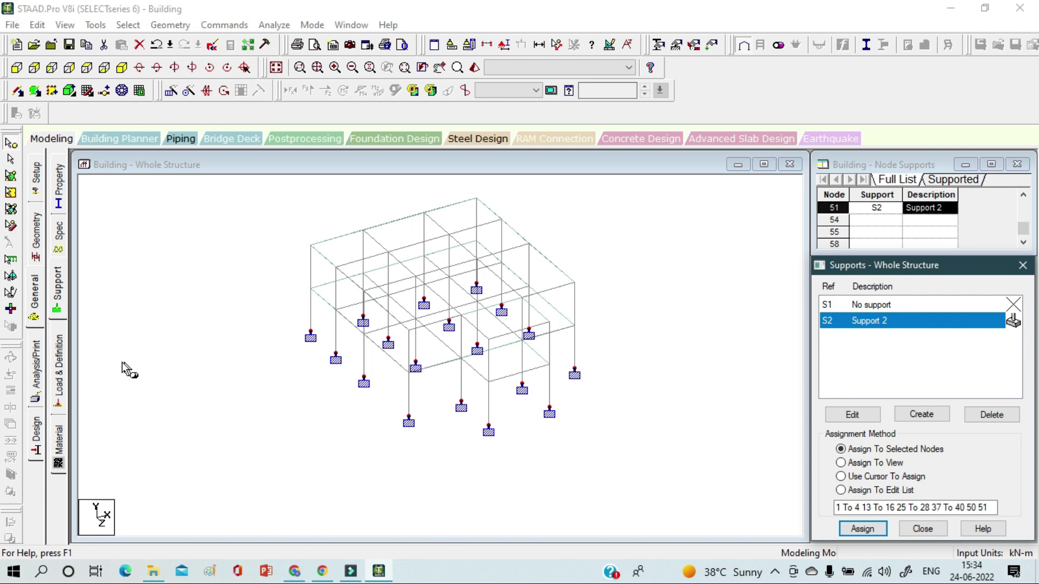
left_click(58, 371)
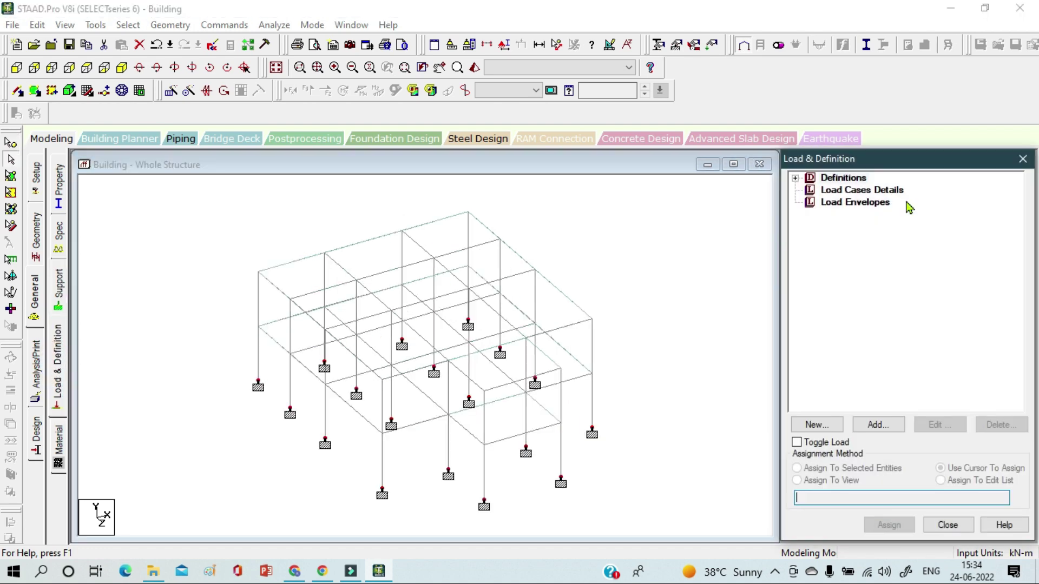
Create primary load case 1 of Dead type titled DL.
left_click(889, 194)
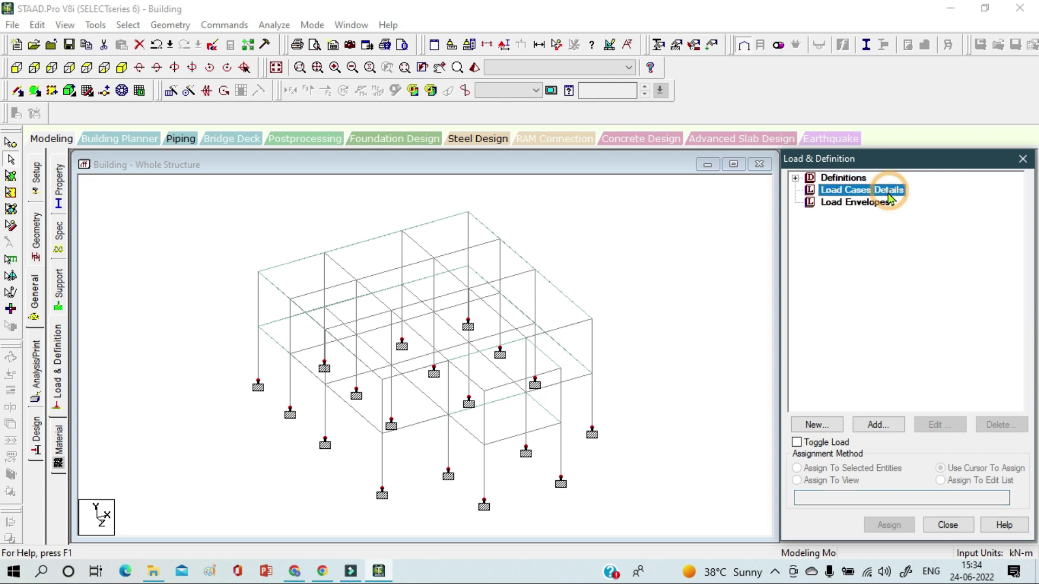
left_click(876, 424)
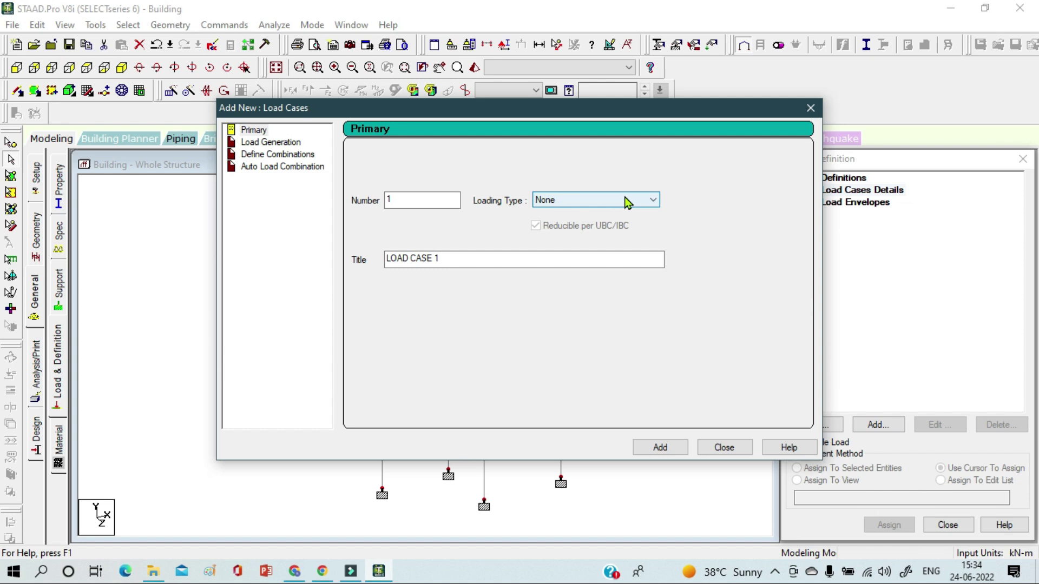
left_click(626, 201)
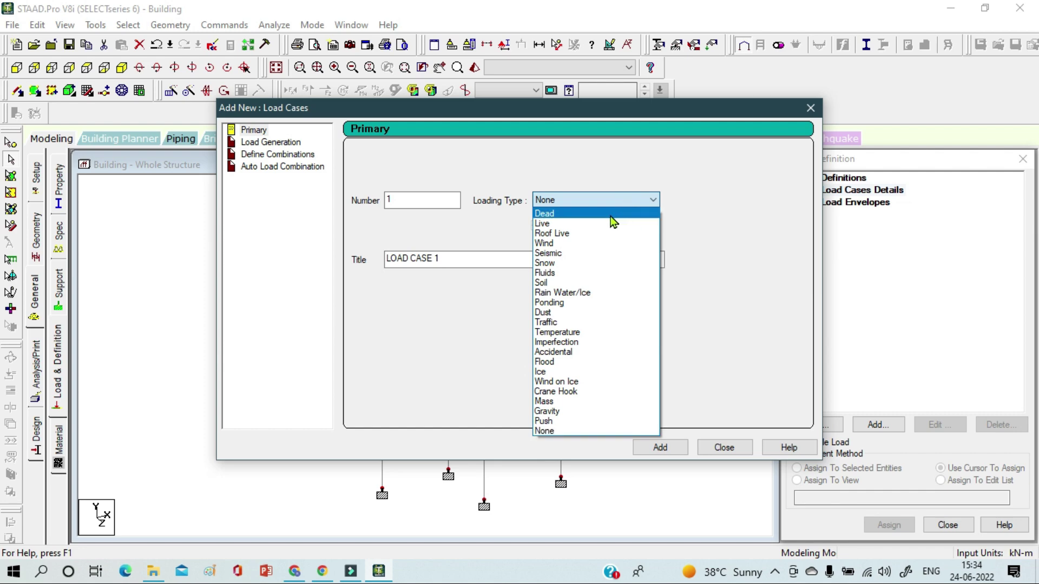
left_click(611, 214)
left_click_drag(441, 259, 285, 274)
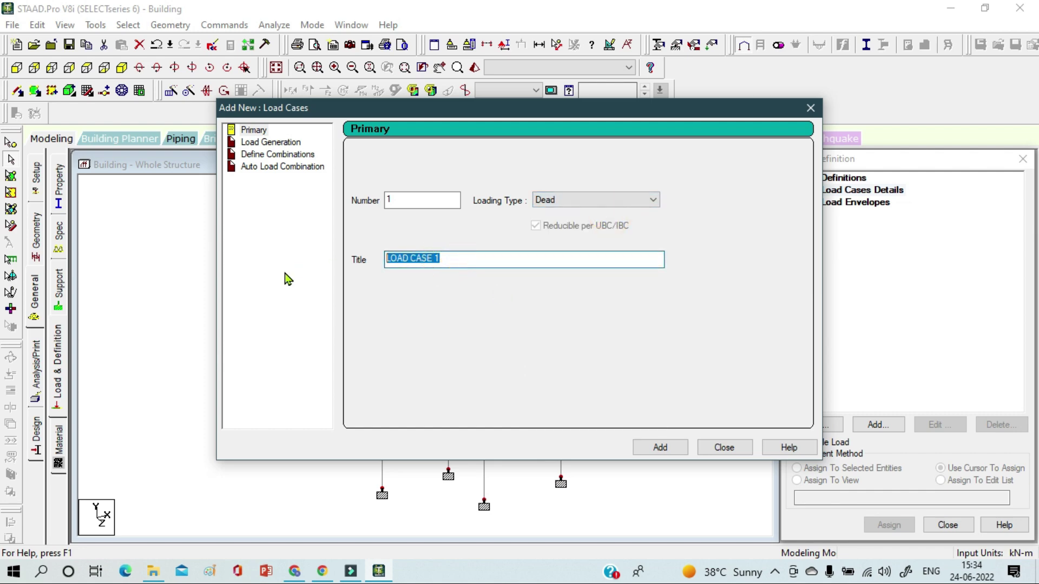
type("DL")
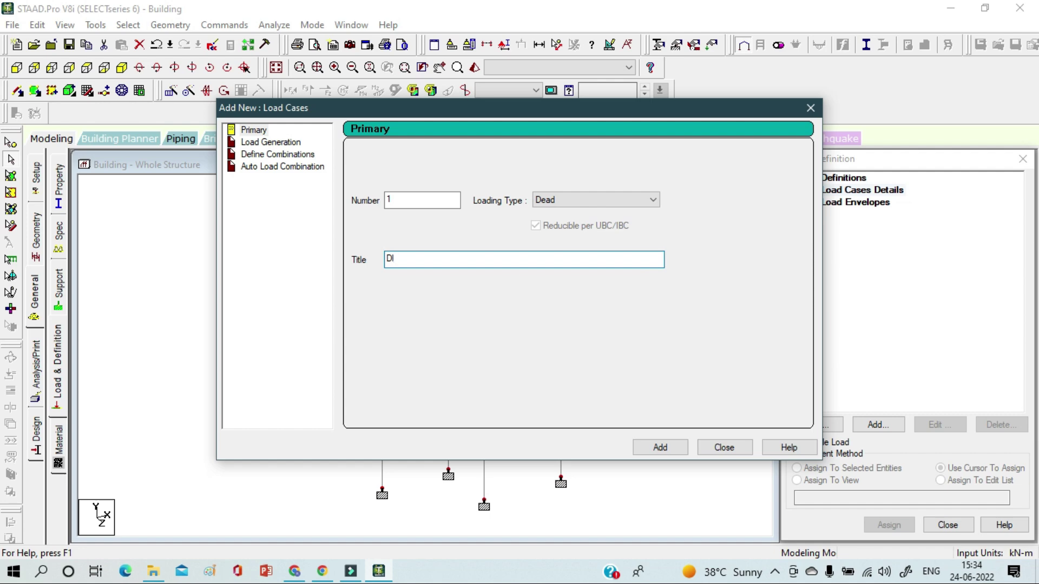
left_click(673, 448)
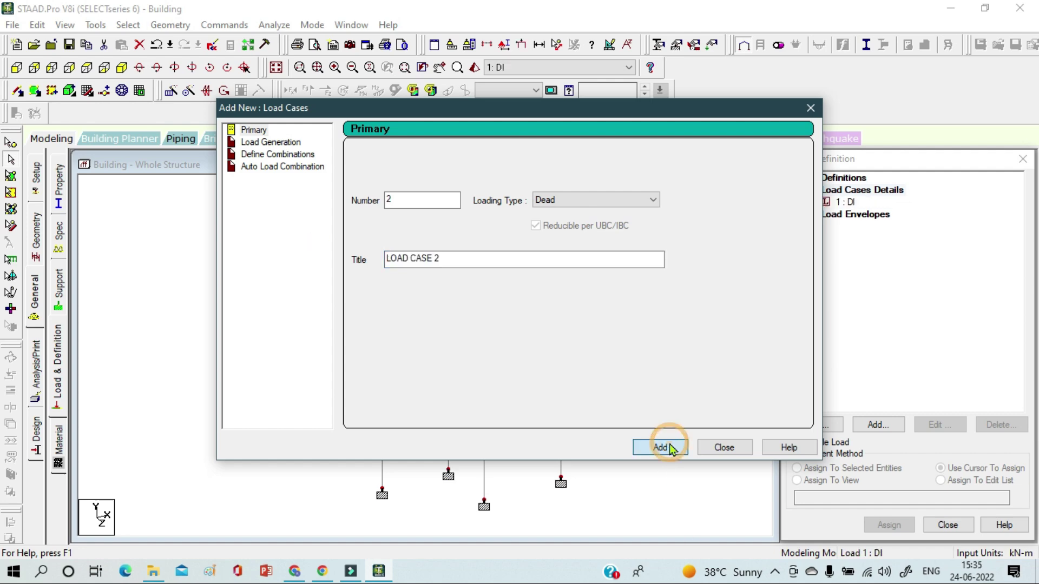
Create primary load case 2 of Live type titled LL.
left_click(570, 201)
left_click(566, 223)
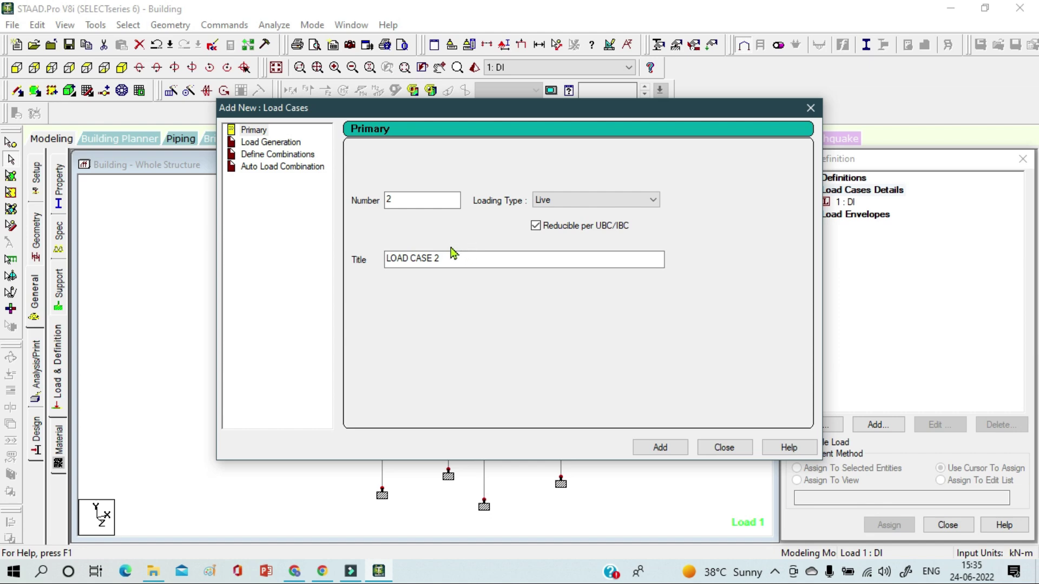
left_click_drag(442, 259, 280, 266)
type("LL")
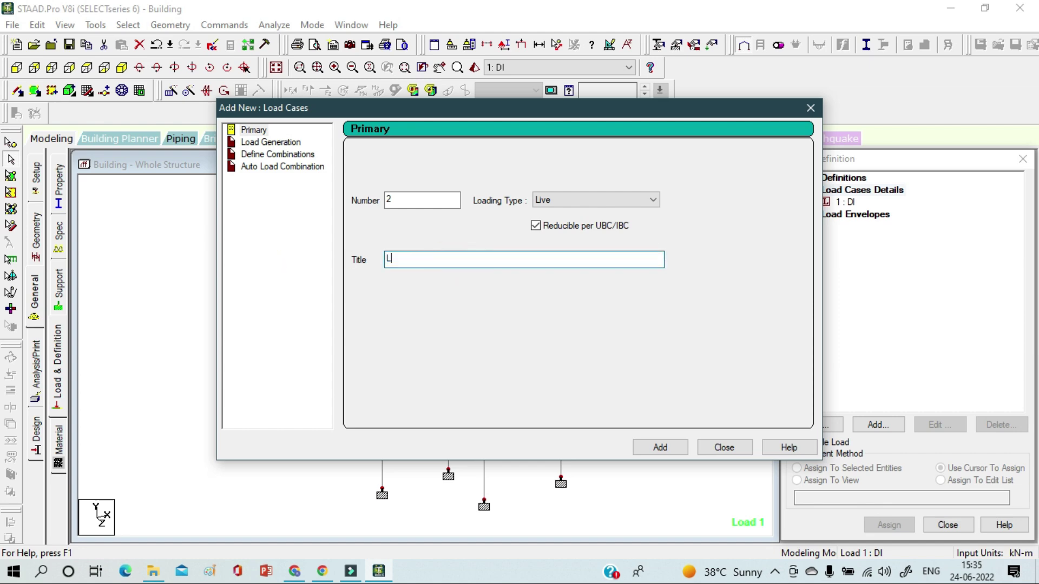
left_click(661, 452)
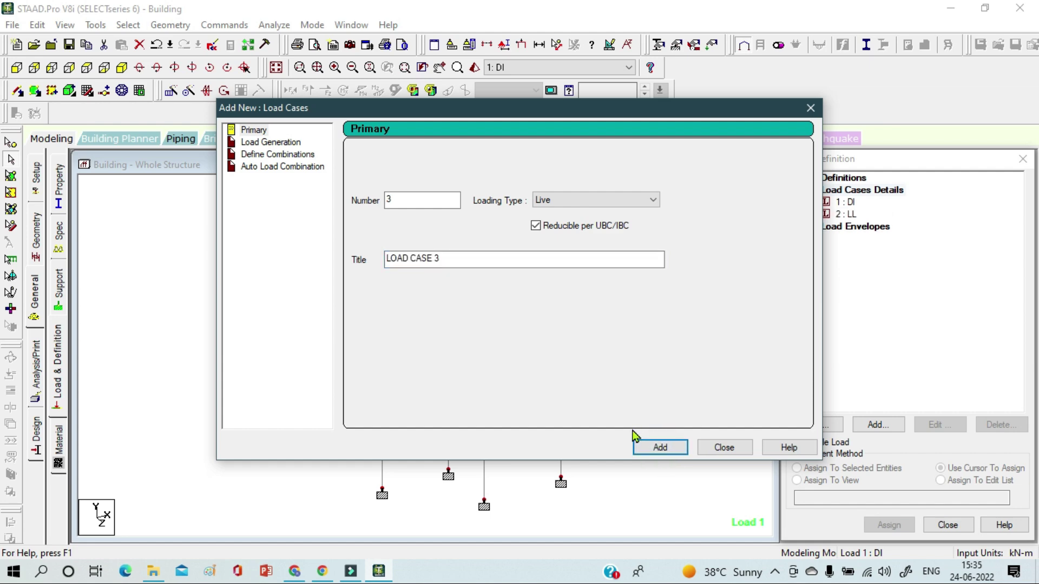
left_click(724, 451)
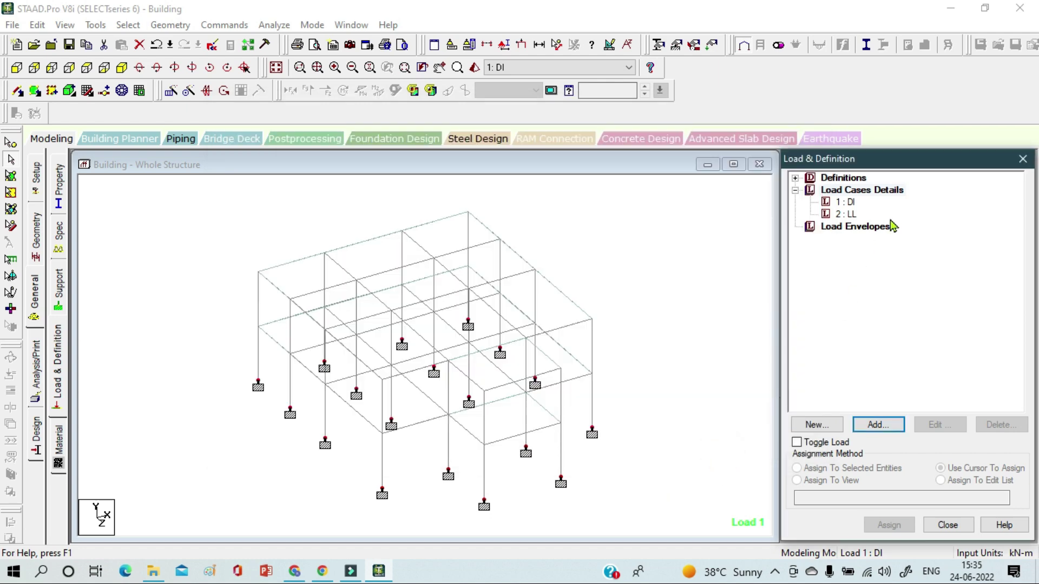
left_click(847, 202)
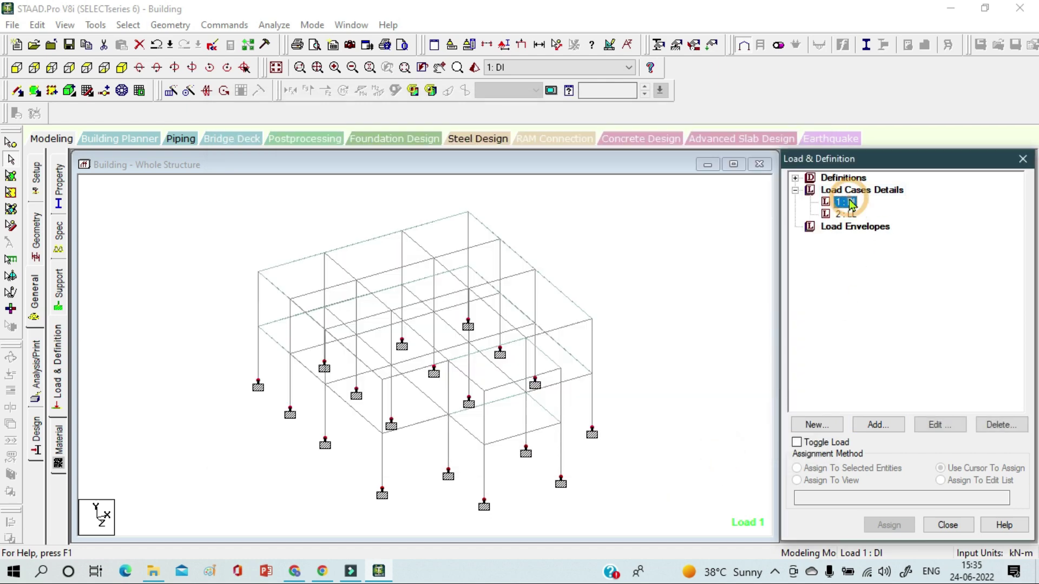
Add a selfweight load in Y with factor -1 to load case 1.
left_click(877, 425)
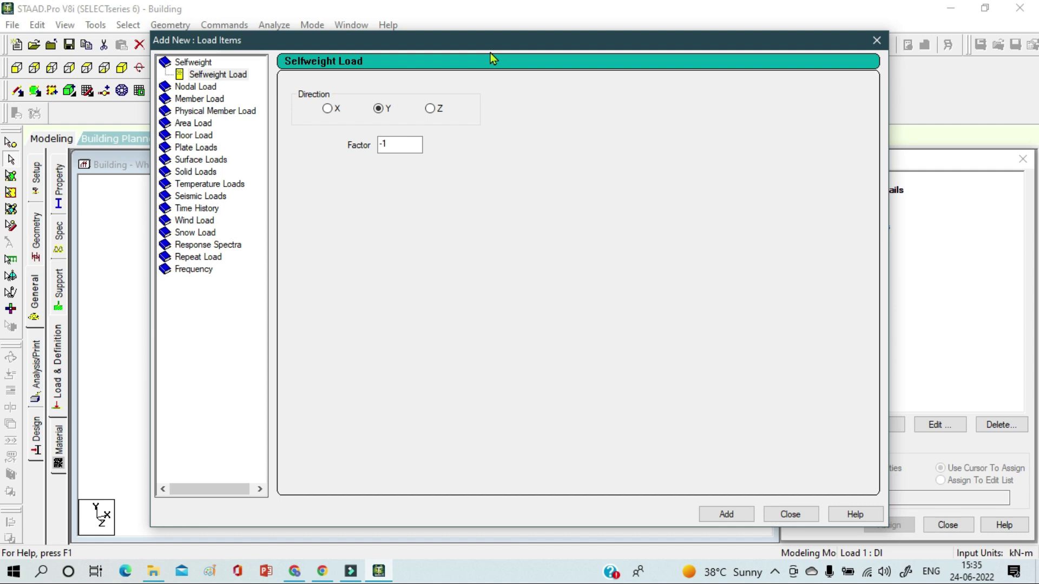
left_click(710, 517)
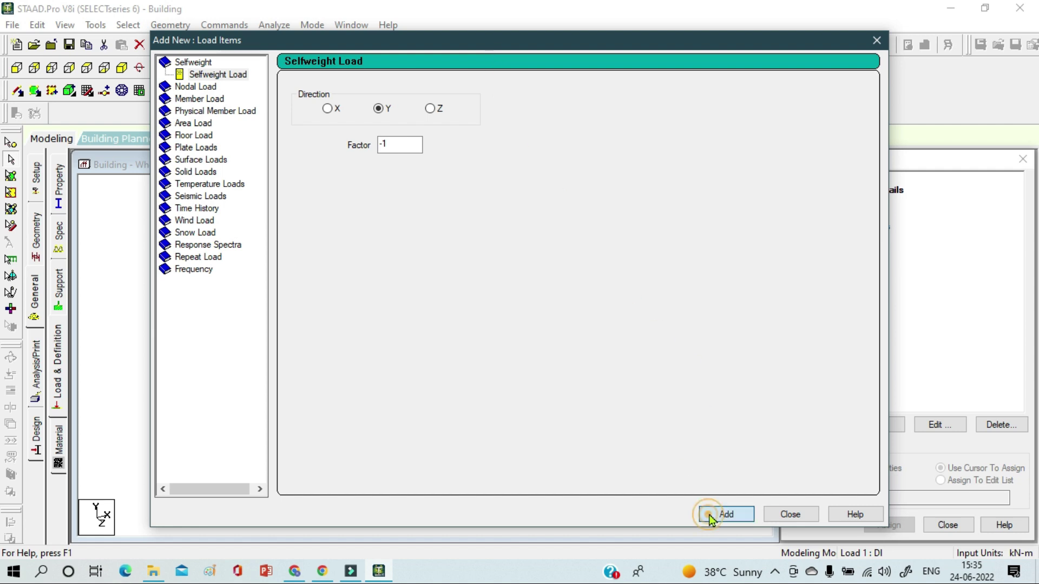
left_click(797, 517)
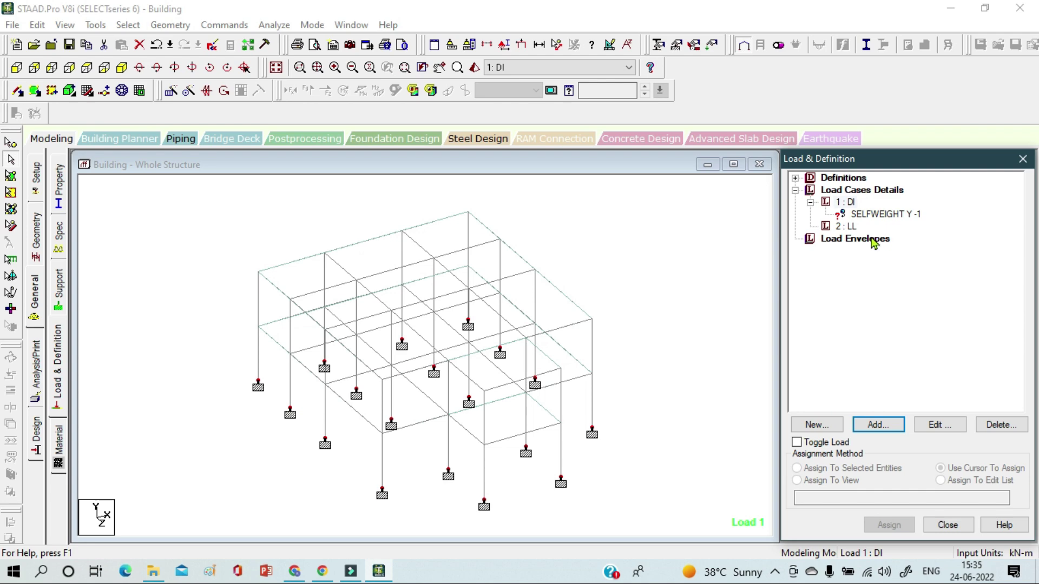
Add a -3 kN/m2 floor load over Y range 3 to 6 m to case LL.
left_click(848, 226)
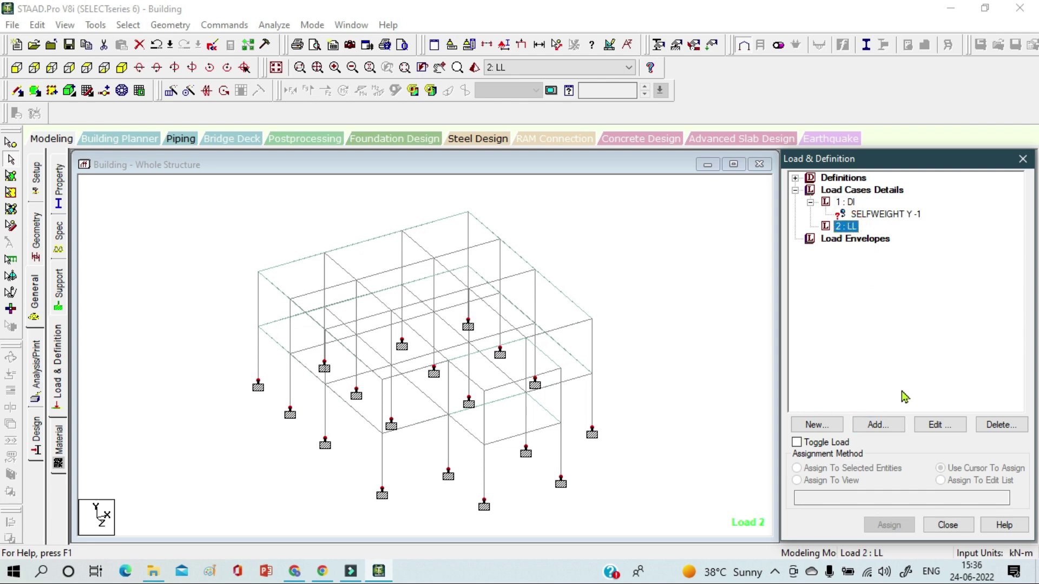
left_click(880, 426)
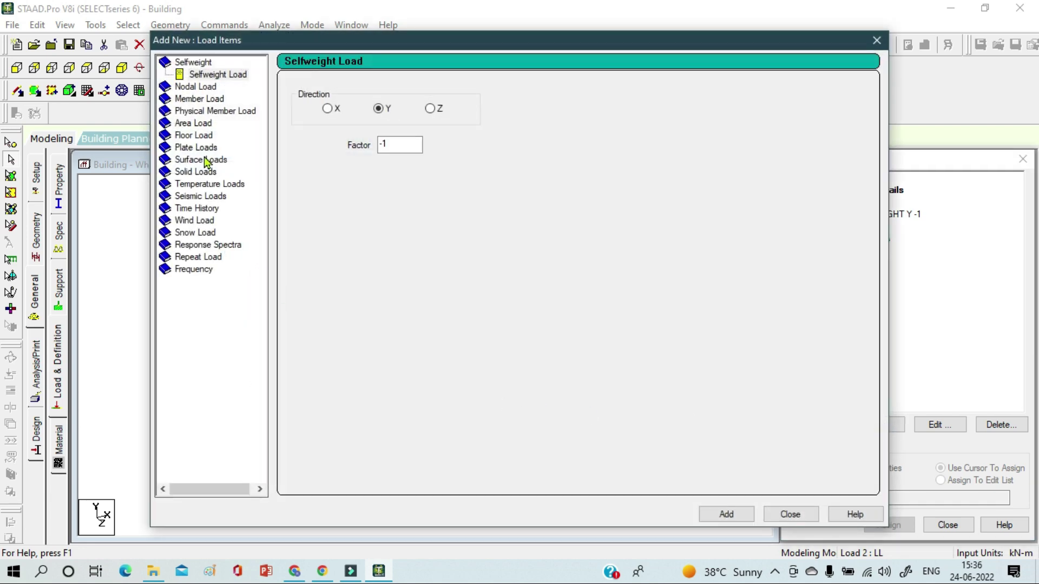
left_click(198, 136)
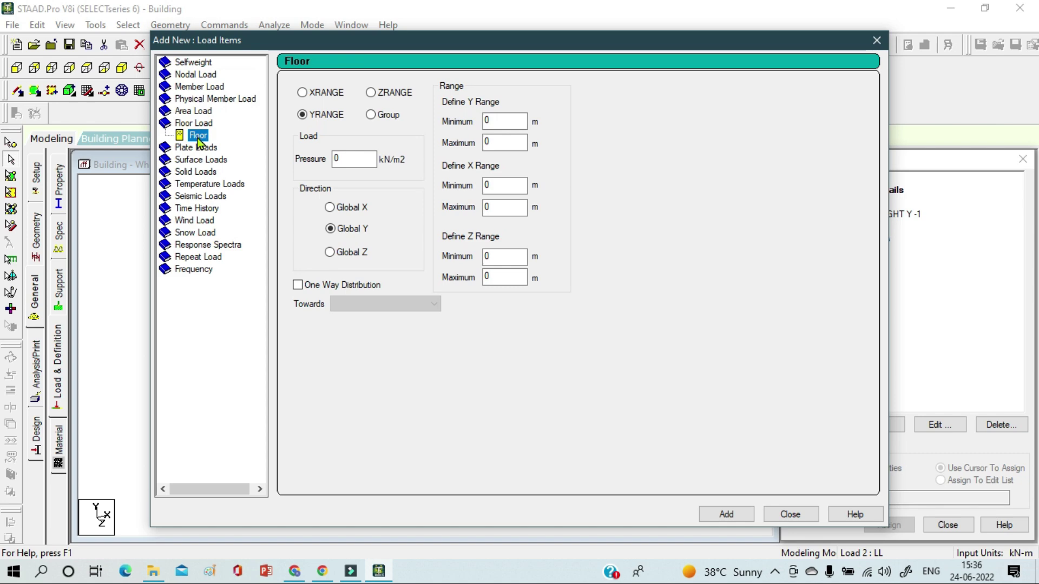
double_click(365, 157)
type("-3")
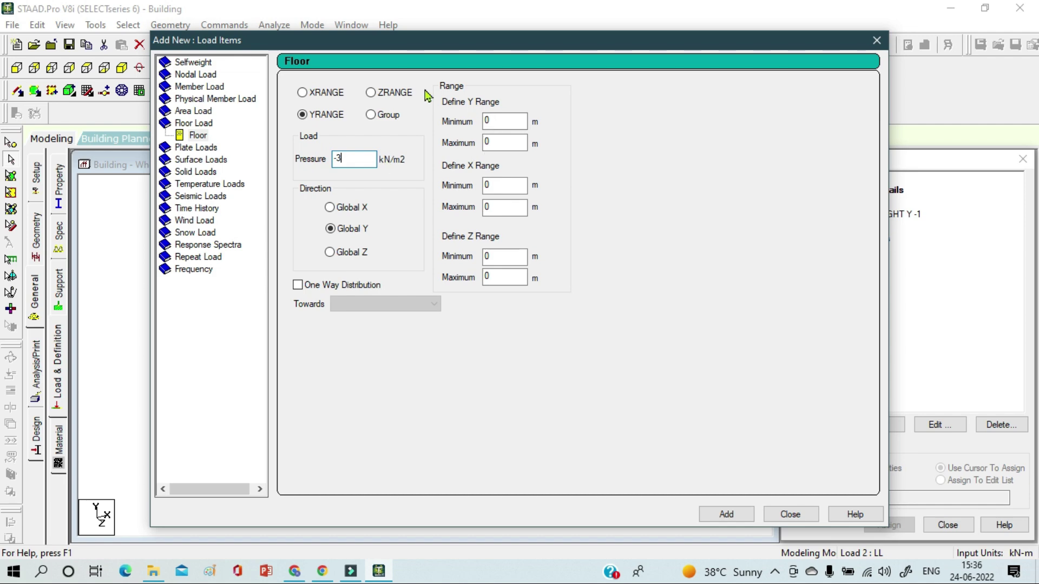
left_click(507, 121)
key("BackSpace")
type("3")
left_click(499, 142)
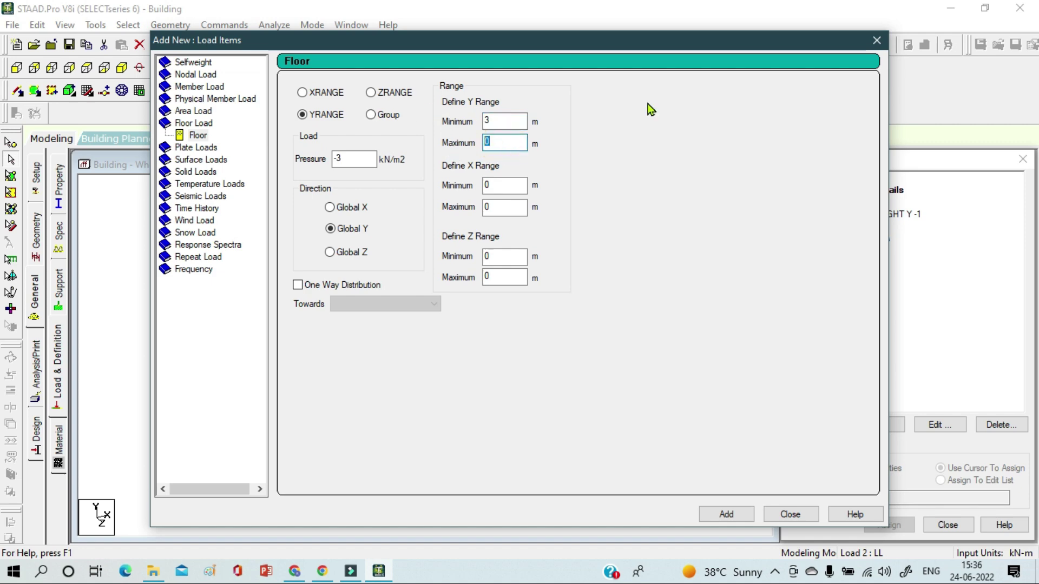
type("6")
left_click(730, 519)
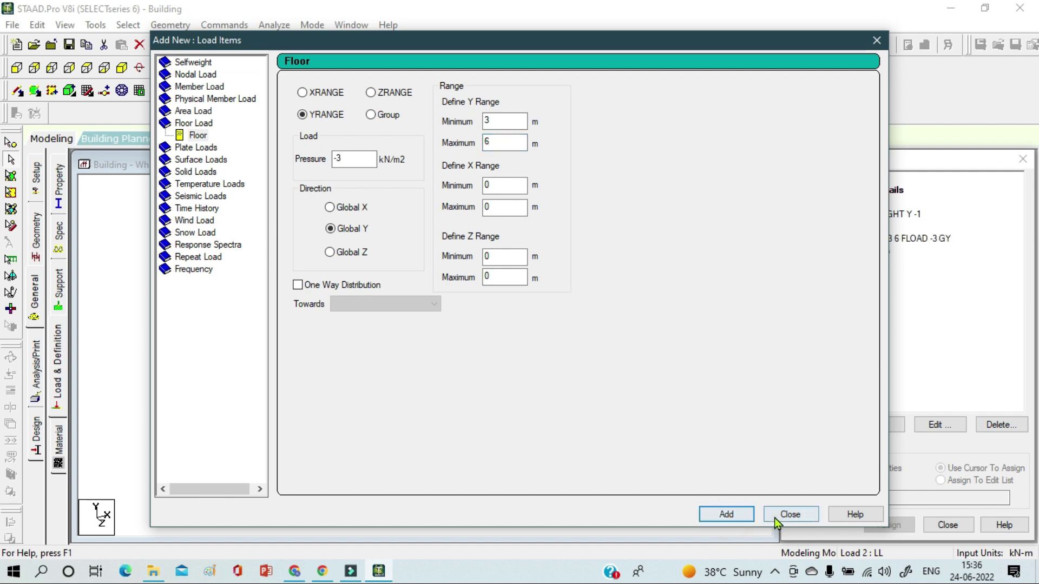
left_click(774, 517)
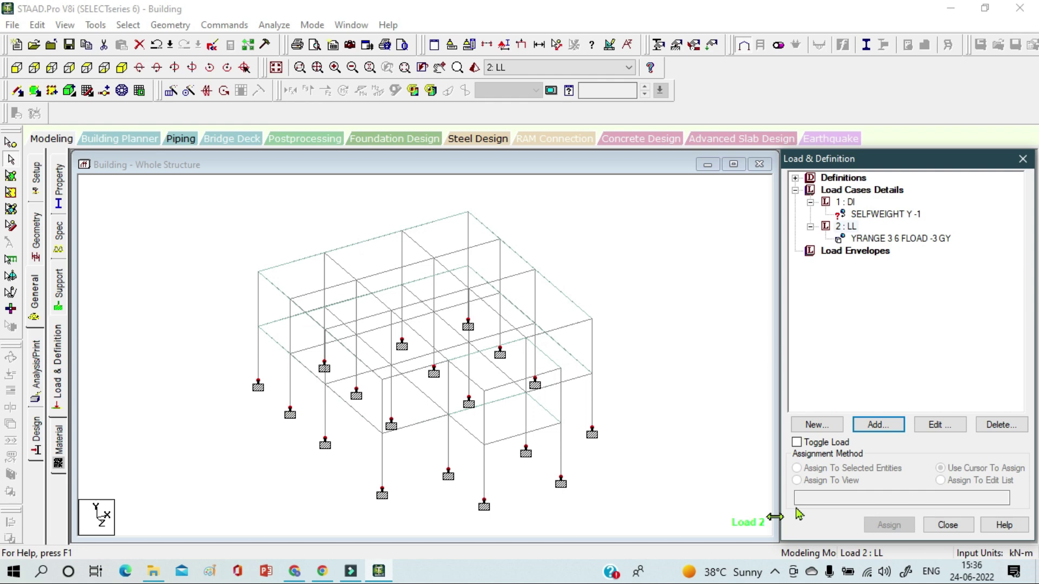
Assign case 1's SELFWEIGHT Y -1 load to all members and plates in view (1 to 105).
left_click(910, 241)
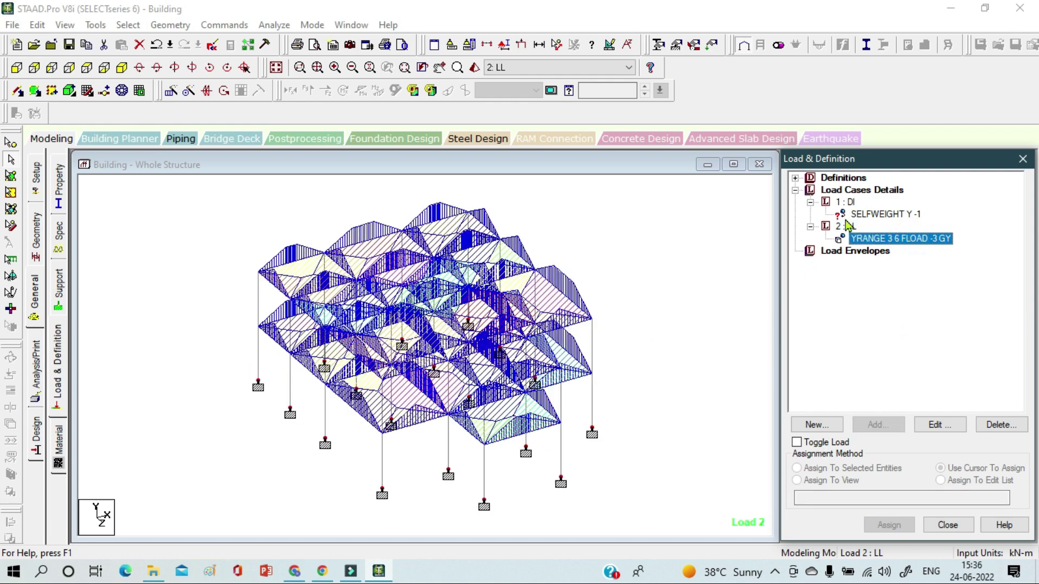
left_click(873, 216)
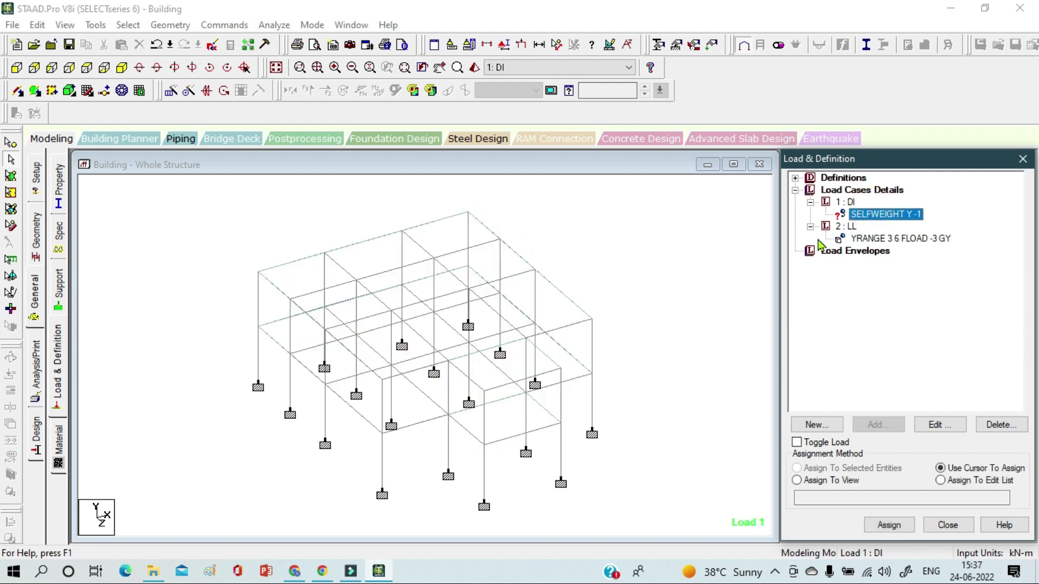
left_click(887, 244)
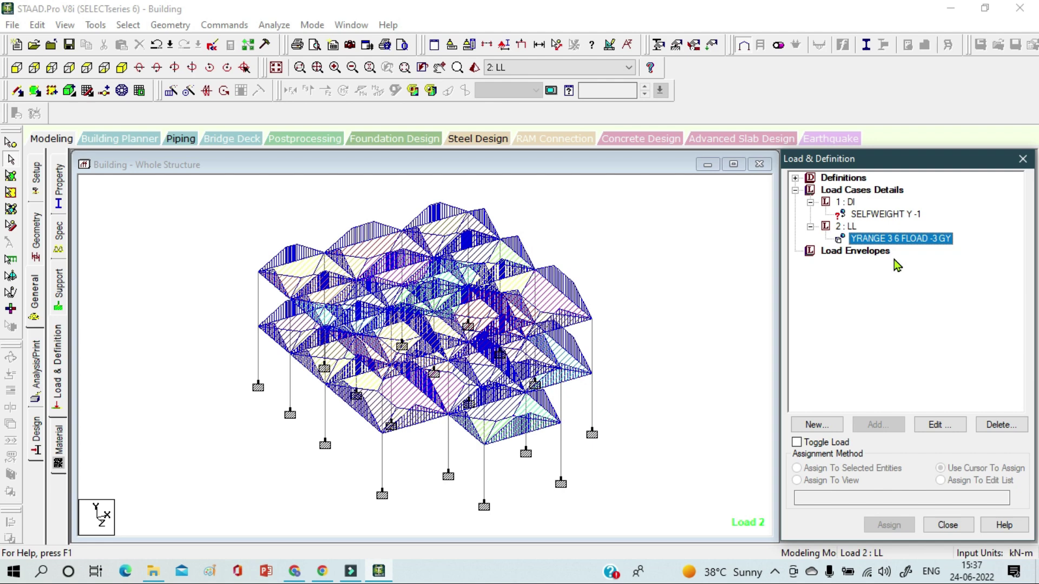
left_click(871, 214)
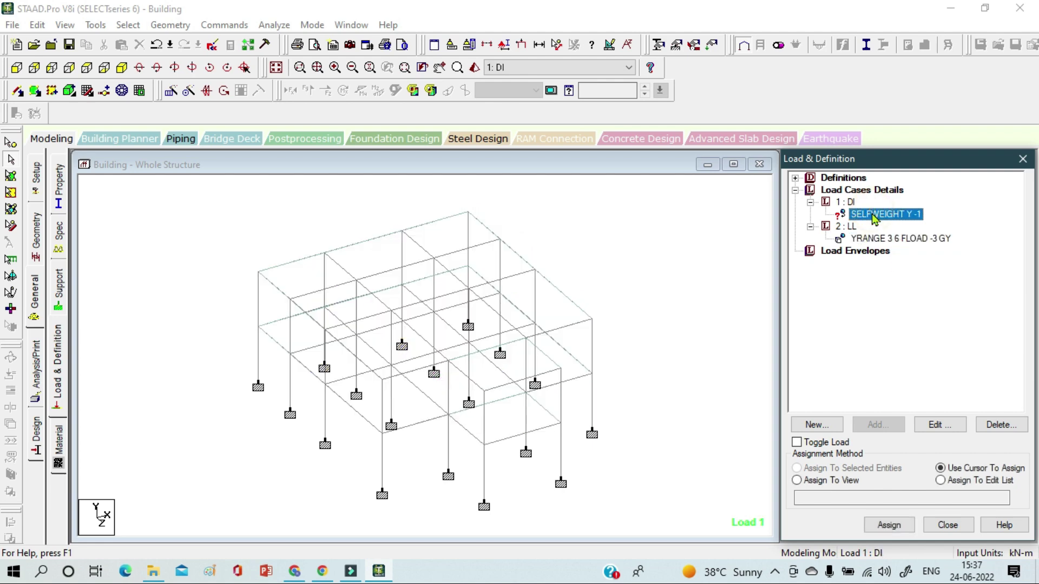
left_click(842, 481)
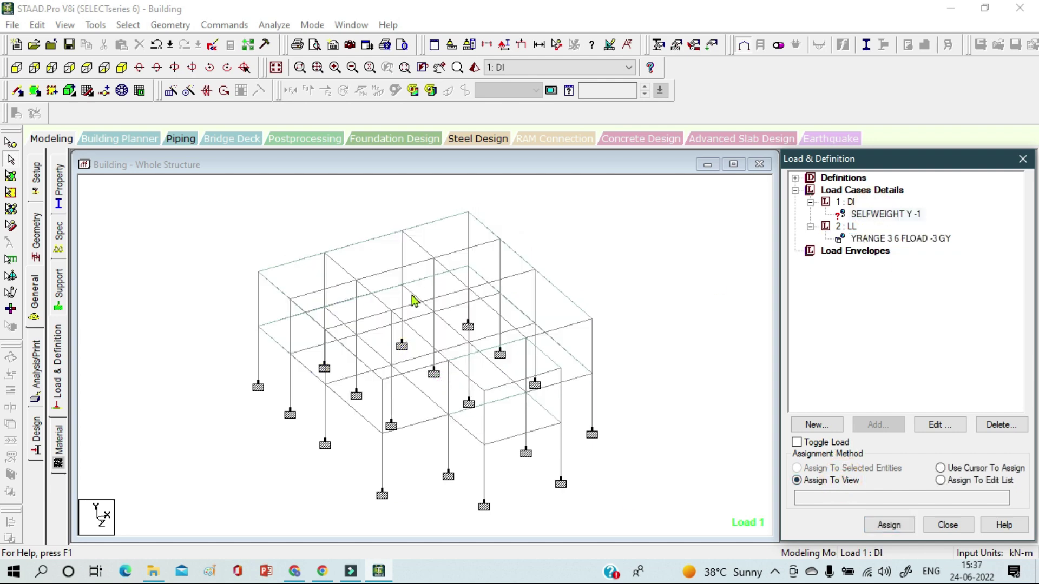
left_click(879, 528)
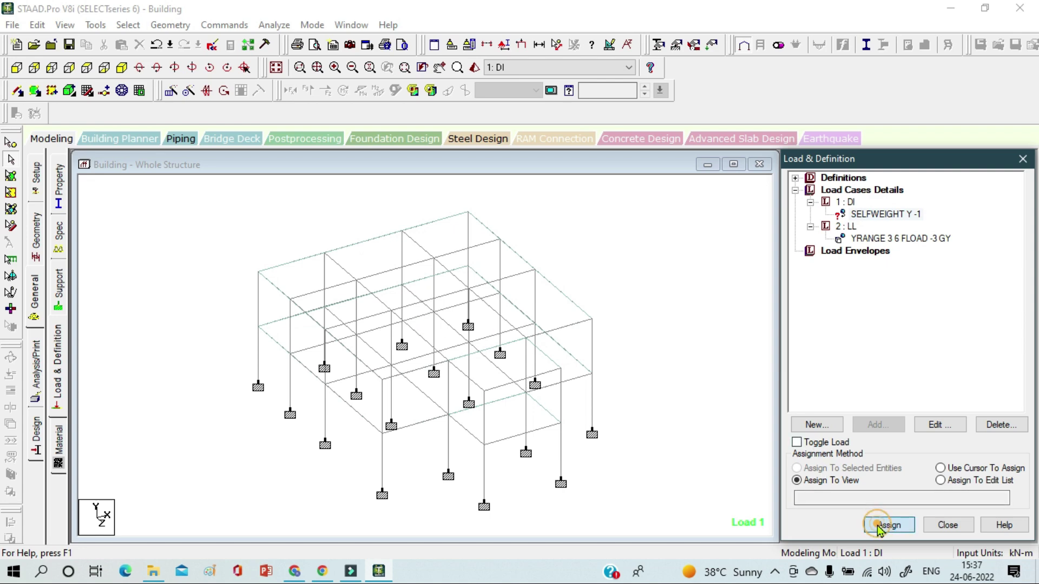
left_click(944, 389)
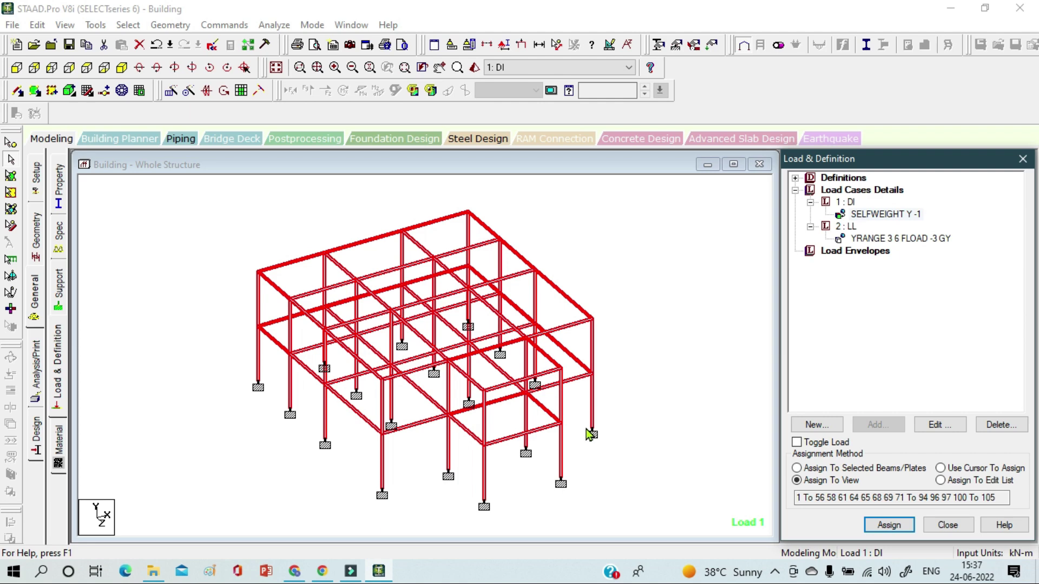
Assign the CONCRETE material to the whole structure in view.
left_click(59, 448)
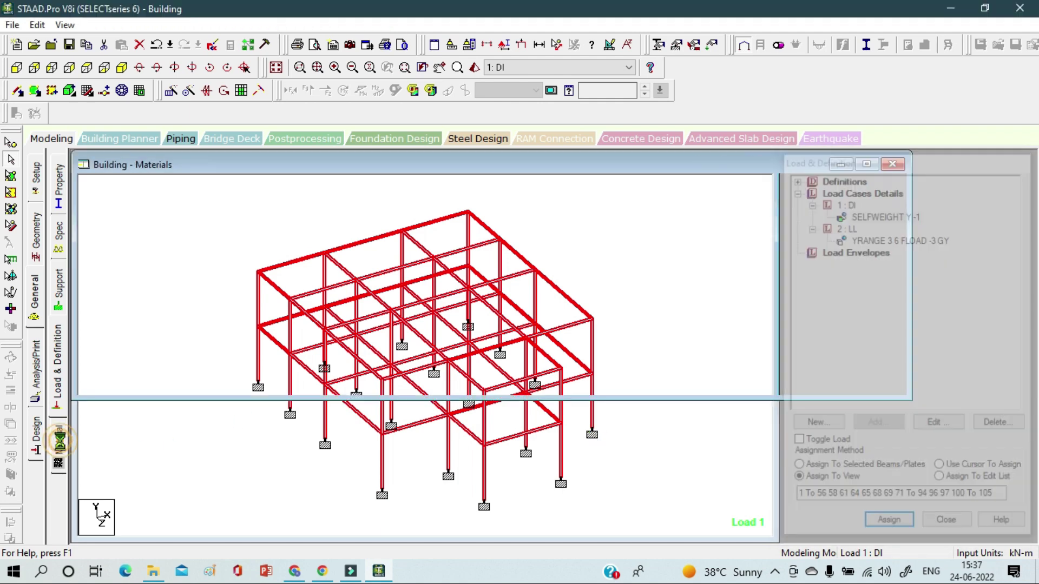
left_click(858, 348)
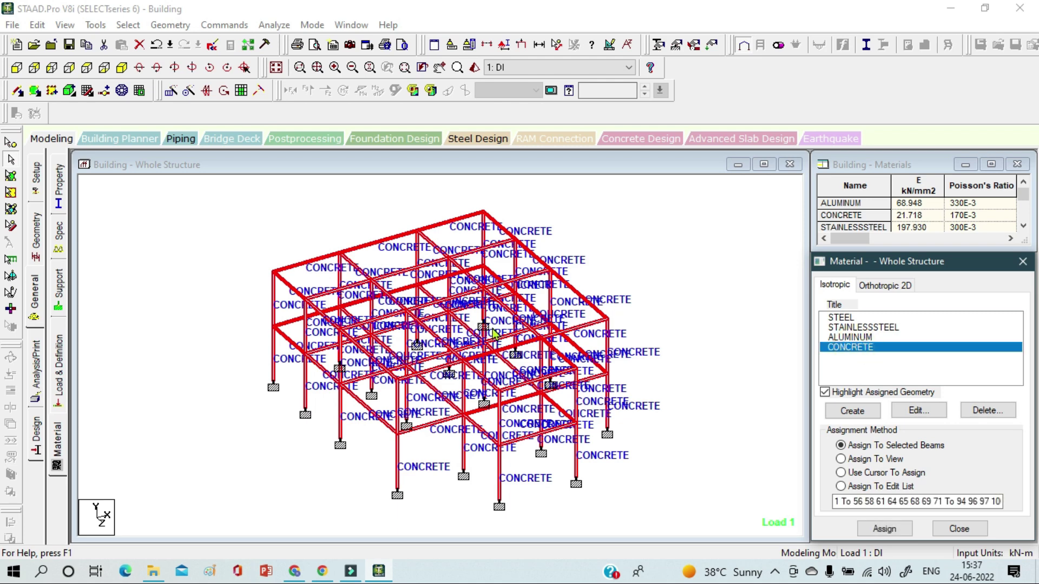
left_click(850, 459)
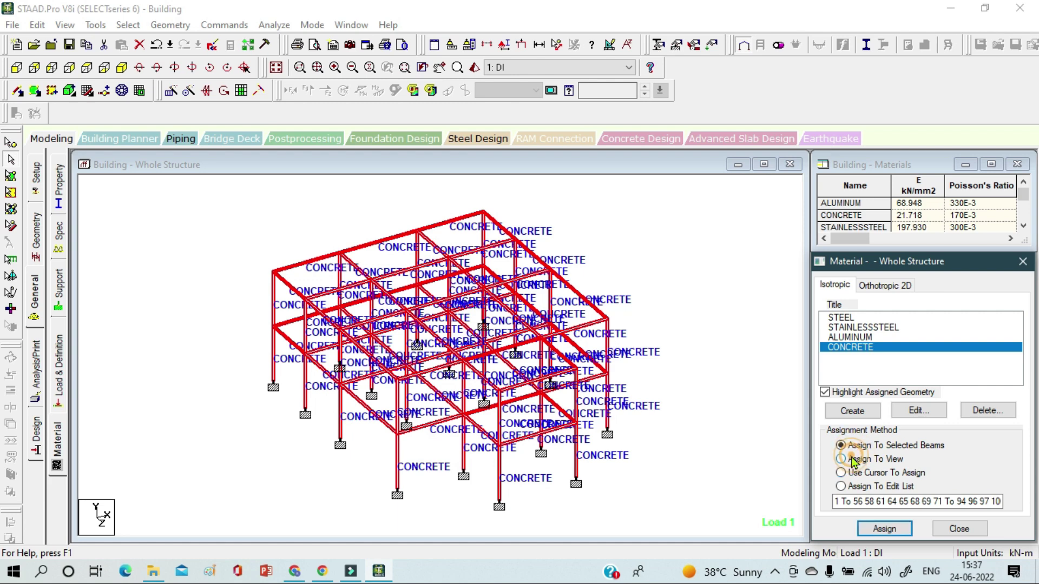
left_click(884, 529)
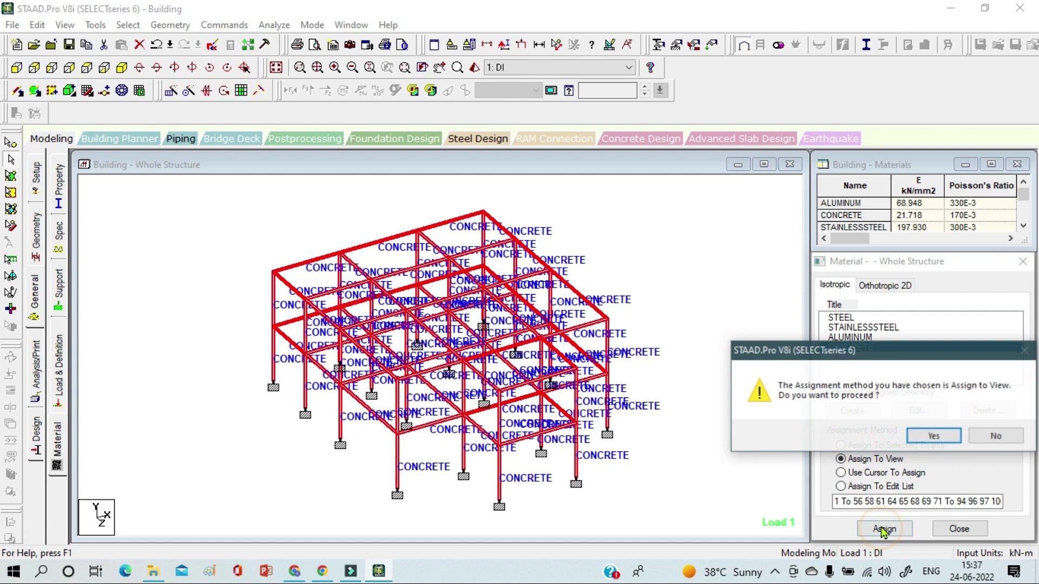
left_click(922, 437)
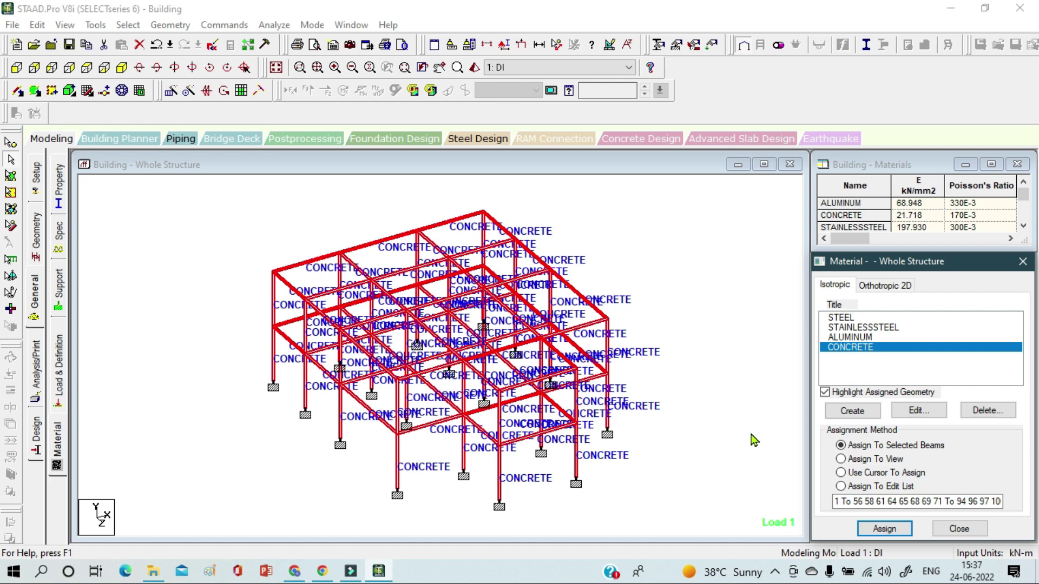
Add a Perform Analysis (No Print) command to the model.
left_click(37, 379)
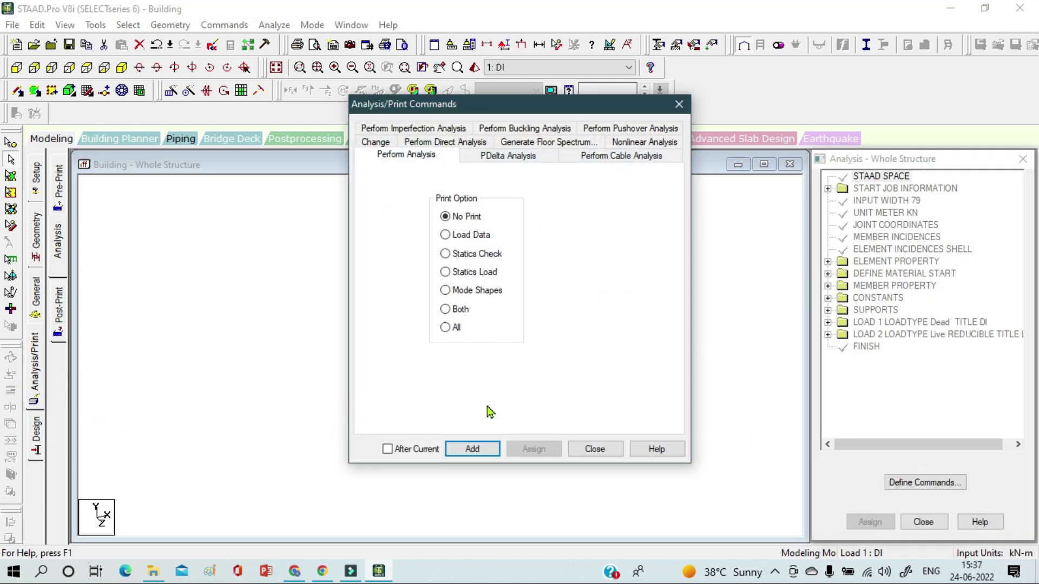
left_click(478, 449)
left_click(595, 450)
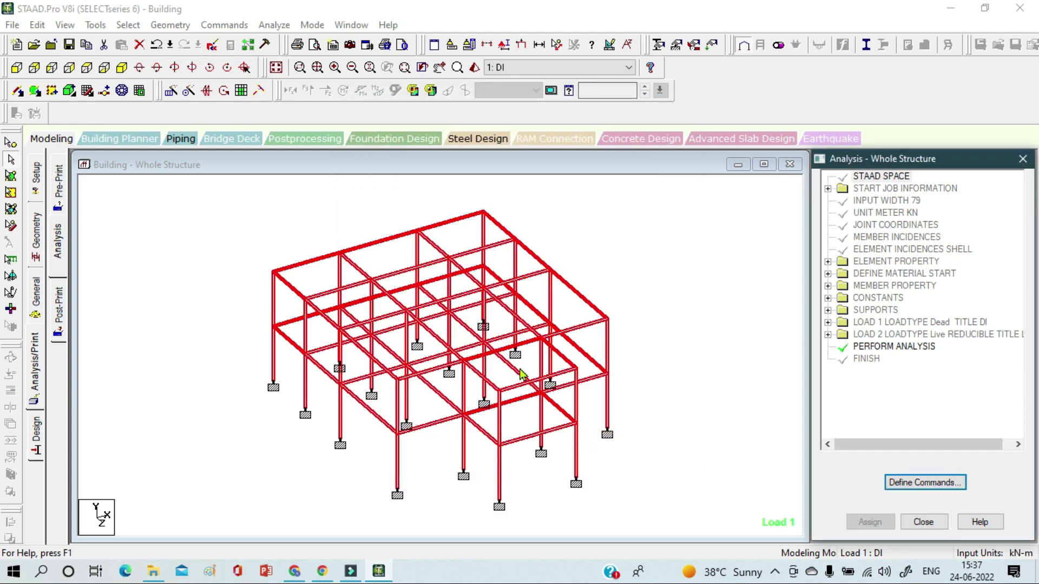
Save the model and run the analysis, finishing with 0 errors and 0 warnings.
left_click(274, 24)
left_click(292, 37)
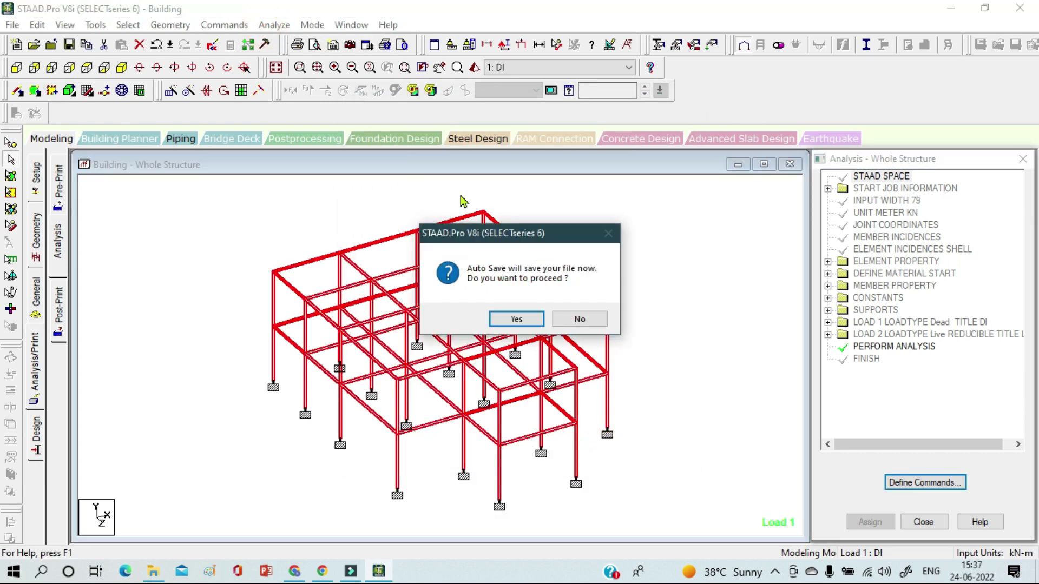
left_click(526, 321)
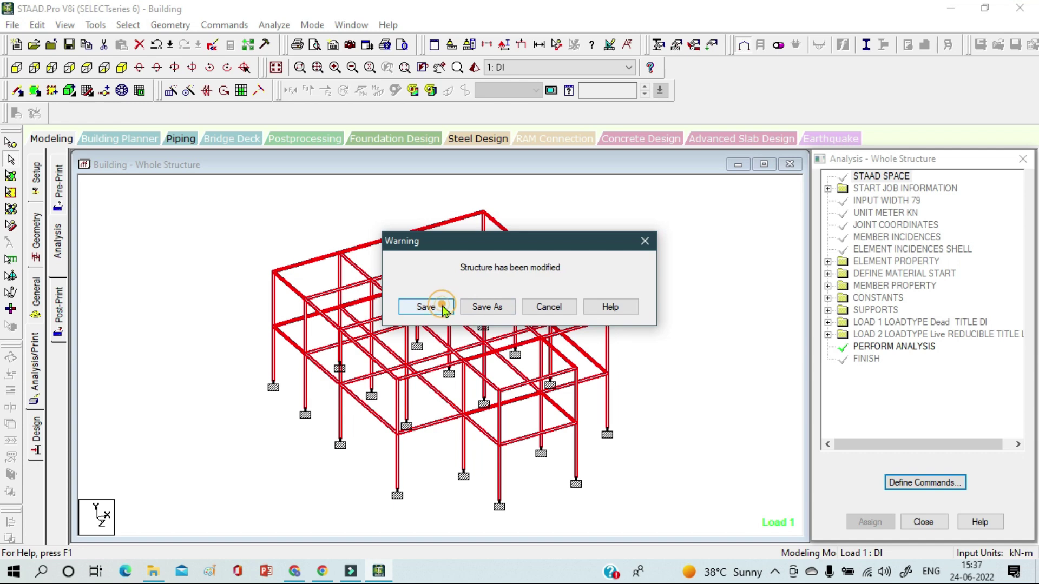
left_click(442, 307)
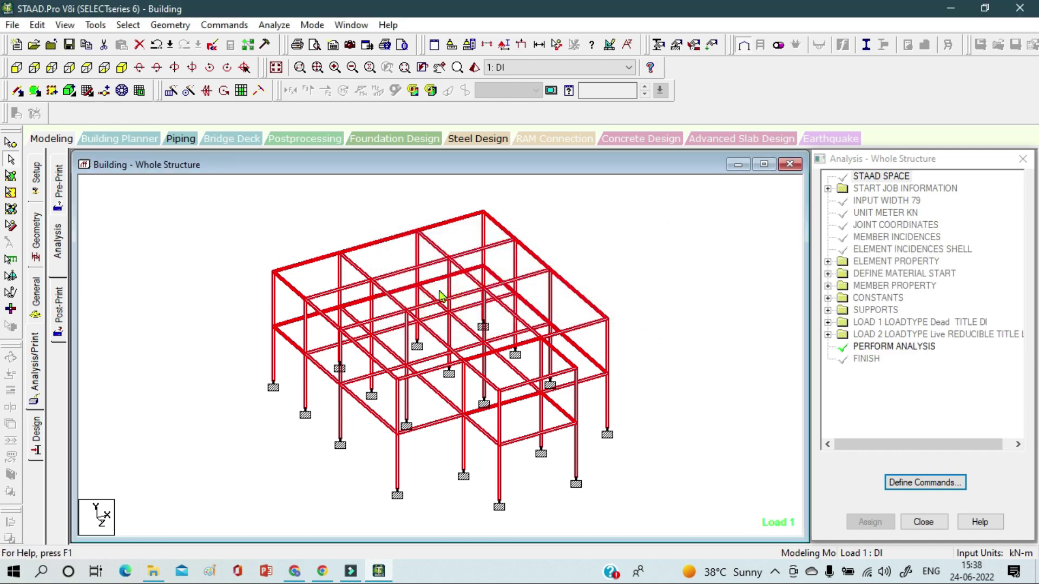
left_click(274, 25)
left_click(295, 41)
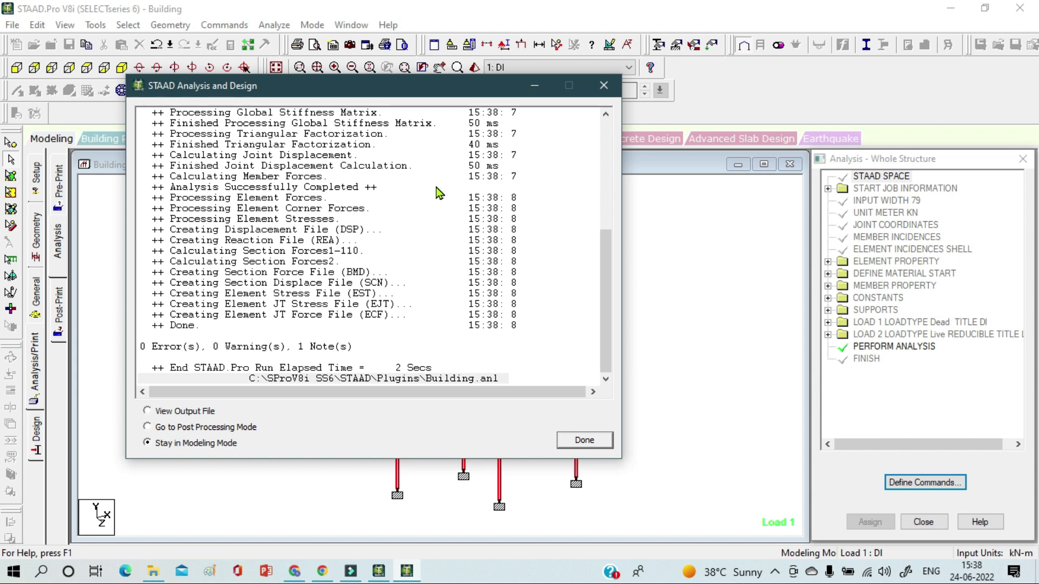
Enter post-processing with both load cases and show Beam End Forces and Bending Z for load 1.
left_click(147, 428)
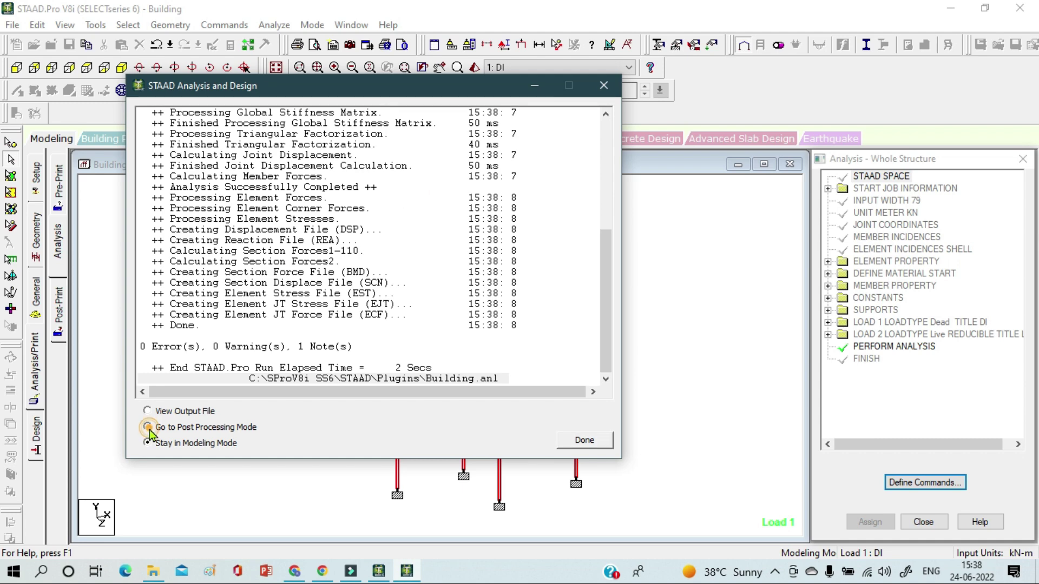
left_click(584, 440)
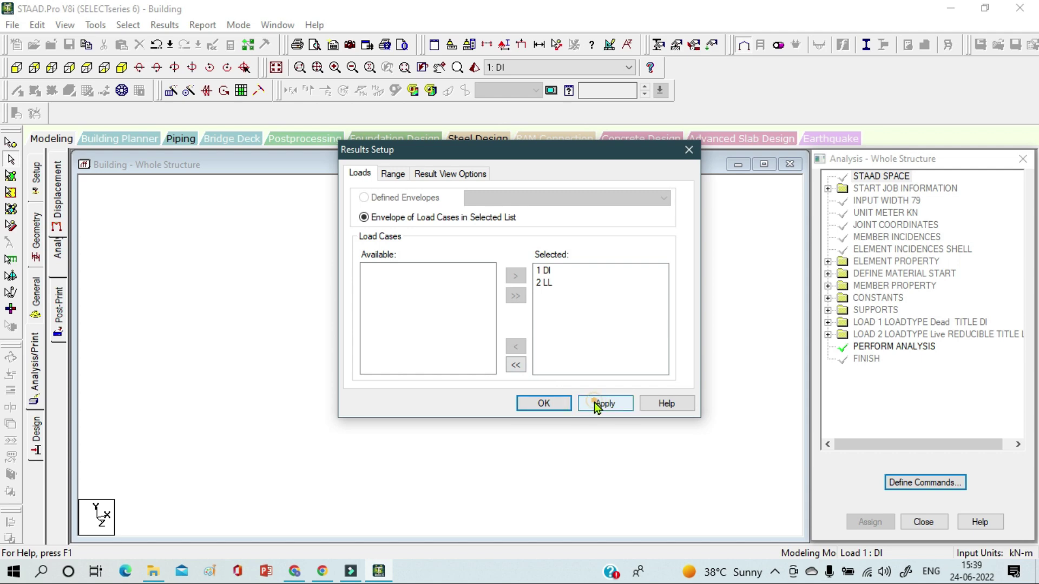
left_click(544, 403)
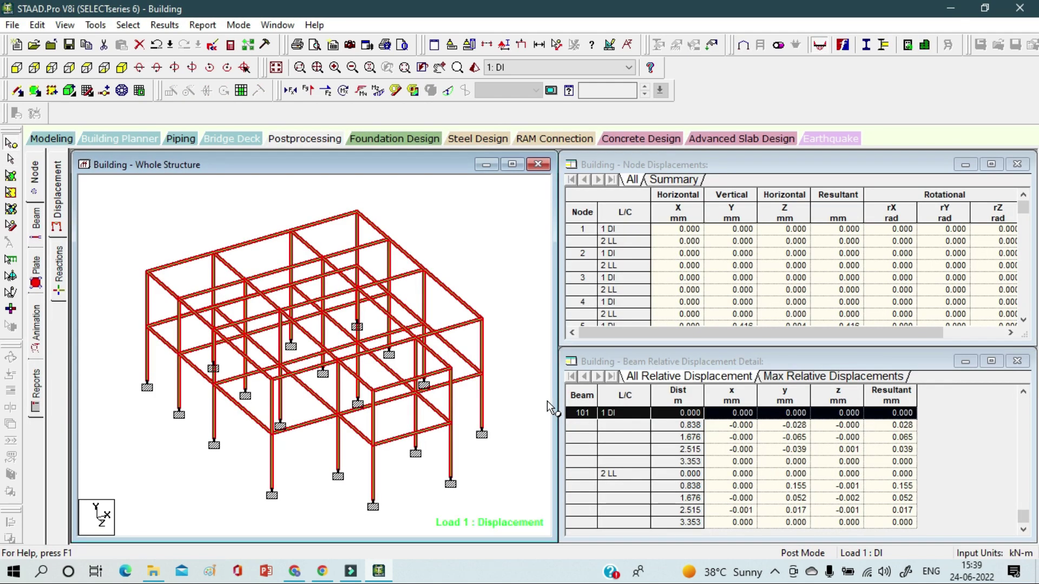
left_click(490, 269)
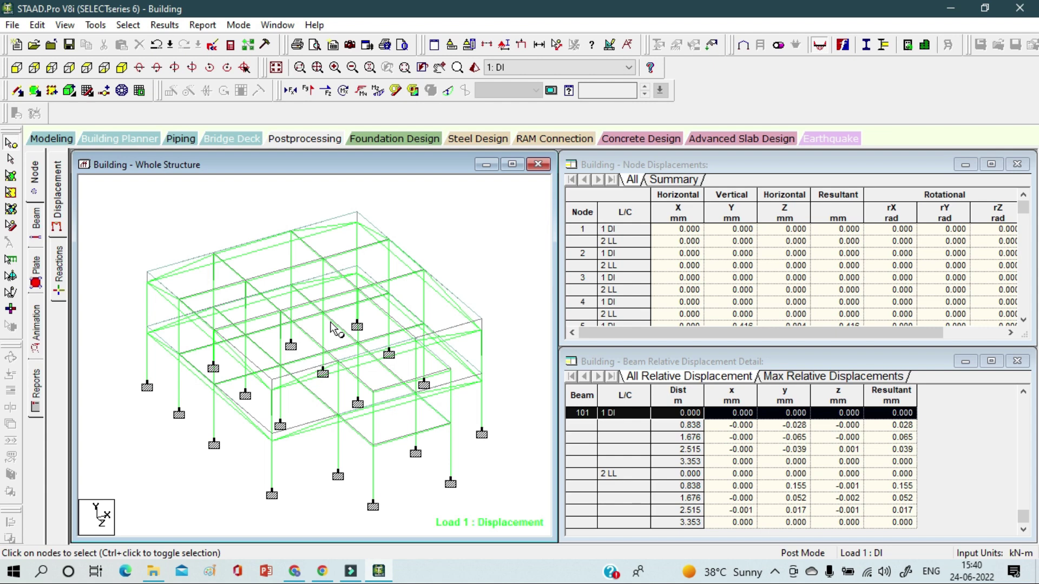
left_click(36, 228)
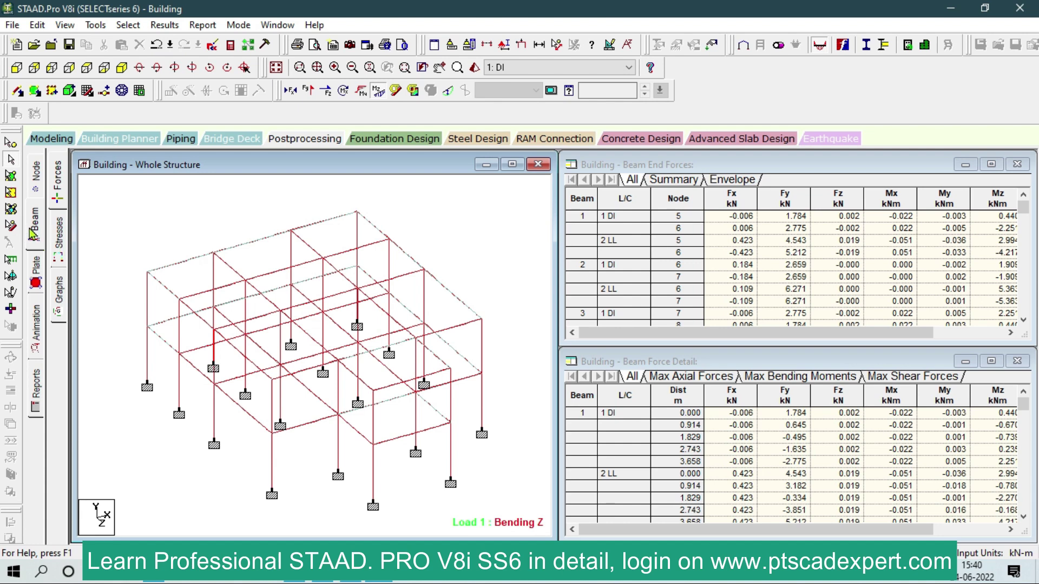
double_click(244, 247)
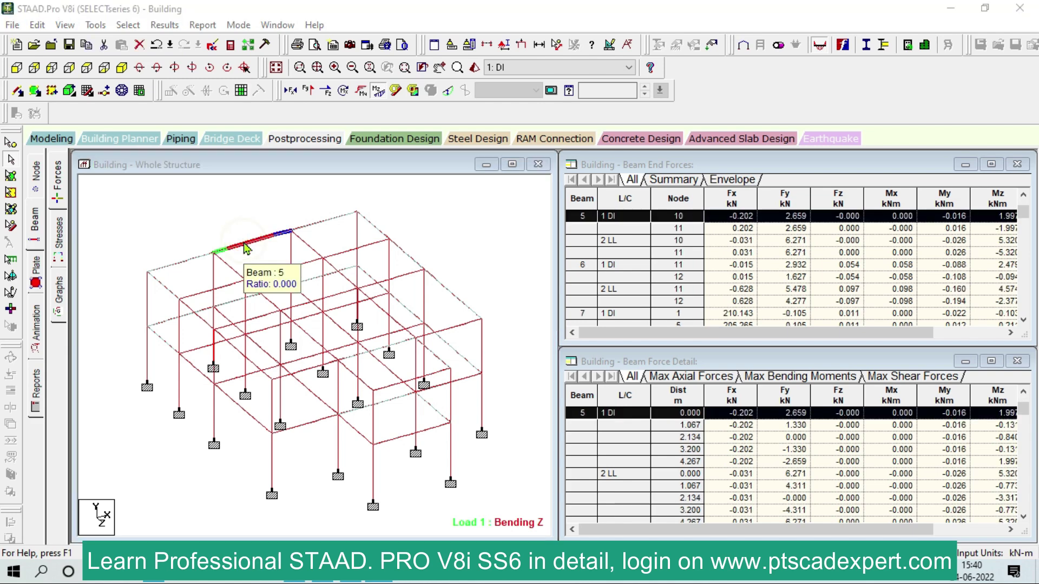
left_click(529, 138)
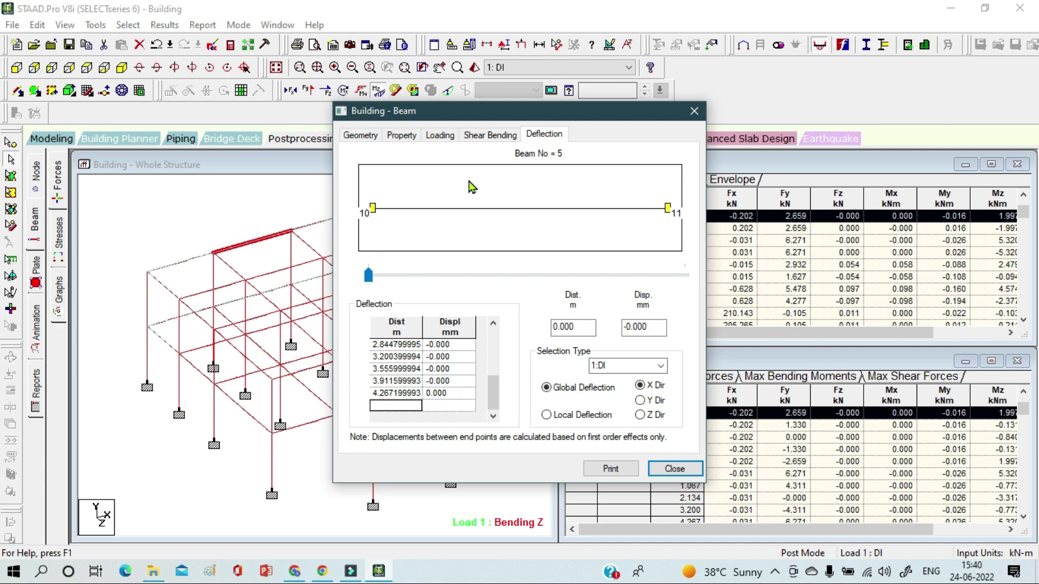
left_click(482, 140)
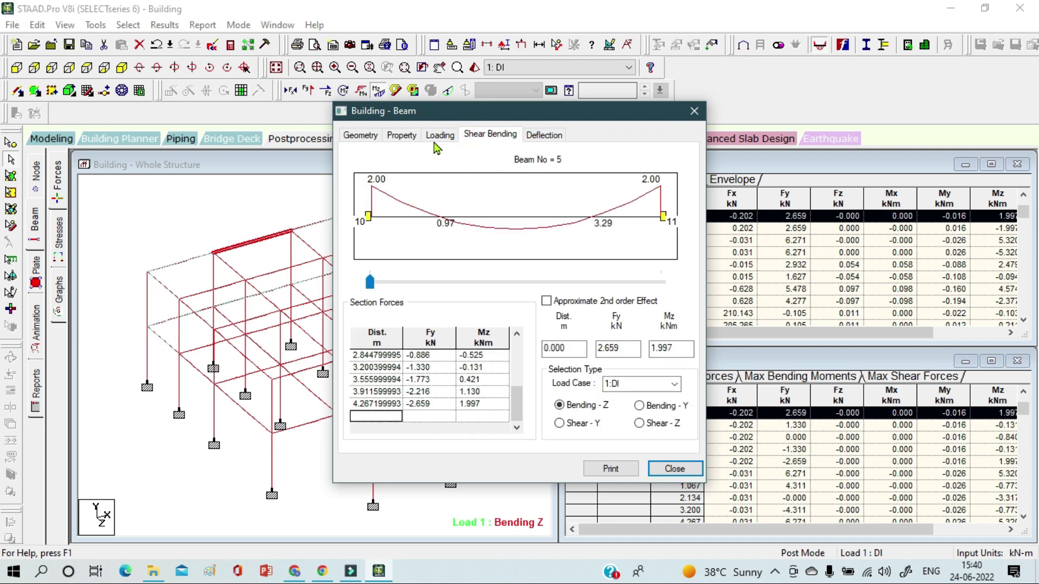
left_click(438, 138)
left_click(401, 138)
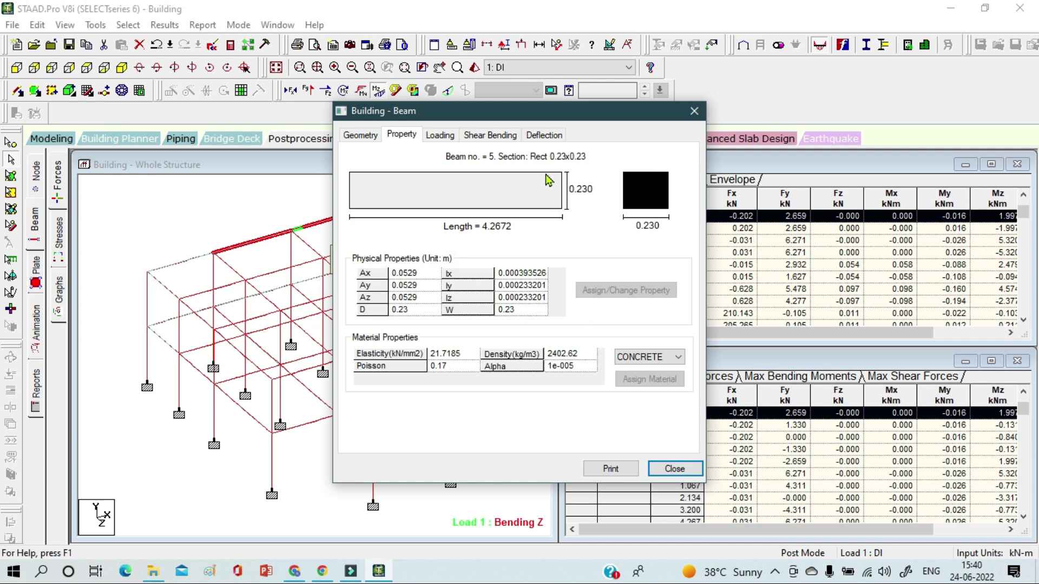
left_click(549, 135)
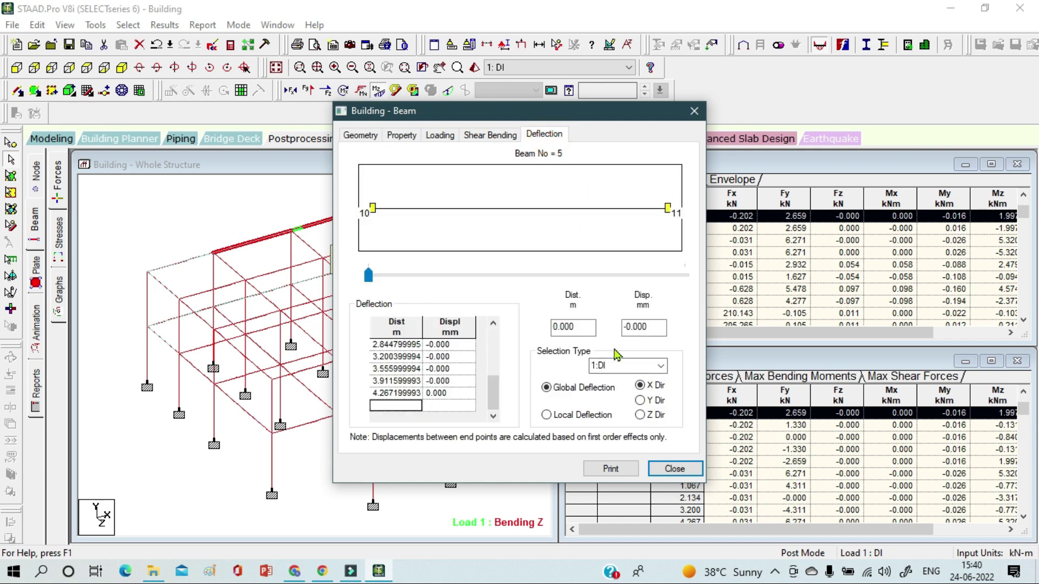
left_click(640, 400)
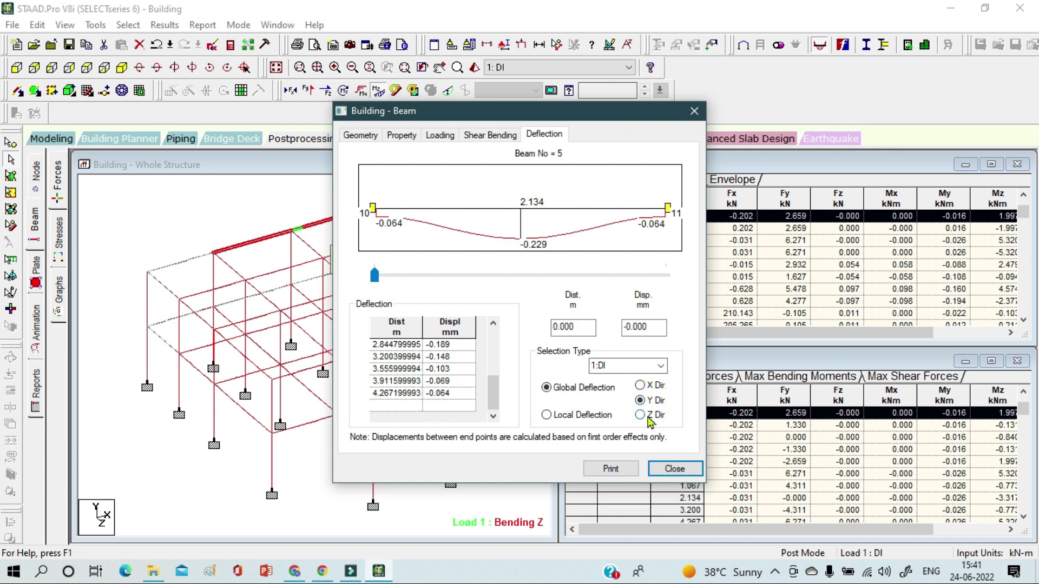
left_click(646, 419)
left_click(569, 417)
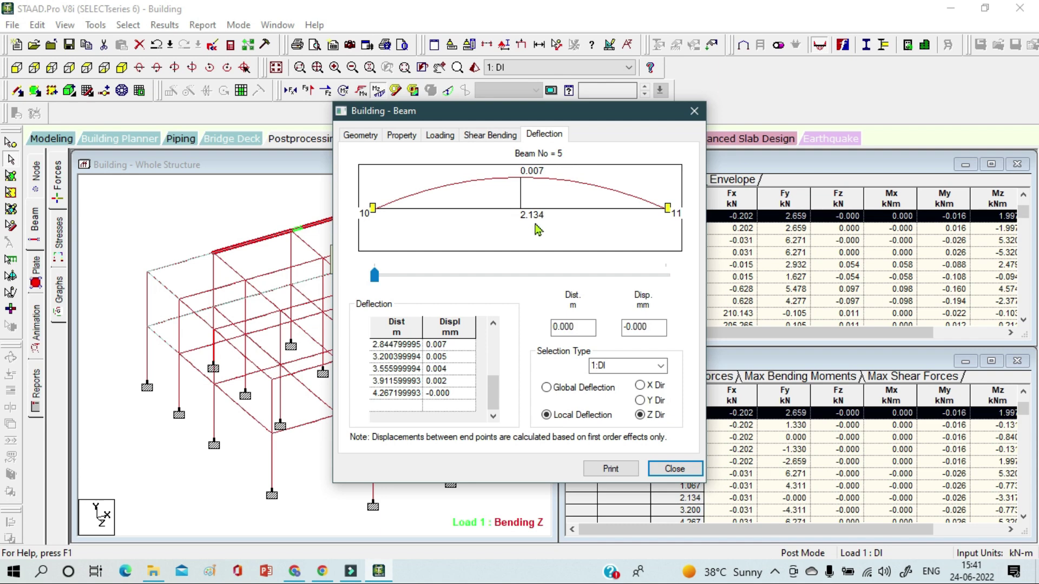
left_click(641, 386)
left_click(641, 401)
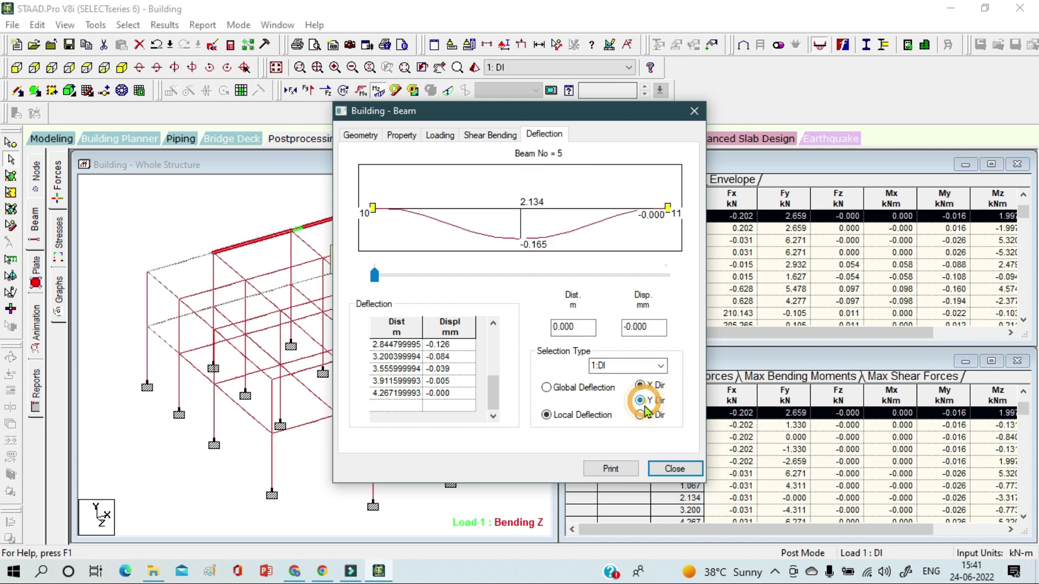
left_click(642, 415)
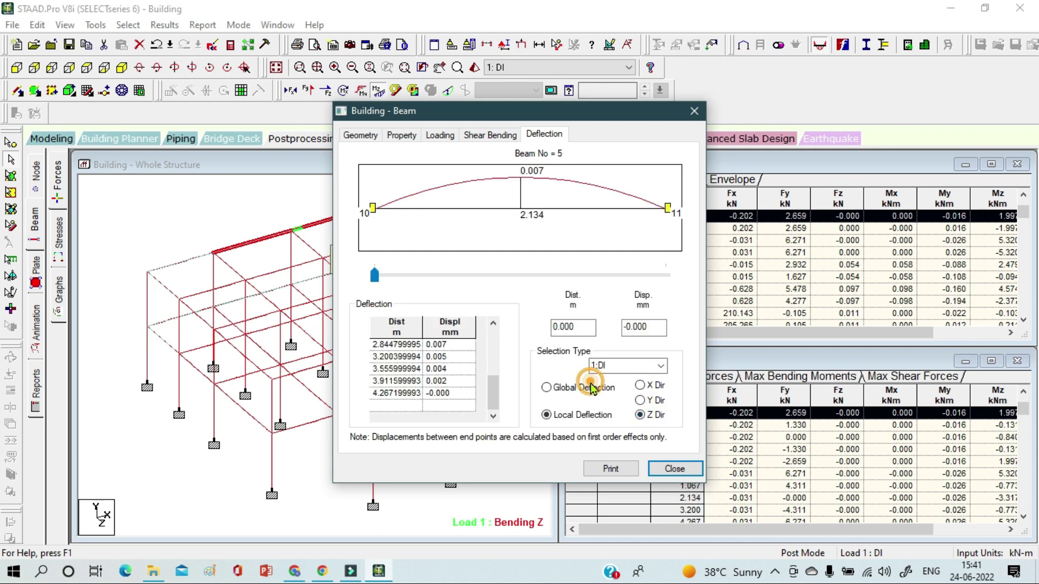
left_click(640, 385)
left_click(640, 401)
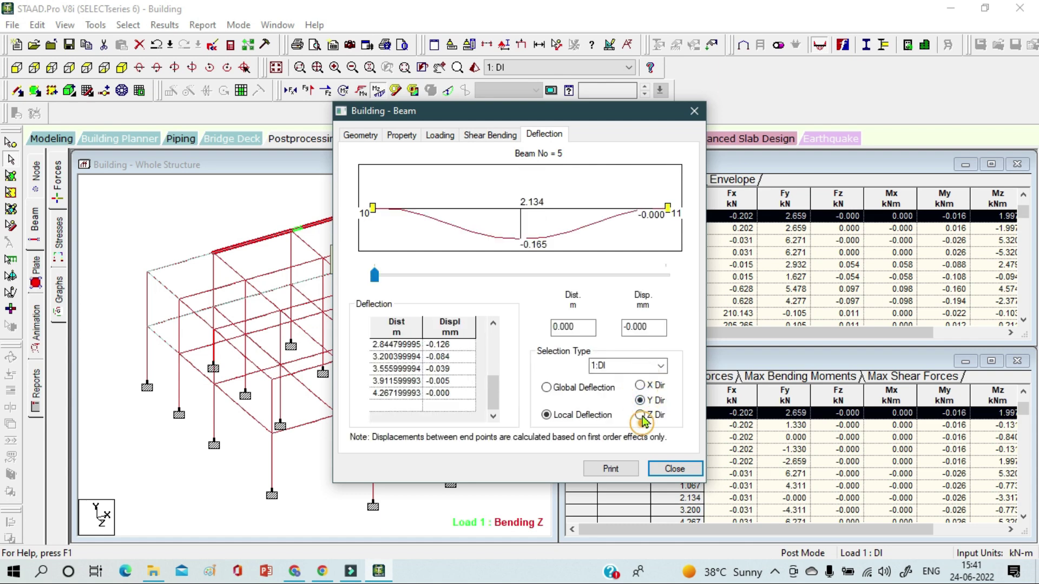
left_click(675, 464)
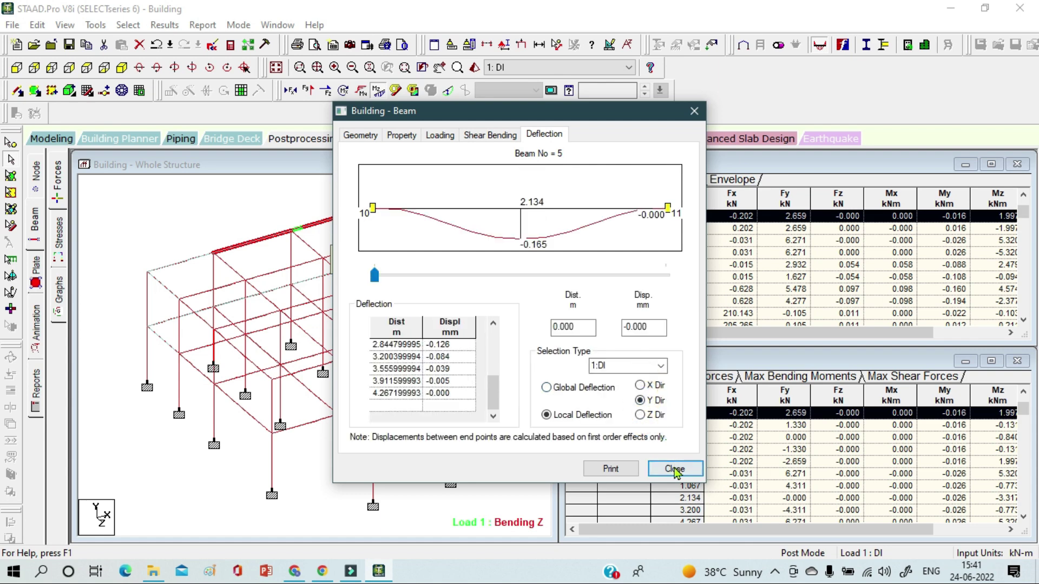
left_click(36, 270)
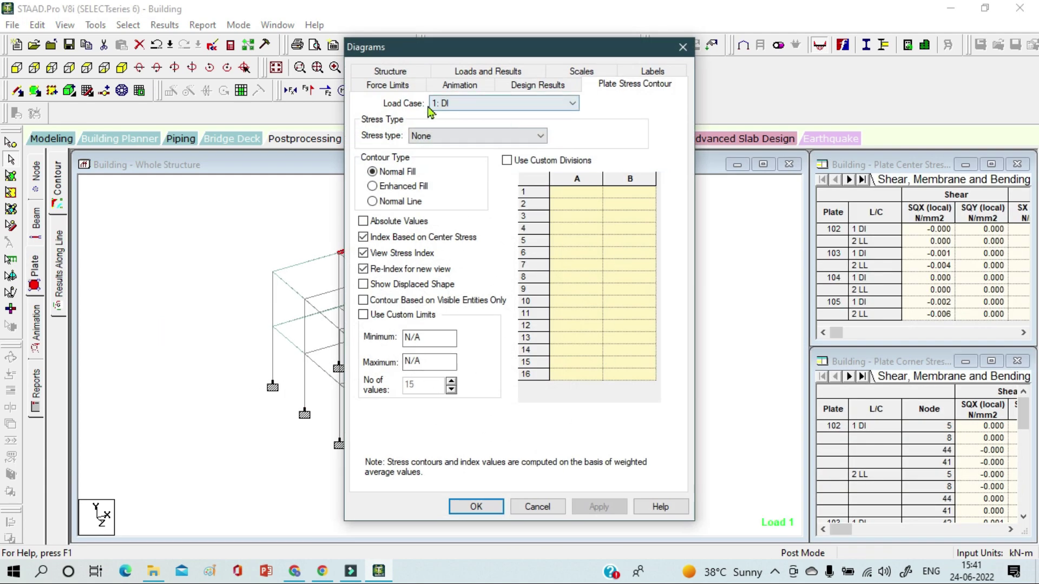
Contour the floor plates by Max Absolute stress for load 1 and inspect plate 103.
left_click(482, 136)
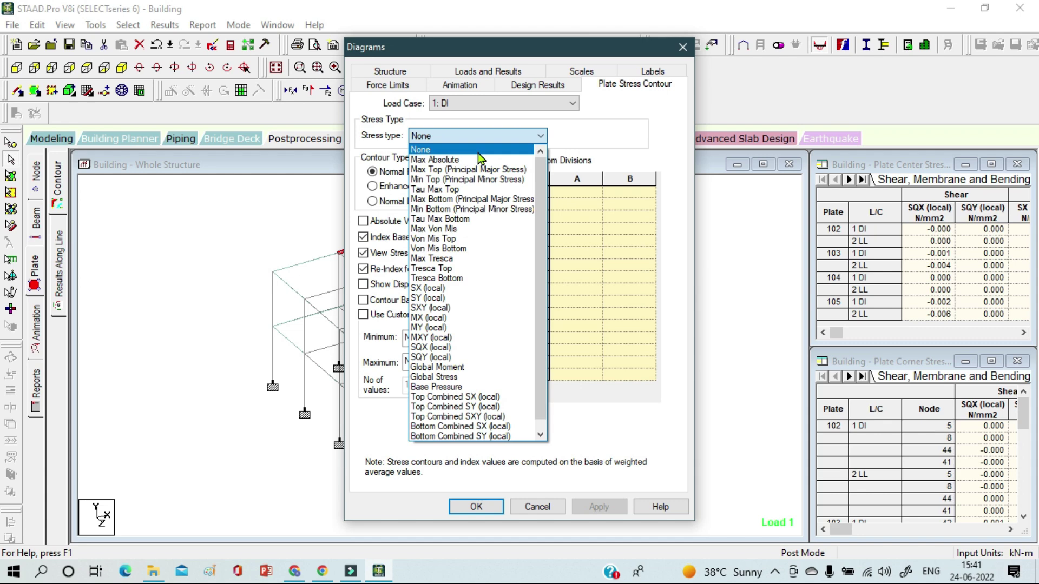
left_click(480, 159)
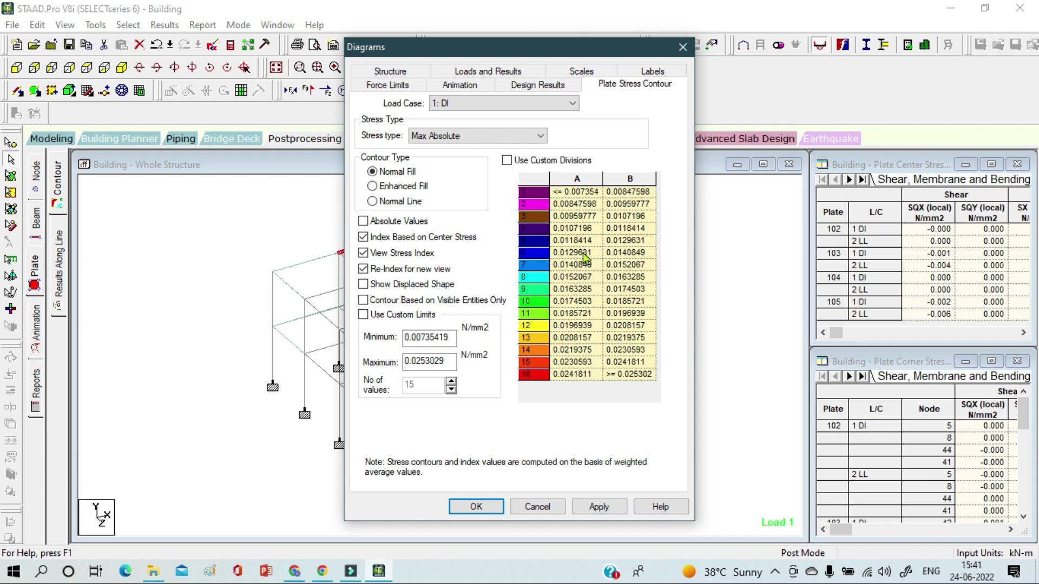
left_click(607, 508)
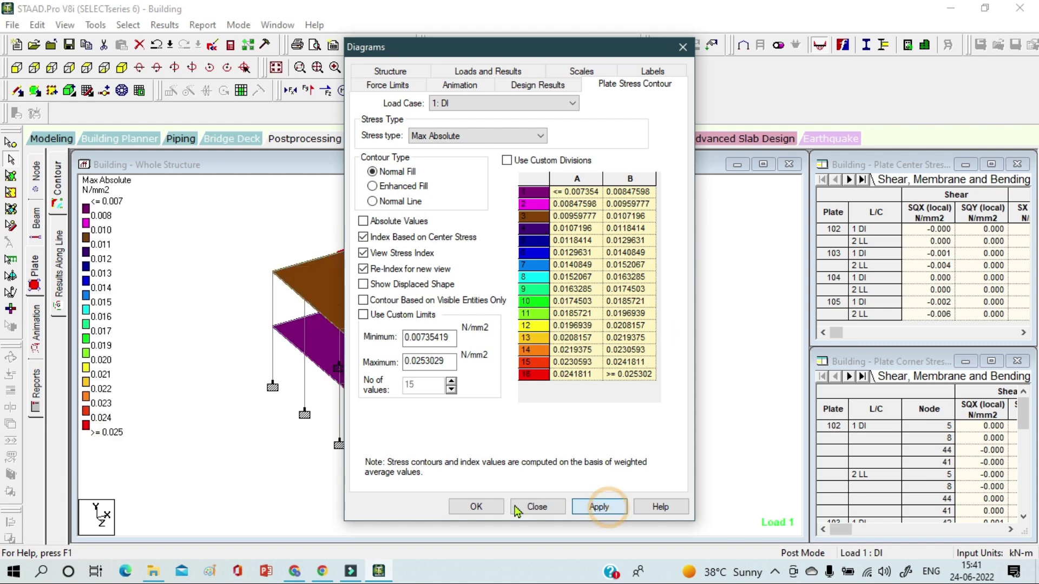
left_click(472, 506)
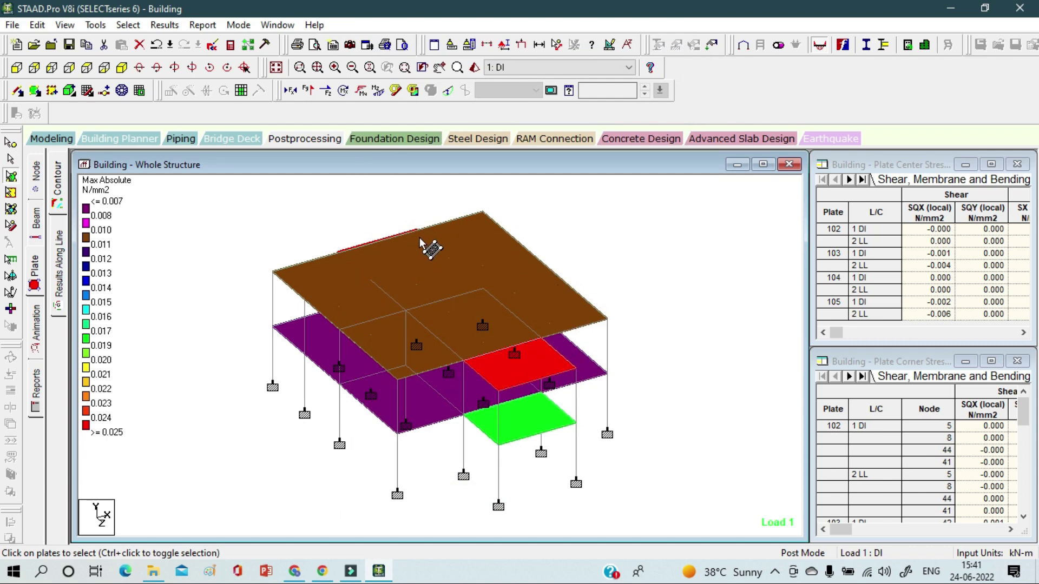
left_click(519, 416)
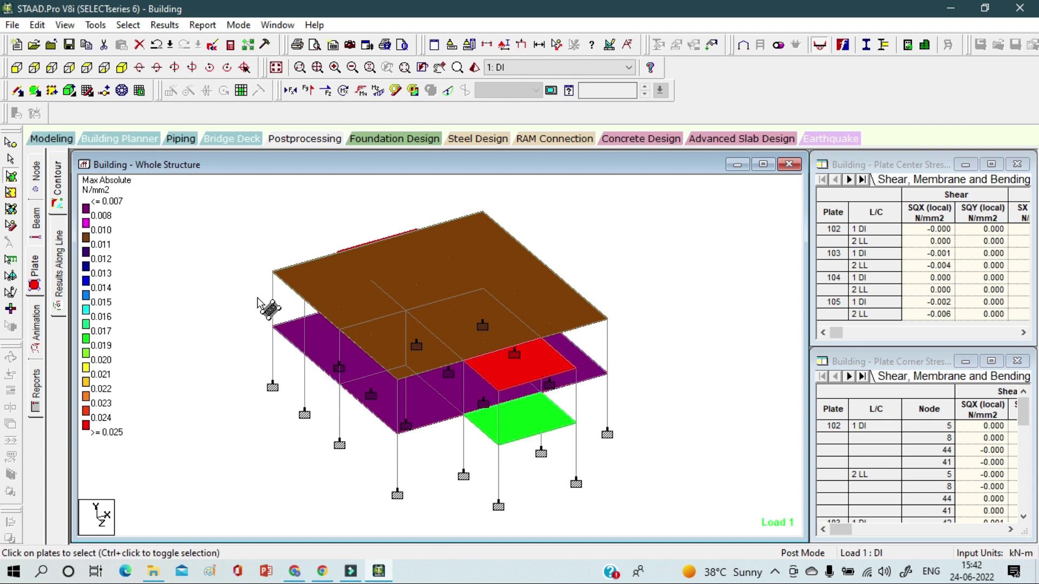
Open concrete design on the Modeling page and set the current code to IS456.
left_click(53, 140)
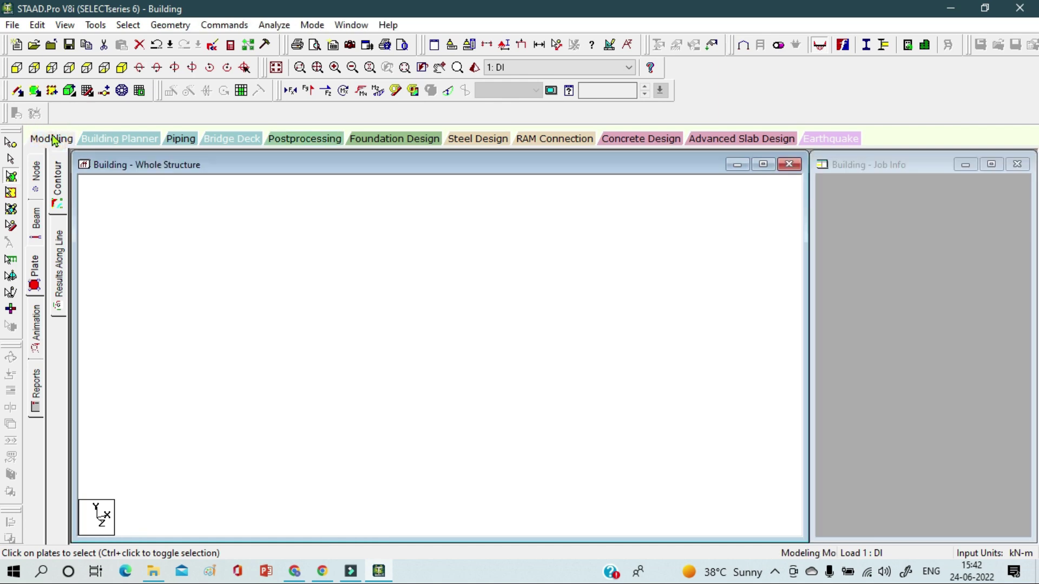
left_click(34, 425)
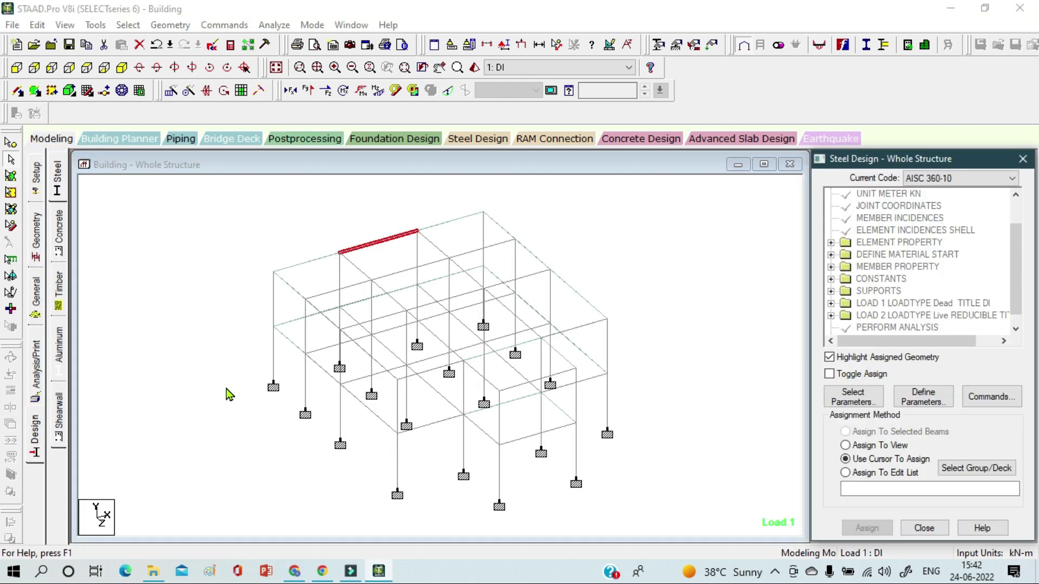
left_click(68, 234)
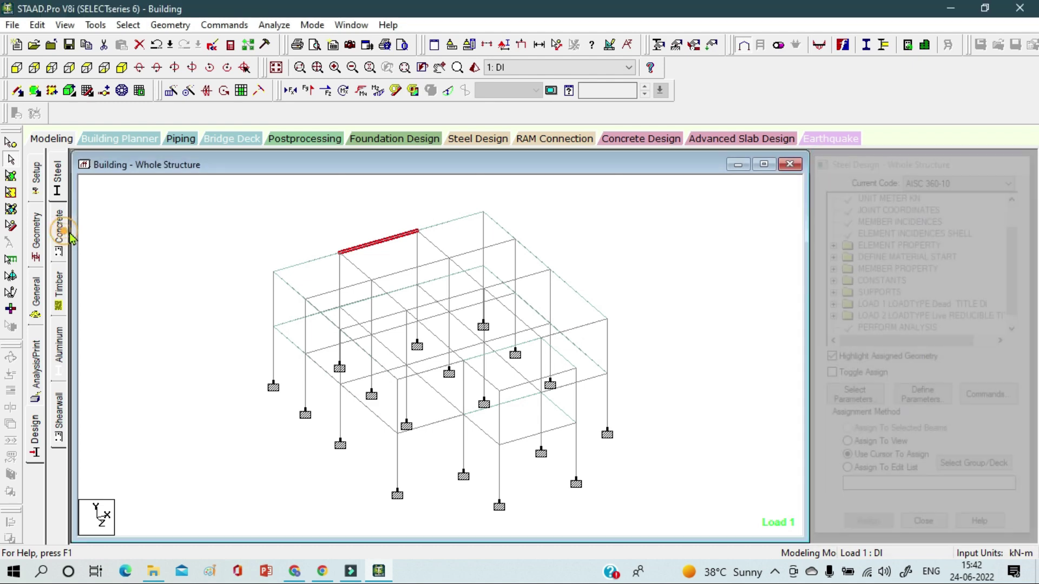
left_click(923, 179)
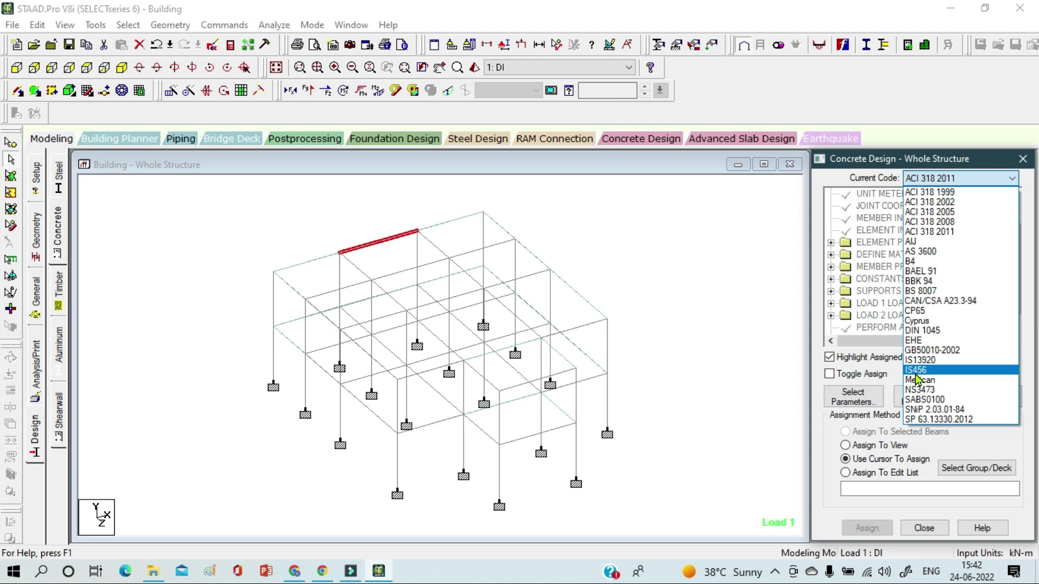
left_click(916, 371)
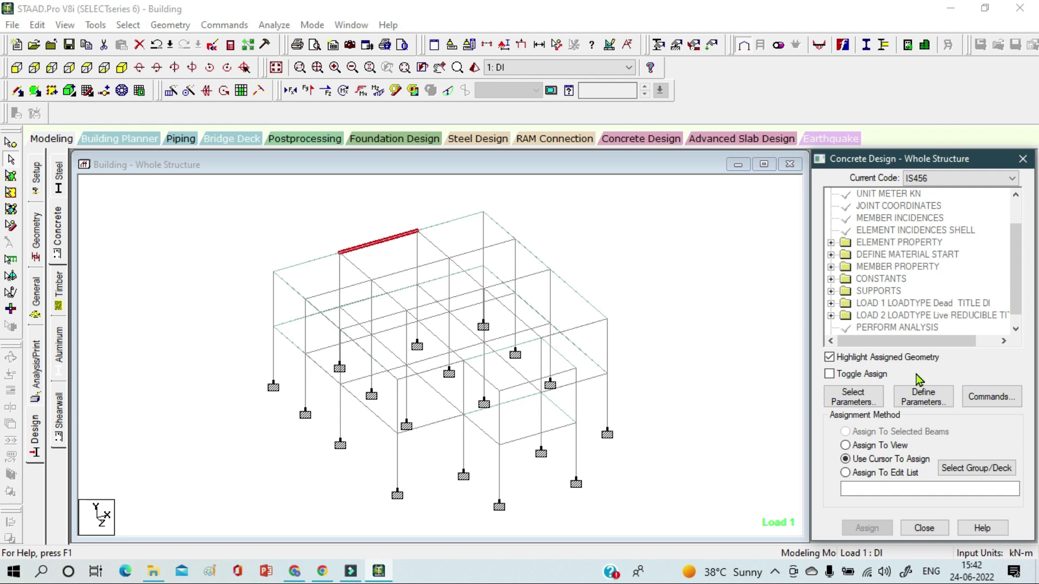
Replace the selected design parameters with Fc, Fymain and Fysec.
left_click(871, 398)
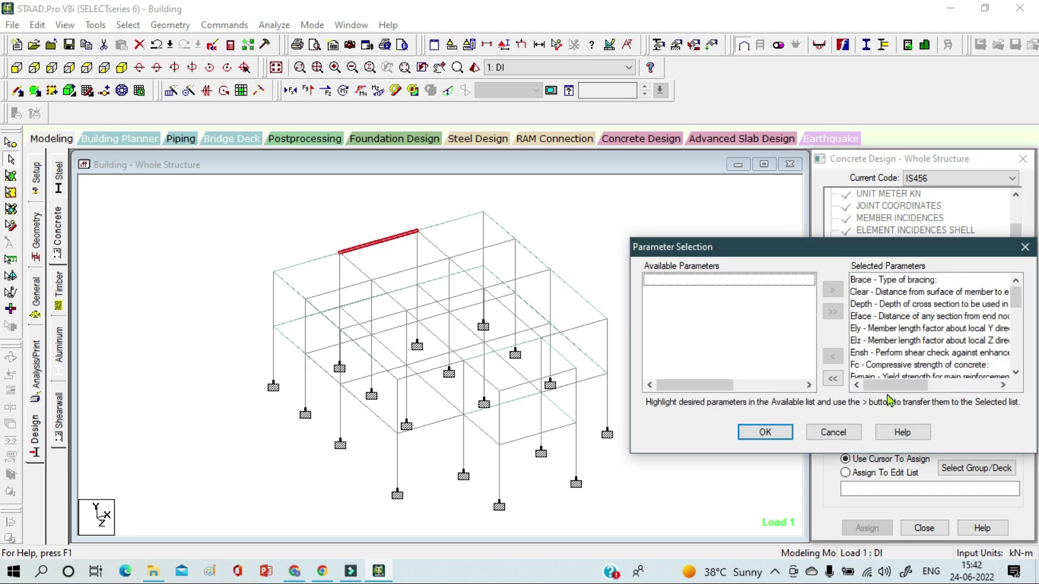
left_click(833, 378)
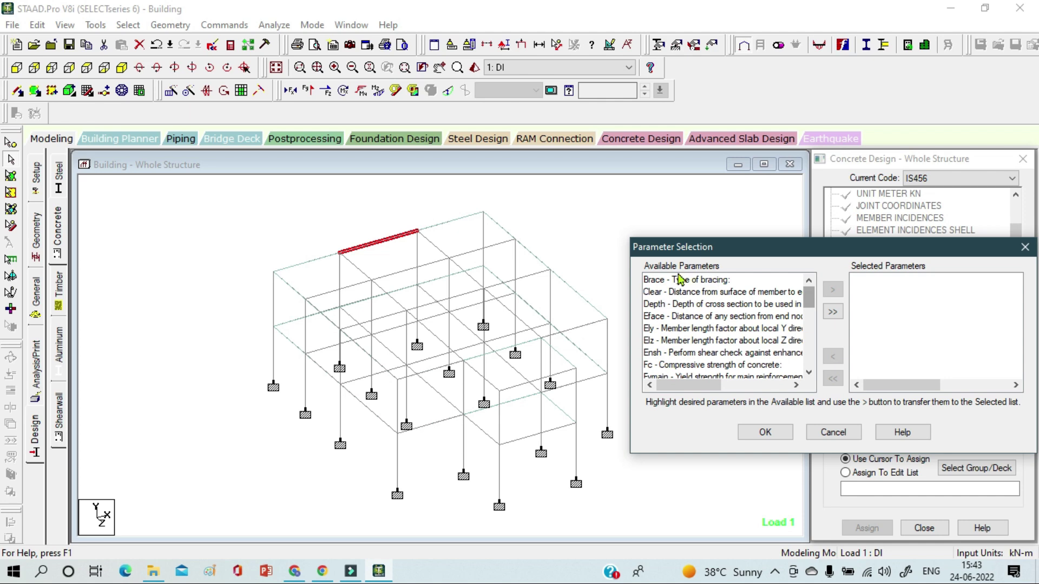
scroll(702, 344, "down", 1)
left_click(700, 328)
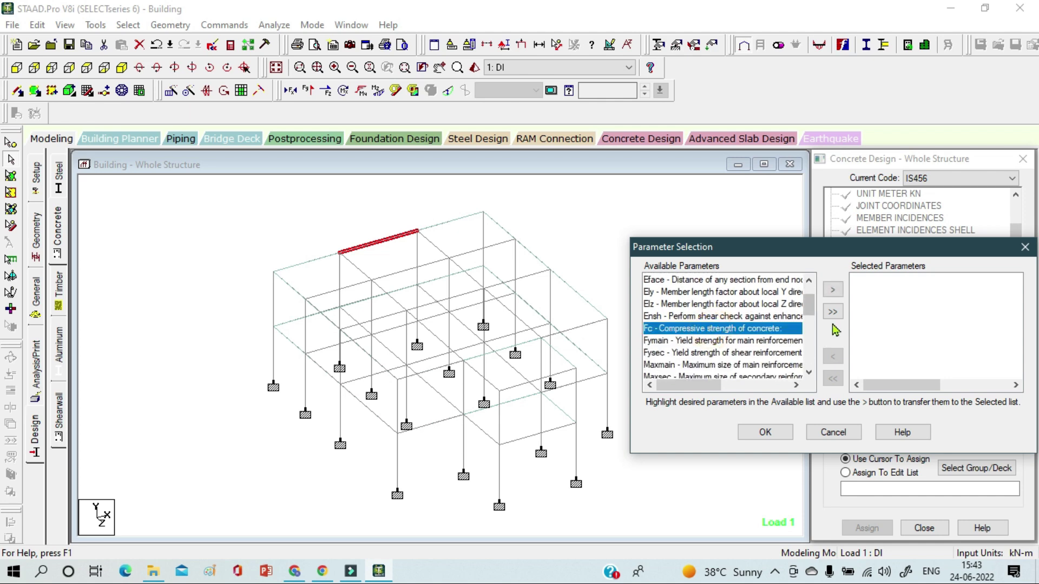
left_click(834, 291)
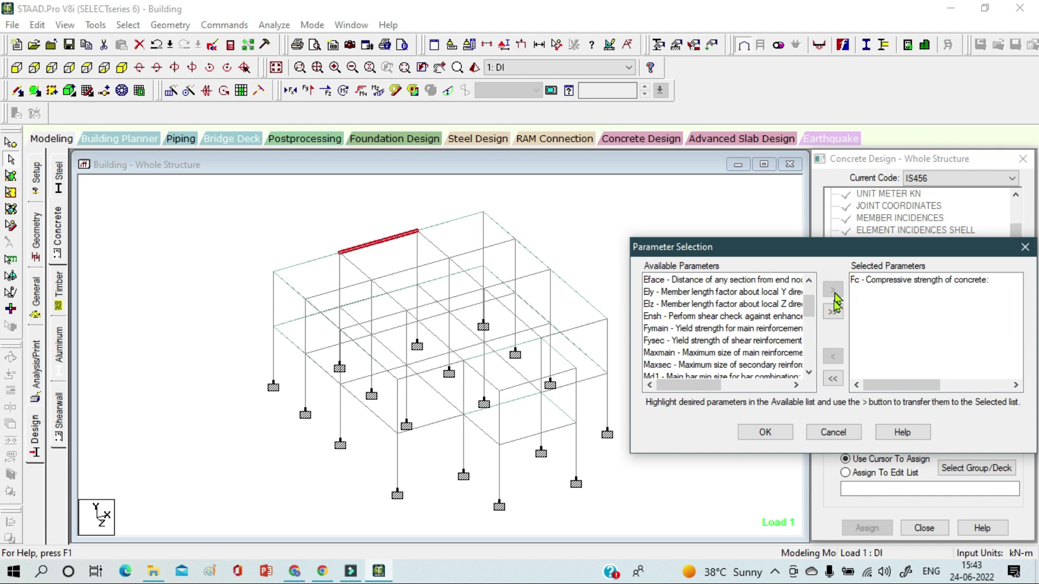
left_click(694, 329)
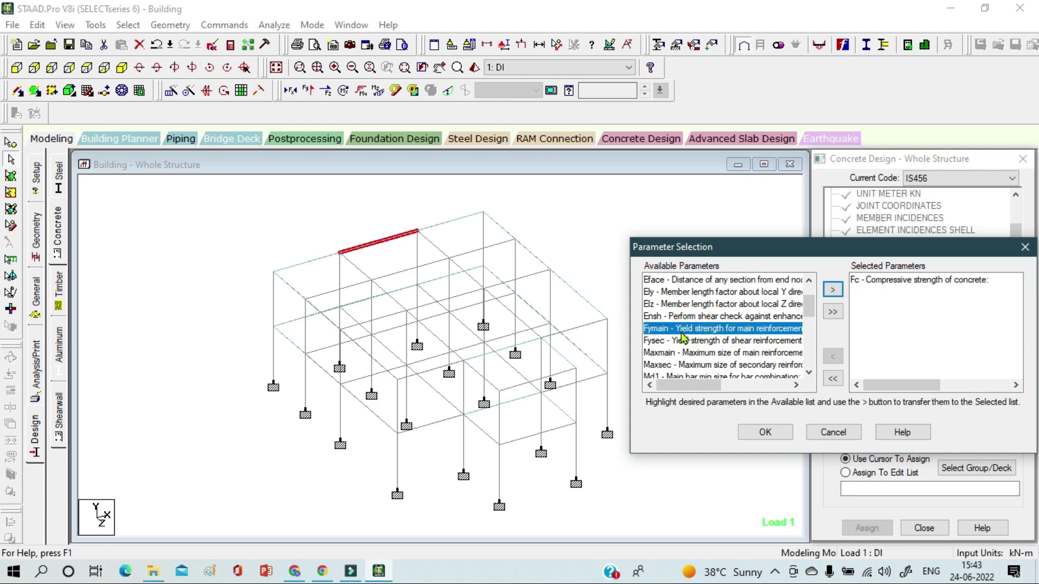
left_click(832, 290)
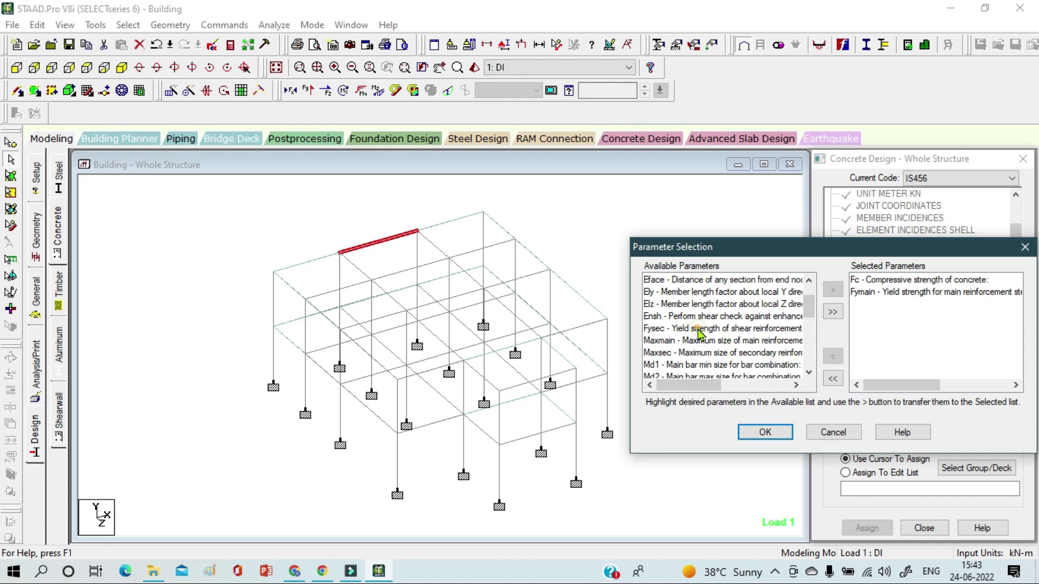
left_click(698, 330)
left_click(833, 290)
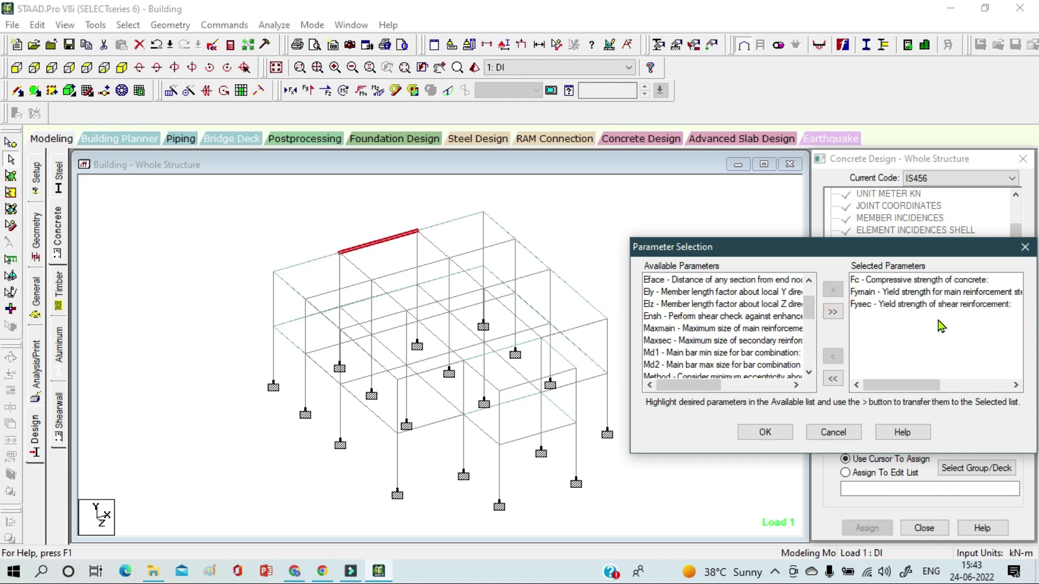
left_click(765, 432)
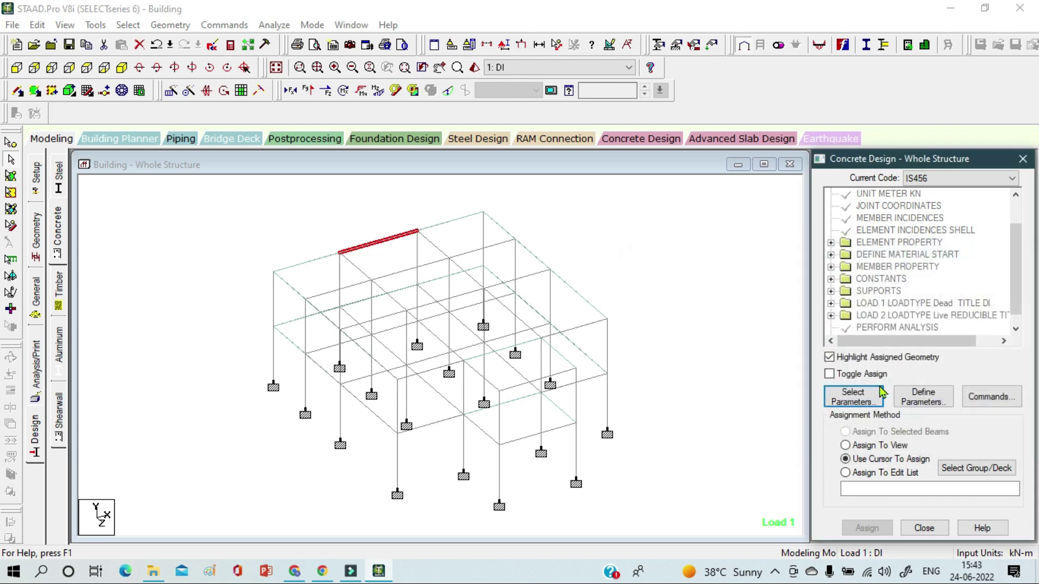
Define the FC concrete strength parameter as 30000 kN/m2.
left_click(931, 403)
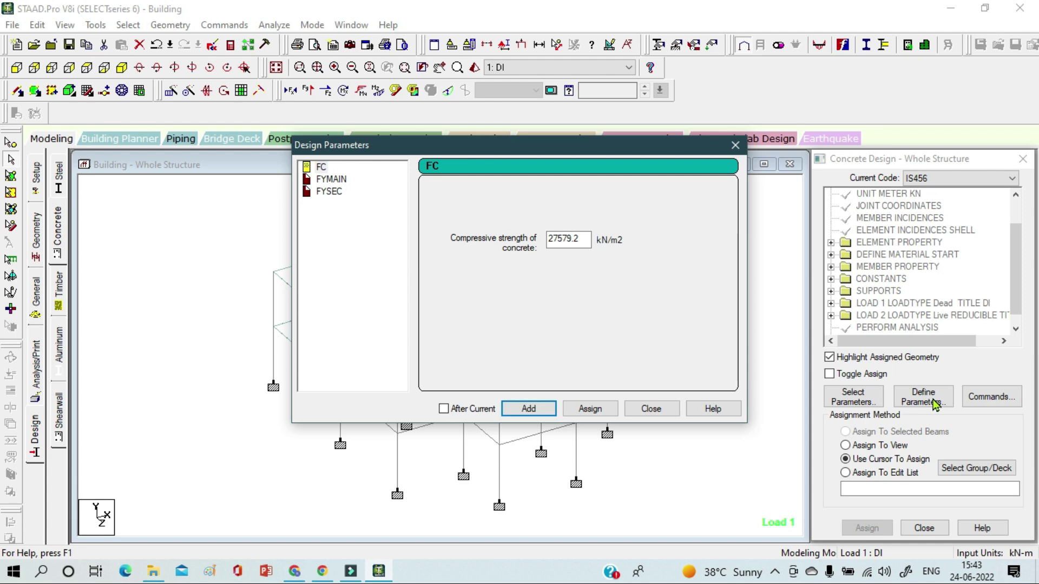
left_click(585, 241)
left_click_drag(585, 241, 529, 240)
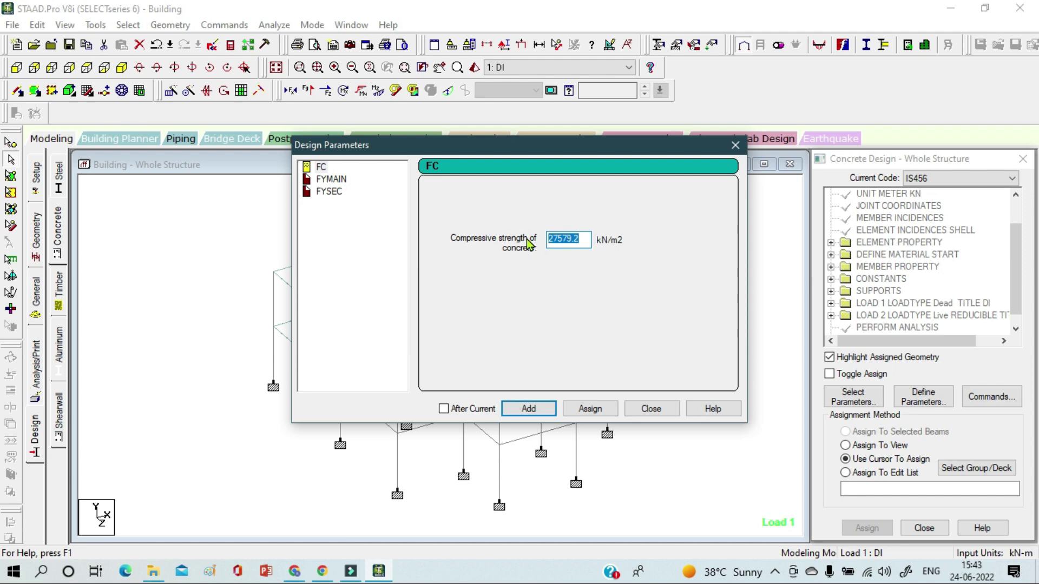
type("30000")
left_click(528, 409)
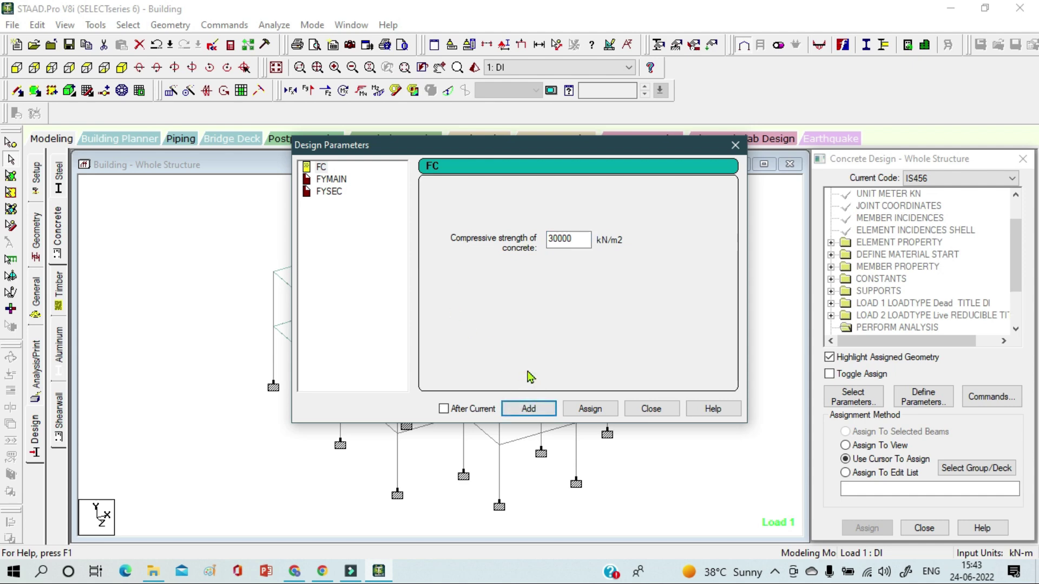
Set FYMAIN and FYSEC yield strengths to 550000 kN/m2.
left_click(332, 179)
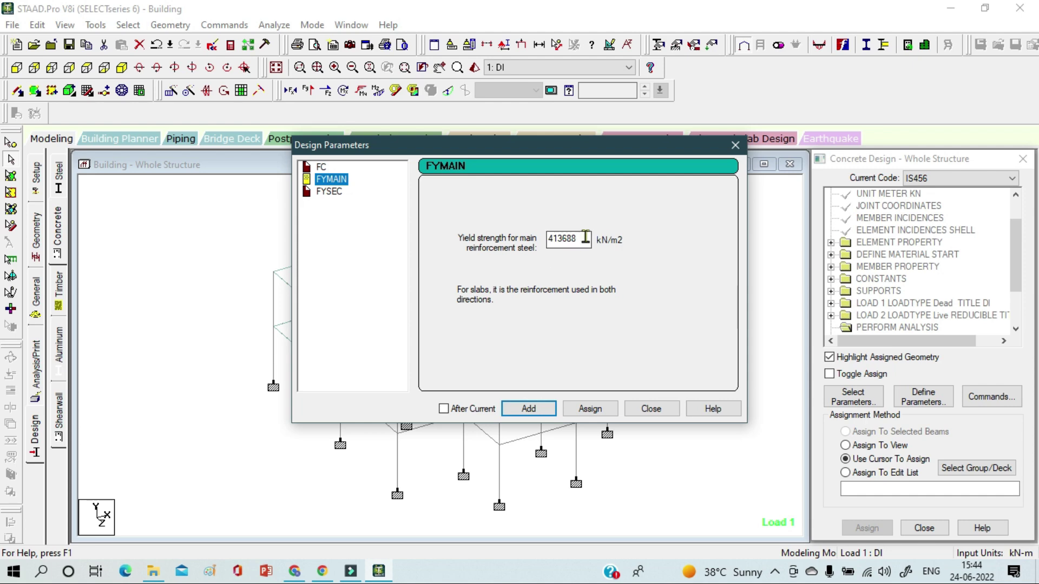
double_click(569, 239)
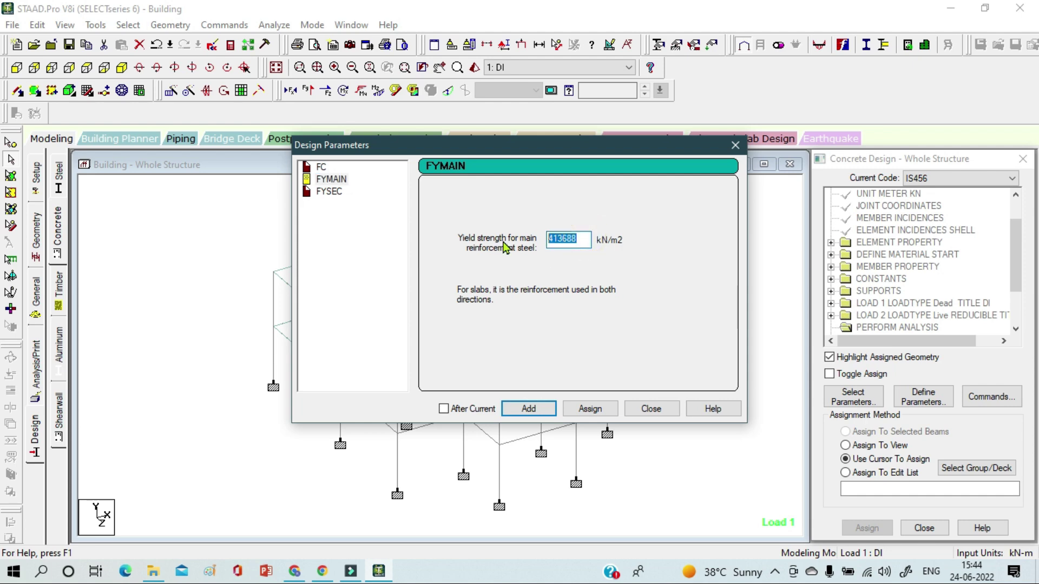
type("550000")
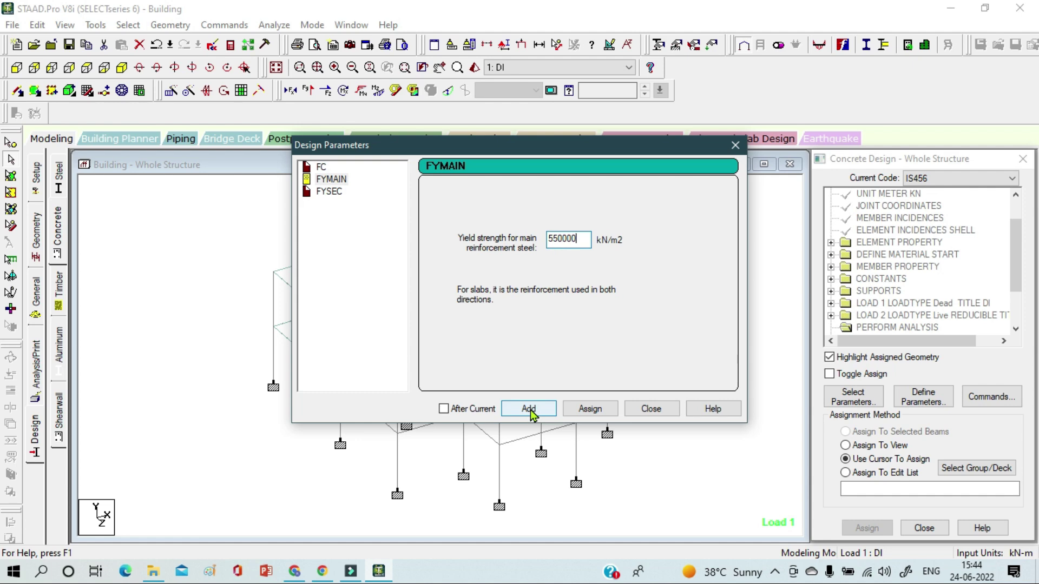
left_click(330, 191)
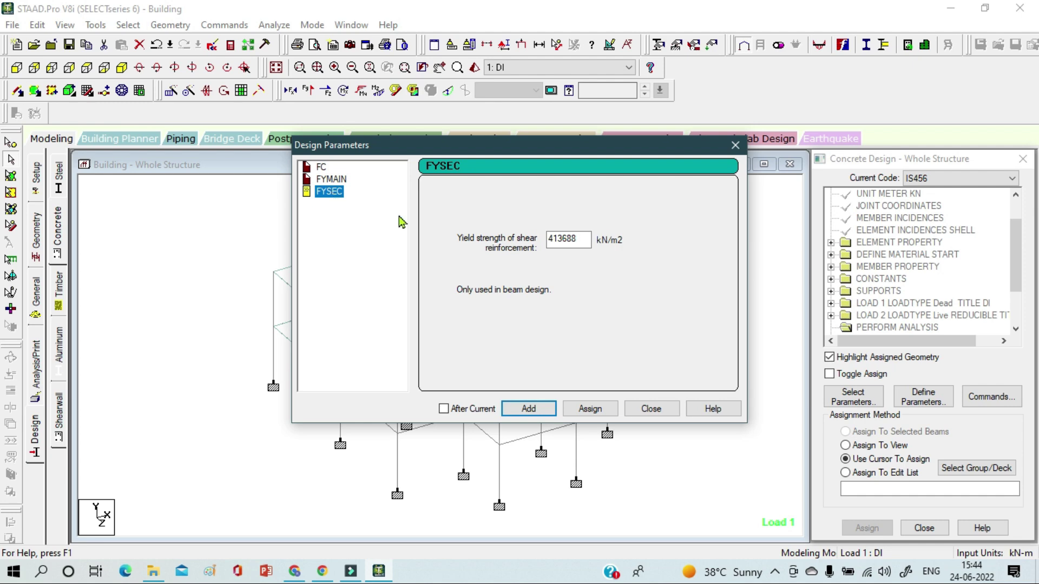
left_click(578, 240)
left_click_drag(578, 240, 465, 243)
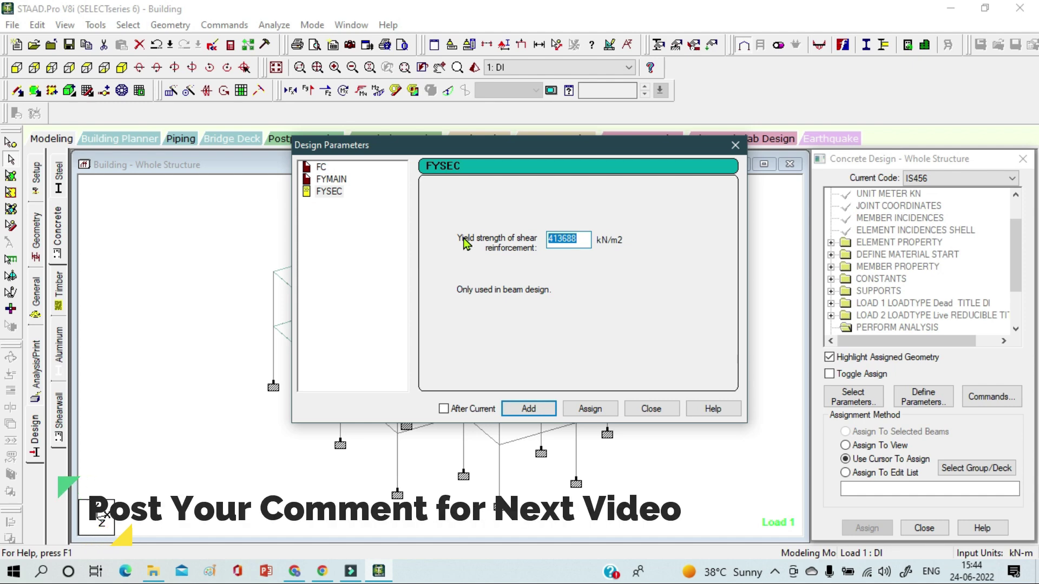
type("550000")
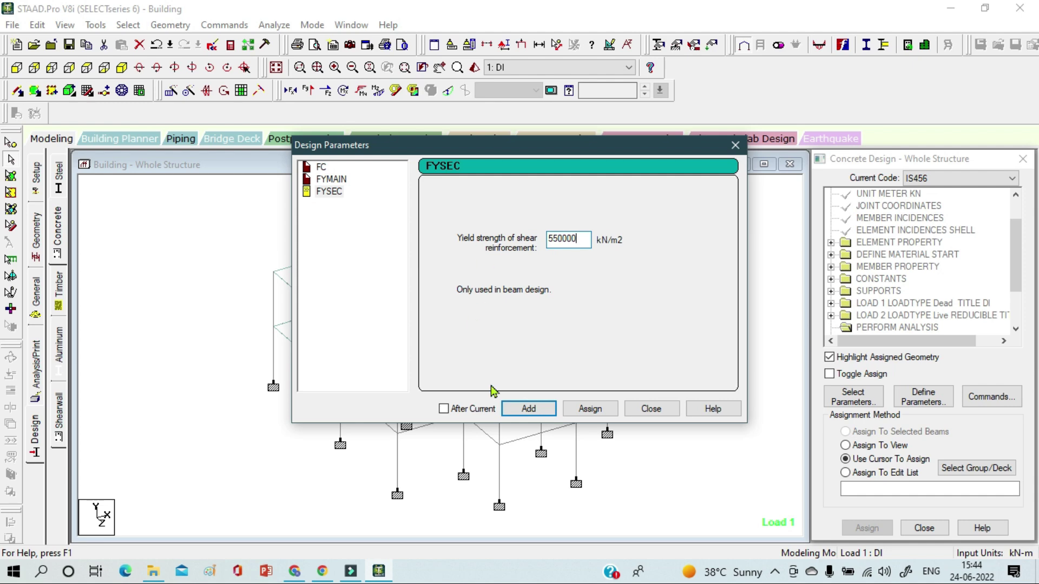
left_click(549, 409)
left_click(654, 410)
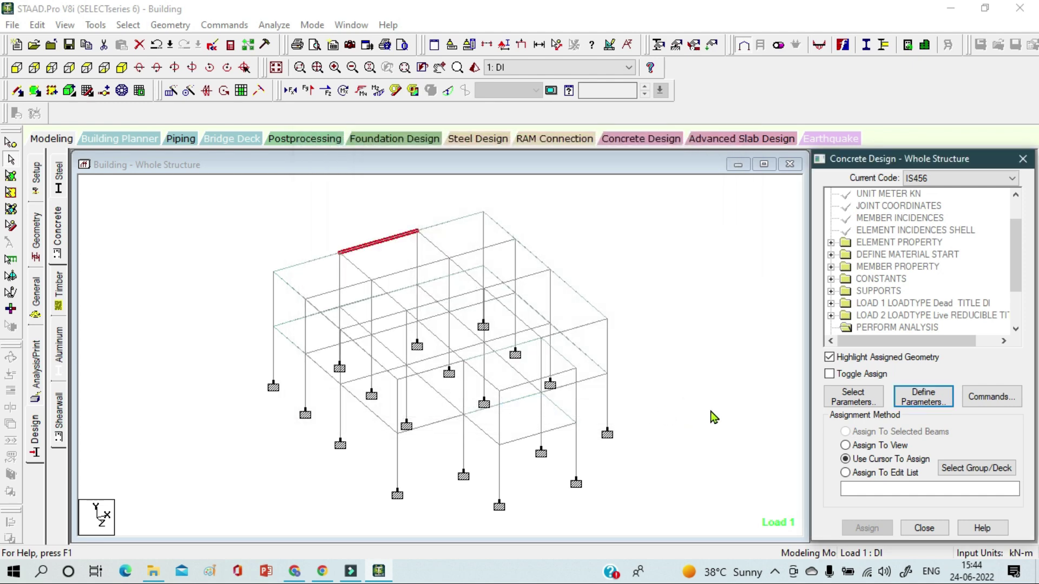
Add DESIGN BEAM, DESIGN COLUMN and CONCRETE TAKE commands to the IS456 design block.
left_click(993, 398)
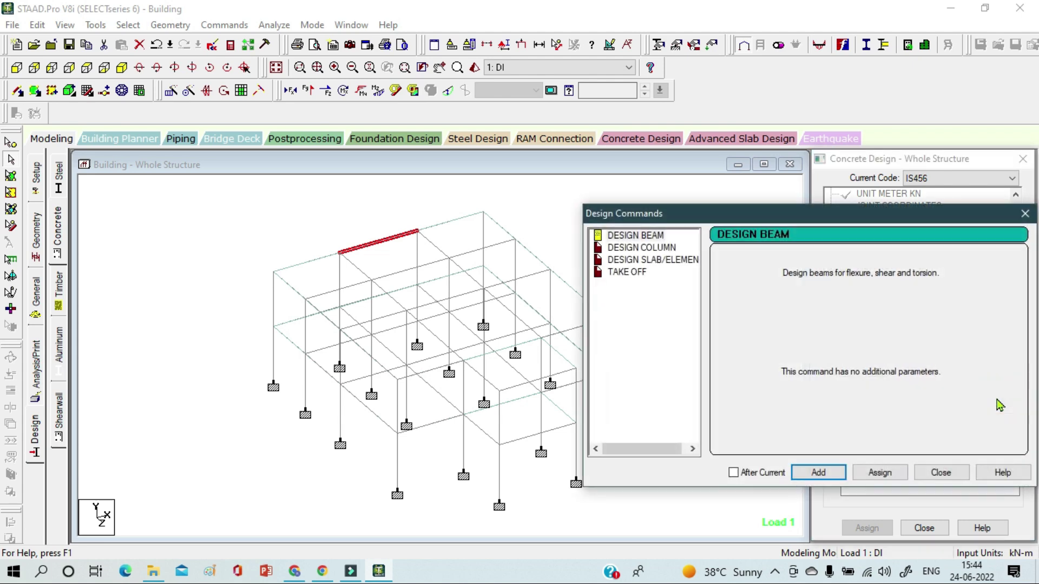
left_click_drag(746, 214, 492, 162)
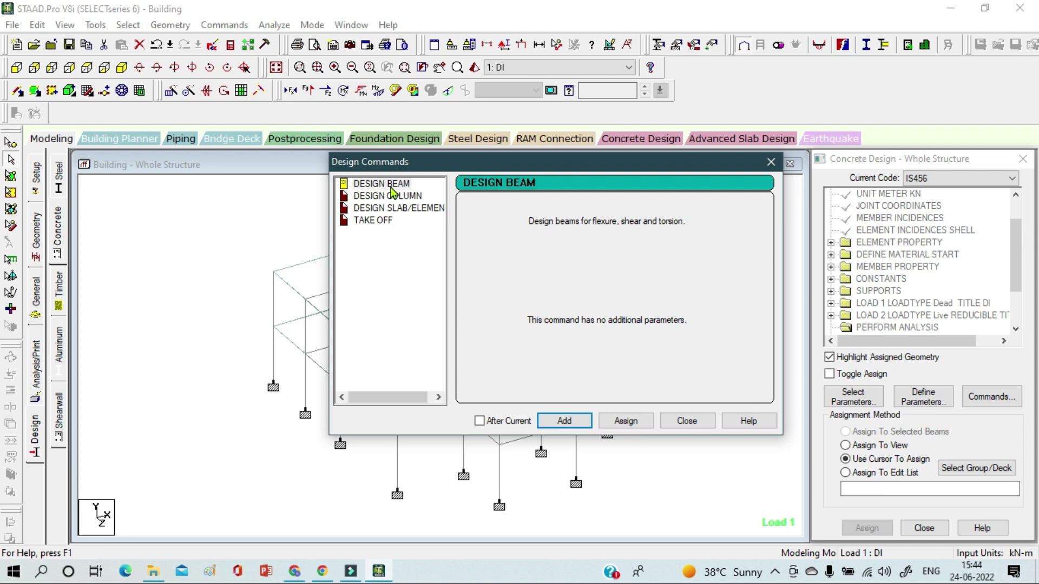
left_click(382, 183)
left_click(564, 421)
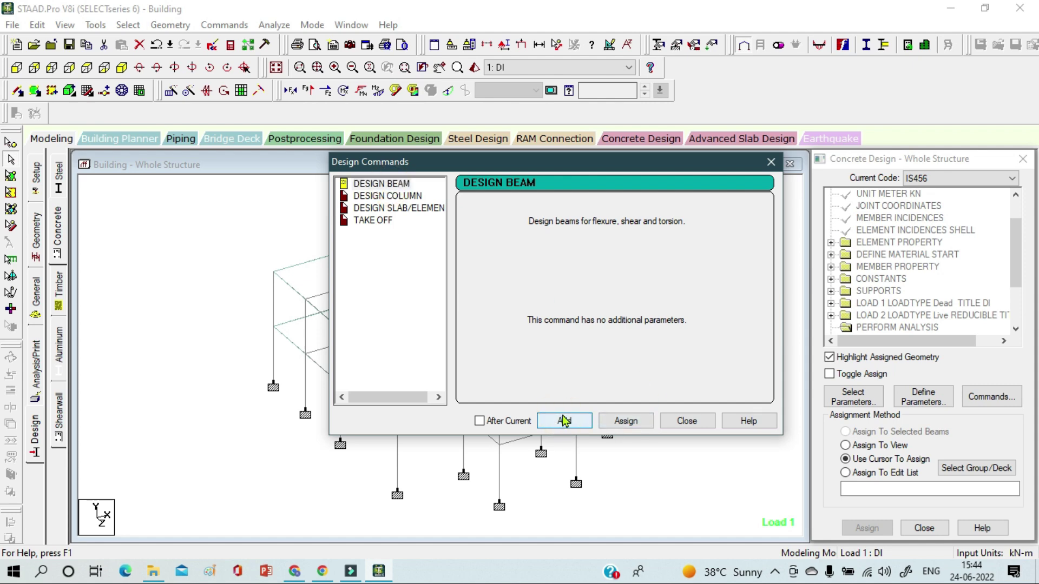
left_click(407, 198)
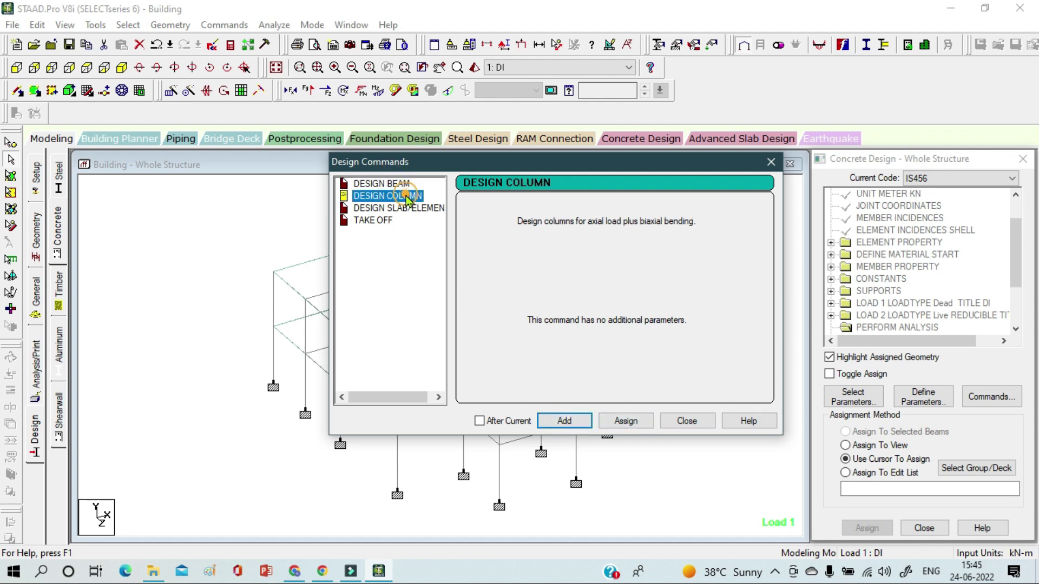
left_click(586, 423)
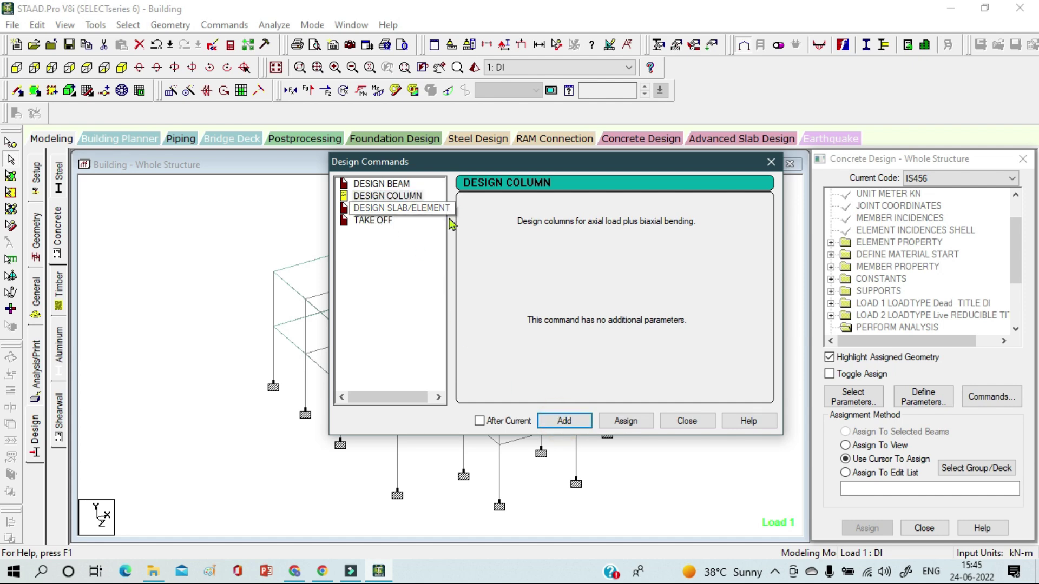
left_click(373, 223)
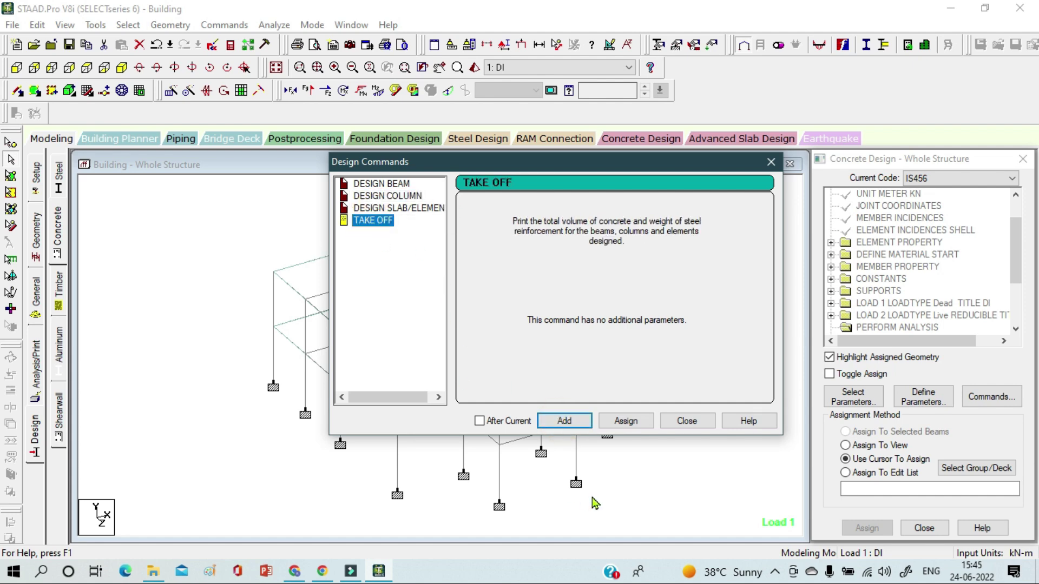
left_click(564, 424)
left_click(687, 421)
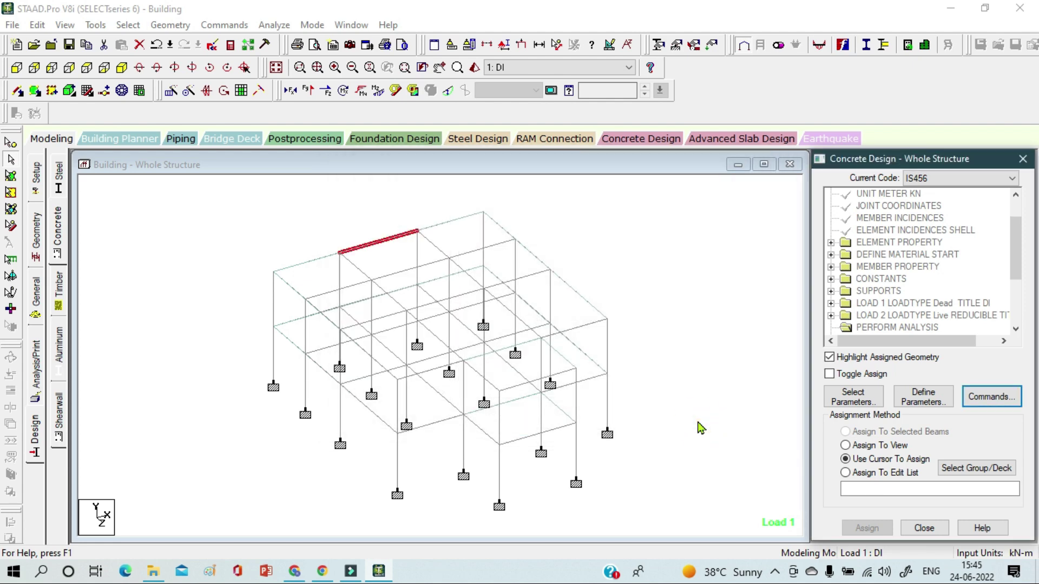
scroll(933, 265, "down", 3)
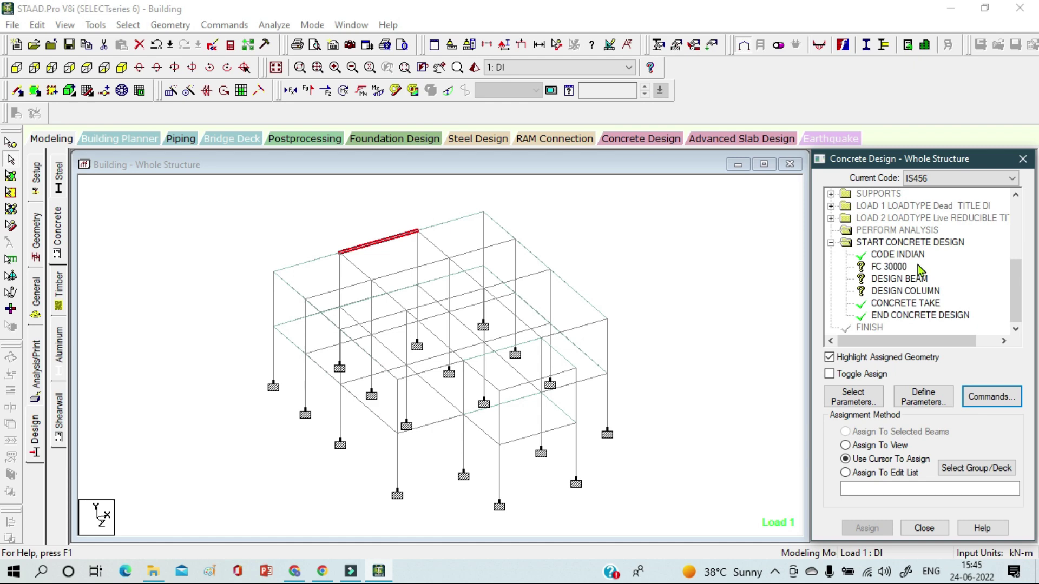
Enter 550000 for both FYMAIN and FYSEC in Define Parameters.
left_click(940, 403)
left_click(342, 179)
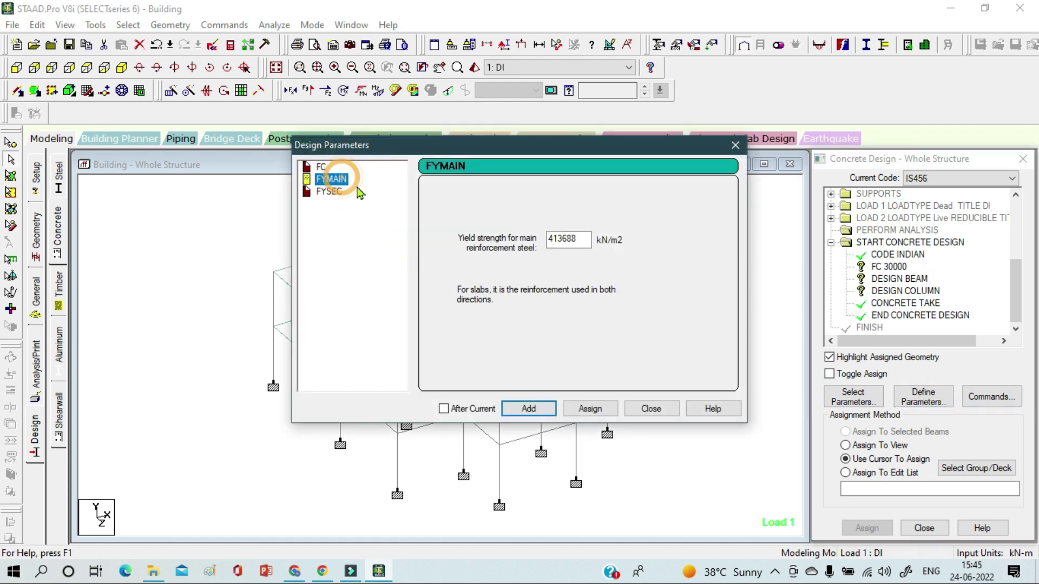
double_click(577, 239)
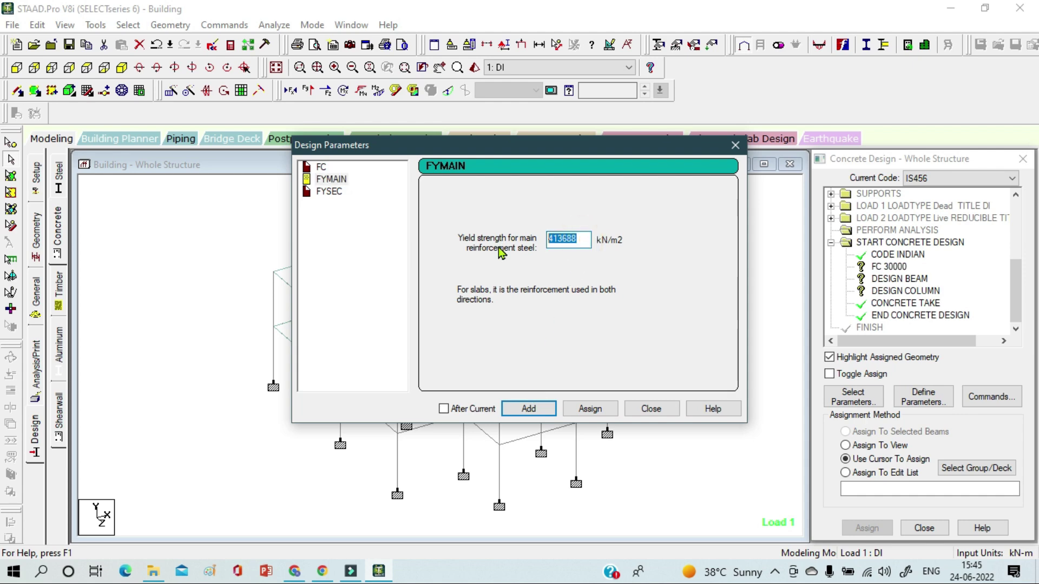
type("550000")
left_click(528, 409)
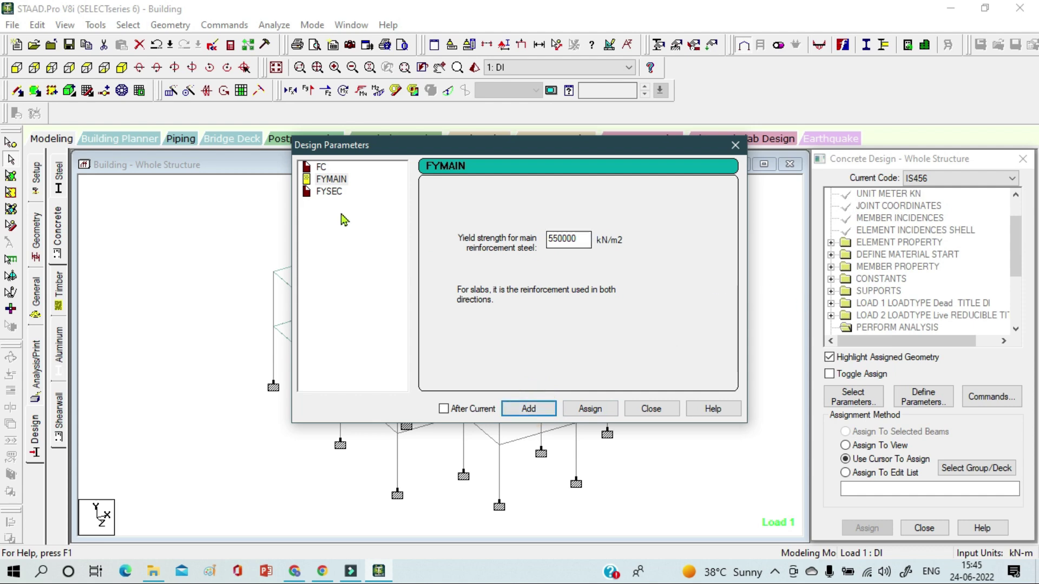
left_click(328, 191)
double_click(583, 240)
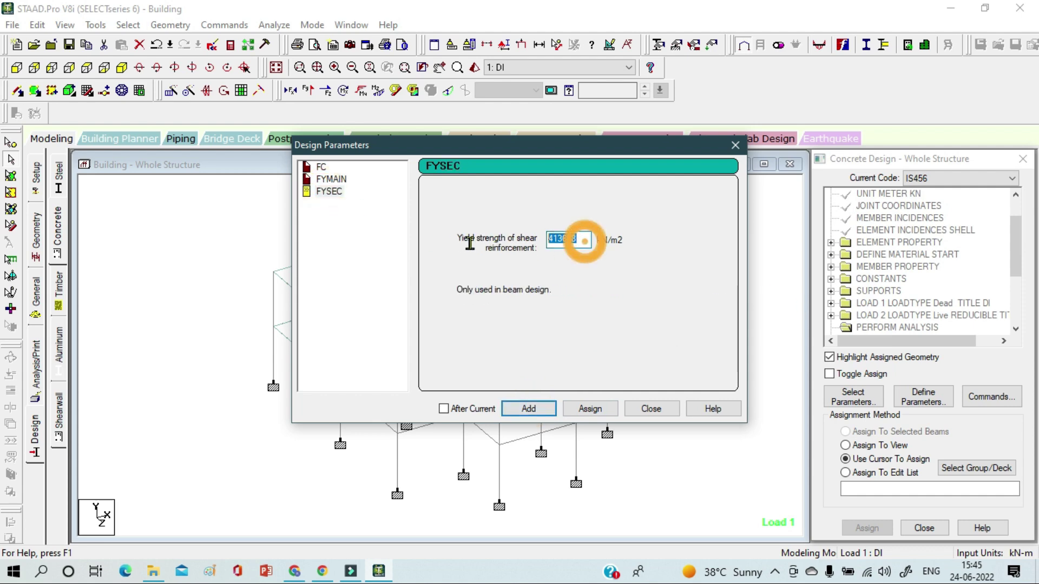
type("5500")
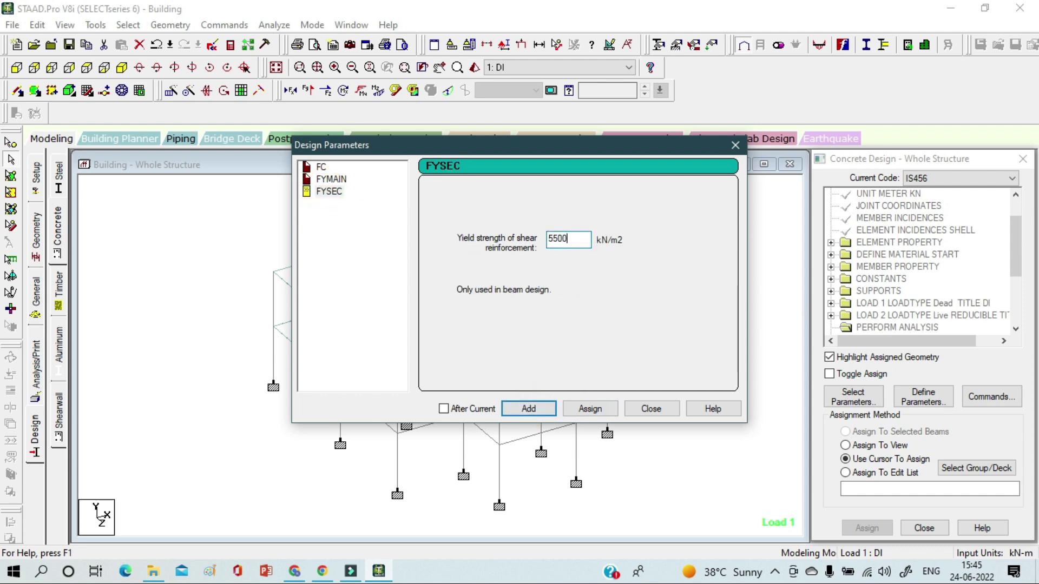
type("00")
left_click(550, 410)
Assign FC 30000 and DESIGN BEAM to all members in view.
left_click(651, 409)
scroll(887, 306, "down", 3)
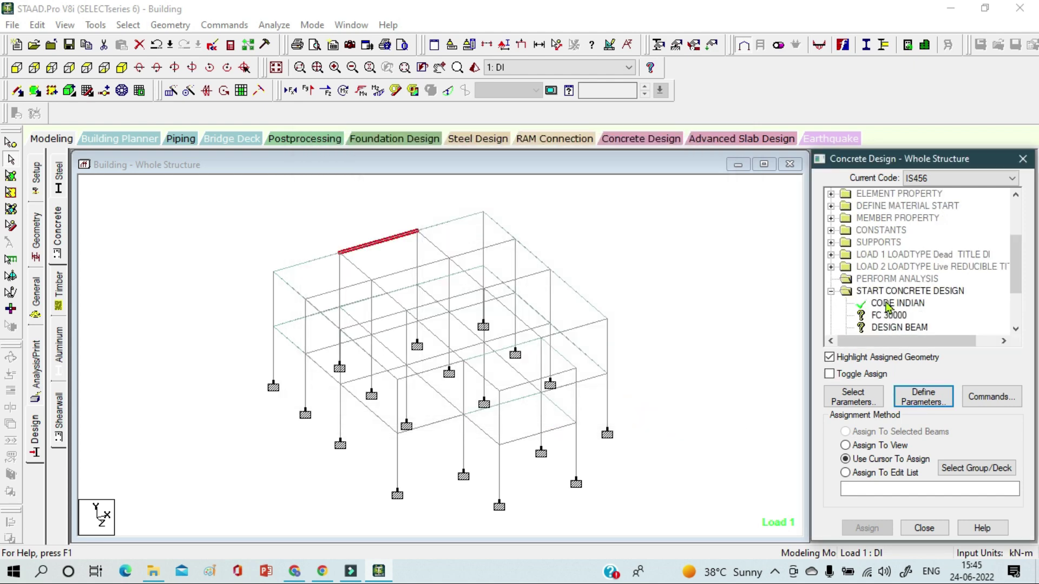
scroll(887, 306, "down", 1)
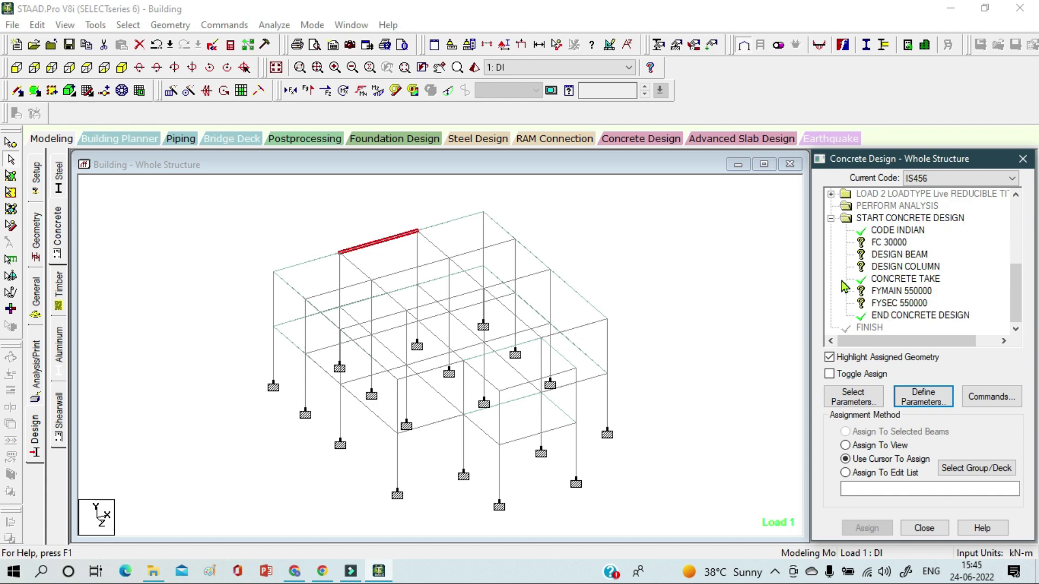
left_click(888, 243)
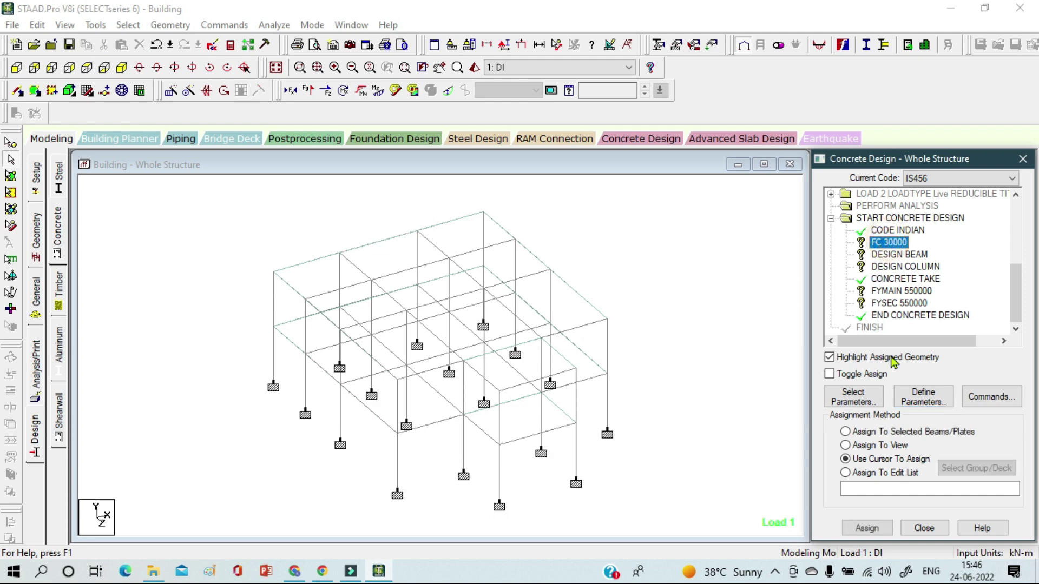
left_click(866, 446)
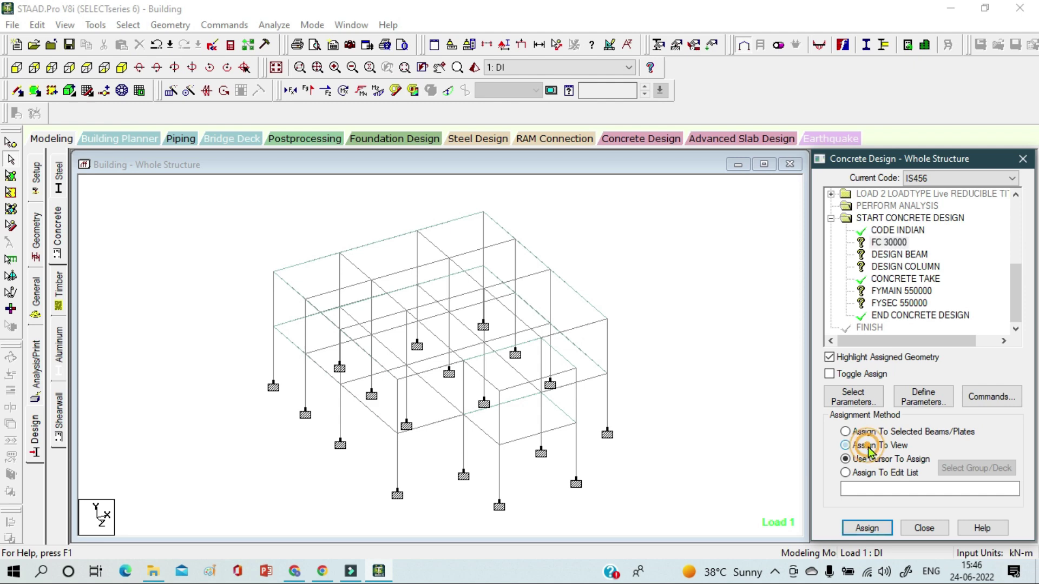
left_click(872, 529)
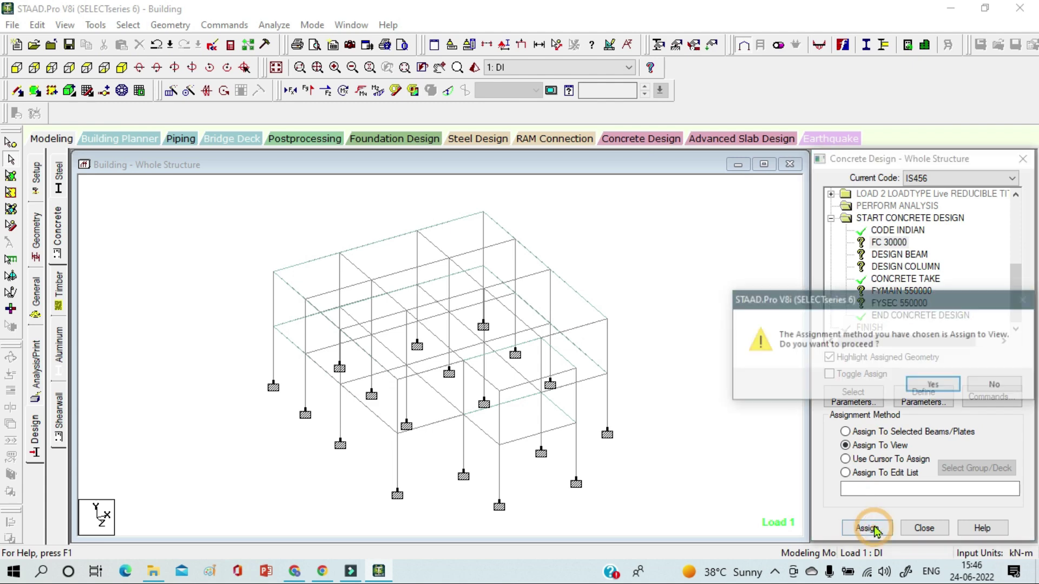
left_click(925, 385)
left_click(890, 256)
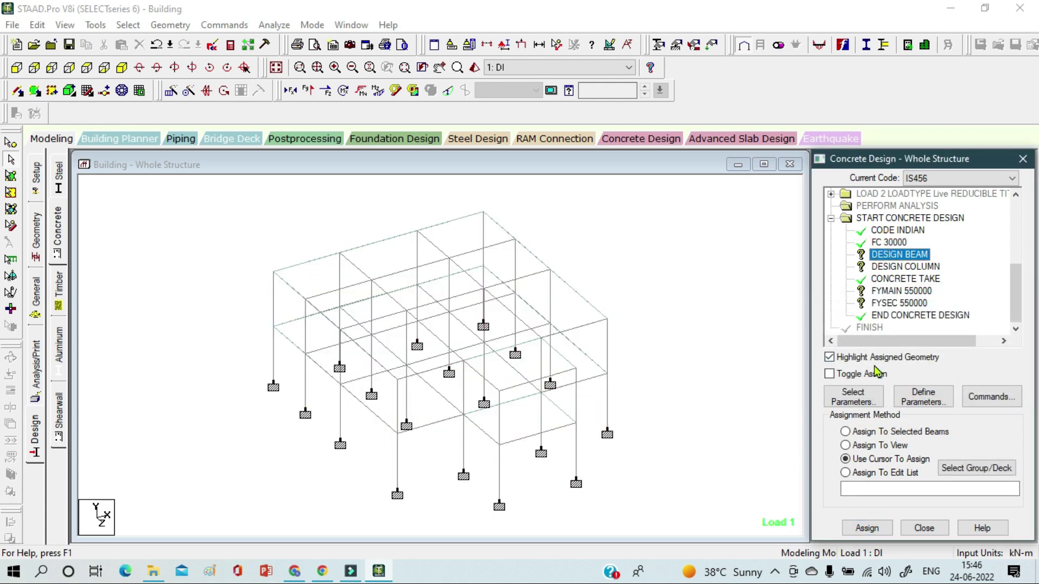
left_click(845, 445)
left_click(860, 529)
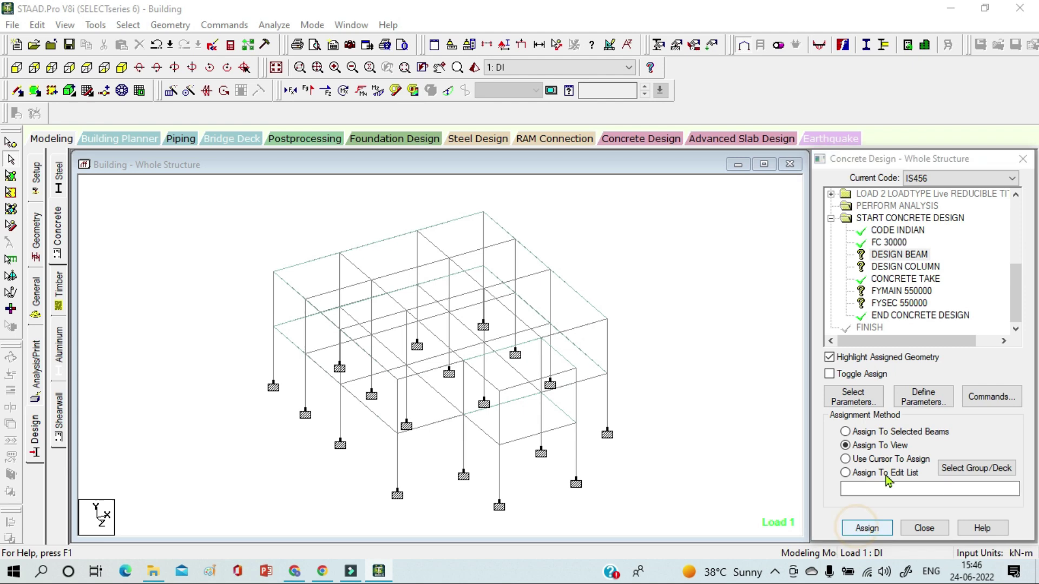
left_click(947, 386)
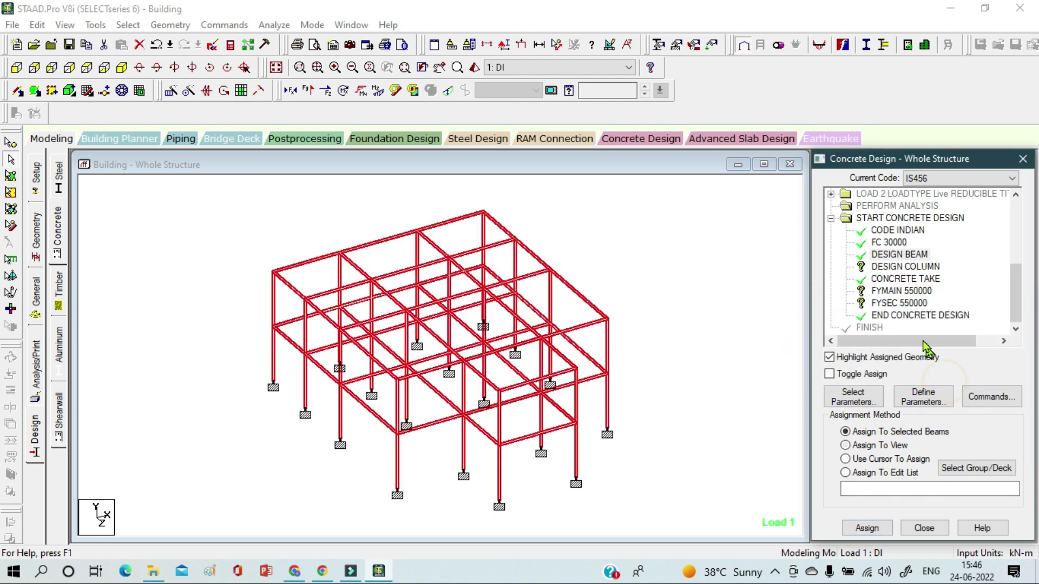
Assign DESIGN COLUMN, FYMAIN 550000 and FYSEC 550000 to all members in view.
left_click(907, 267)
left_click(869, 461)
left_click(868, 446)
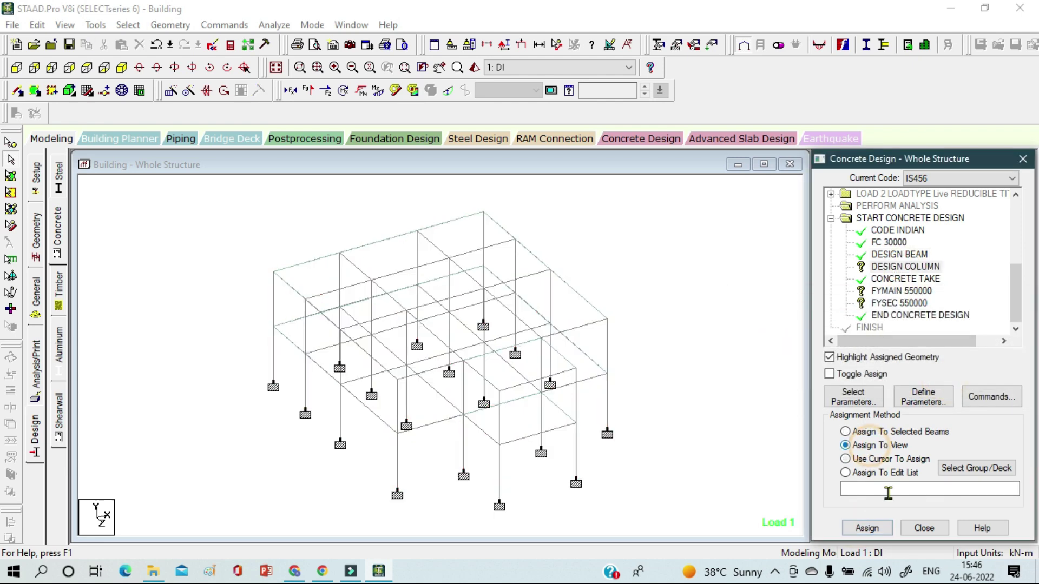
left_click(866, 528)
left_click(919, 386)
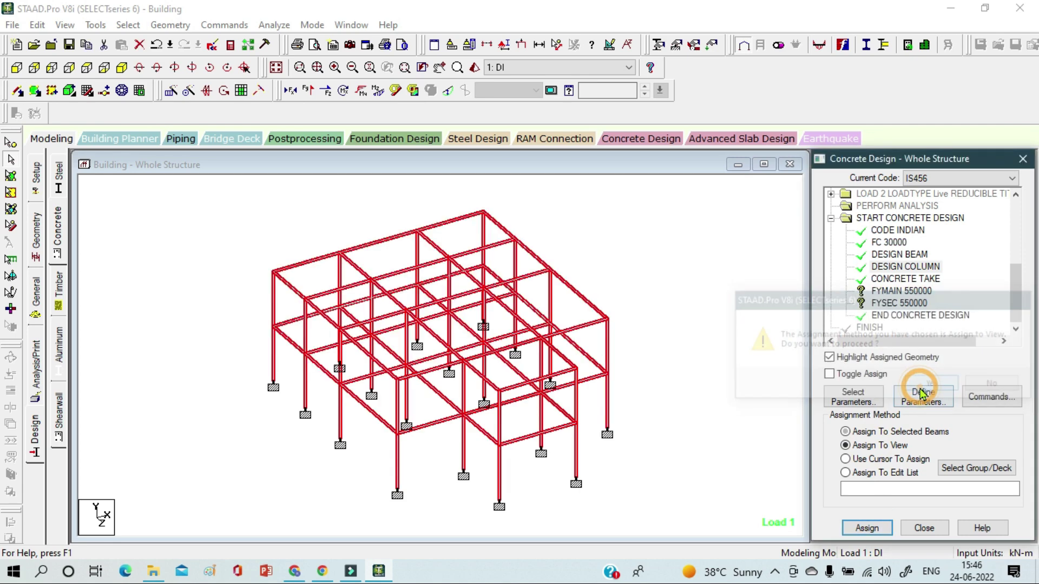
left_click(887, 292)
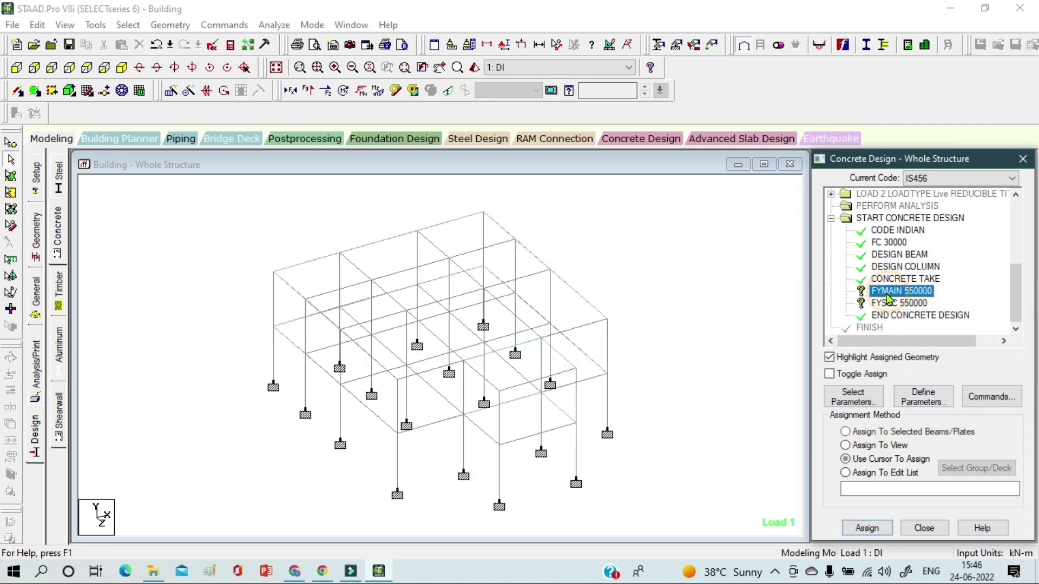
left_click(861, 447)
left_click(866, 528)
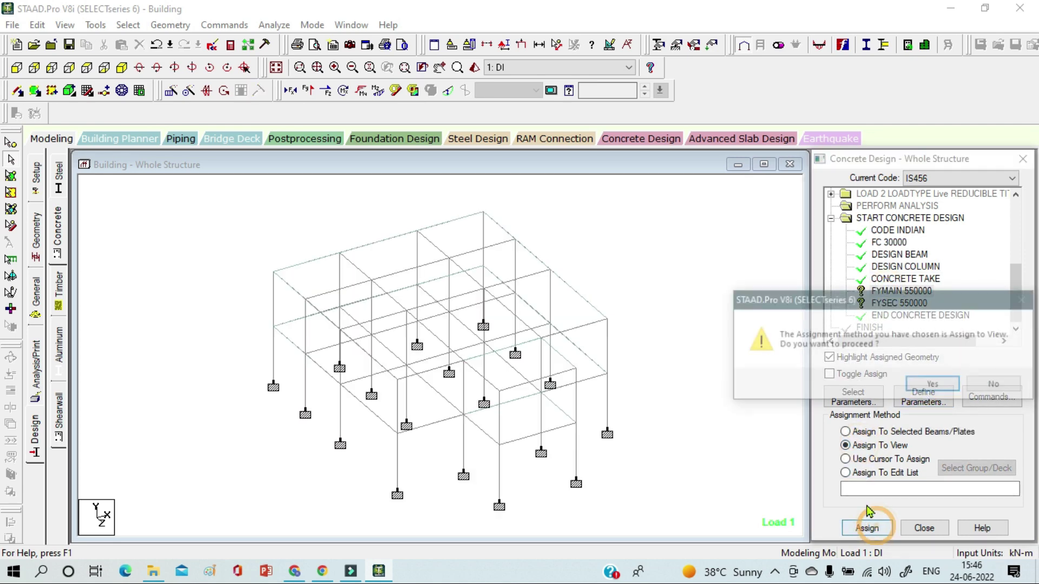
left_click(930, 386)
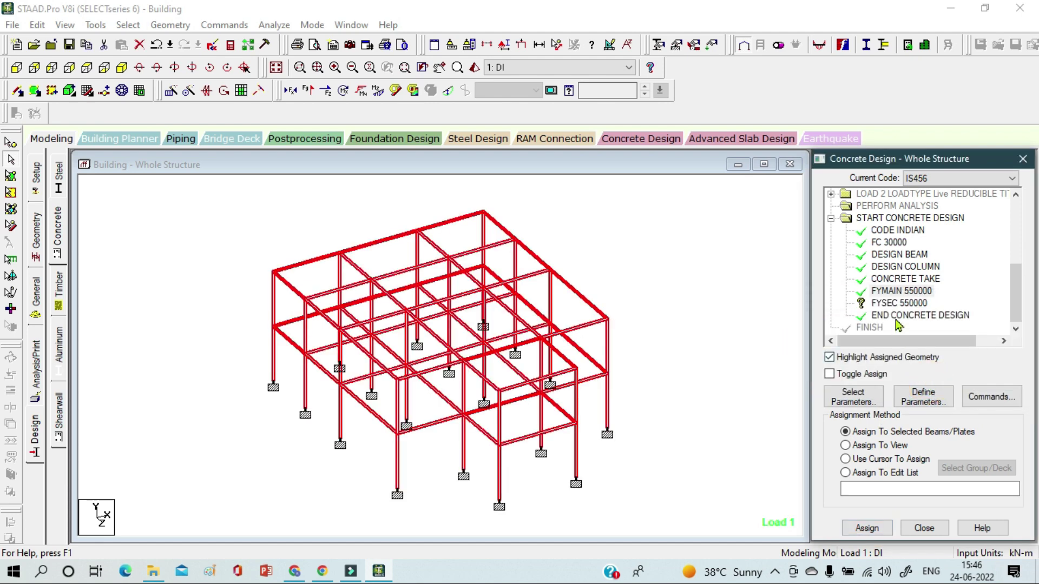
left_click(894, 304)
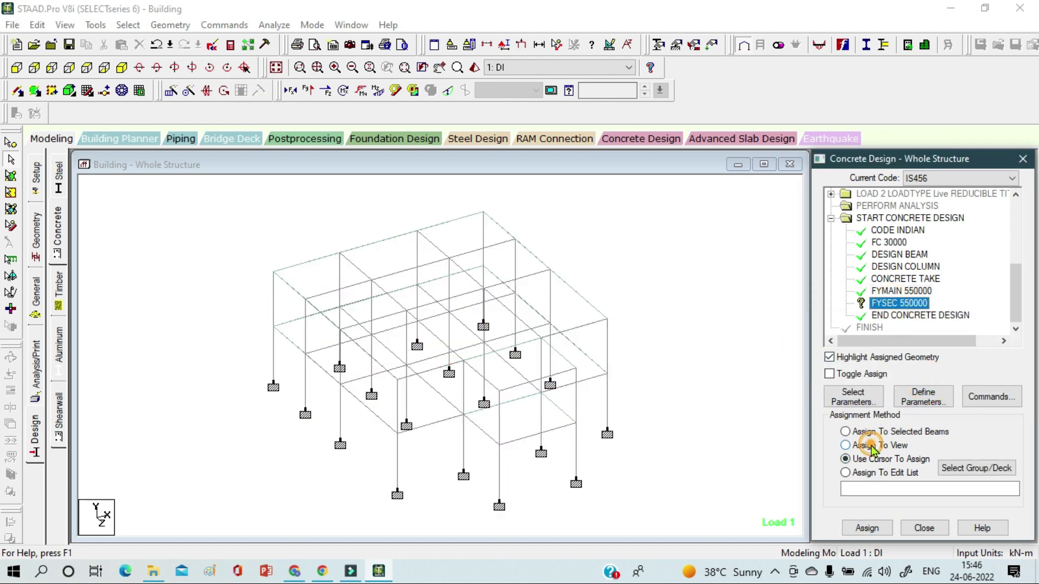
left_click(845, 444)
left_click(866, 528)
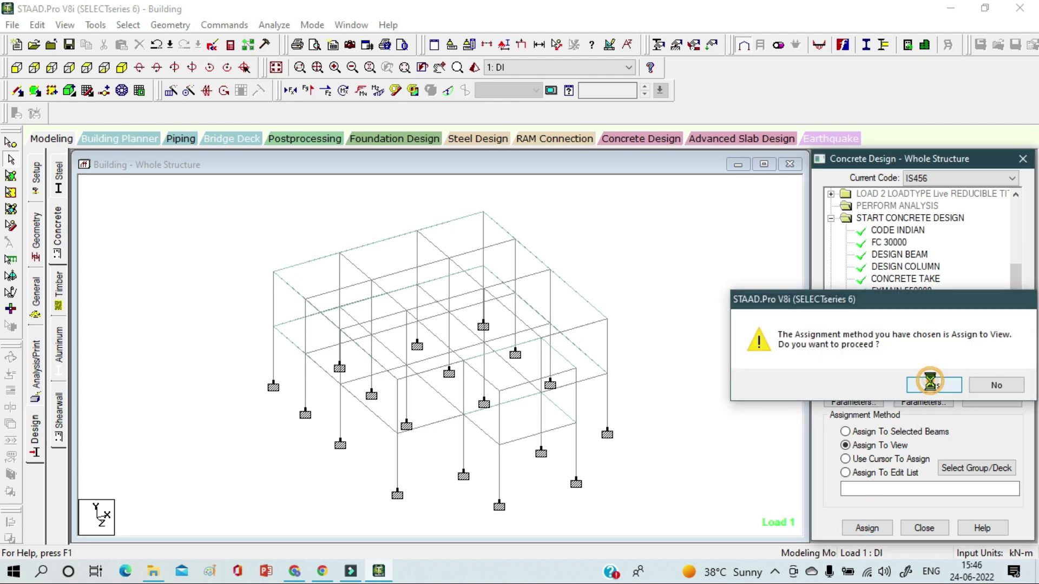
left_click(929, 384)
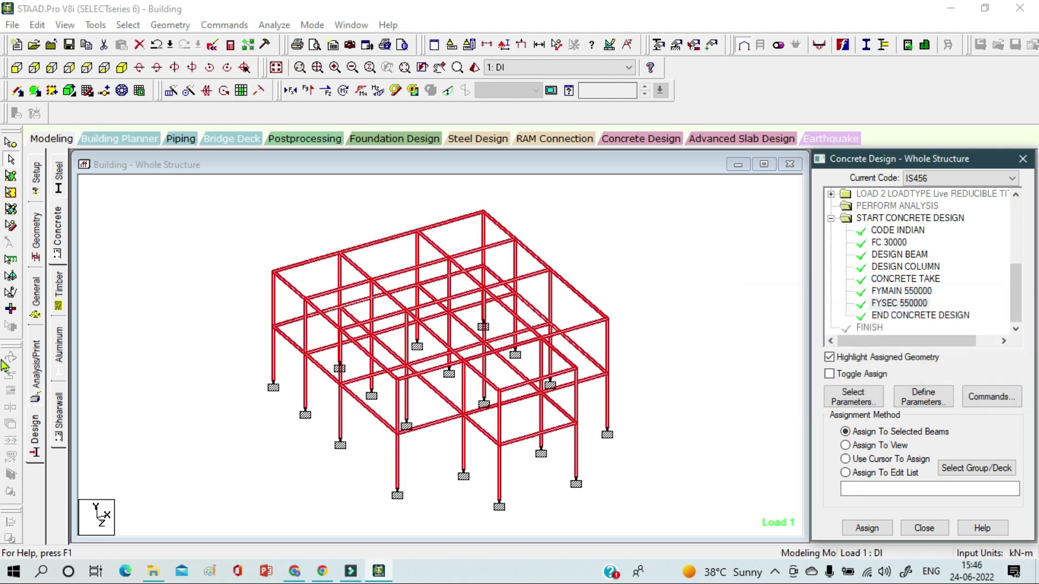
left_click(60, 236)
Switch the design code to BS 8007 and choose Clear and Fc as parameters.
left_click(930, 178)
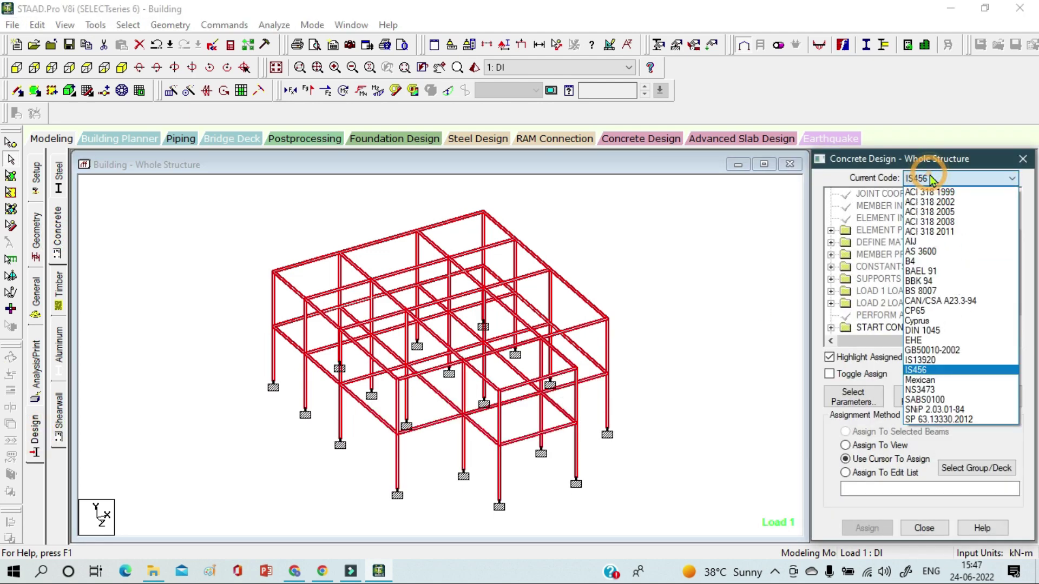
left_click(950, 292)
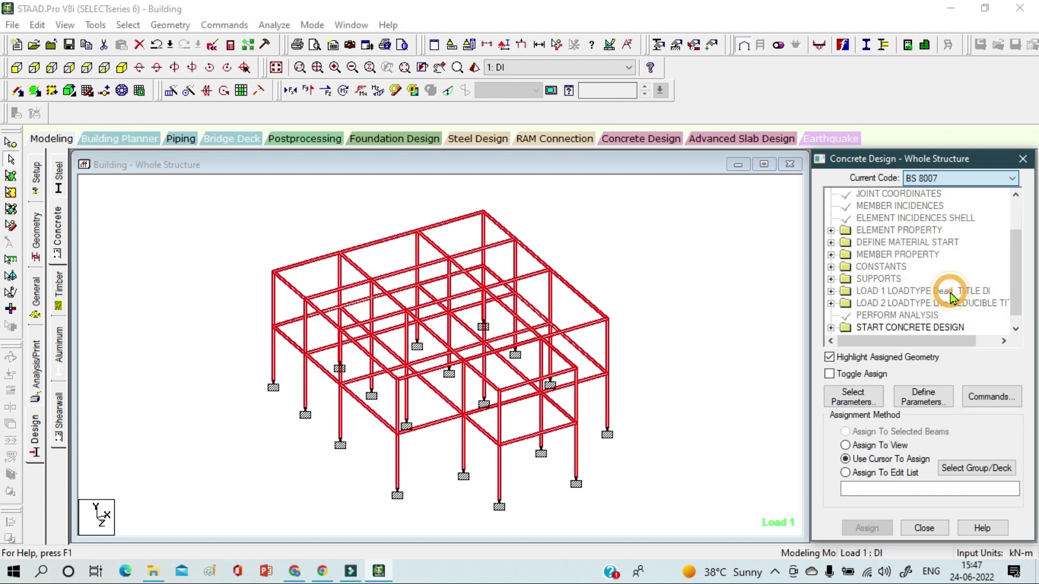
left_click(851, 406)
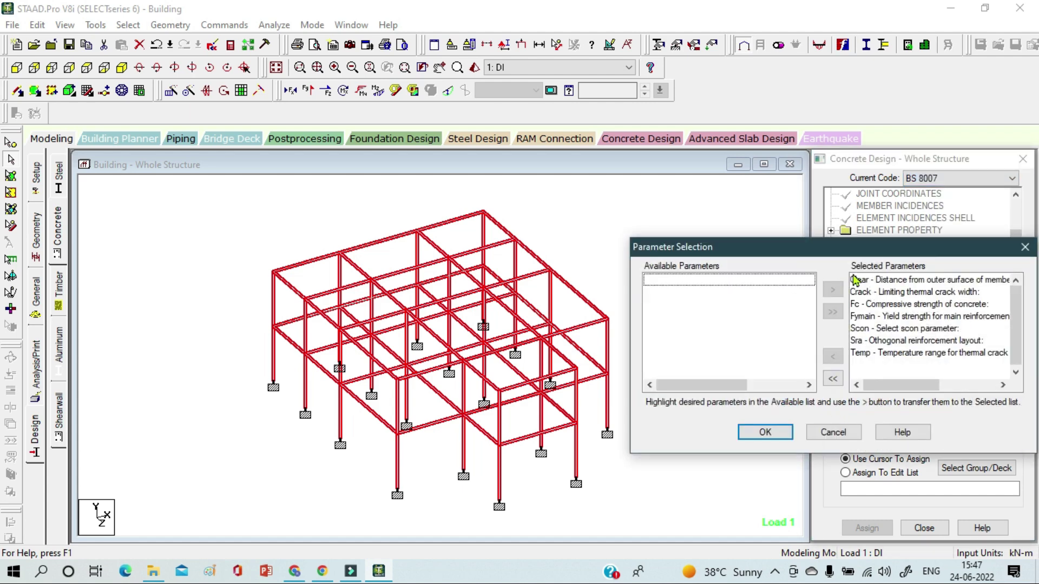
left_click_drag(847, 248, 763, 226)
left_click(746, 357)
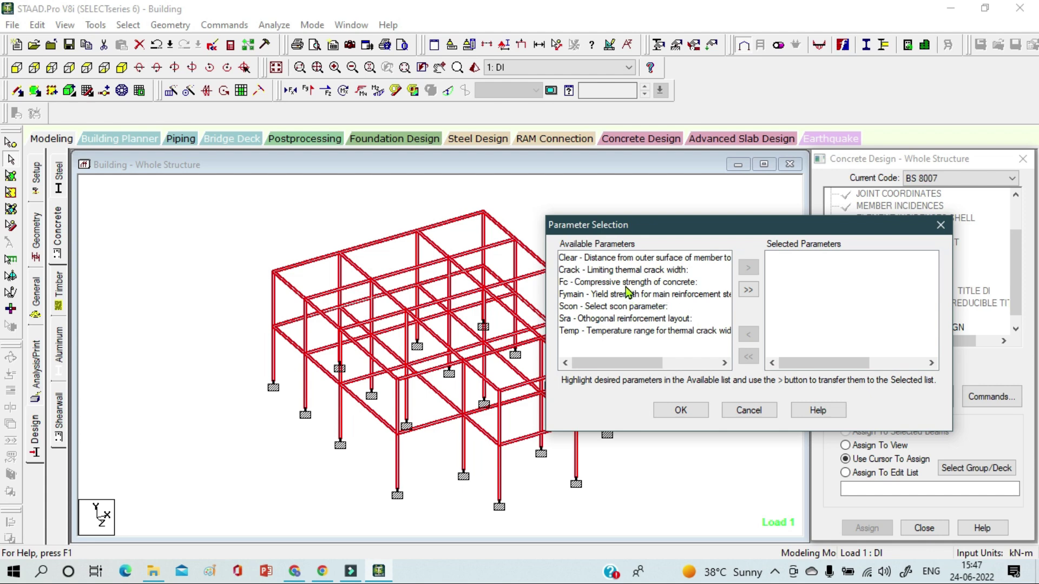
left_click(710, 258)
left_click(748, 267)
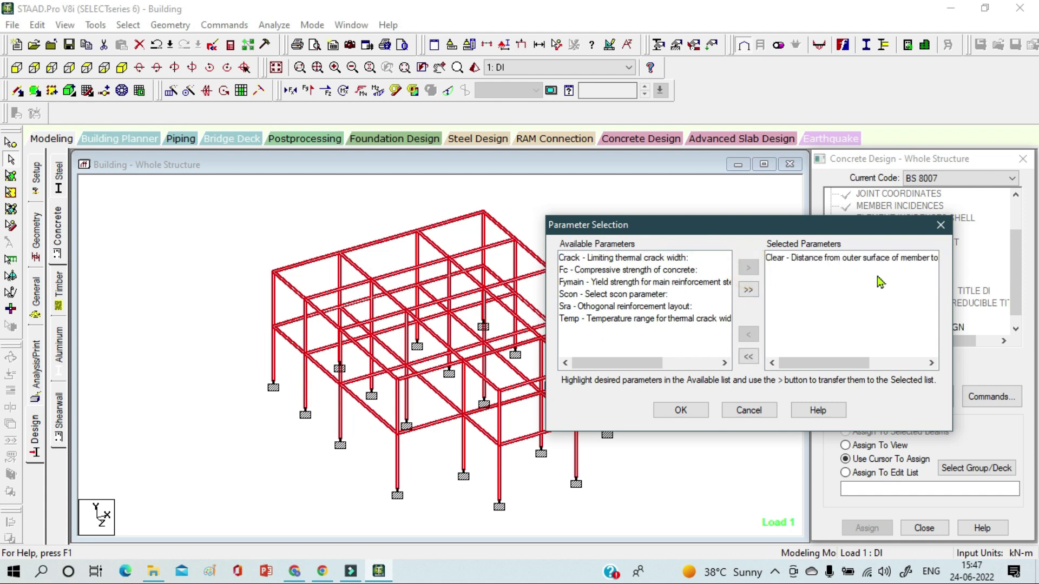
left_click(639, 271)
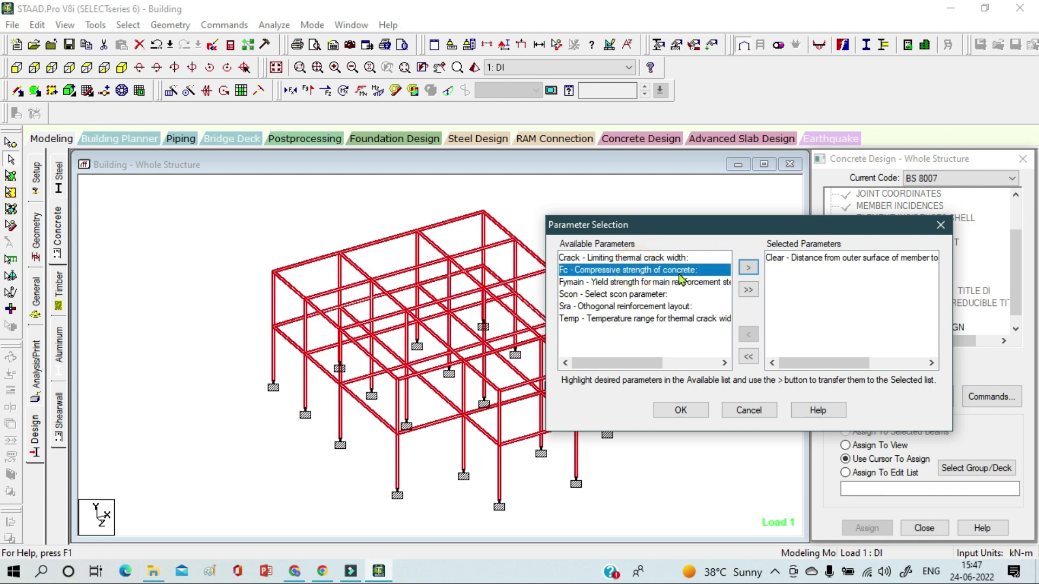
left_click(749, 269)
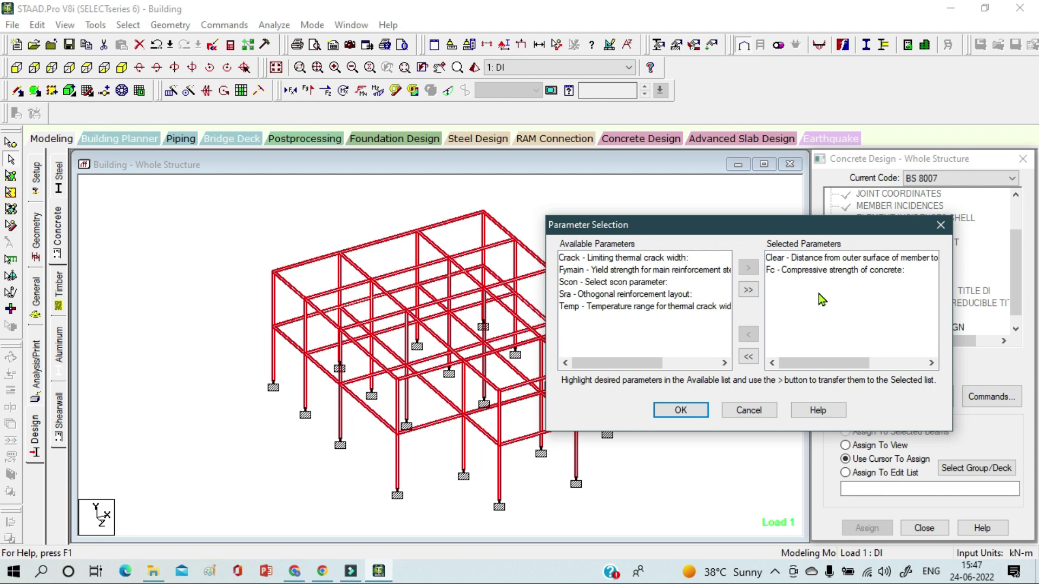
left_click(680, 411)
Define clear cover 0.025 m and FC 30000 kN/m2, replacing 27579.2.
left_click(926, 397)
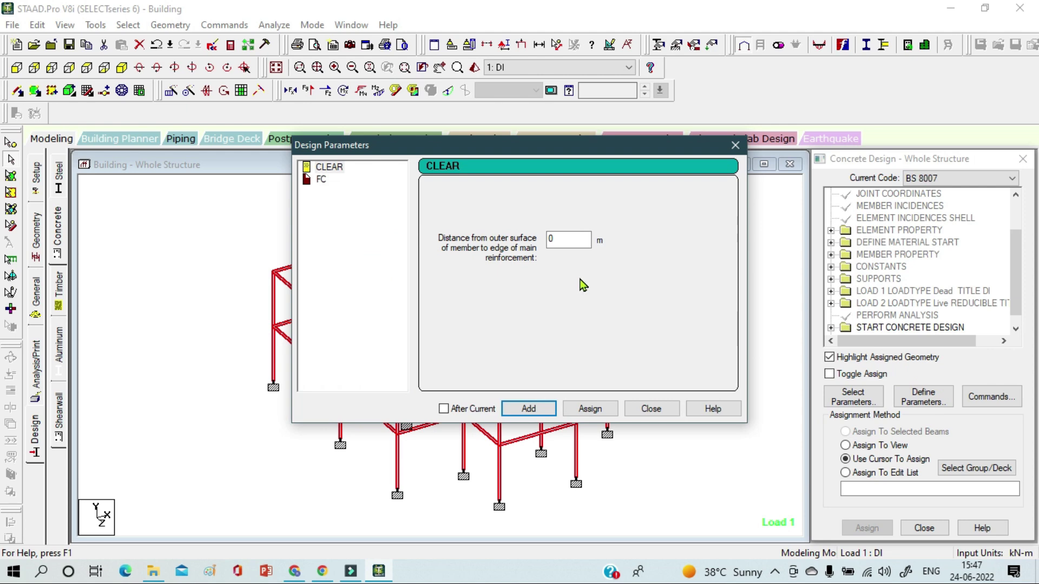
left_click(562, 239)
left_click(528, 409)
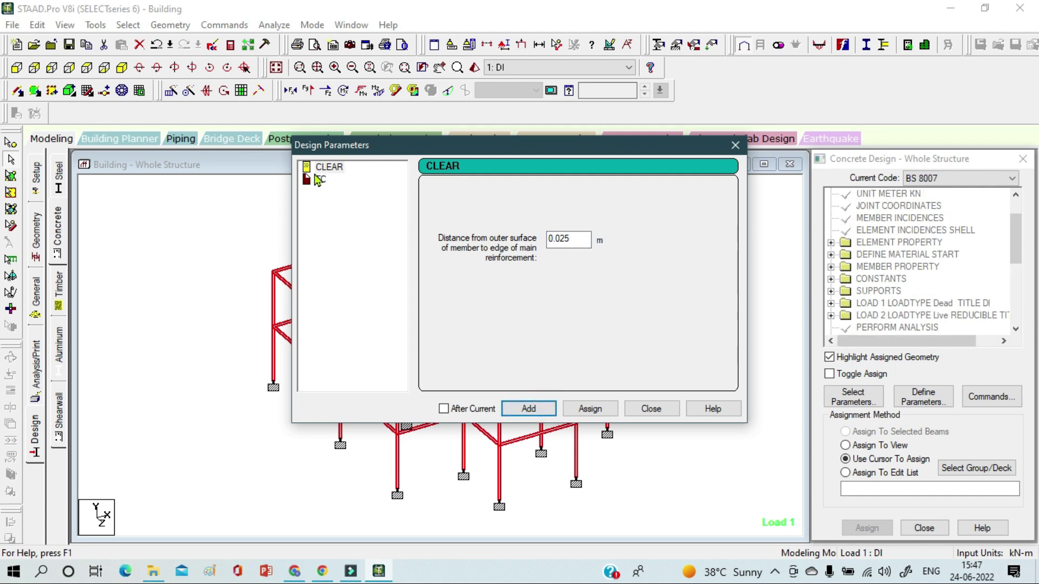
left_click(319, 180)
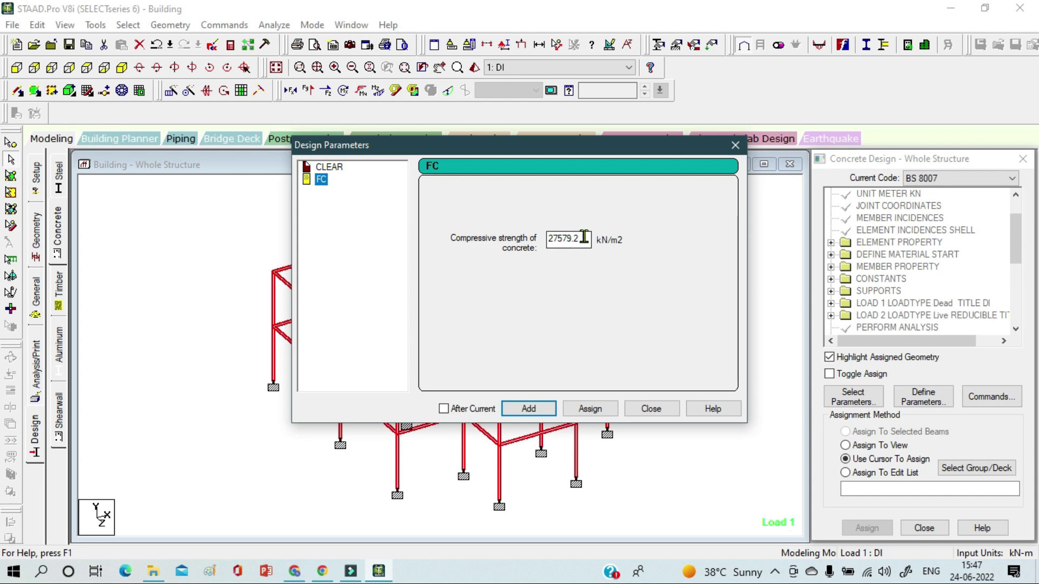
left_click_drag(585, 237, 488, 238)
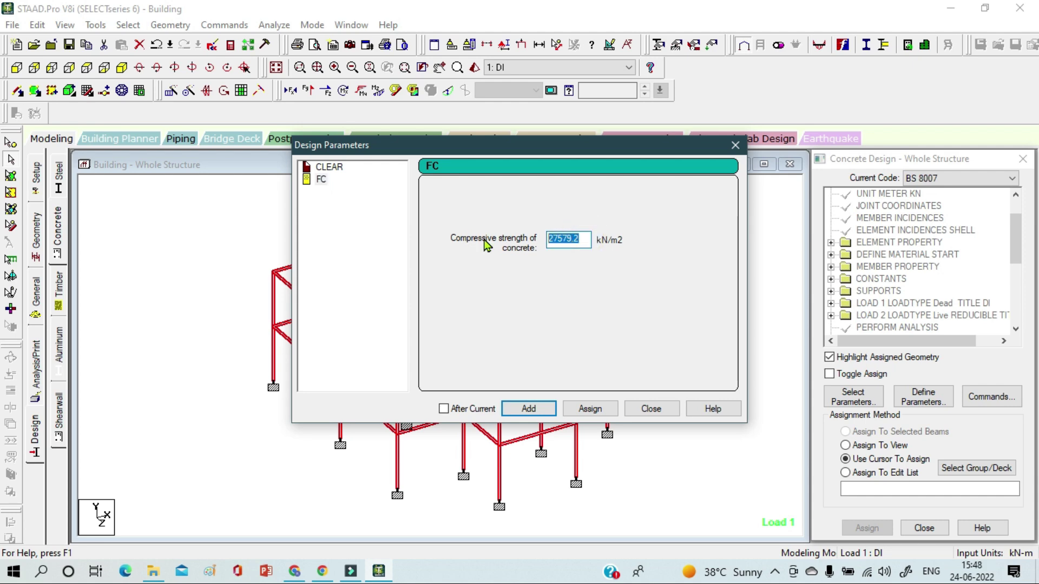
type("30000")
left_click(529, 408)
left_click(641, 413)
Add Fymain to the selected BS 8007 design parameters.
left_click(841, 403)
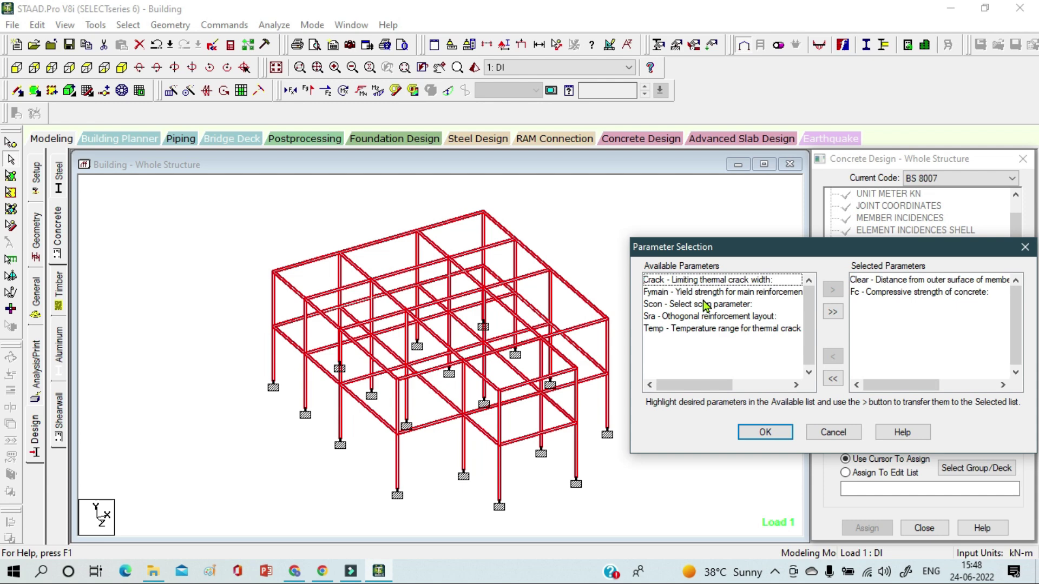
left_click(723, 293)
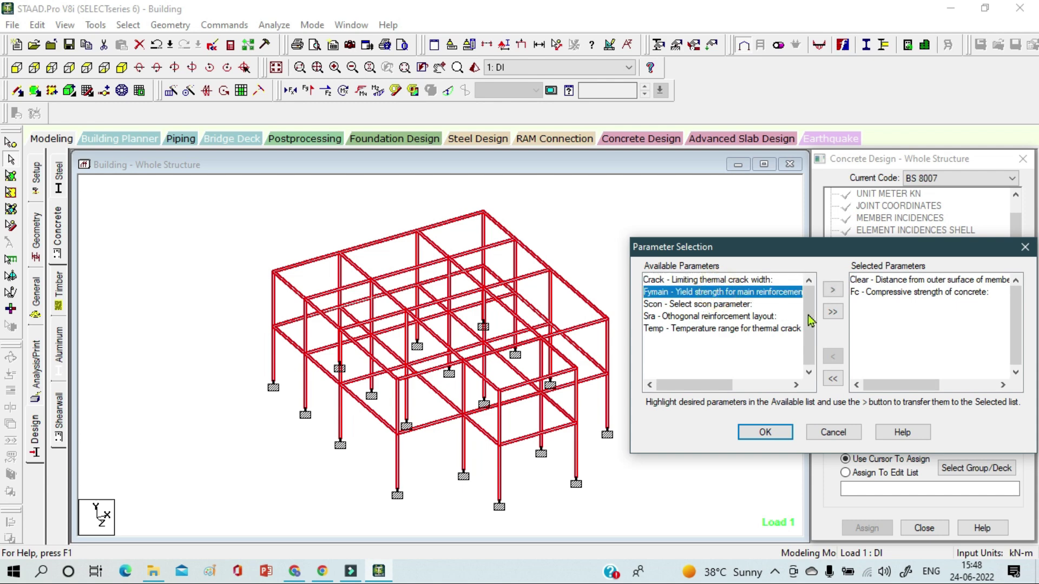
left_click(833, 290)
left_click(785, 432)
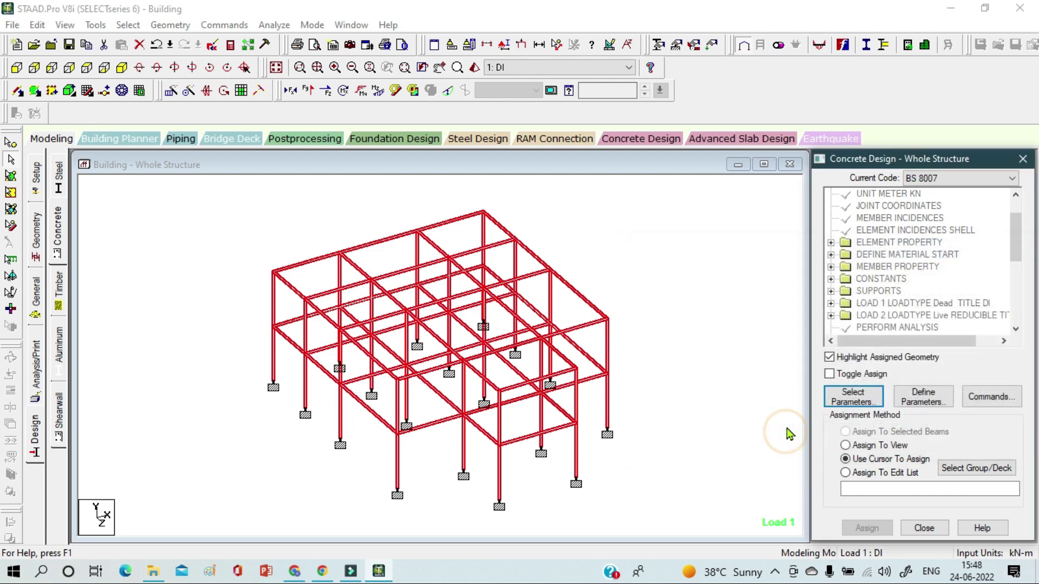
left_click(856, 399)
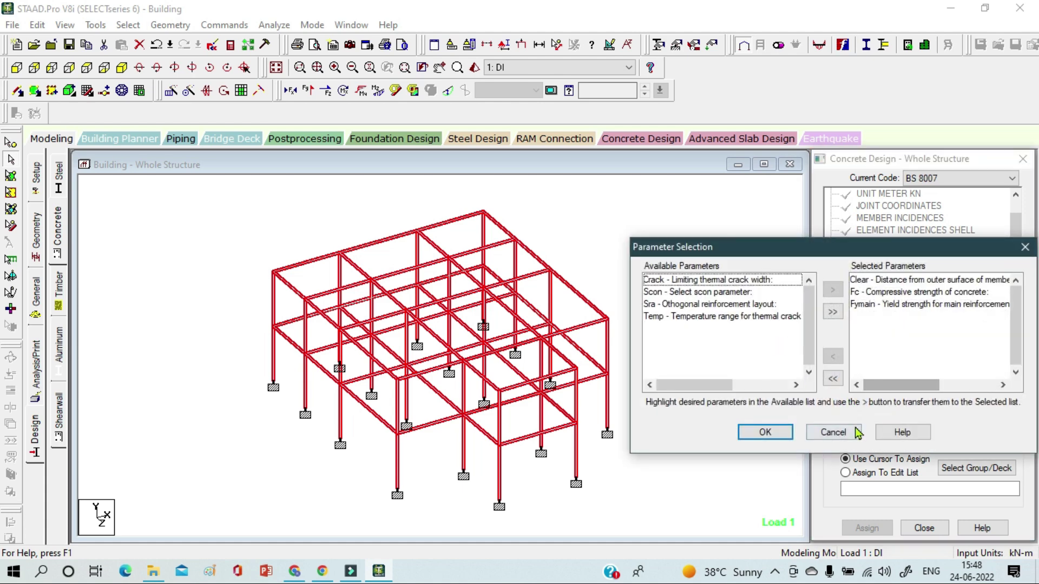
left_click(1024, 248)
Set FYMAIN to 550000 kN/m2, replacing 413688.
left_click(925, 399)
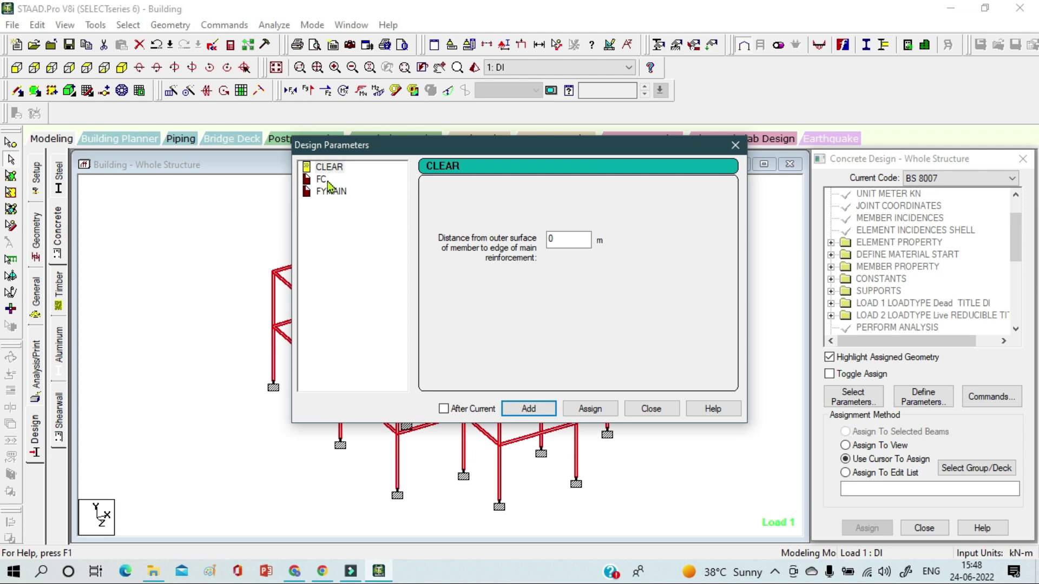
left_click(322, 179)
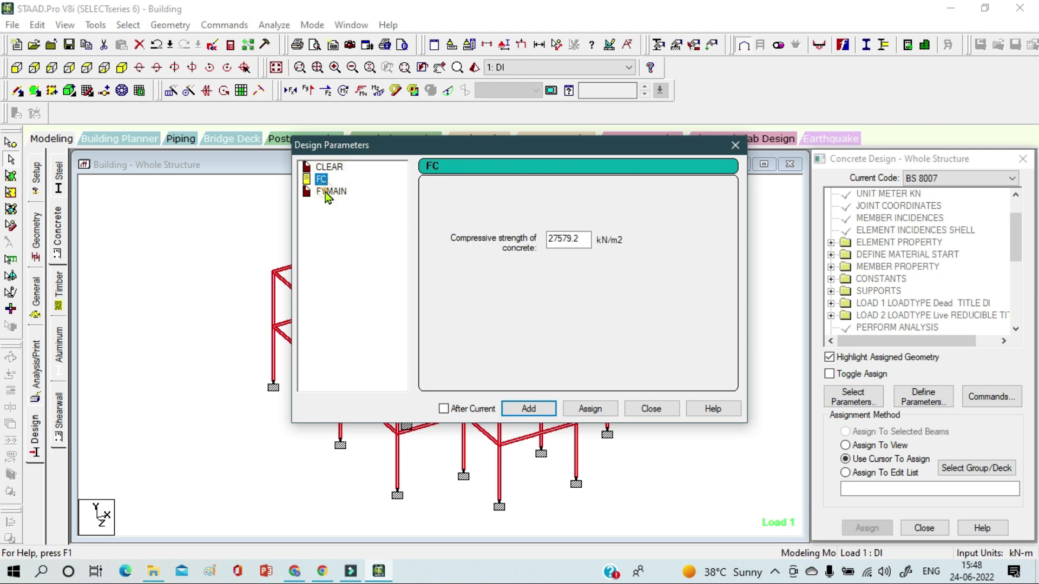
left_click(330, 192)
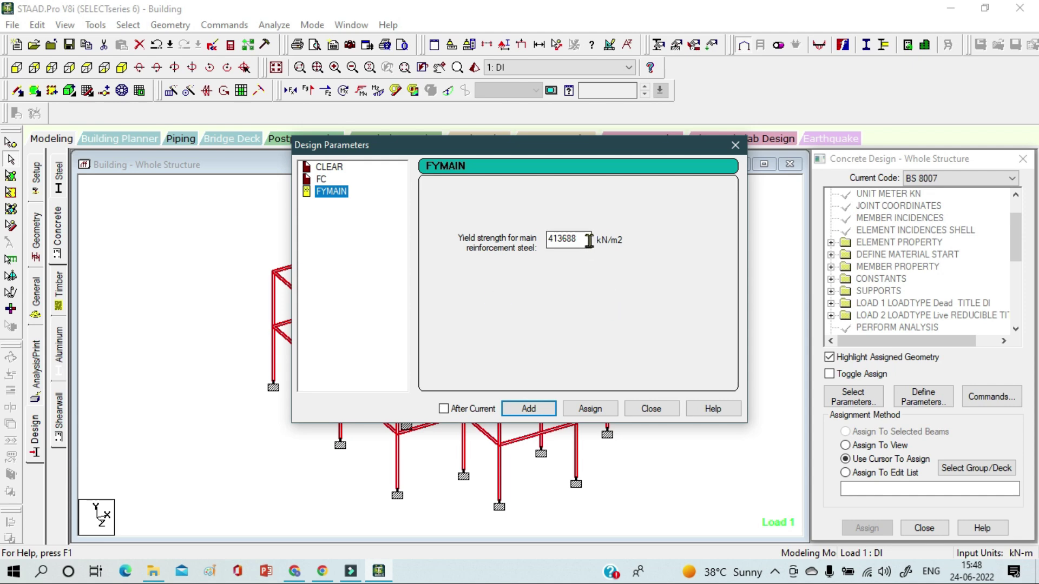
left_click_drag(588, 238, 468, 238)
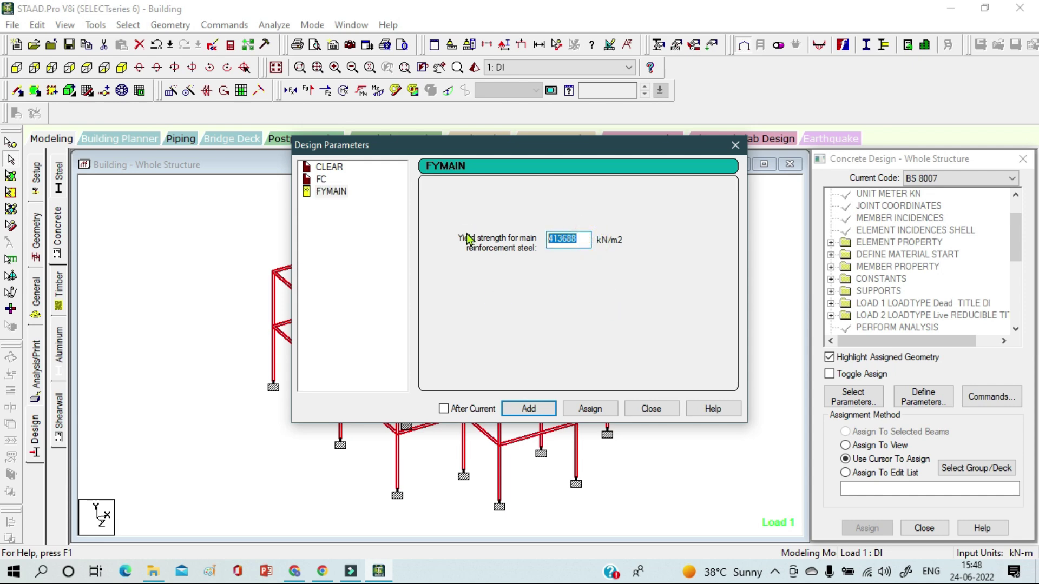
type("550000")
left_click(530, 409)
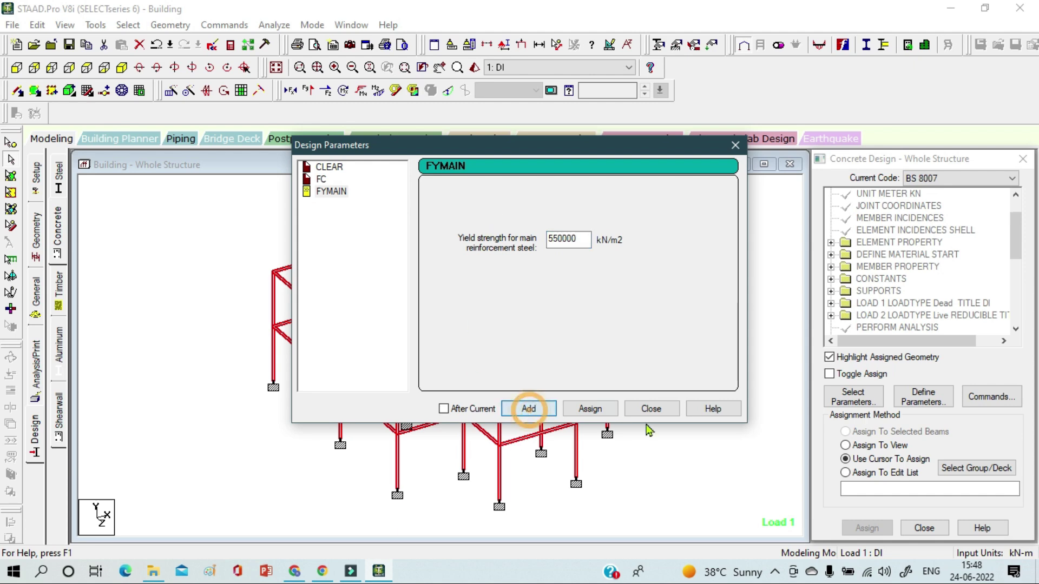
left_click(651, 409)
scroll(913, 290, "down", 1)
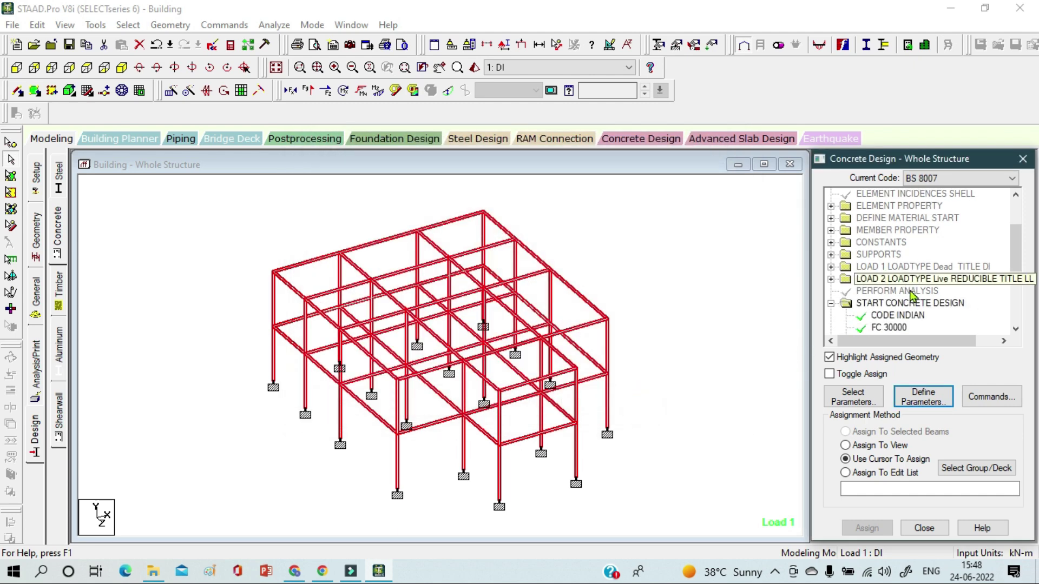
scroll(933, 329, "down", 4)
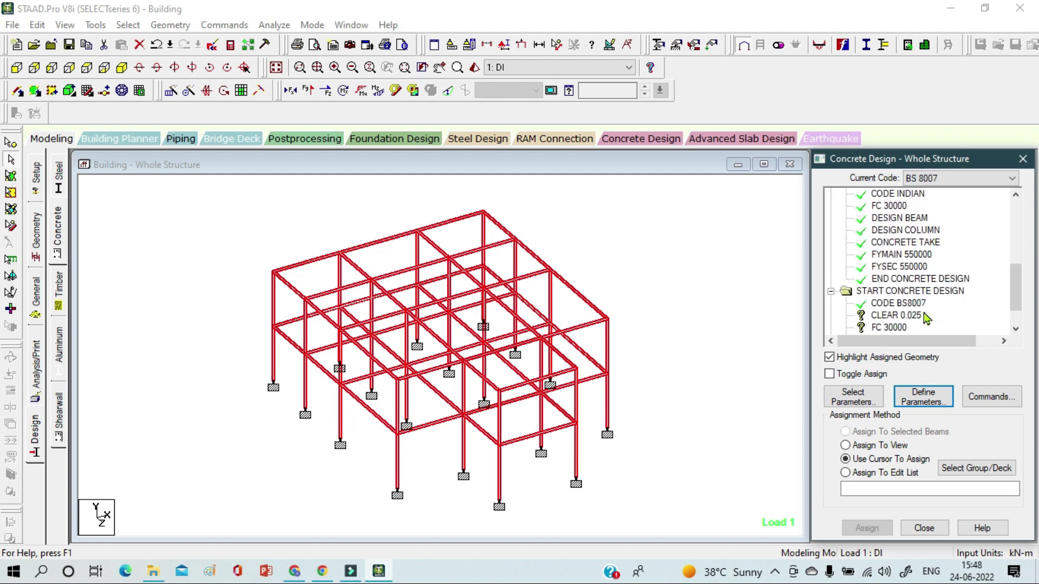
scroll(925, 317, "down", 1)
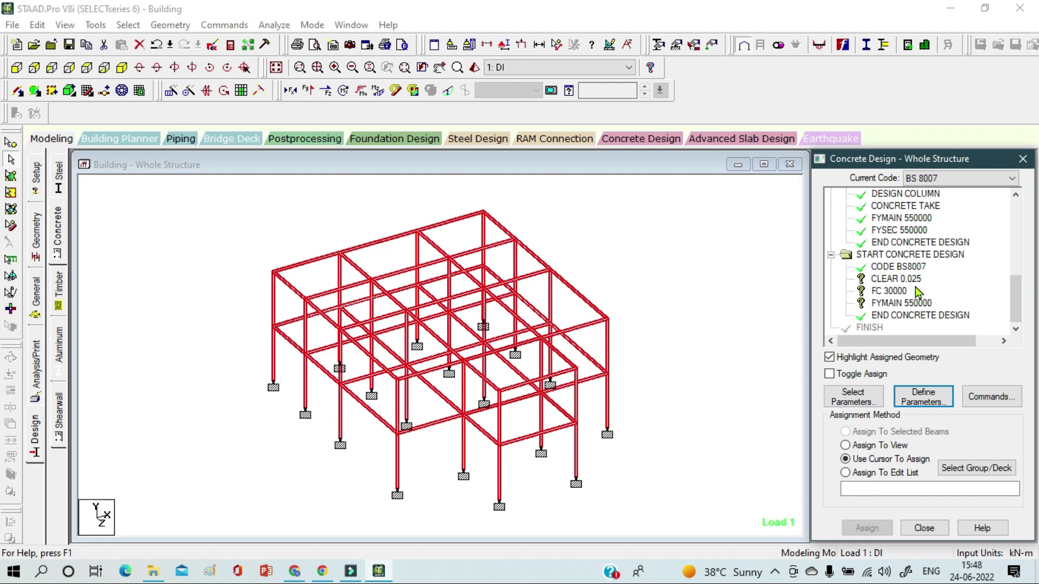
left_click(987, 401)
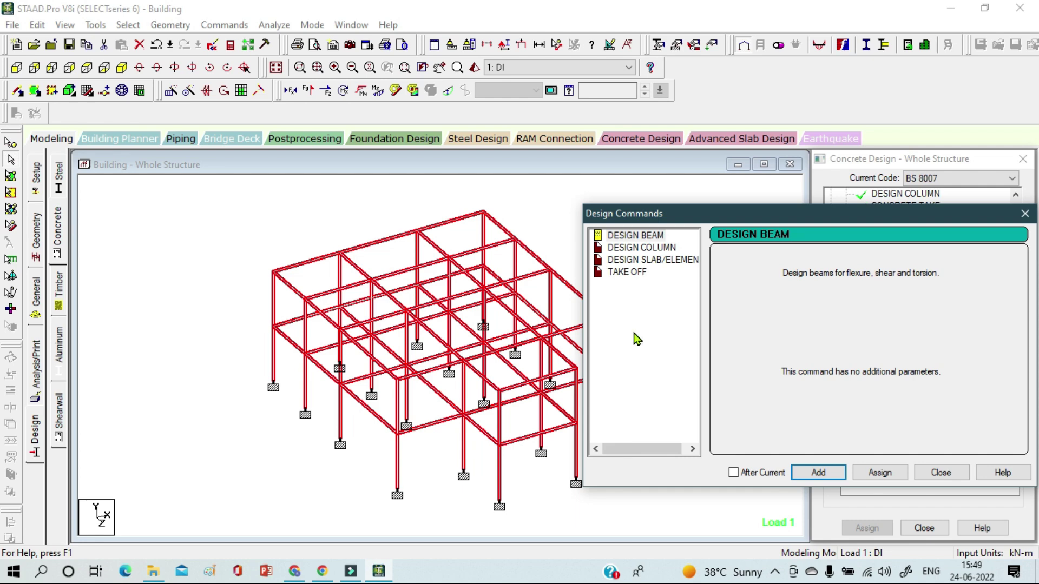
Add DESIGN SLAB/ELEMENT to the BS 8007 block and confirm DESIGN ELEMENT appears.
left_click(660, 260)
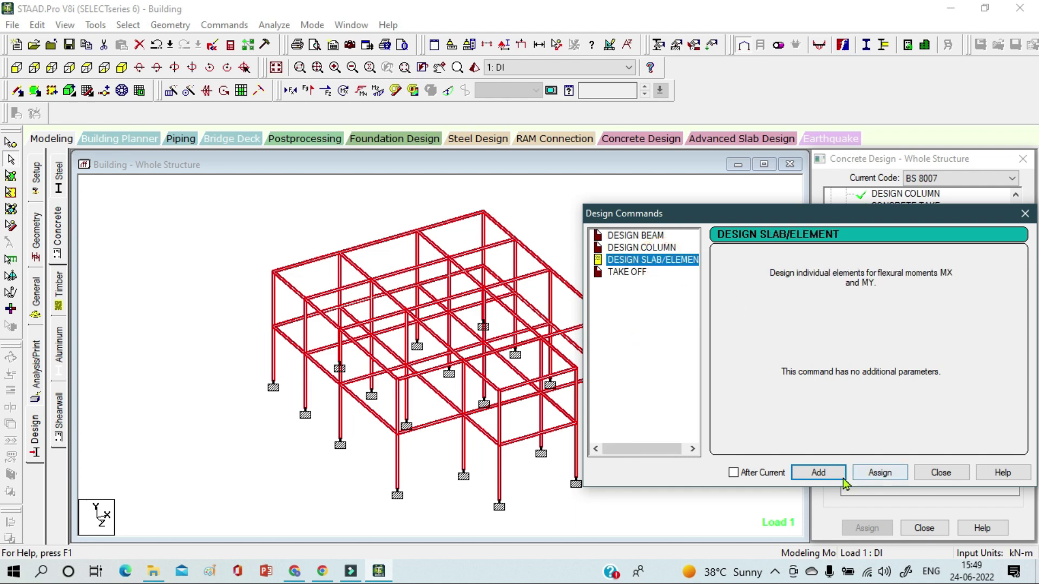
left_click(820, 474)
left_click(940, 472)
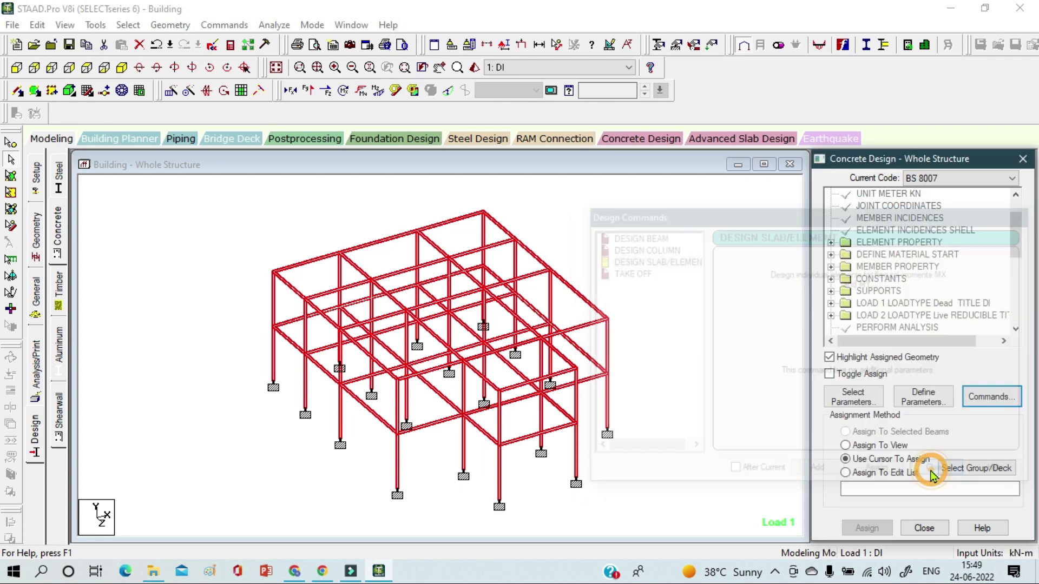
scroll(930, 330, "down", 1)
scroll(931, 330, "down", 6)
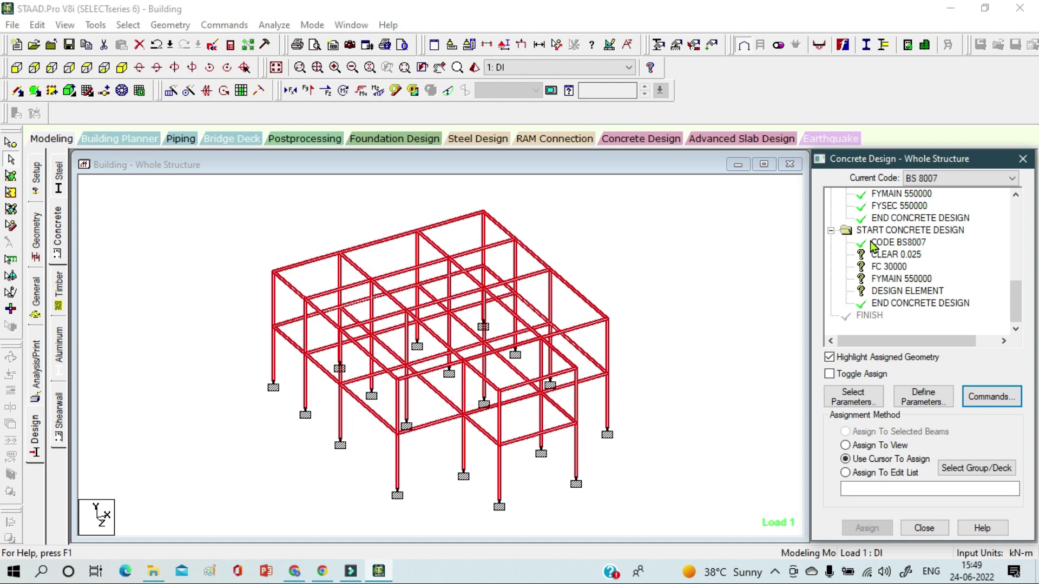
Assign CLEAR 0.025 and FC 30000 to the box-selected whole structure.
left_click(902, 257)
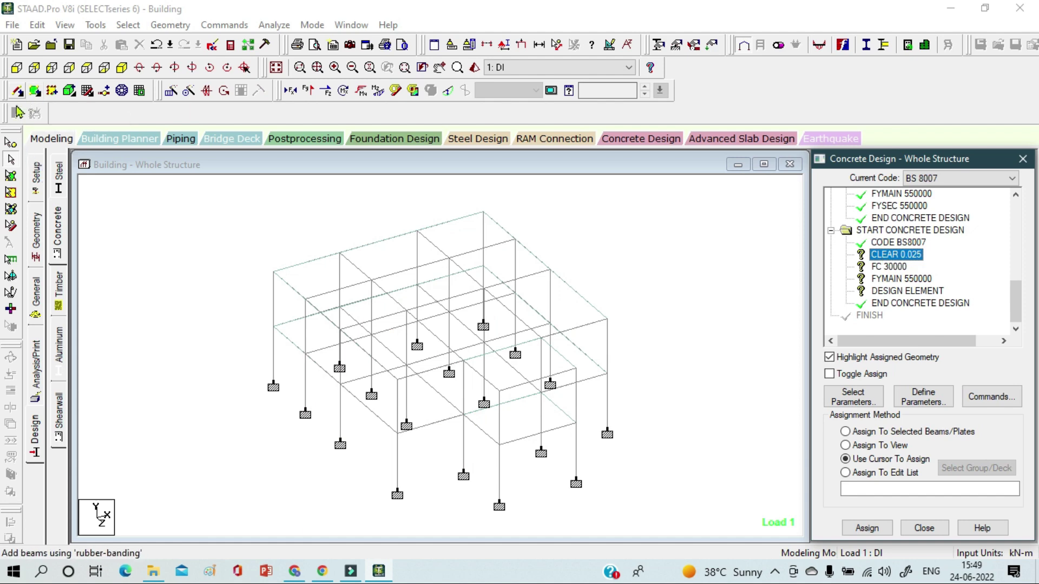
left_click(15, 176)
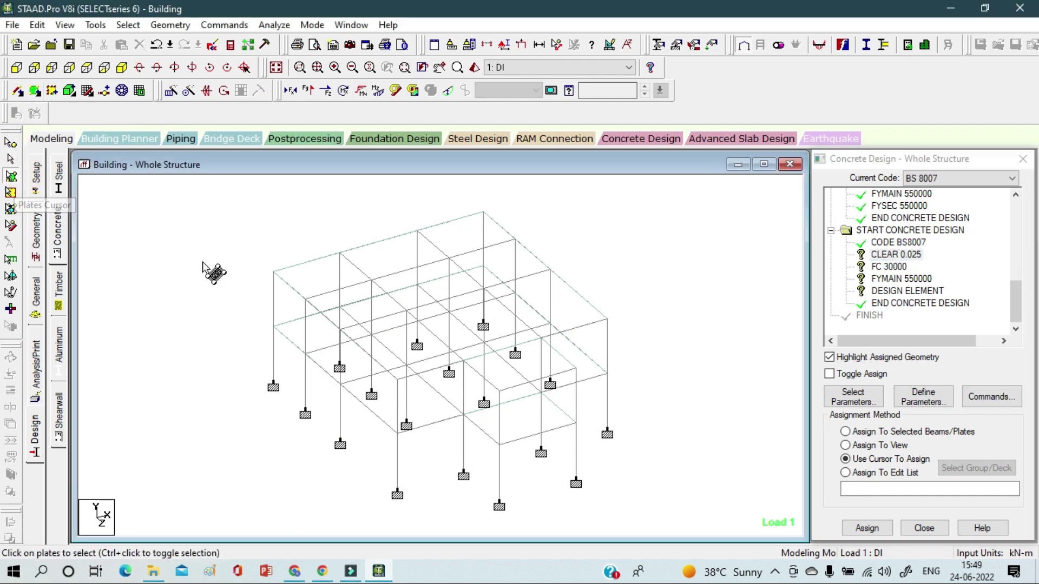
left_click_drag(199, 213, 677, 518)
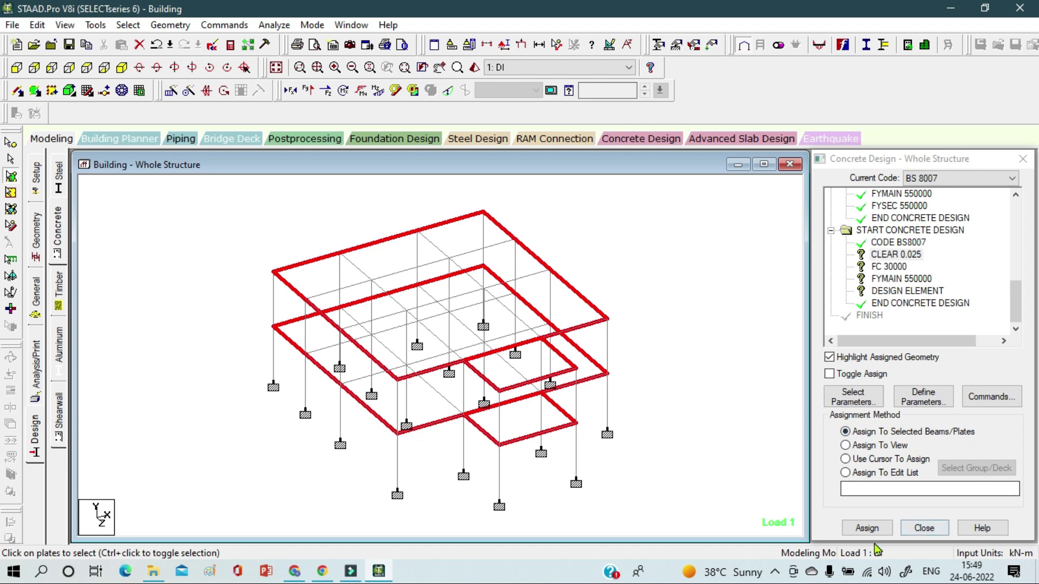
left_click(867, 529)
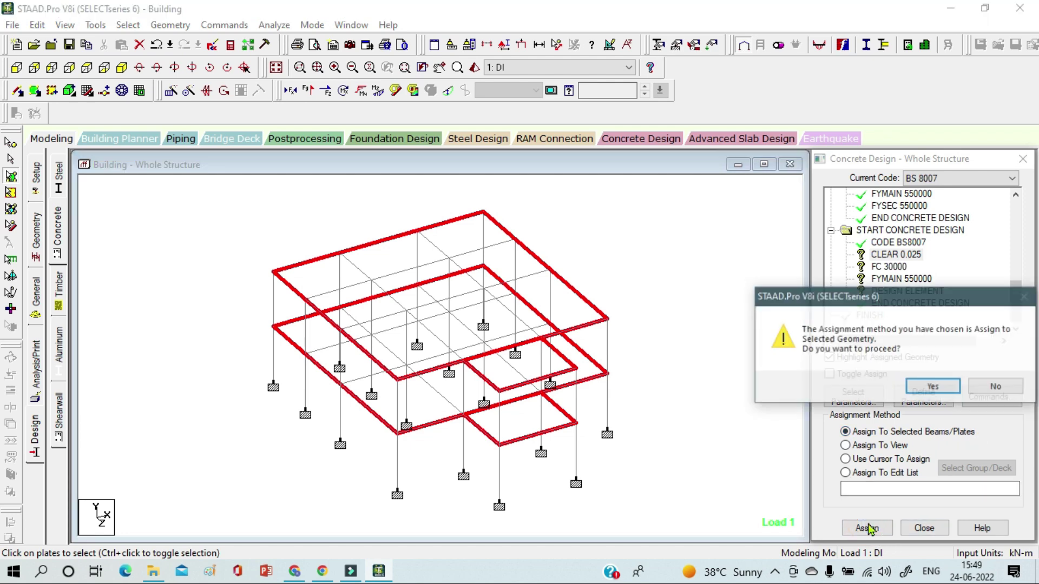
left_click(924, 389)
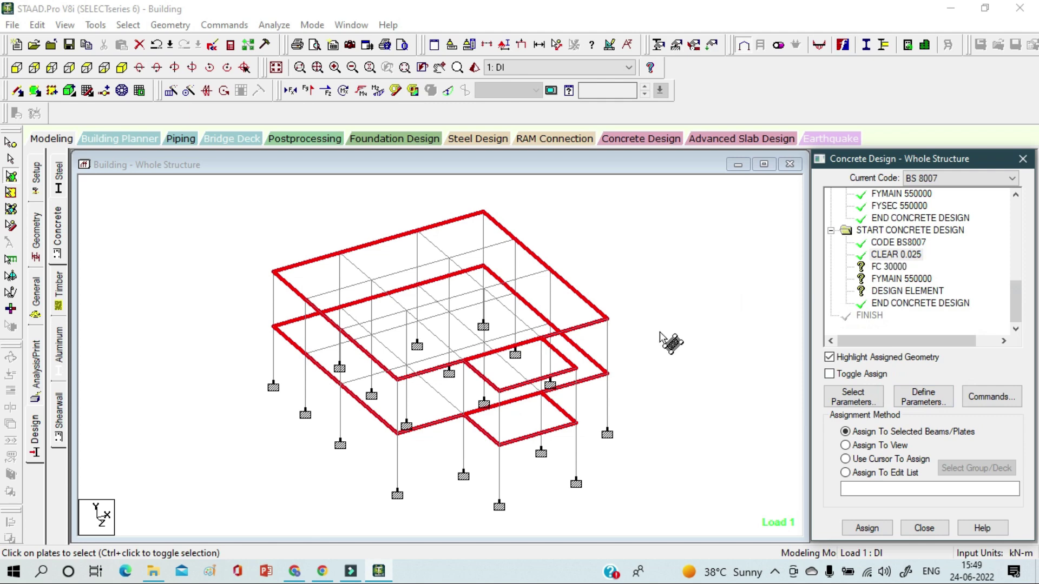
left_click(889, 267)
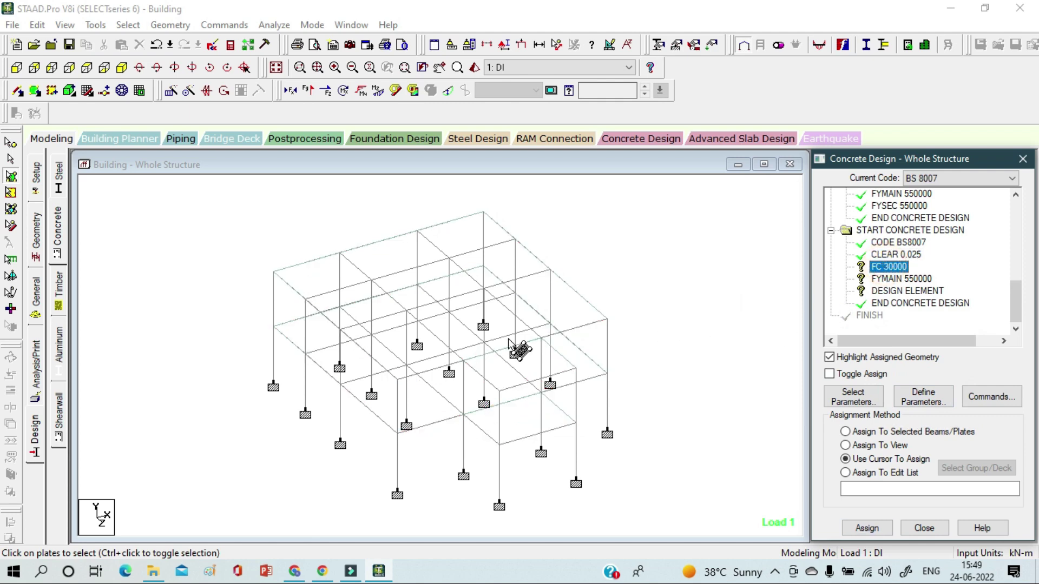
left_click_drag(195, 213, 670, 505)
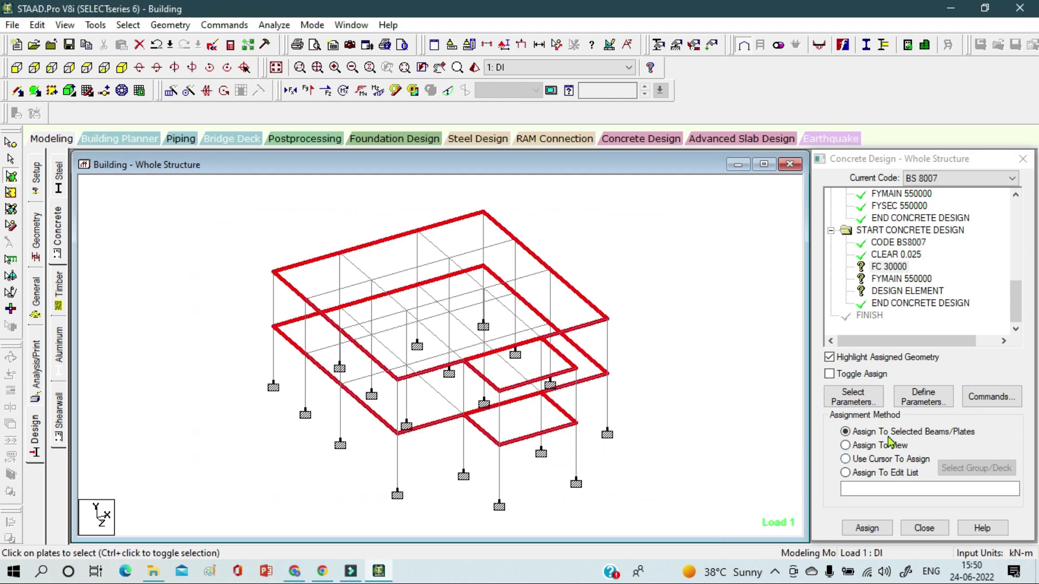
left_click(866, 527)
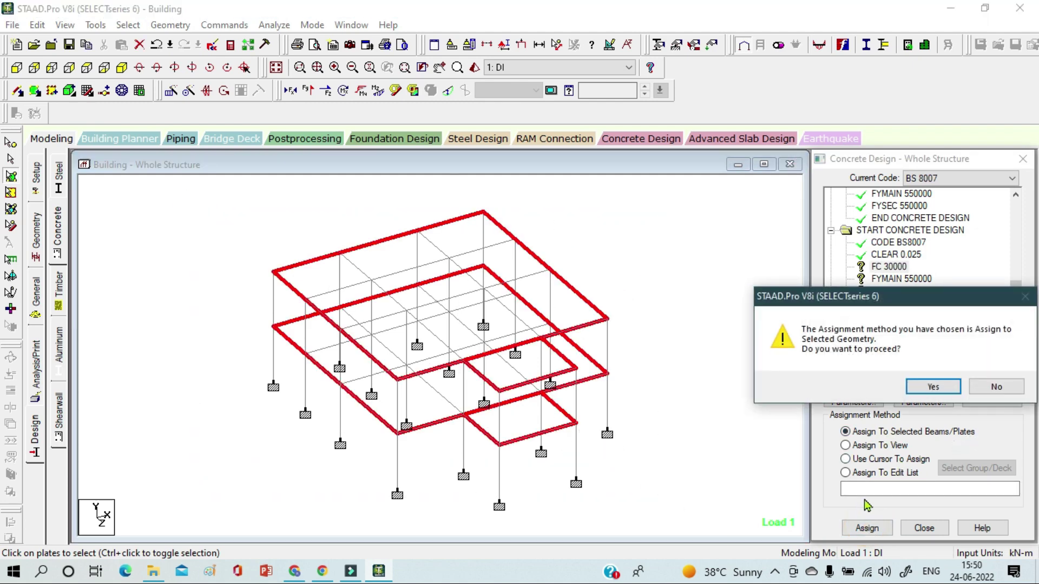
left_click(928, 386)
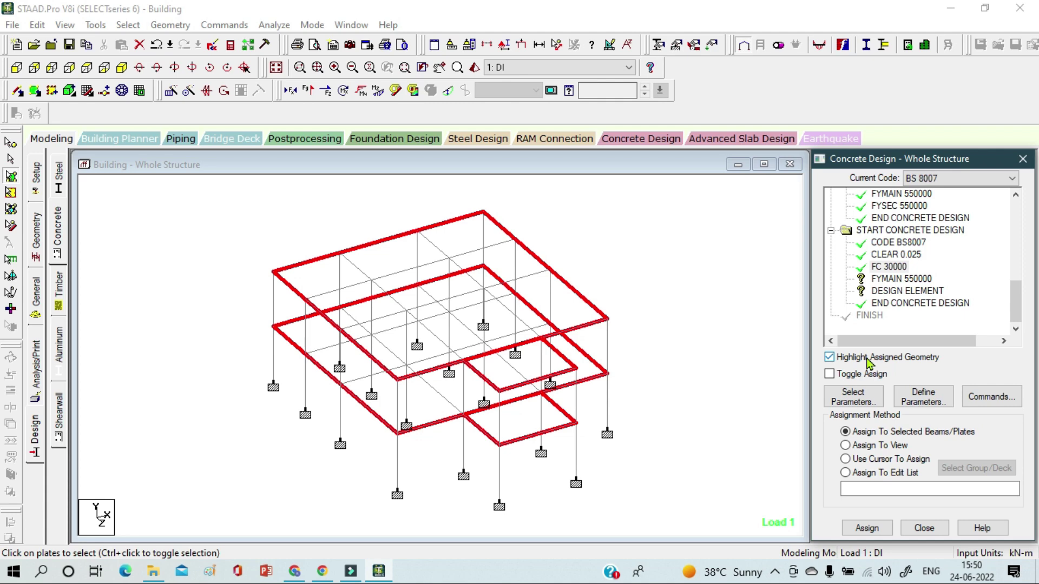
Assign FYMAIN 550000 and DESIGN ELEMENT to the box-selected floor beams.
left_click(894, 279)
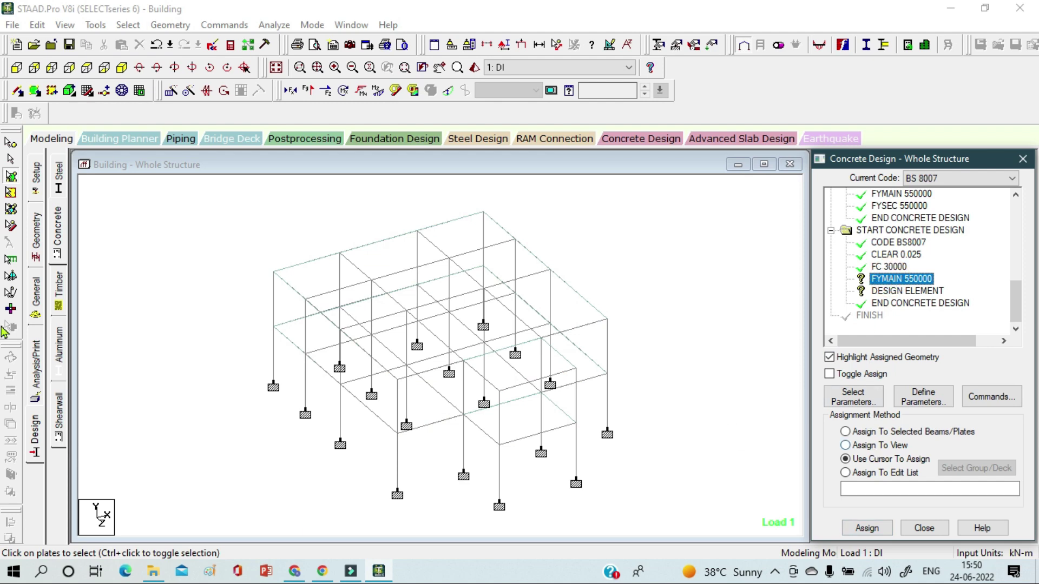
left_click_drag(169, 199, 695, 520)
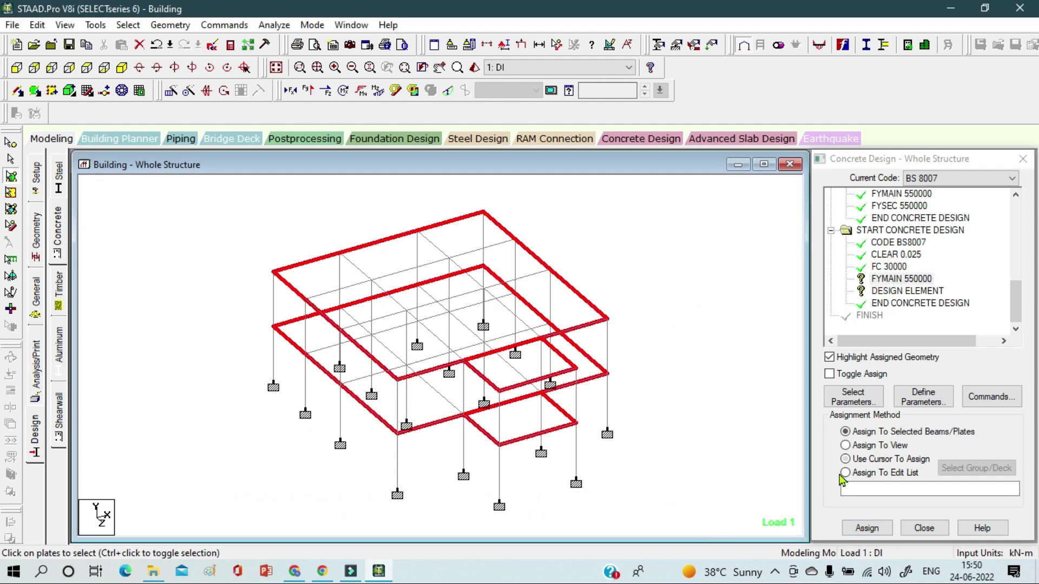
left_click(867, 528)
left_click(931, 387)
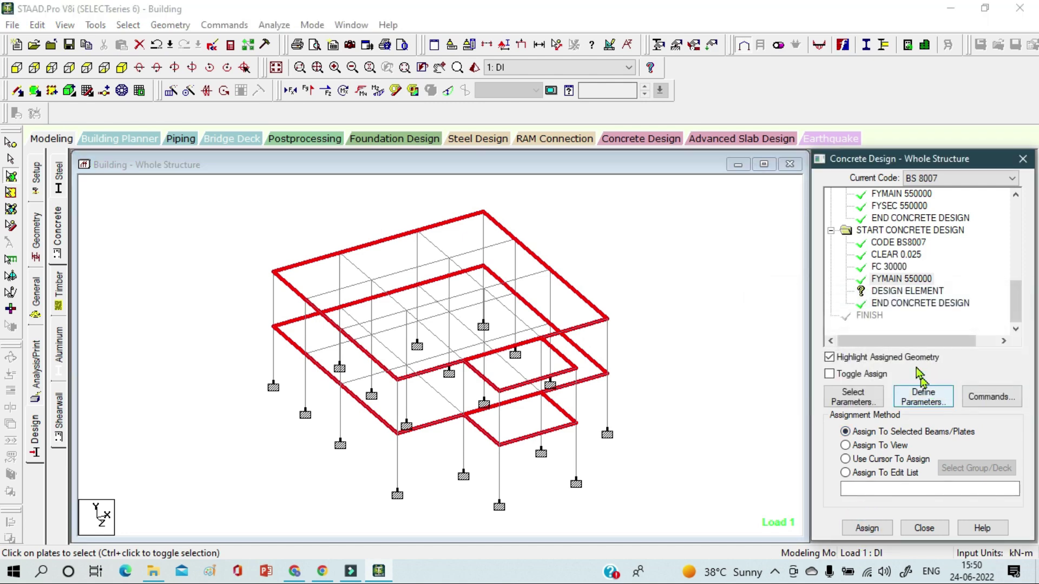
left_click(895, 295)
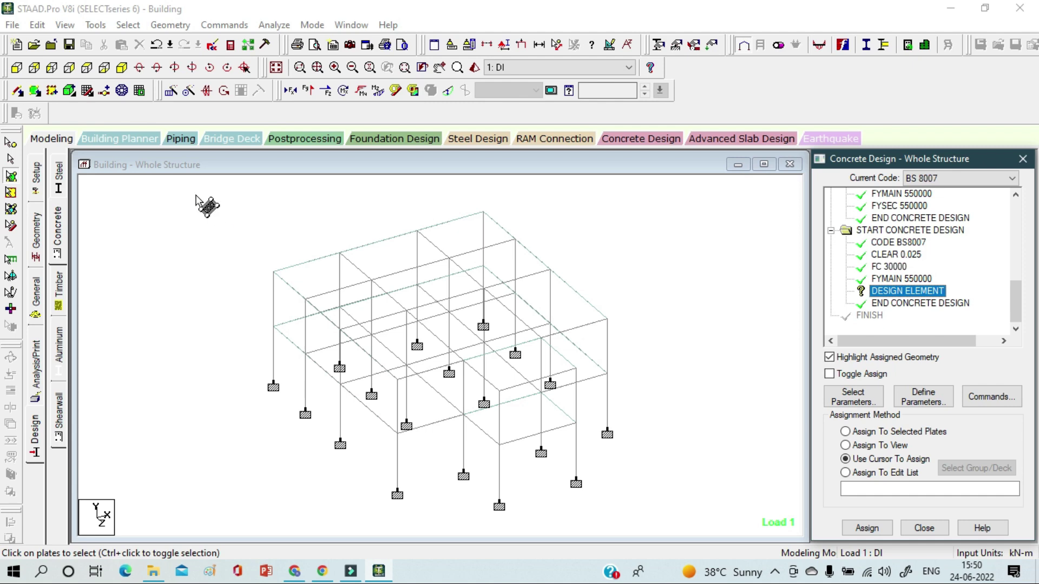
left_click_drag(196, 194, 671, 524)
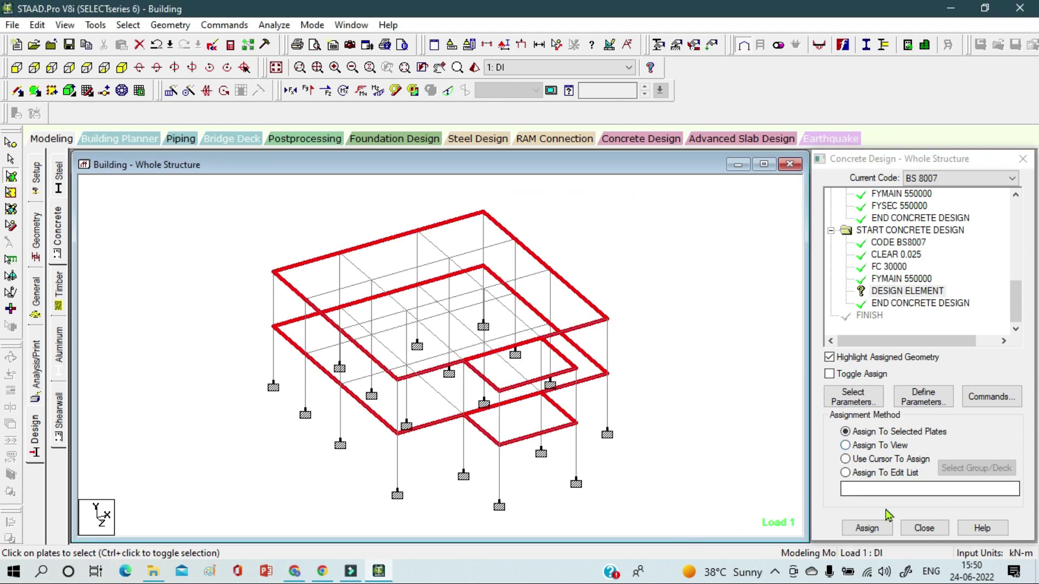
left_click(868, 528)
left_click(929, 388)
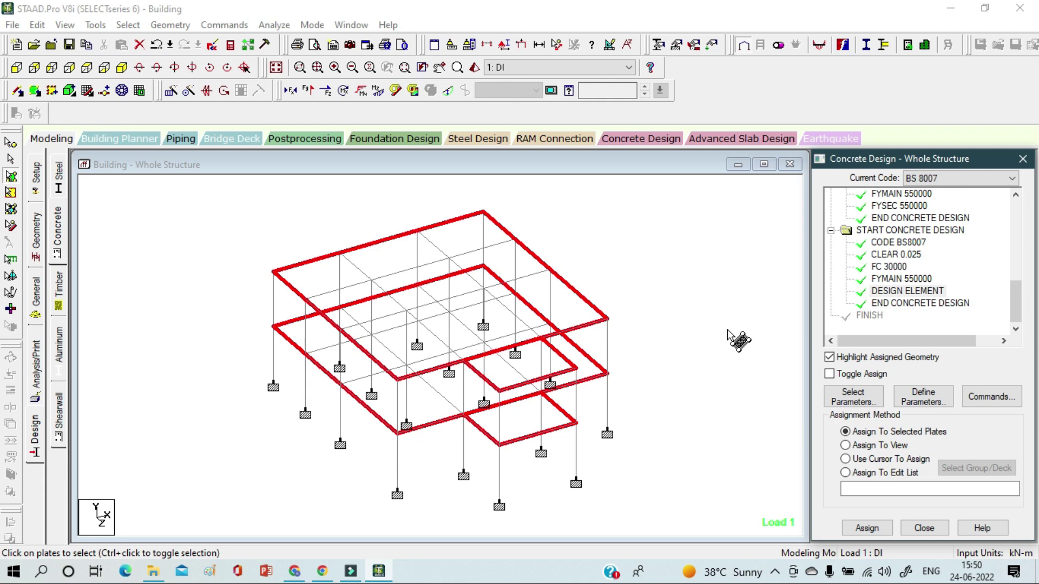
Add another PERFORM ANALYSIS command.
left_click(41, 365)
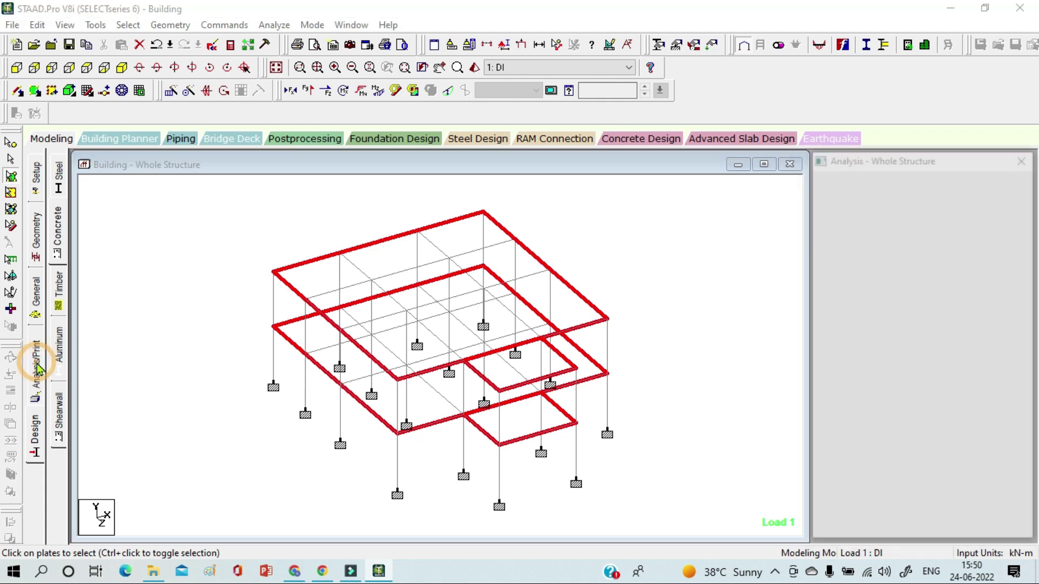
left_click(471, 450)
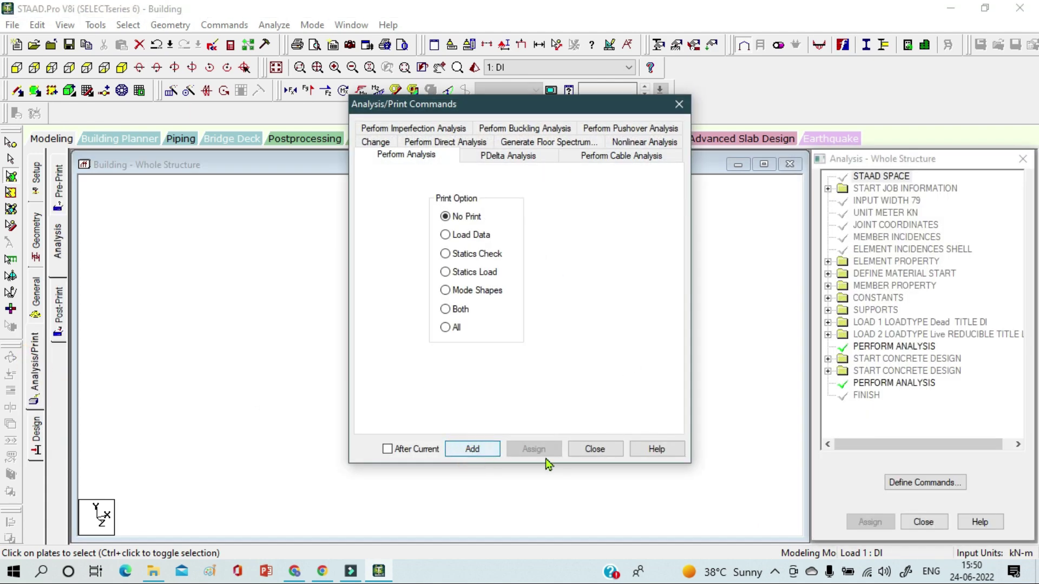
left_click(595, 450)
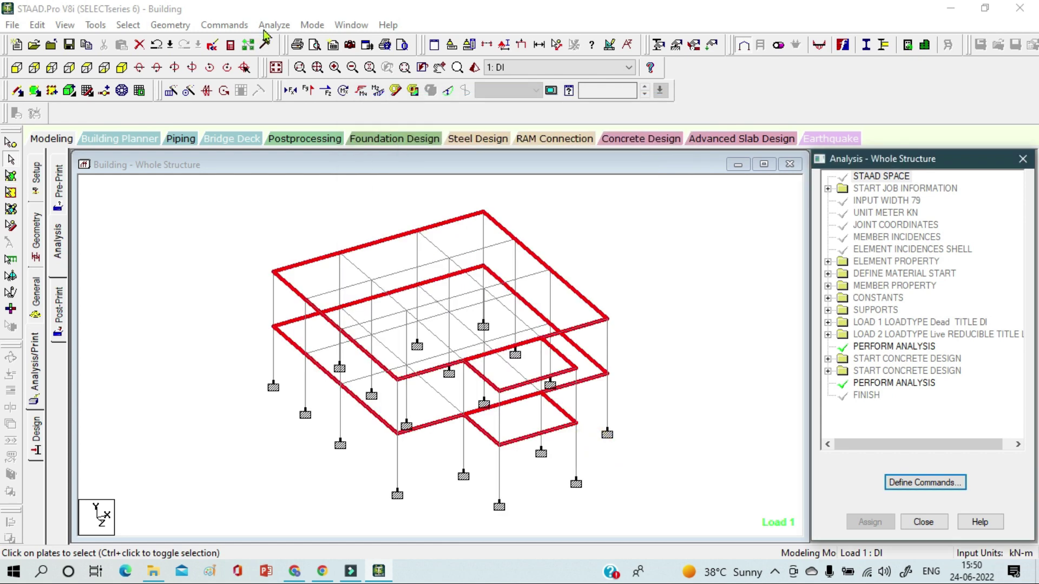
Save and run the analysis, then go to post-processing mode.
left_click(265, 26)
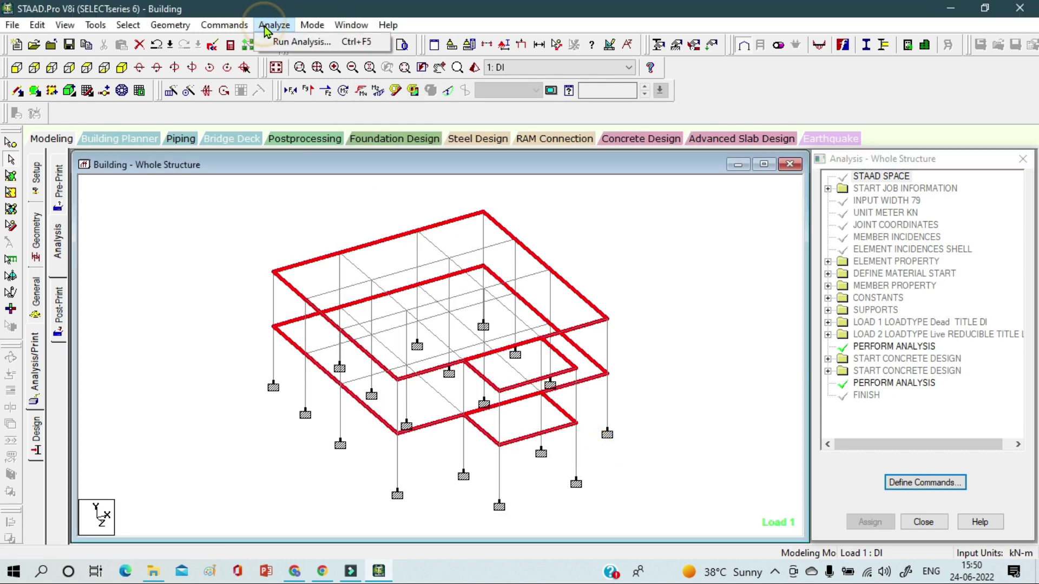
left_click(295, 38)
left_click(431, 323)
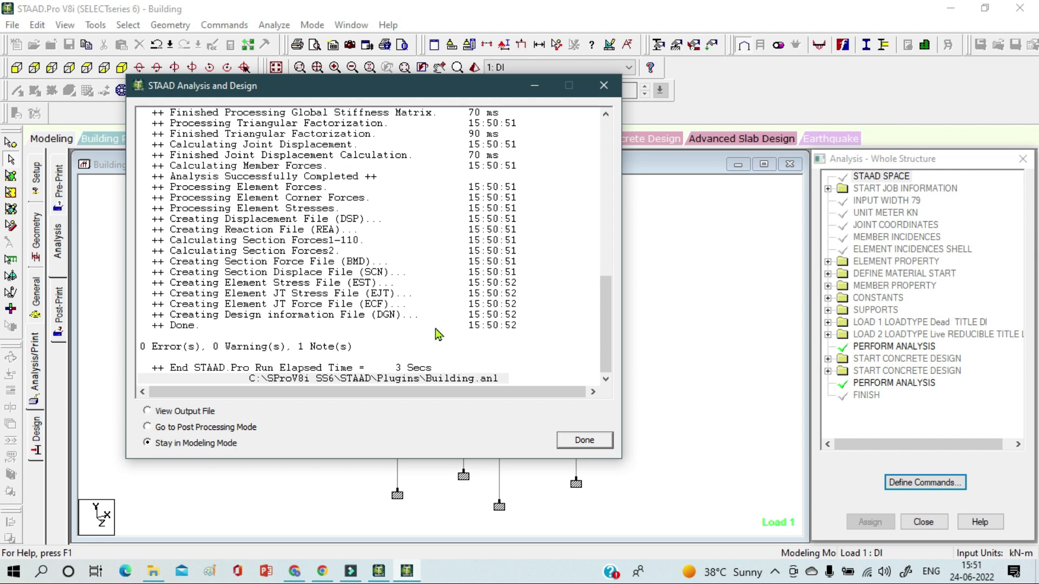
left_click(200, 427)
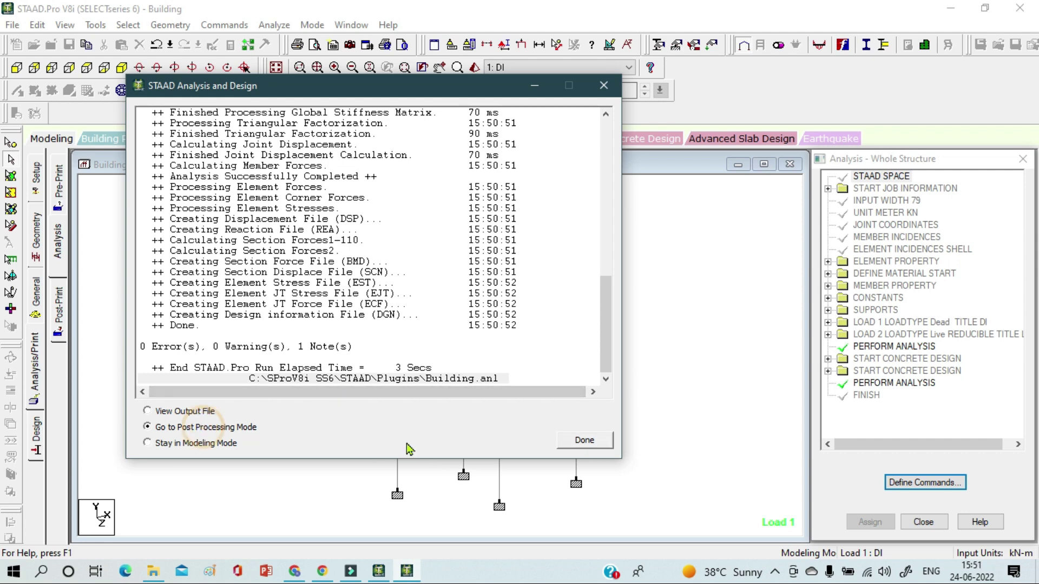
left_click(576, 444)
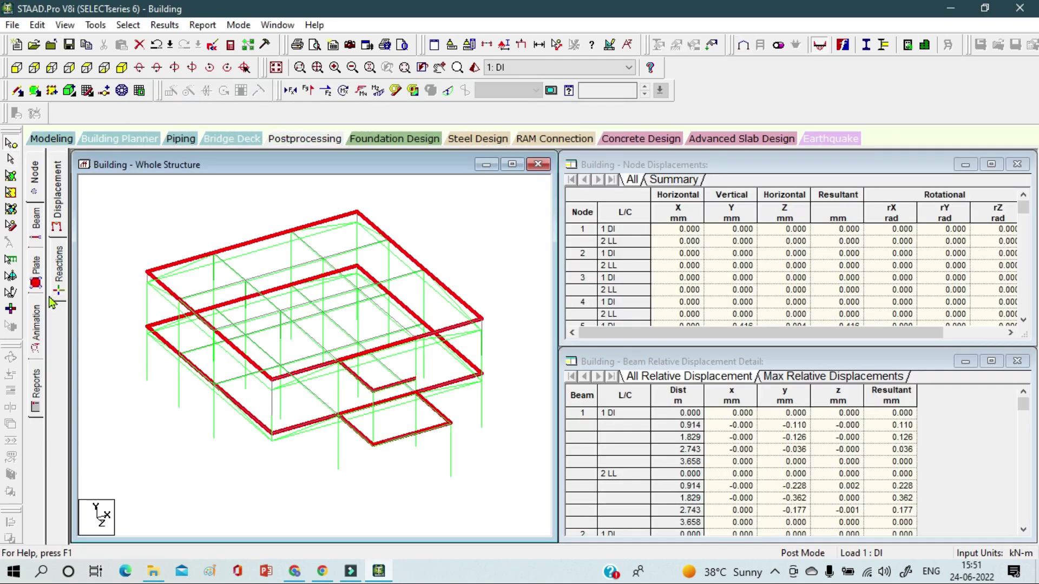
Show beam force results and review beam 4's section, loading, shear-bending, deflection and concrete design tabs.
left_click(43, 232)
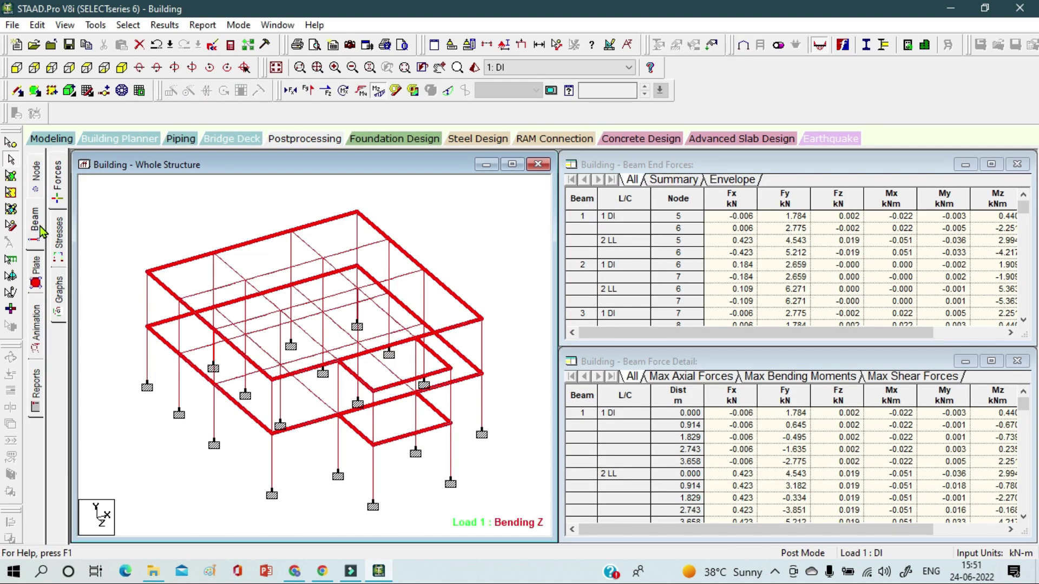
left_click(186, 264)
double_click(185, 264)
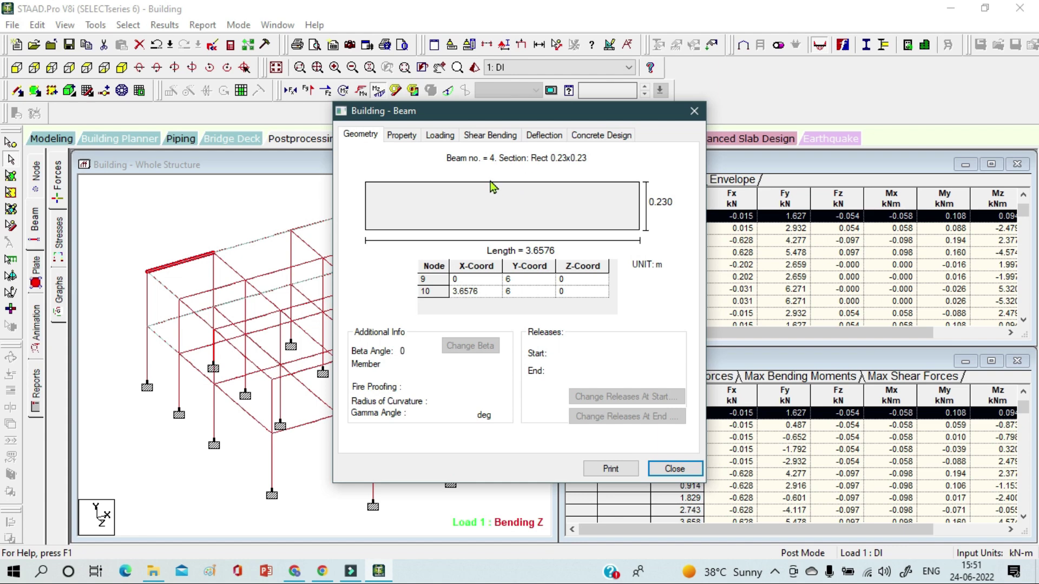
left_click(399, 135)
left_click(440, 135)
left_click(489, 136)
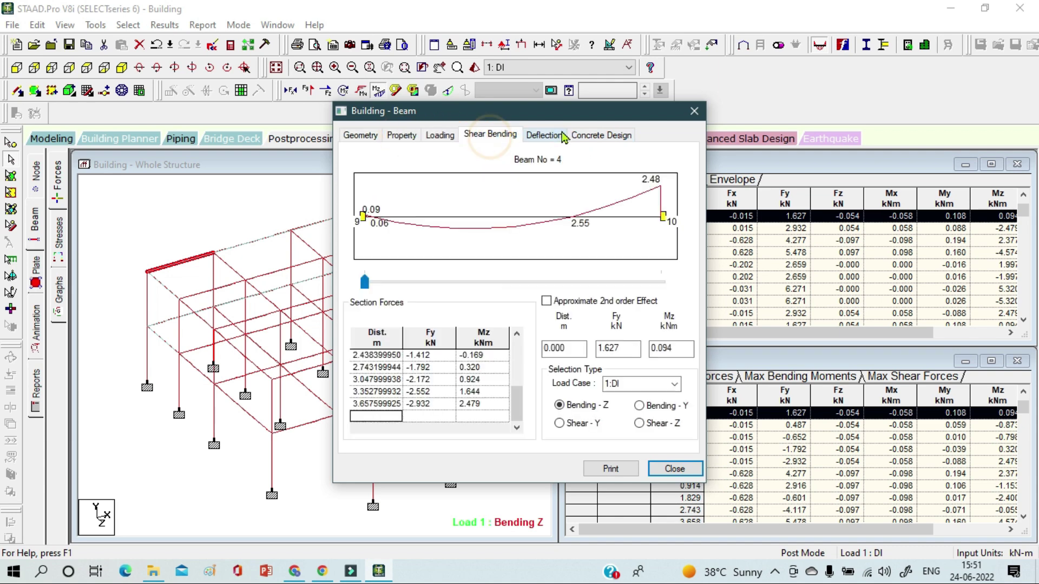
left_click(557, 134)
left_click(612, 142)
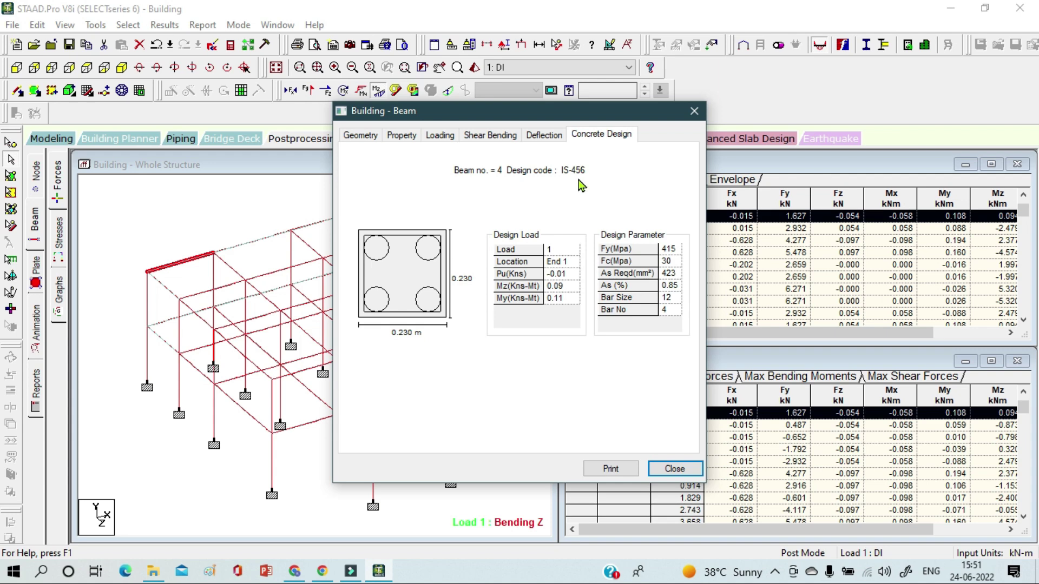
left_click(373, 136)
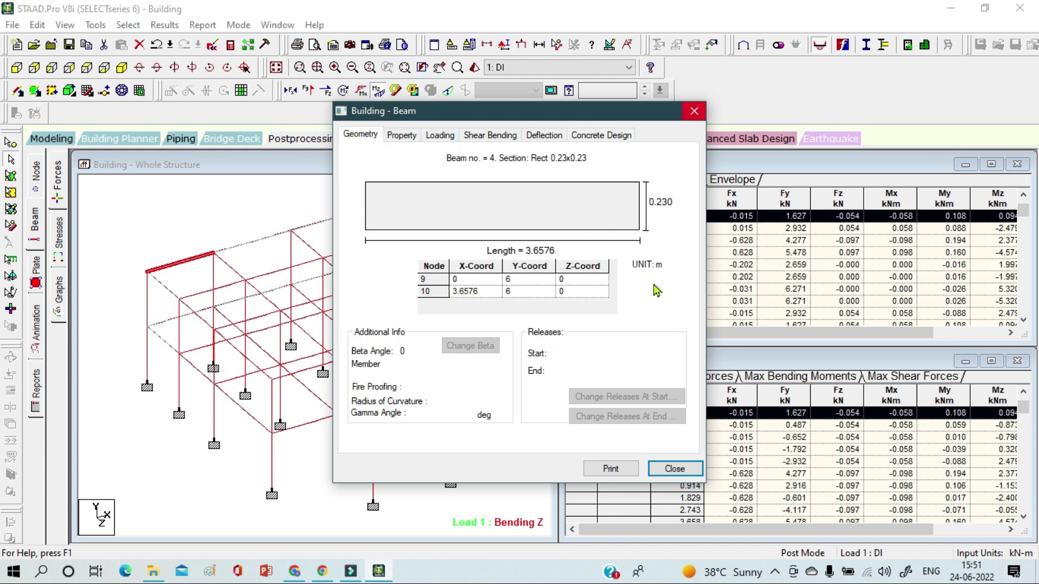
Review beam 5's IS-456 concrete design results.
left_click(681, 466)
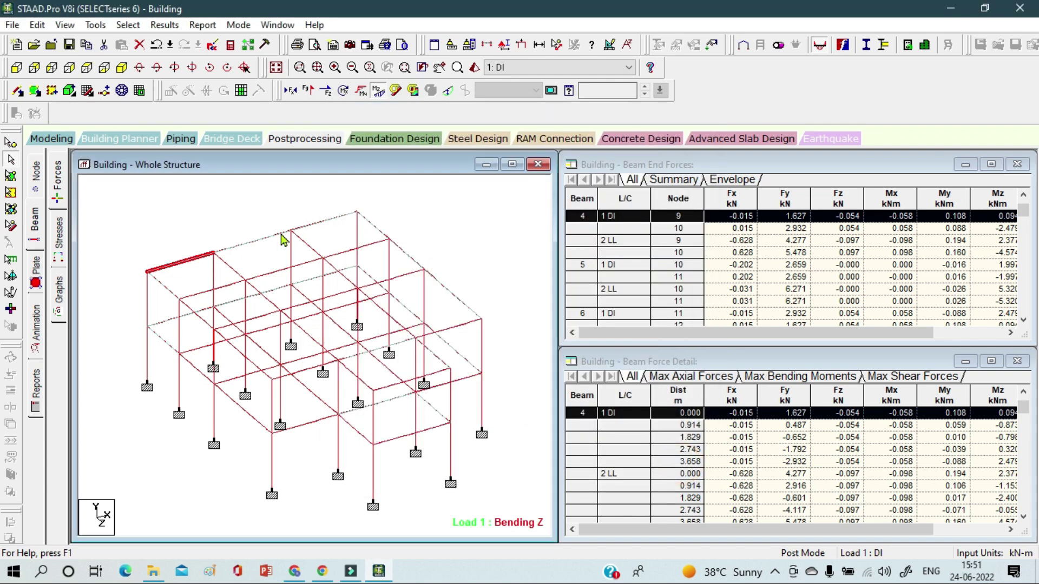
double_click(279, 237)
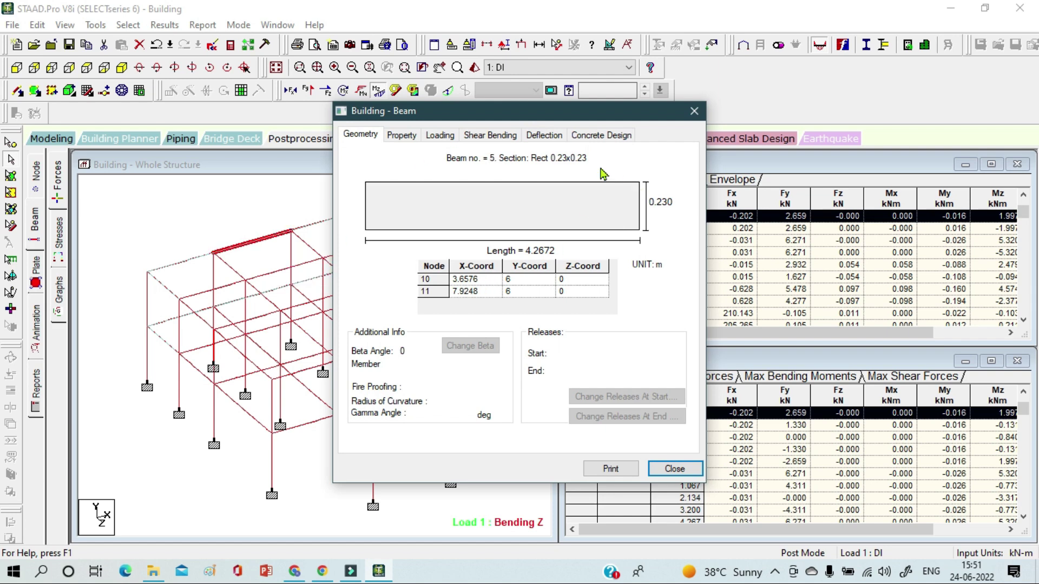
left_click(604, 136)
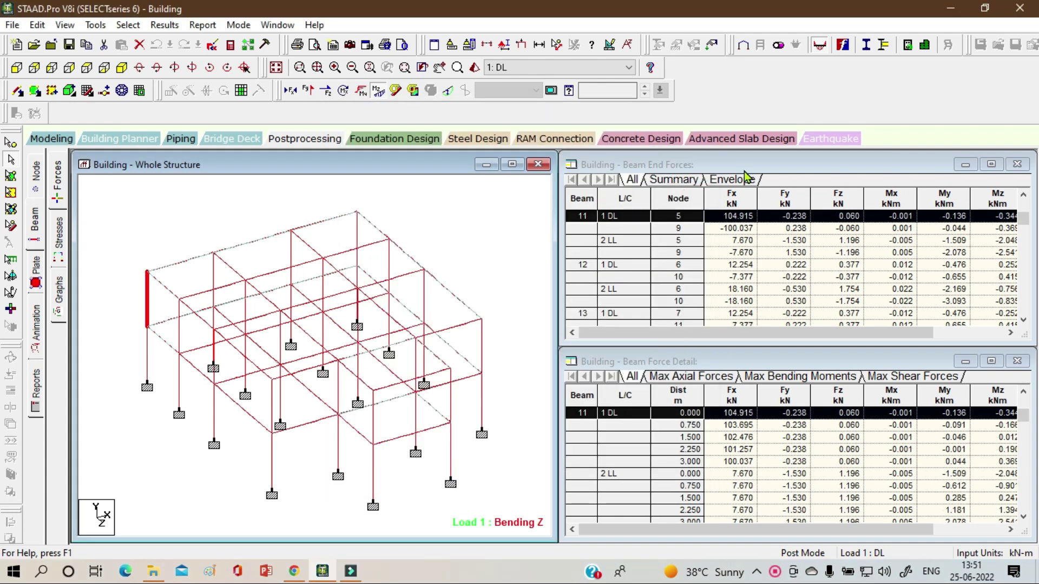
Clear the selection, return to the Beam results page and open column beam 11's details.
left_click(242, 193)
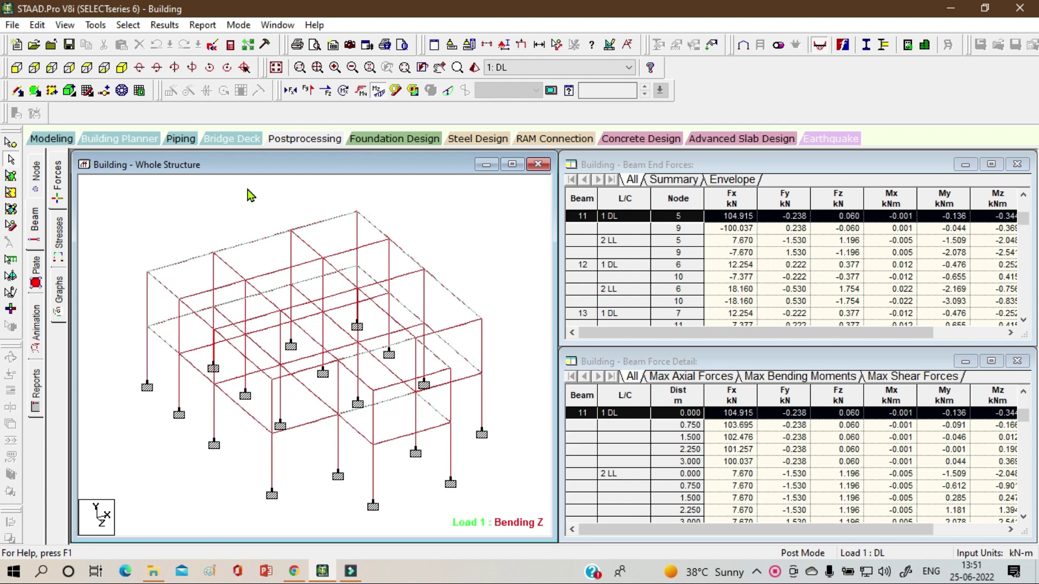
left_click(43, 217)
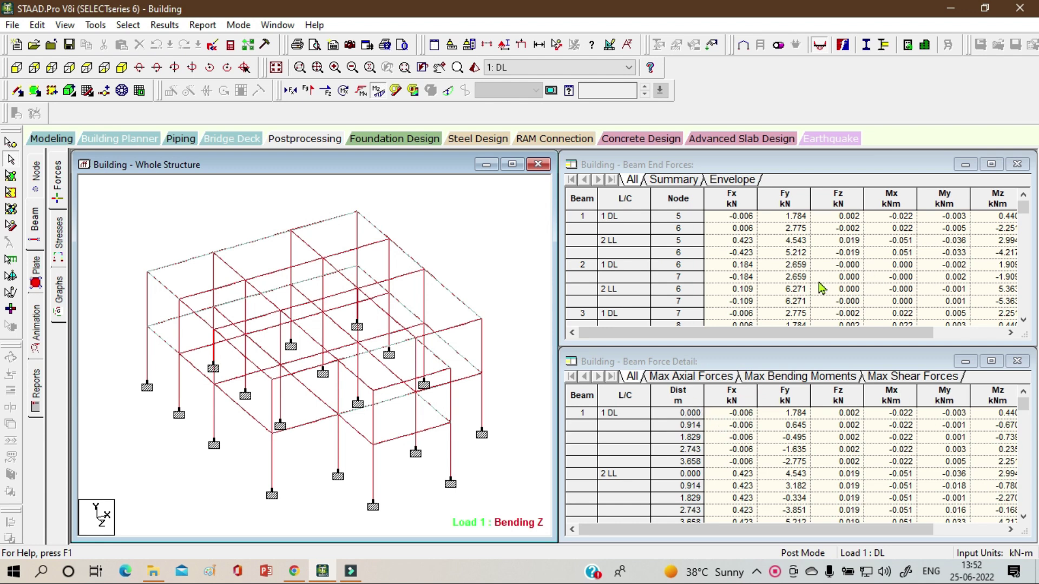
left_click_drag(792, 528, 626, 560)
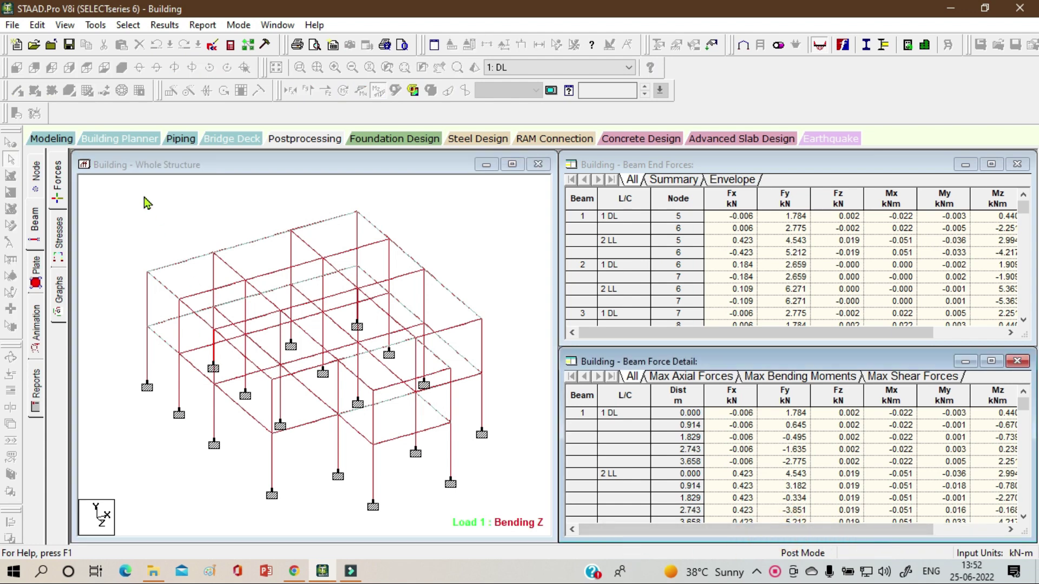
double_click(147, 303)
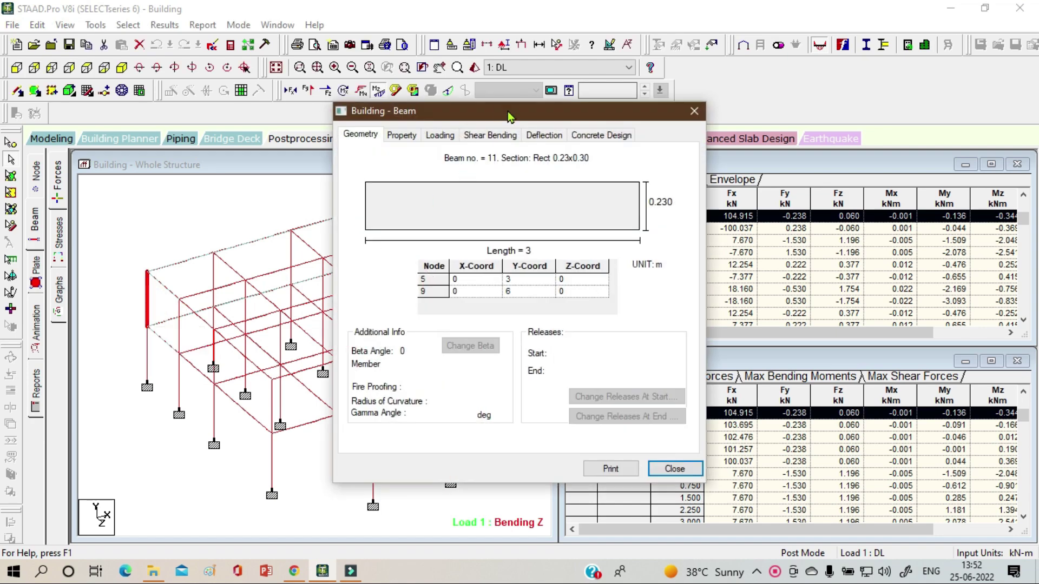
Move beam 11's details clear of the force tables and view its Rect 0.23x0.30 concrete properties.
left_click_drag(508, 112, 315, 121)
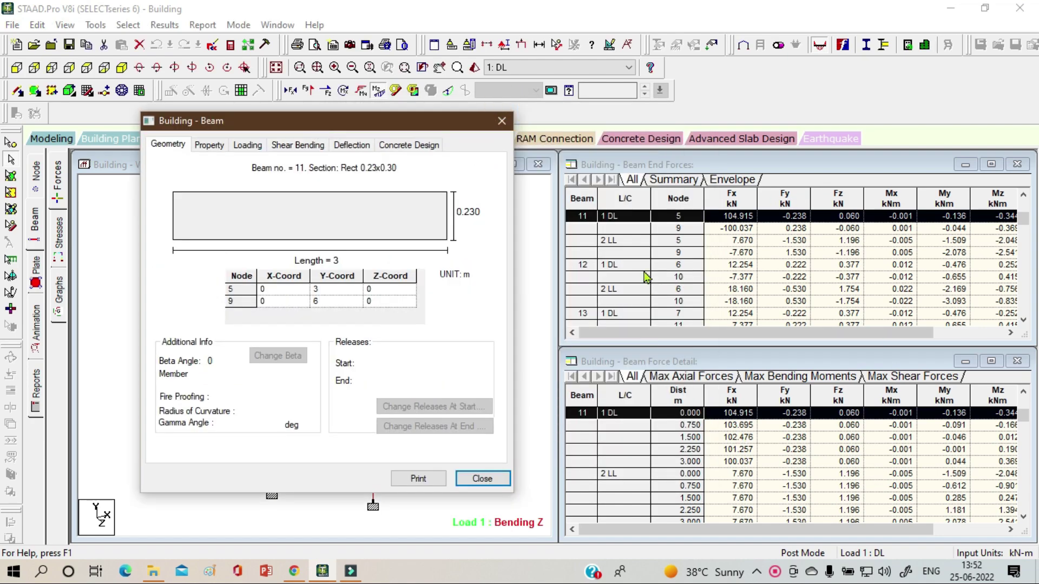
left_click_drag(399, 124, 563, 92)
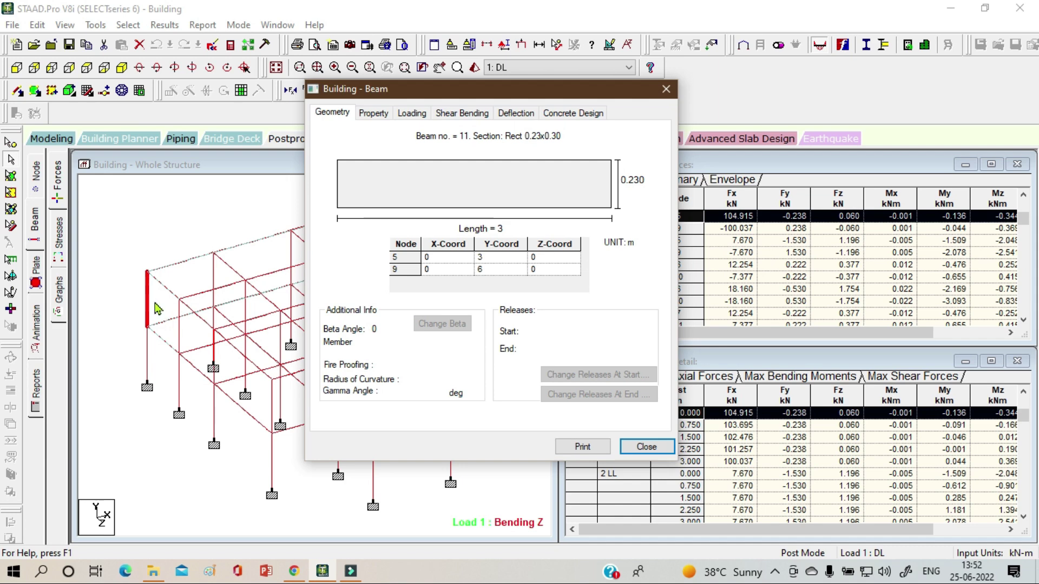
mouse_move(148, 302)
left_click_drag(528, 90, 289, 66)
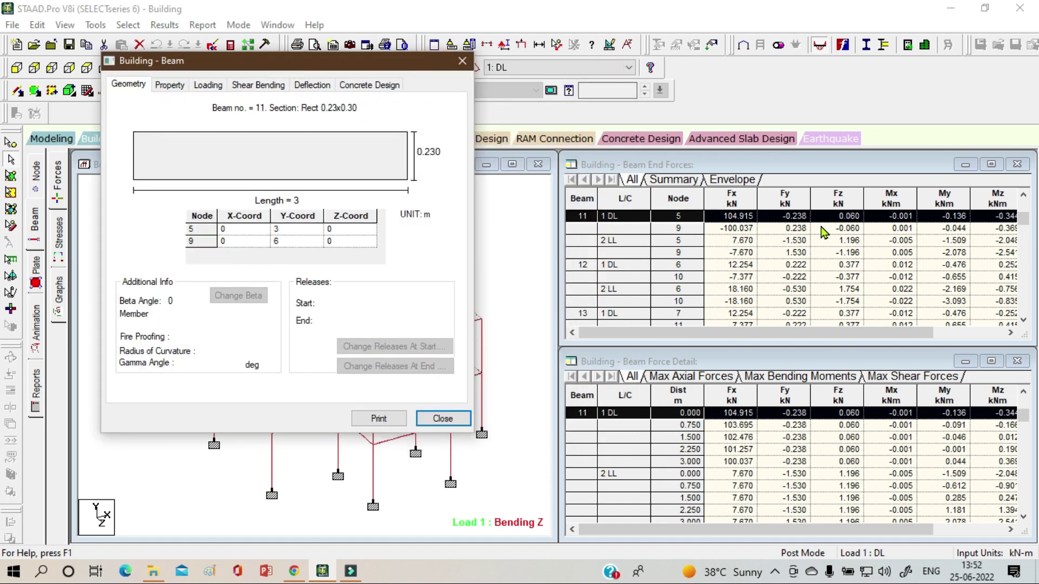
left_click(158, 85)
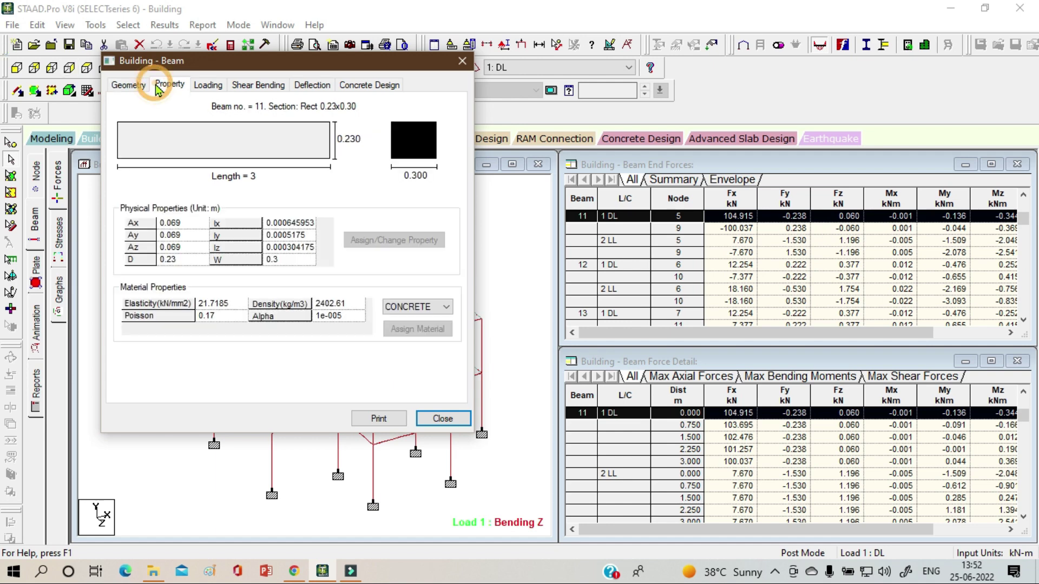
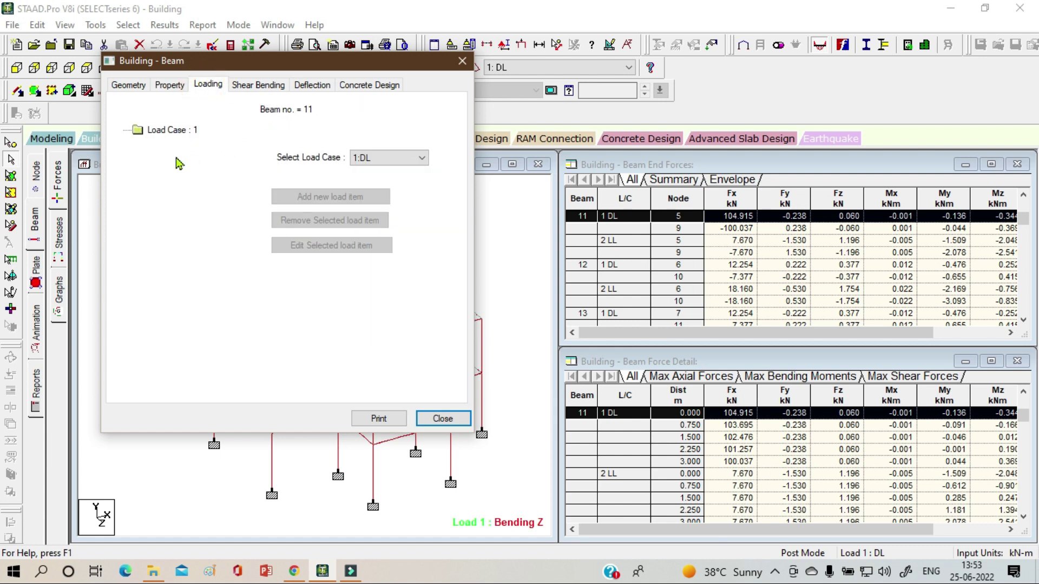
View beam 11's Bending-Y, Shear-Y and Shear-Z diagrams, then its deflection diagram.
left_click(264, 92)
left_click_drag(299, 64, 452, 58)
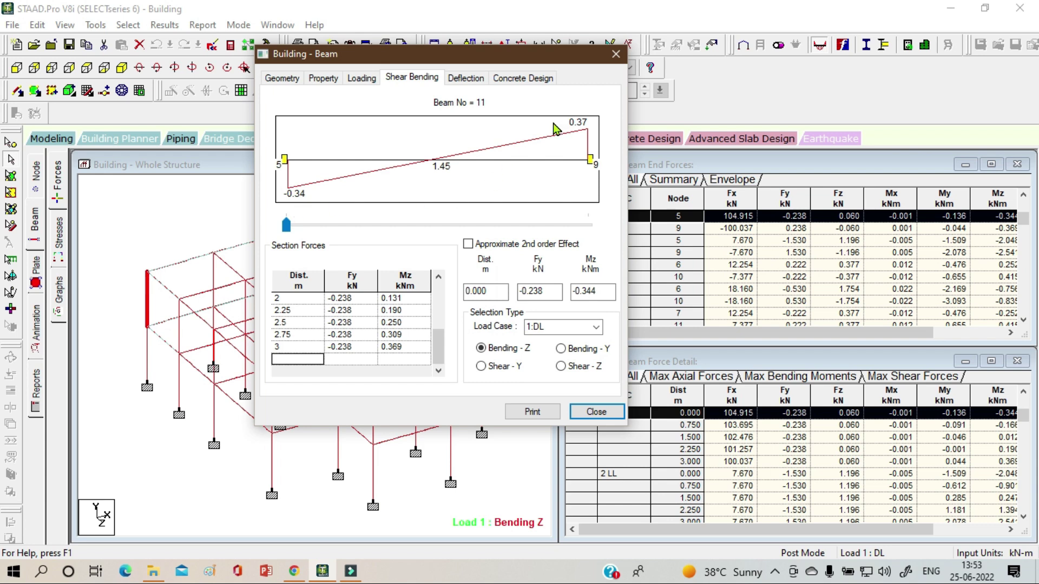
left_click(560, 349)
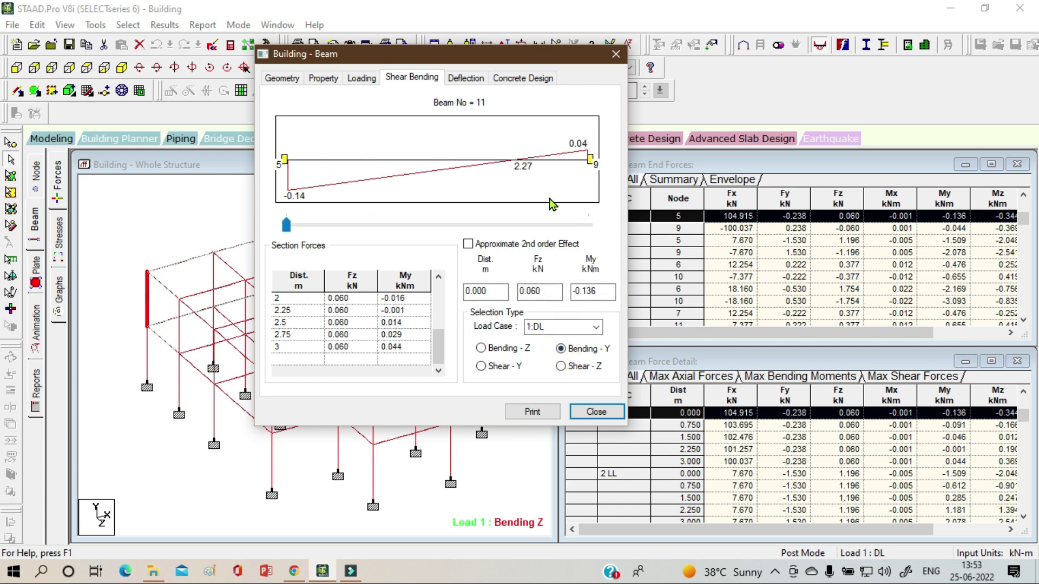
left_click(497, 370)
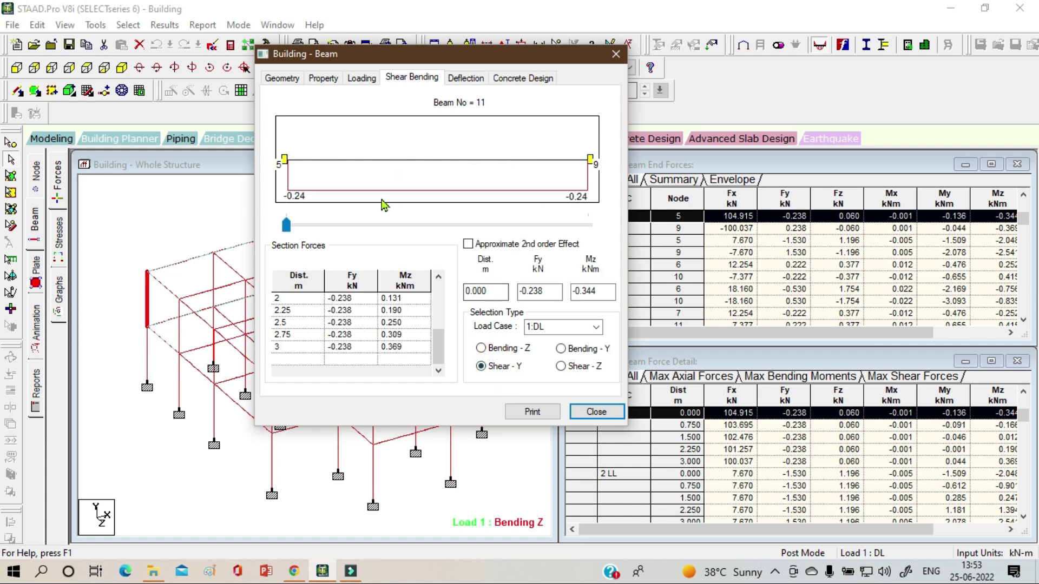
left_click(570, 372)
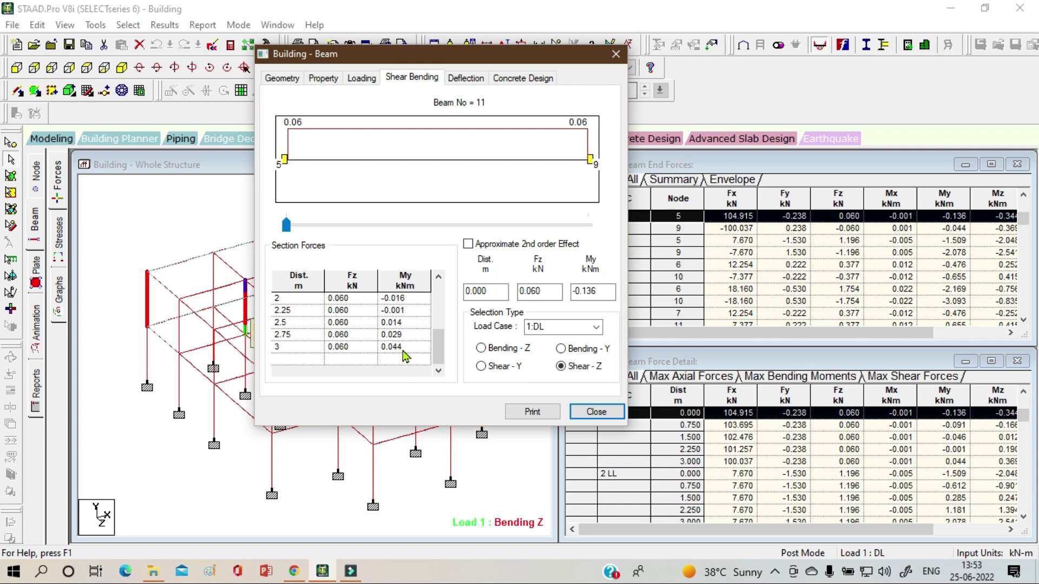
left_click(467, 78)
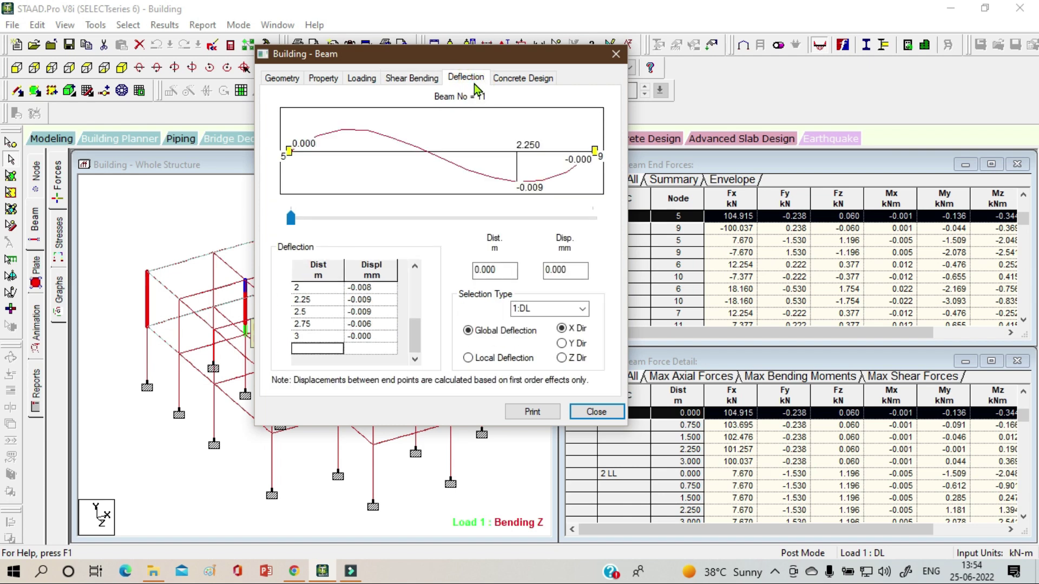
Compare beam 11's global and local deflections in the X, Y and Z directions.
left_click(561, 343)
left_click(562, 358)
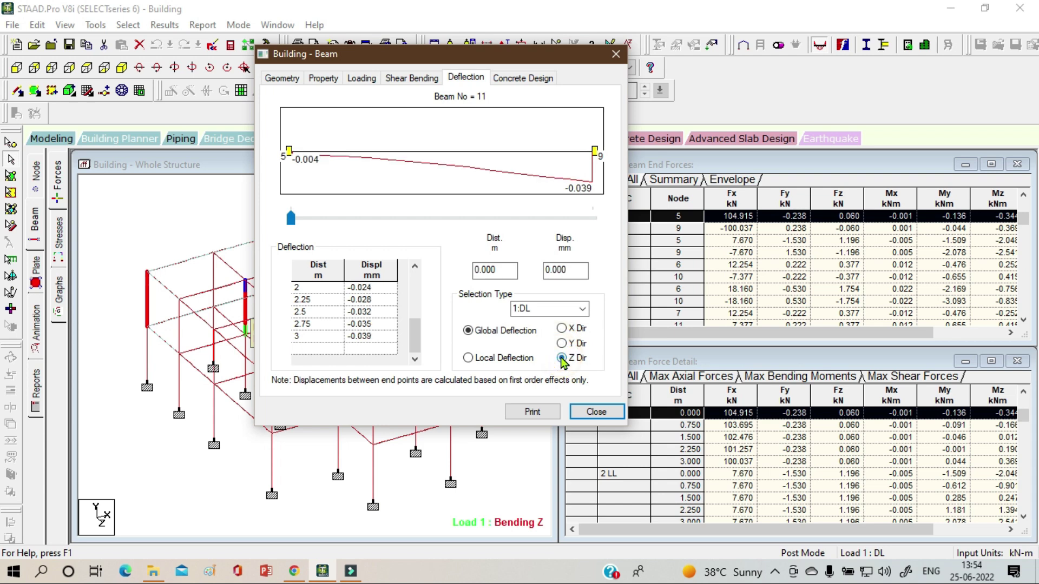
left_click(468, 358)
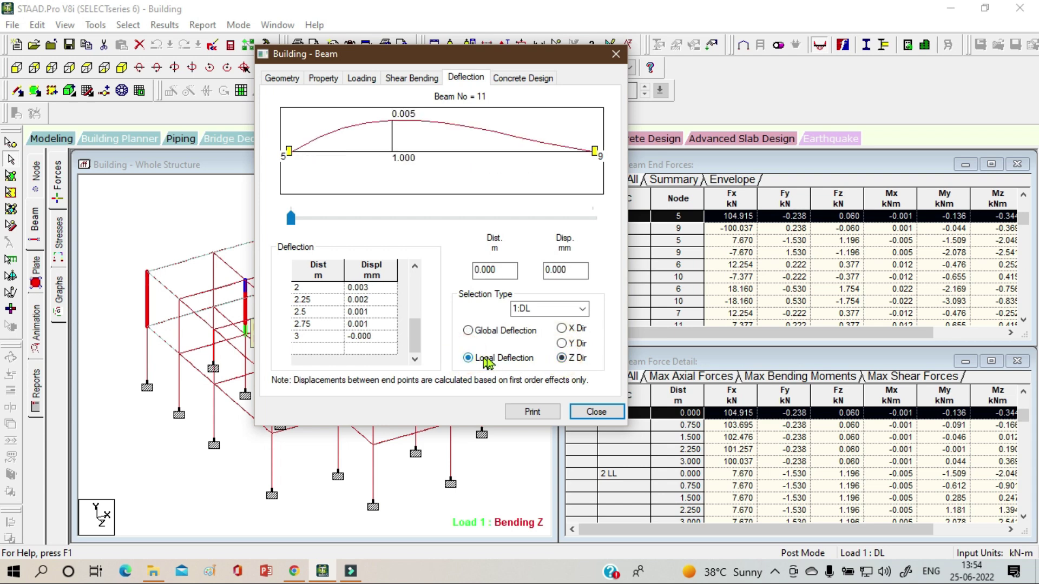
left_click(562, 328)
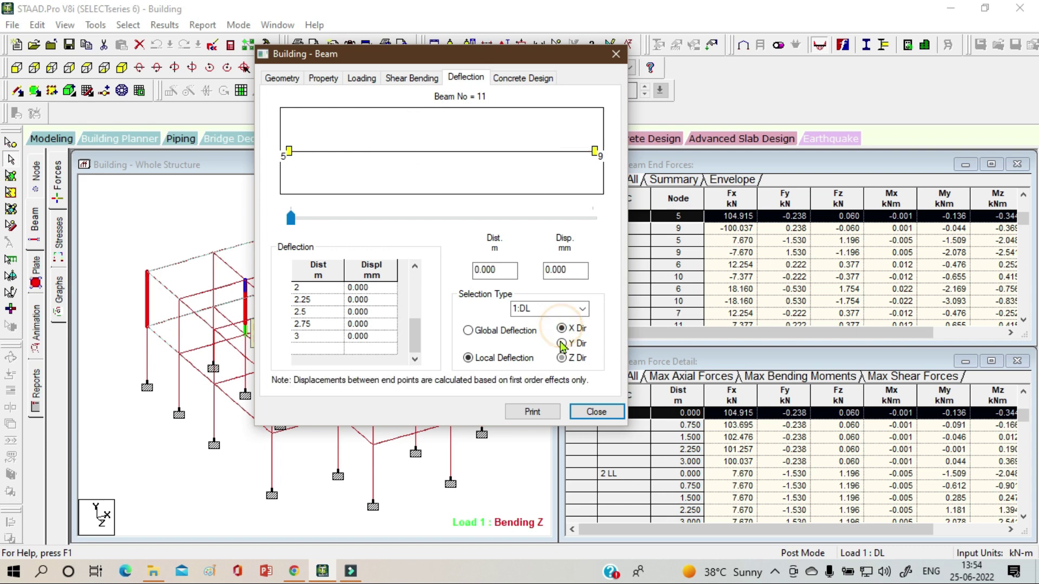
left_click(562, 343)
left_click(562, 358)
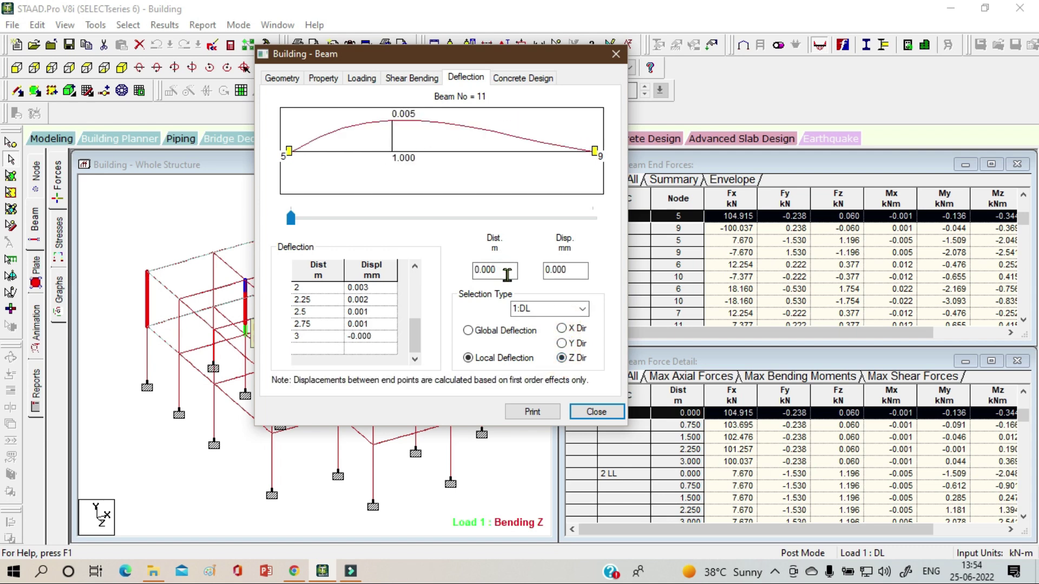
Show the deflection for load case 2:LL, then beam 11's IS-456 concrete design results.
left_click(581, 311)
left_click(522, 332)
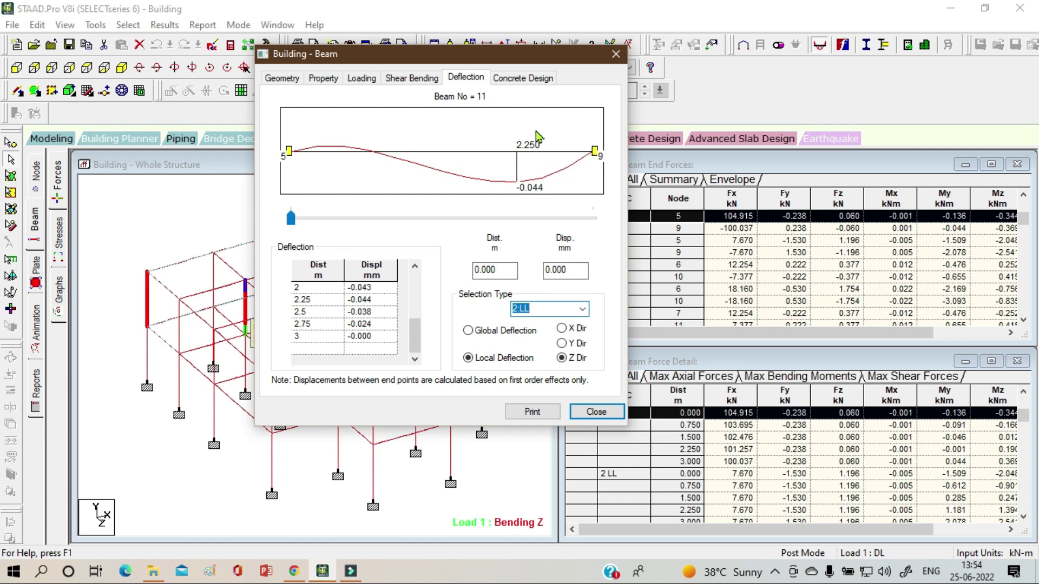
left_click(533, 80)
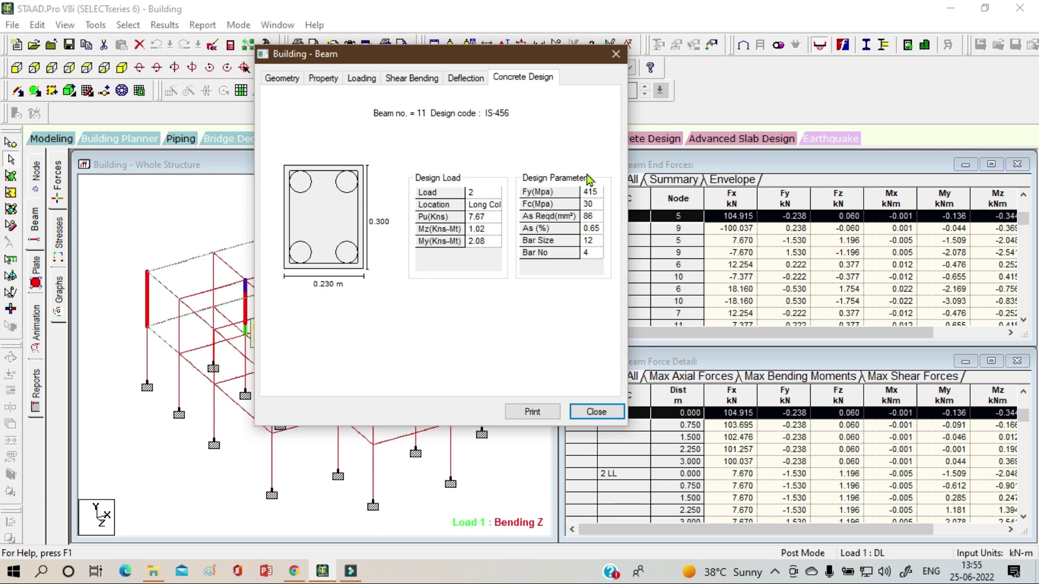
Close beam 11's details and box-select the roof slab plate with the Plates Cursor.
left_click(593, 414)
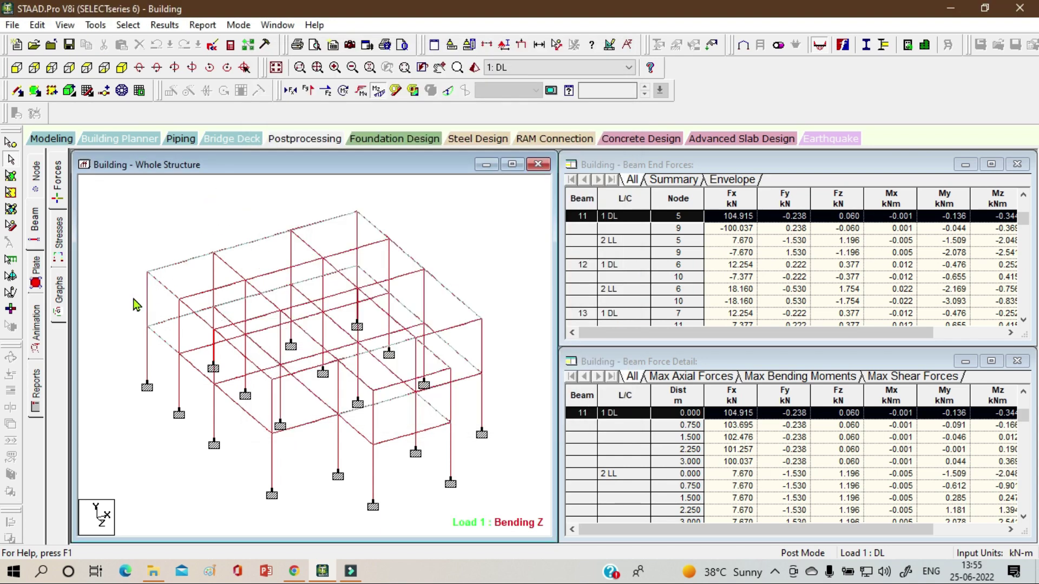
left_click(9, 178)
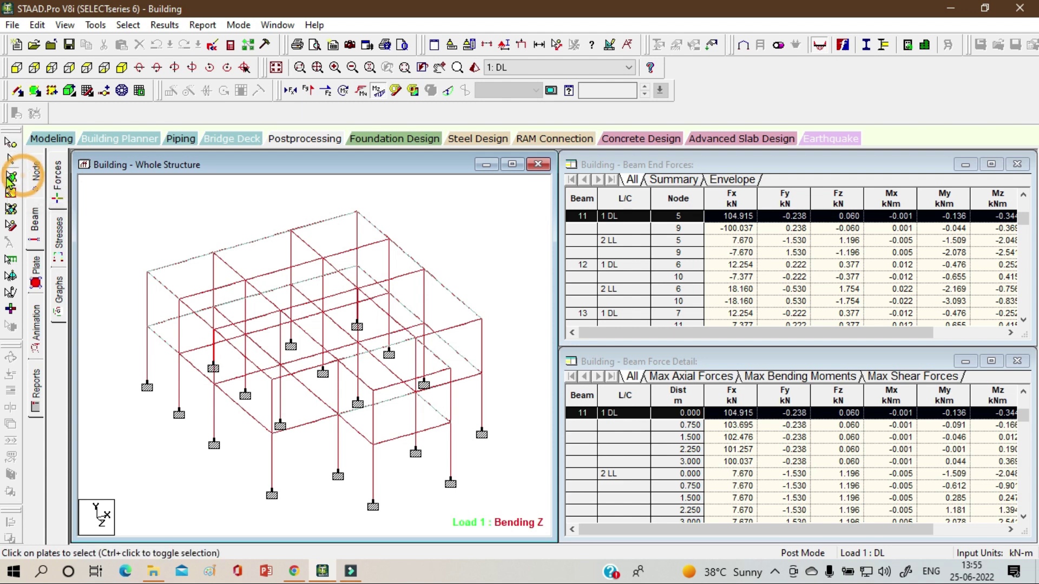
left_click(172, 266)
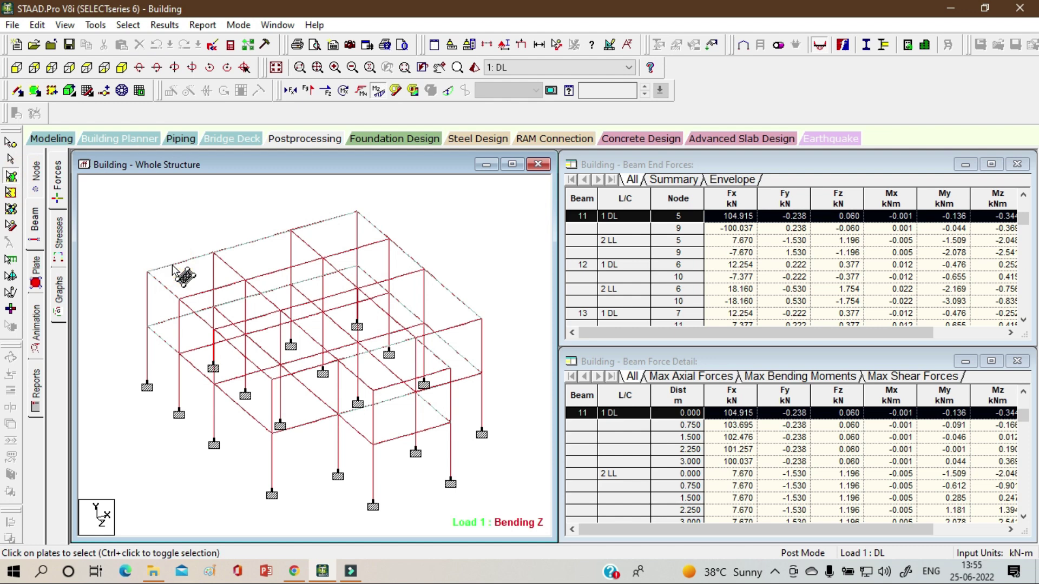
left_click_drag(110, 204, 543, 522)
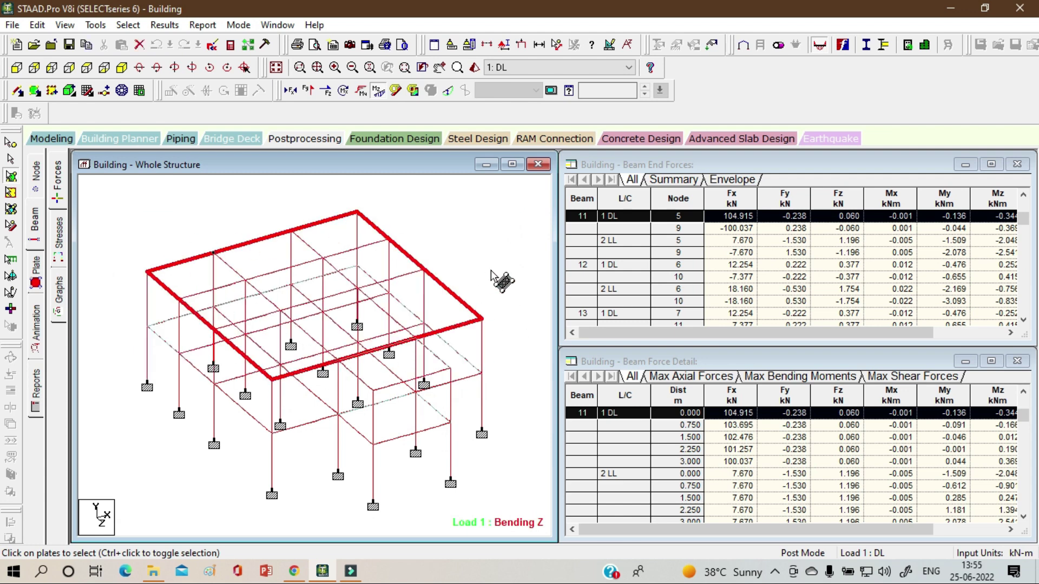
left_click(431, 373)
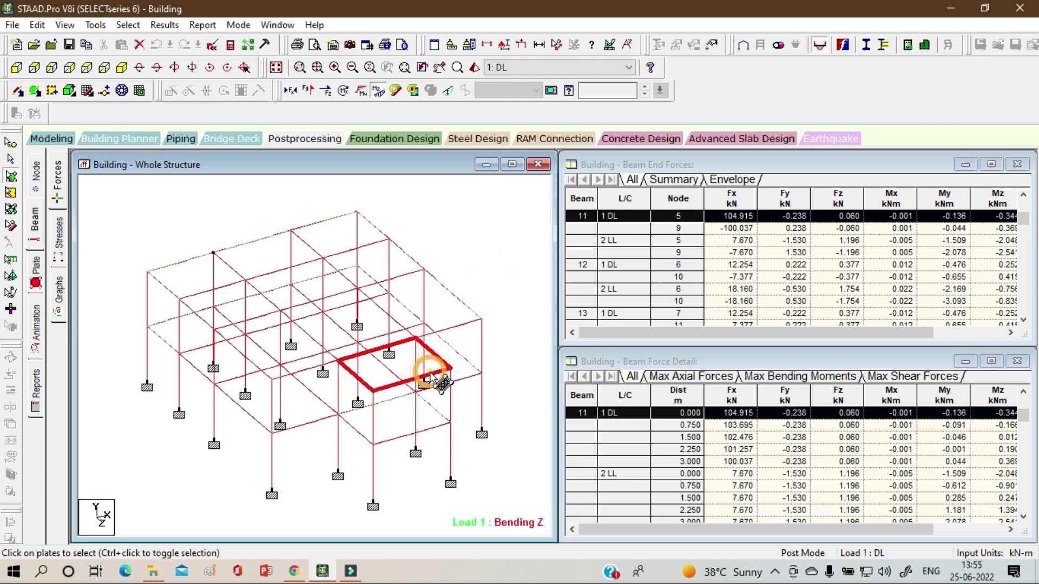
left_click(433, 278)
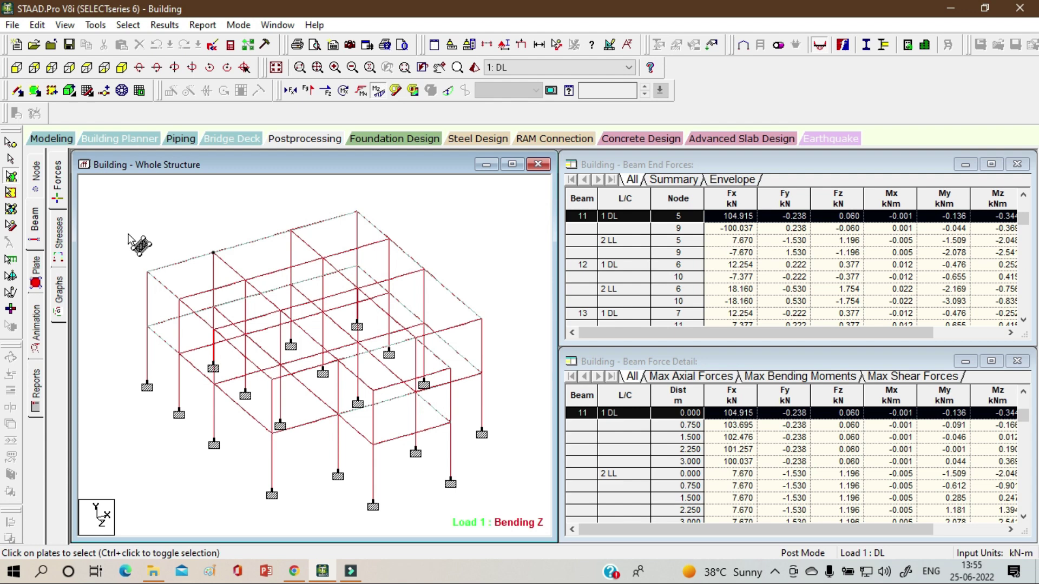
left_click_drag(136, 219, 490, 315)
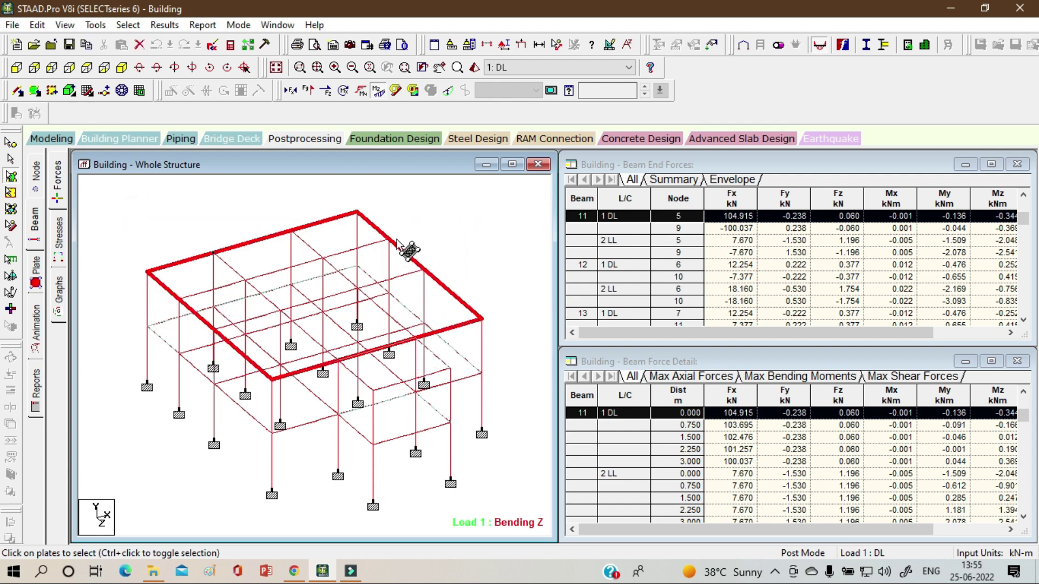
Open plate 104's details on the Corner Stresses page.
left_click(405, 258)
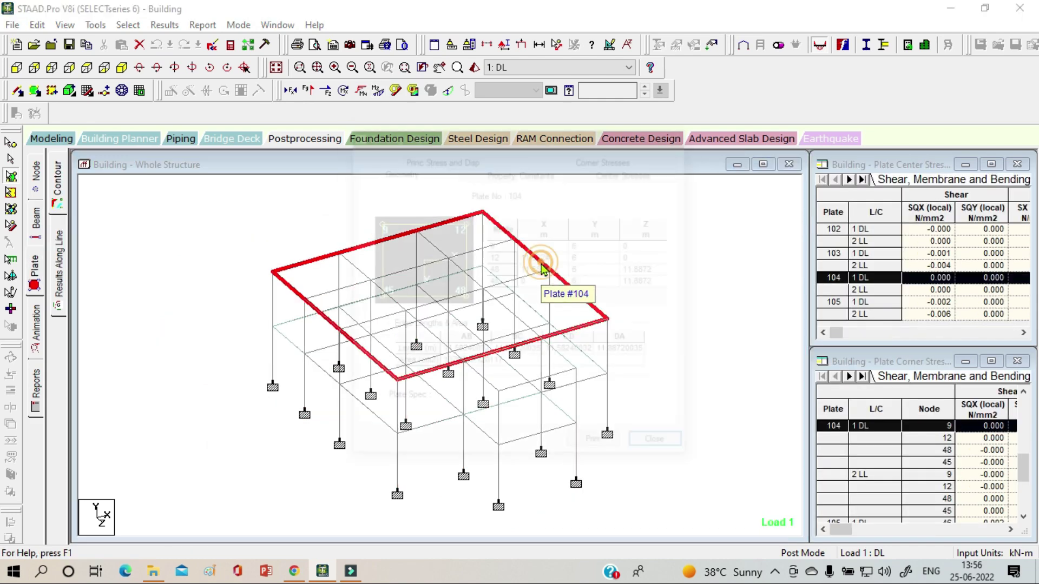
double_click(540, 271)
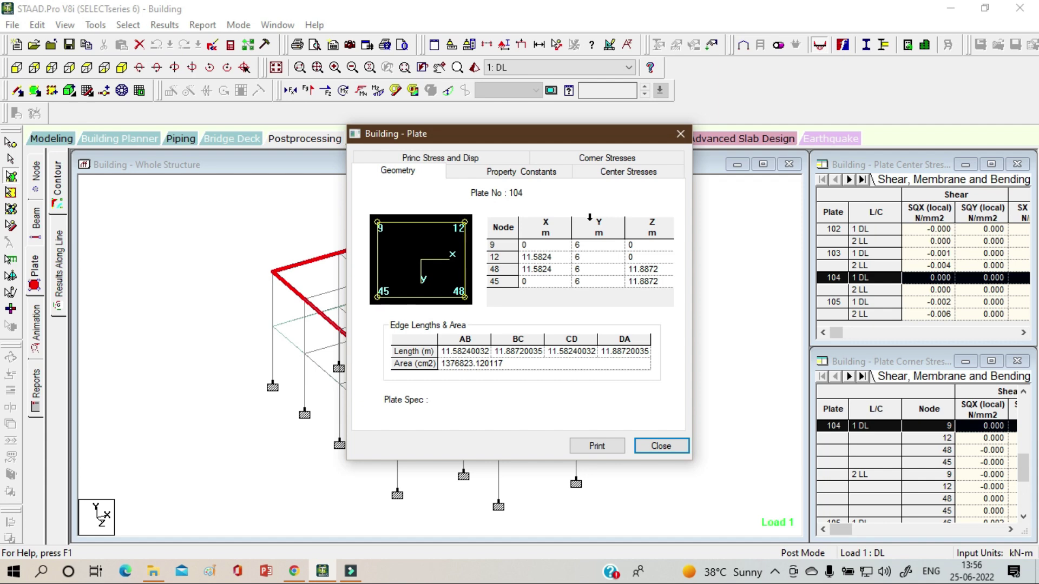
left_click(589, 158)
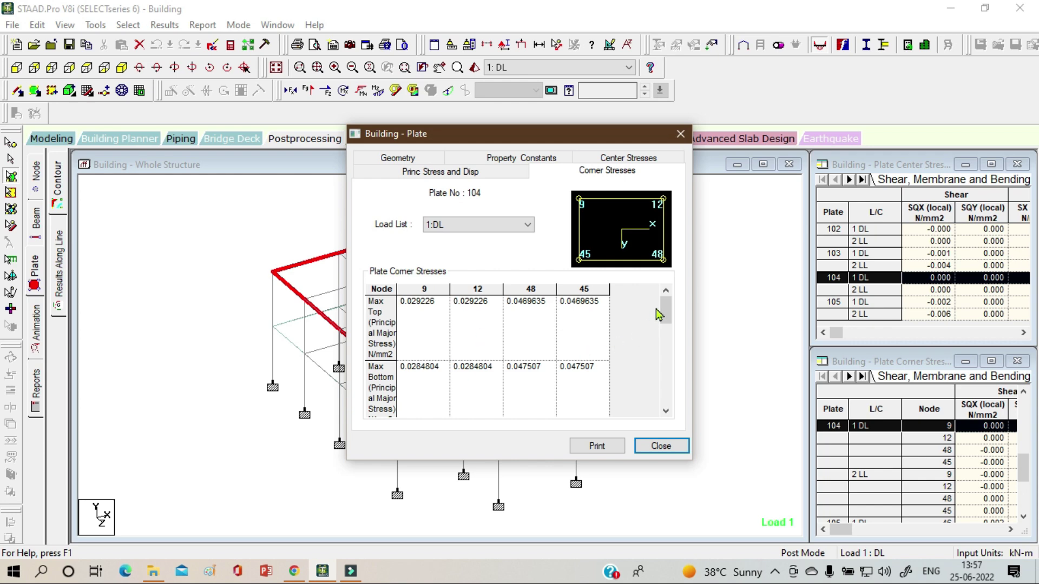
left_click_drag(665, 307, 667, 345)
Show plate 104's corner stresses for 2:LL, then its principal stresses, displacements and geometry.
left_click(524, 225)
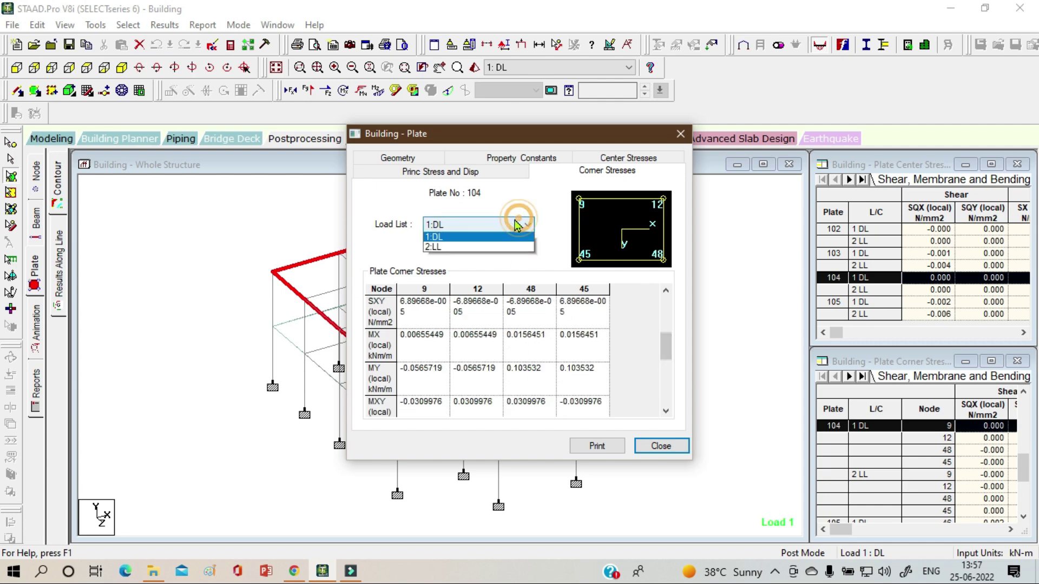
left_click(515, 248)
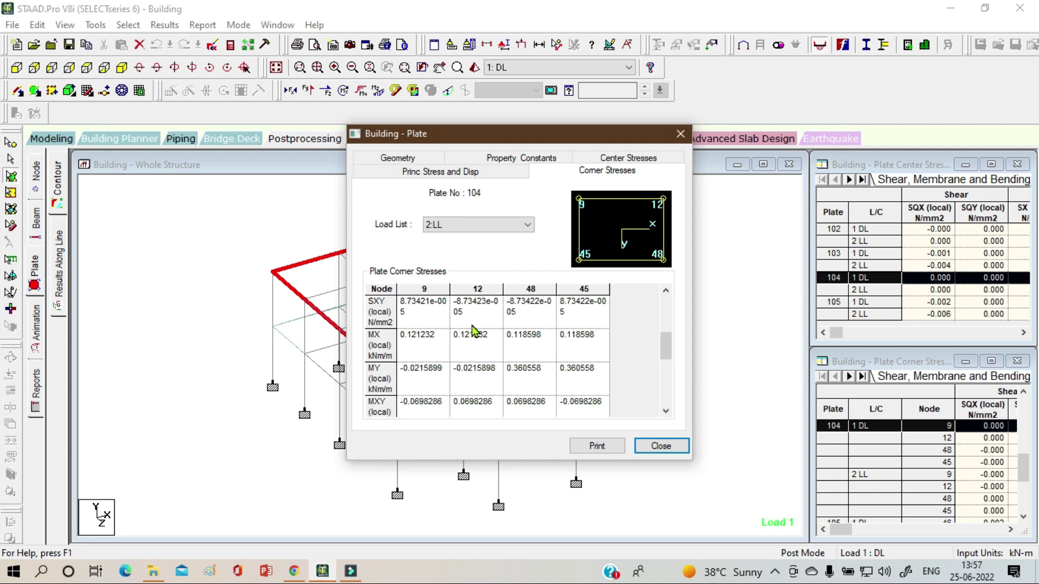
left_click(441, 173)
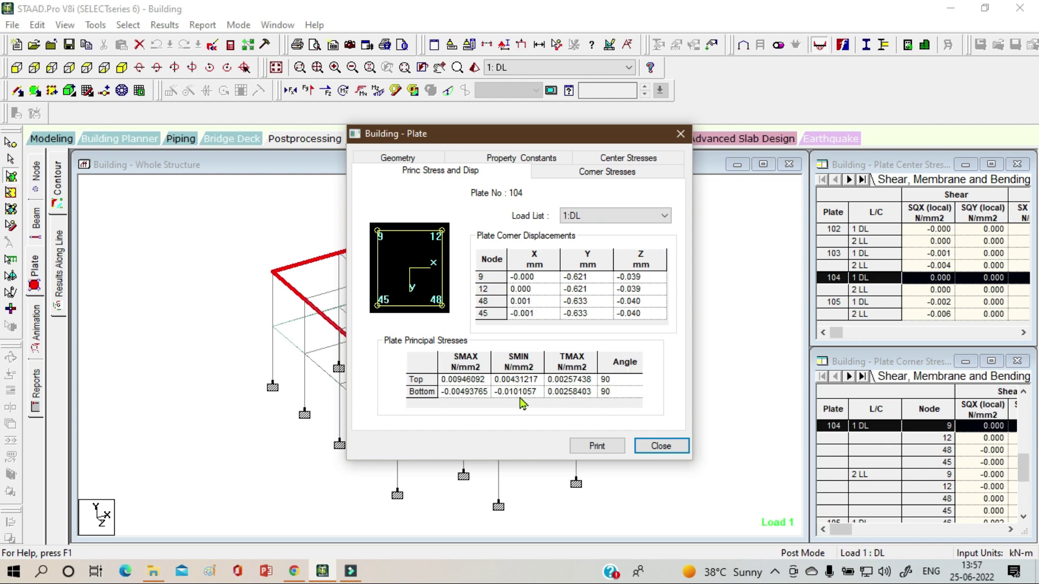
left_click(397, 158)
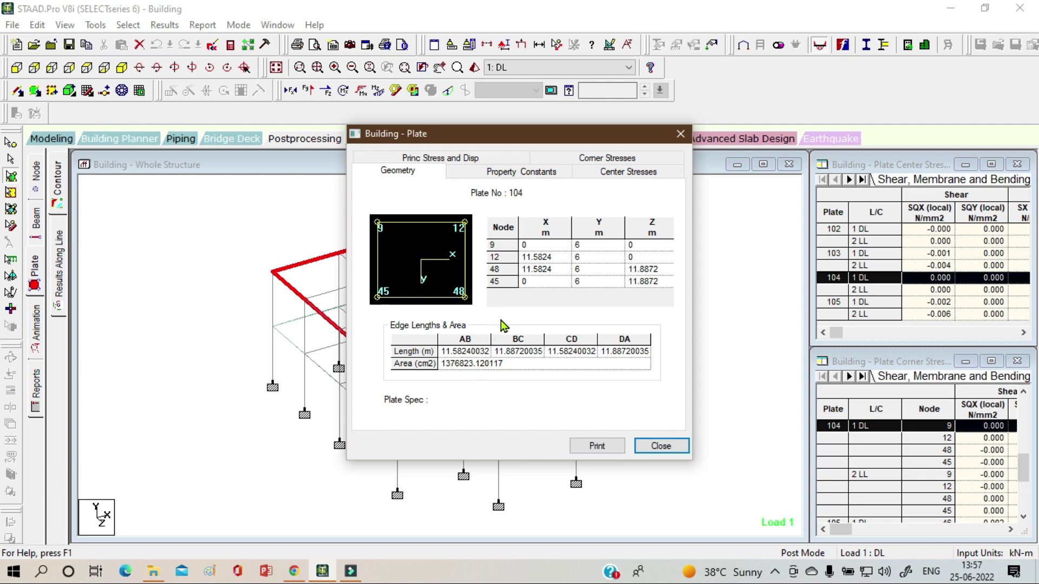
Check plate 104's properties, geometry, displacements and principal stresses, then close it and deselect.
left_click(523, 172)
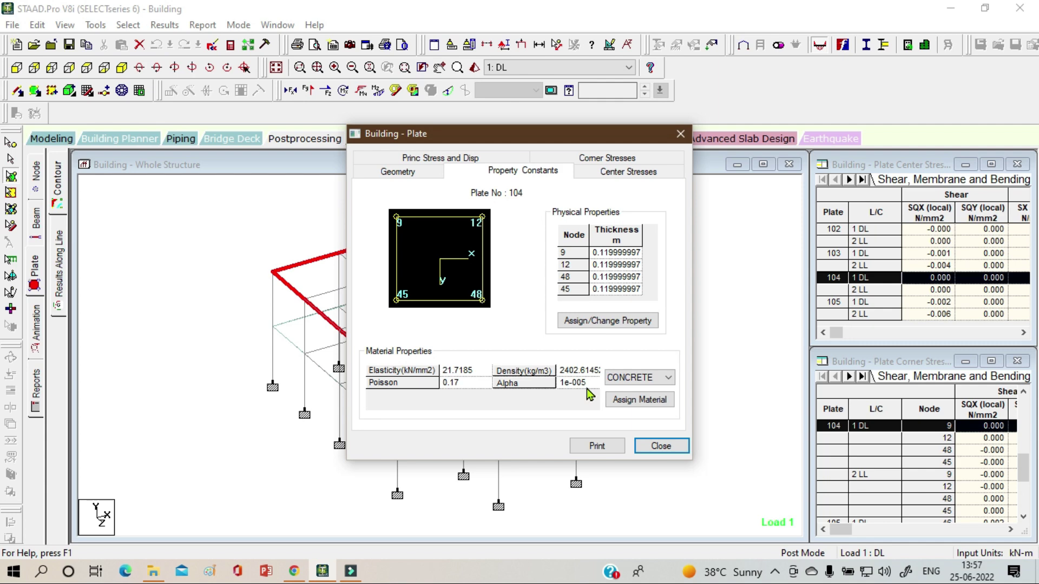
left_click(654, 378)
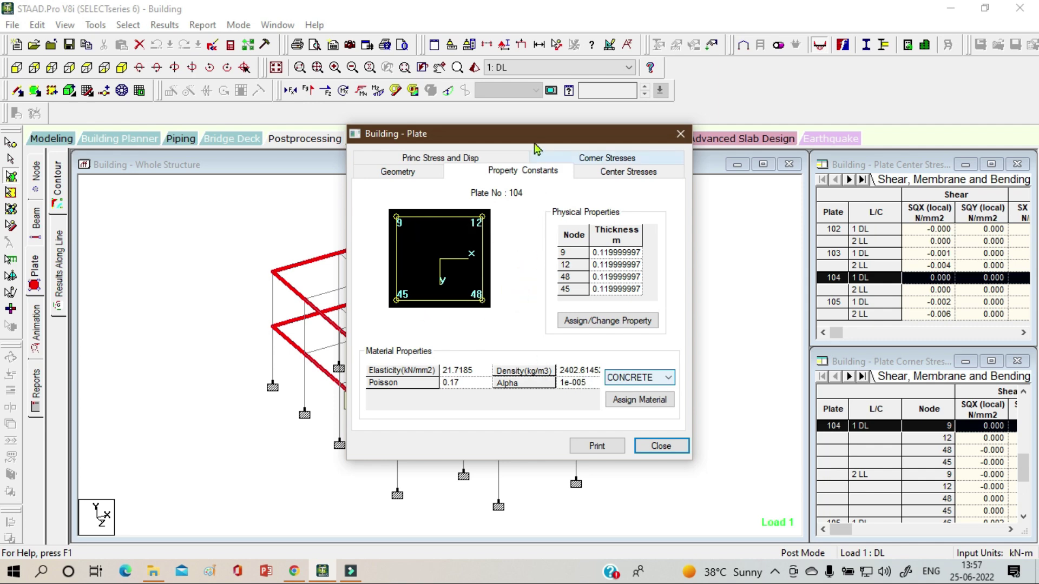
left_click_drag(537, 137, 669, 136)
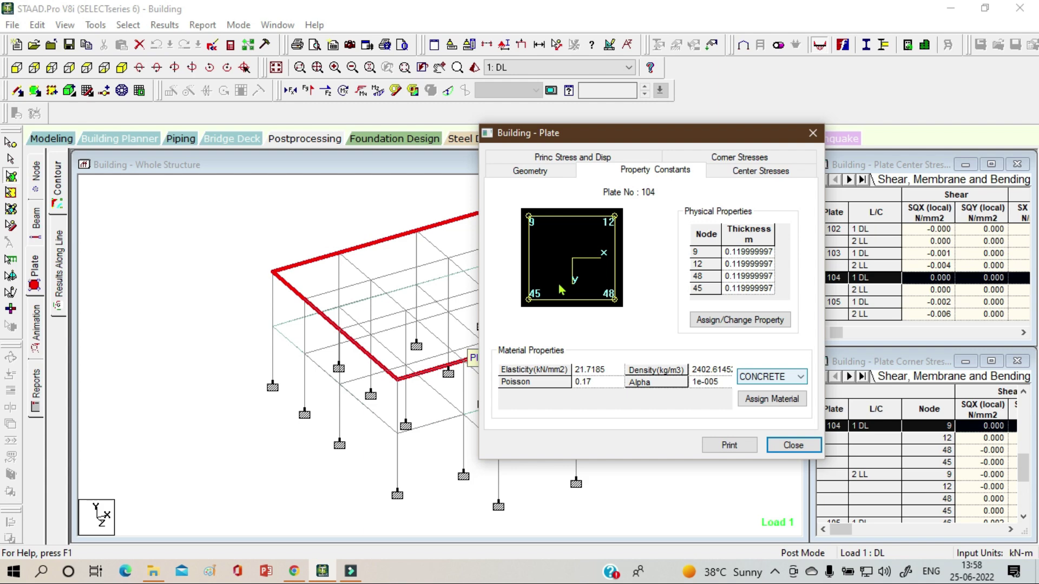
left_click(530, 171)
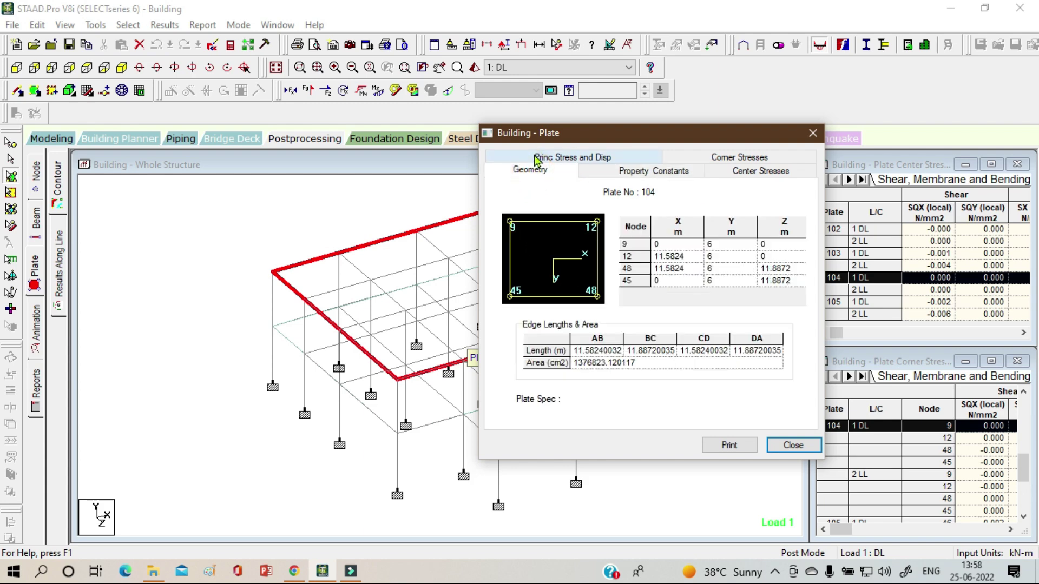
left_click(539, 157)
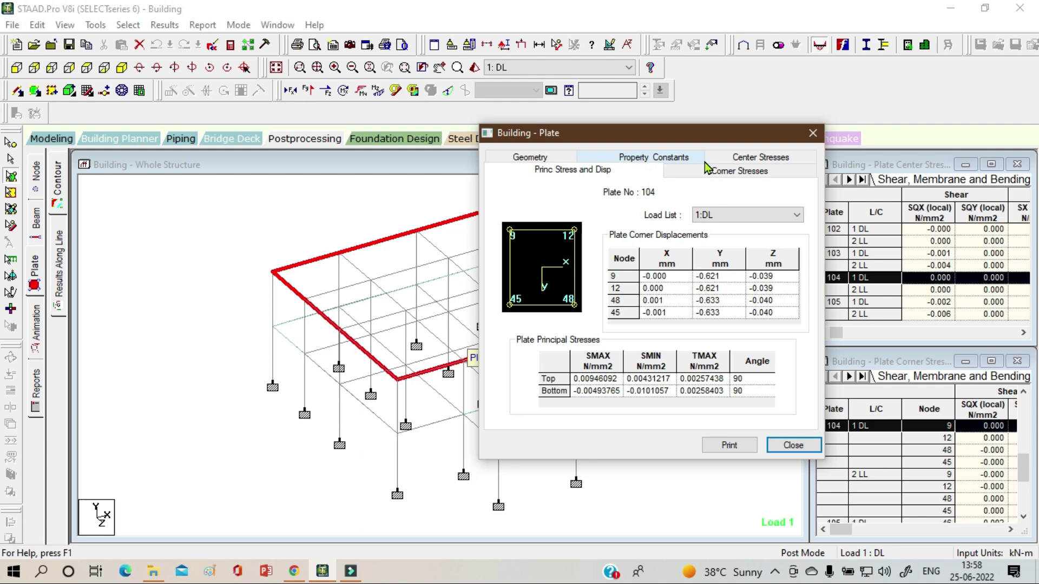
left_click(783, 445)
left_click(204, 214)
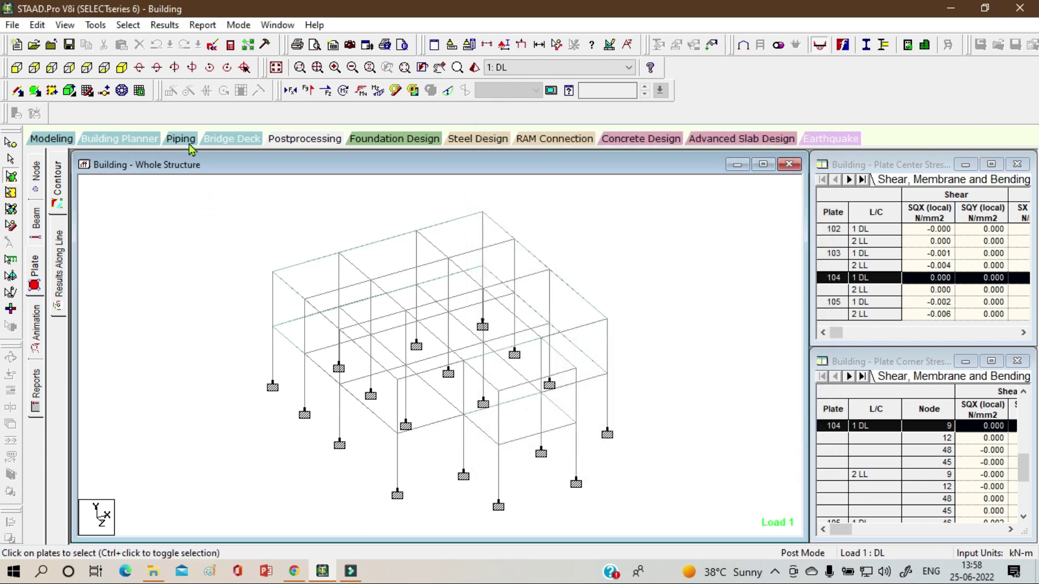
Open the STAAD output report at the concrete design results for Beam No. 1.
left_click(229, 45)
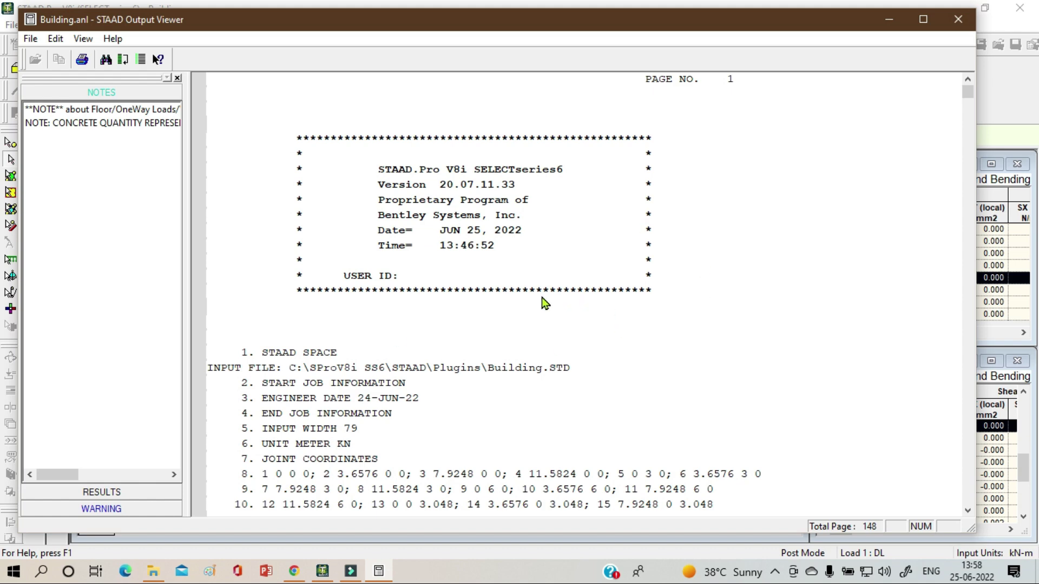
scroll(541, 297, "down", 12)
left_click(139, 489)
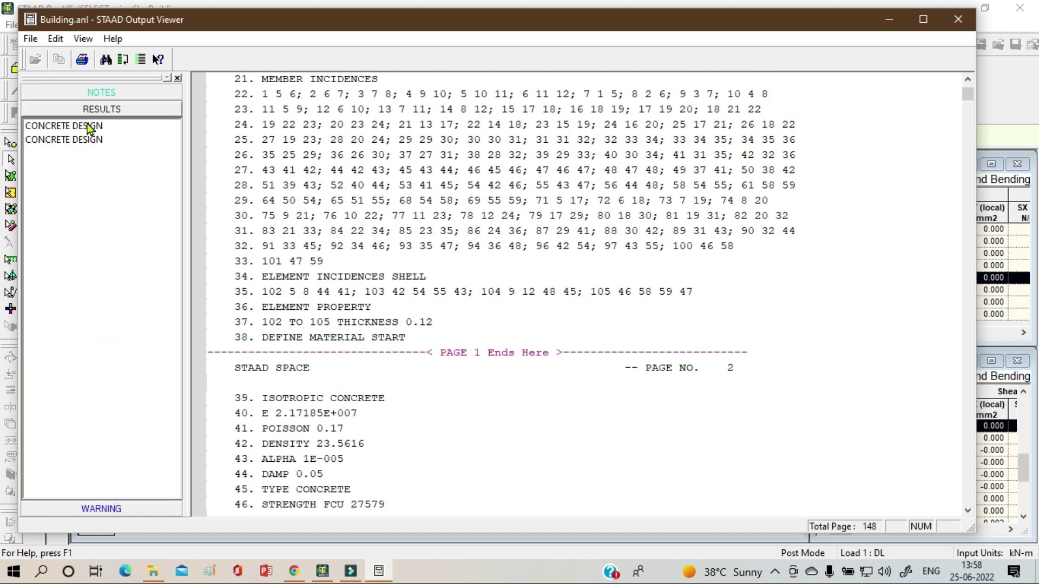
left_click(87, 124)
left_click(94, 140)
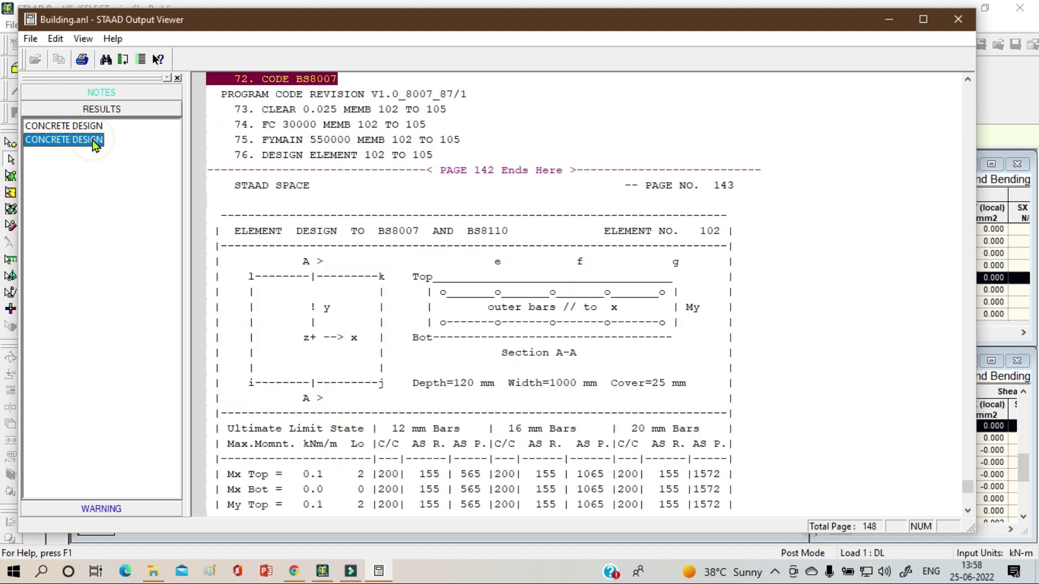
left_click(87, 125)
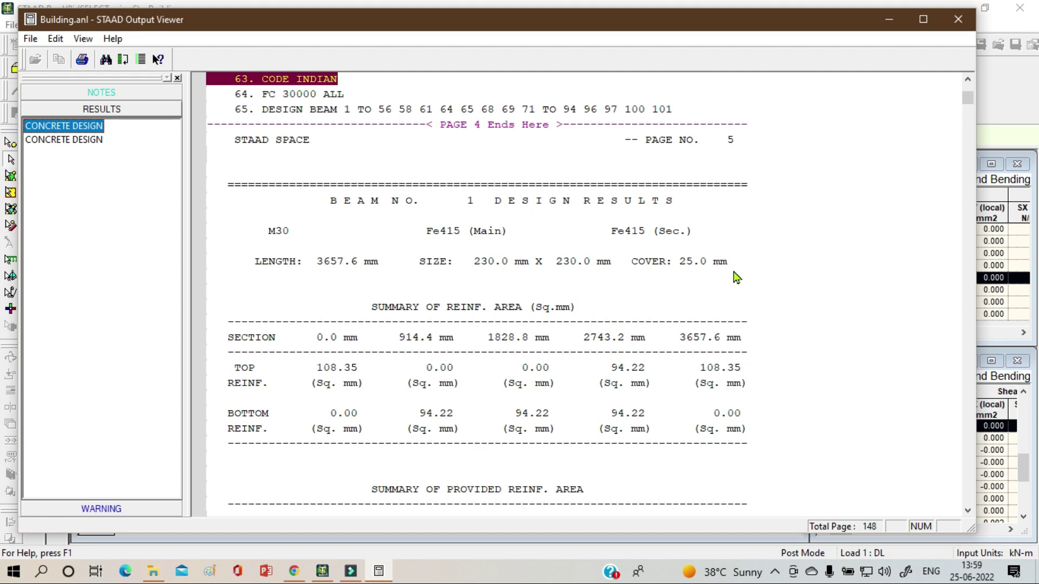
Scroll the design report from Beam No. 1 to Beam No. 6 on page 9.
scroll(665, 357, "down", 1)
scroll(665, 359, "down", 1)
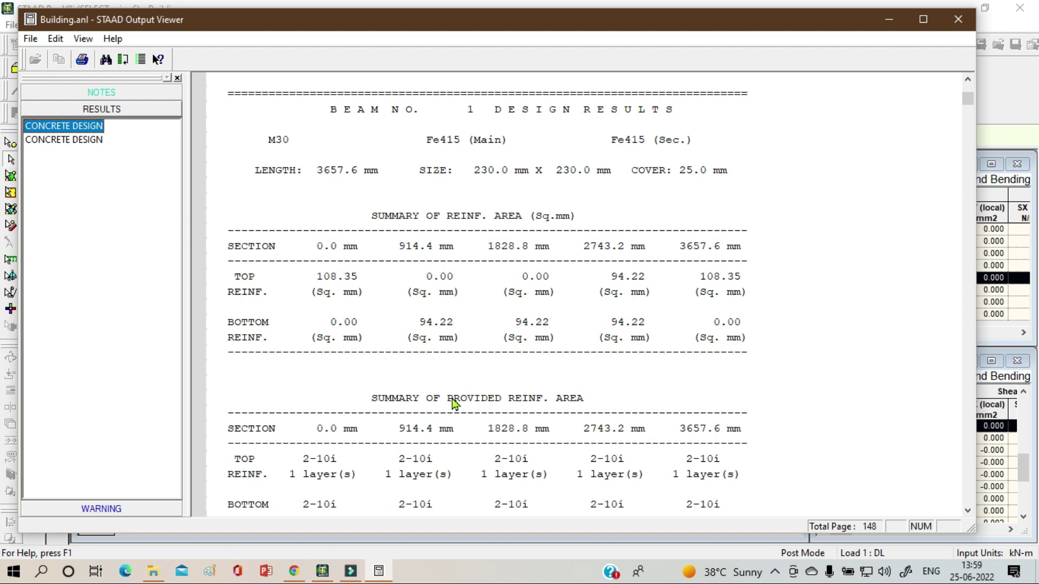
scroll(559, 424, "down", 2)
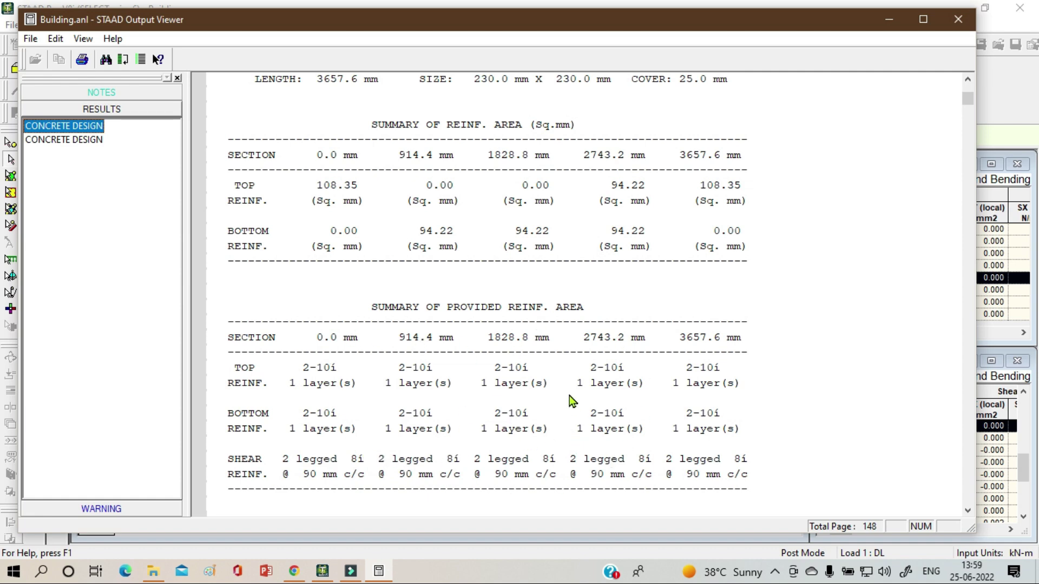
scroll(740, 352, "down", 5)
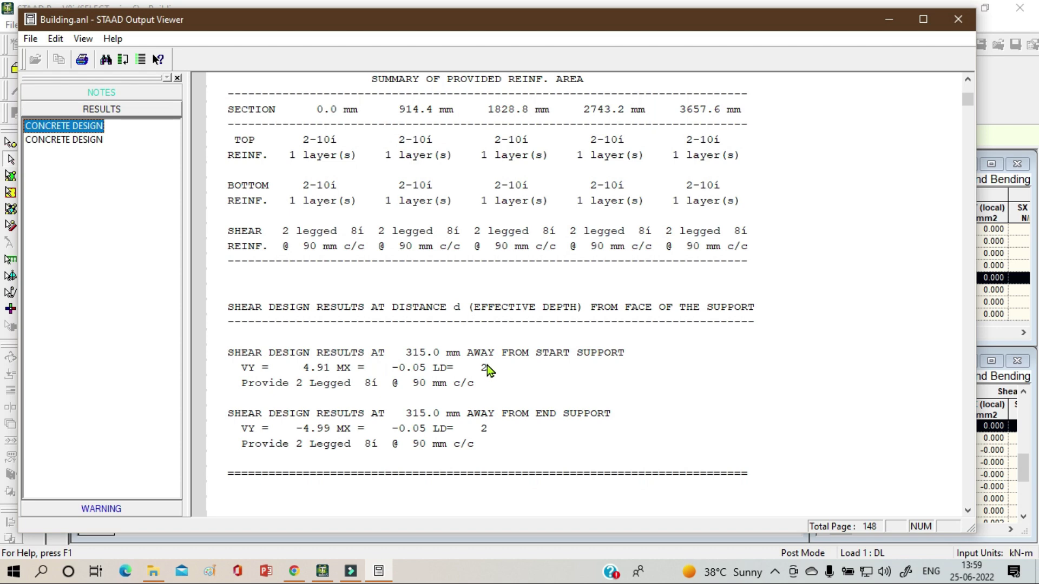
scroll(487, 366, "down", 4)
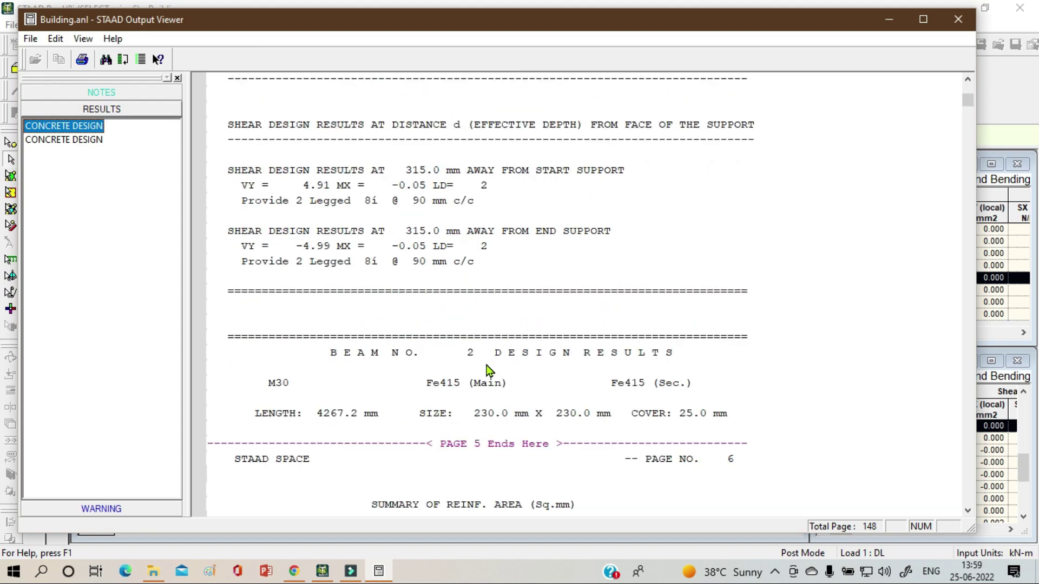
scroll(487, 369, "down", 16)
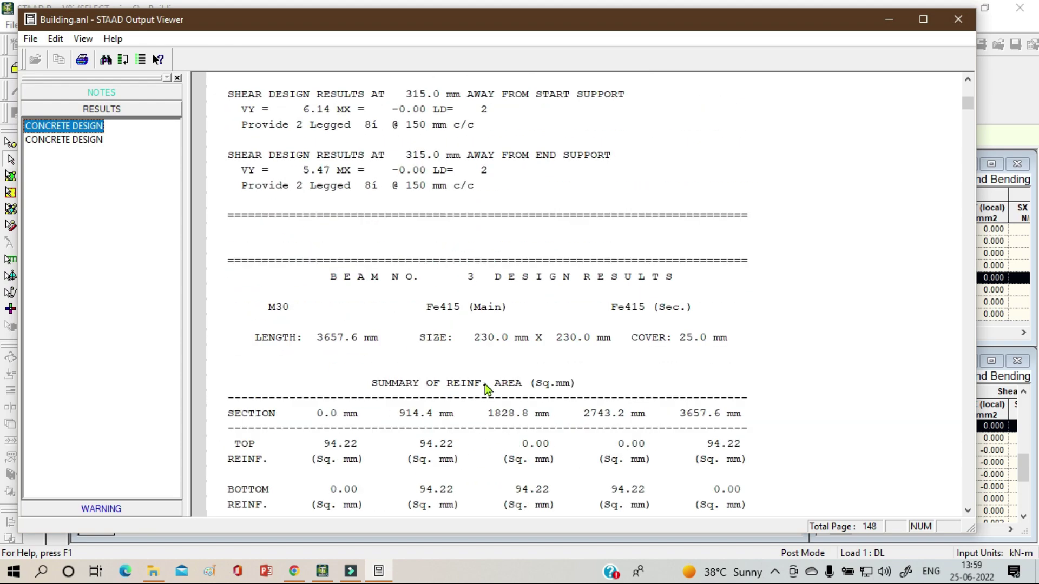
scroll(462, 325, "down", 3)
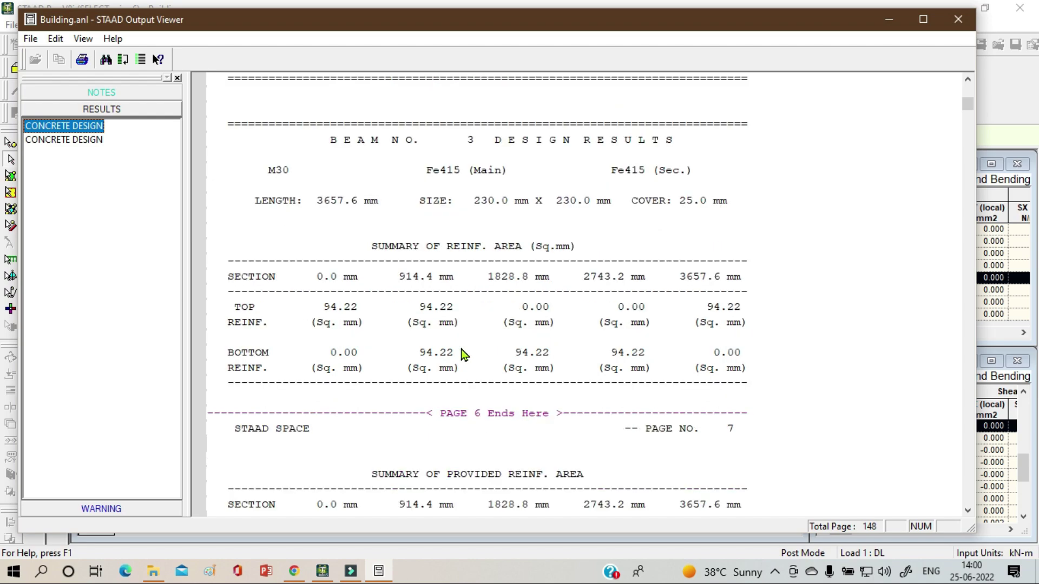
scroll(463, 355, "down", 20)
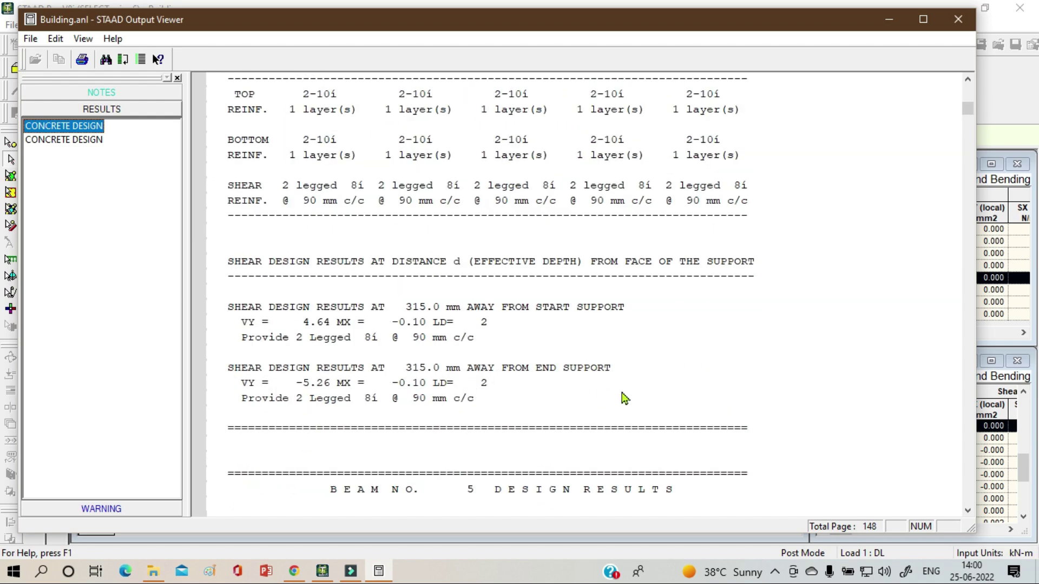
scroll(625, 398, "down", 20)
scroll(868, 220, "down", 3)
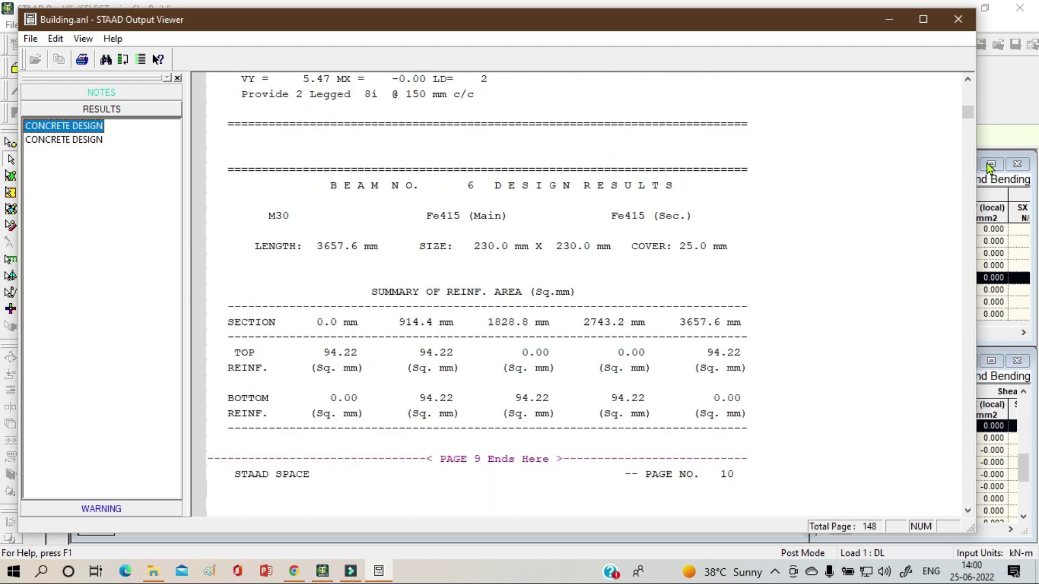
Jump to the BS8007 plate element design results and scroll through elements 102 to 105.
left_click(46, 140)
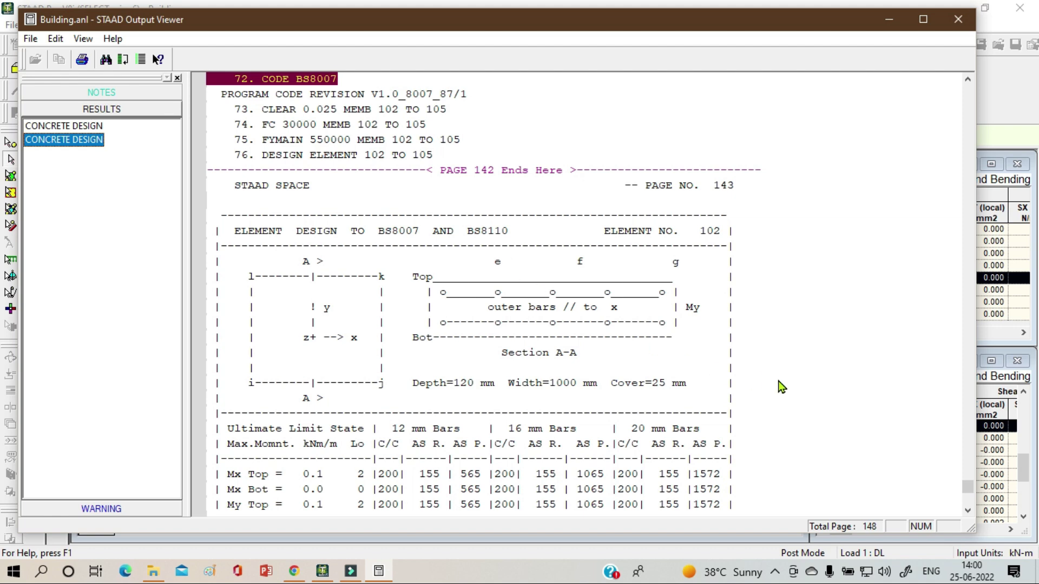
scroll(782, 387, "down", 2)
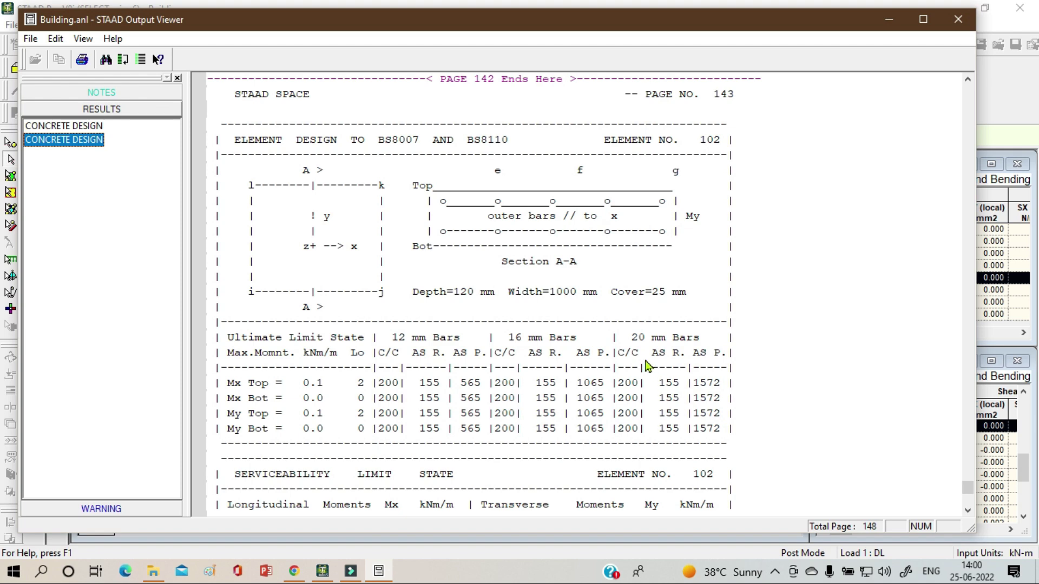
scroll(630, 353, "down", 2)
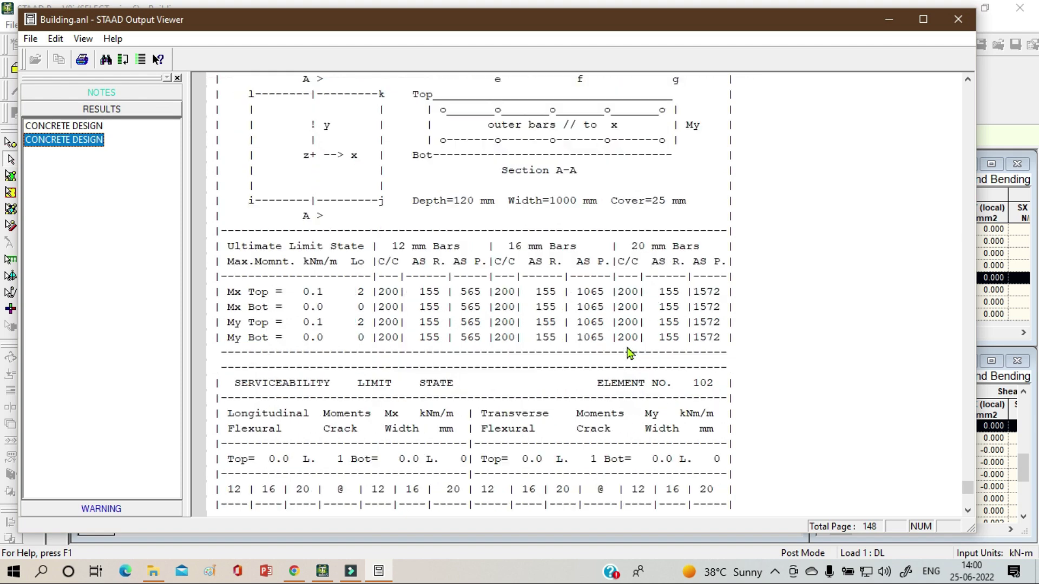
scroll(629, 352, "down", 1)
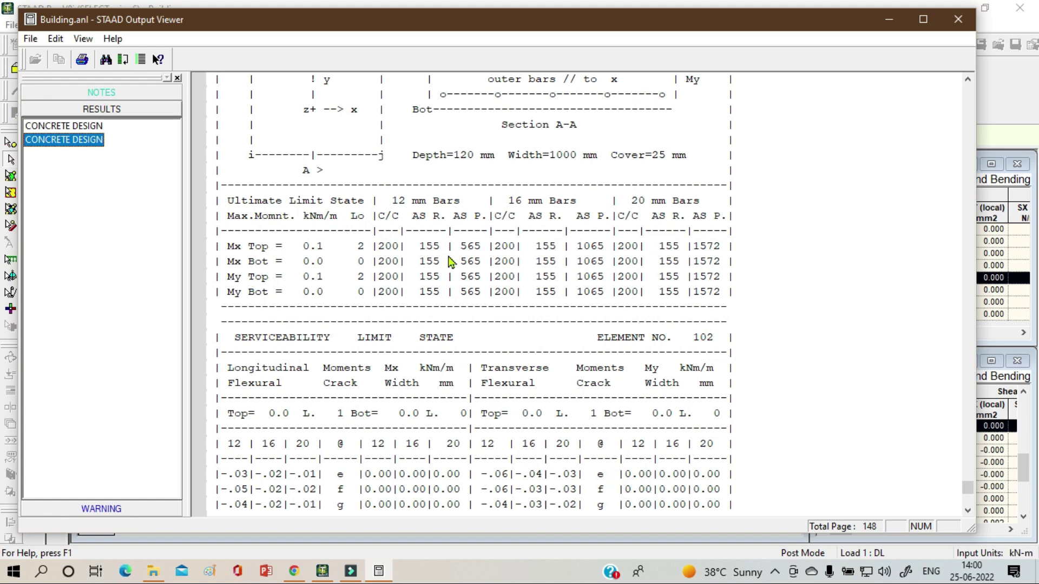
scroll(315, 419, "down", 2)
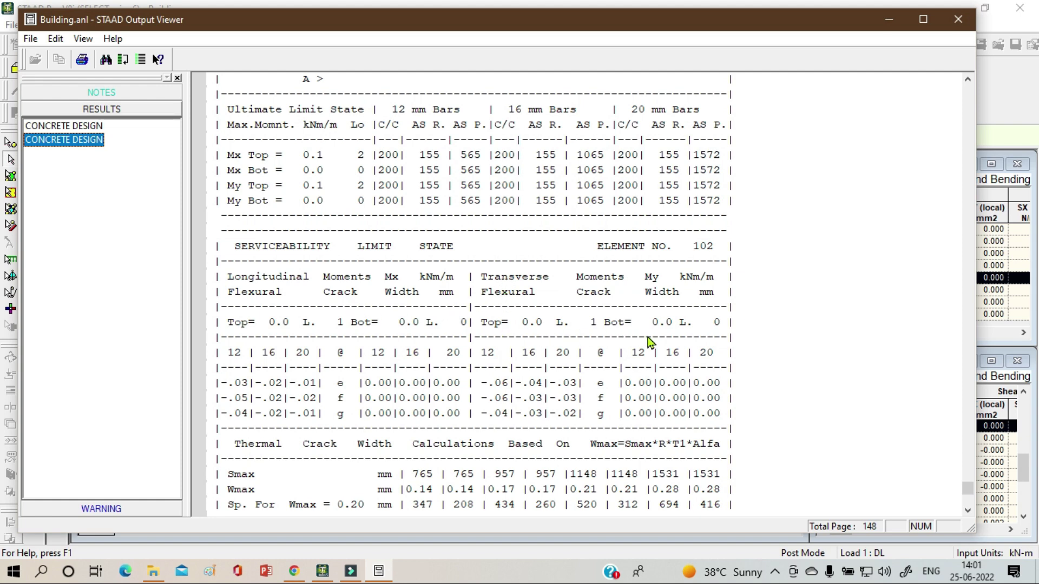
scroll(491, 385, "down", 1)
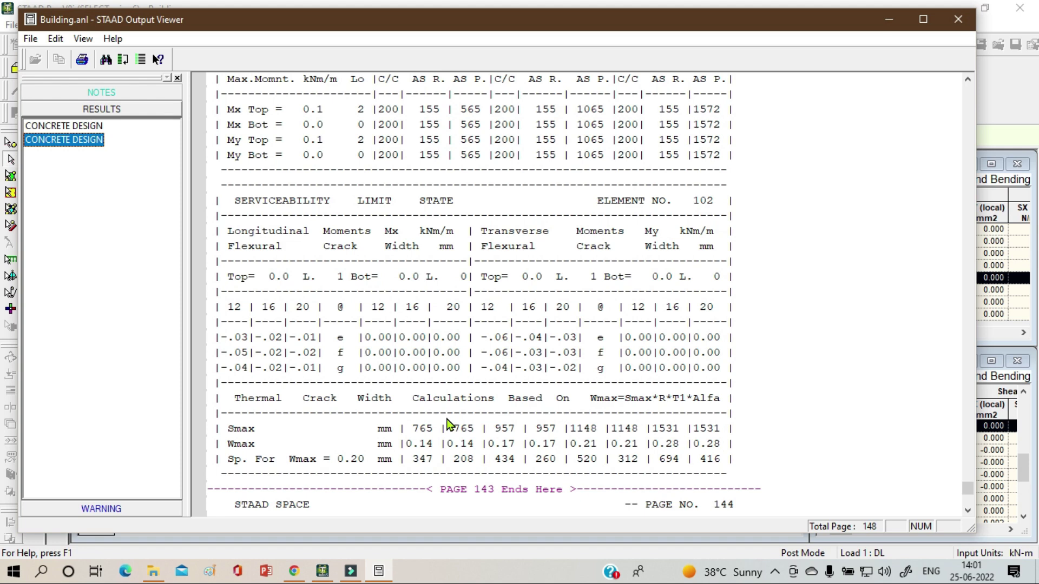
scroll(447, 419, "down", 5)
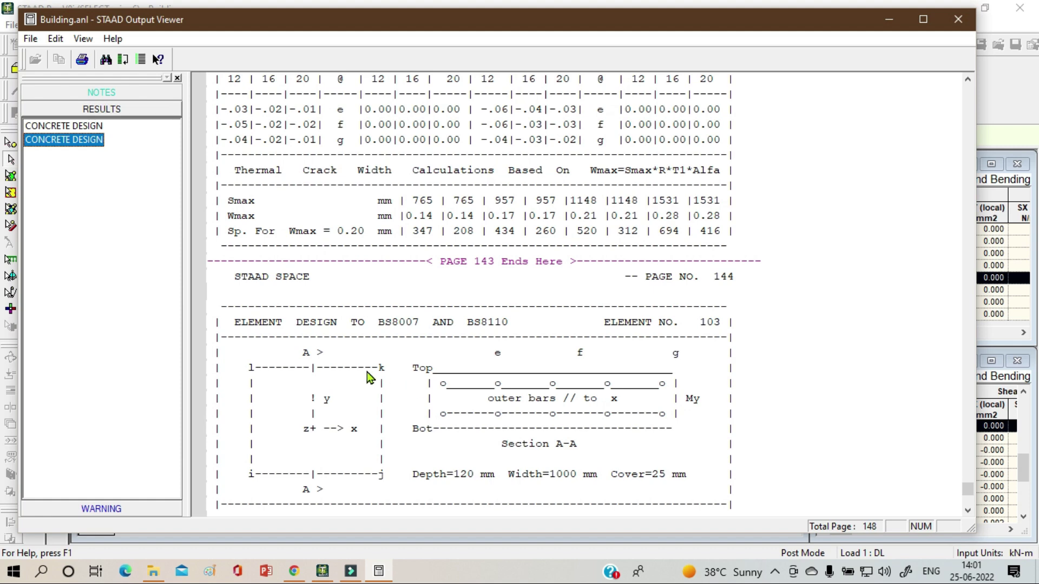
scroll(367, 372, "down", 1)
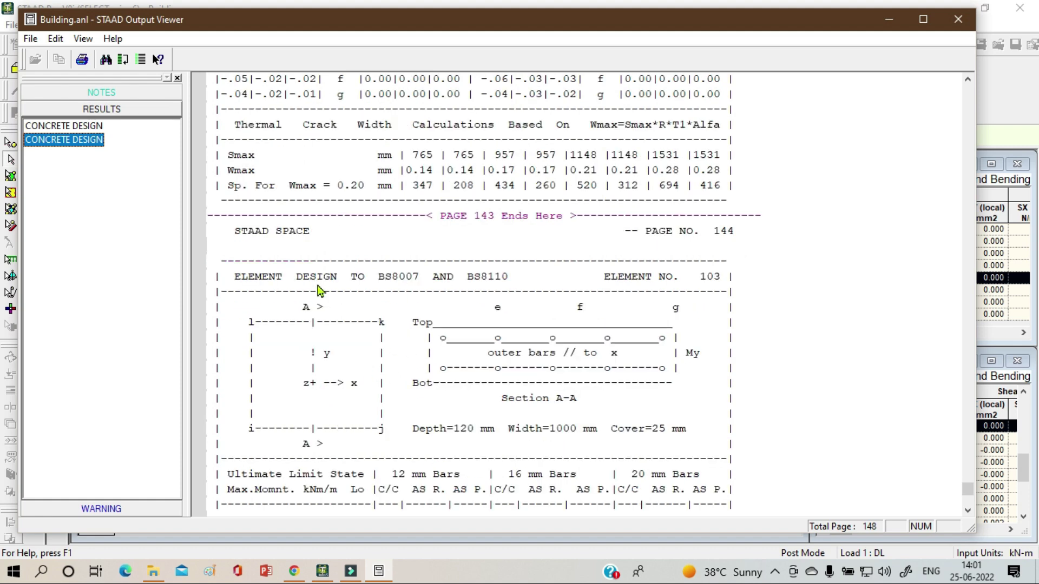
scroll(392, 395, "down", 8)
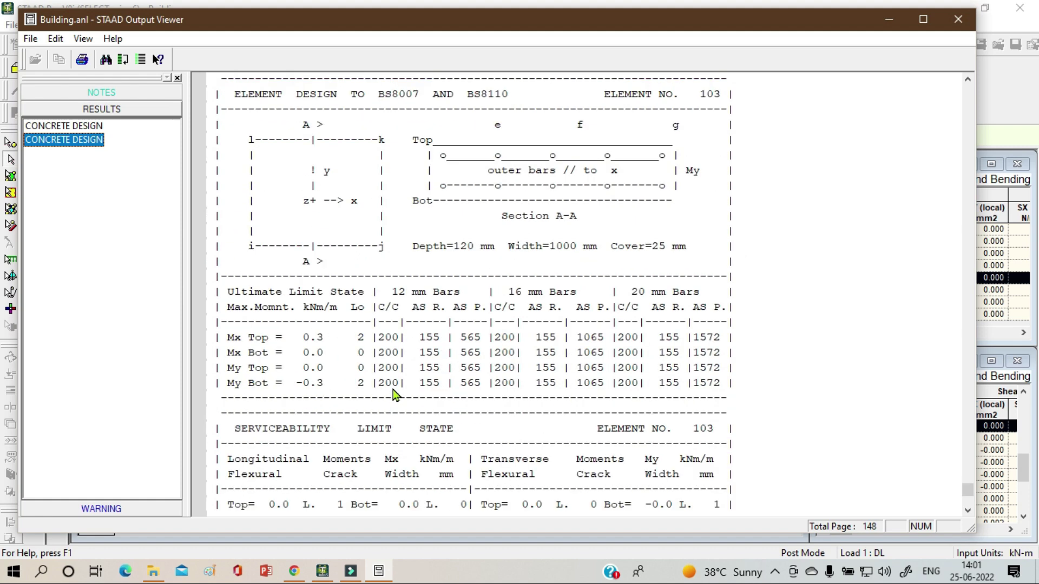
scroll(387, 392, "down", 20)
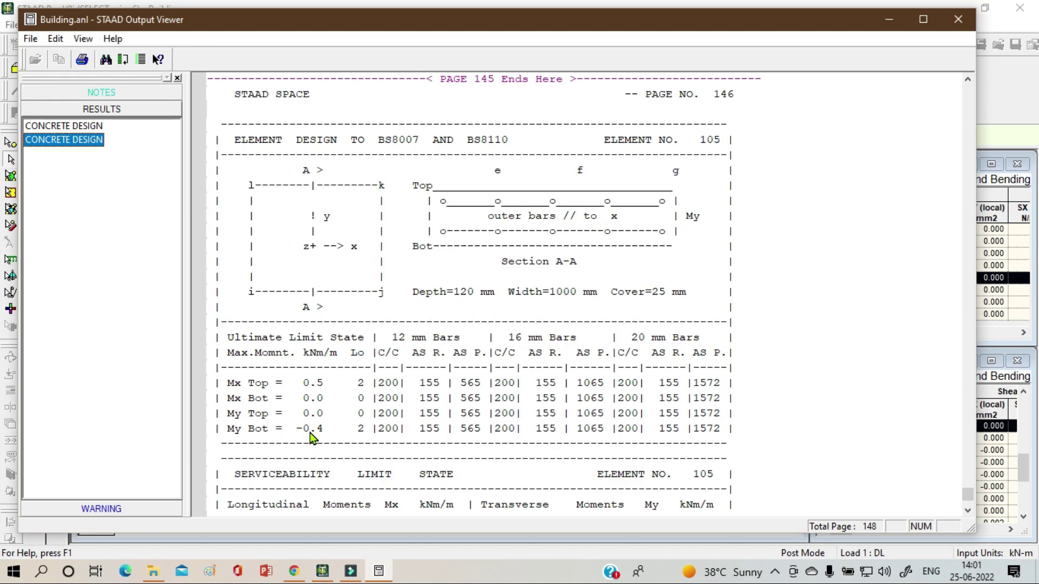
scroll(324, 433, "down", 12)
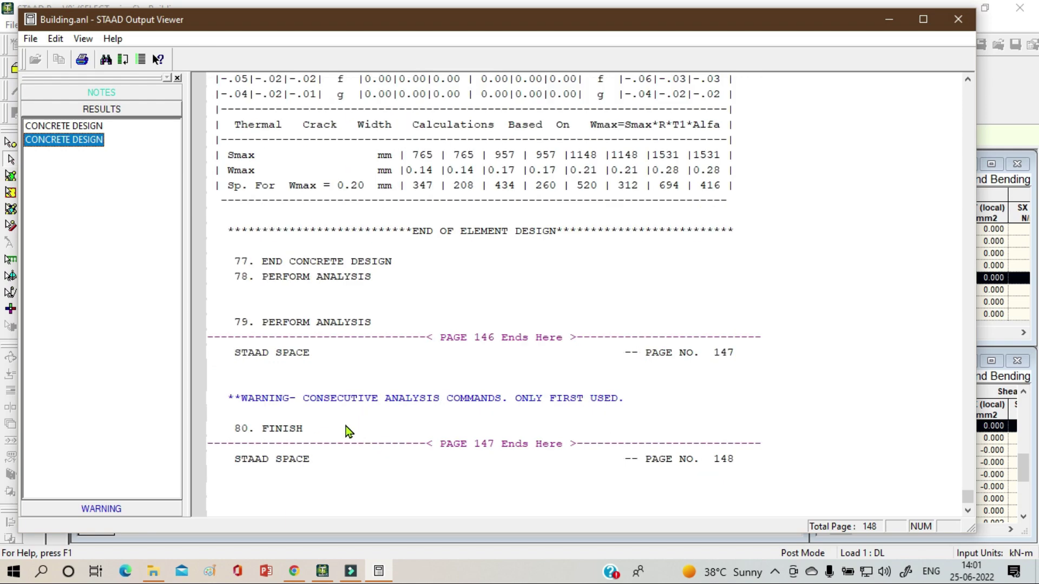
scroll(457, 373, "up", 13)
scroll(456, 373, "up", 20)
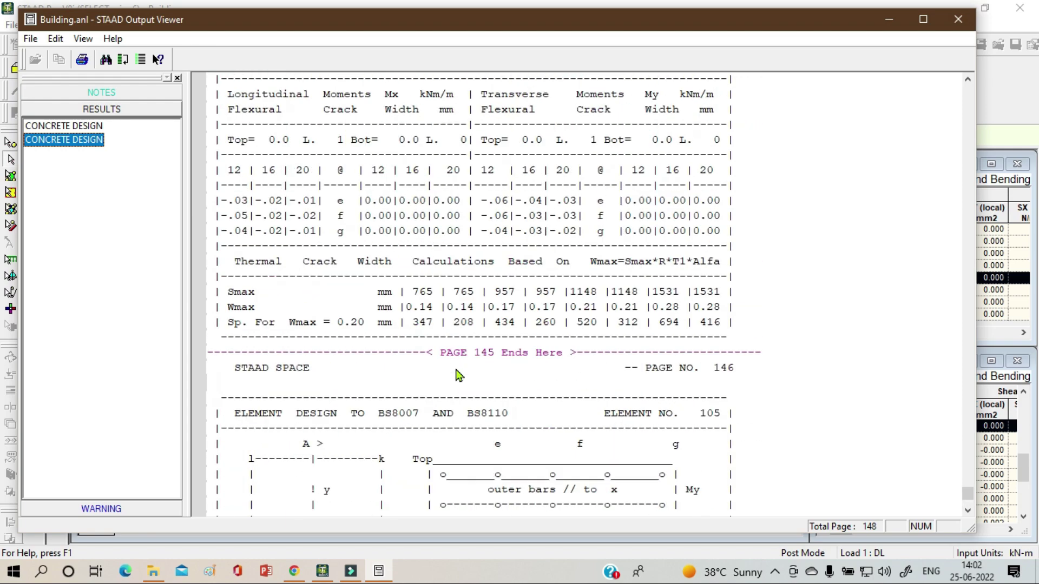
scroll(457, 373, "up", 20)
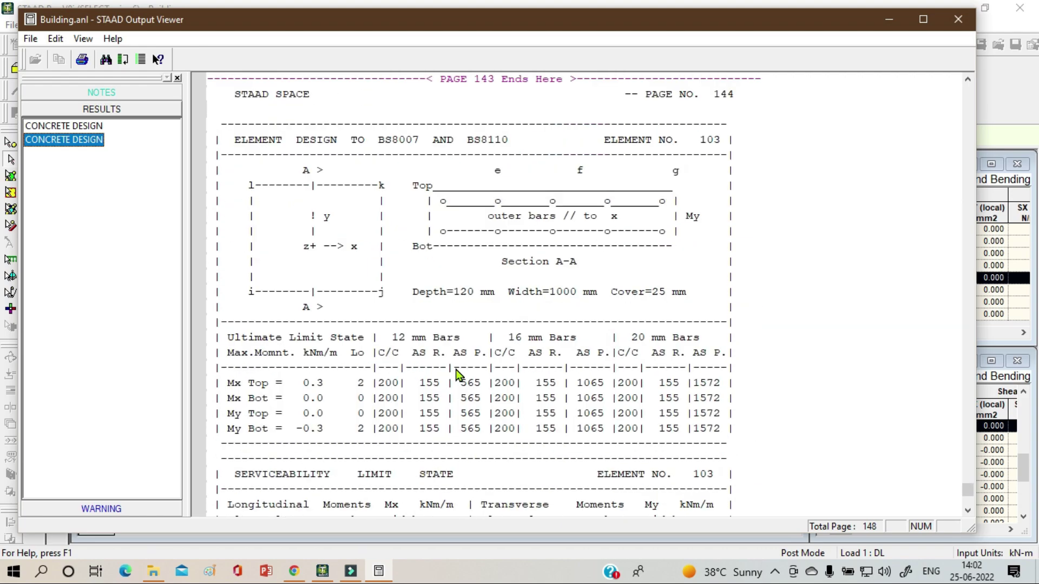
scroll(456, 373, "up", 8)
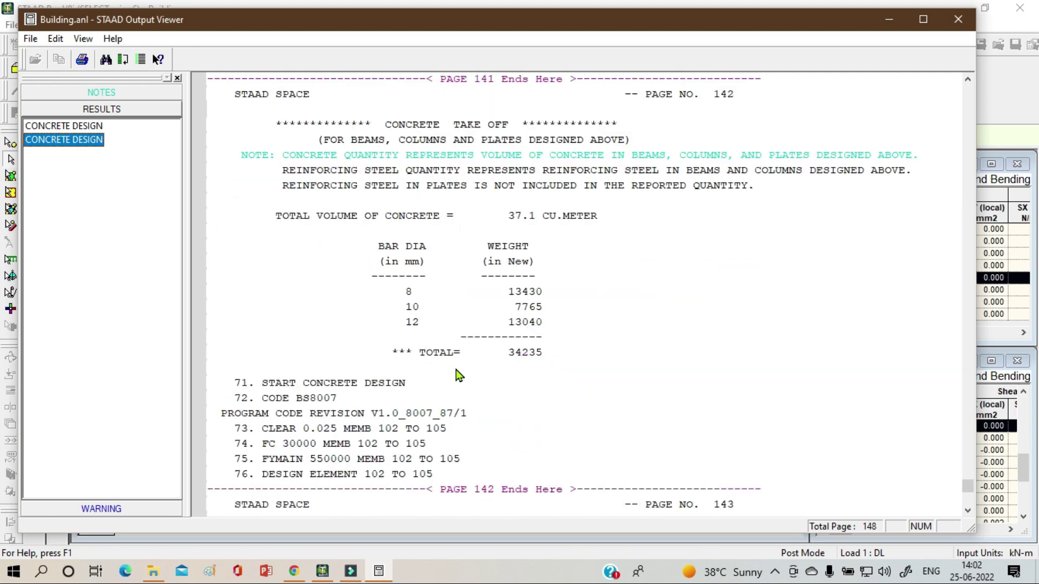
scroll(456, 373, "down", 11)
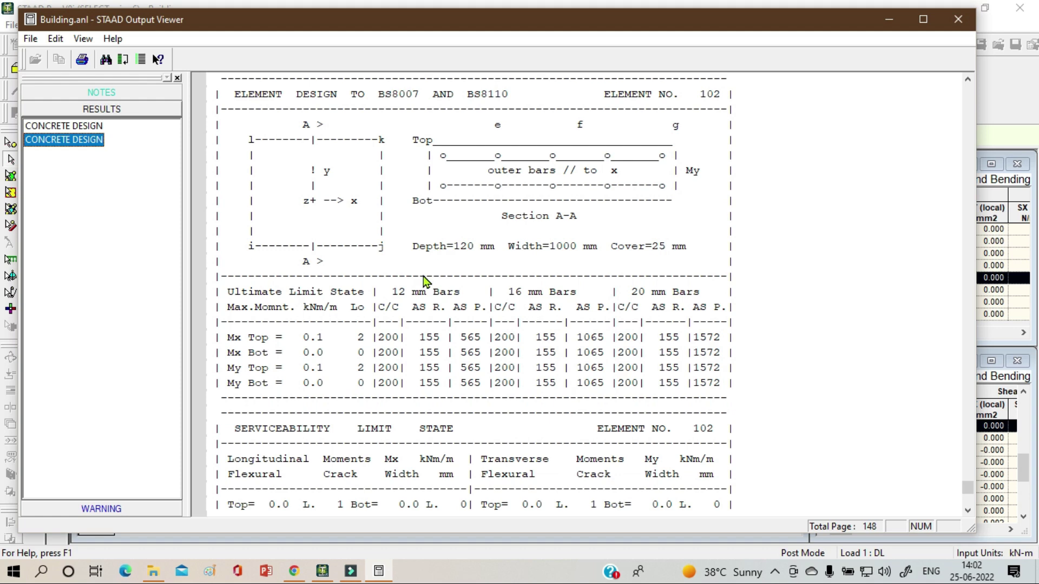
scroll(438, 273, "down", 11)
scroll(441, 332, "down", 12)
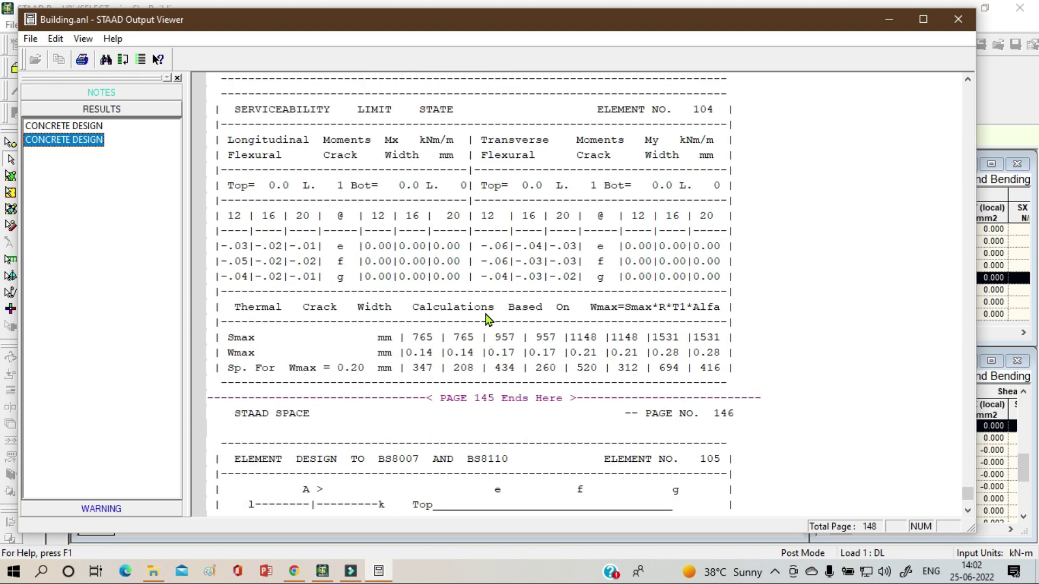
scroll(485, 314, "up", 10)
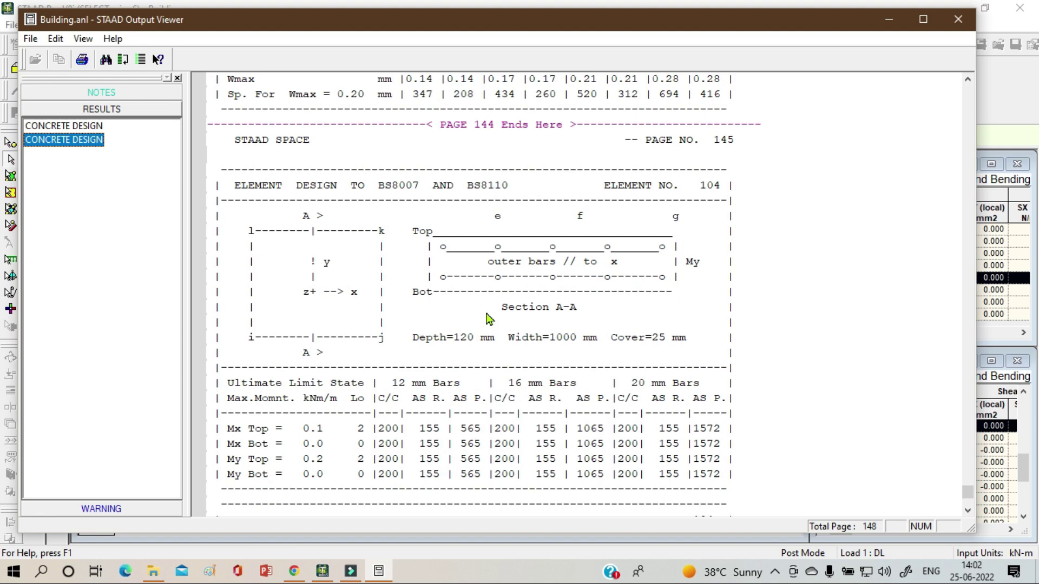
scroll(488, 319, "up", 4)
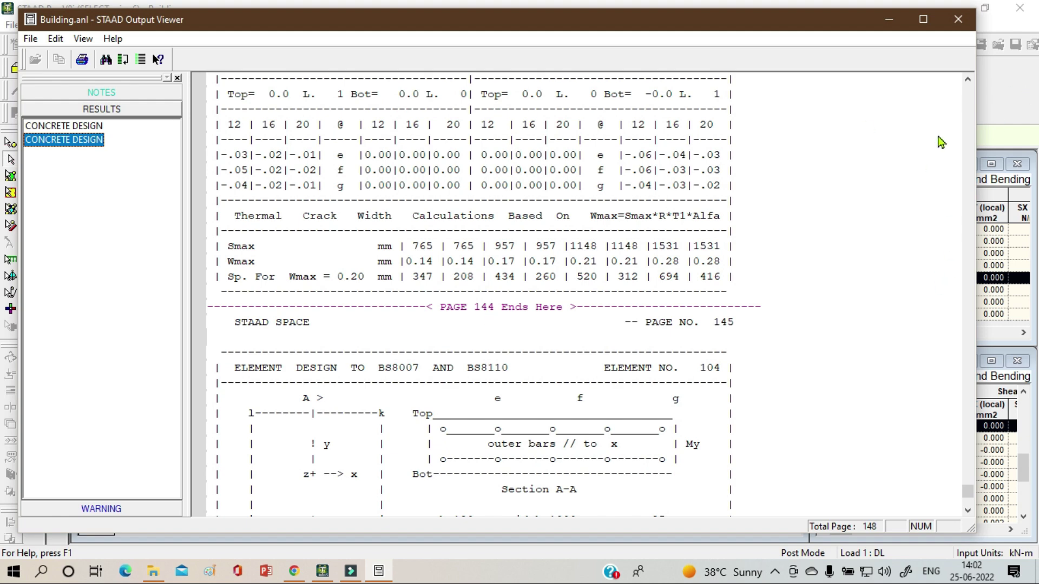
Close the output viewer and run STAAD.foundation with load cases DL and LL included.
left_click(966, 21)
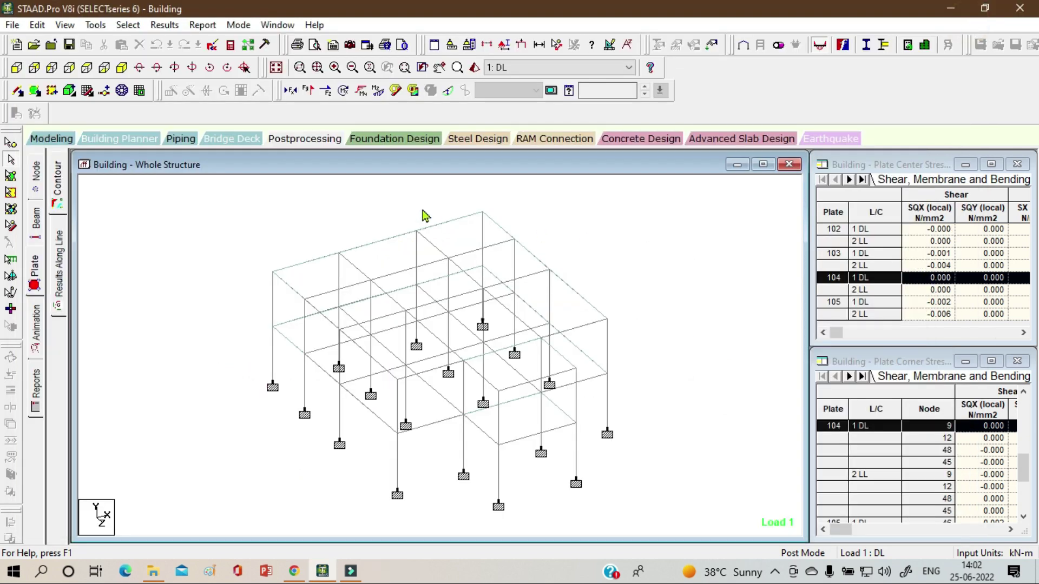
left_click(409, 142)
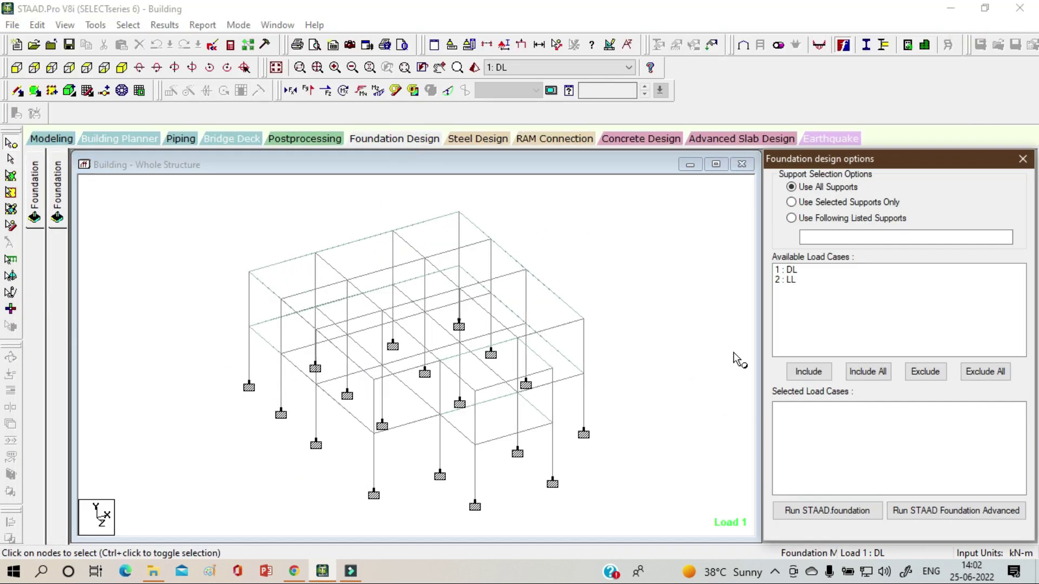
left_click(865, 372)
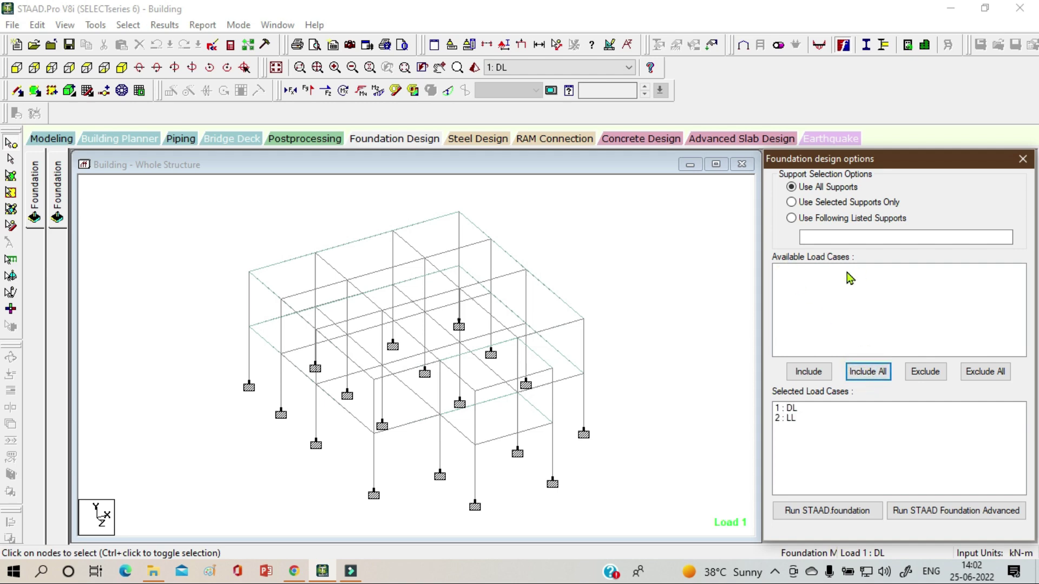
left_click(925, 373)
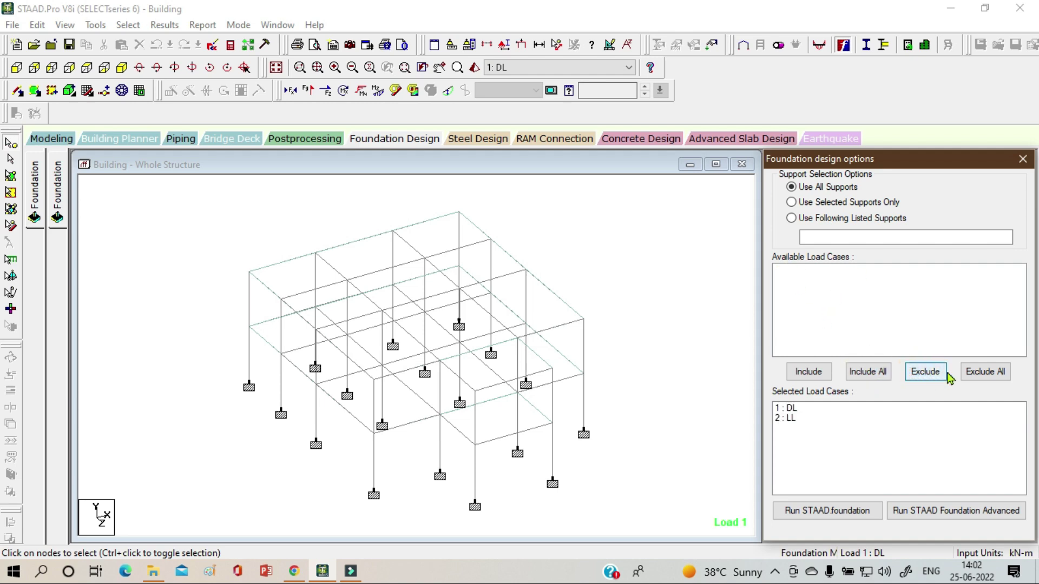
left_click(985, 371)
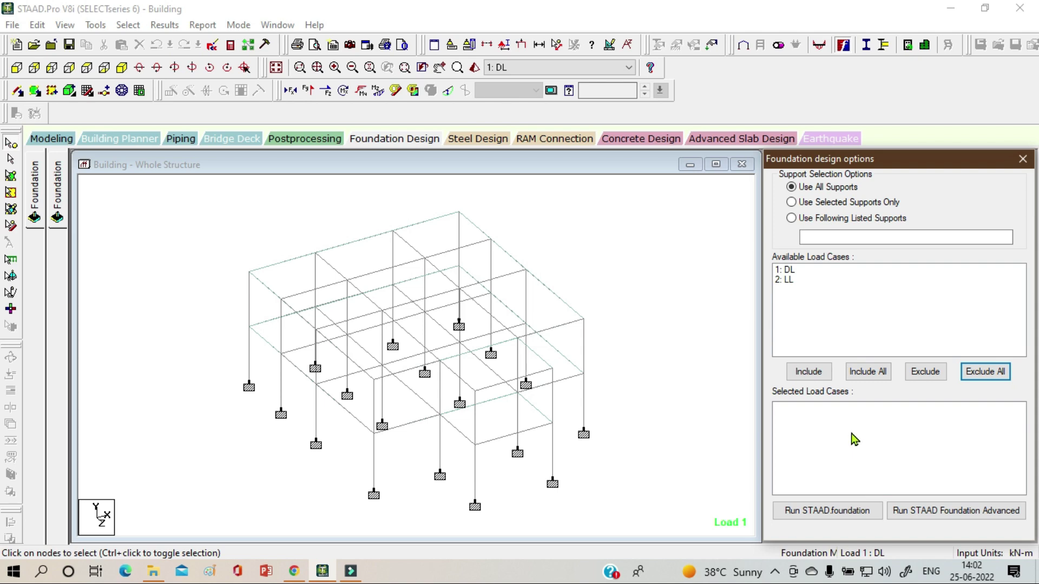
left_click(867, 373)
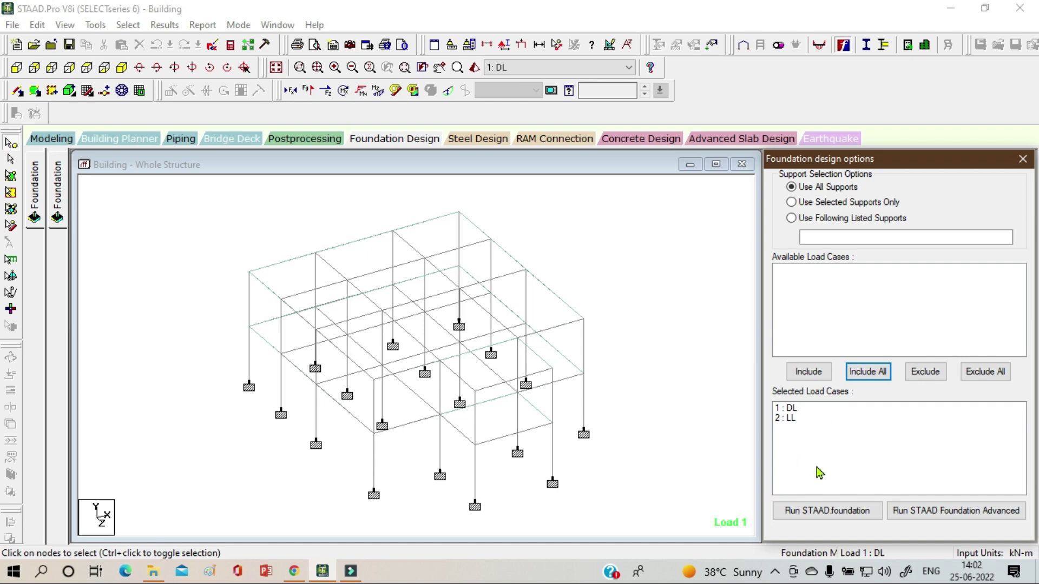
left_click(829, 510)
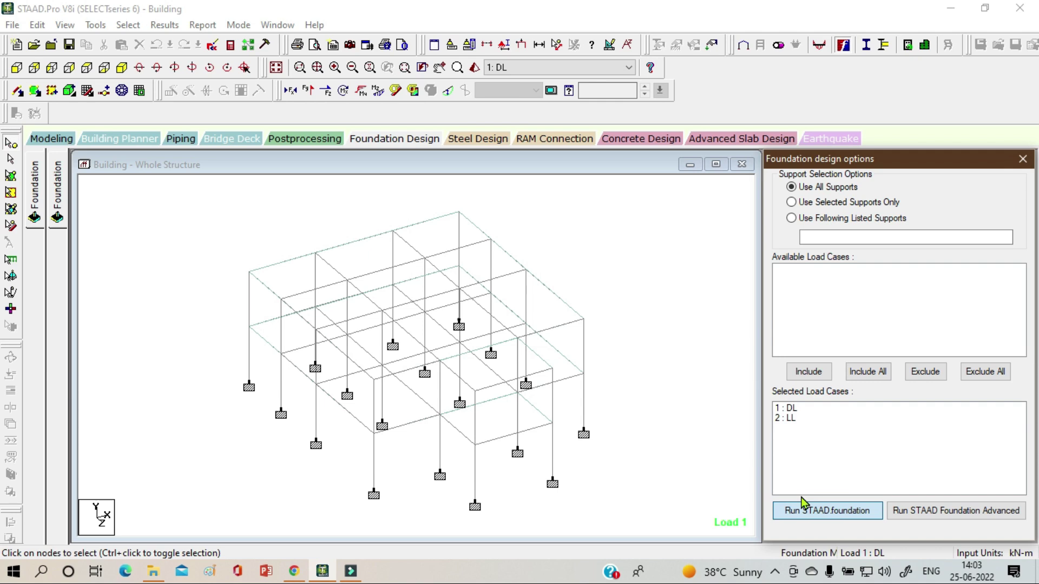
left_click(803, 504)
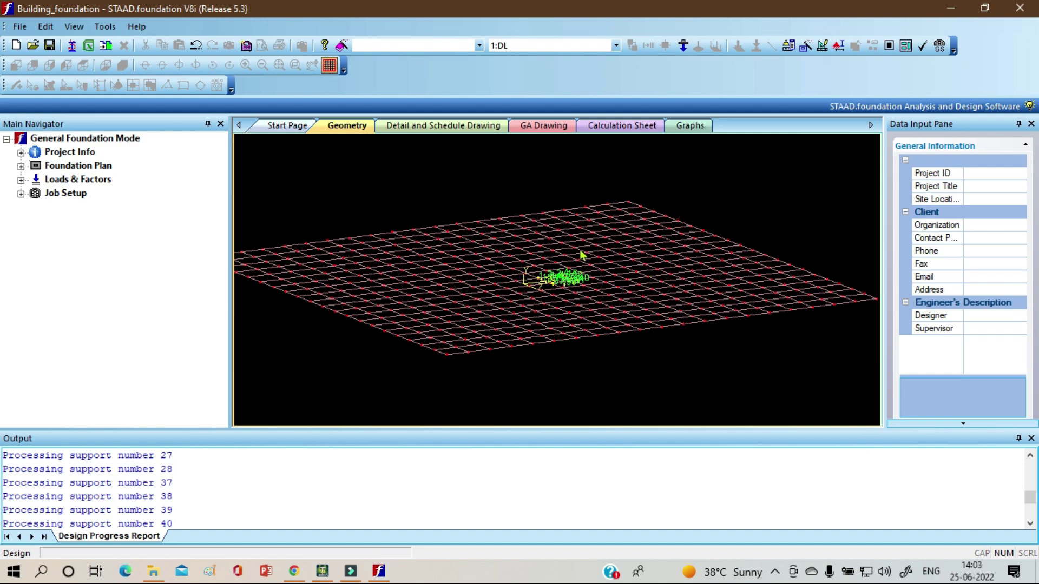
Zoom in on the imported supports and open the Detail and Schedule Drawing page.
scroll(560, 297, "up", 5)
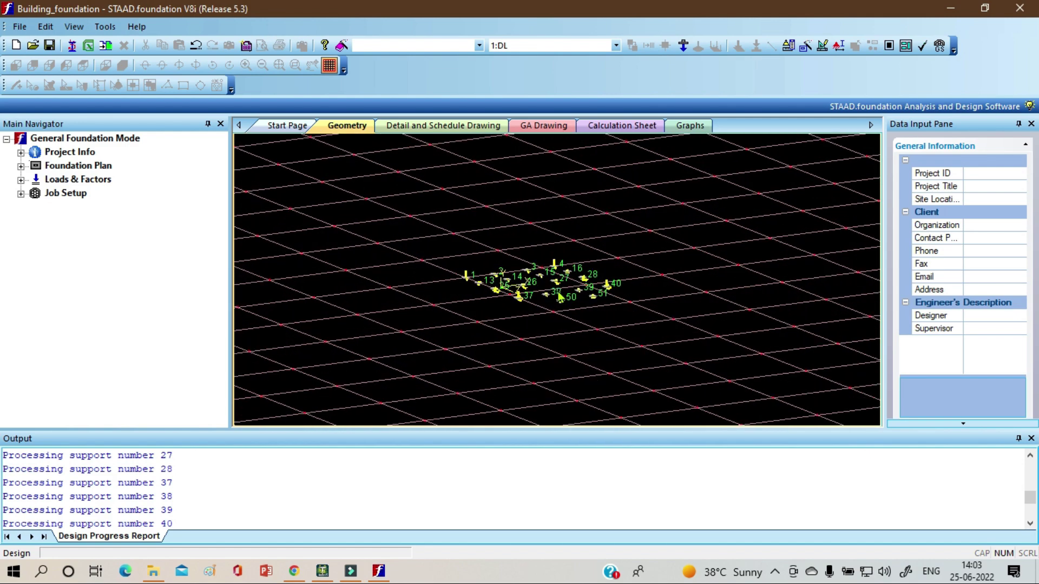
scroll(501, 279, "up", 5)
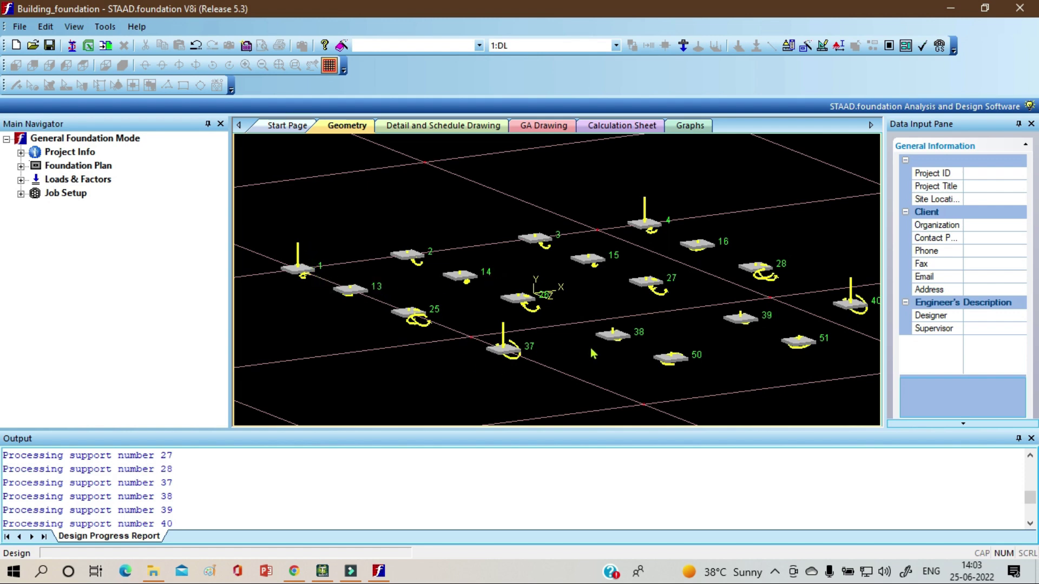
middle_click_drag(594, 352, 571, 357)
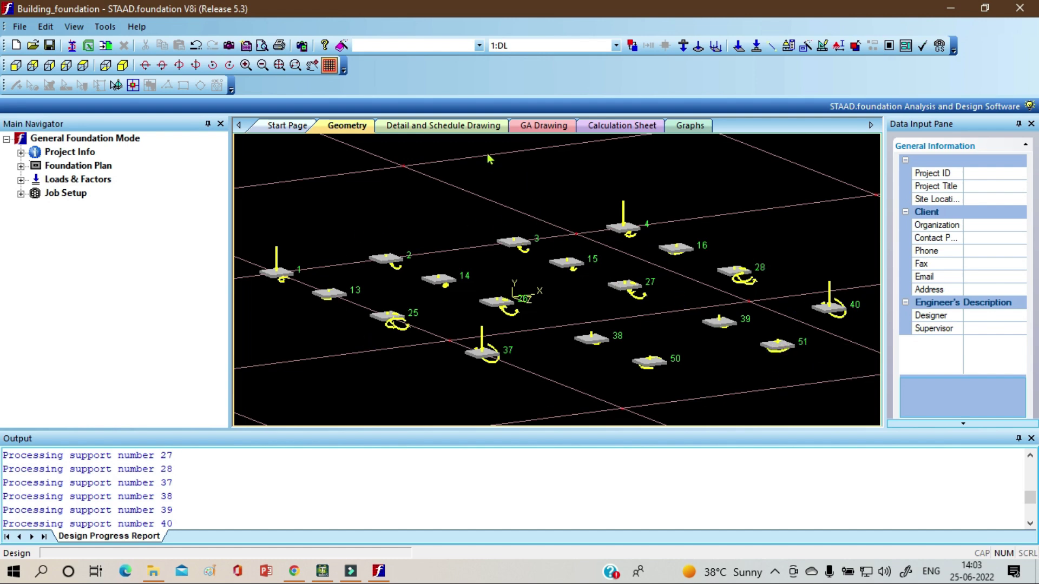
left_click(480, 128)
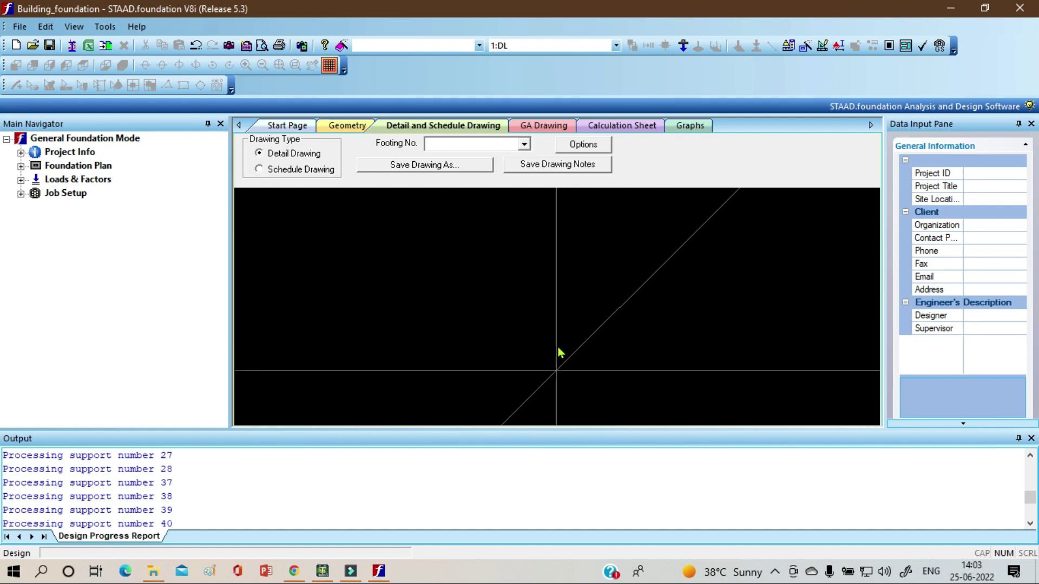
Glance at the GA drawing and calculation sheet, then return to and pan the 3-D support view.
left_click(560, 127)
left_click(604, 126)
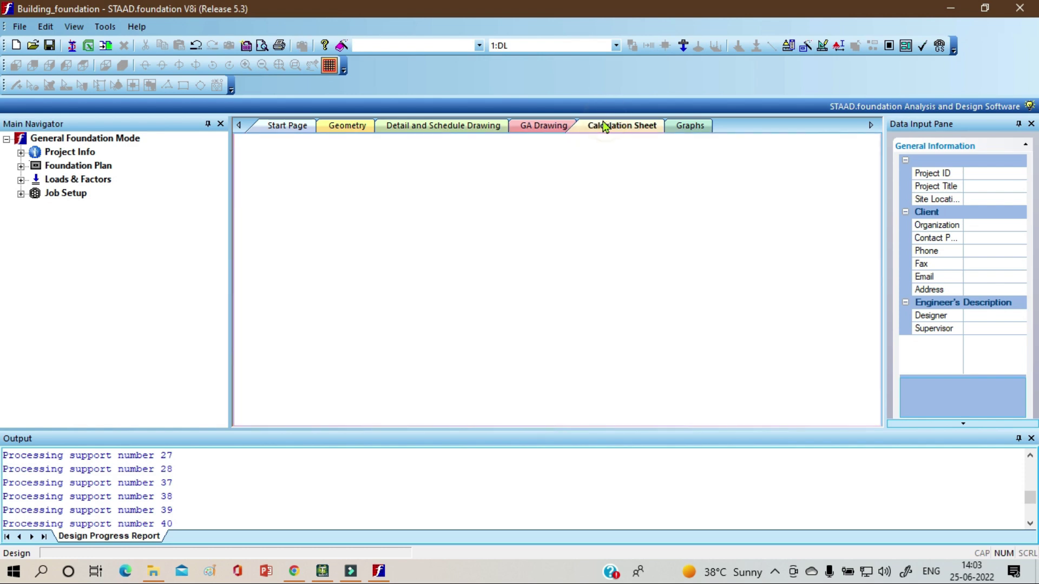
left_click(352, 128)
scroll(448, 287, "down", 3)
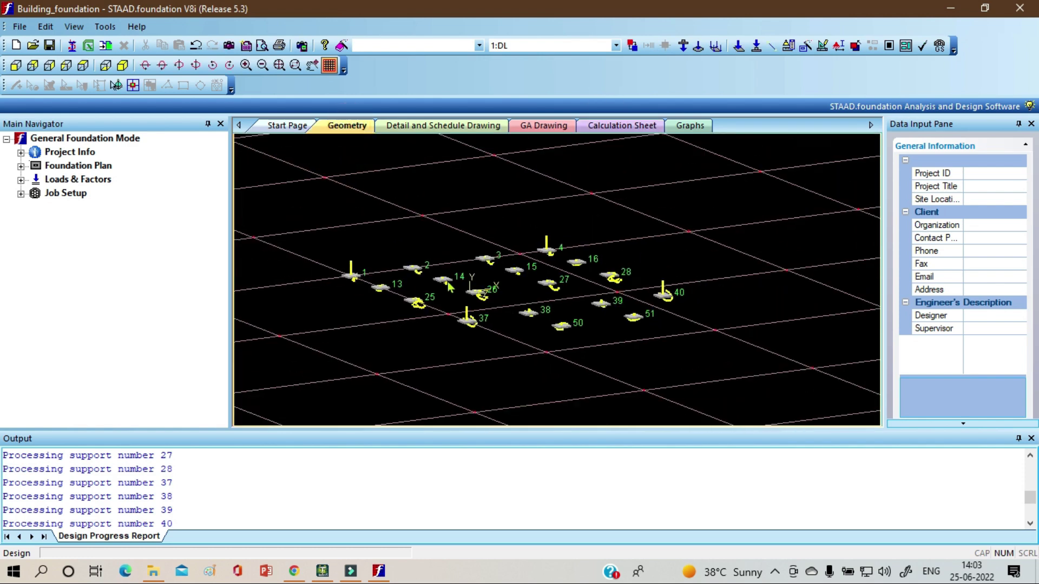
scroll(541, 287, "up", 3)
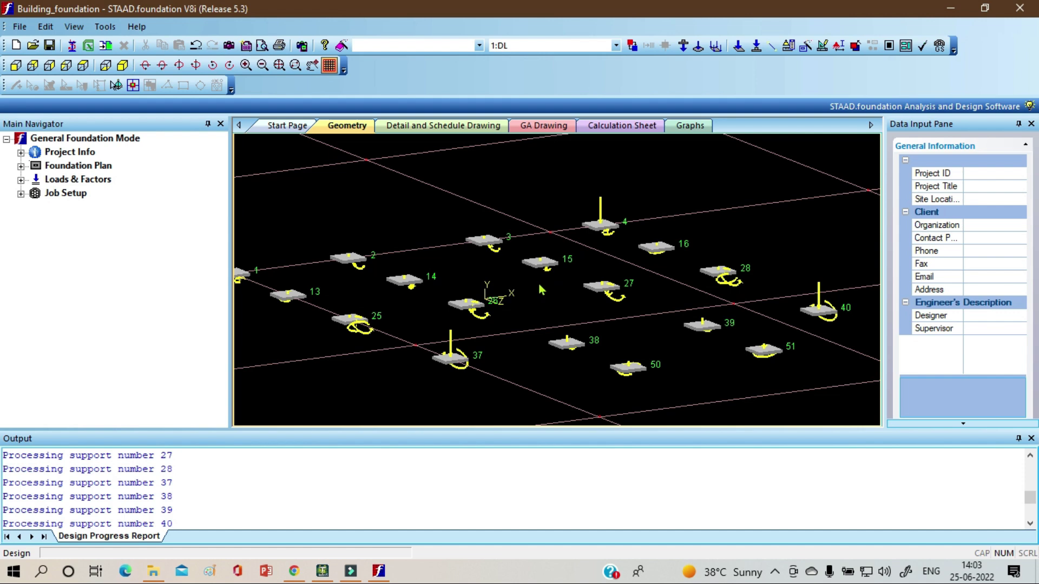
scroll(541, 290, "down", 1)
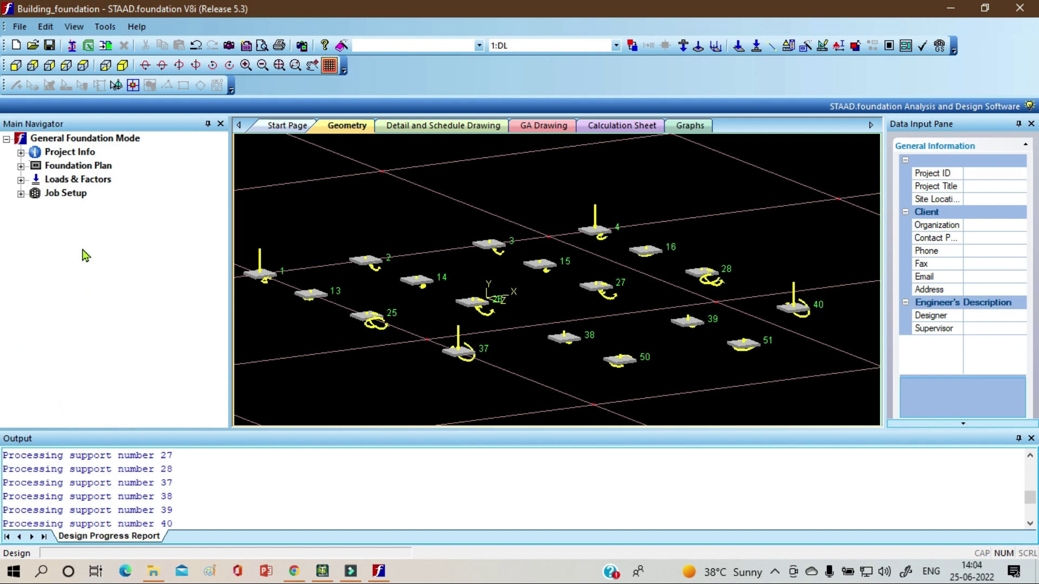
middle_click_drag(526, 351, 544, 338)
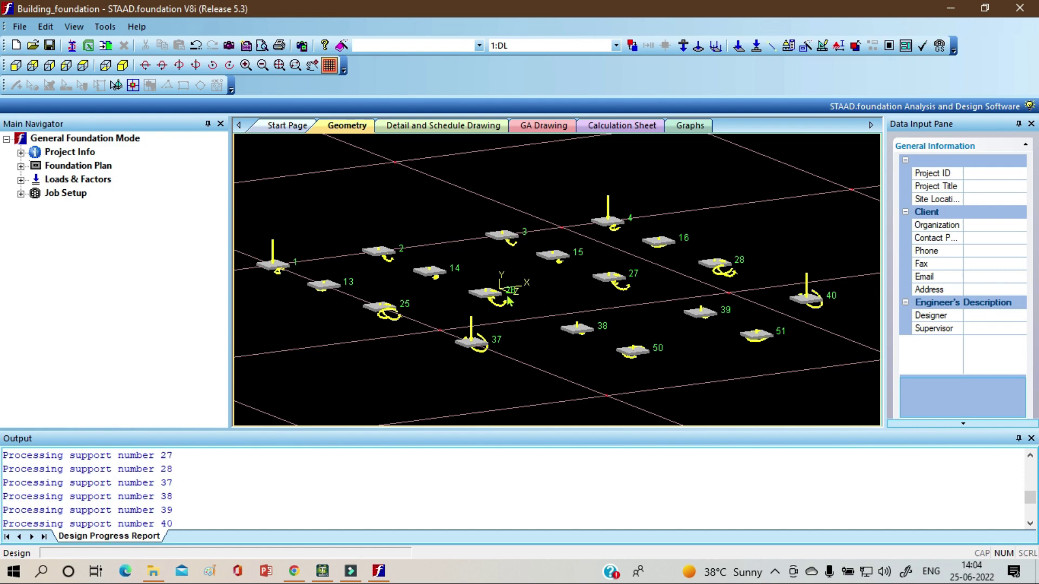
Select support 37 and then deselect it.
mouse_move(508, 300)
left_click(474, 345)
left_click(472, 368)
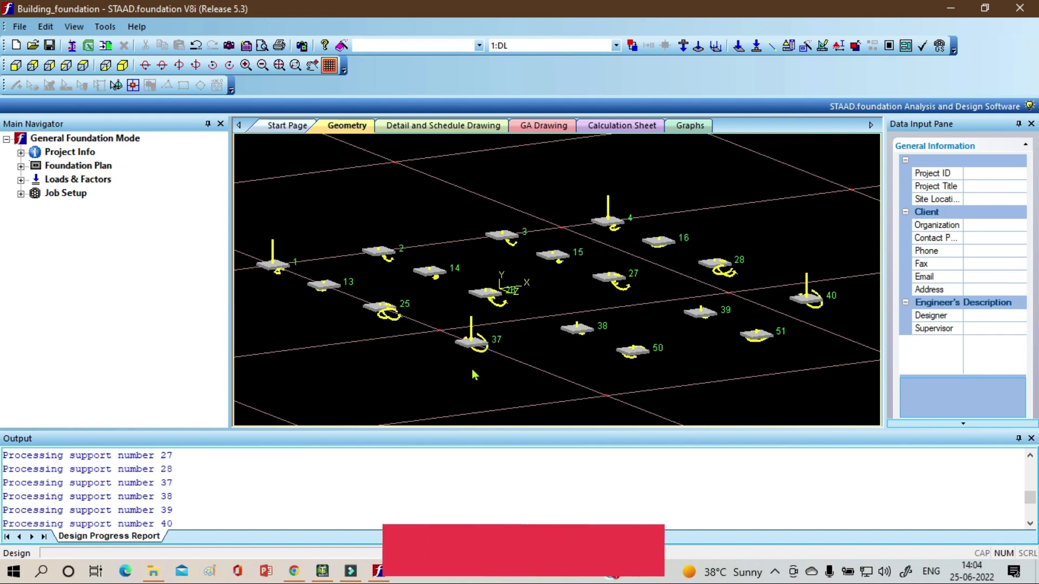
Expand Job Setup in the Main Navigator and begin a new foundation job.
left_click(324, 314)
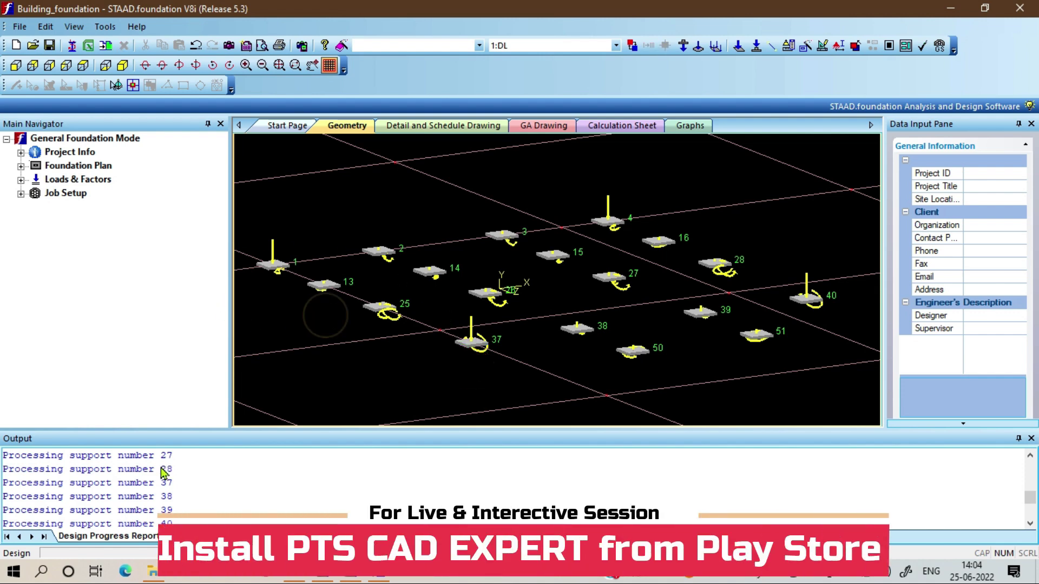
left_click(162, 457)
left_click(81, 329)
left_click(21, 194)
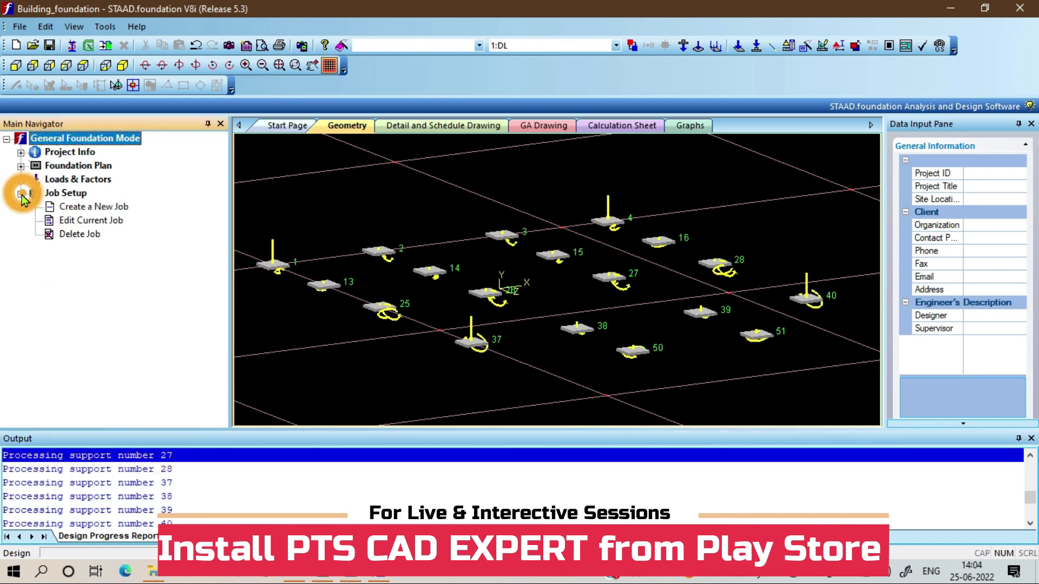
left_click(85, 206)
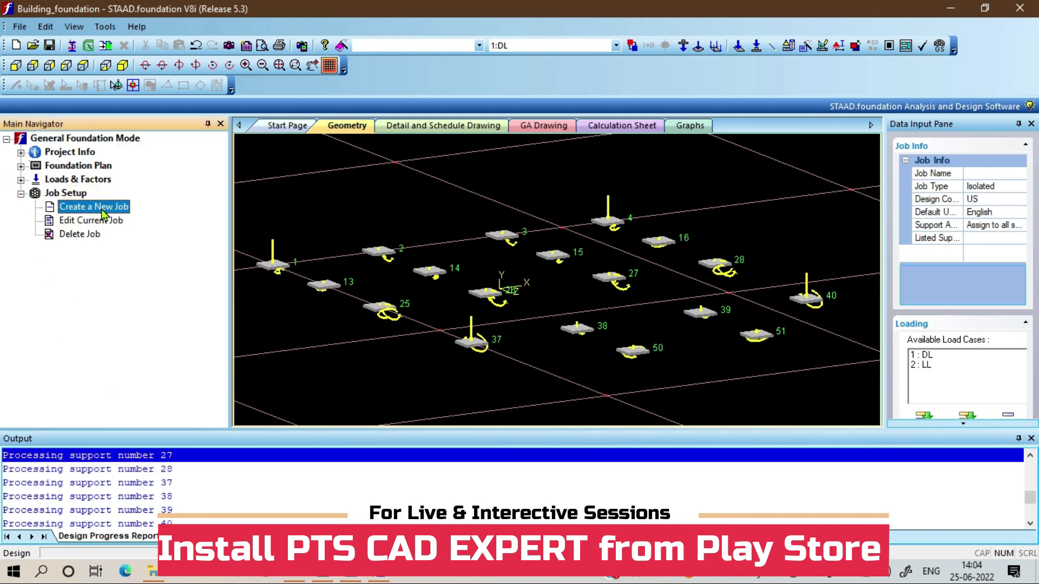
Create isolated footing job 'A' with the Indian design code and load cases DL and LL added.
left_click(989, 174)
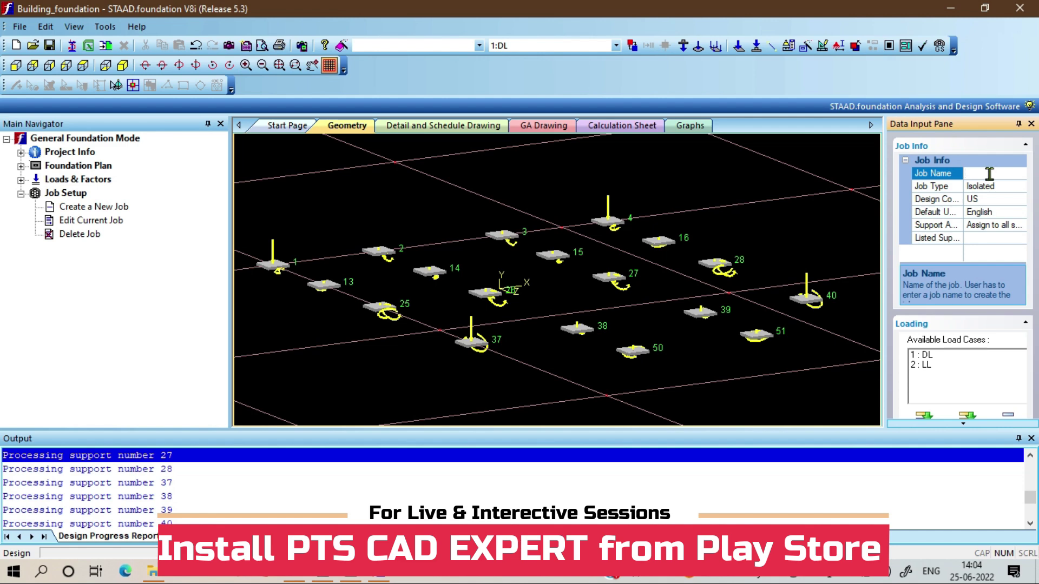
type("A")
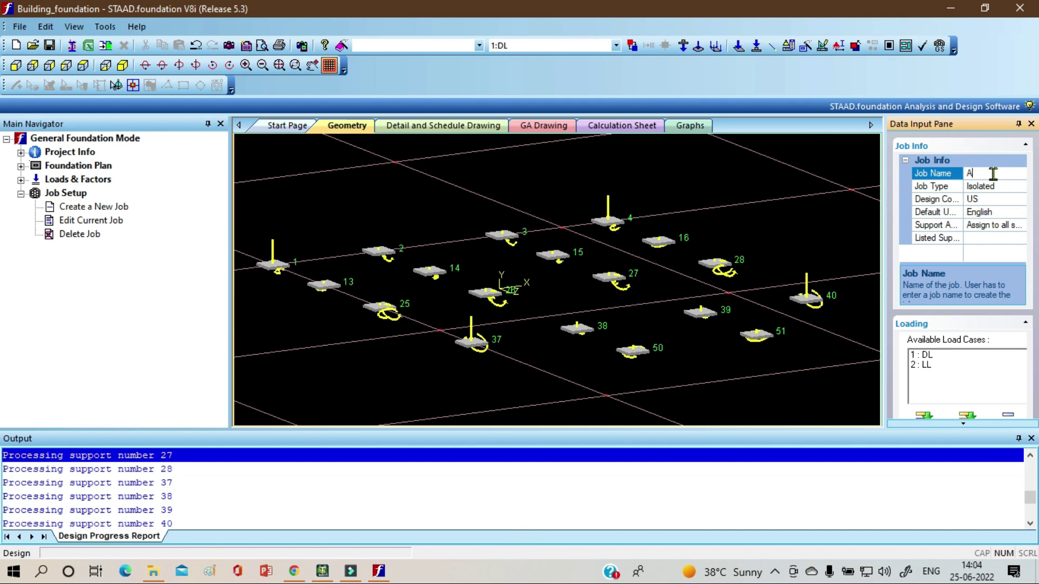
left_click(1005, 199)
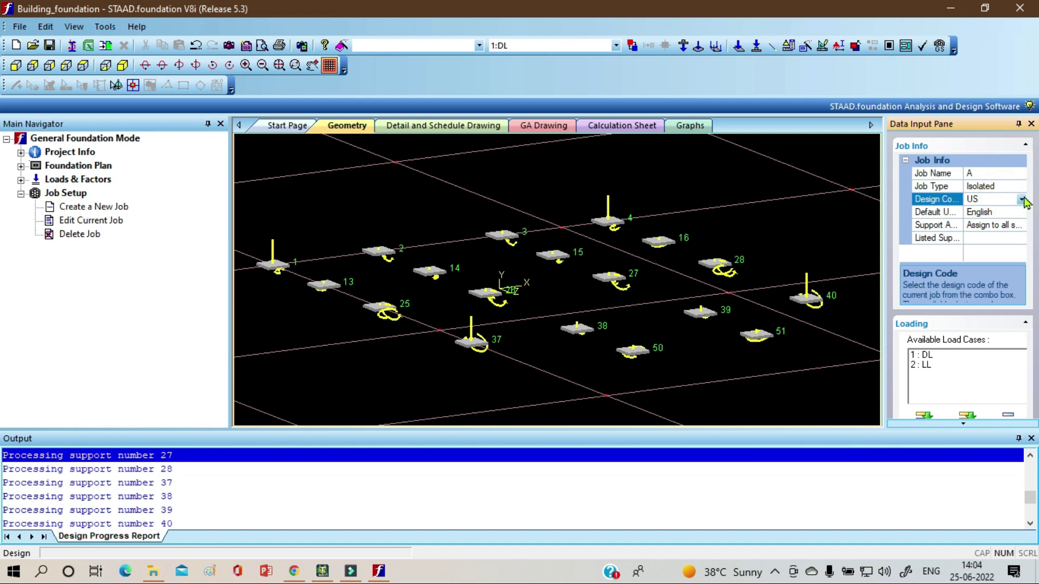
left_click(1022, 199)
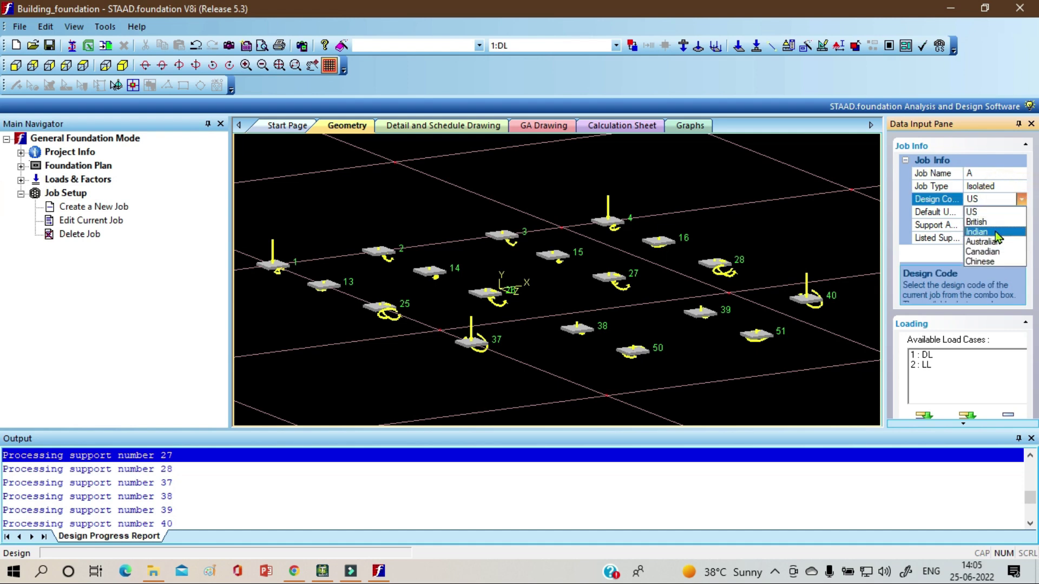
left_click(997, 237)
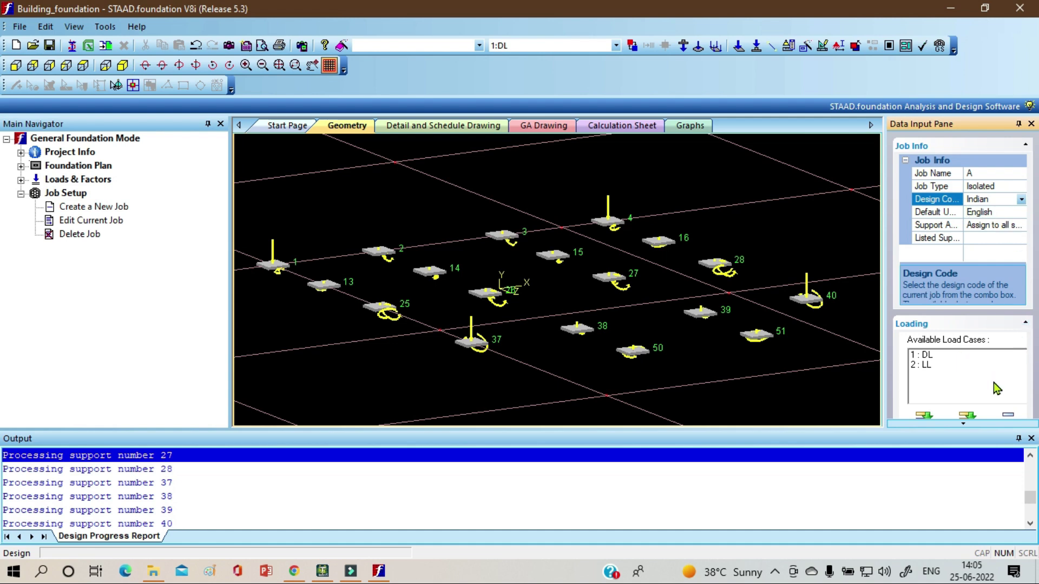
left_click(968, 415)
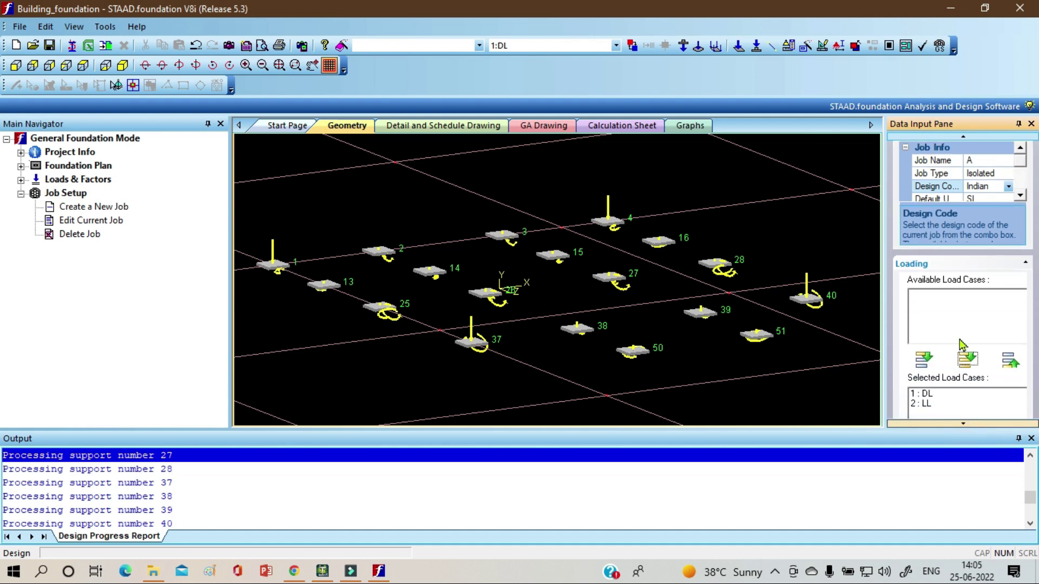
left_click(964, 424)
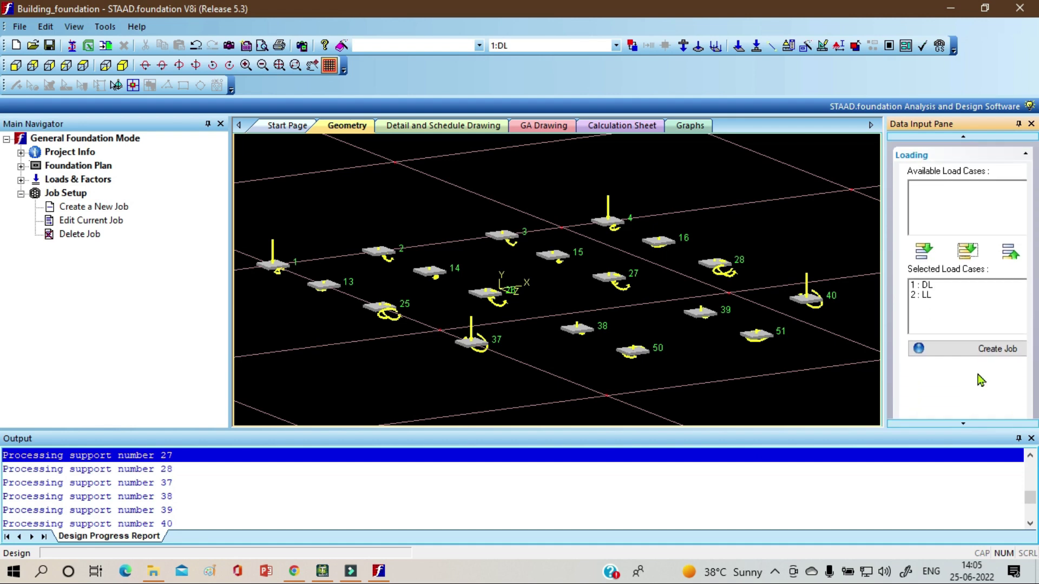
left_click(981, 349)
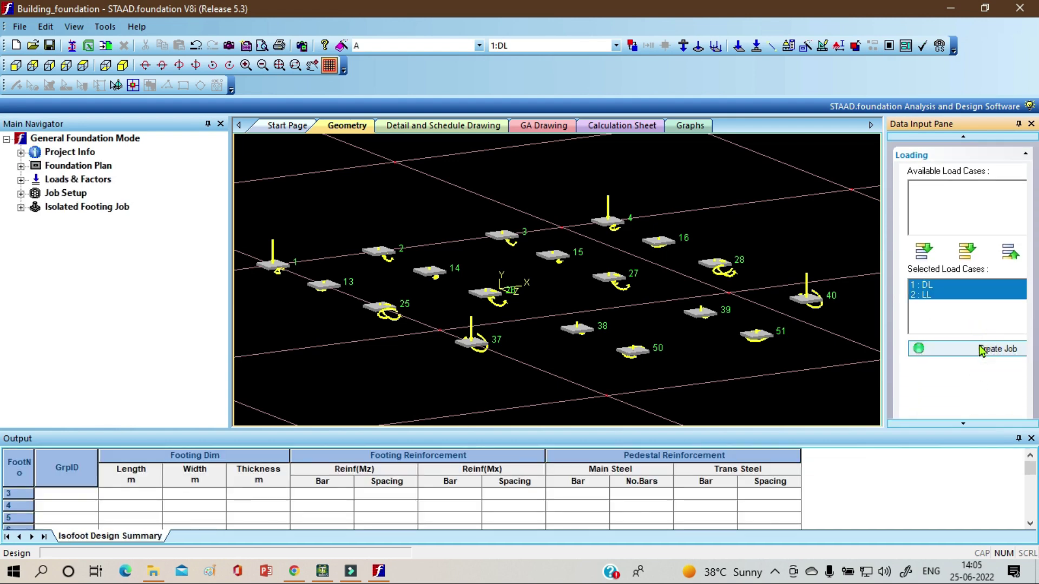
Run the IS 456-2000 isolated footing design, giving footing 1 a 1.55 × 1.55 × 0.31 m size.
left_click(982, 350)
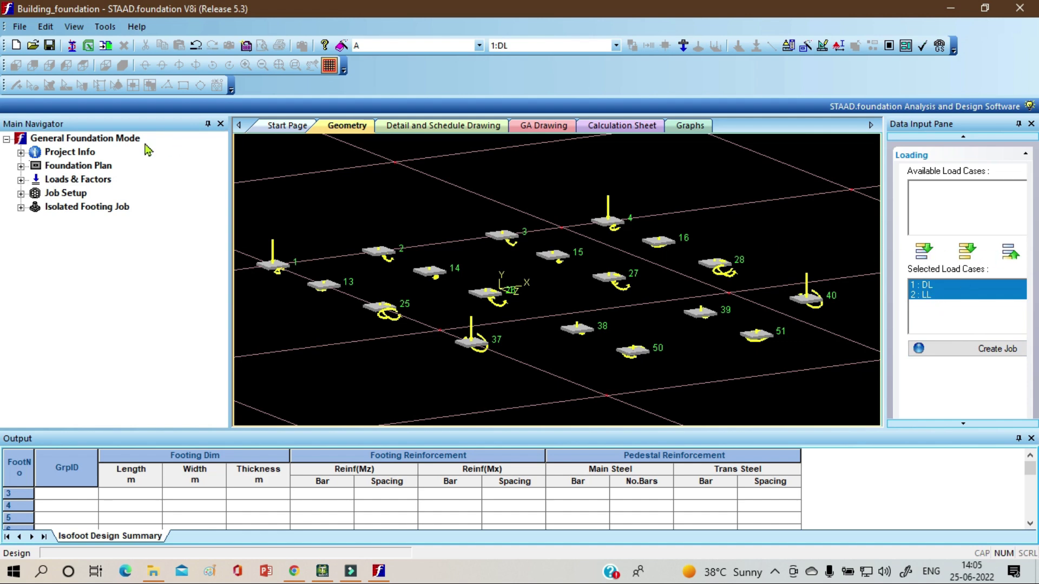
left_click(21, 207)
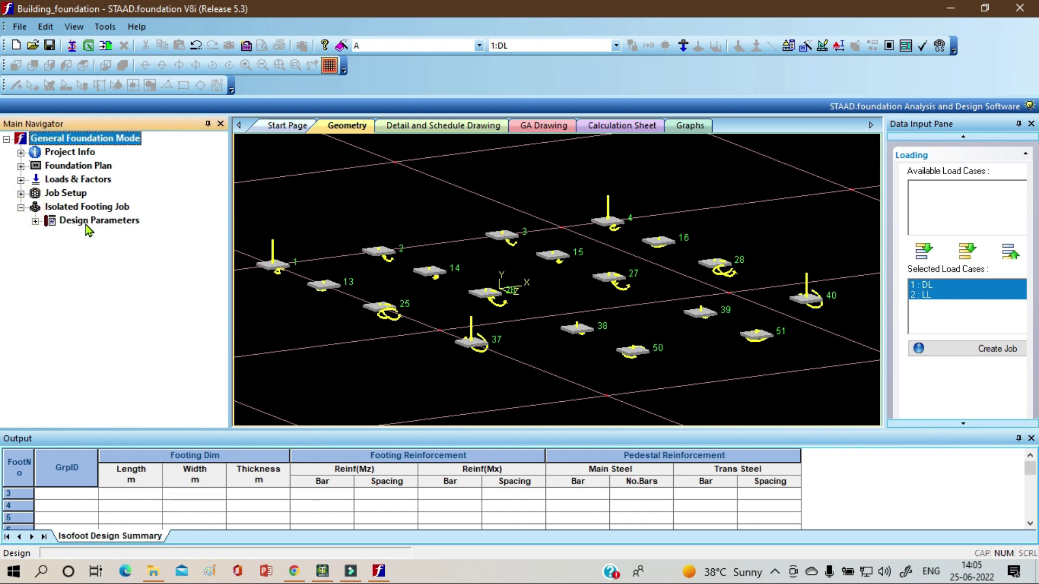
left_click(34, 221)
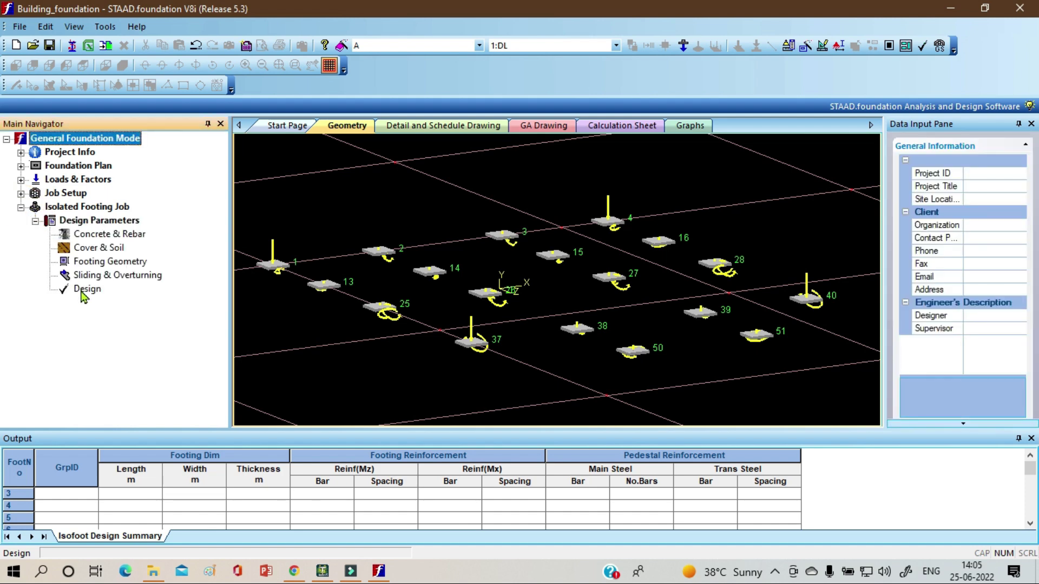
left_click(82, 290)
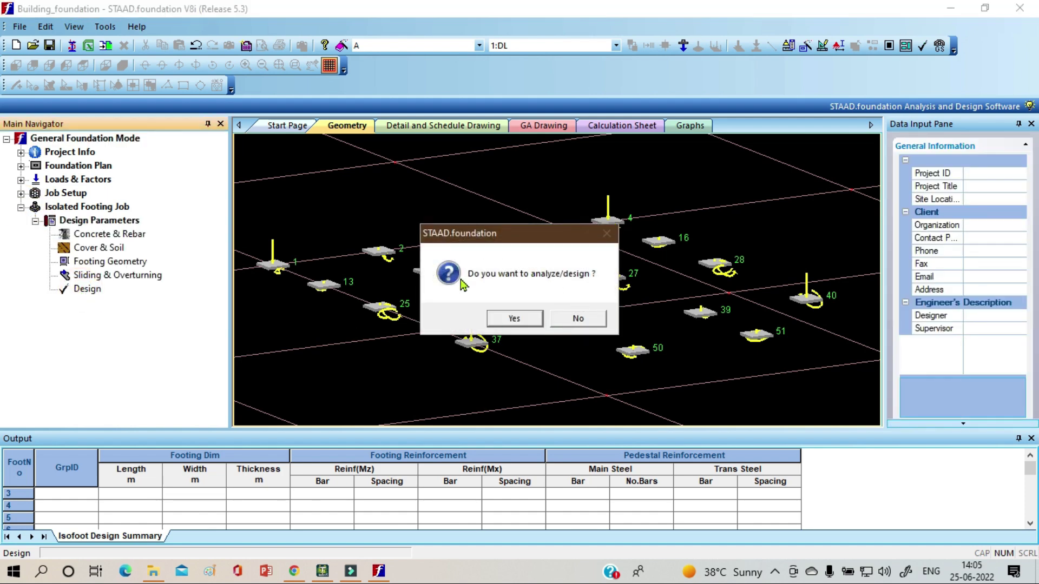
left_click(518, 323)
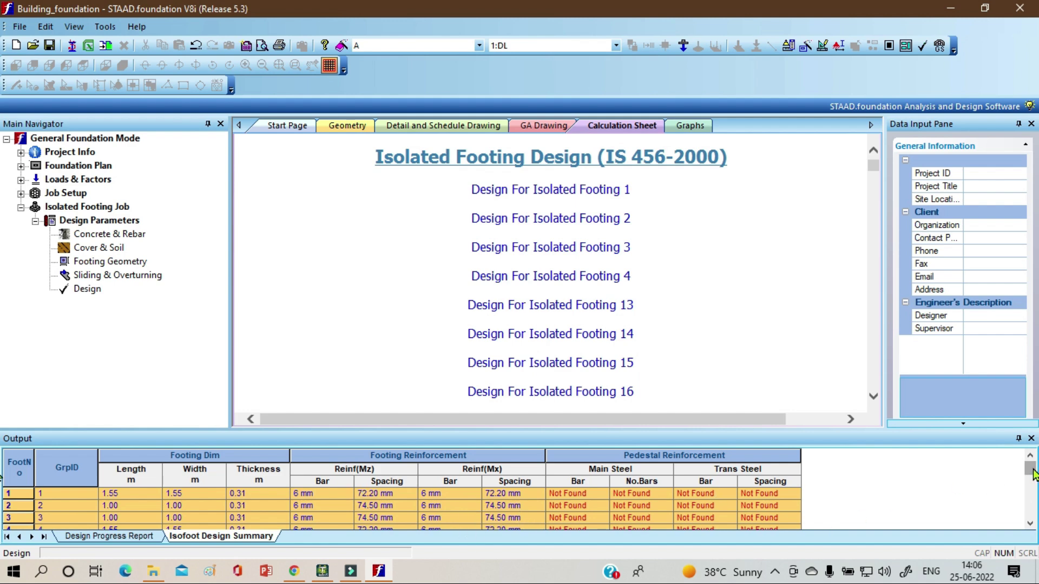
Scroll the Isofoot Design Summary table.
left_click_drag(1029, 465, 1030, 467)
Open footing 1's detail drawing and bring its plan and ELEVATION label into view.
left_click(395, 128)
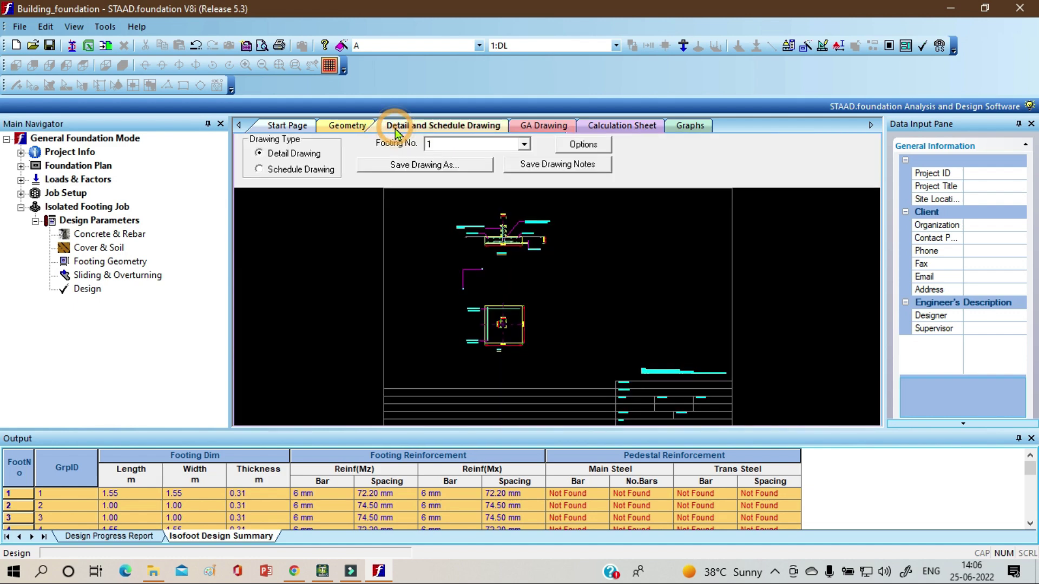
scroll(473, 232, "down", 5)
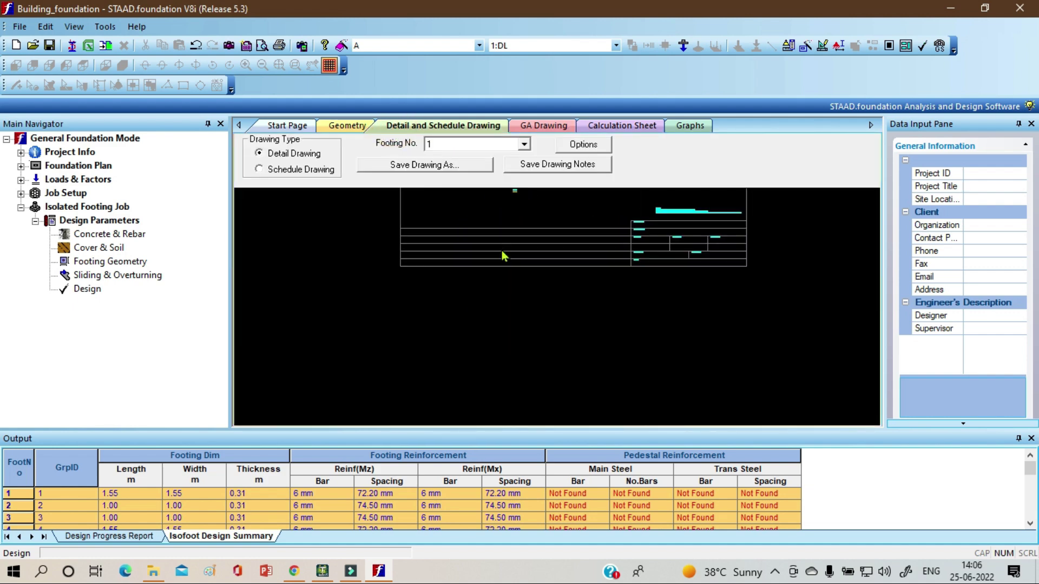
mouse_move(506, 293)
left_mouse_down()
mouse_move(504, 269)
mouse_move(494, 274)
mouse_move(485, 391)
left_mouse_up()
scroll(498, 286, "down", 2)
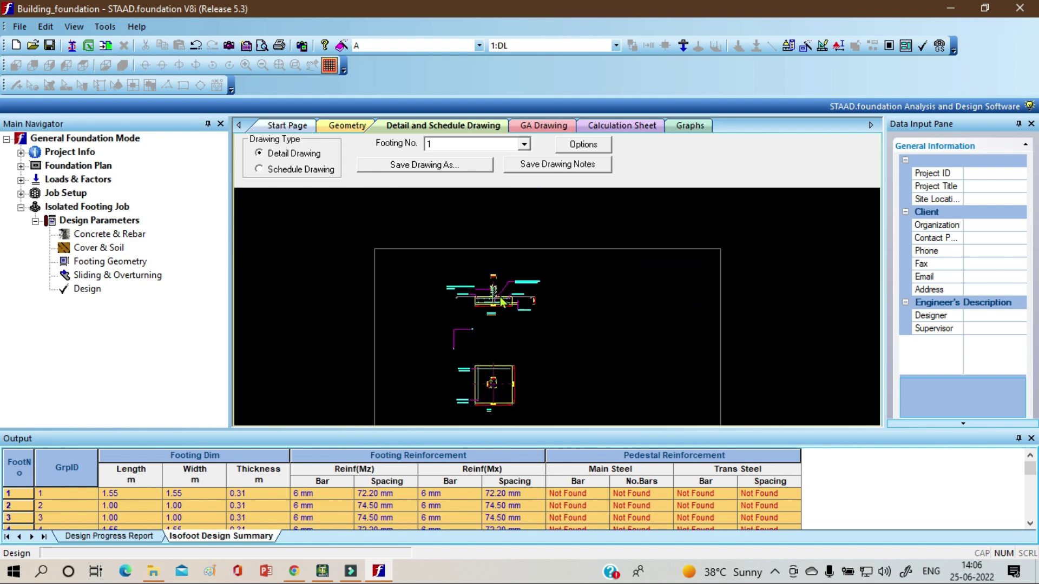
scroll(495, 287, "up", 4)
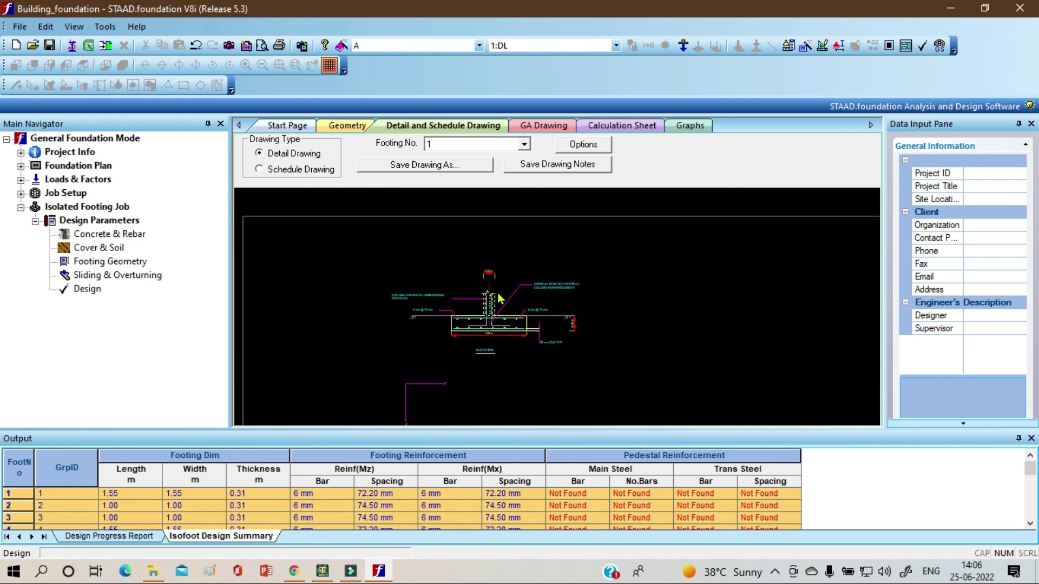
left_click_drag(518, 296, 575, 256)
Pan and zoom to centre the footing elevation and its 6 mm @ 70 mm reinforcement.
scroll(404, 272, "up", 1)
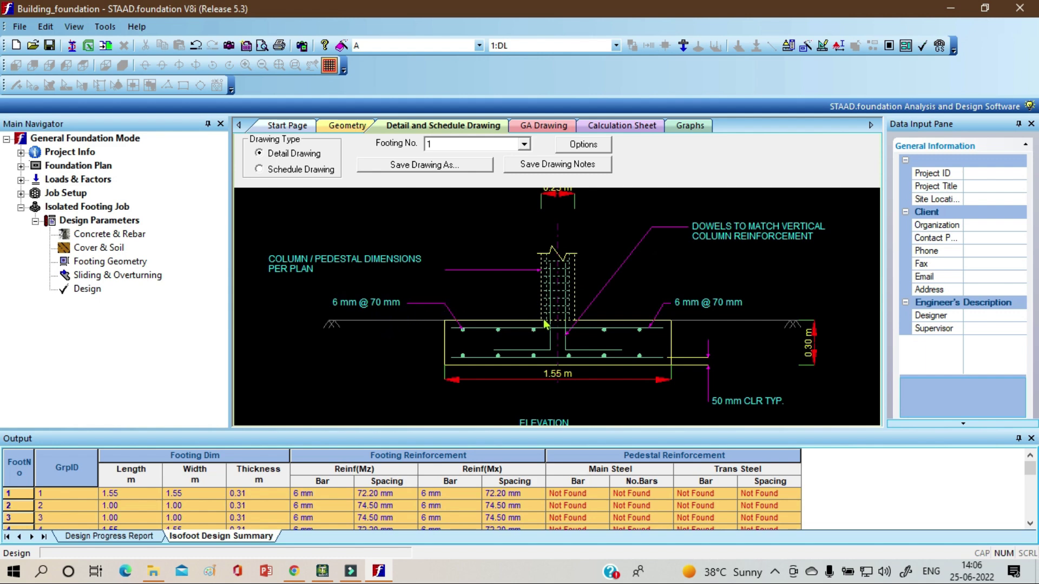
left_click_drag(543, 321, 482, 294)
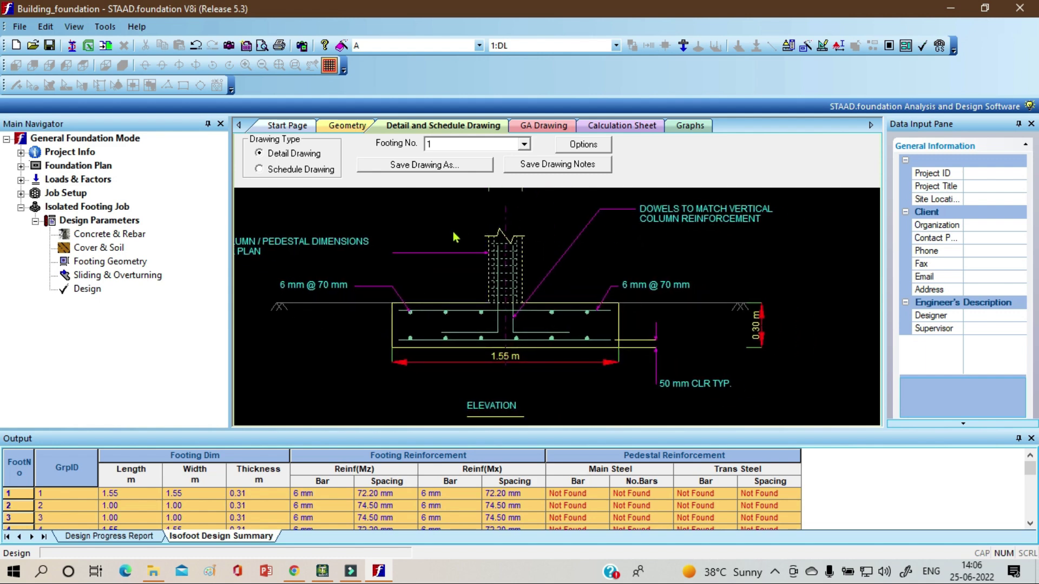
left_click_drag(603, 373, 577, 369)
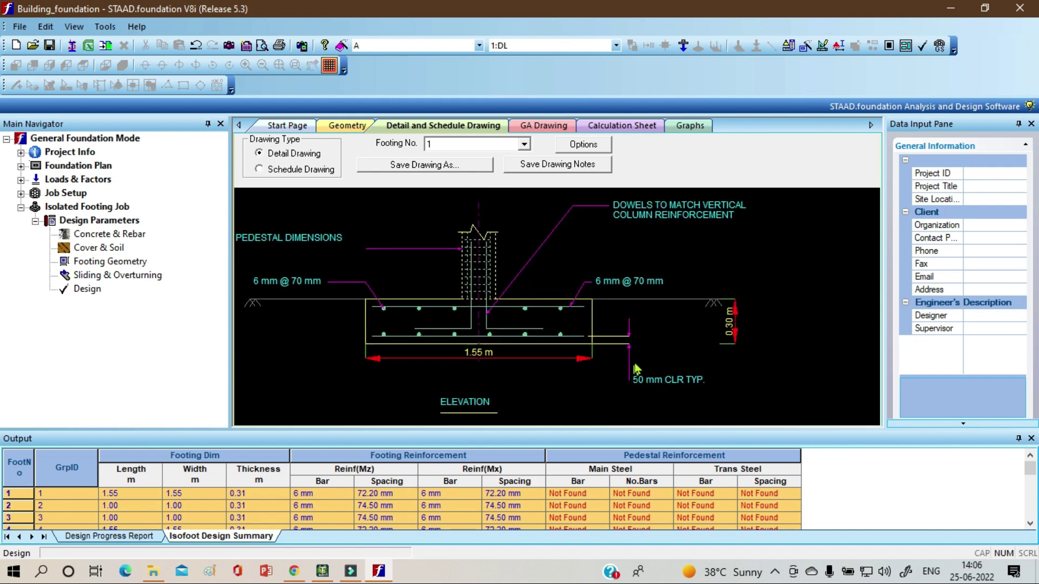
mouse_move(670, 340)
left_mouse_down()
mouse_move(673, 357)
mouse_move(672, 290)
left_mouse_up()
left_click_drag(577, 364, 587, 440)
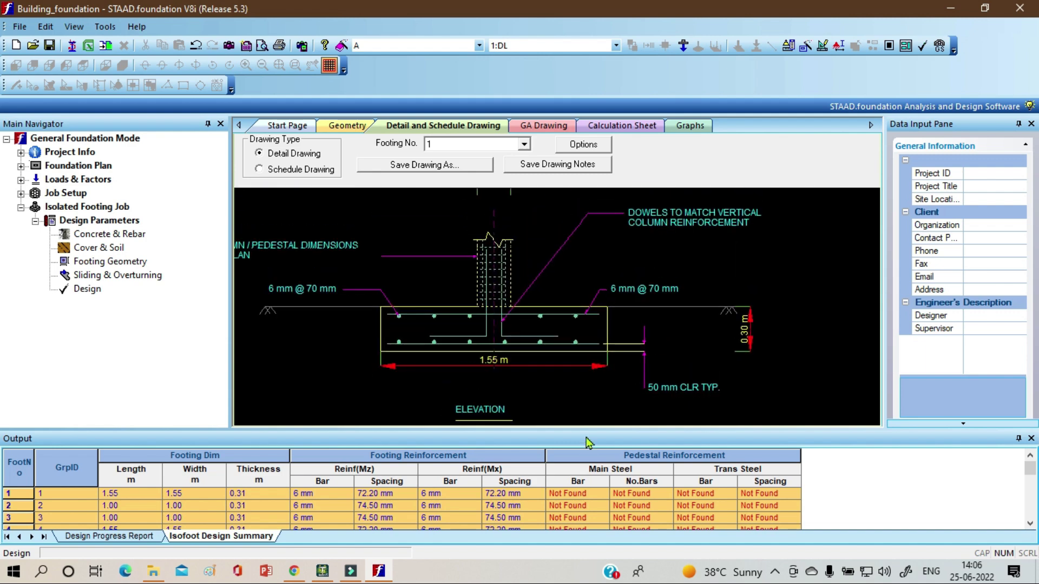
scroll(547, 290, "up", 5)
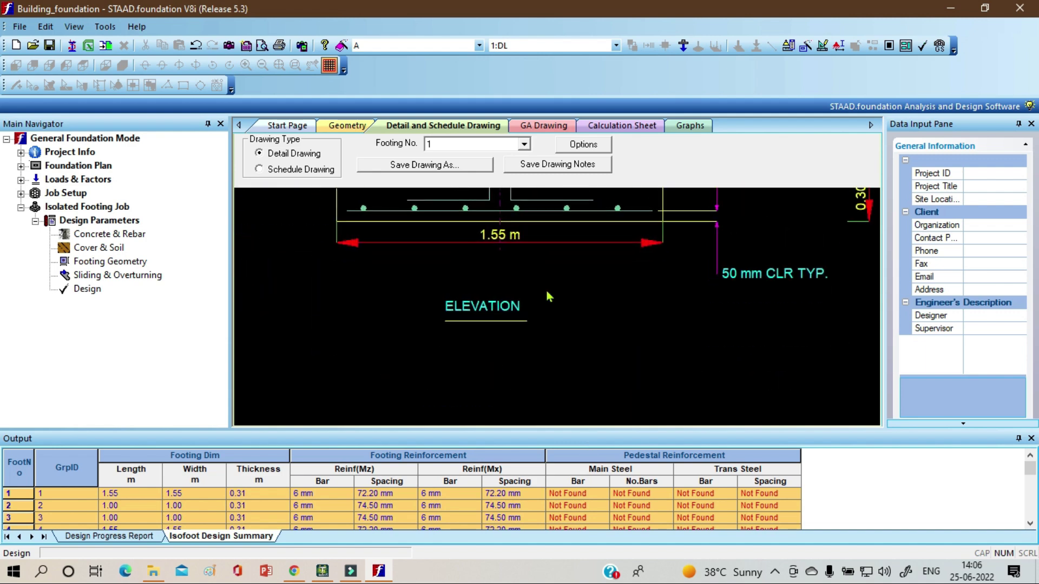
scroll(503, 374, "down", 6)
mouse_move(502, 369)
left_mouse_down()
mouse_move(501, 260)
mouse_move(492, 401)
mouse_move(471, 259)
left_mouse_up()
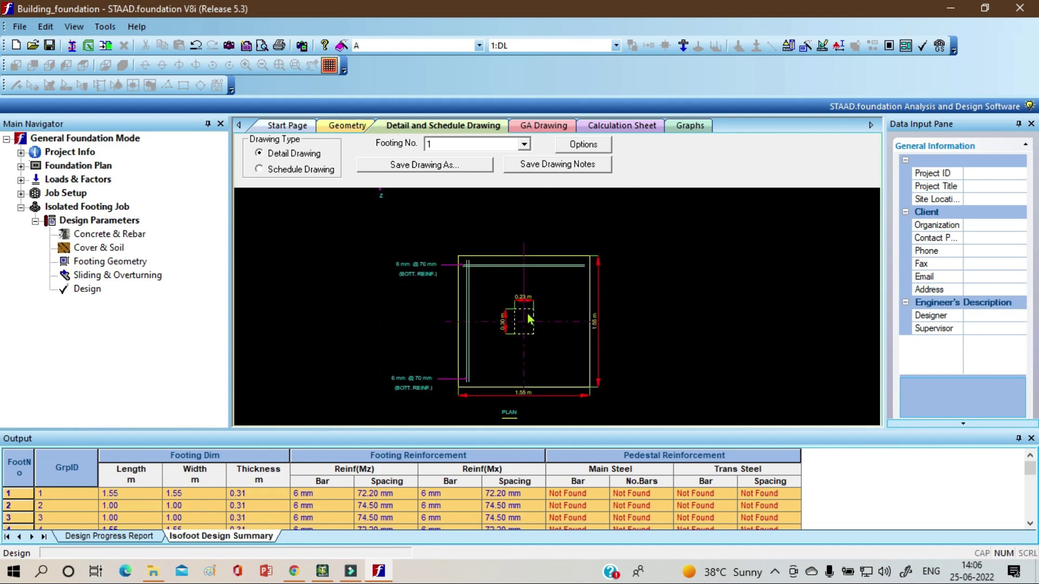
scroll(529, 334, "up", 6)
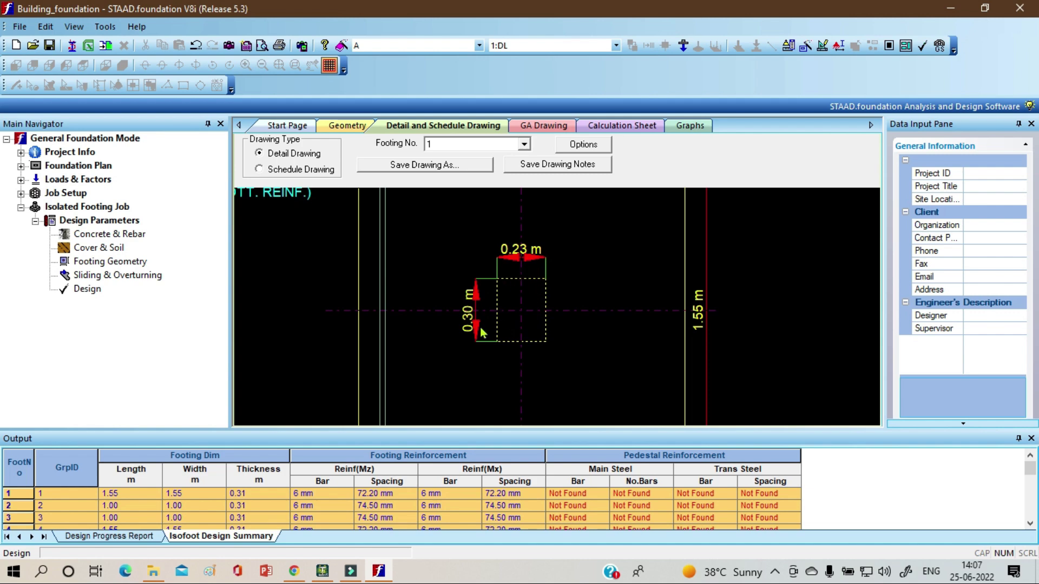
scroll(509, 261, "up", 2)
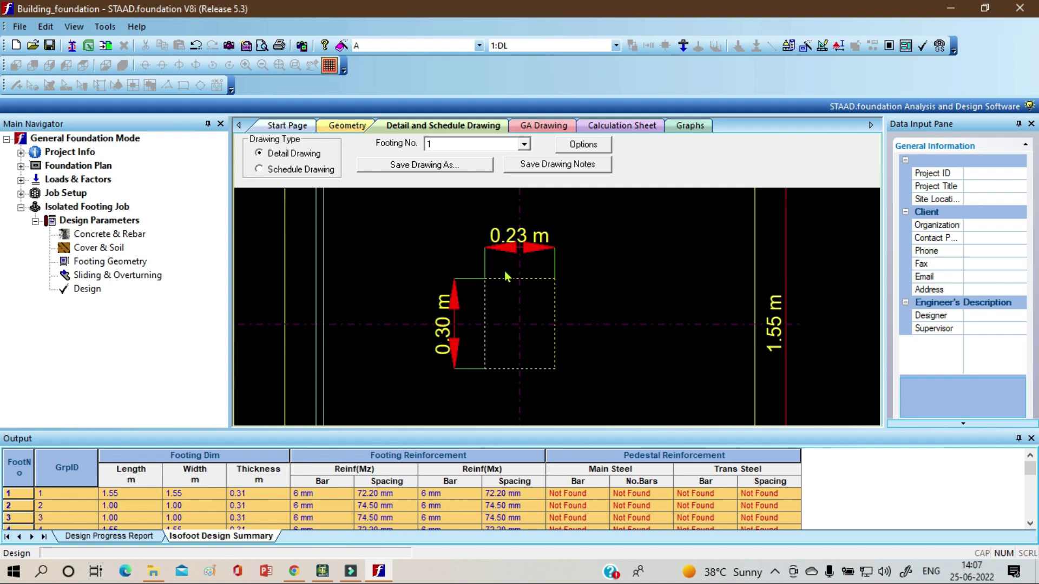
scroll(504, 278, "down", 4)
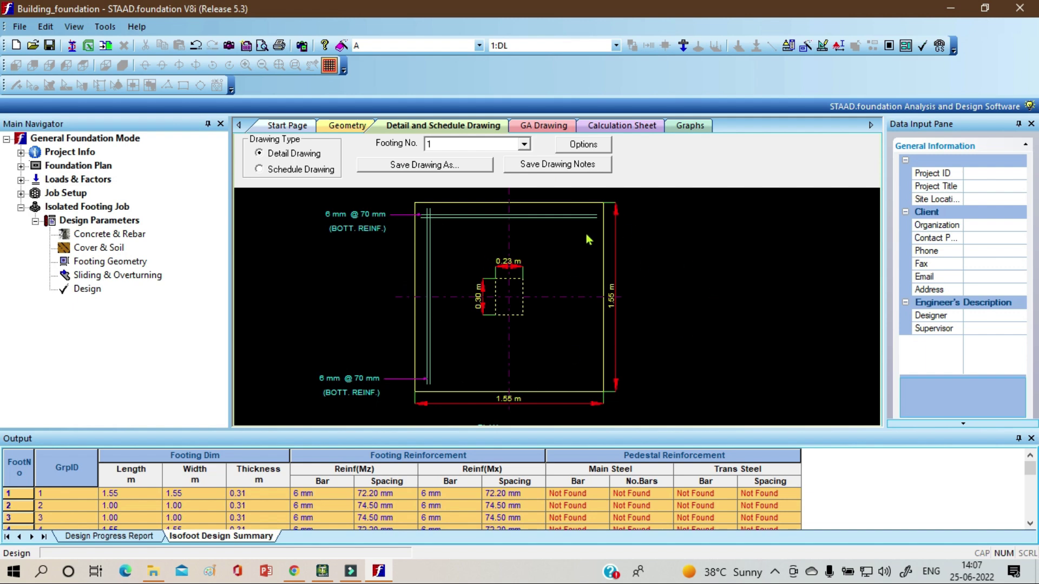
Open the GA drawing and zoom over the layout of all footings.
left_click(541, 125)
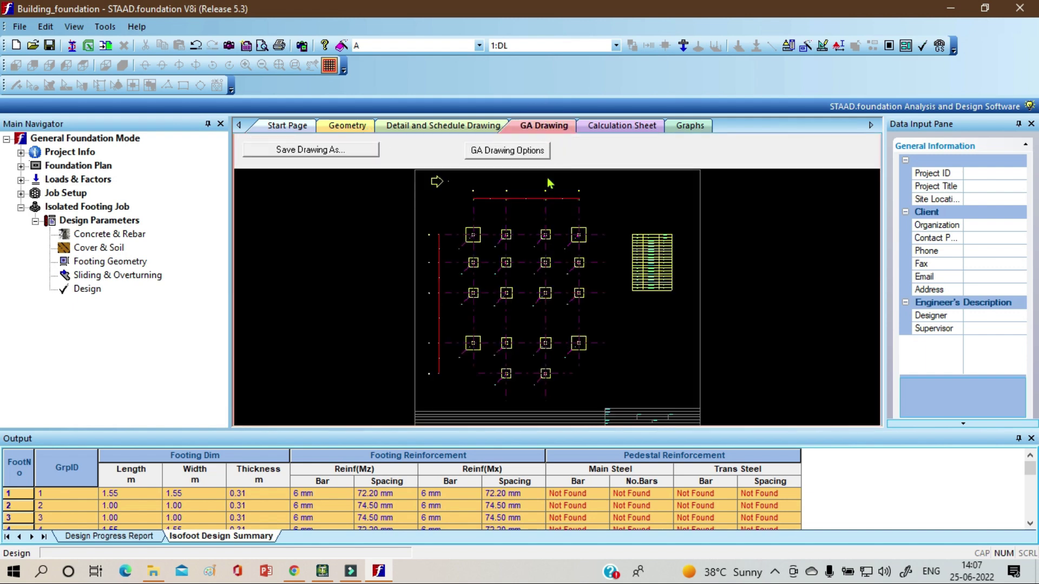
scroll(478, 229, "up", 5)
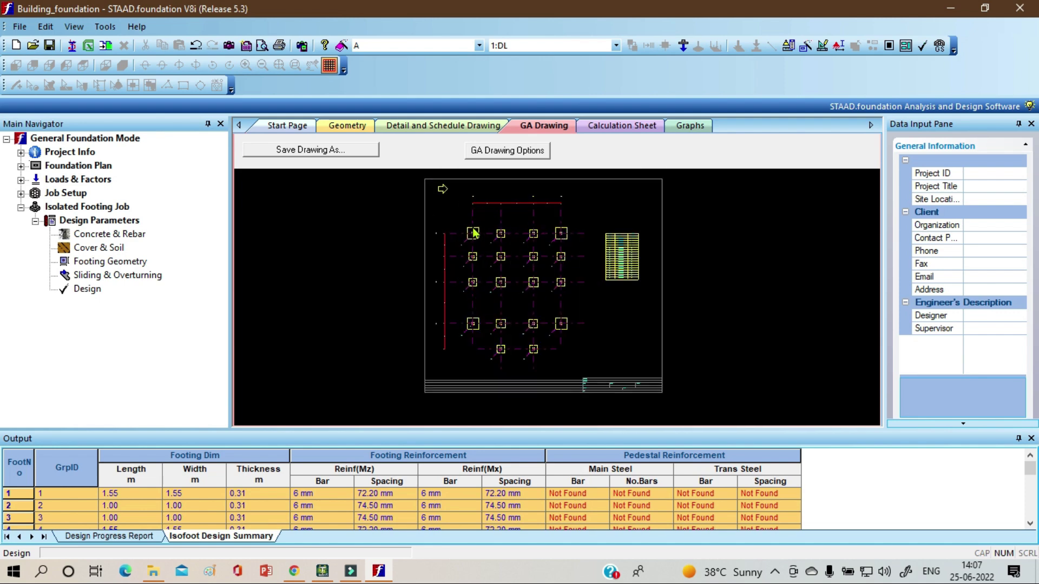
scroll(499, 242, "up", 3)
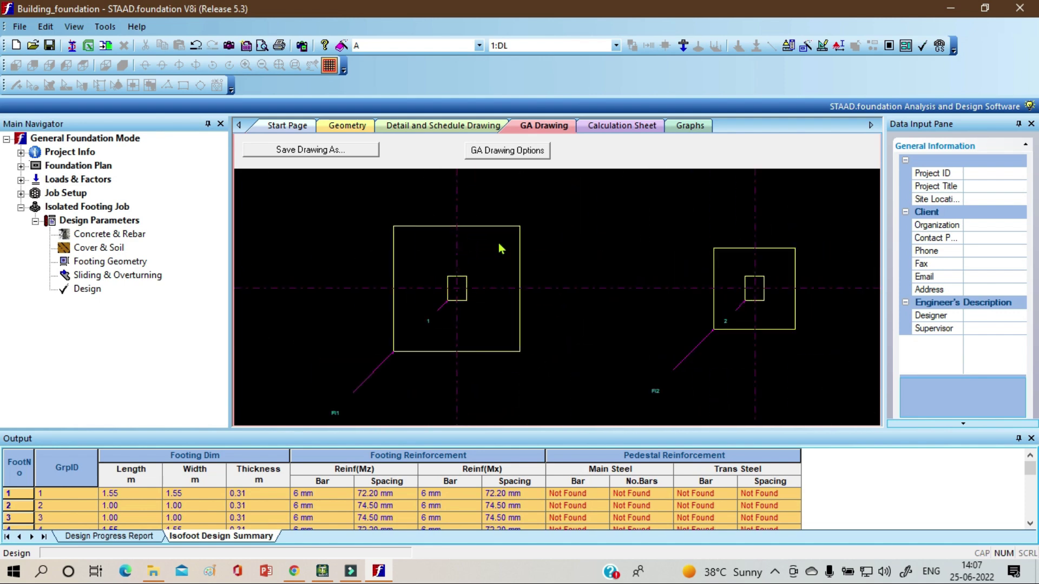
scroll(498, 242, "down", 2)
scroll(493, 248, "down", 4)
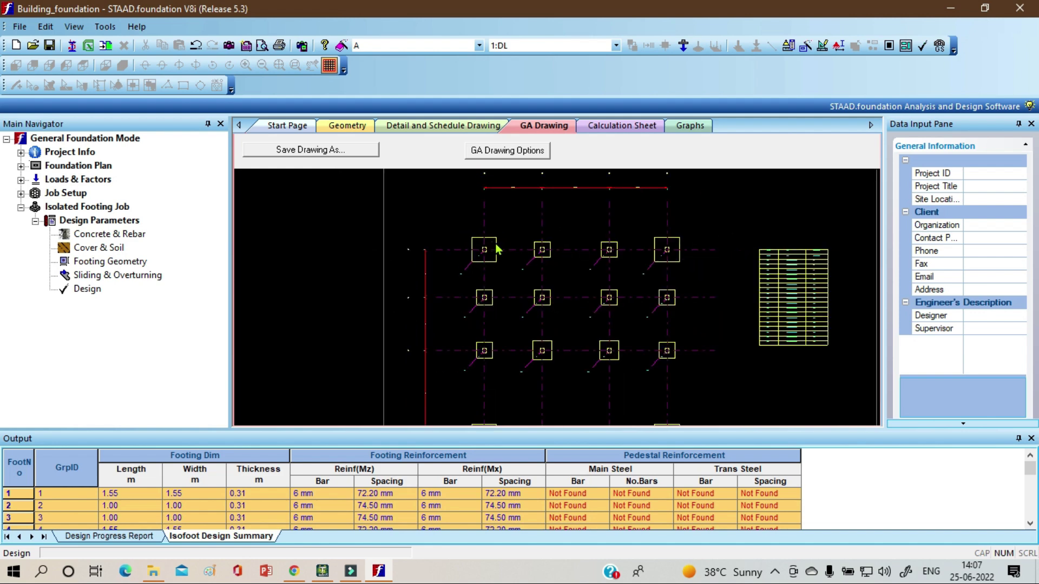
scroll(823, 267, "up", 2)
scroll(701, 253, "up", 4)
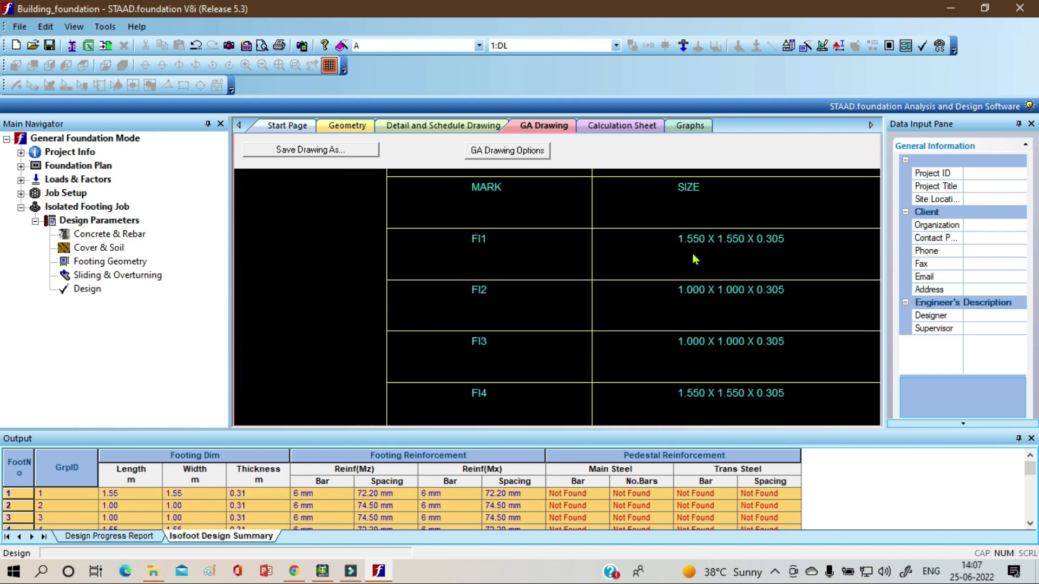
scroll(438, 310, "up", 2)
scroll(586, 316, "down", 2)
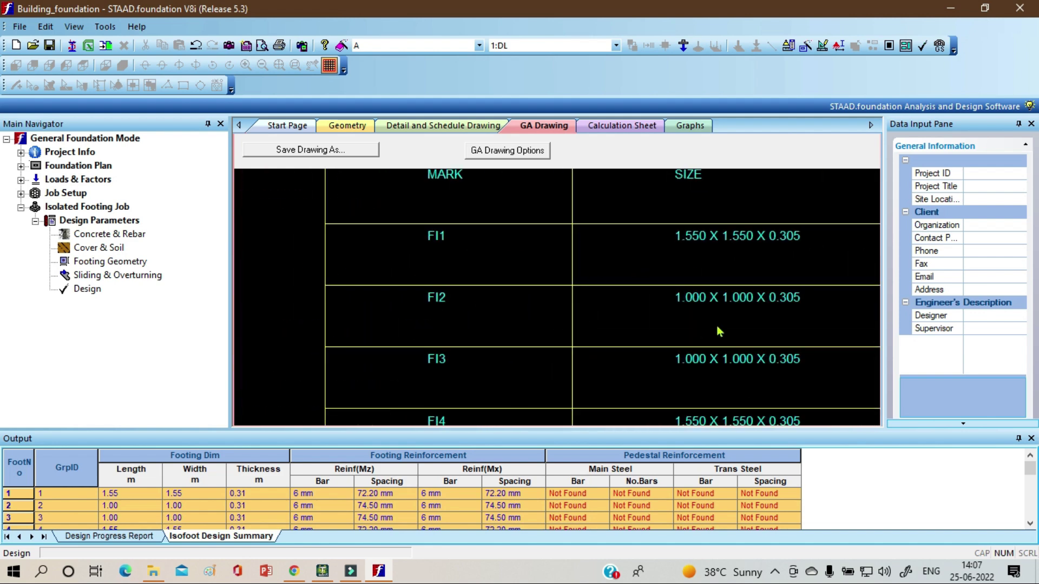
scroll(714, 328, "down", 2)
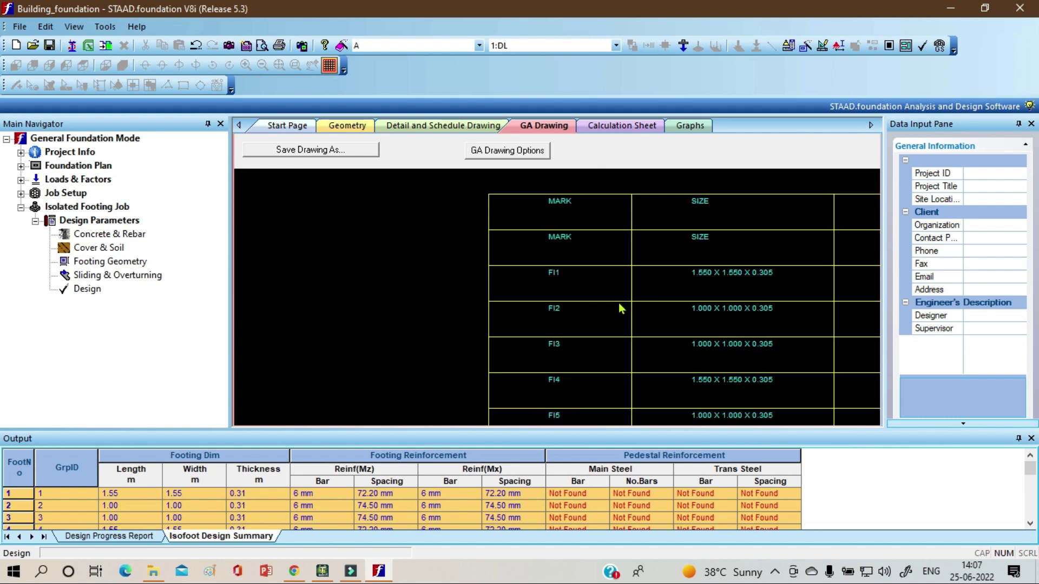
Pan down the MARK/SIZE schedule through rows FI2 to FI15, then return to the Start Page.
middle_click_drag(618, 304, 602, 185)
middle_click_drag(668, 297, 622, 162)
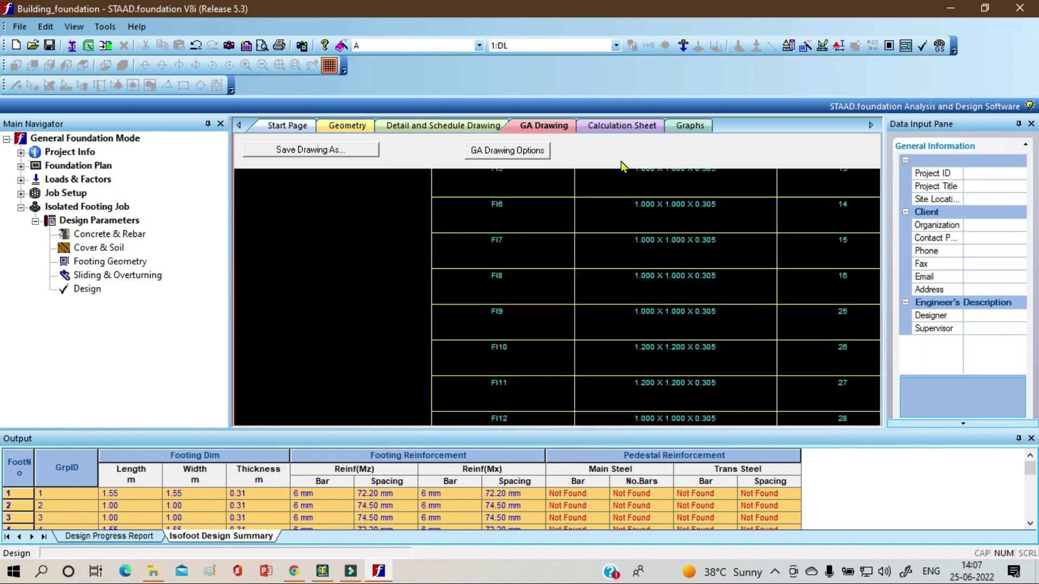
middle_click_drag(689, 301, 602, 293)
scroll(603, 294, "up", 5)
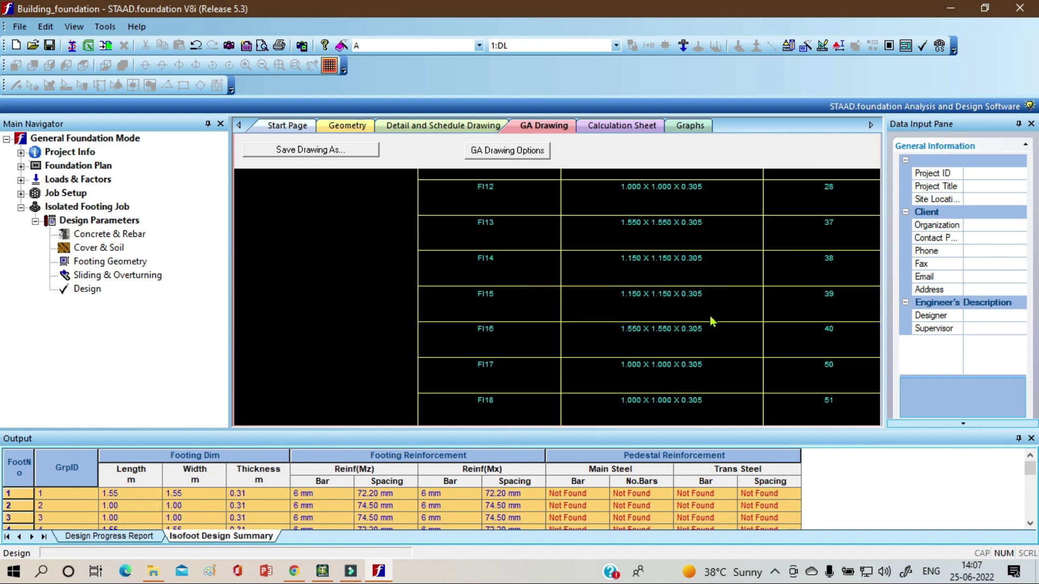
scroll(689, 297, "down", 6)
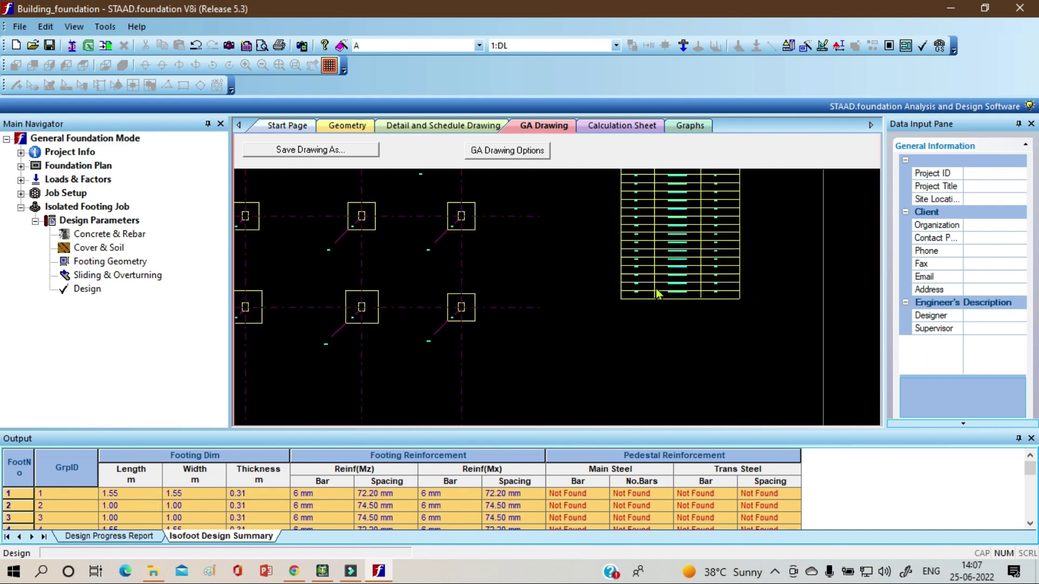
left_click(286, 124)
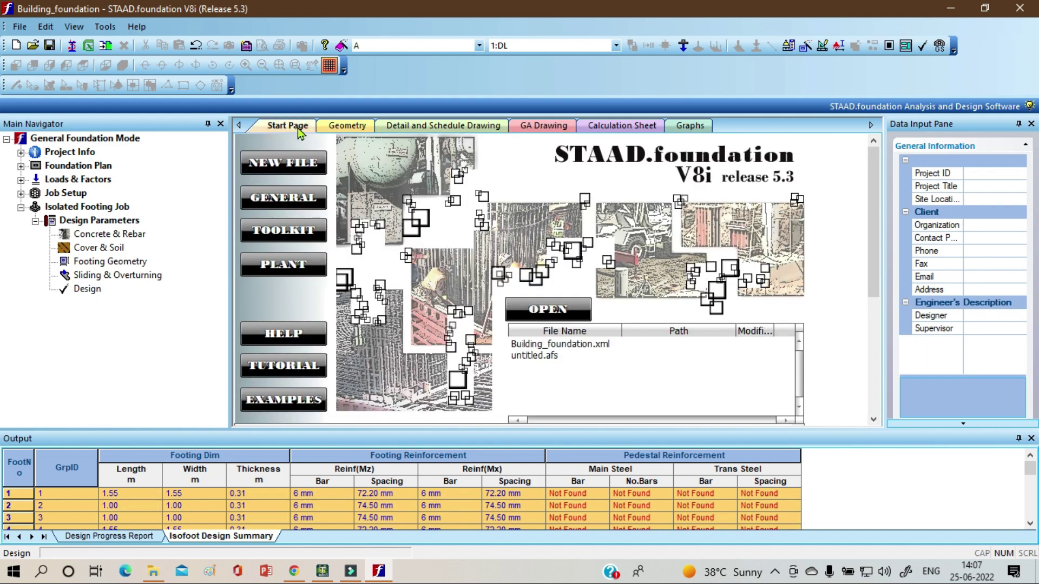
Cycle through the 3D, detail and GA views, then open the calculations for Isolated Footing 1.
left_click(341, 127)
left_click(403, 125)
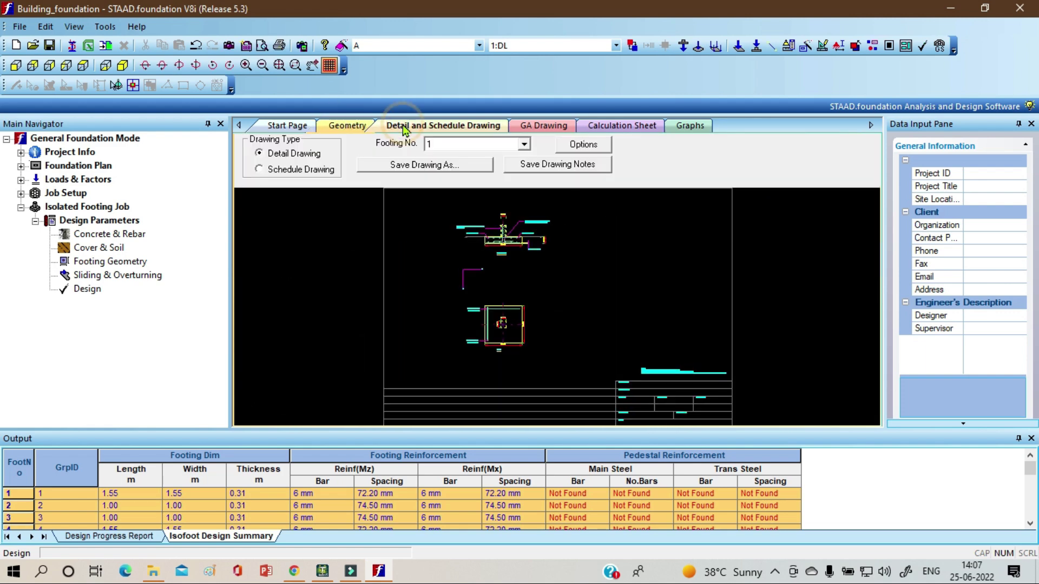
left_click(530, 127)
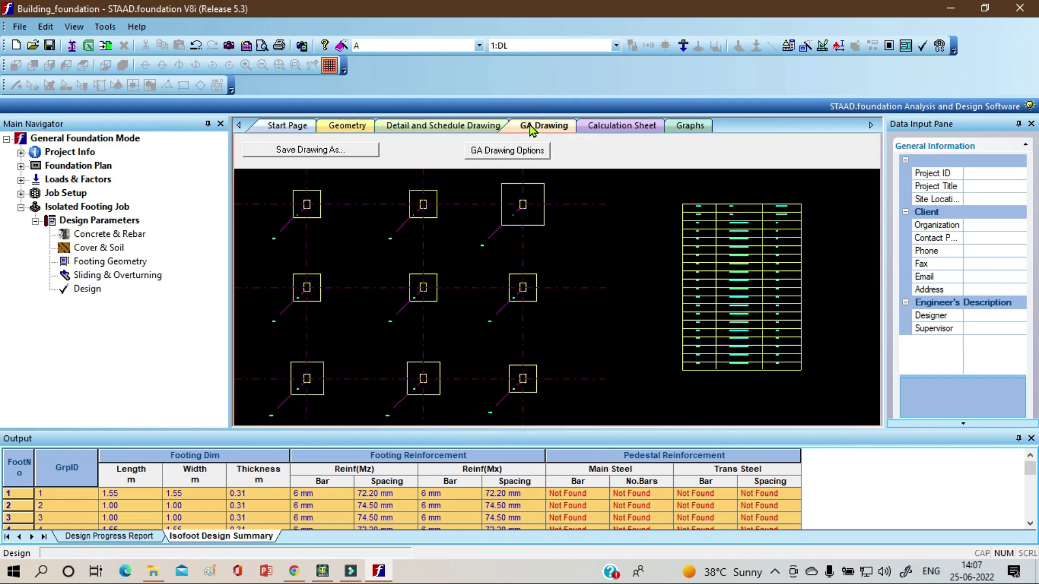
left_click(622, 128)
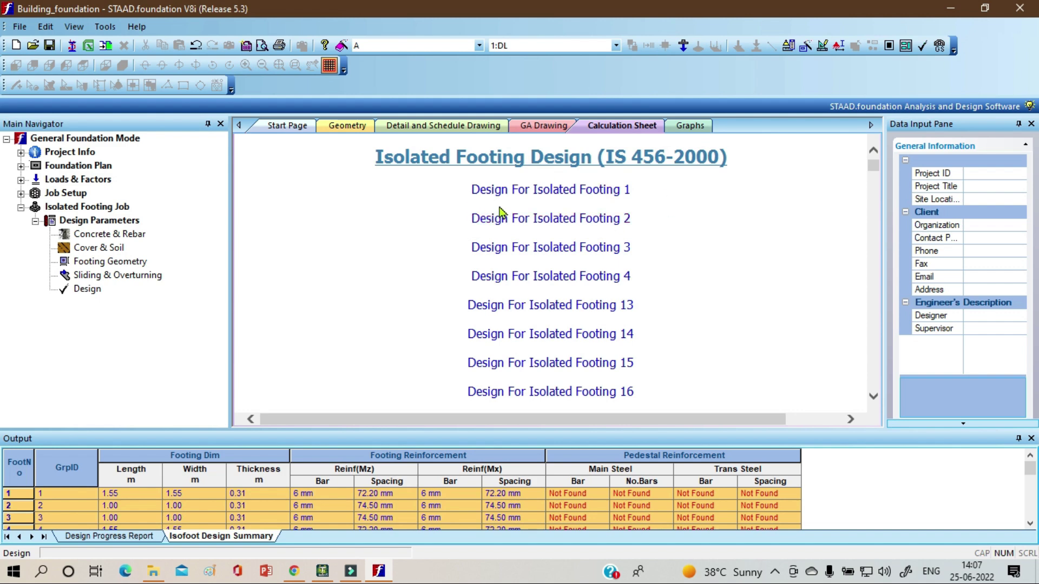
left_click(530, 194)
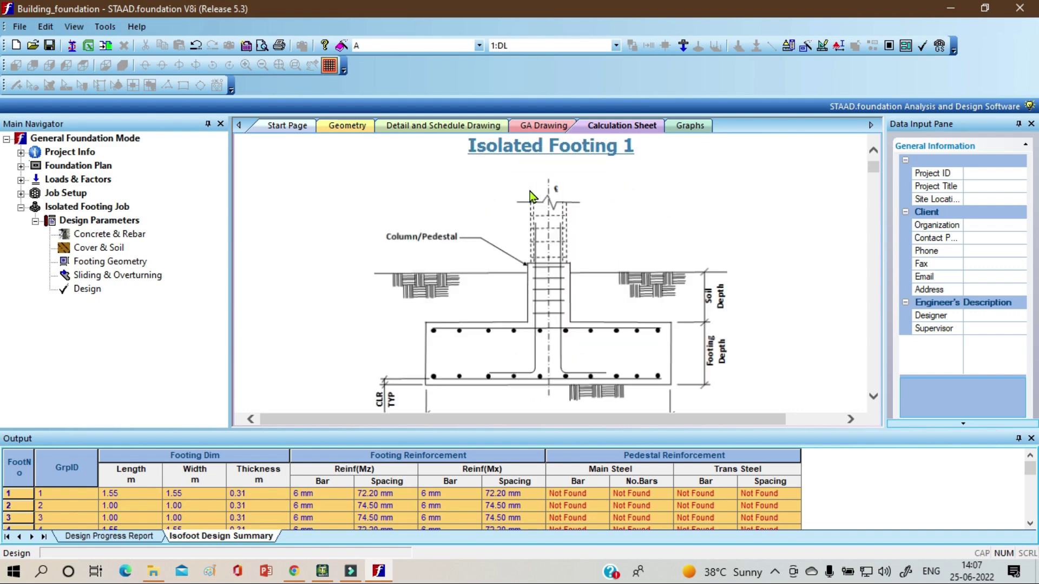
Scroll through Input Values and Design Parameters: 25 N/mm2 concrete and 415 N/mm2 steel.
scroll(541, 330, "down", 6)
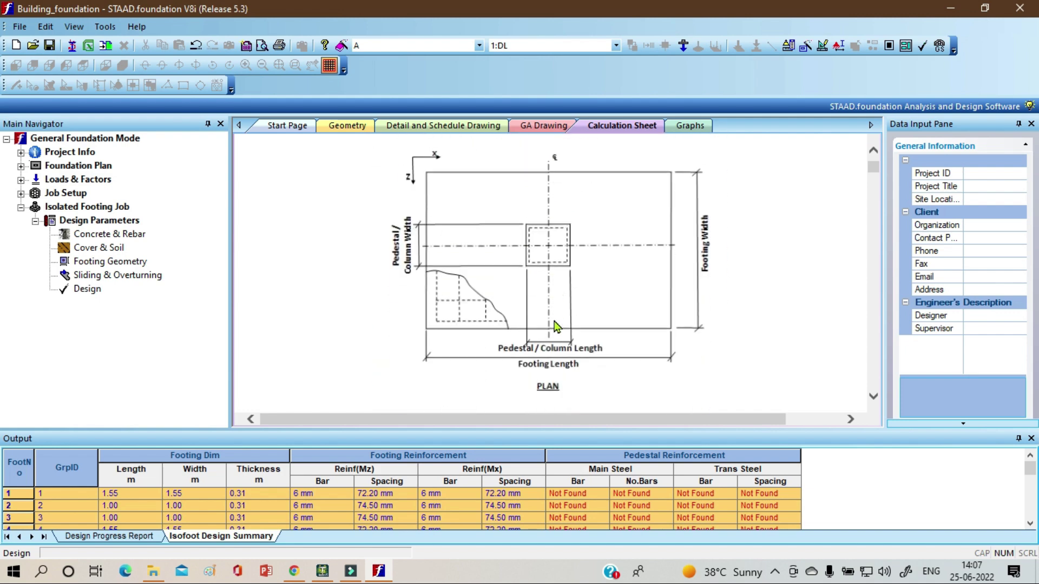
scroll(555, 324, "down", 3)
scroll(555, 324, "down", 4)
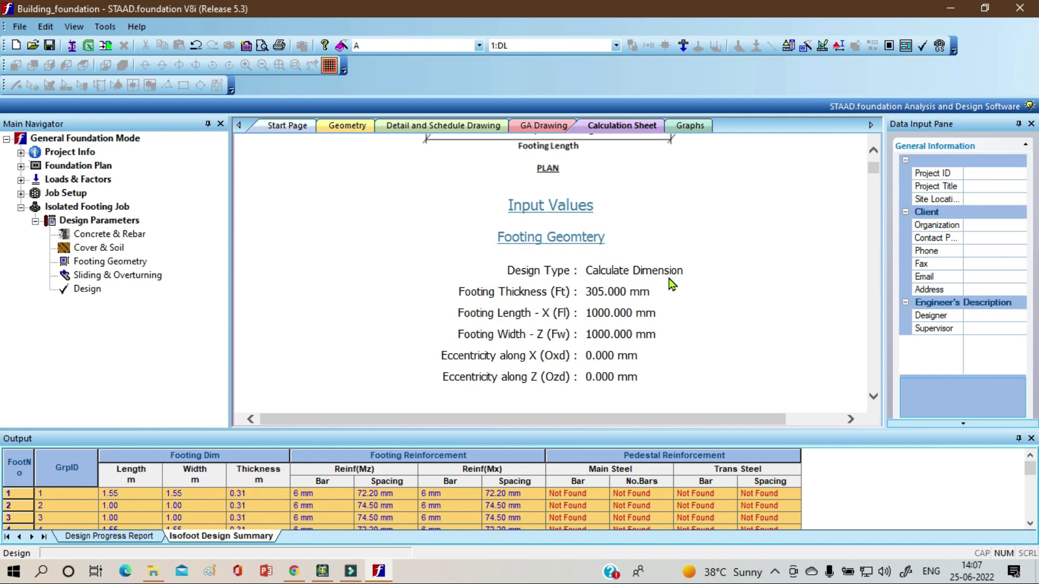
scroll(669, 278, "down", 1)
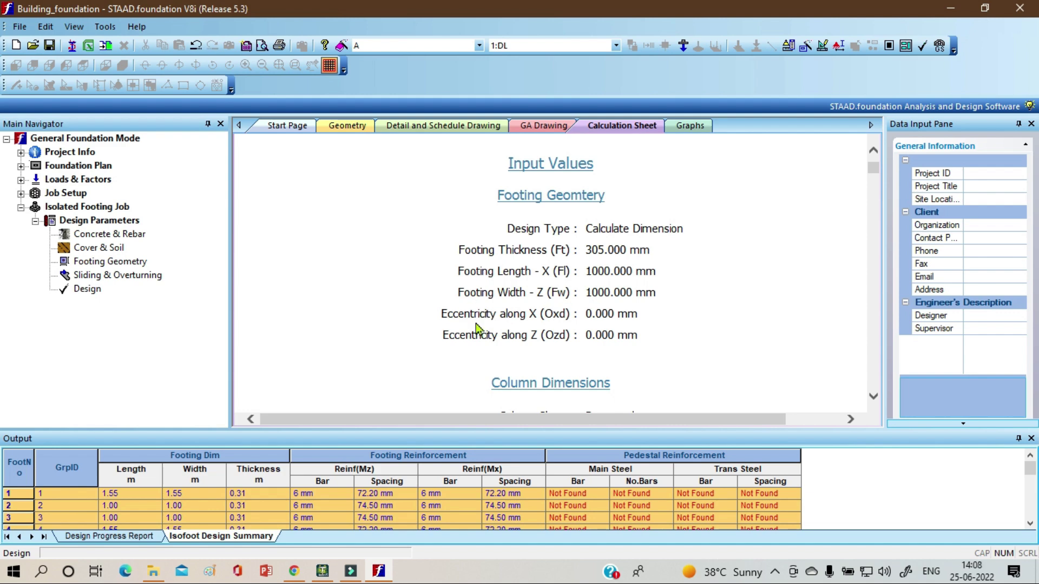
scroll(589, 343, "down", 4)
scroll(588, 343, "down", 1)
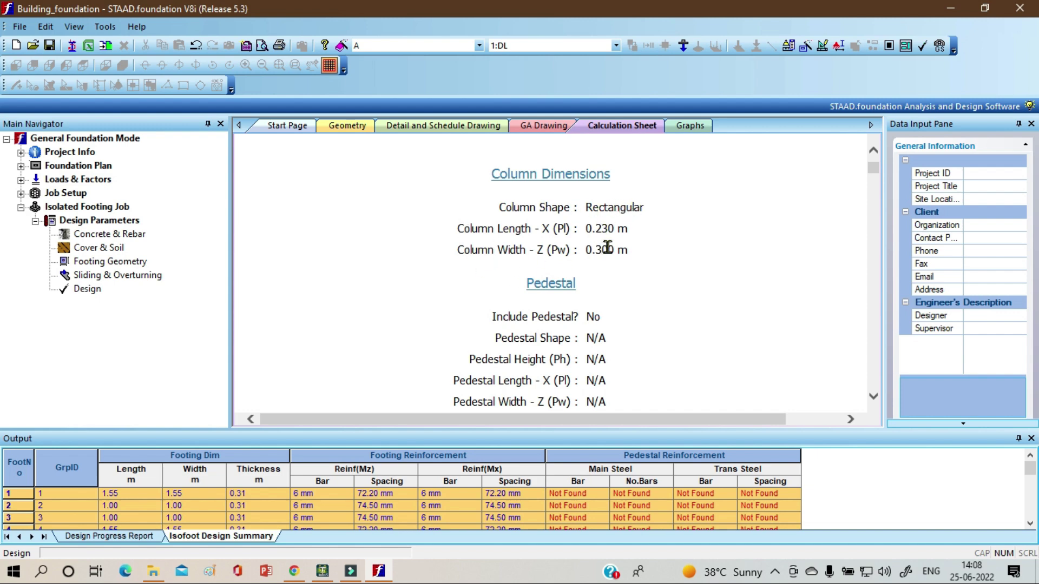
scroll(595, 260, "down", 1)
scroll(567, 253, "down", 2)
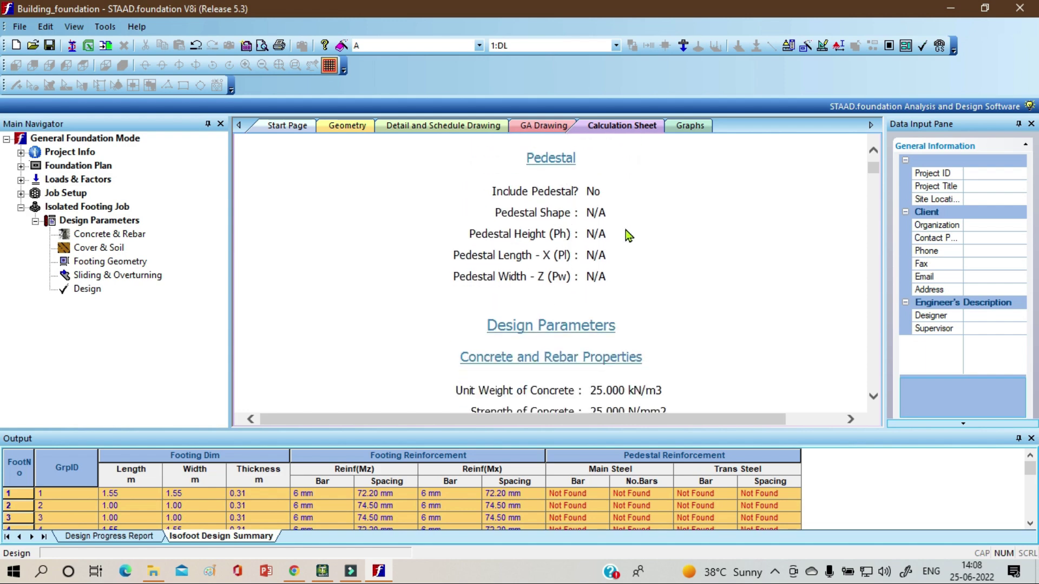
scroll(680, 251, "down", 3)
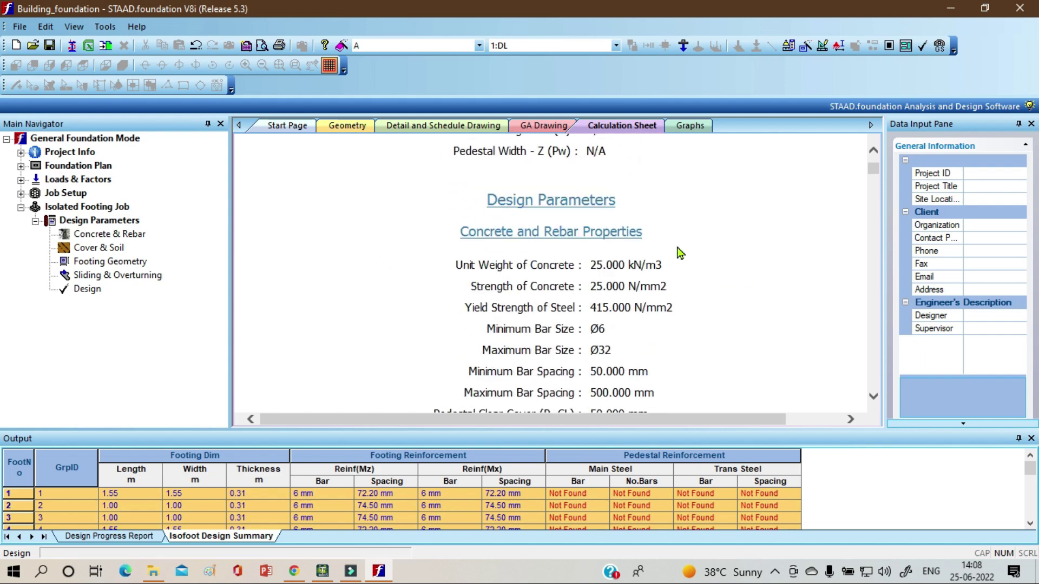
scroll(679, 253, "down", 1)
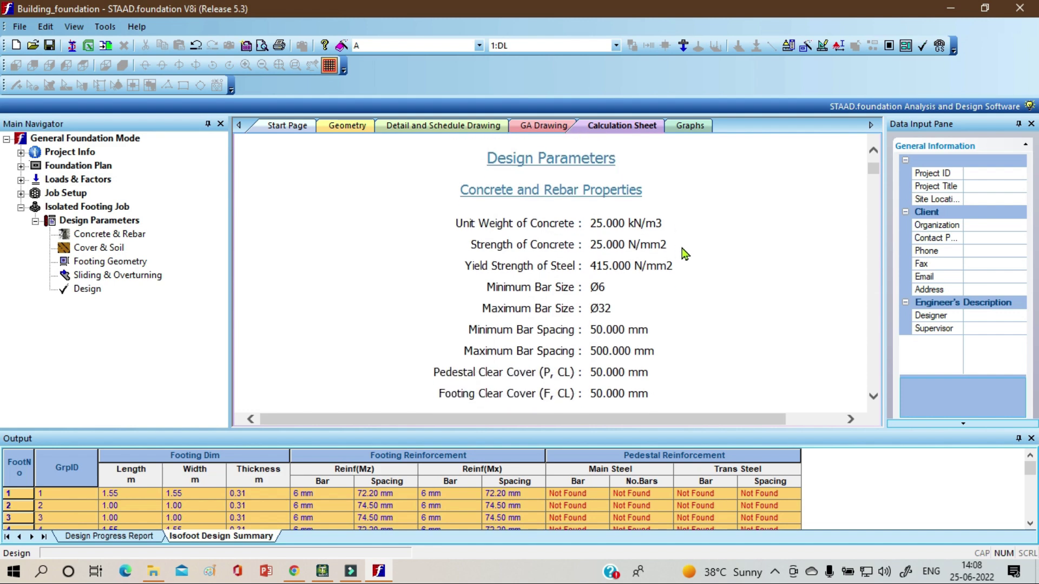
scroll(676, 267, "down", 1)
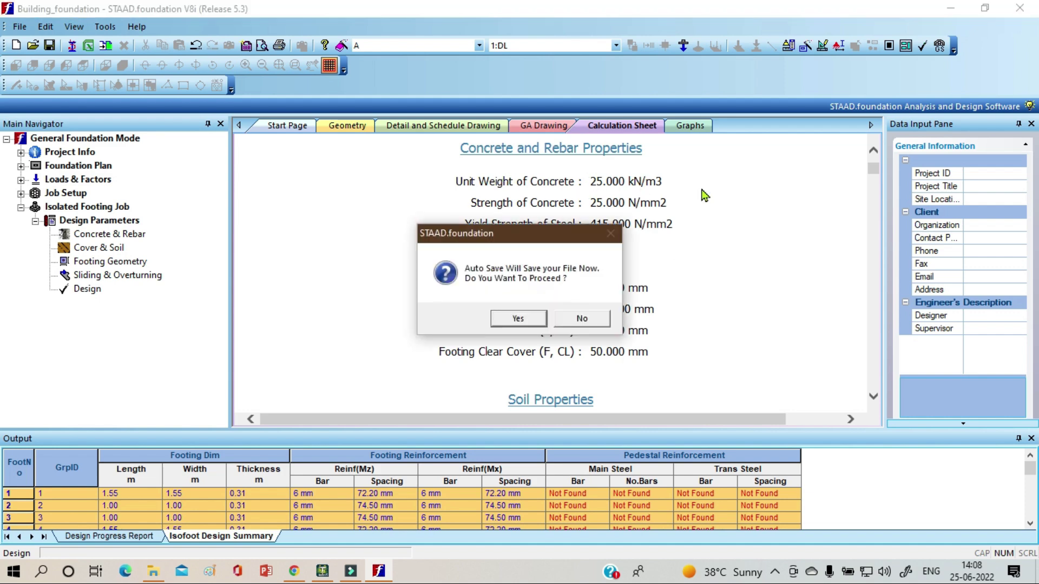
Accept the auto-save, then scroll to the 1.500 sliding/overturning factors and DL/LL load combinations.
left_click(499, 321)
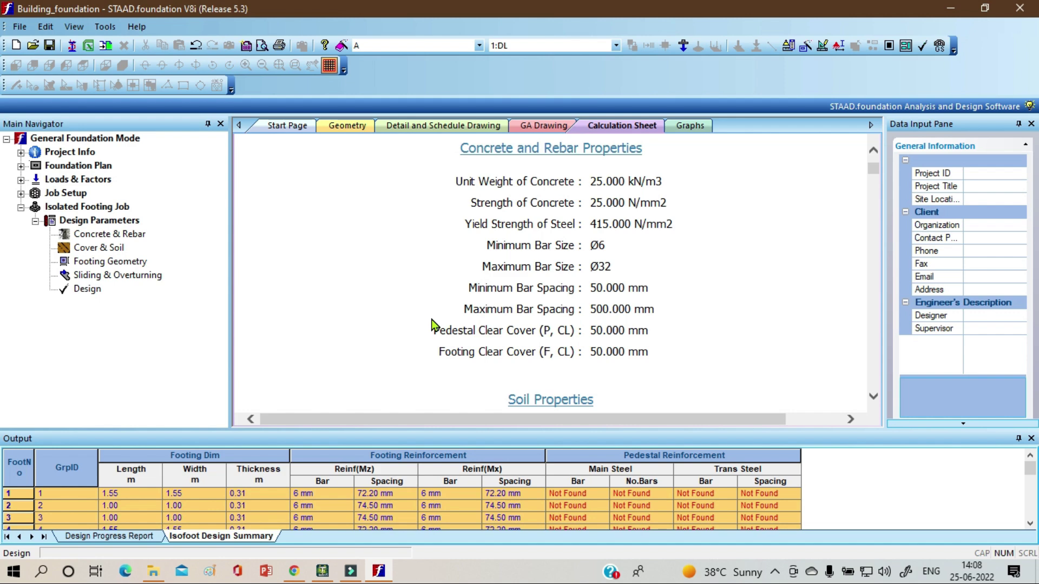
scroll(419, 341, "down", 5)
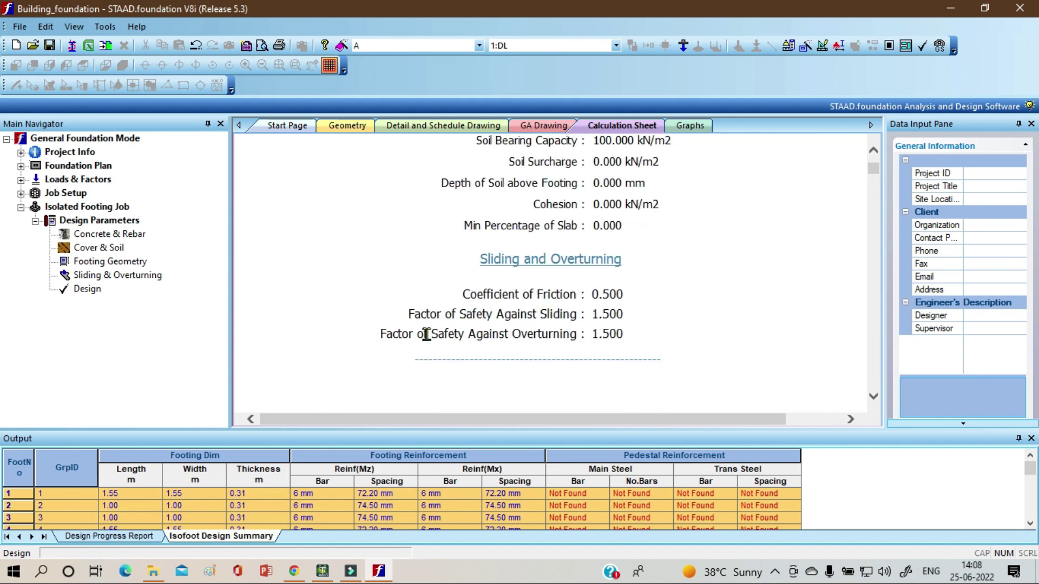
scroll(427, 343, "up", 1)
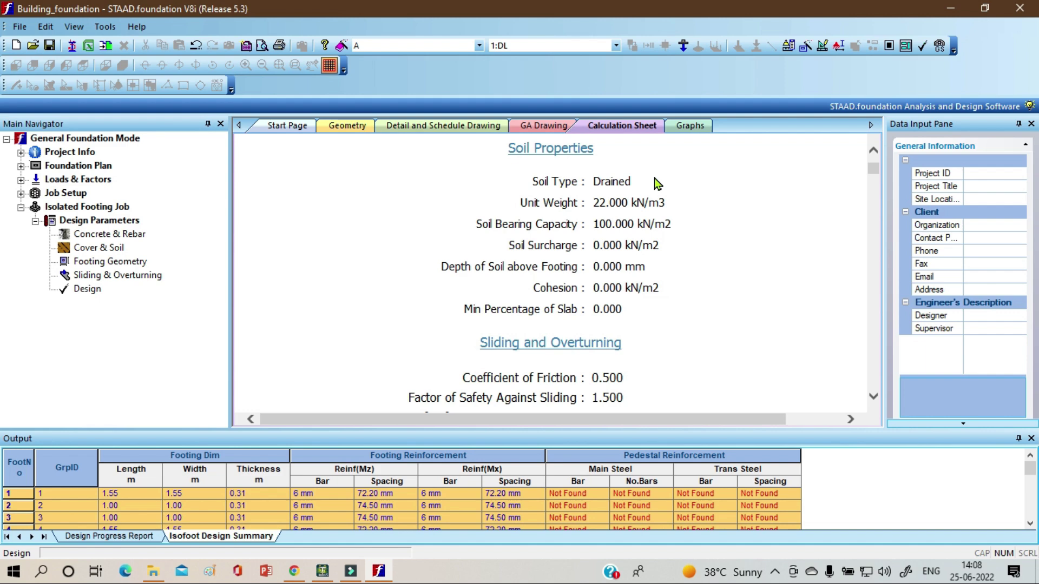
scroll(682, 328, "down", 2)
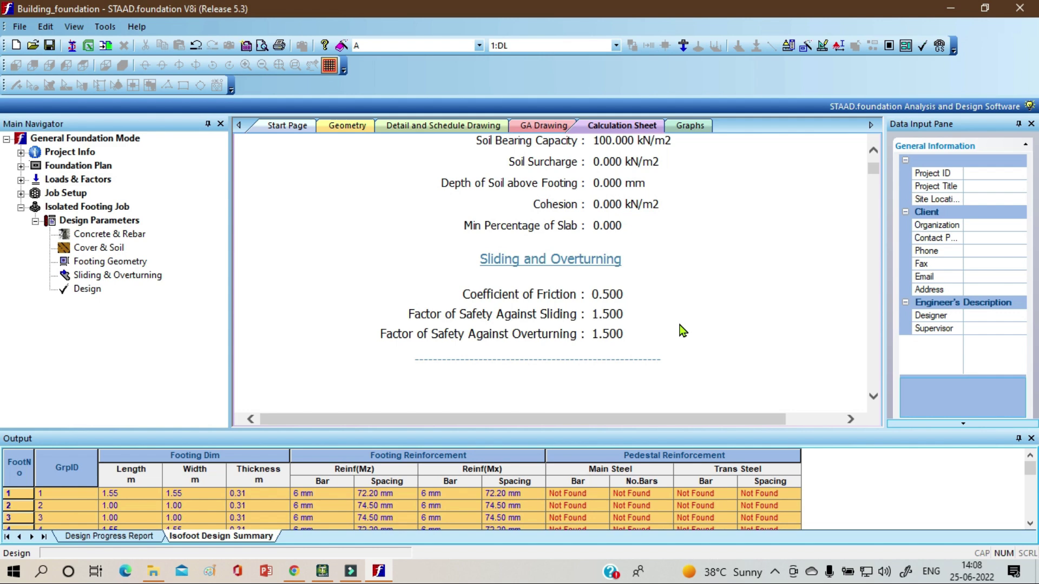
scroll(682, 331, "down", 5)
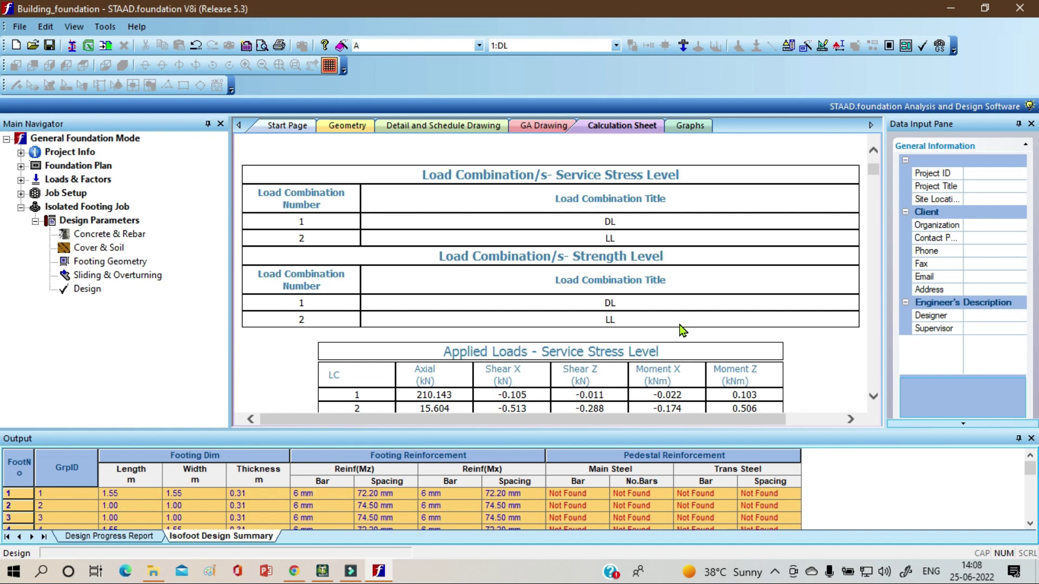
Scroll past Applied Loads - Strength Level to footing size: initial 1.000 m square, minimum area 2.178 m².
scroll(683, 331, "down", 1)
scroll(679, 325, "down", 2)
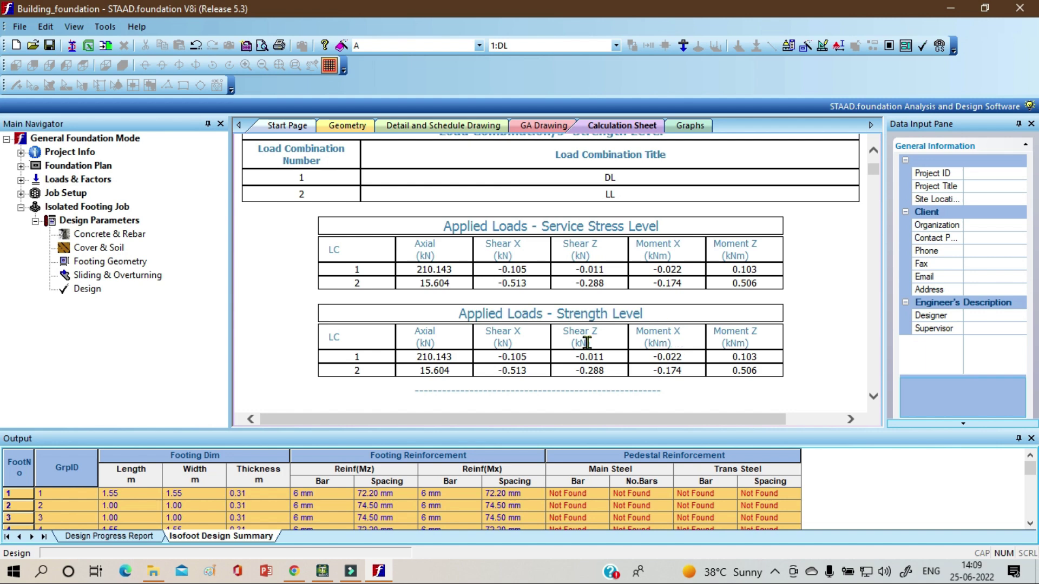
scroll(616, 296, "down", 5)
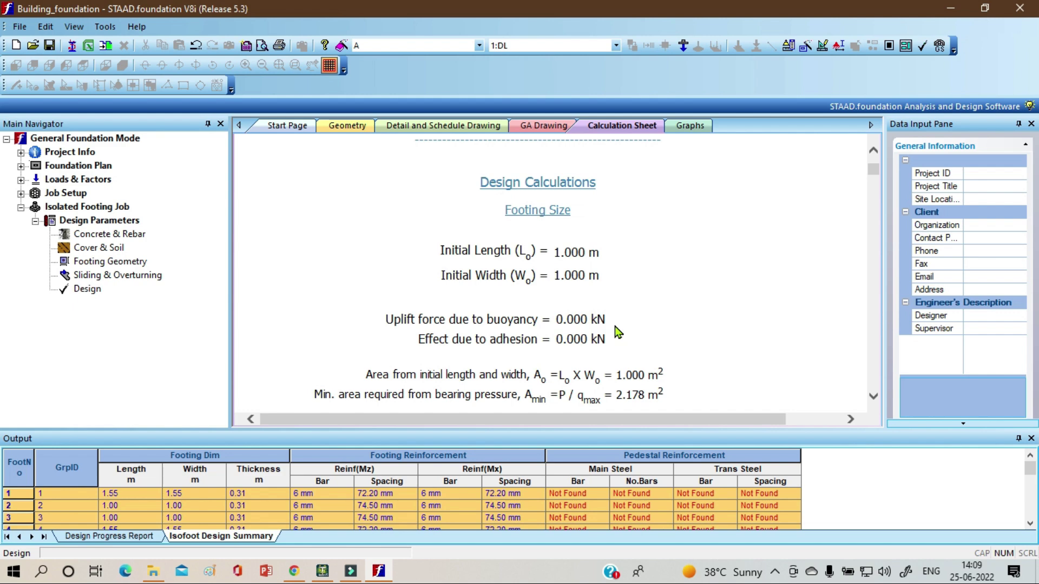
Review the 1.550 m square, 0.305 m deep final footing size and four-corner pressures.
scroll(622, 336, "down", 1)
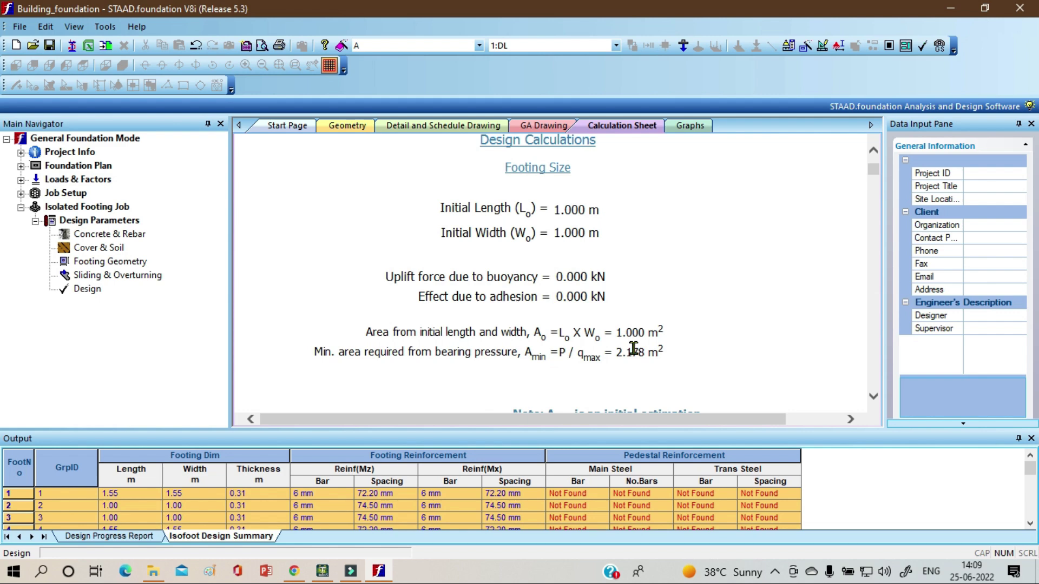
scroll(684, 360, "down", 5)
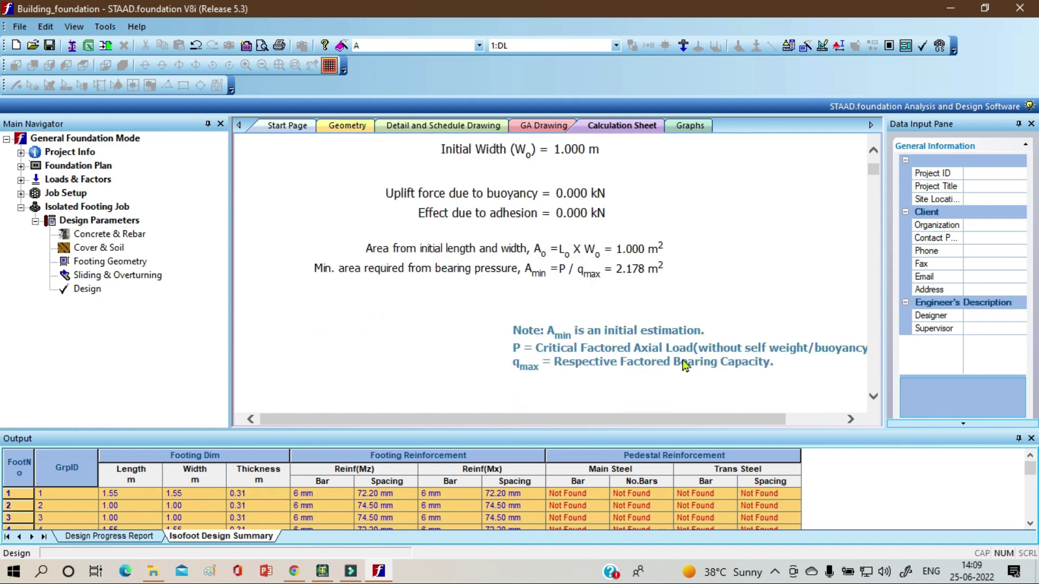
scroll(662, 341, "down", 3)
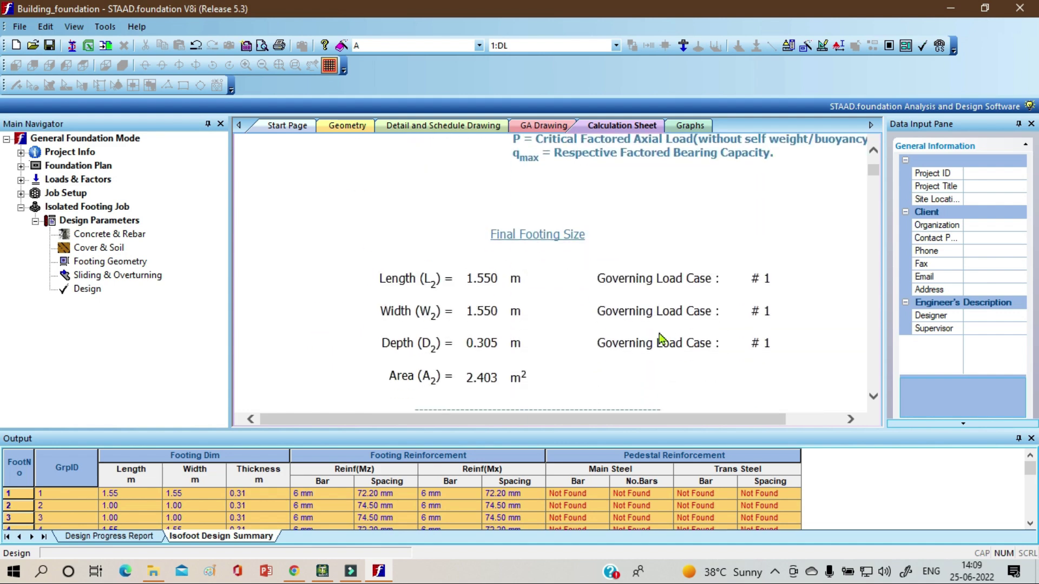
scroll(488, 279, "down", 4)
scroll(503, 311, "up", 3)
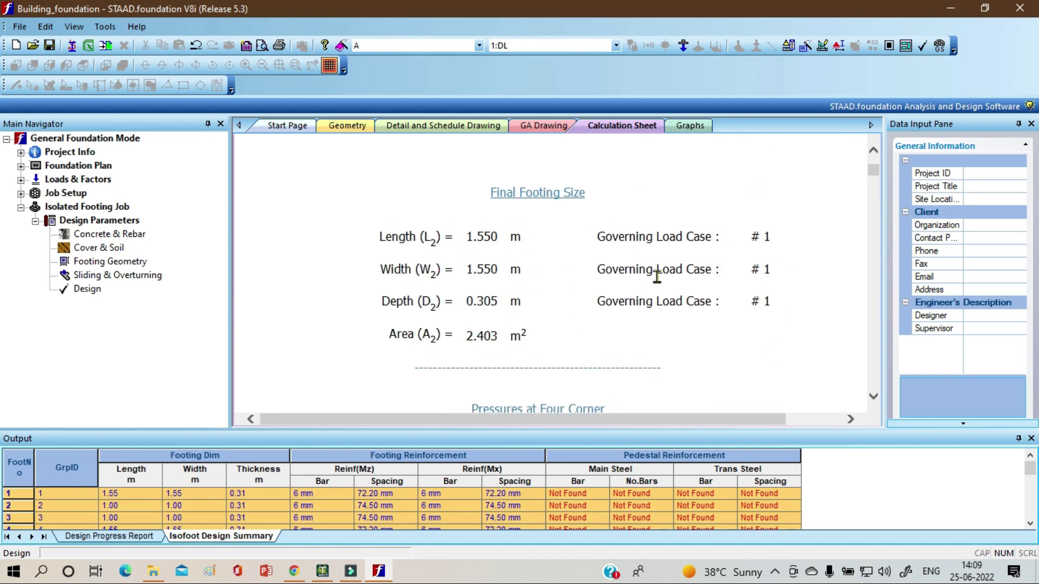
scroll(695, 357, "down", 3)
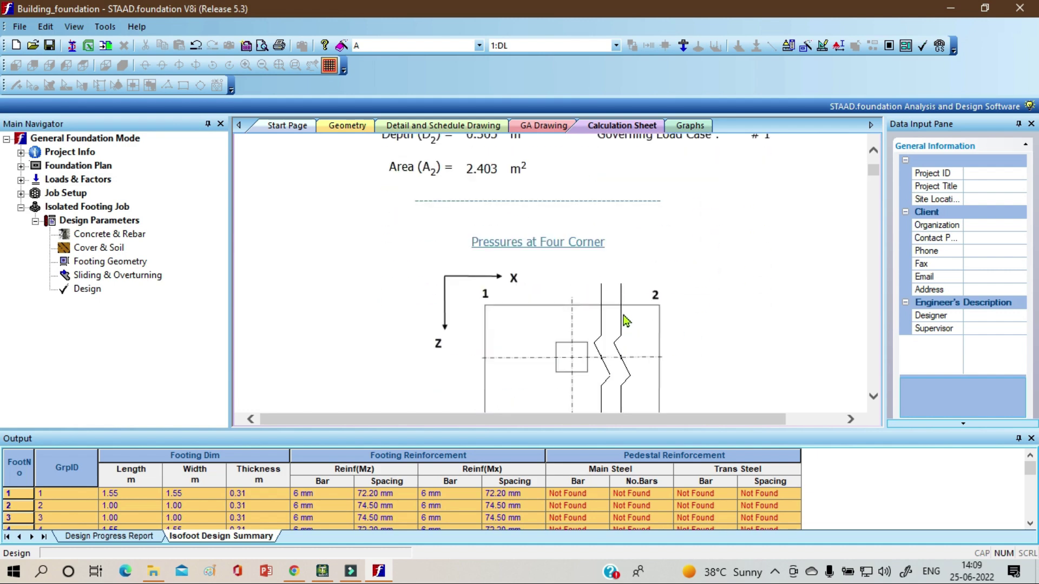
scroll(691, 289, "down", 5)
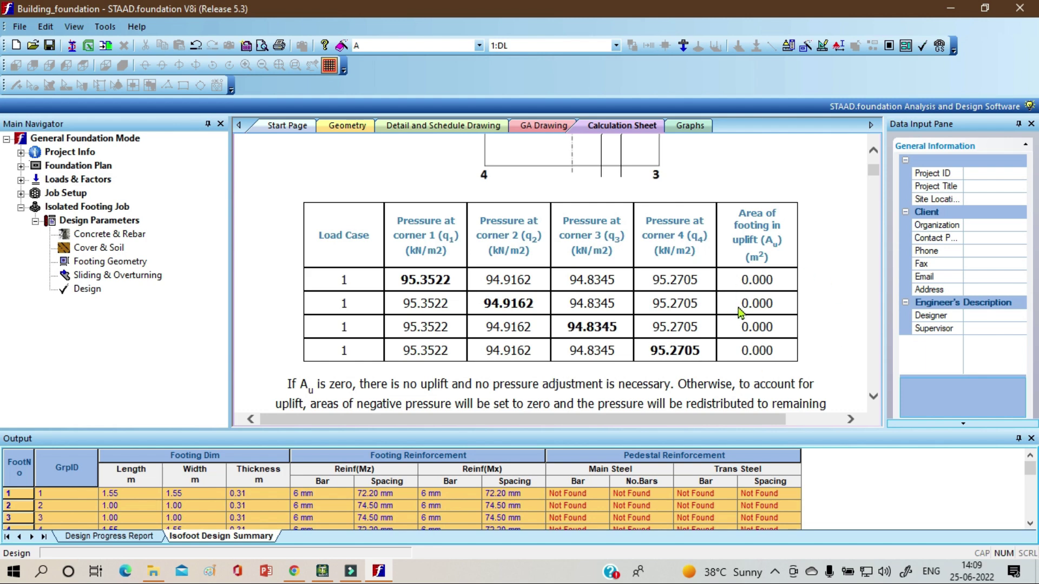
Continue past the sliding and overturning results to the 26.488 kNm moment check, safe against 339.02 kNm.
scroll(756, 365, "down", 3)
scroll(703, 330, "up", 3)
scroll(433, 306, "down", 3)
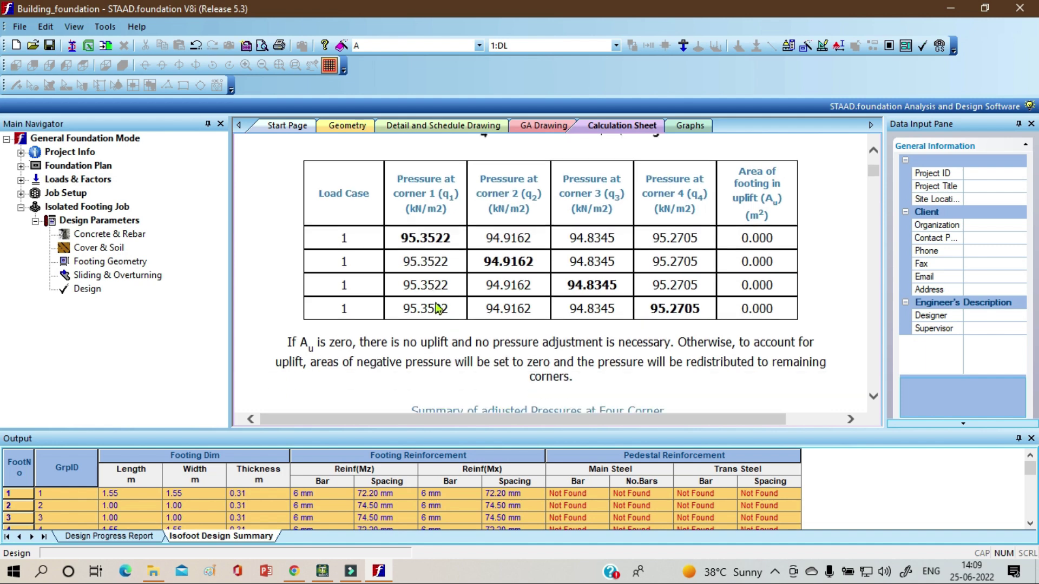
scroll(440, 309, "down", 8)
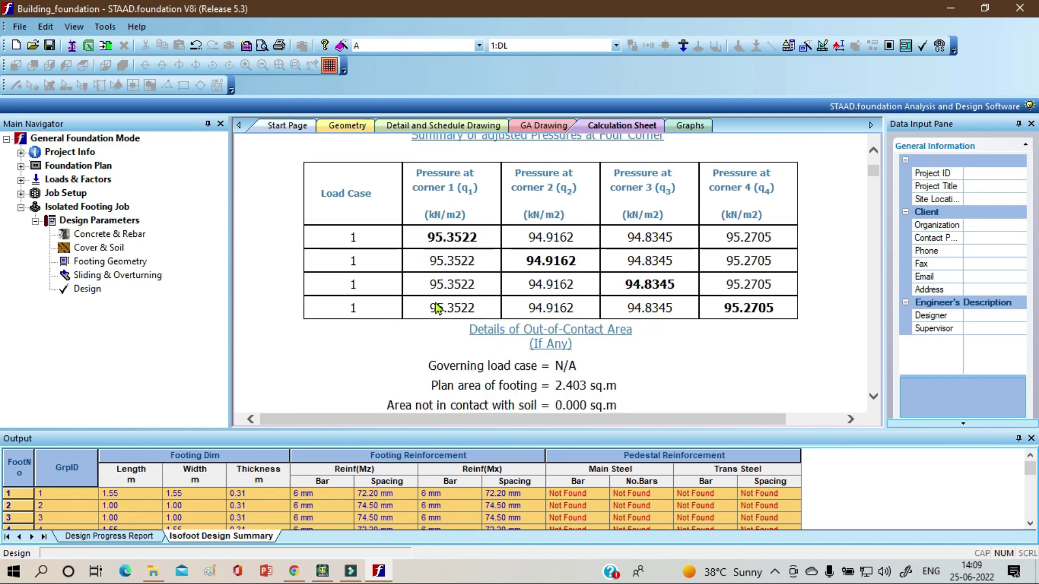
scroll(443, 310, "down", 6)
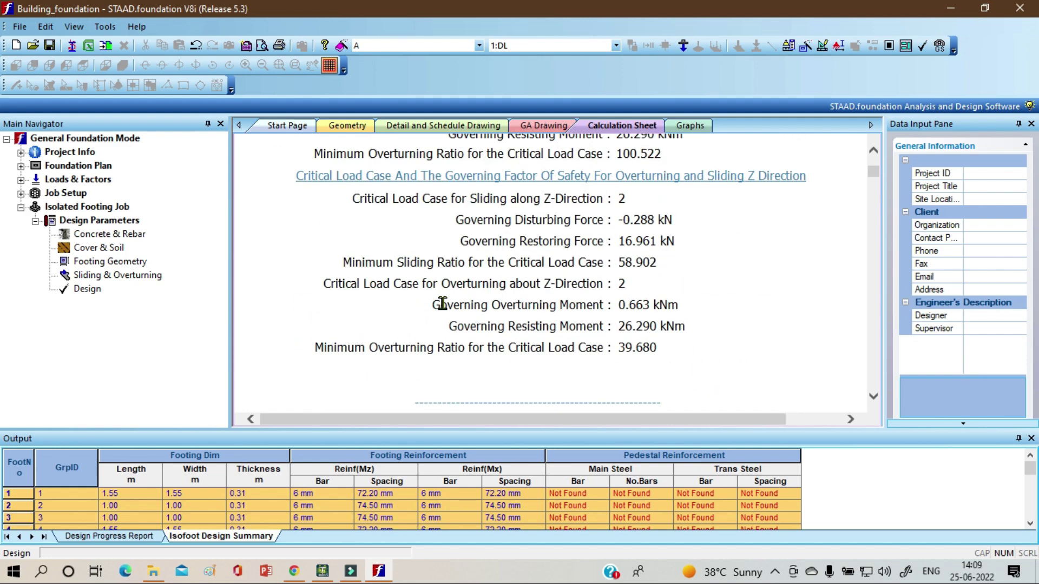
scroll(436, 316, "up", 2)
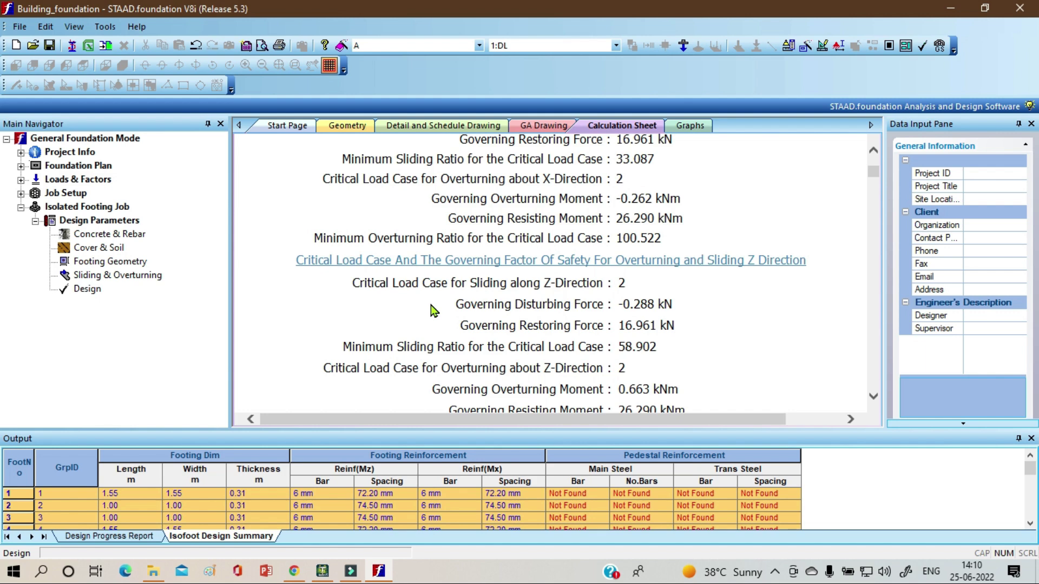
scroll(638, 319, "down", 10)
Scroll through the moment, shear and reinforcement checks to the provided Ø6 @ 70 mm o.c. bars.
scroll(615, 323, "down", 4)
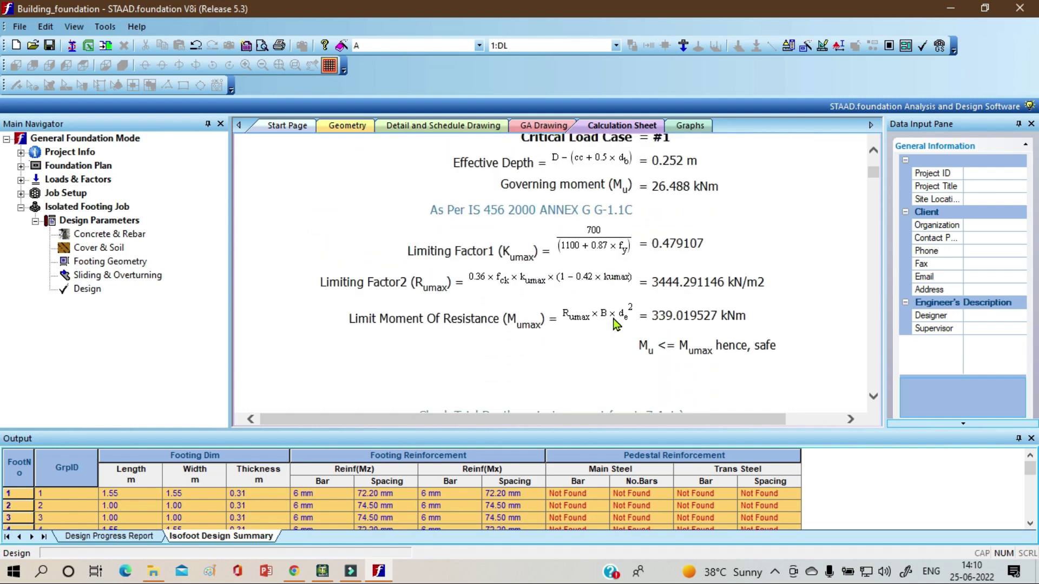
scroll(602, 271, "up", 1)
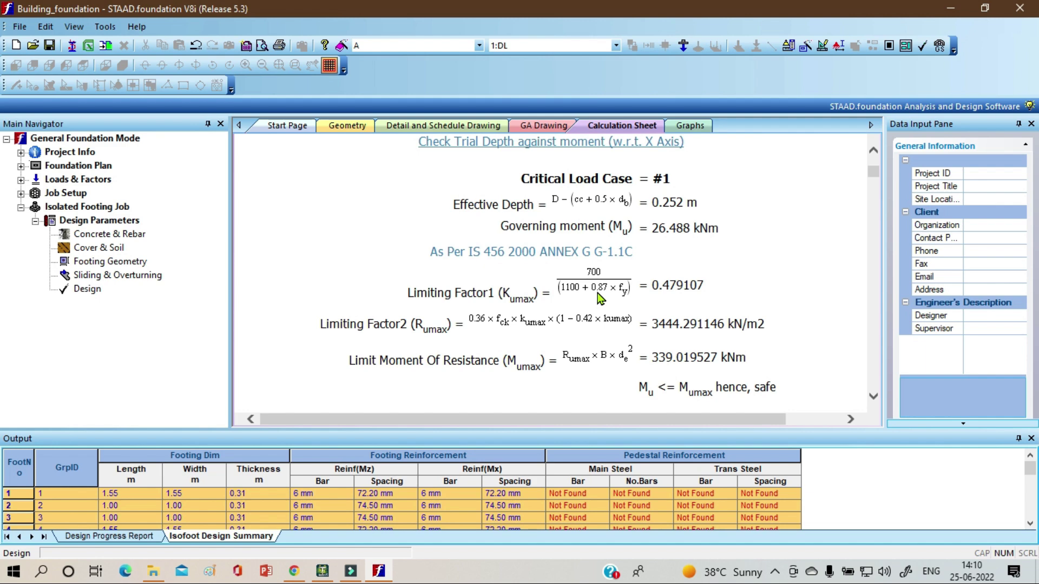
scroll(641, 325, "down", 5)
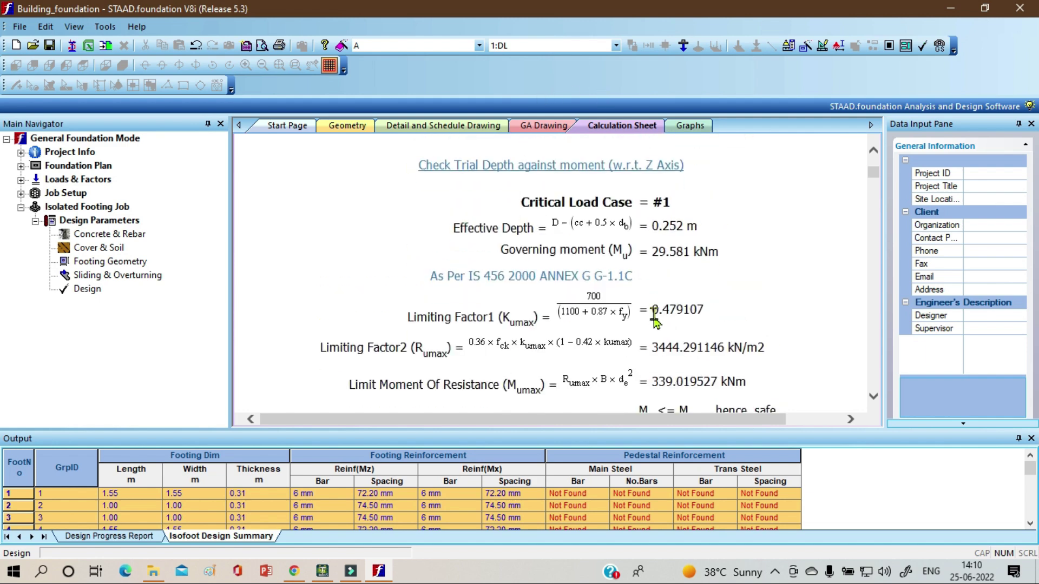
scroll(650, 327, "down", 15)
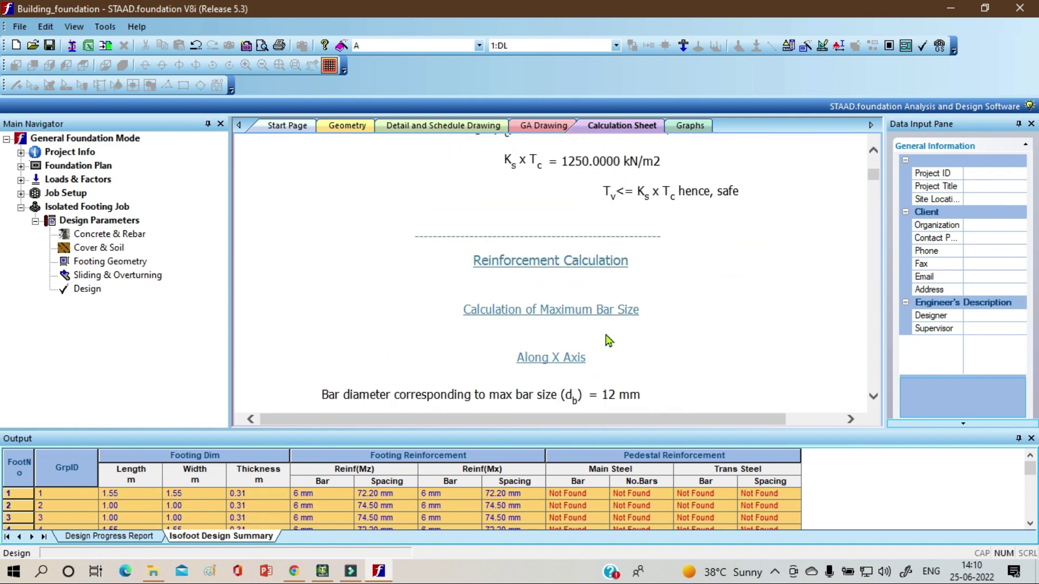
scroll(636, 319, "down", 10)
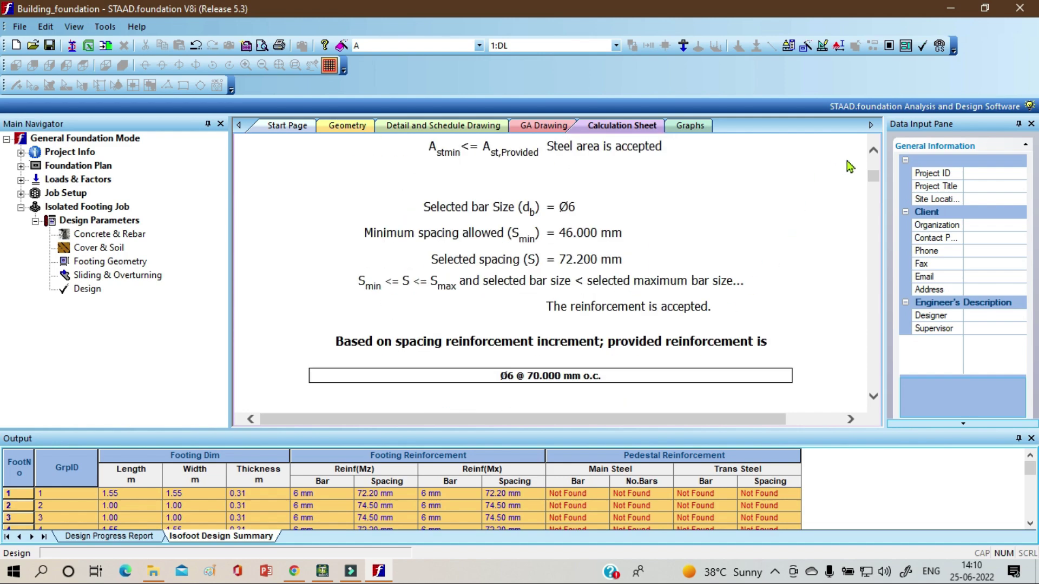
mouse_move(878, 171)
left_mouse_down()
mouse_move(875, 235)
mouse_move(894, 275)
mouse_move(899, 332)
mouse_move(887, 387)
left_mouse_up()
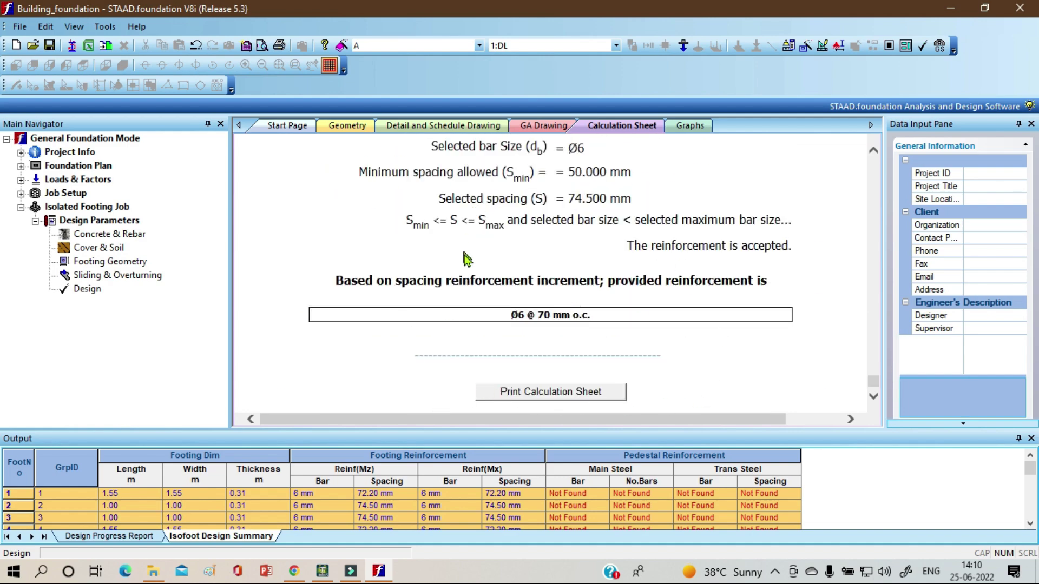
Print the calculation sheet to Microsoft Print to PDF.
left_click(556, 401)
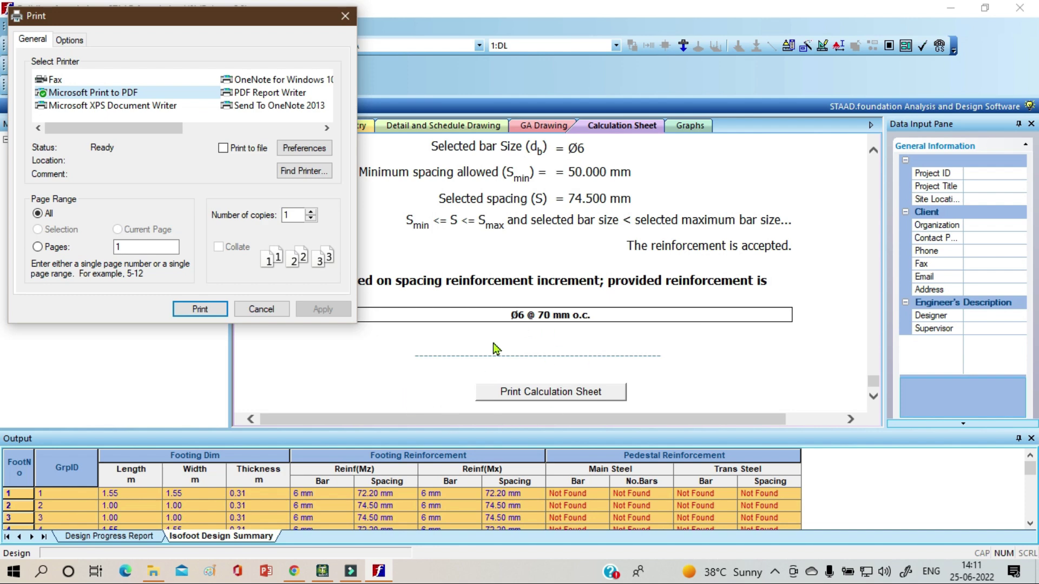
left_click(200, 309)
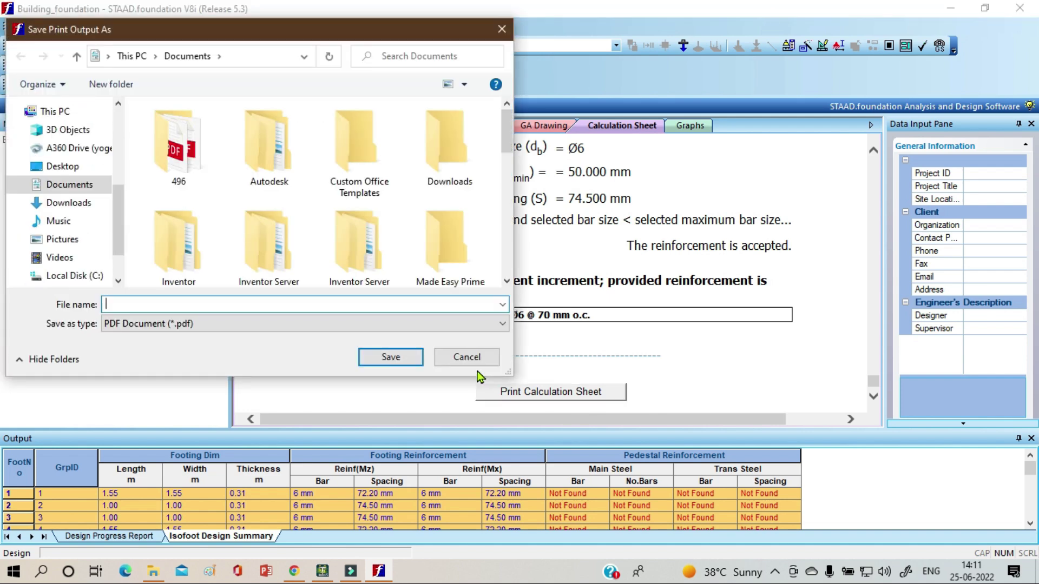
Save the PDF as 'Footing 1 Details' in the Desktop folder.
left_click(62, 166)
left_click(168, 305)
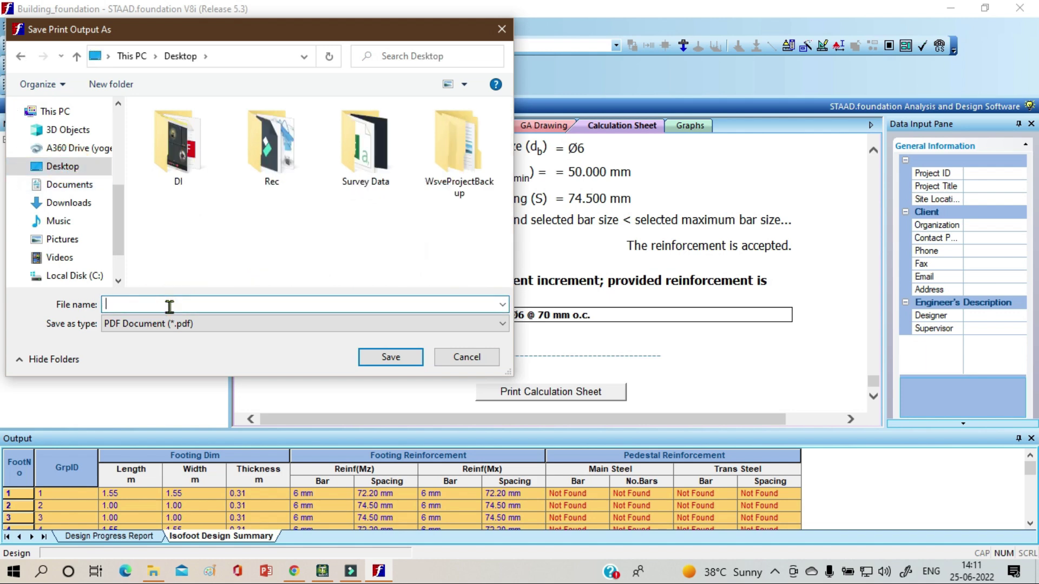
type("Footing 1 Details")
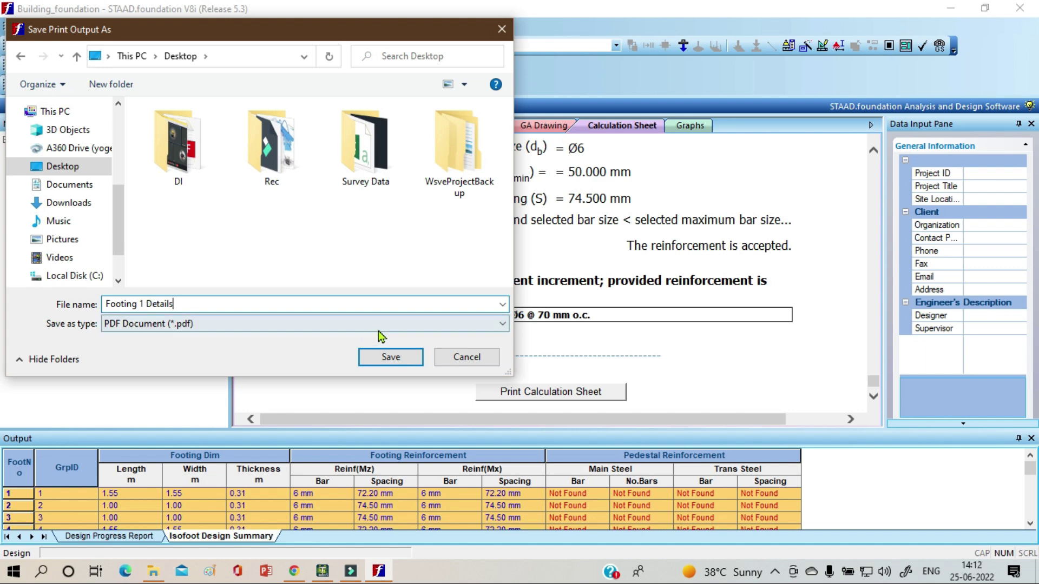
left_click(389, 358)
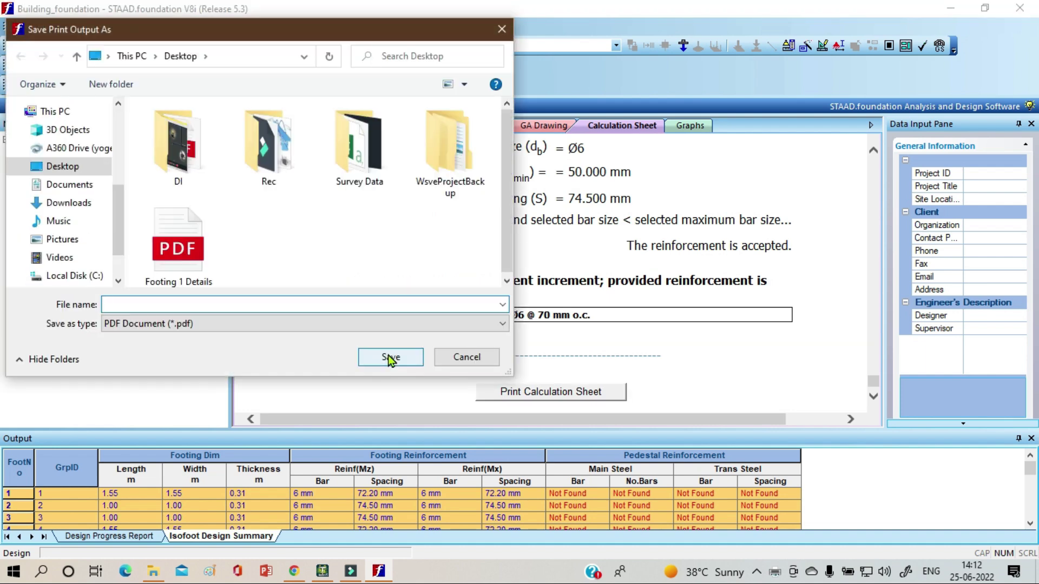
left_click(390, 358)
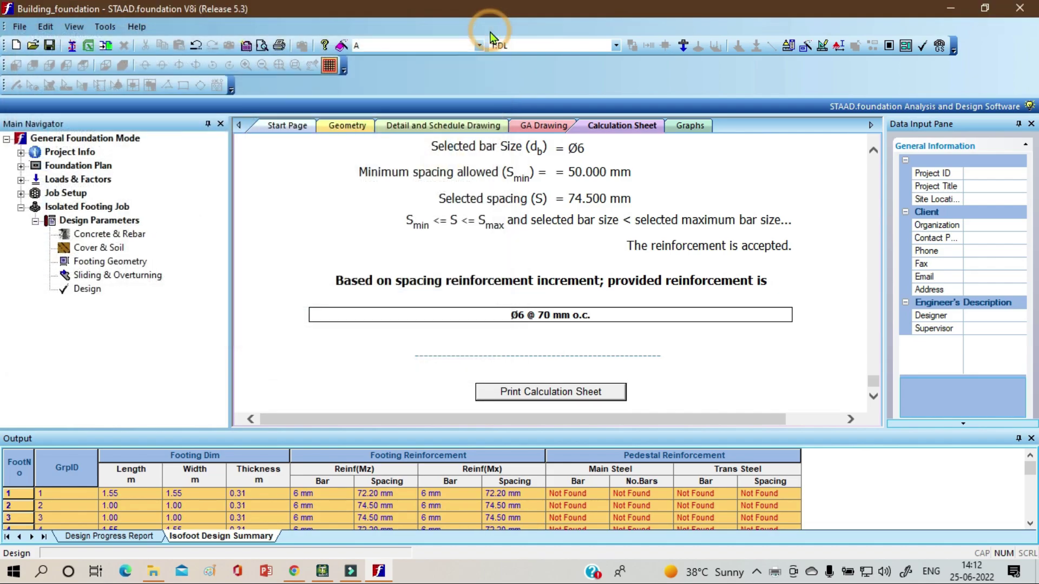